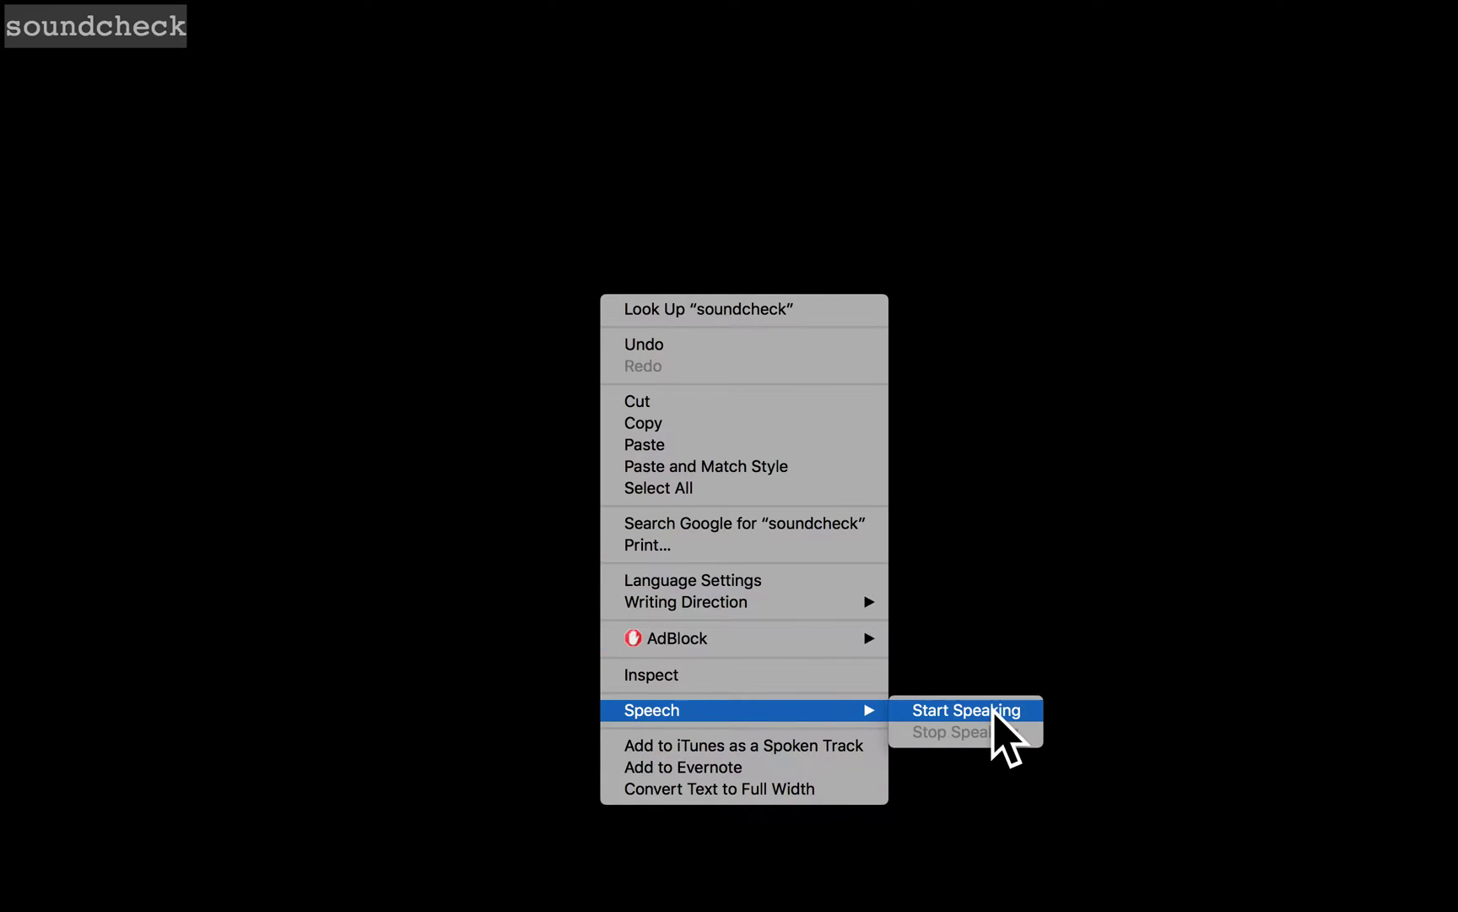
Have the soundcheck text read aloud using Speech > Start Speaking
click(993, 712)
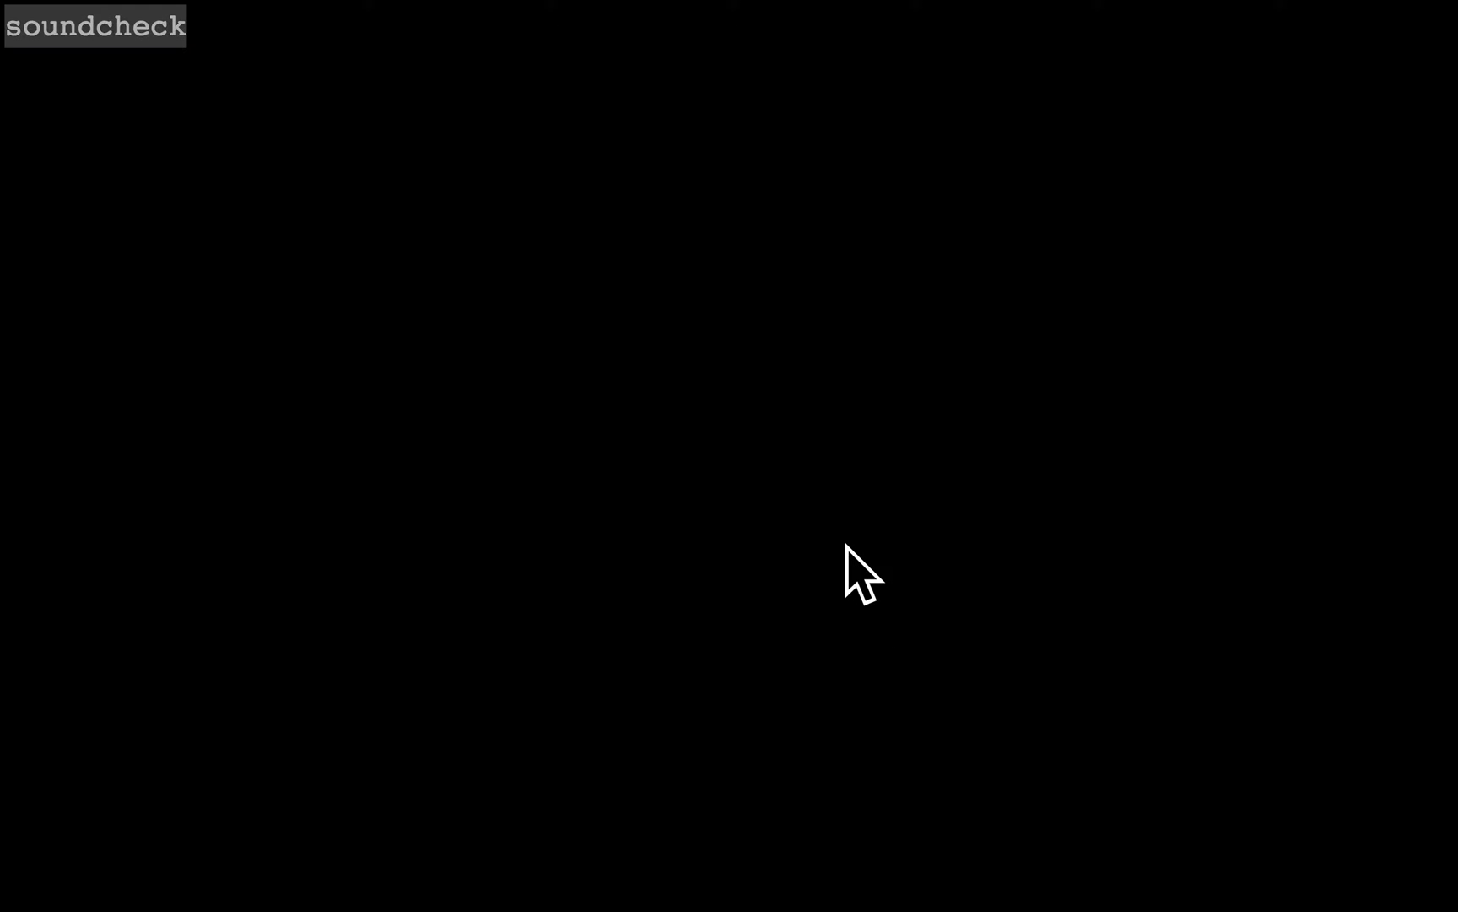
Write the greeting comment lines about tonight's Reich concert and start a search("Steve Reich" line
text(//)
text( hi all)
key(Return)
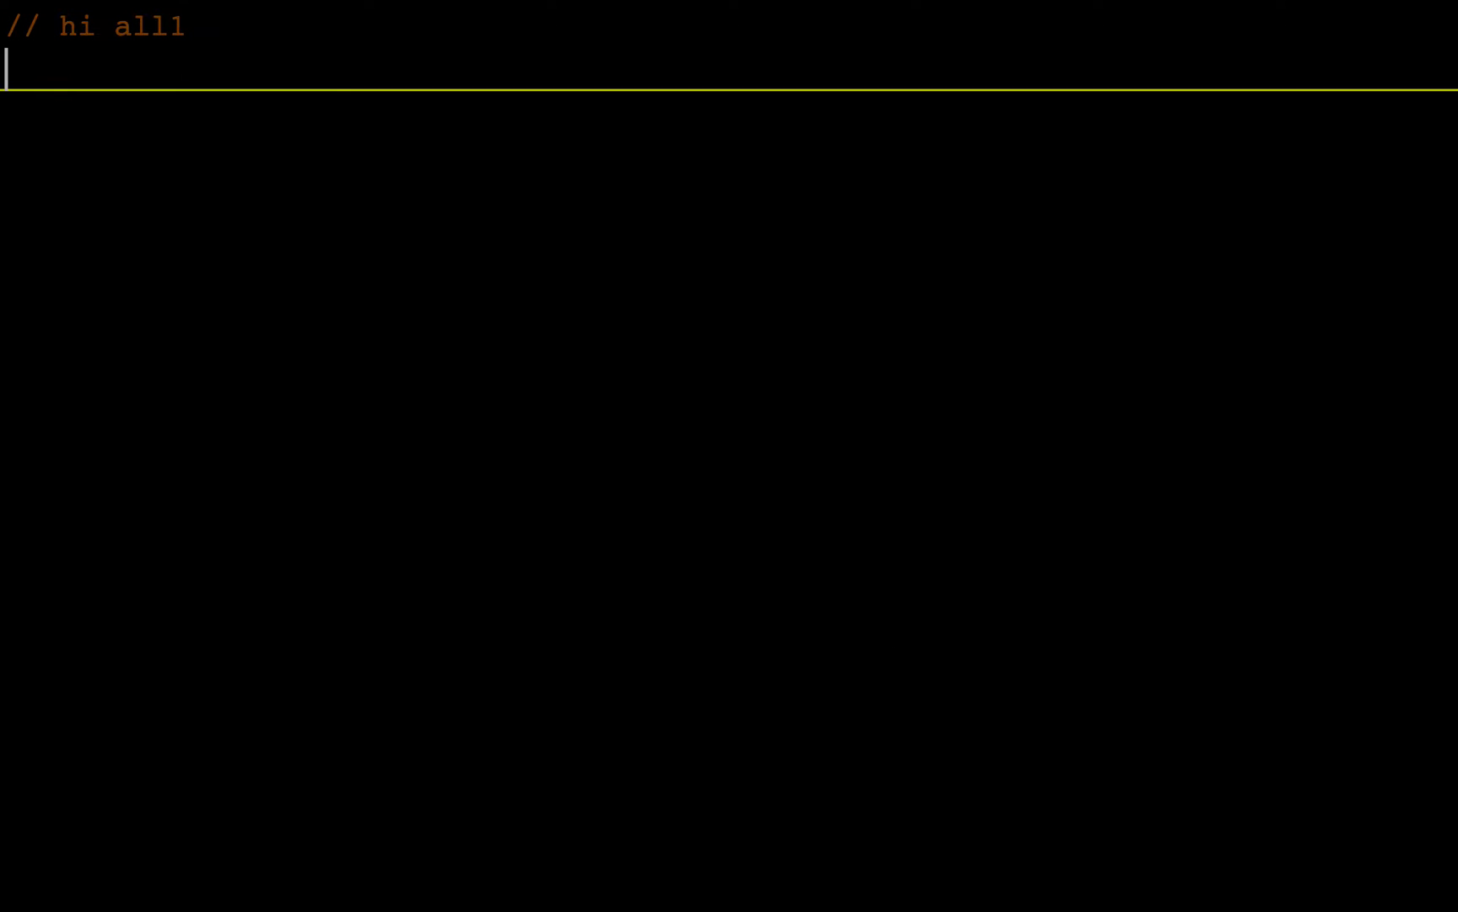
key(BackSpace)
key(Return)
key(Return)
text(// everyone excited for the concert tonigh)
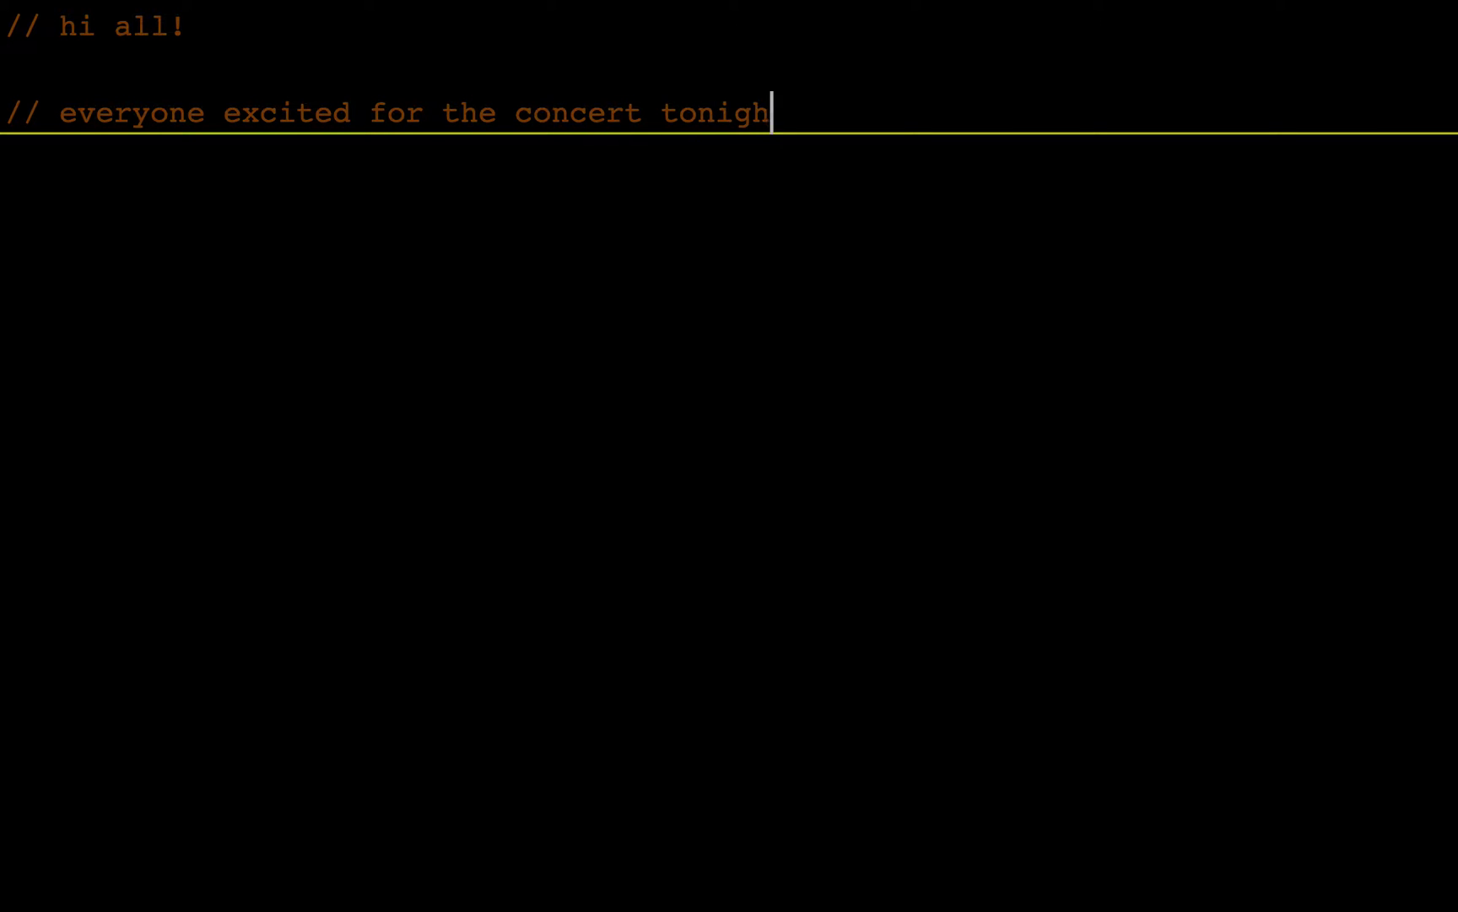
text(t?)
key(Return)
key(Return)
text(// I mean Reich's one)
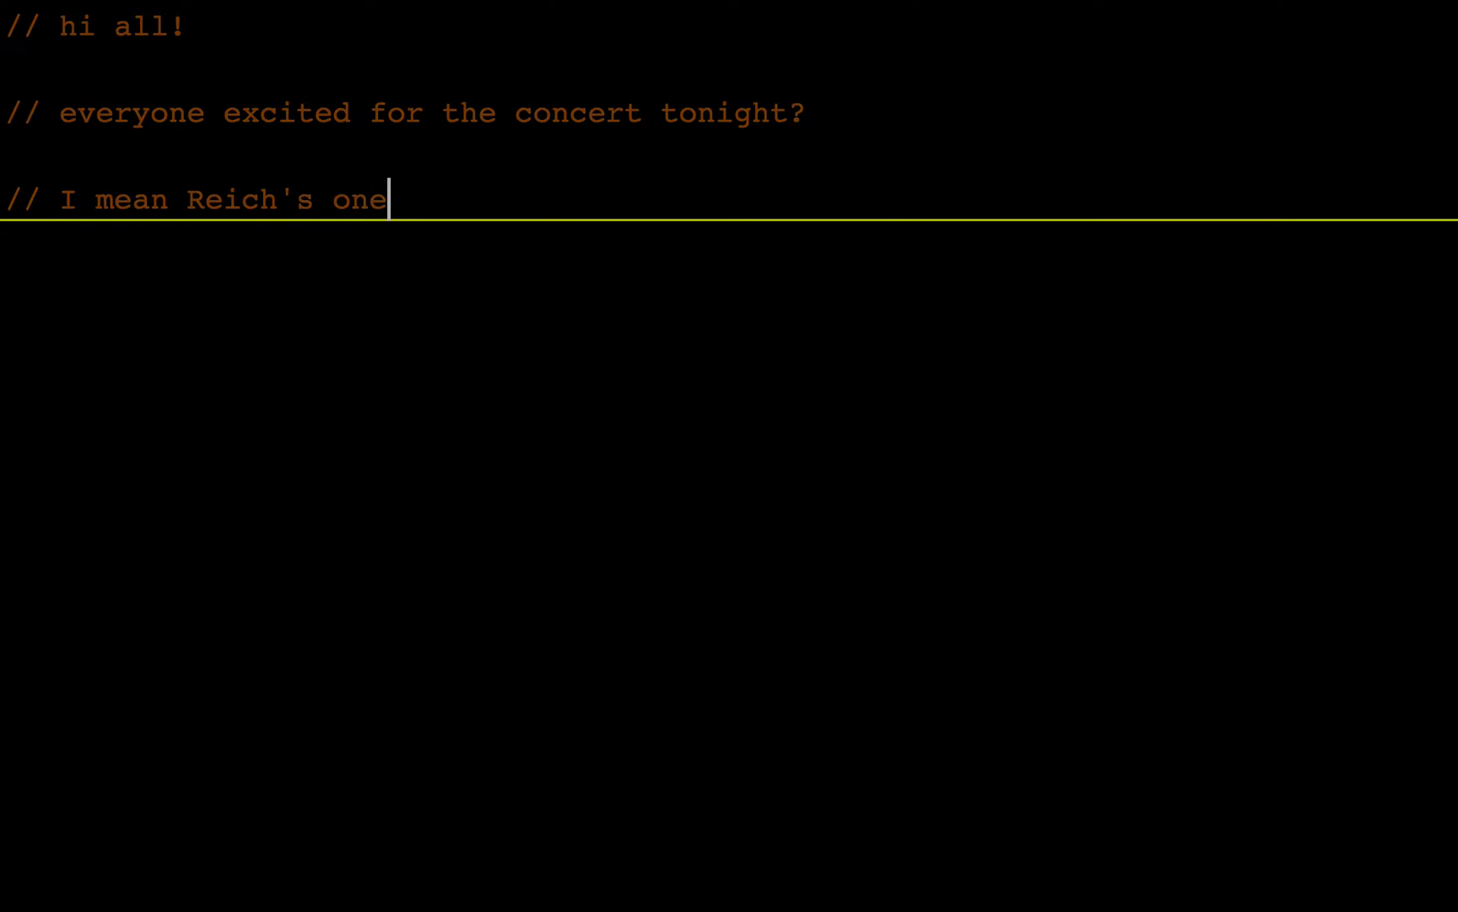
text(.)
key(Return)
key(Return)
text(// for those who are not coming....)
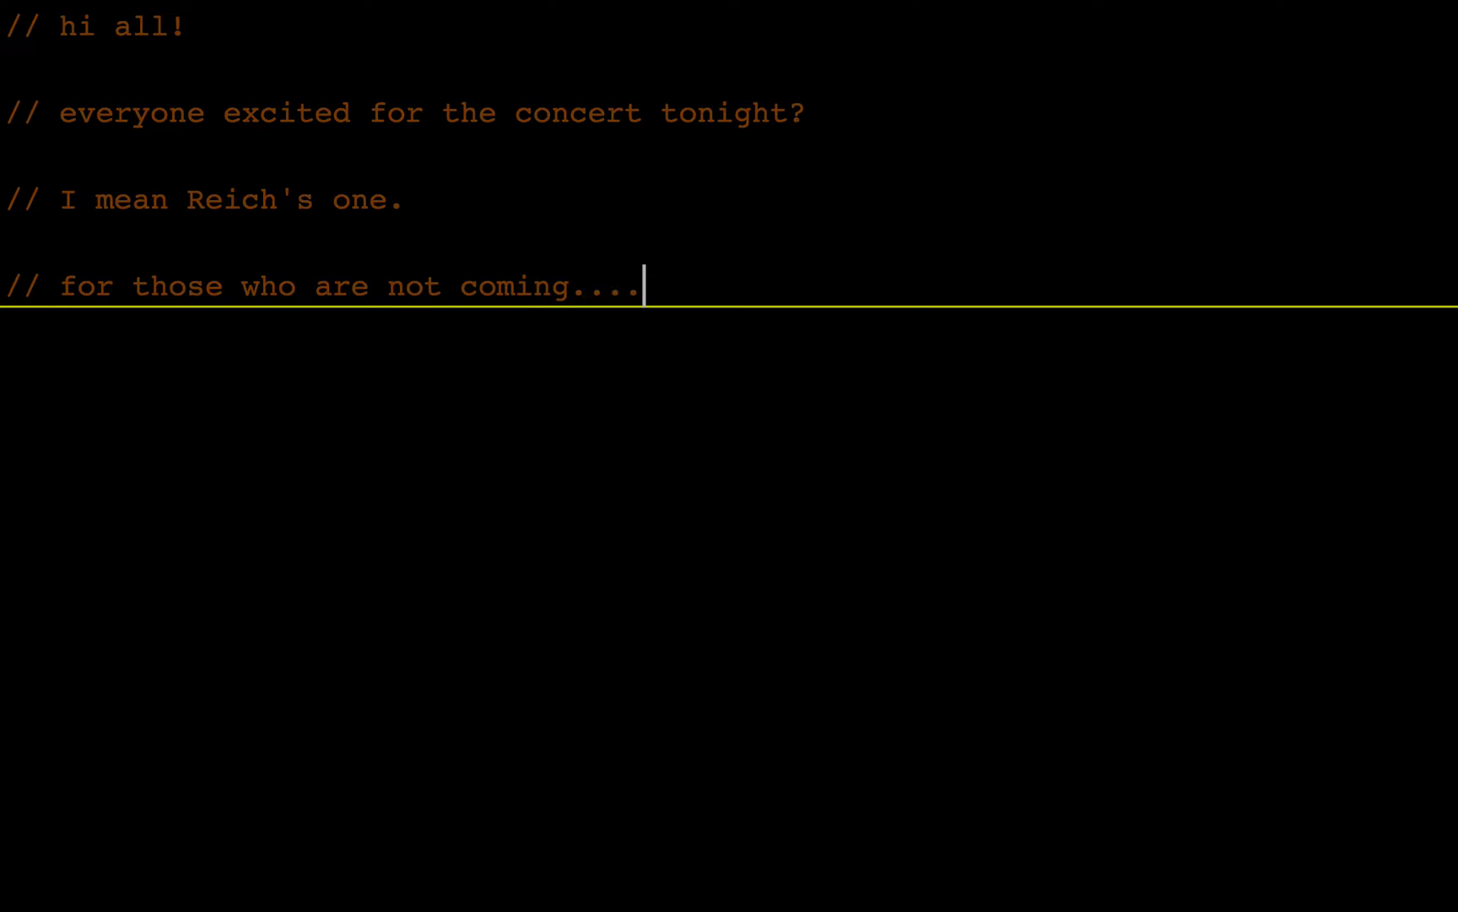
key(Return)
key(Return)
text(search("Steve Reich"))
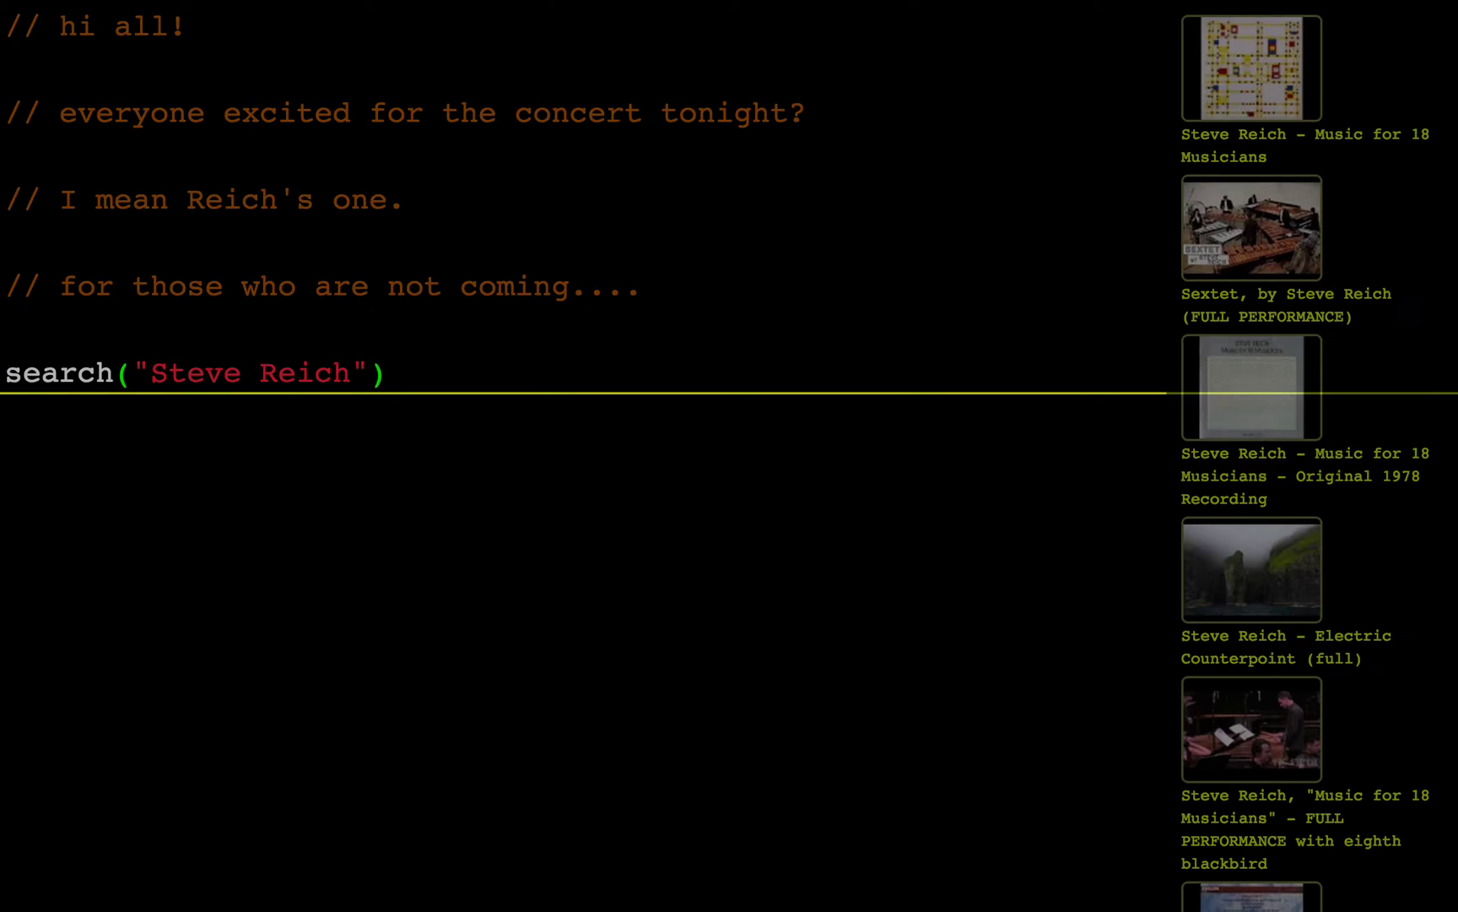
Load Steve Reich's Music for 18 Musicians into a cell with create and play it
key(Return)
text(create(1,1,)
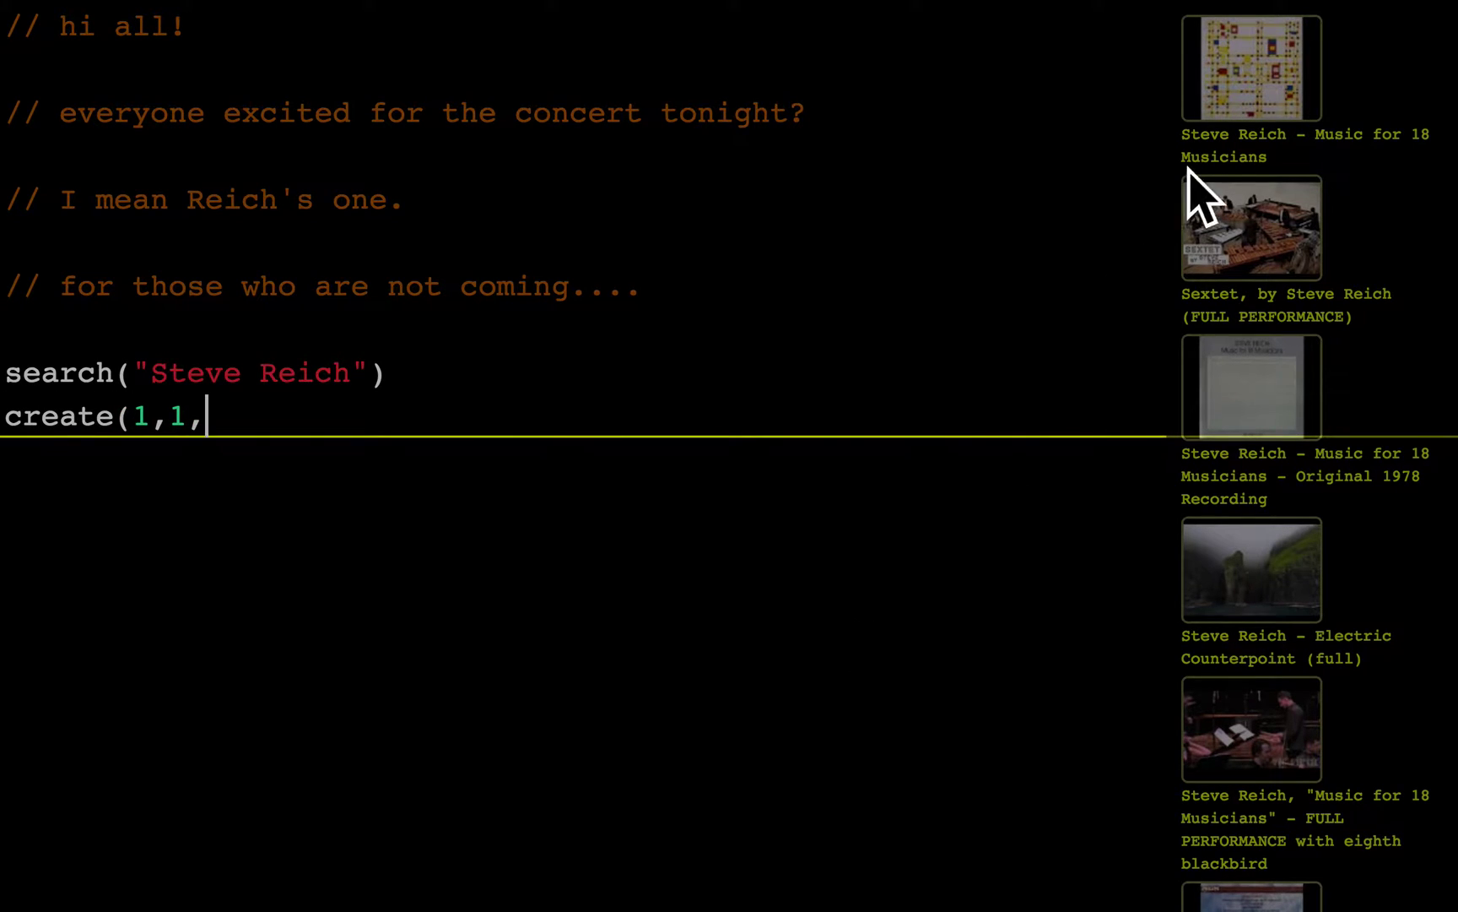
click(1213, 154)
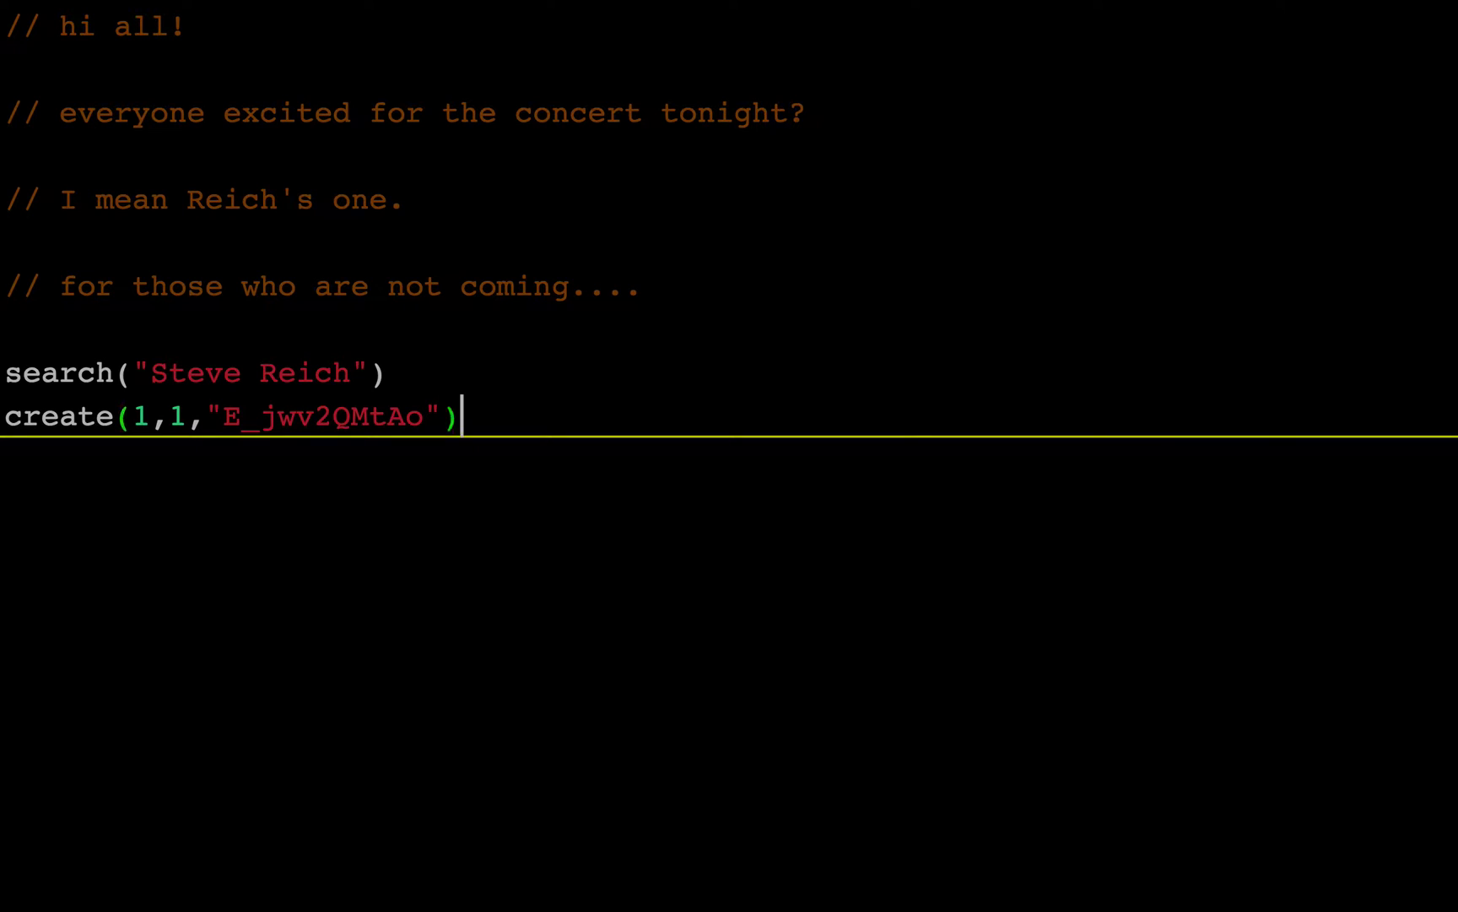
key(shift+Return)
key(Return)
text(play)
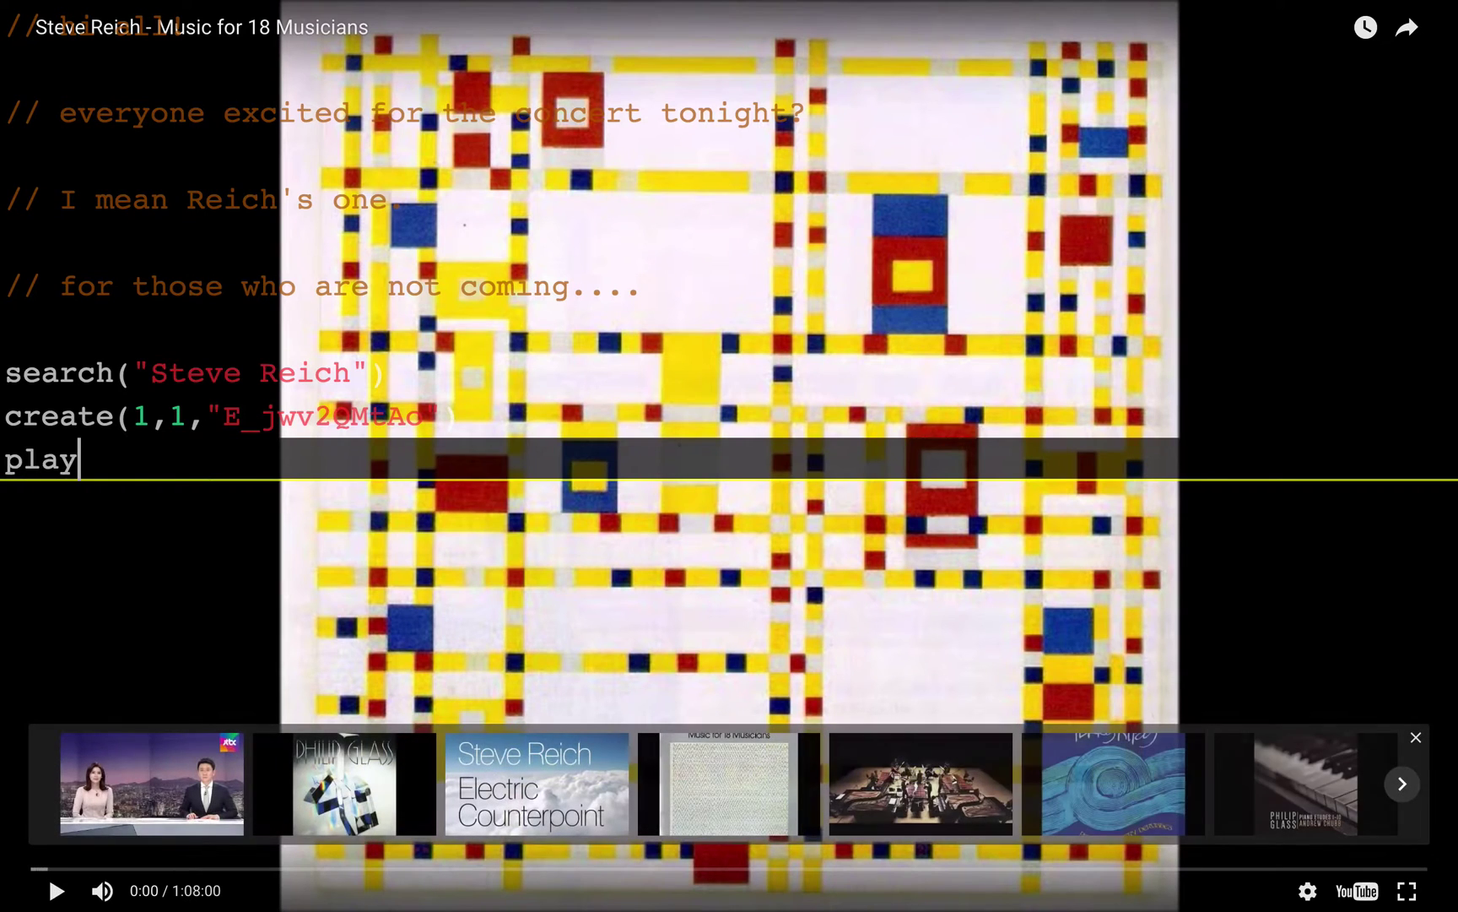
text(())
key(shift+Return)
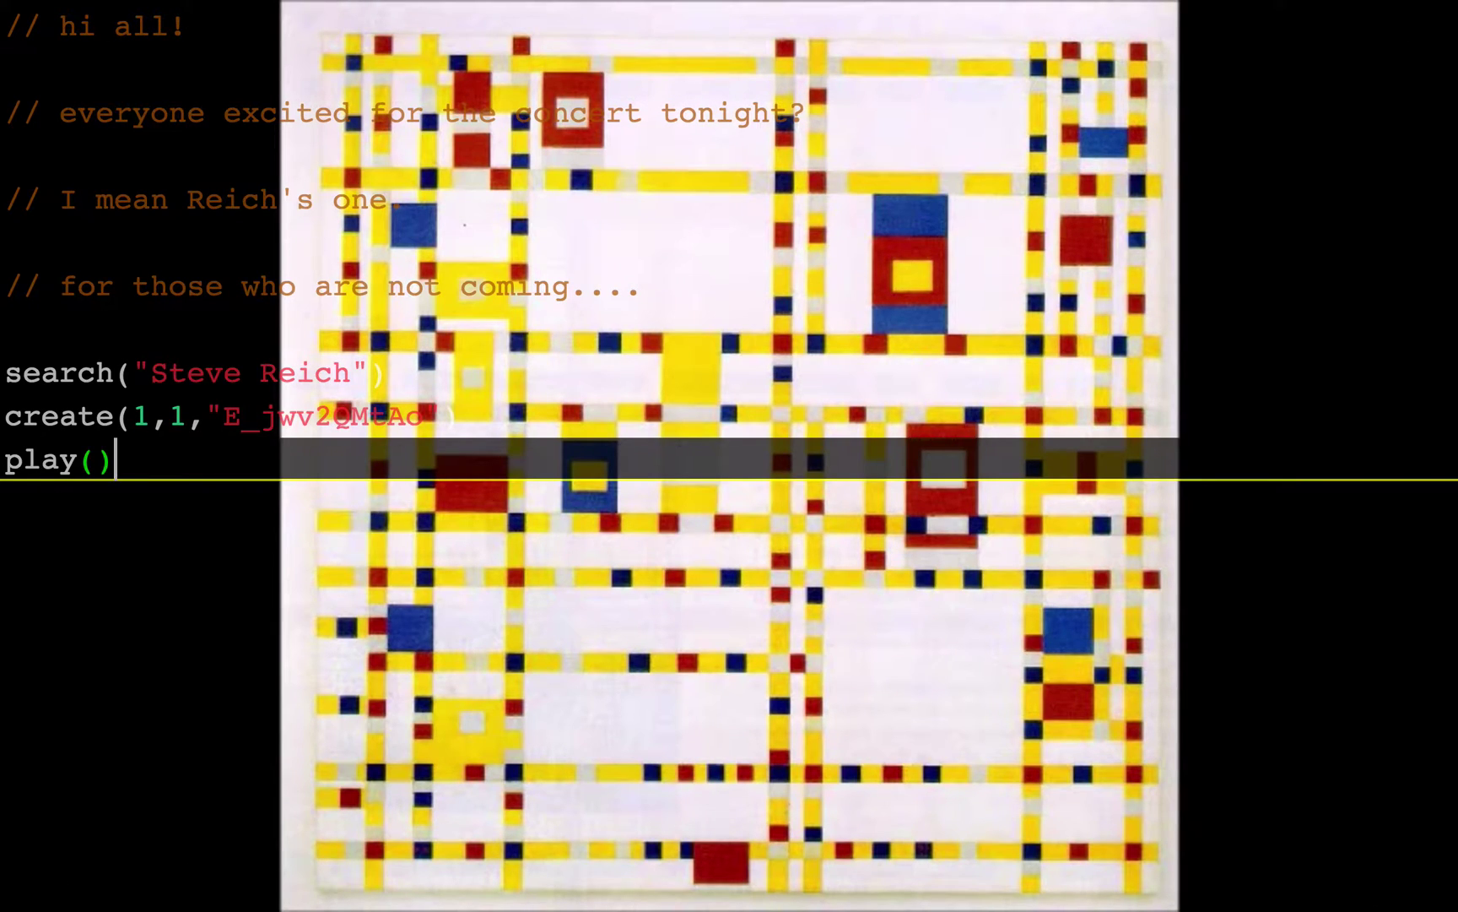
Select and delete all the code in the editor
key(Up)
key(Up)
key(Up)
key(Up)
key(Down)
key(ctrl+a)
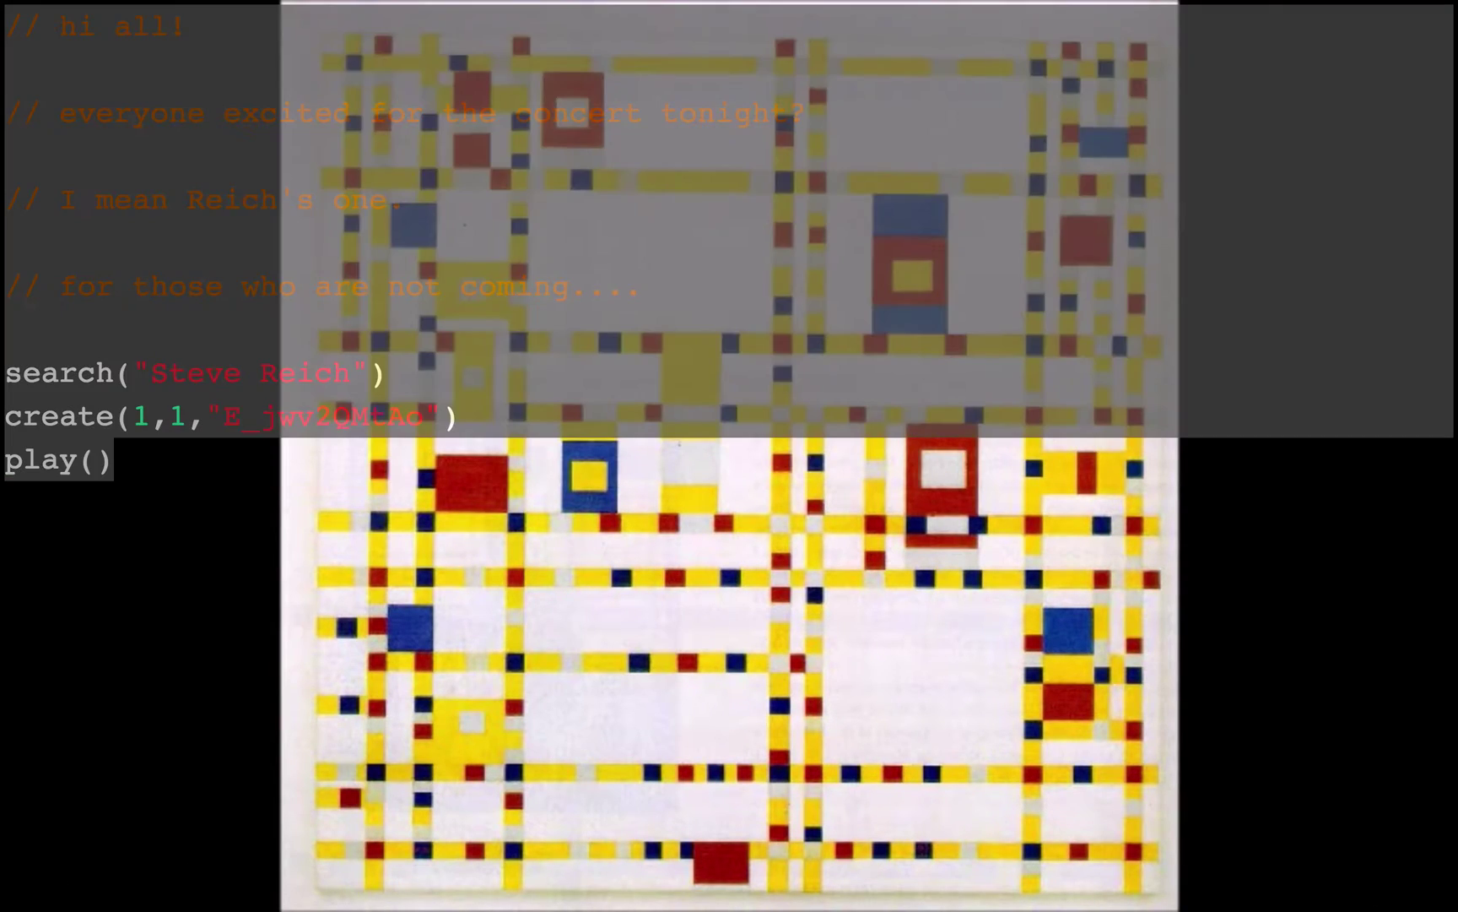
key(BackSpace)
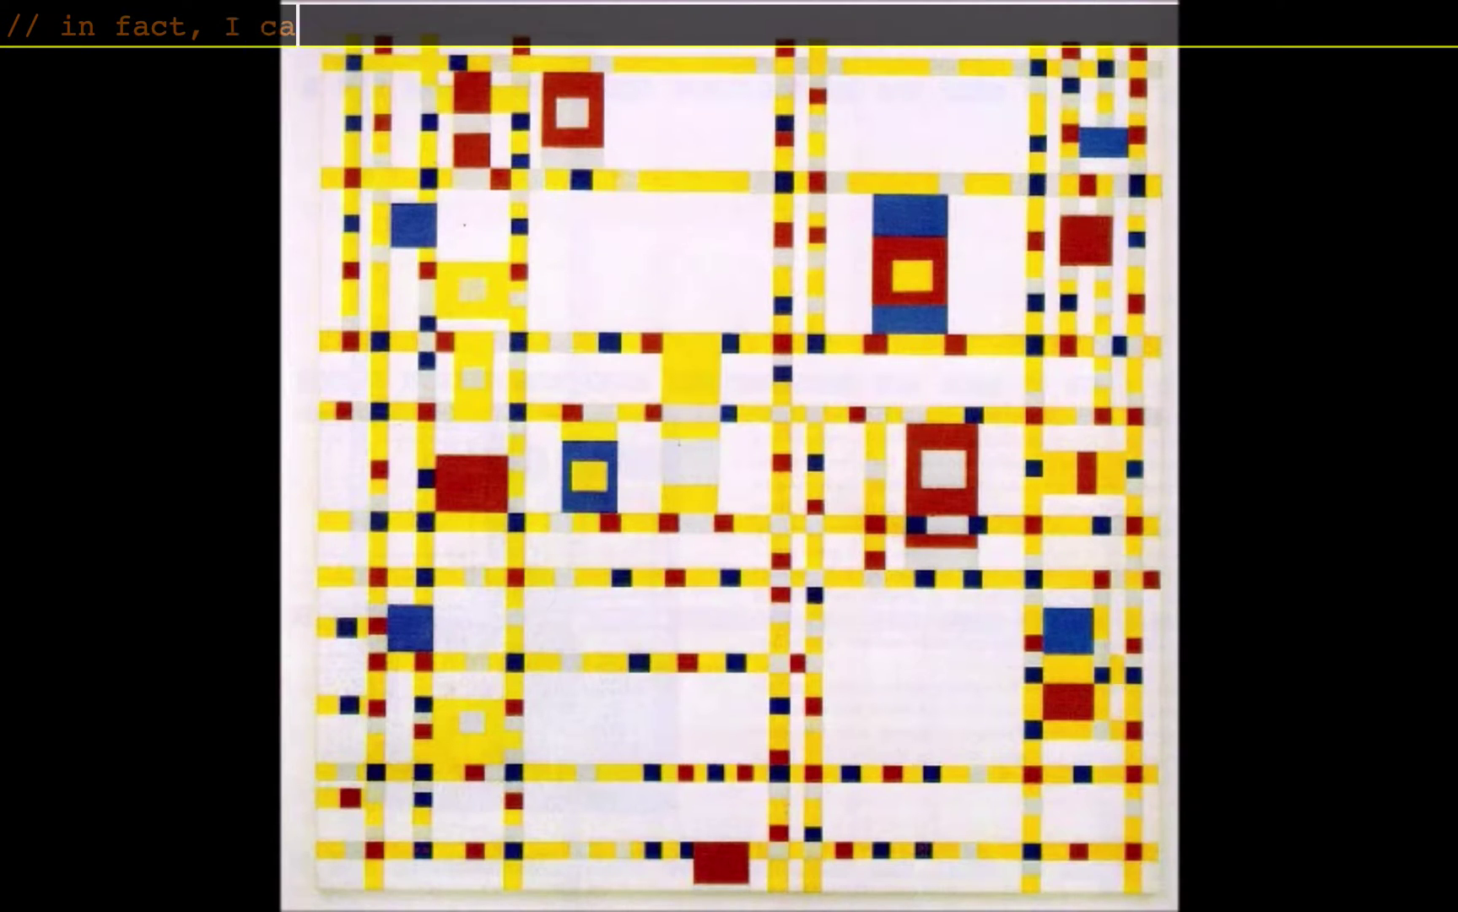
Add two comment lines and run search("Streep Trump business insider") to list matching videos
text(e.)
key(Return)
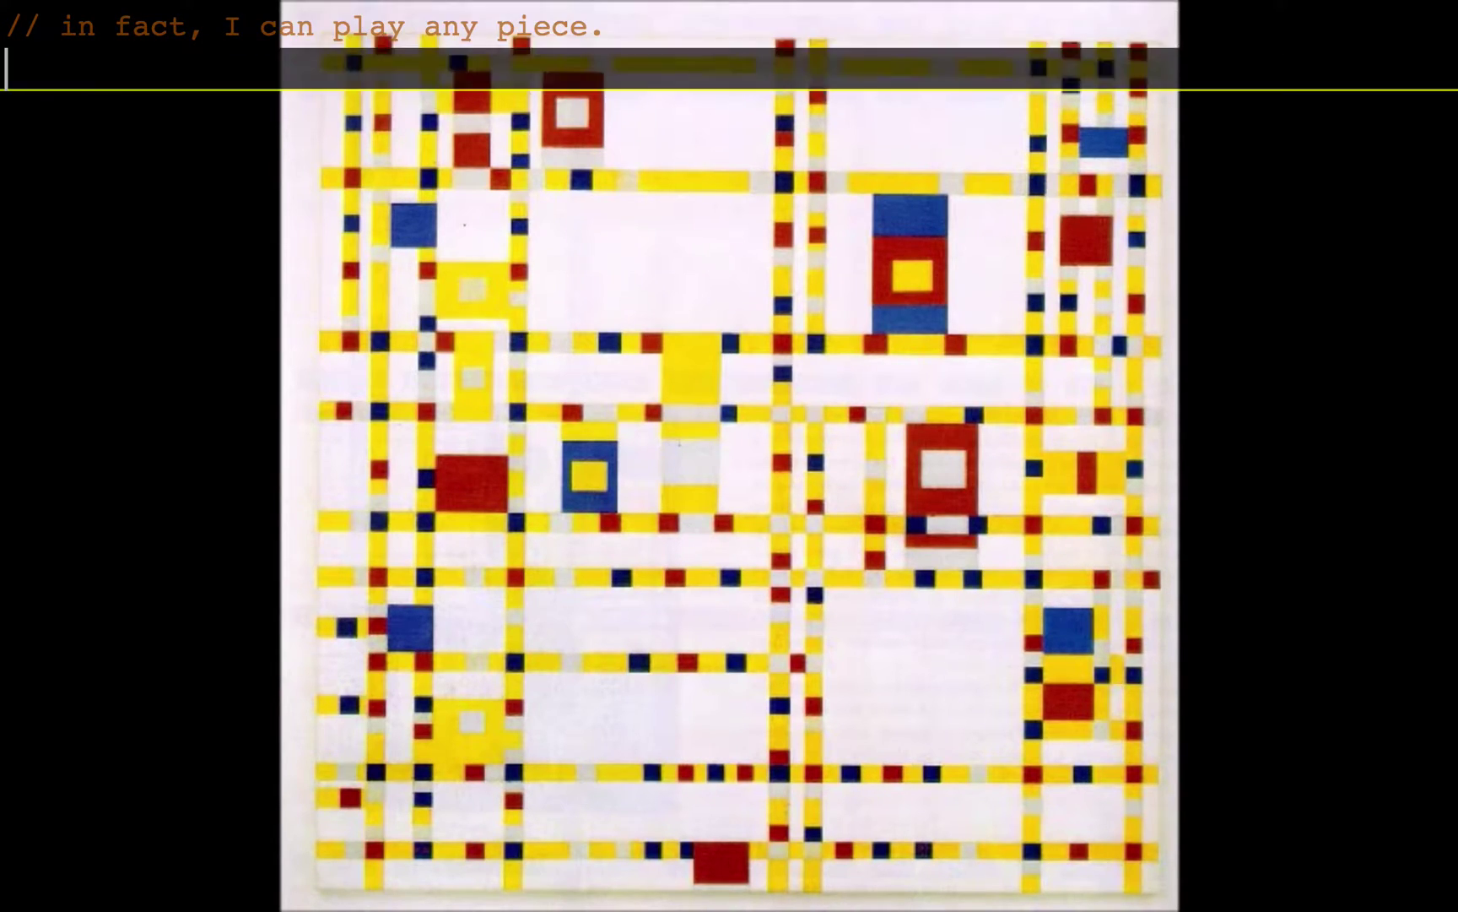
key(Return)
text(// okay no more silly stuf)
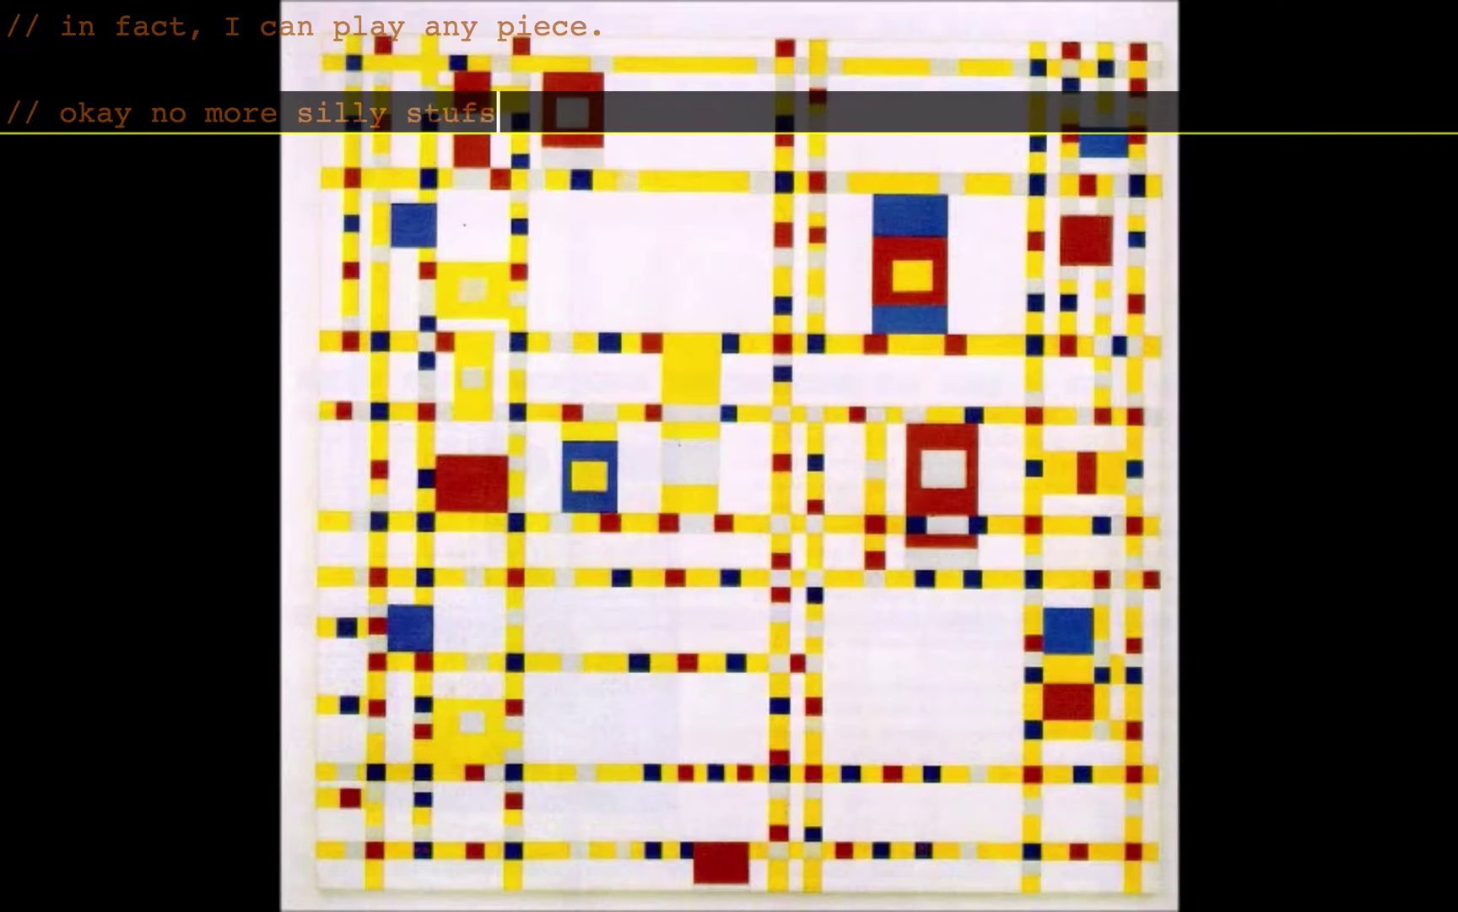
text(s.)
key(Return)
key(Return)
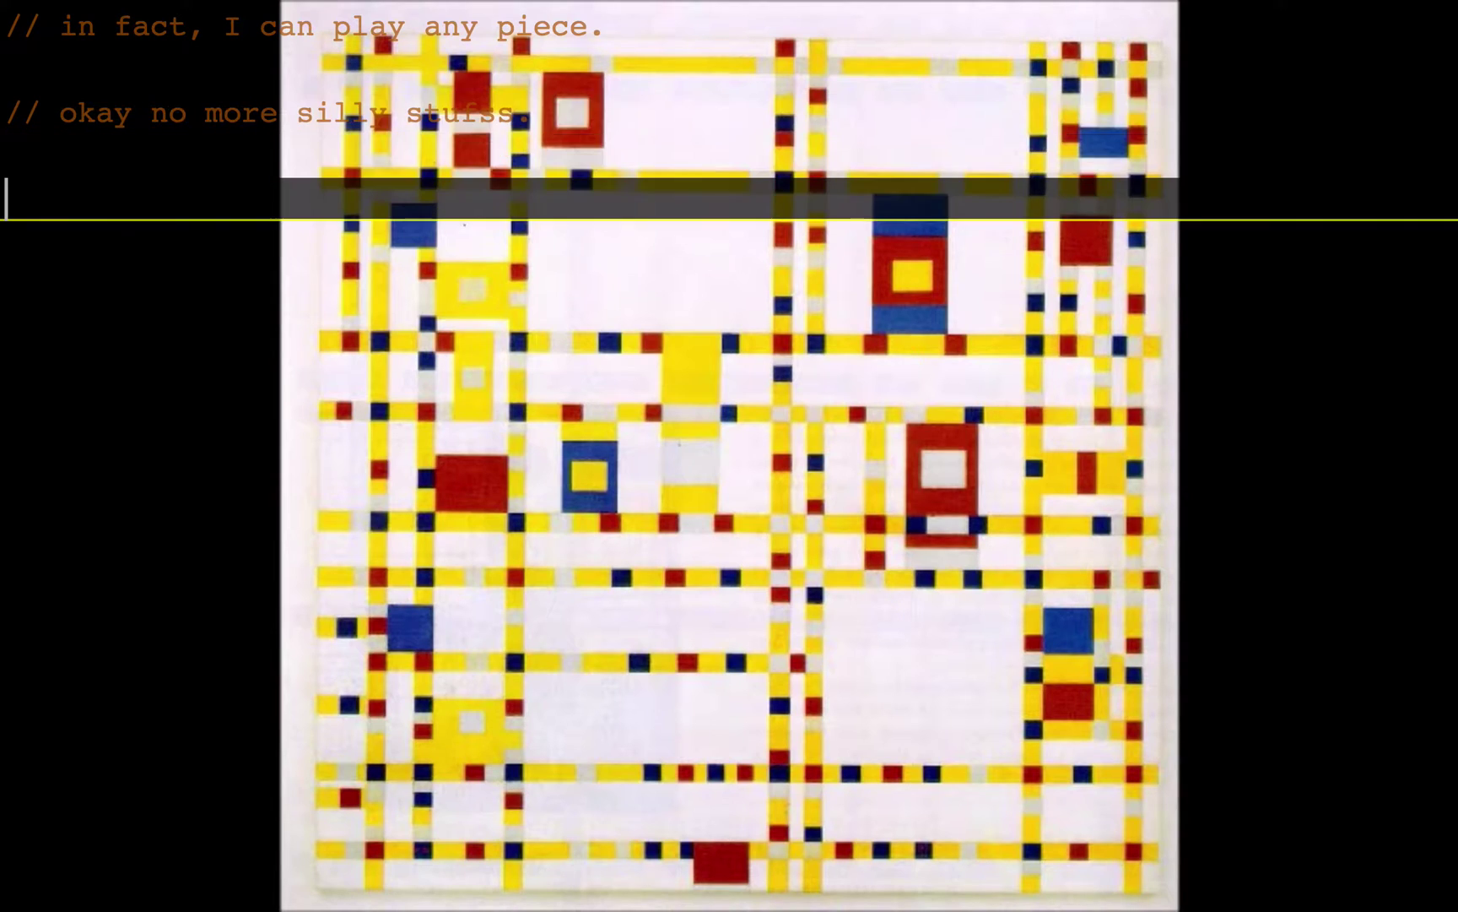
key(BackSpace)
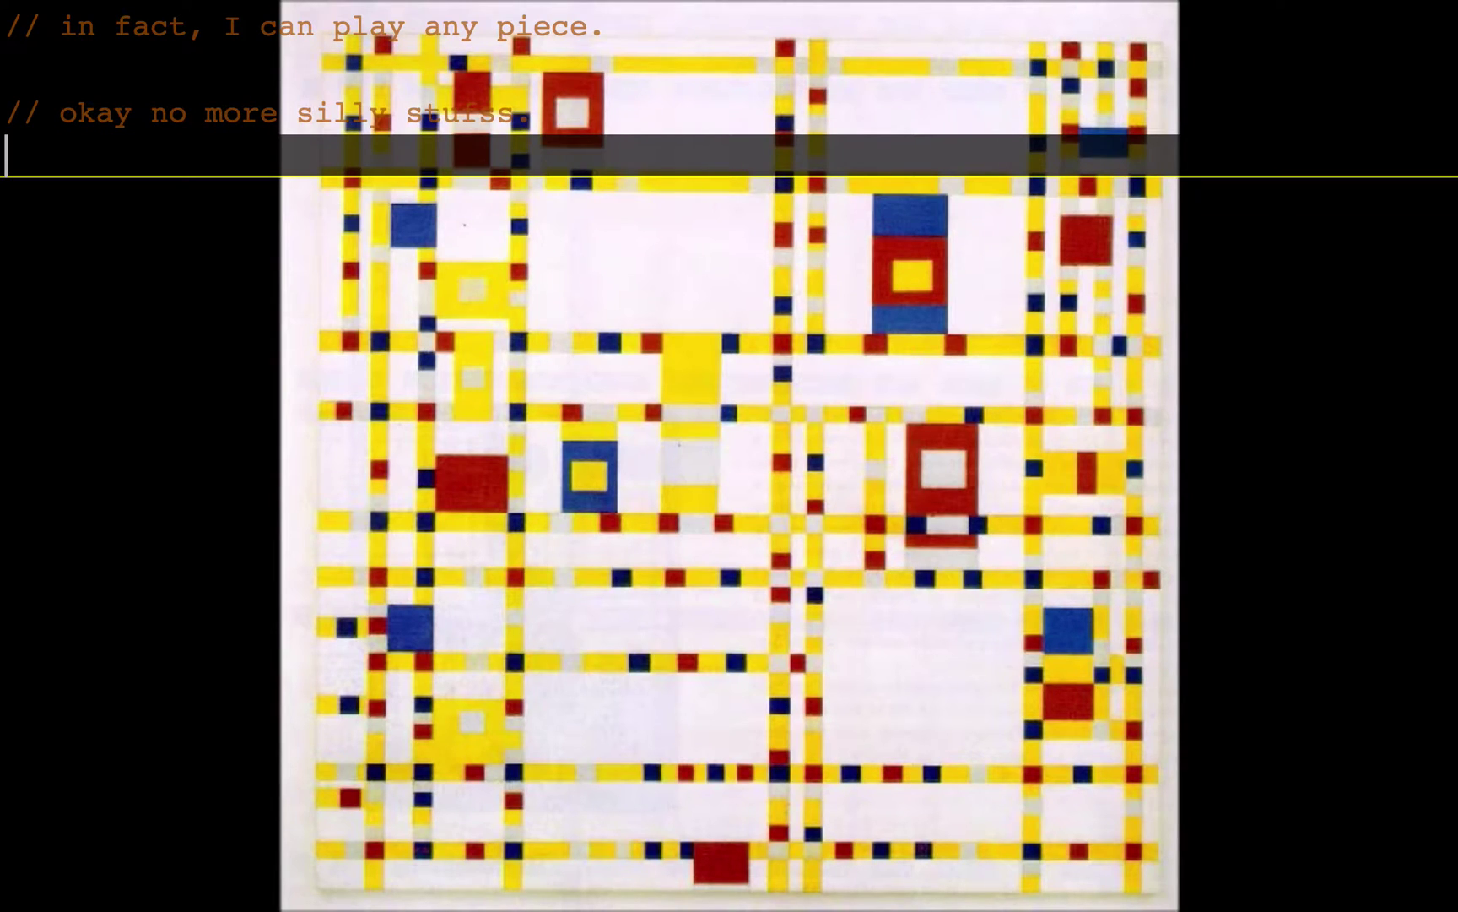
key(Return)
text(search("Streep Trump business insider"))
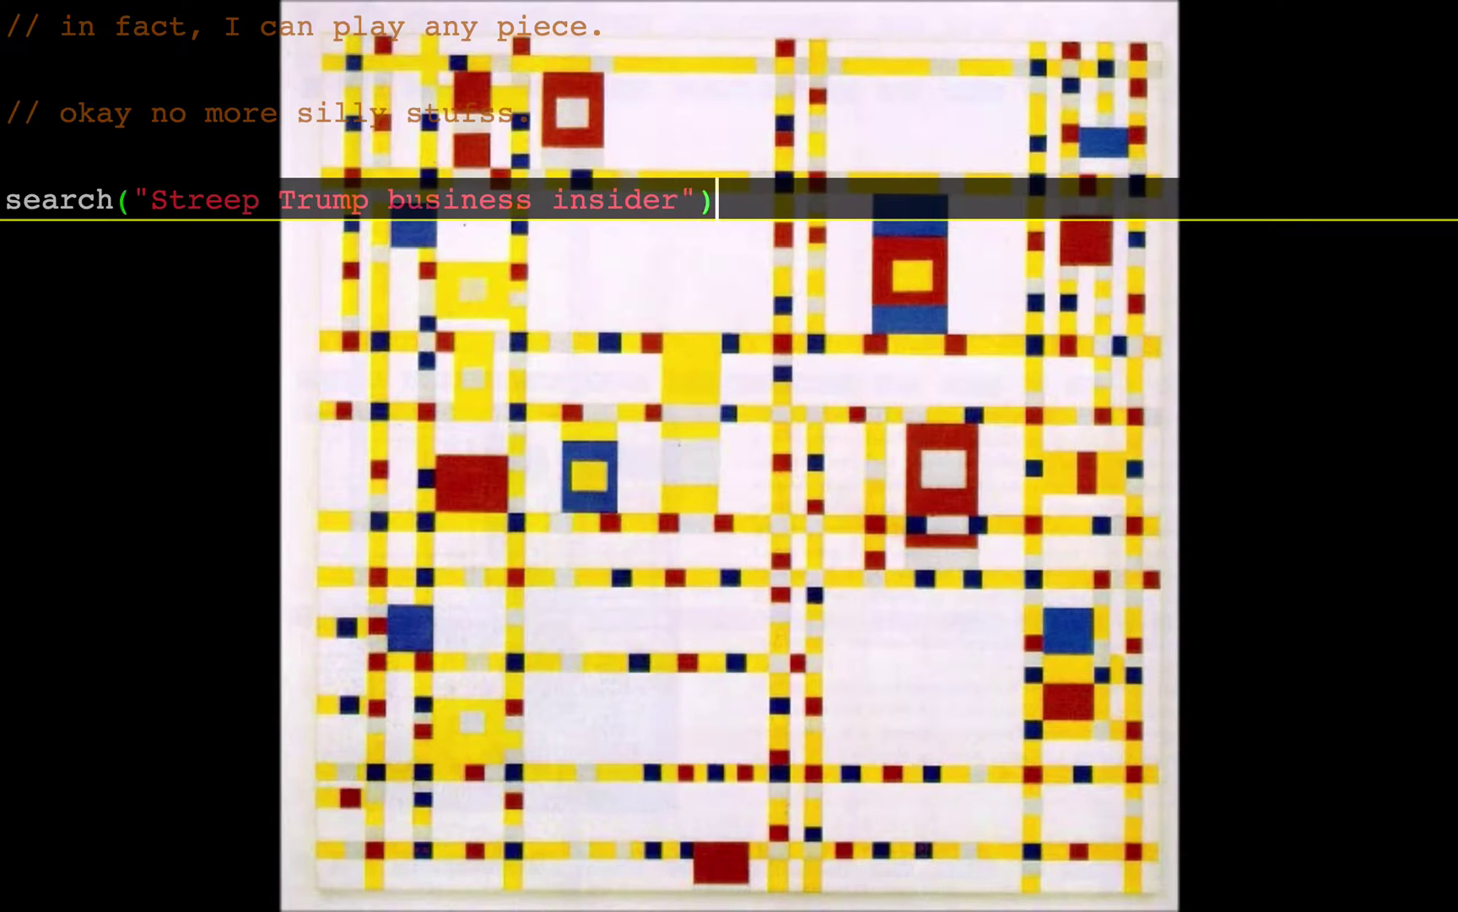
key(Return)
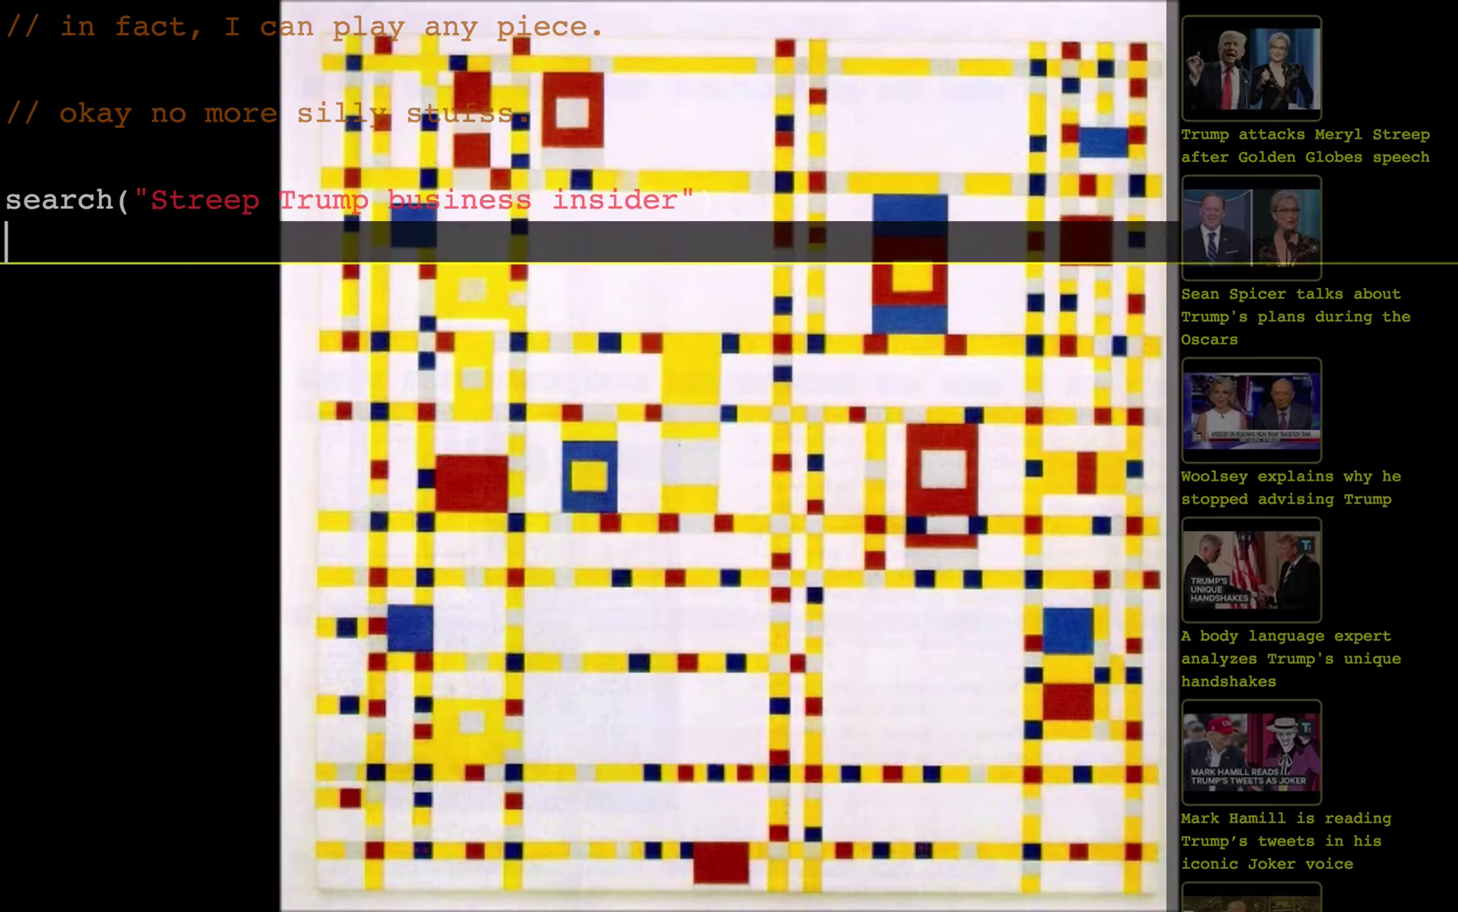
text(cue(0,)
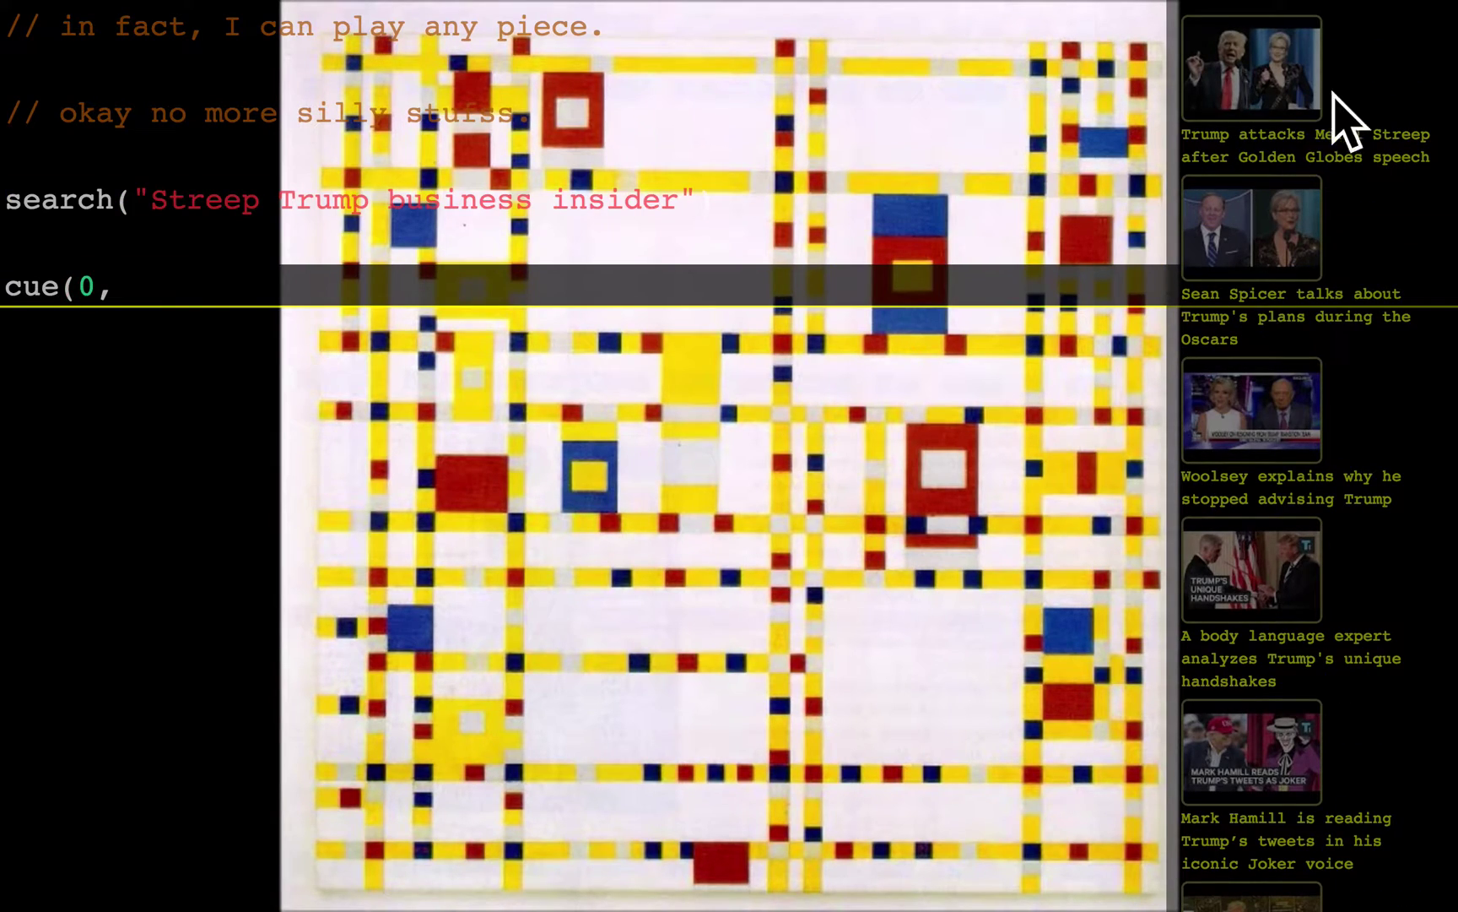
Cue the Trump attacks Meryl Streep clip (6auwxRuFjZk) in cell 0 and play it
click(1272, 85)
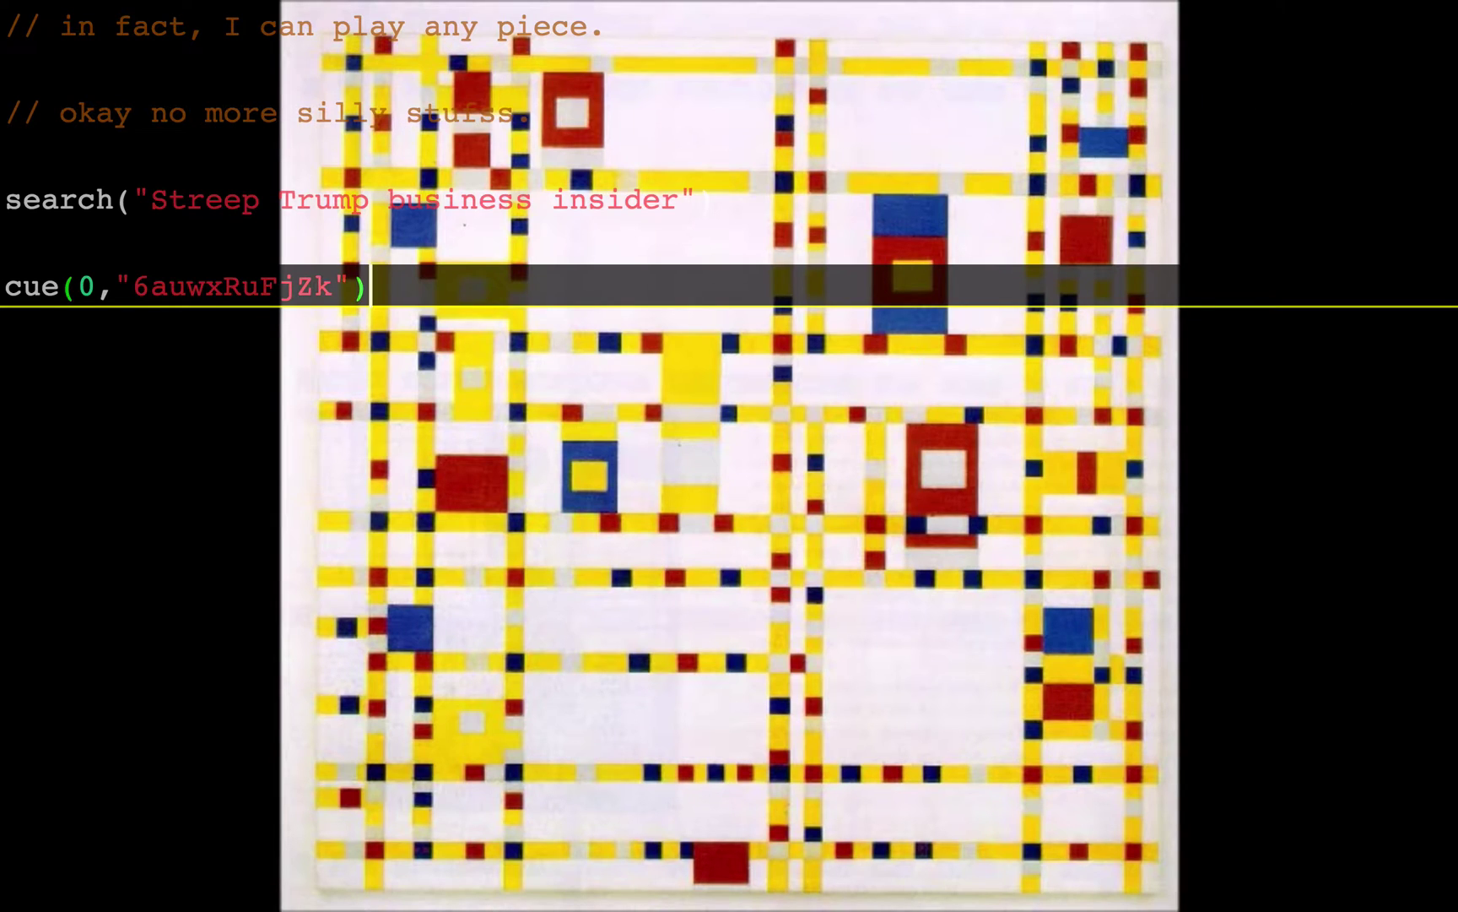
key(Return)
text(play())
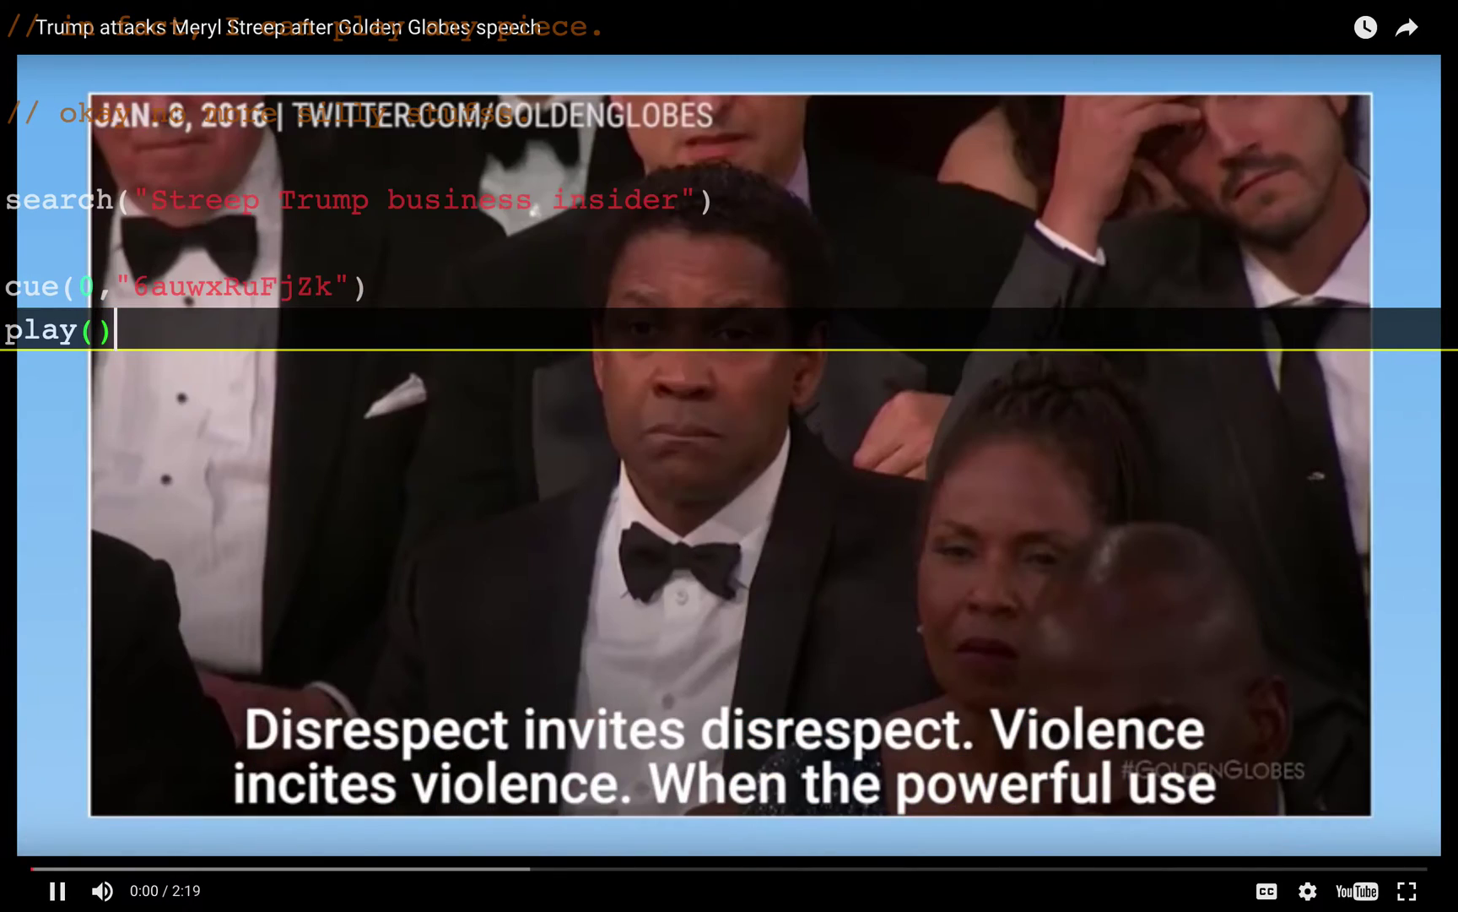
key(Return)
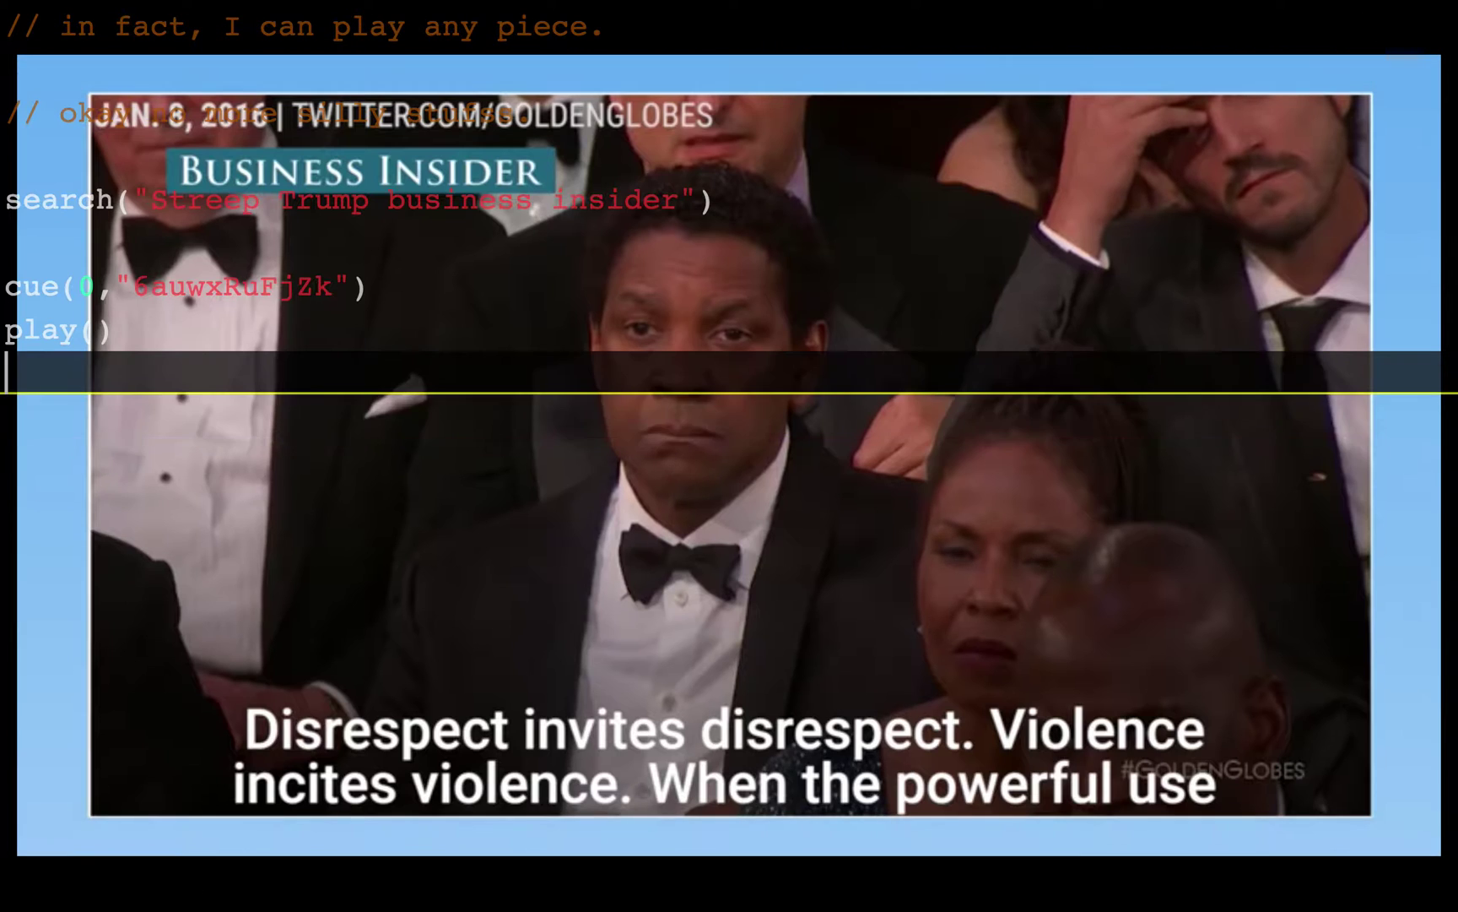
Change cue to add(0,1,"6auwxRuFjZk") and rerun it to show the clip in two cells
click(6, 287)
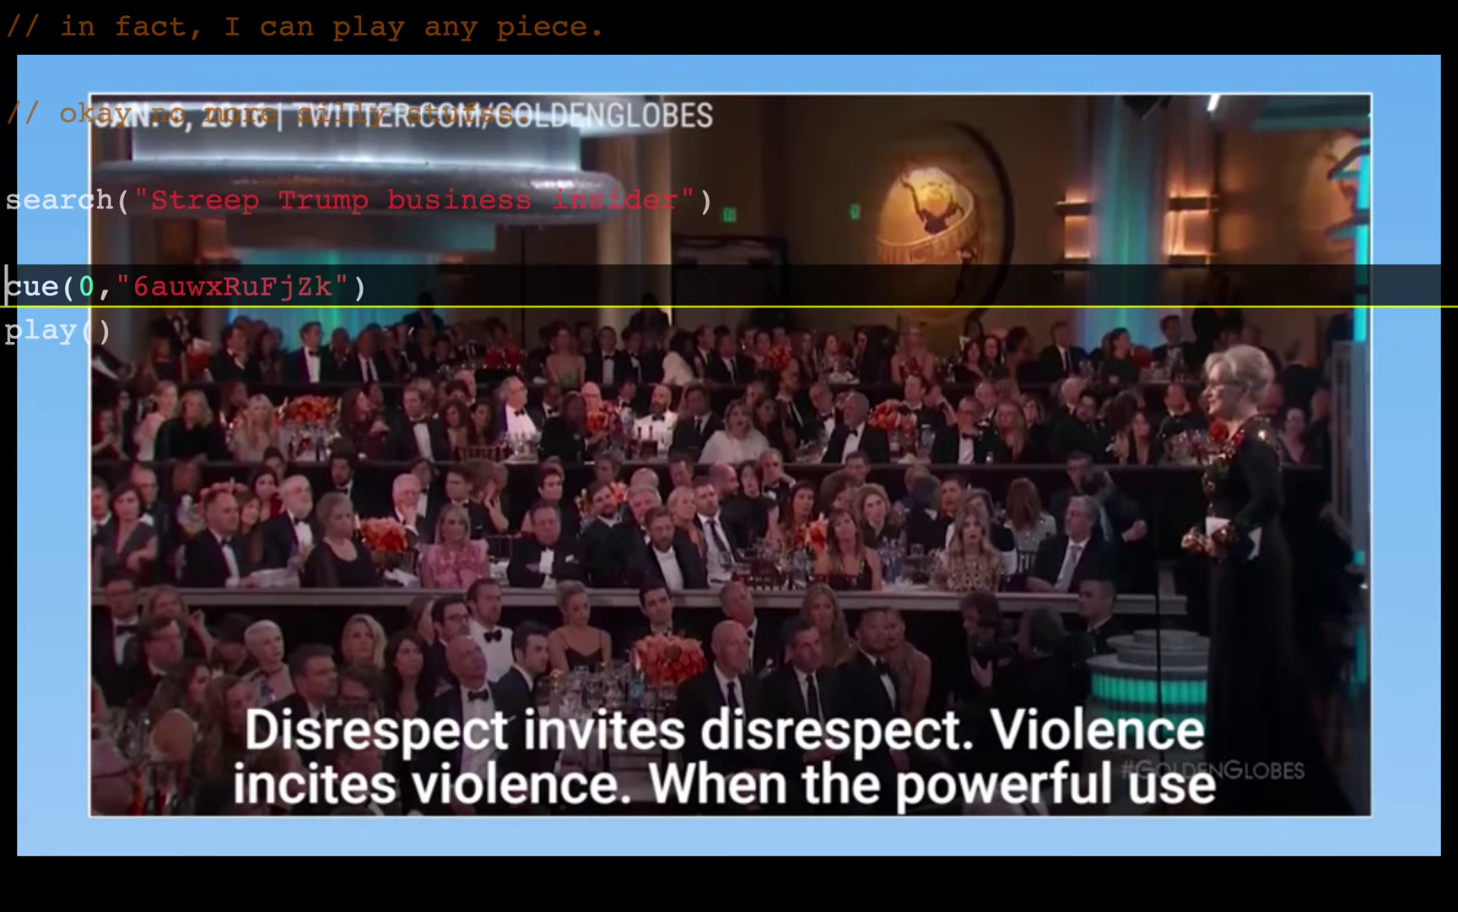
key(Delete)
key(Delete)
key(Delete)
text(add)
key(Right)
key(Right)
key(Right)
text(1,)
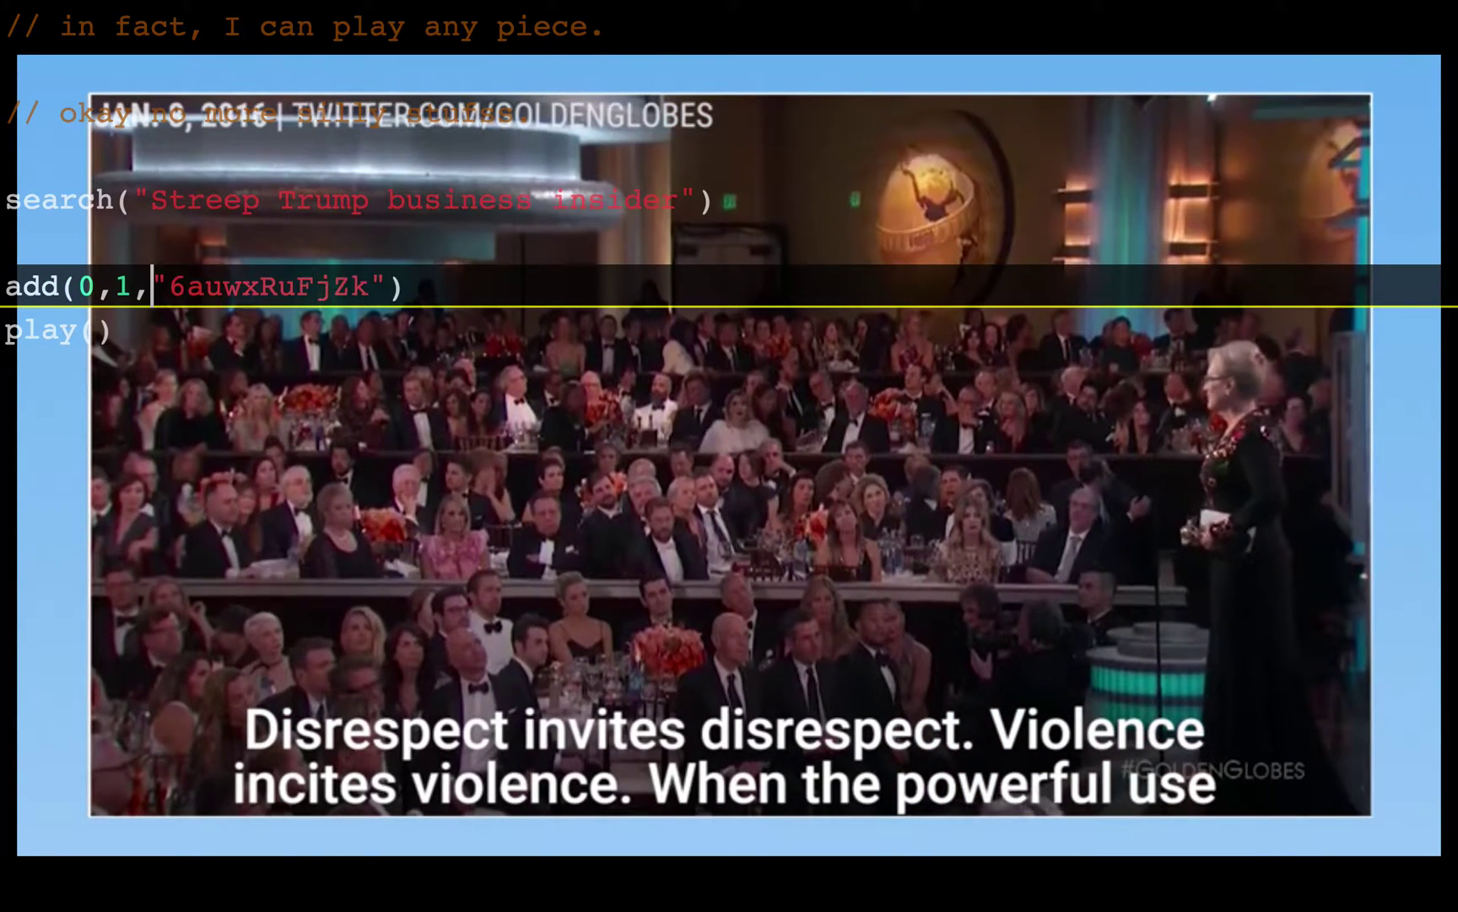
key(ctrl+Return)
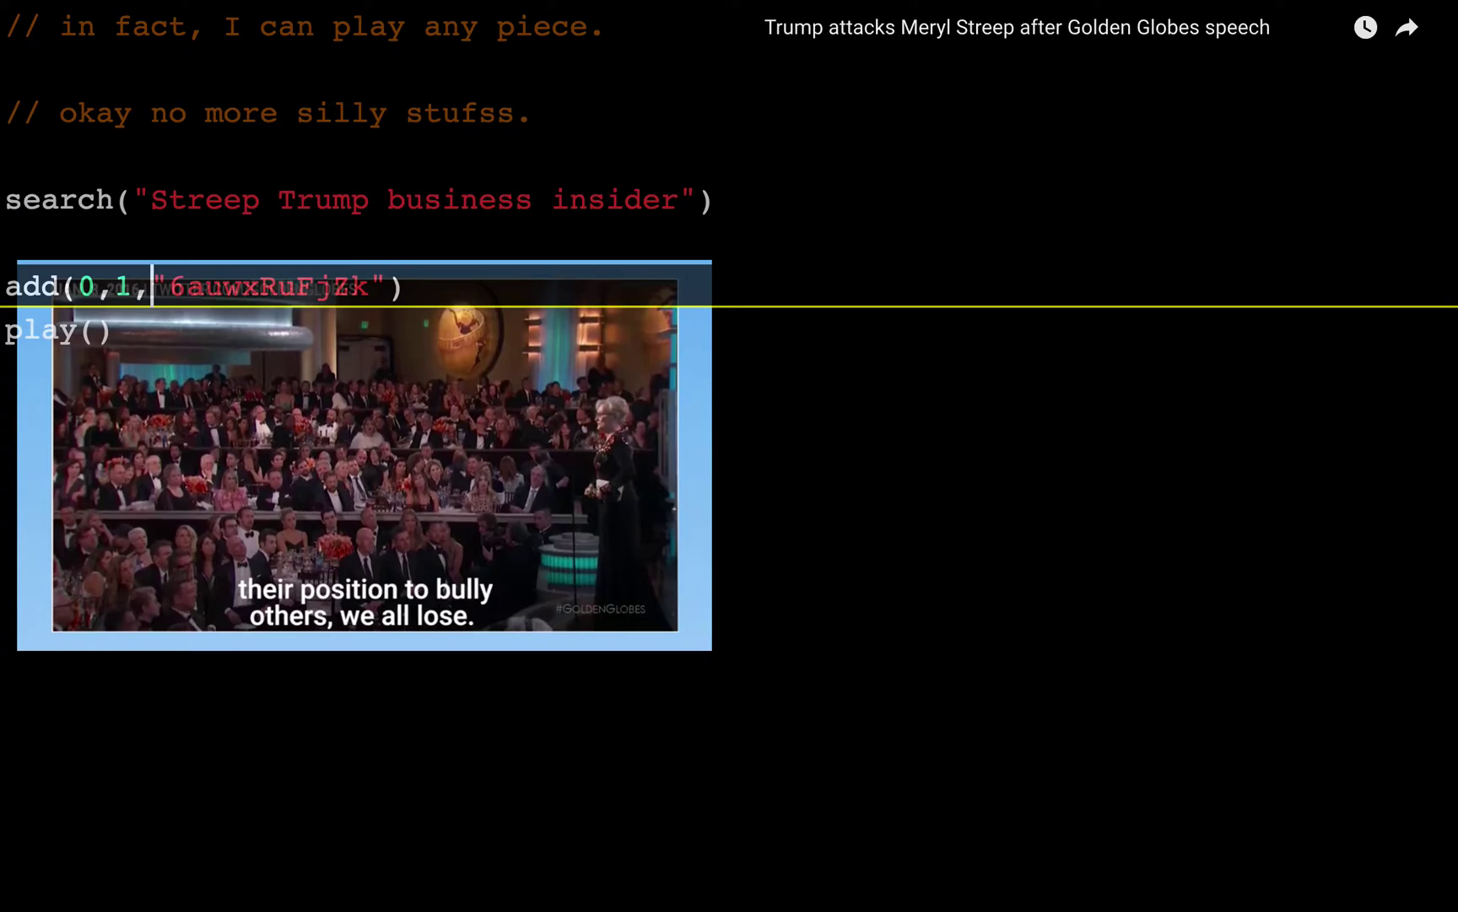
key(Down)
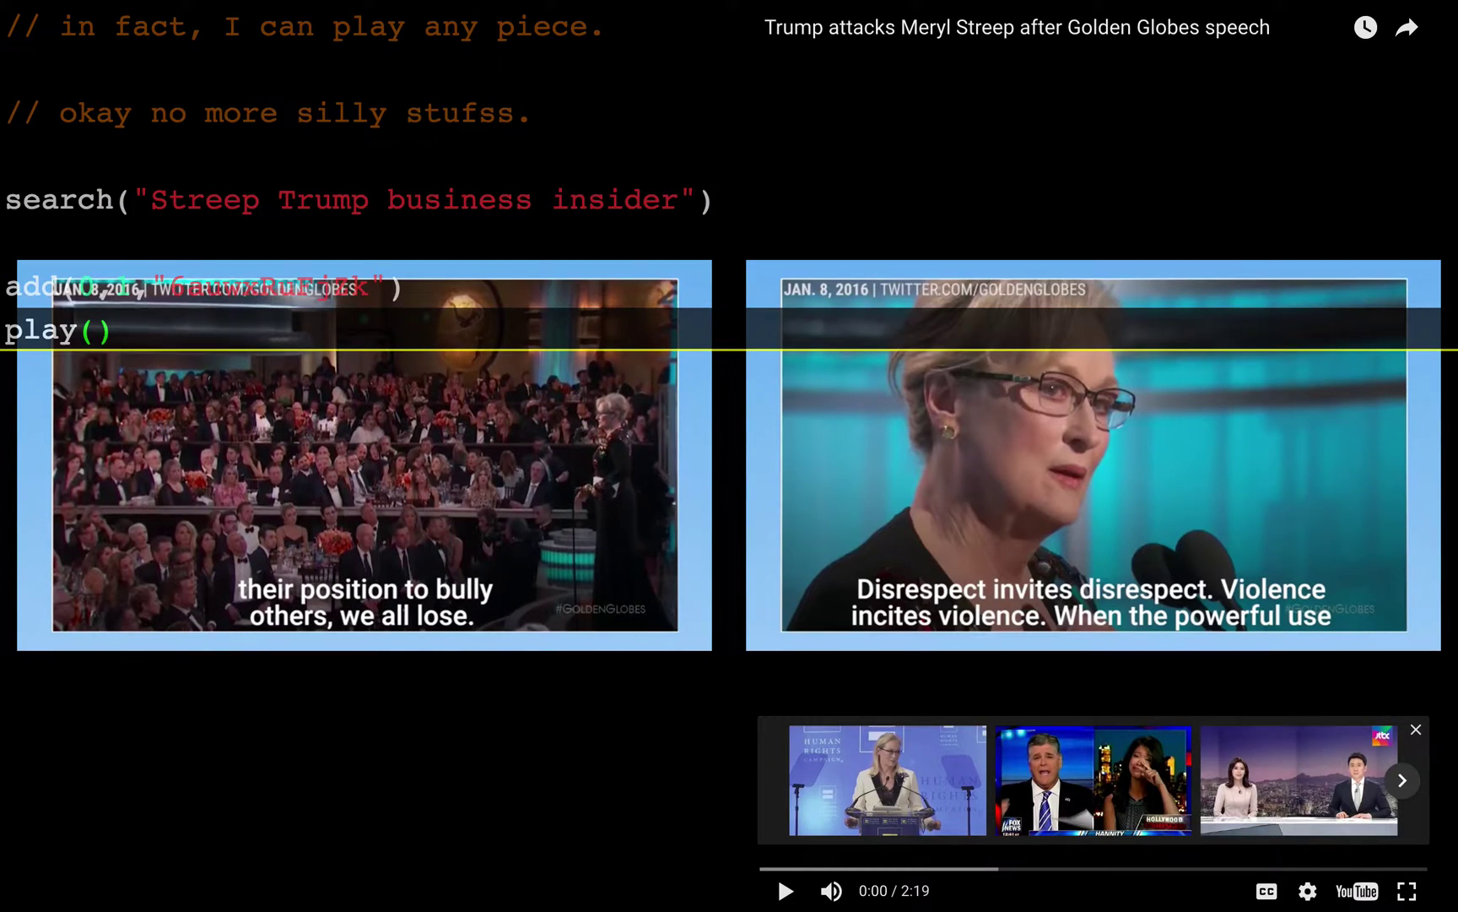
key(Up)
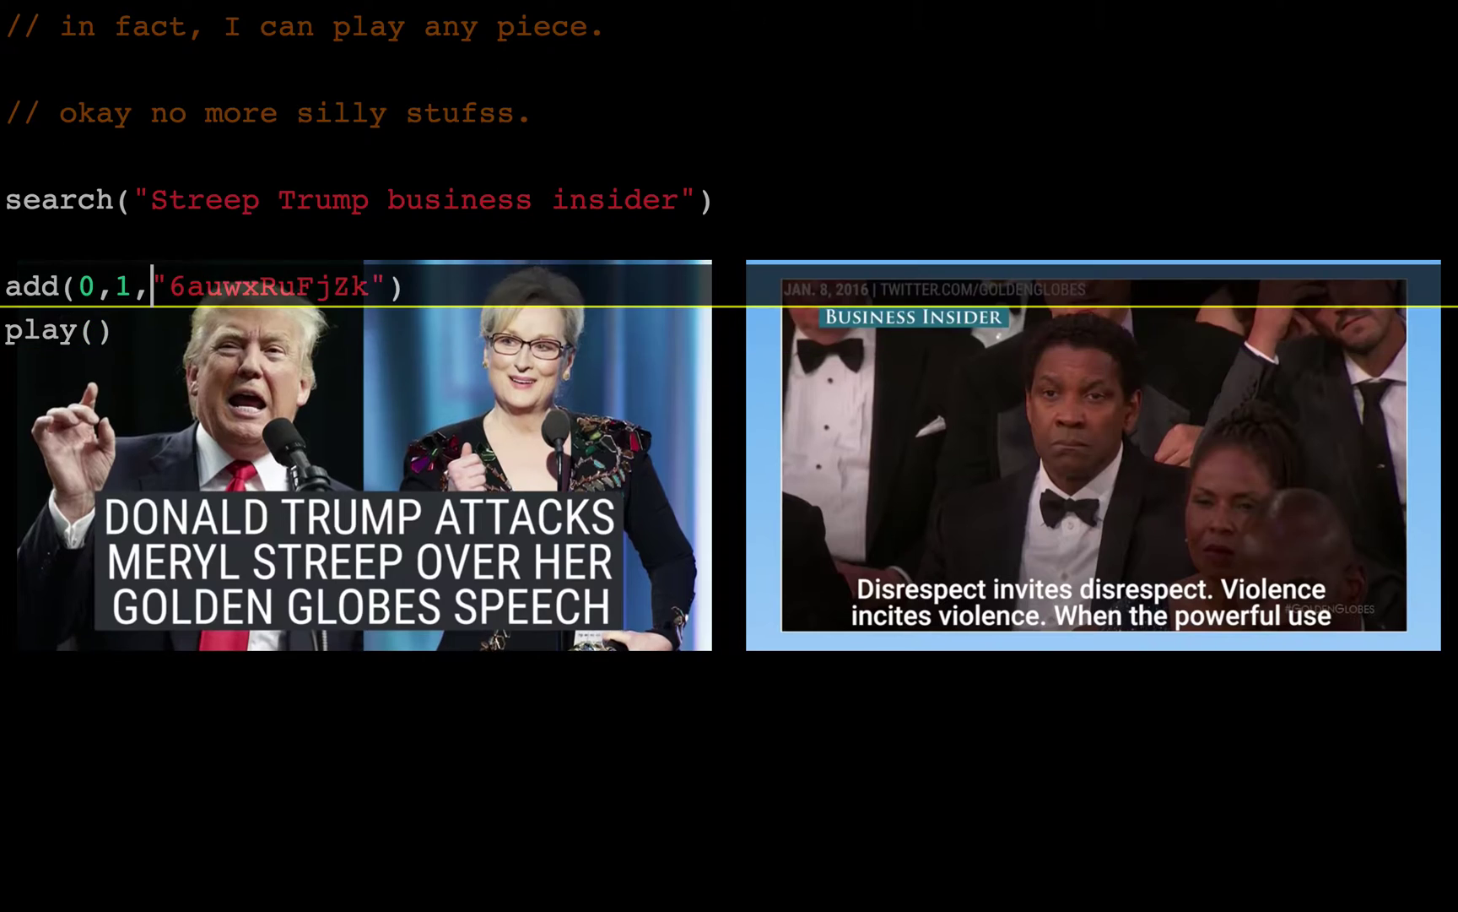
Add sync(all,0) so both clips play in unison, then hide the code
key(Return)
text(sync)
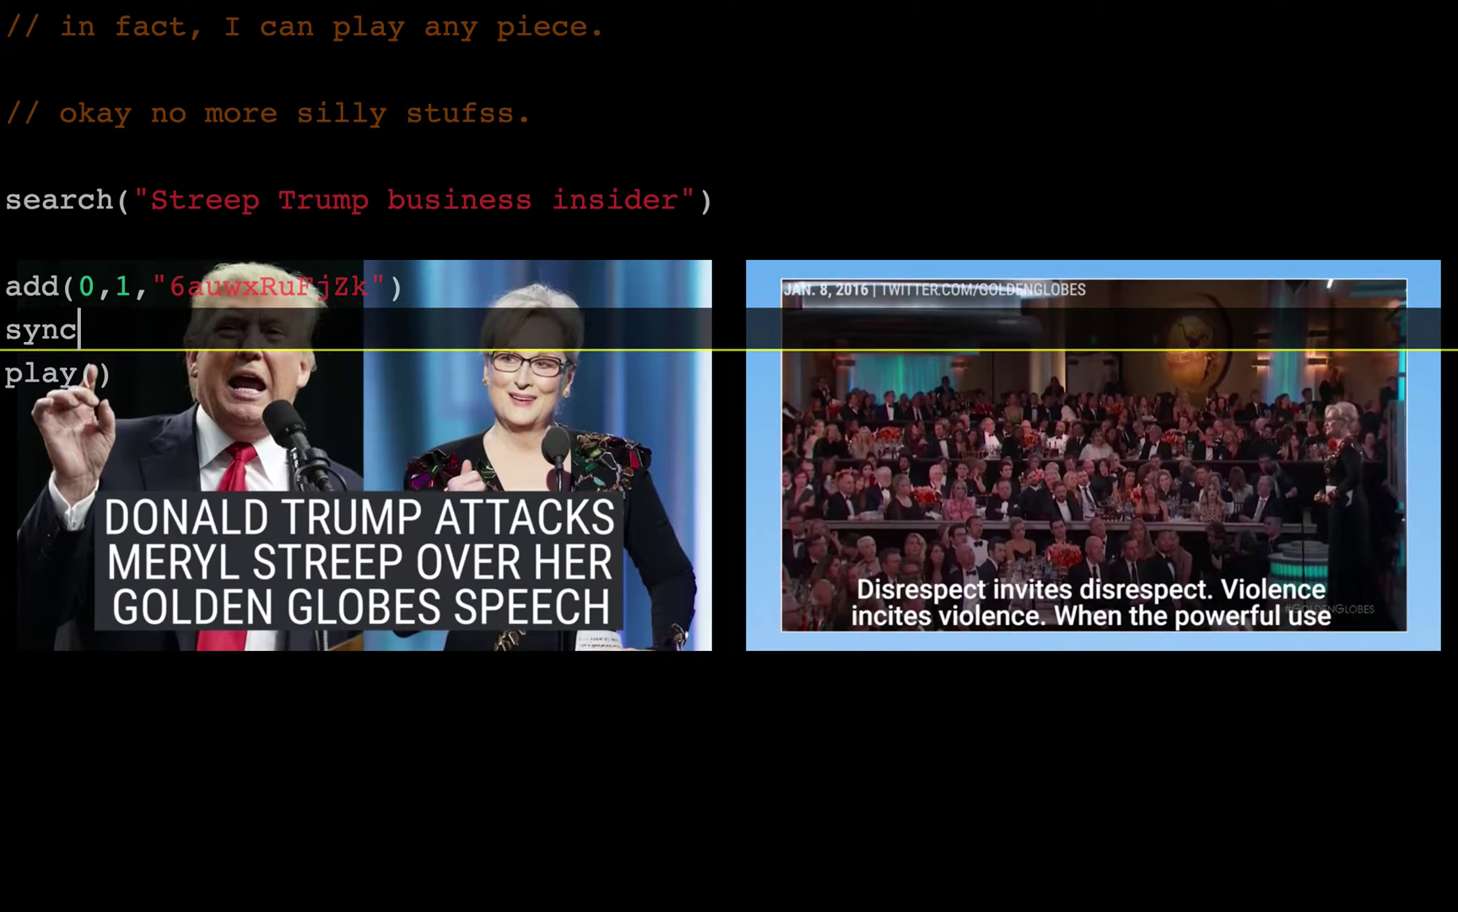
text((all,0))
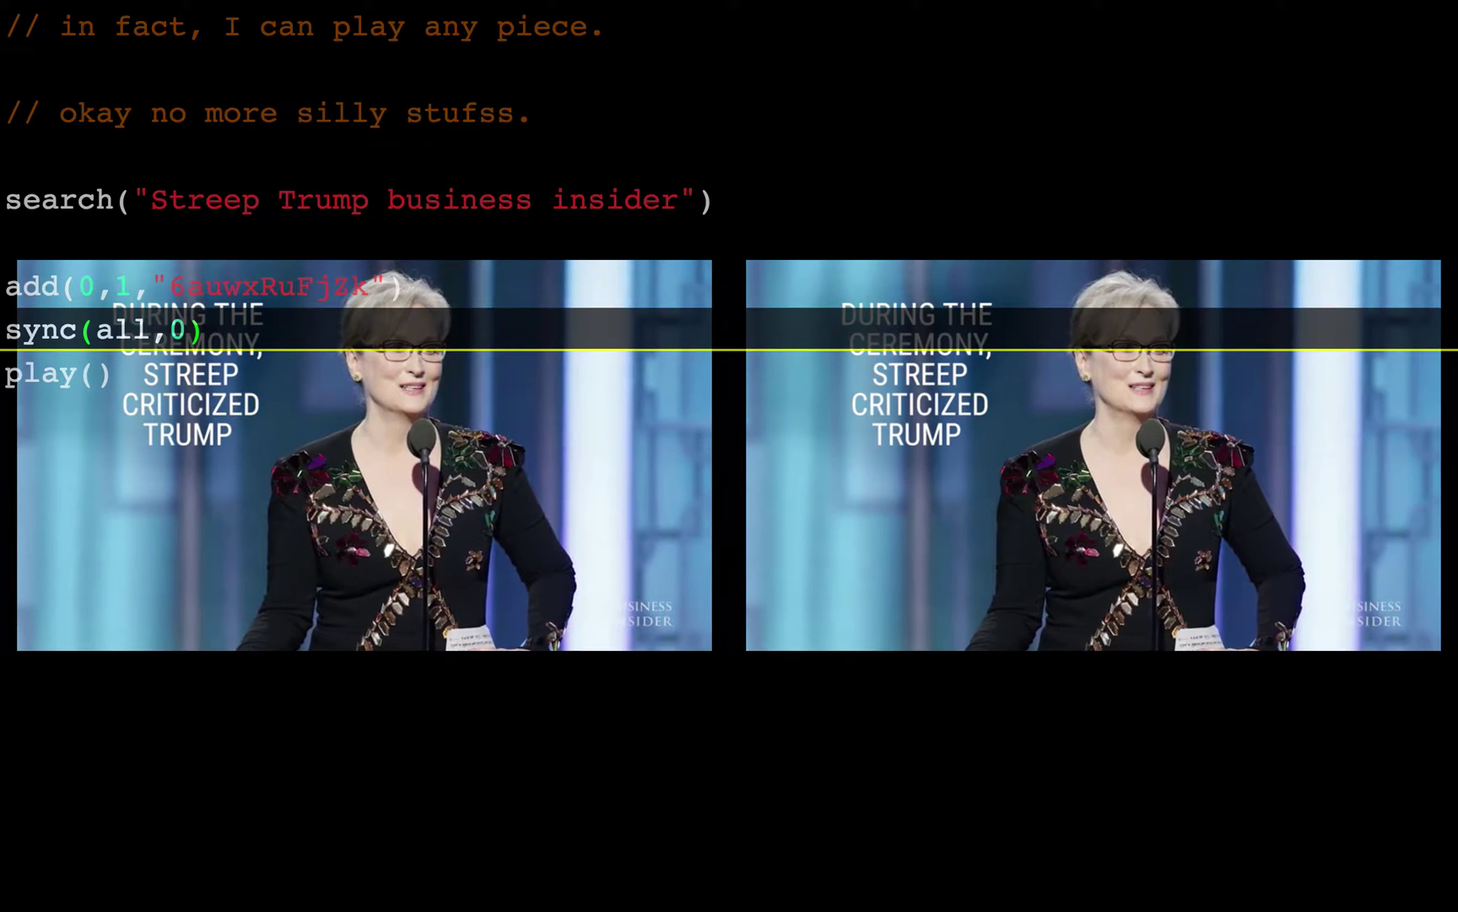
key(Escape)
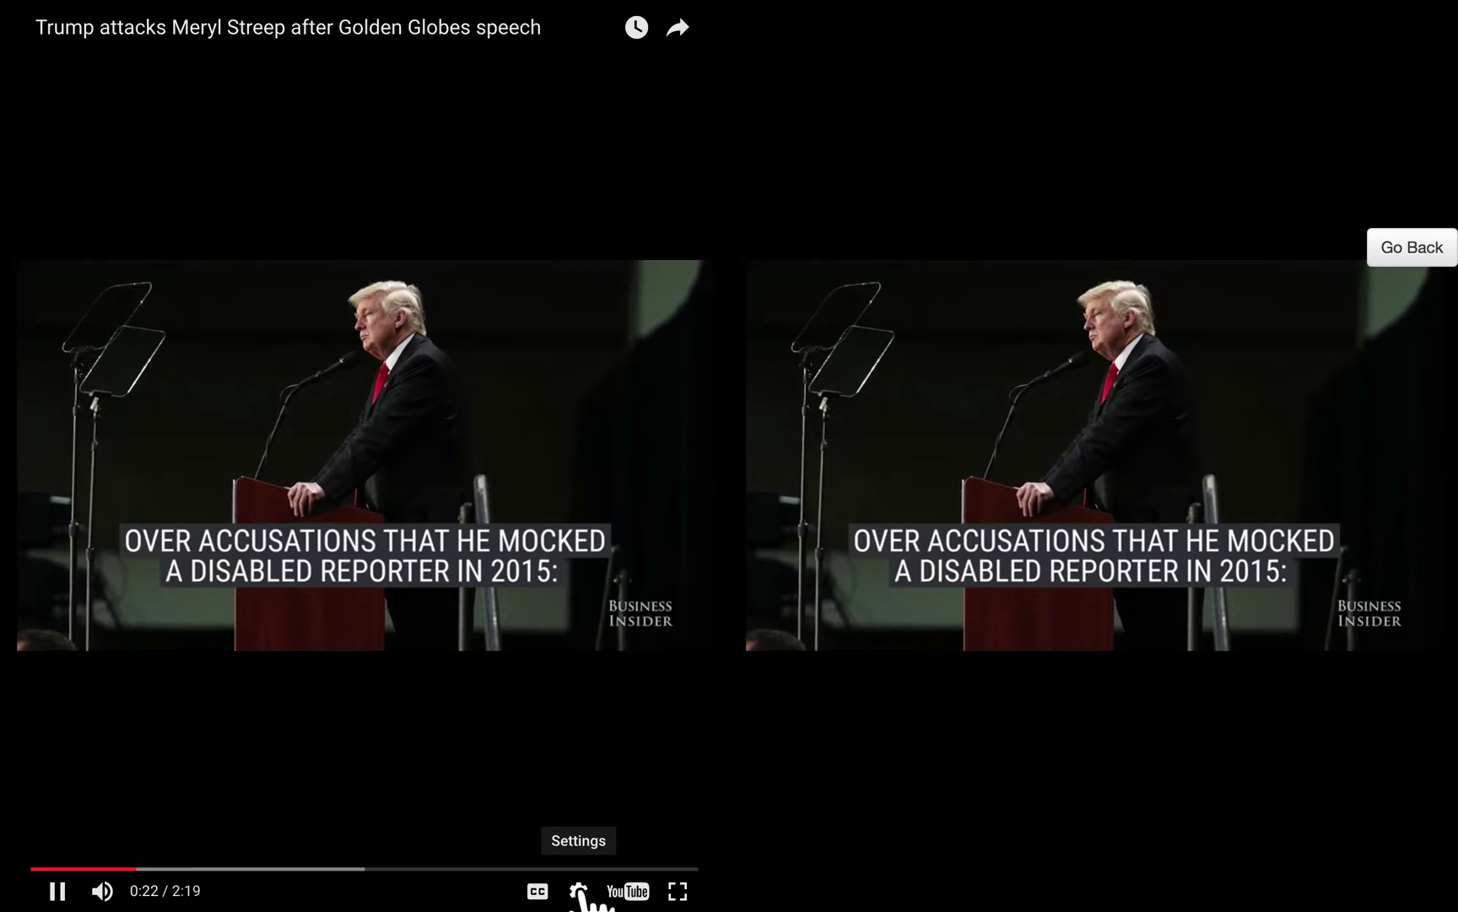
Set both the left and right players to 144p quality and return to the editor
click(578, 891)
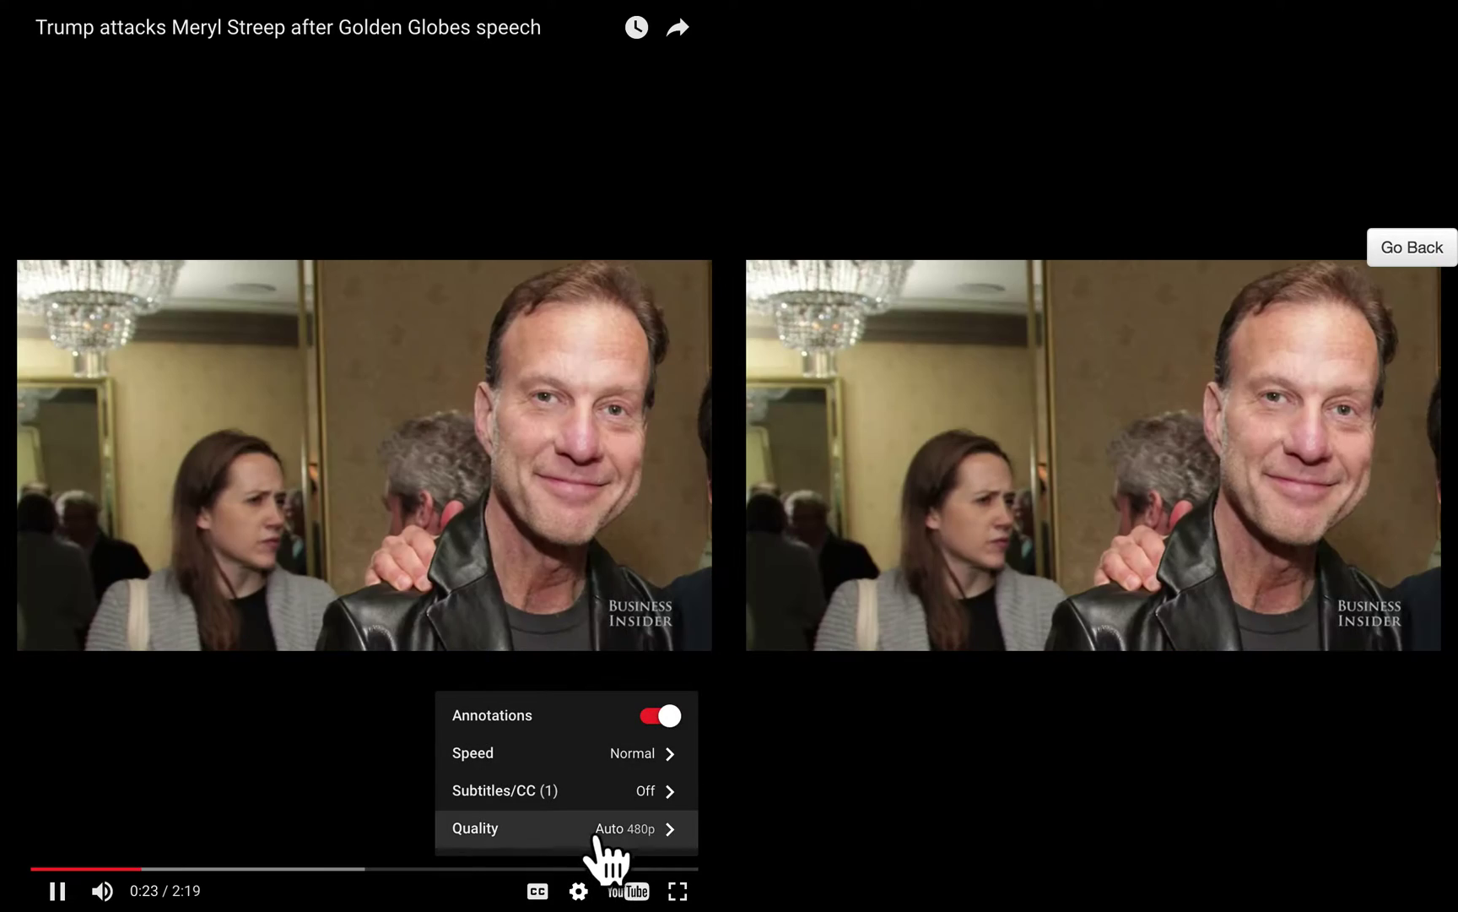
click(596, 832)
click(635, 793)
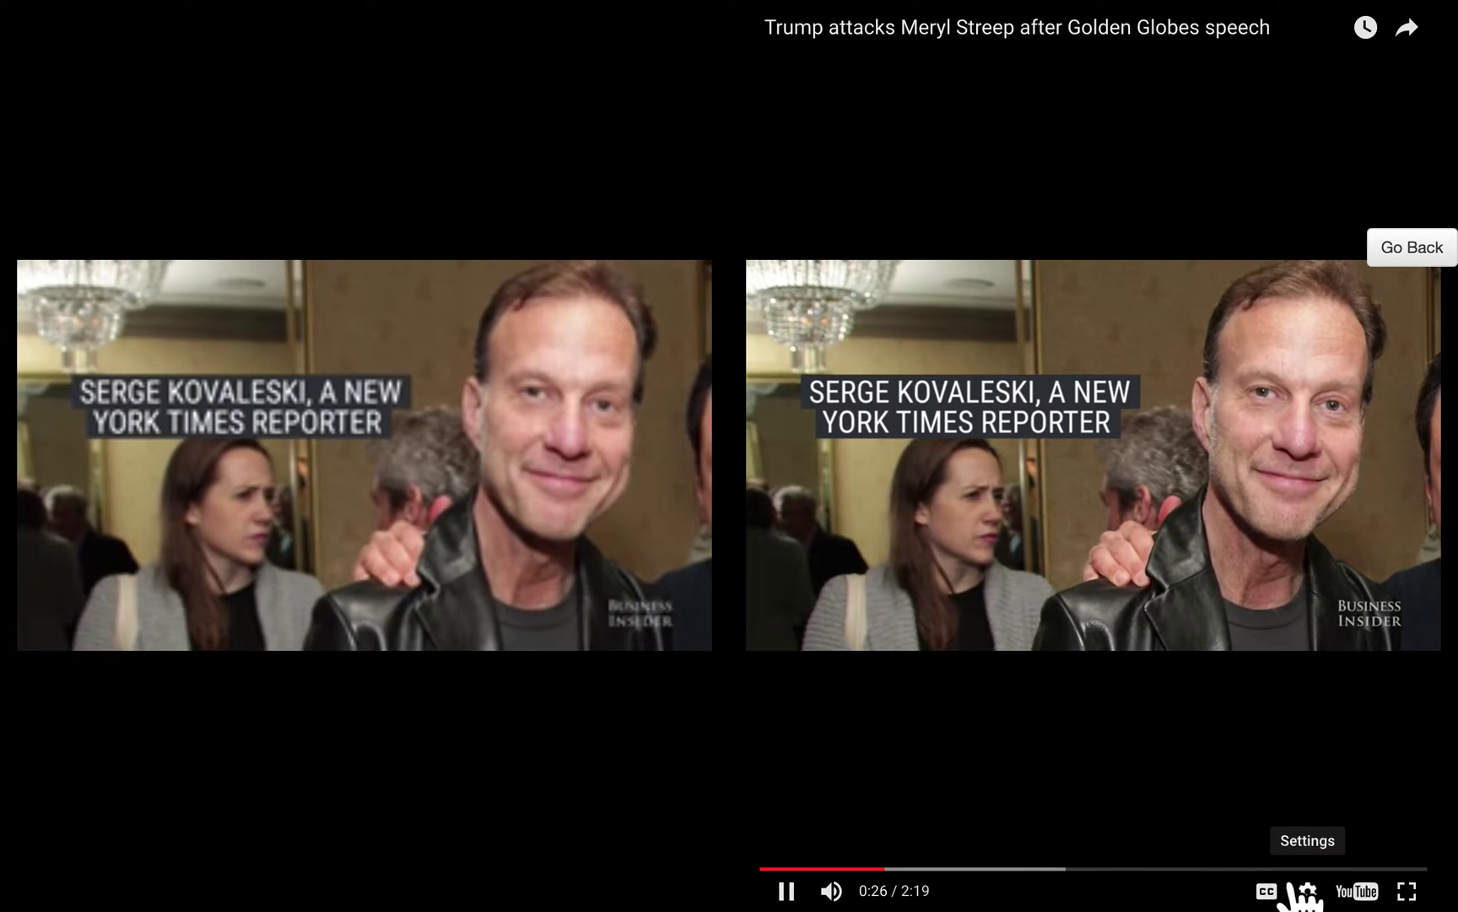
click(1308, 890)
click(1321, 827)
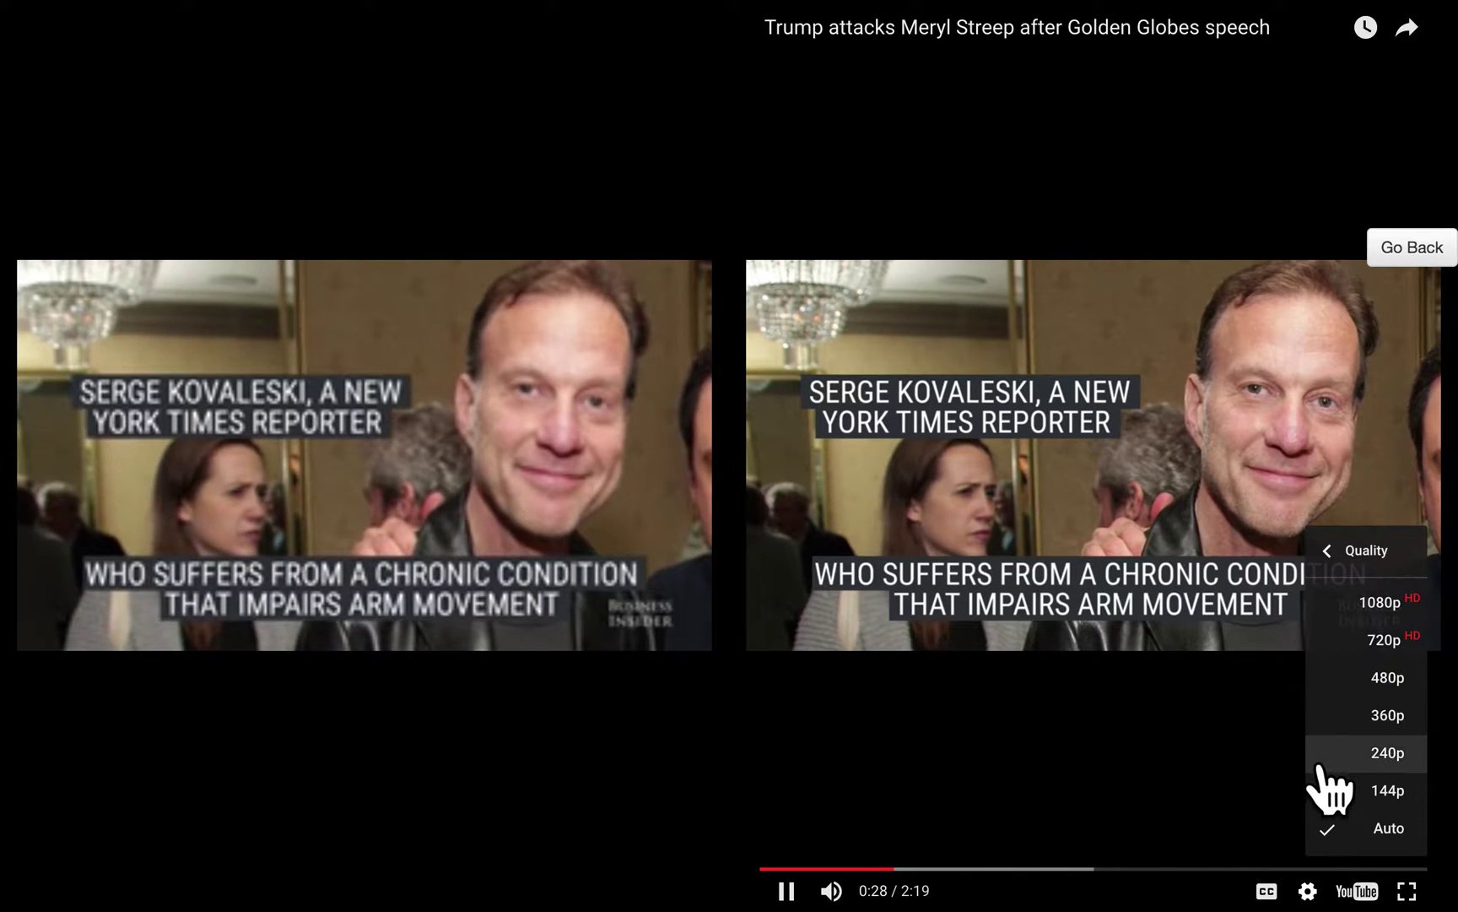
click(1350, 788)
click(1419, 258)
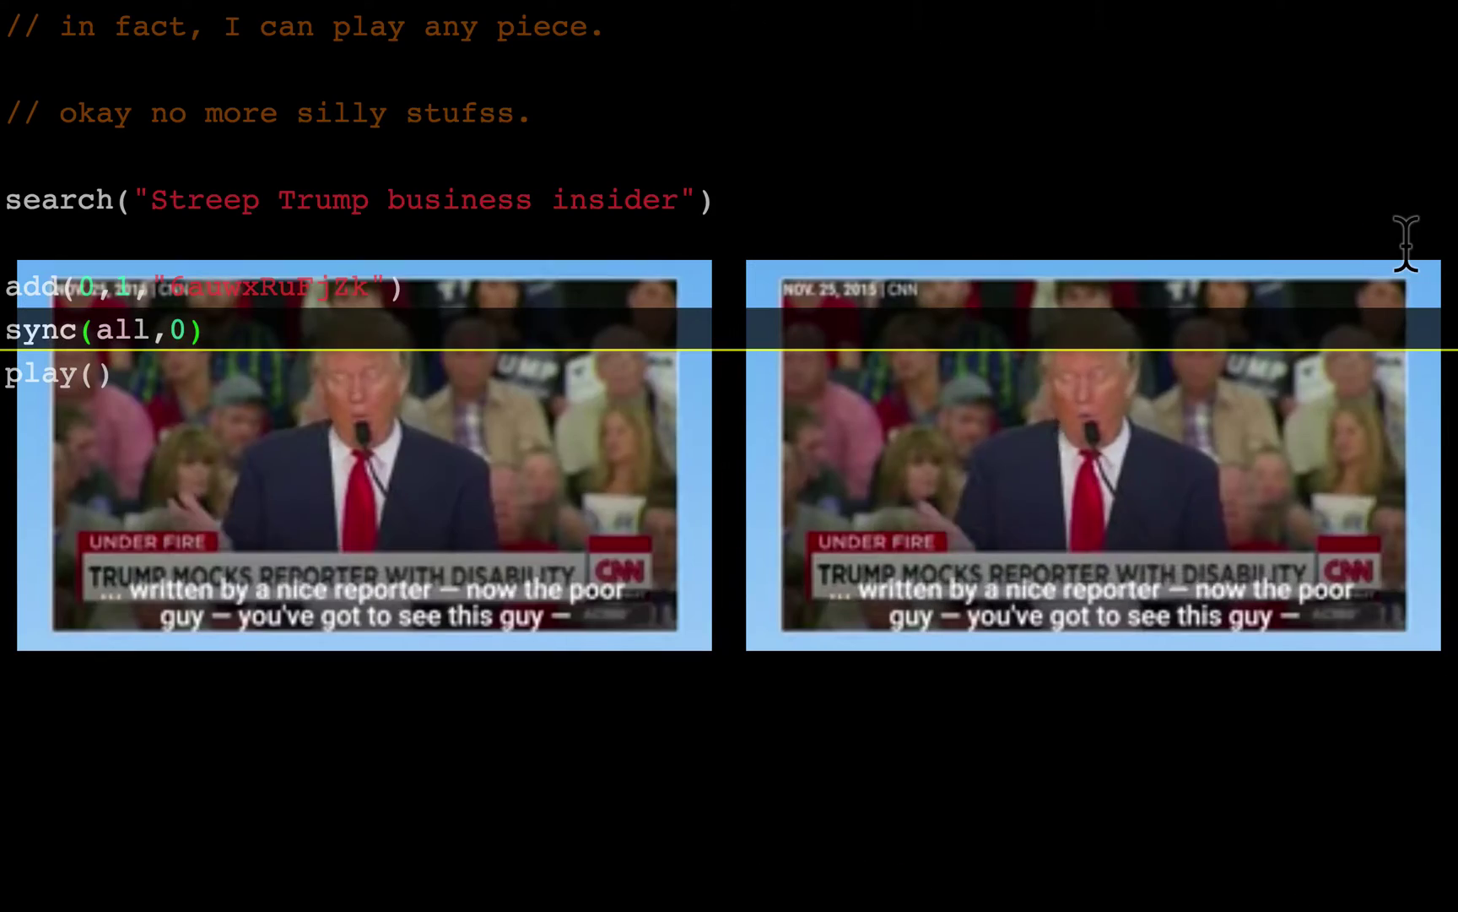
Type phase(all,0.1) below sync(all,0) and select the first 0 in the add line
key(Return)
text(p)
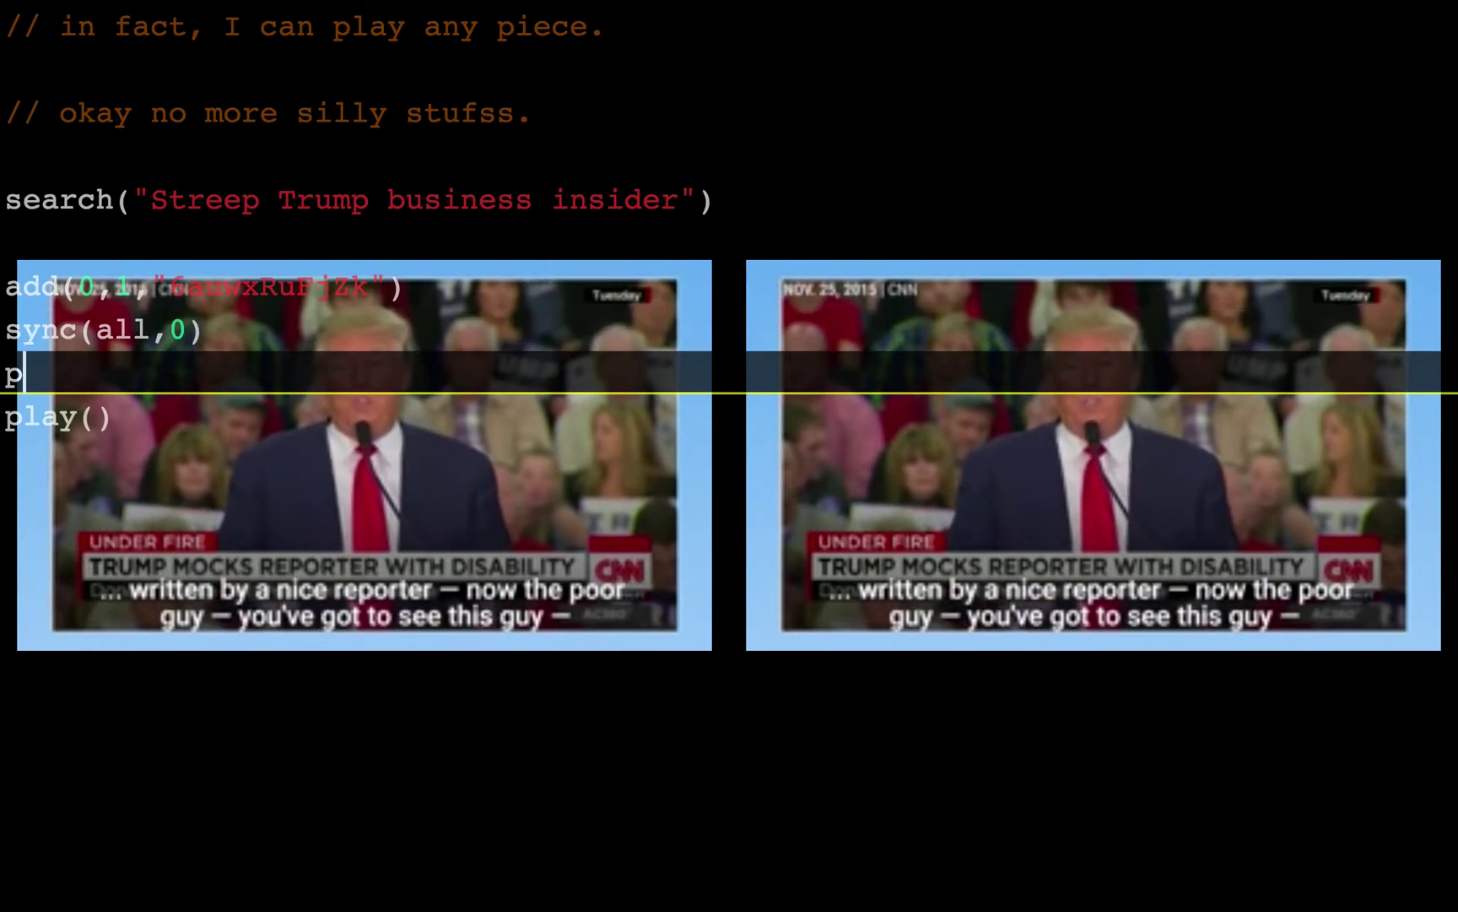
text(hase(all,)
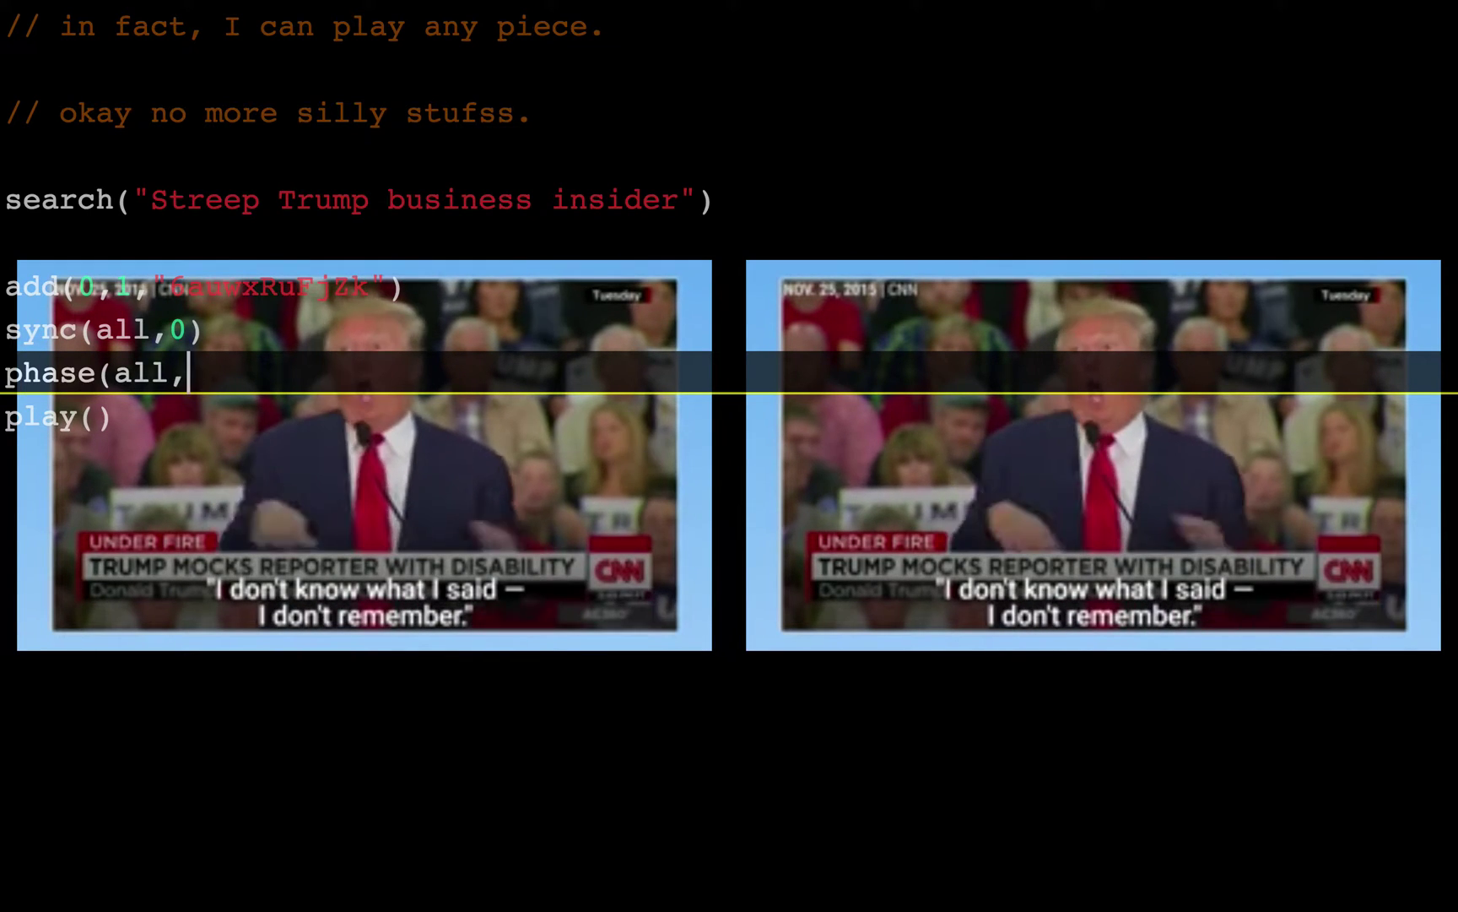
text(0.1))
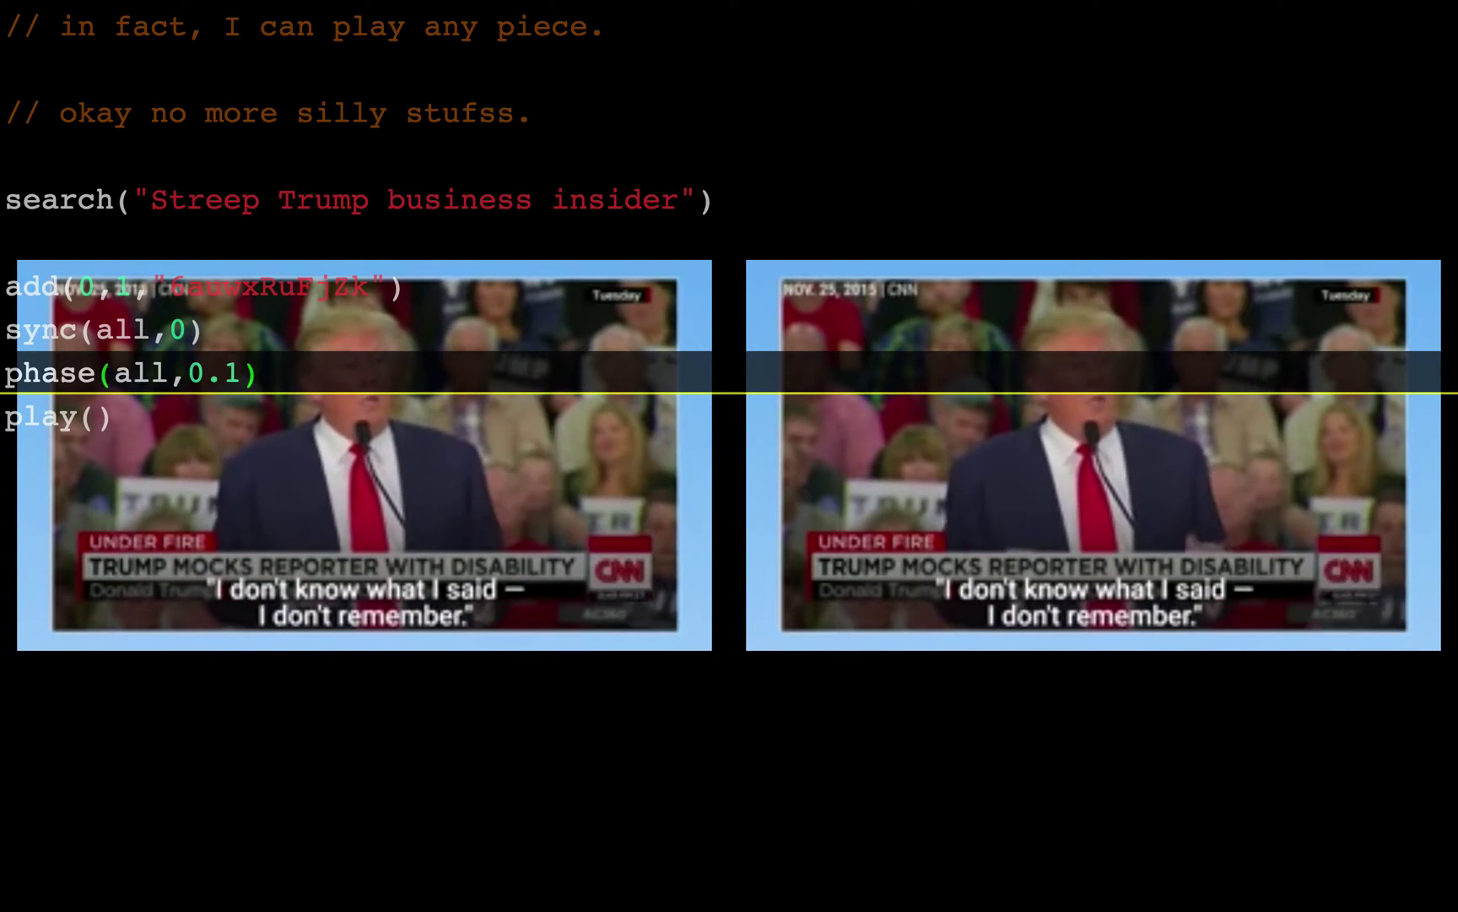
key(Return)
click(6, 329)
click(391, 285)
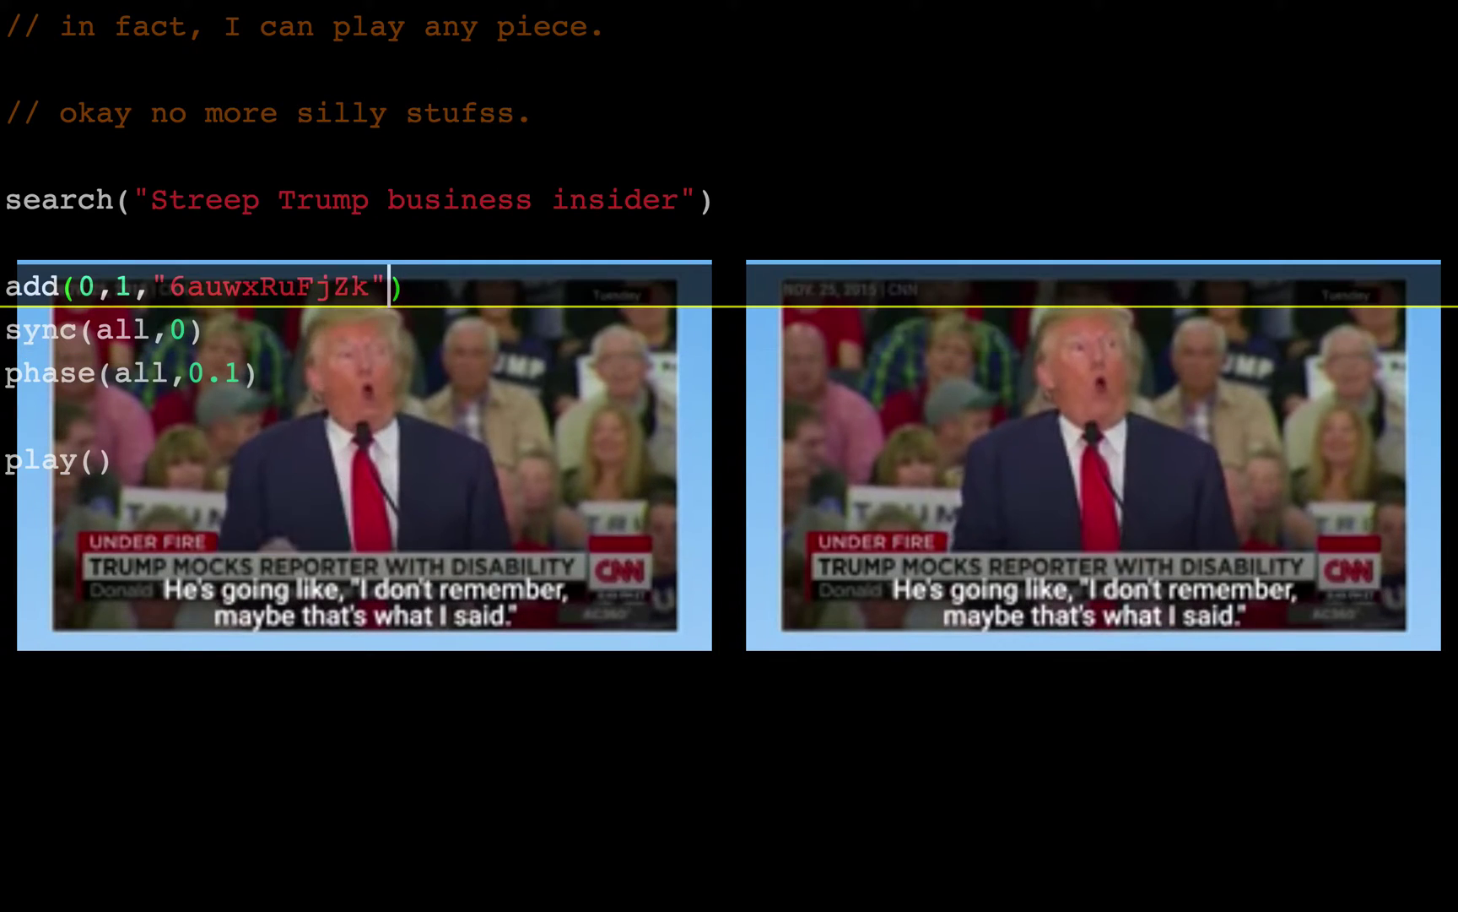
double_click(86, 286)
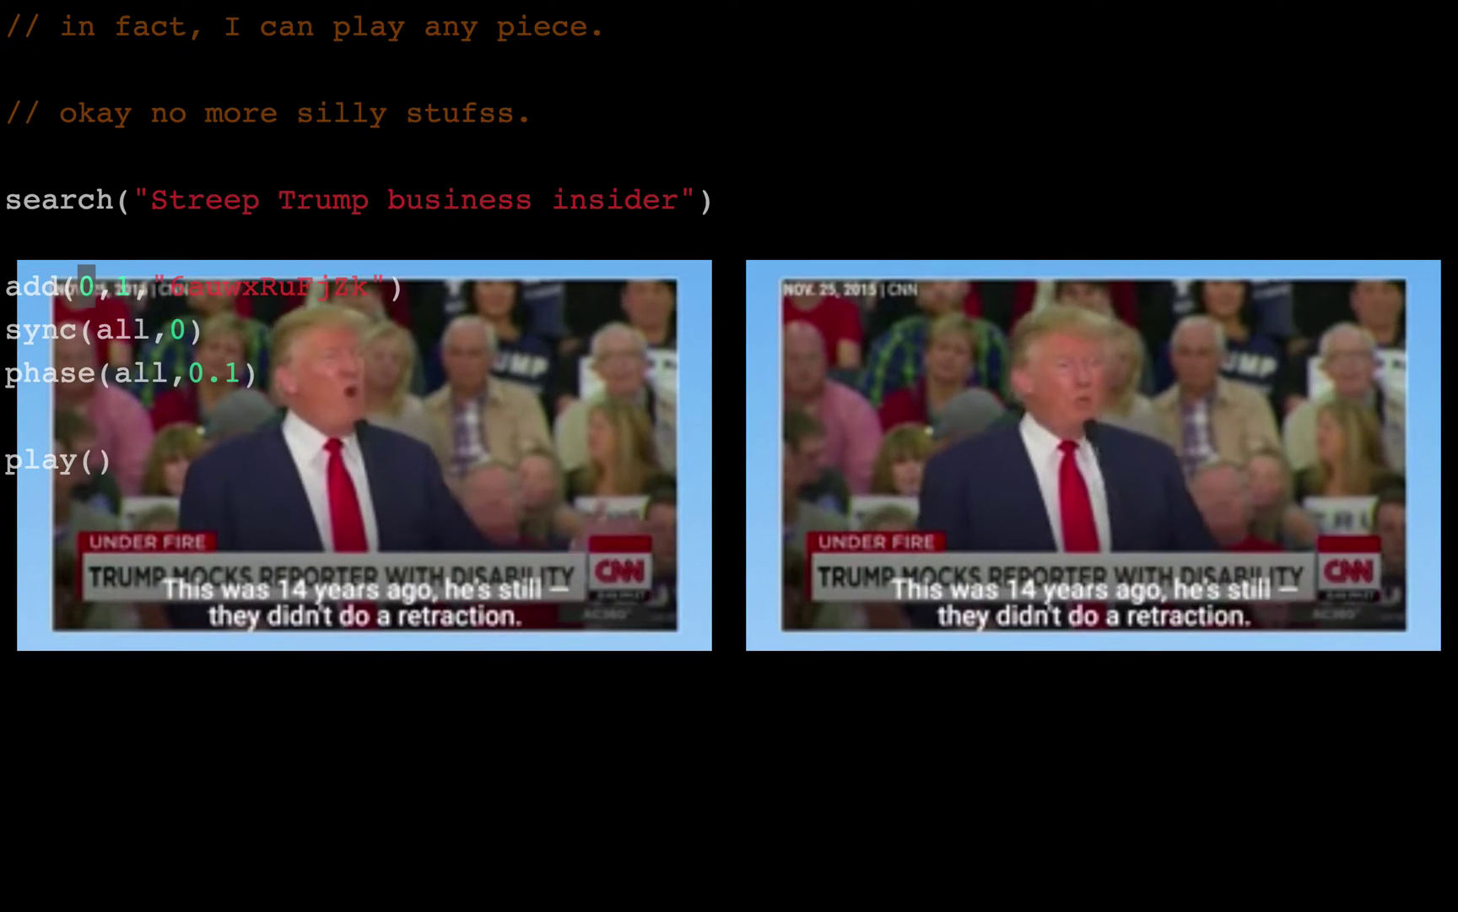
Change the call to add(1,0,"6auwxRuFjZk"), run it to fill a second row, and play
text(1)
key(Right)
key(Right)
key(BackSpace)
text(0)
key(ctrl+Return)
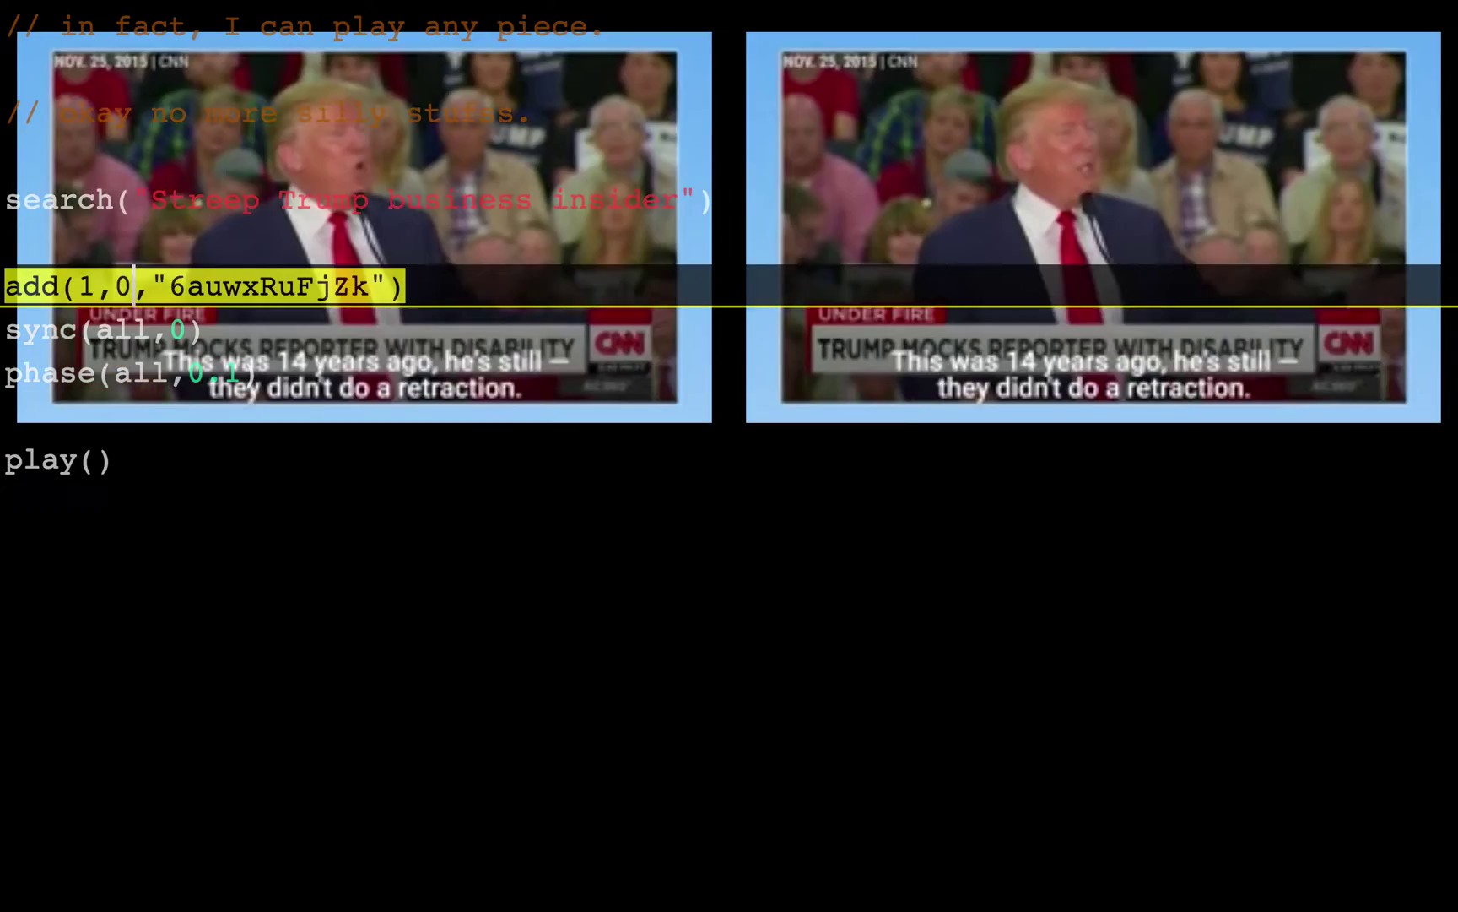
key(ctrl+Return)
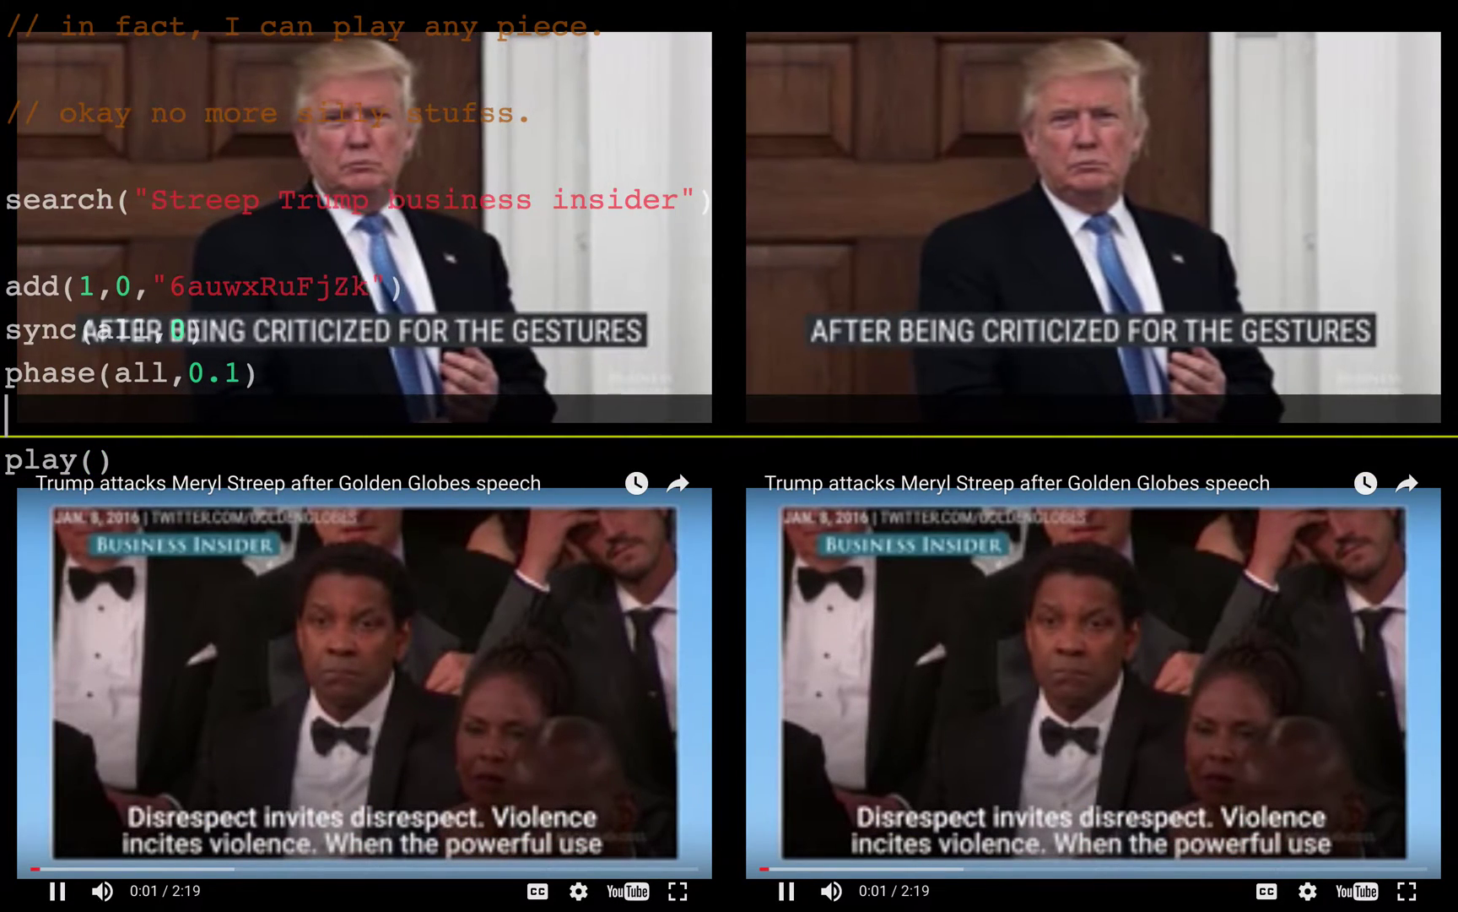
Remove the blank line above play() and run phase(all,0.1) to offset the players
key(Up)
key(Up)
key(Up)
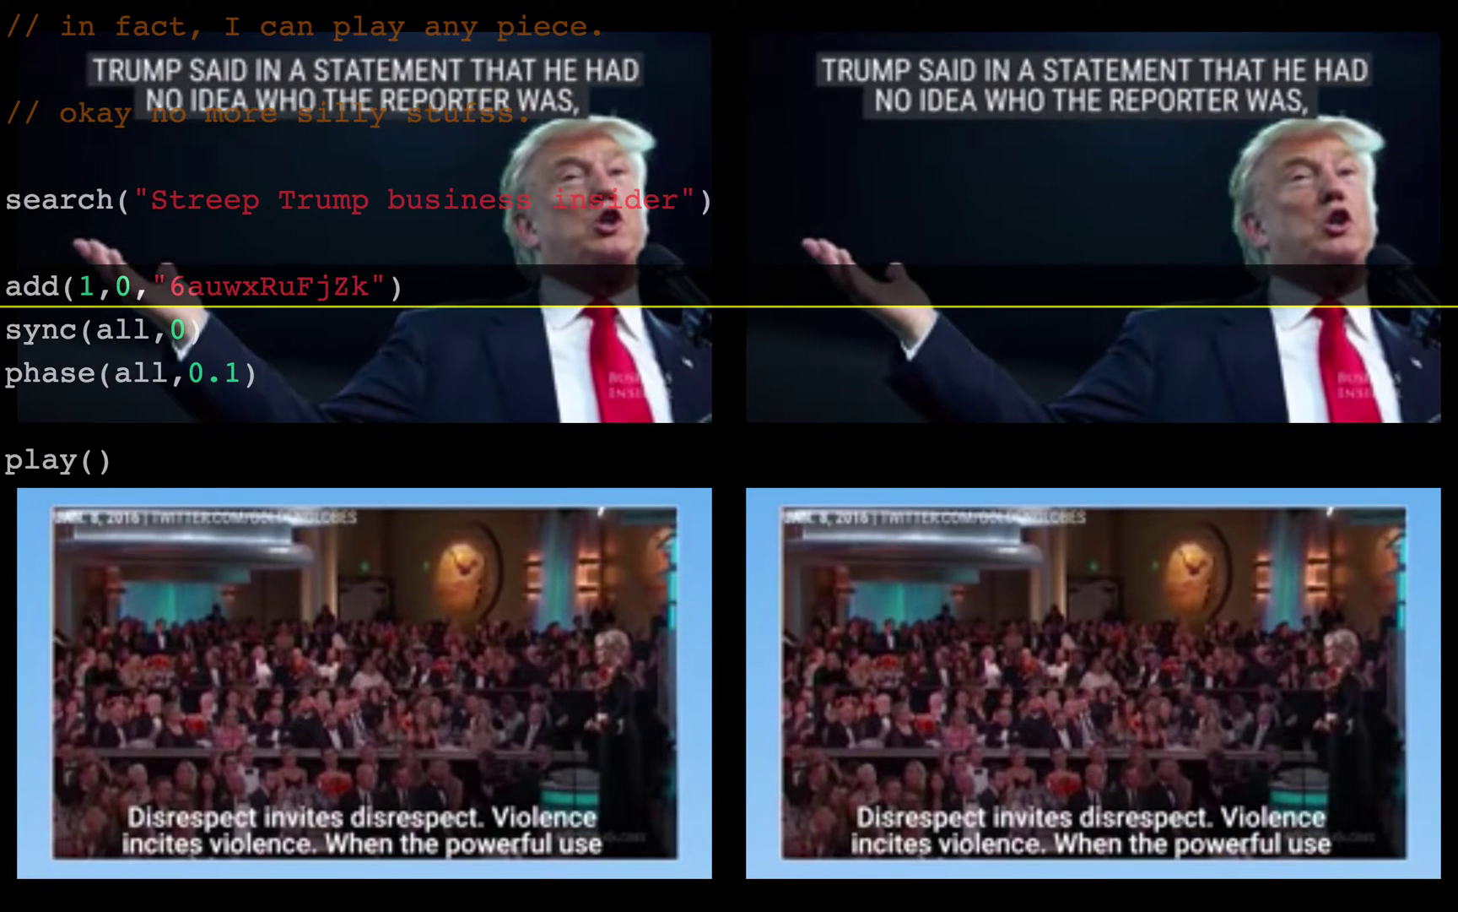
key(Down)
key(Down)
key(Down)
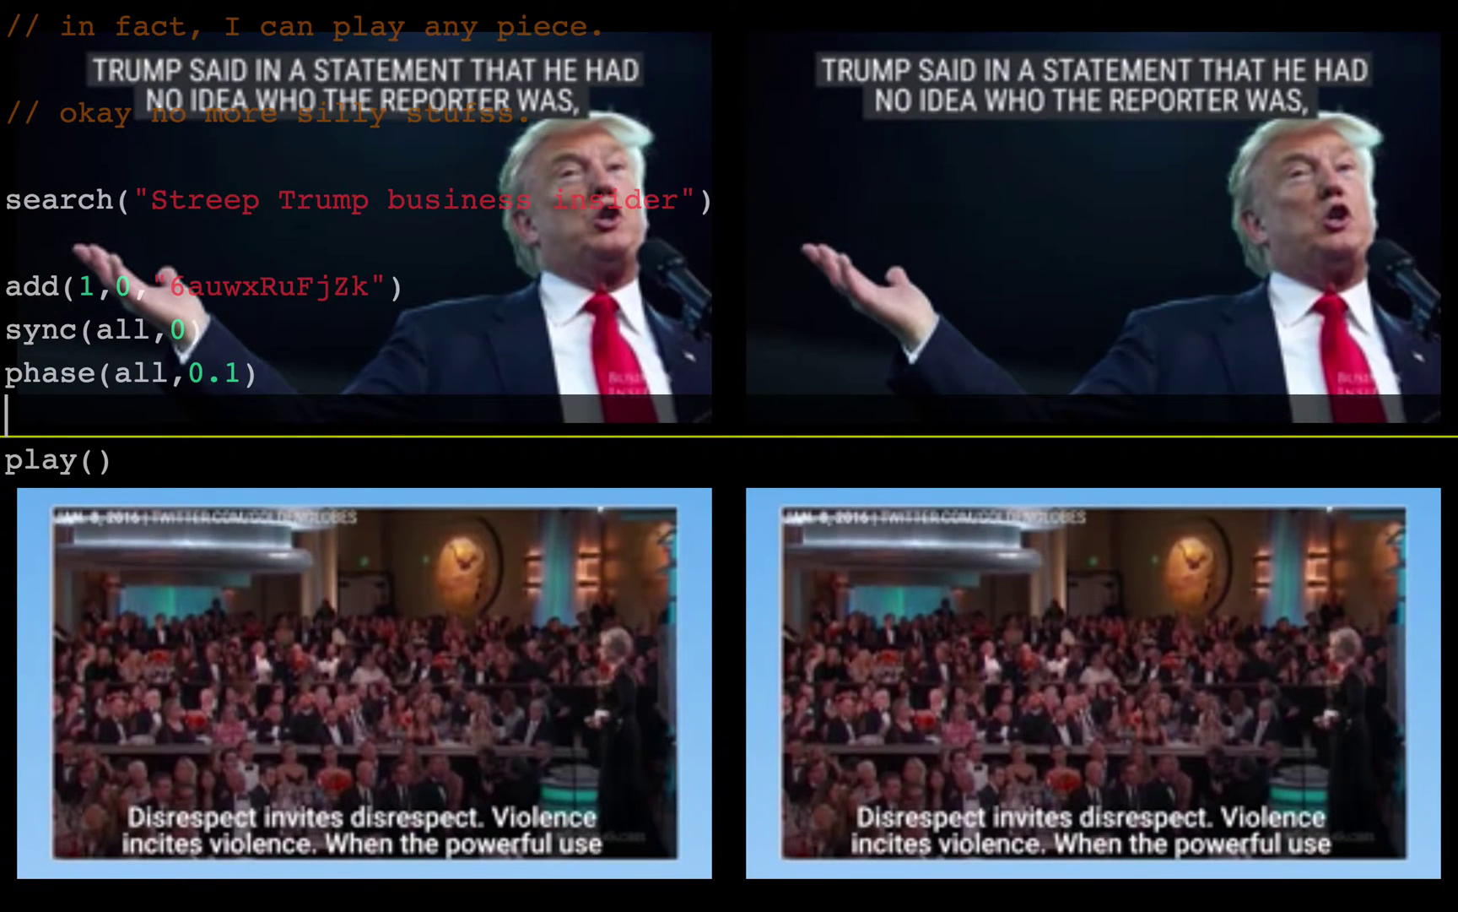
key(Up)
key(Down)
key(BackSpace)
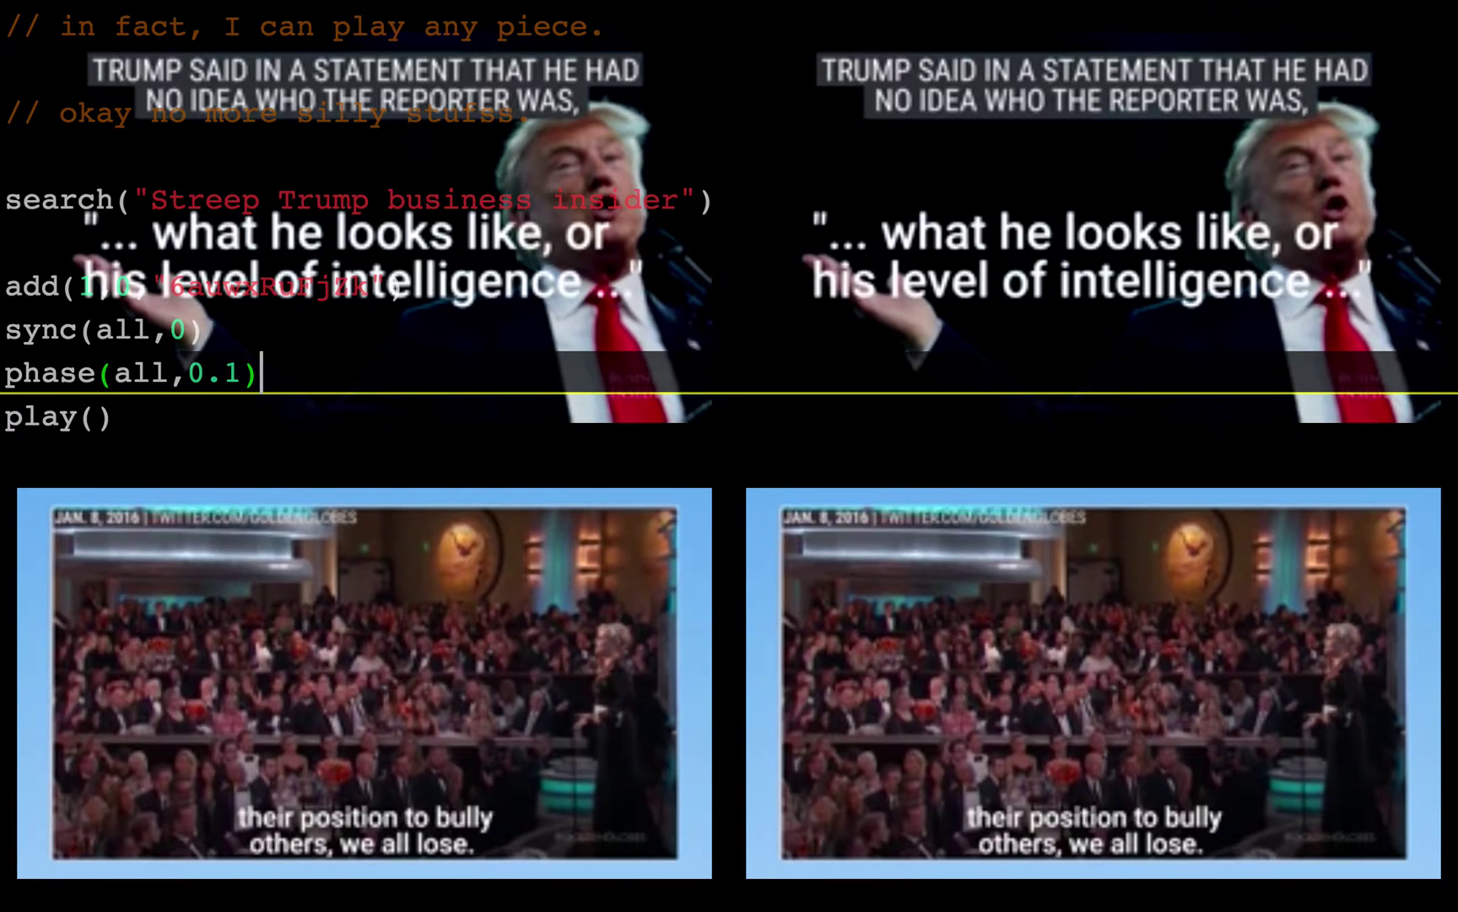
key(Down)
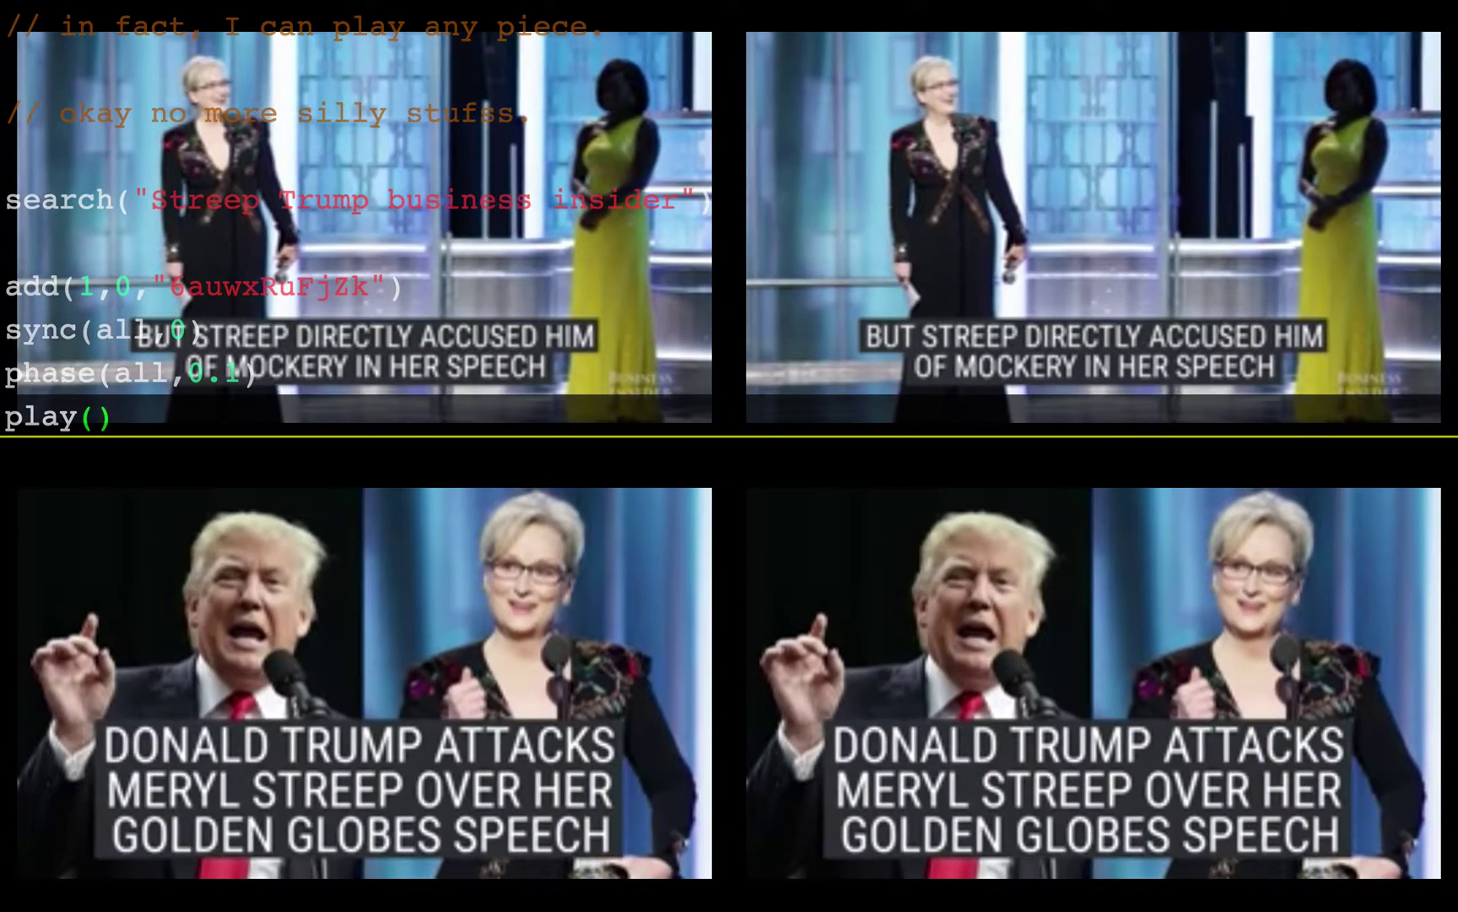
key(Up)
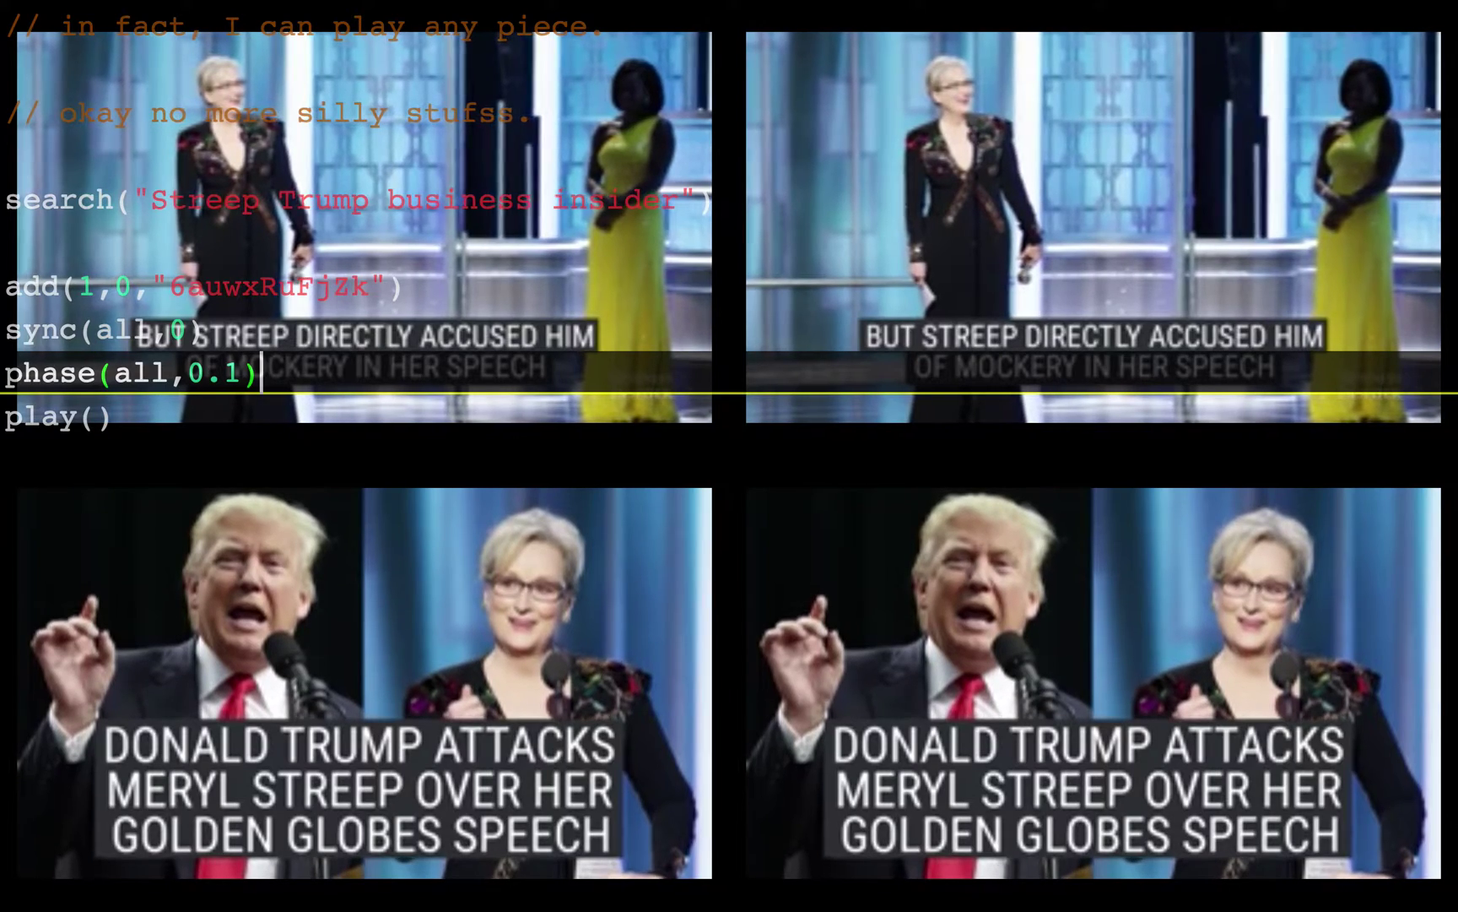
key(Up)
key(Up)
key(Down)
key(Down)
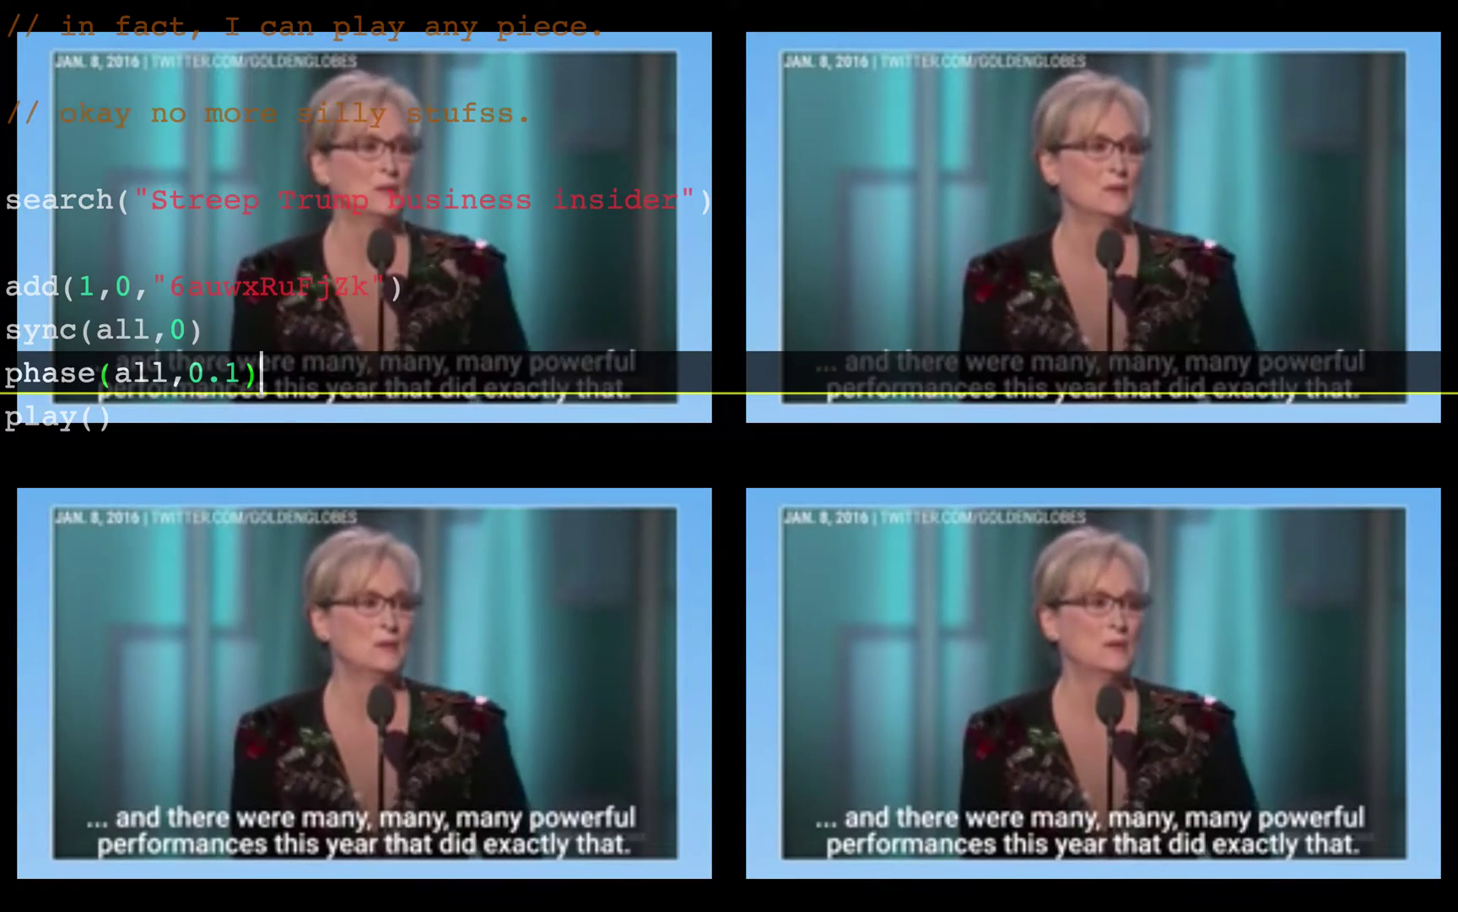
key(Left)
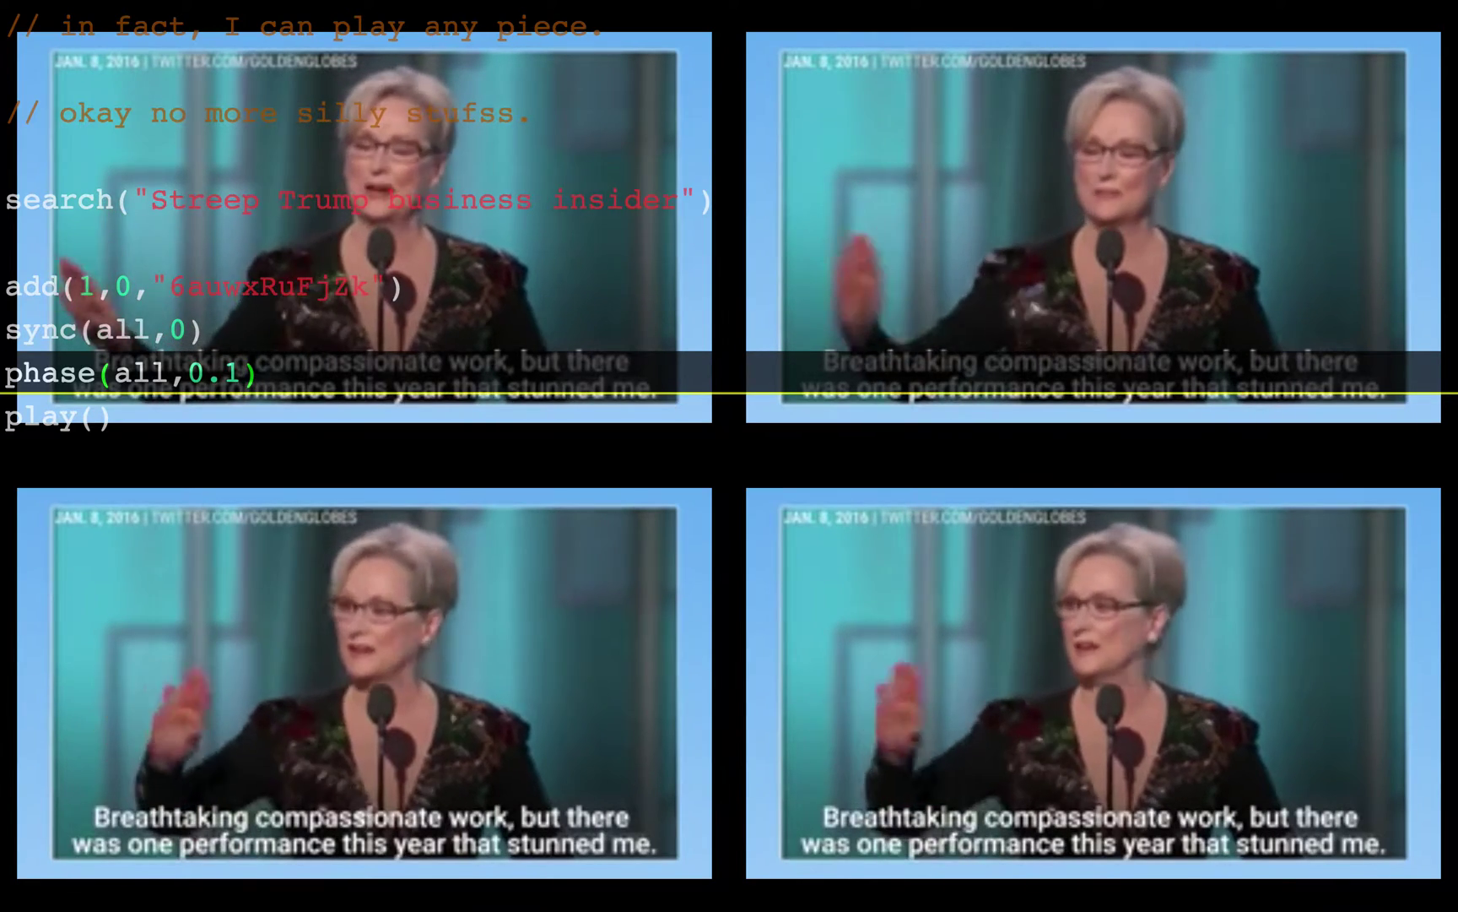
key(ctrl+Return)
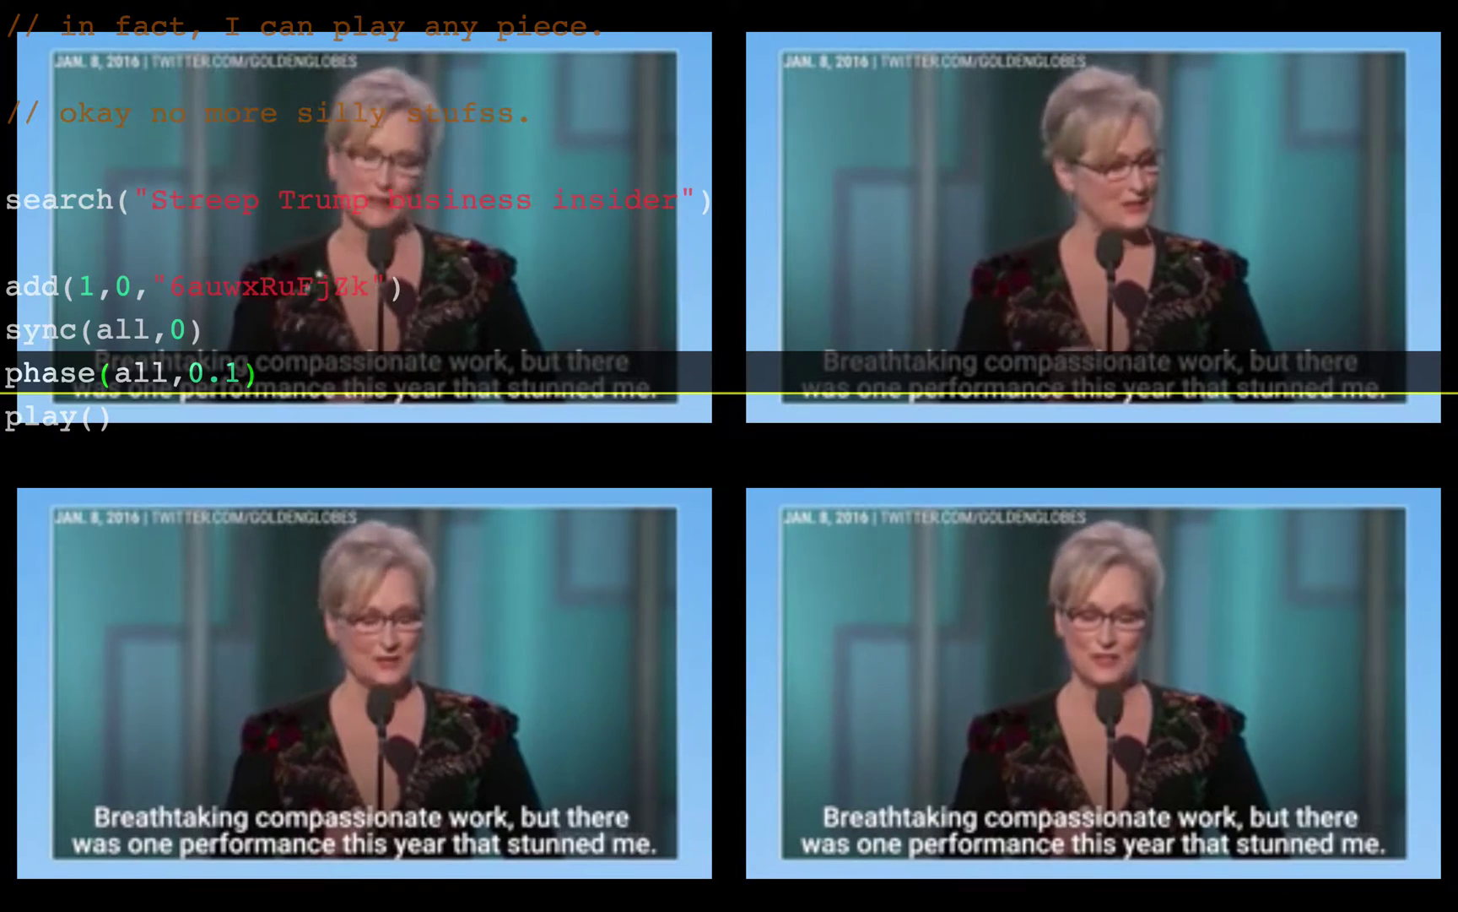
key(ctrl+Return)
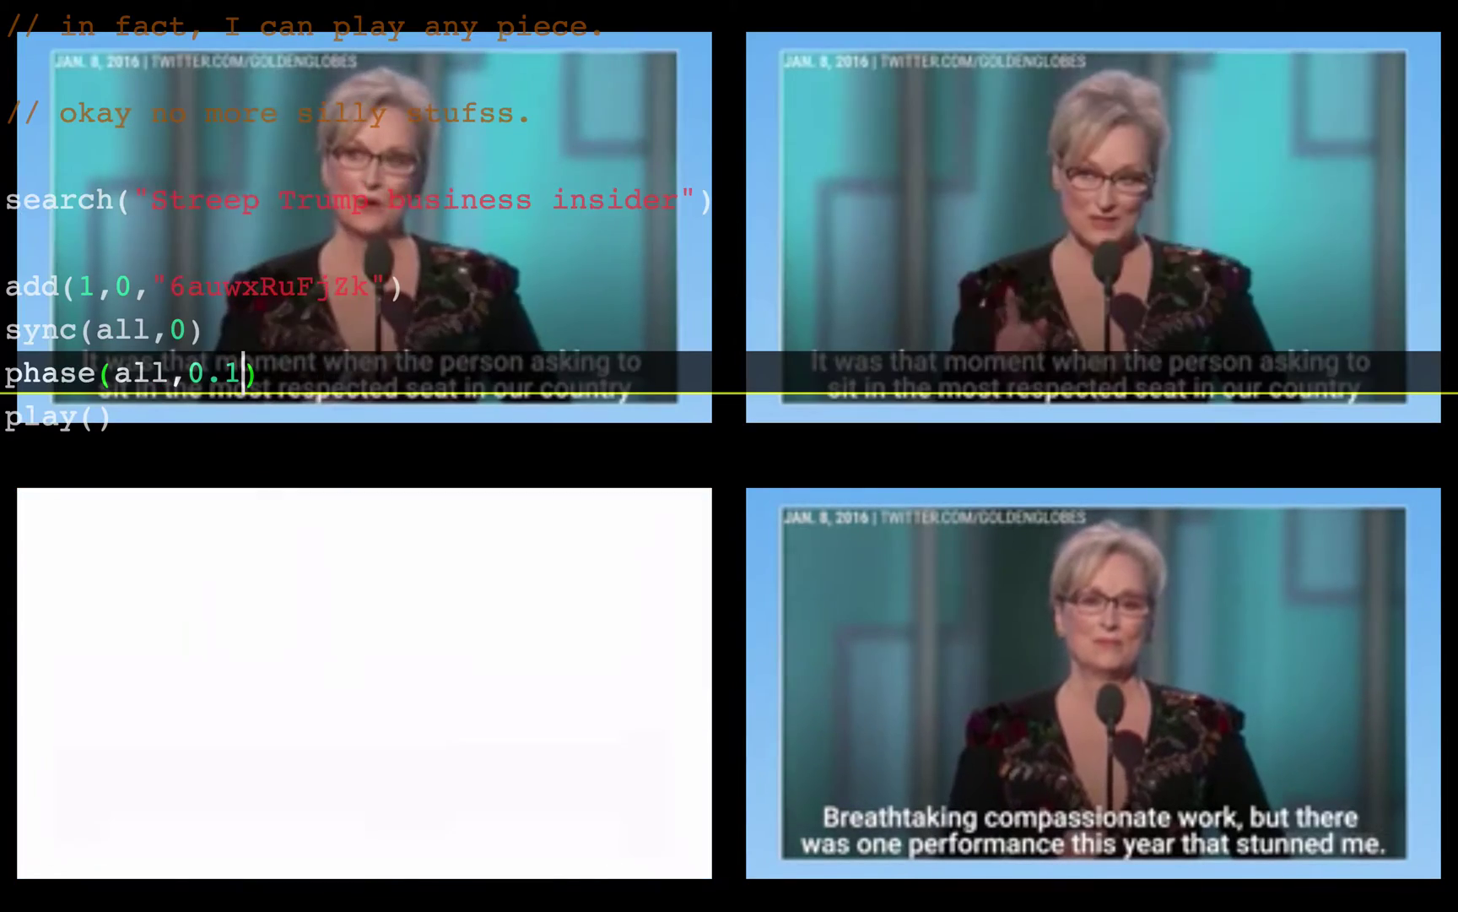
Add a here([0,1]) line below the phase line and open a new line after play()
key(Return)
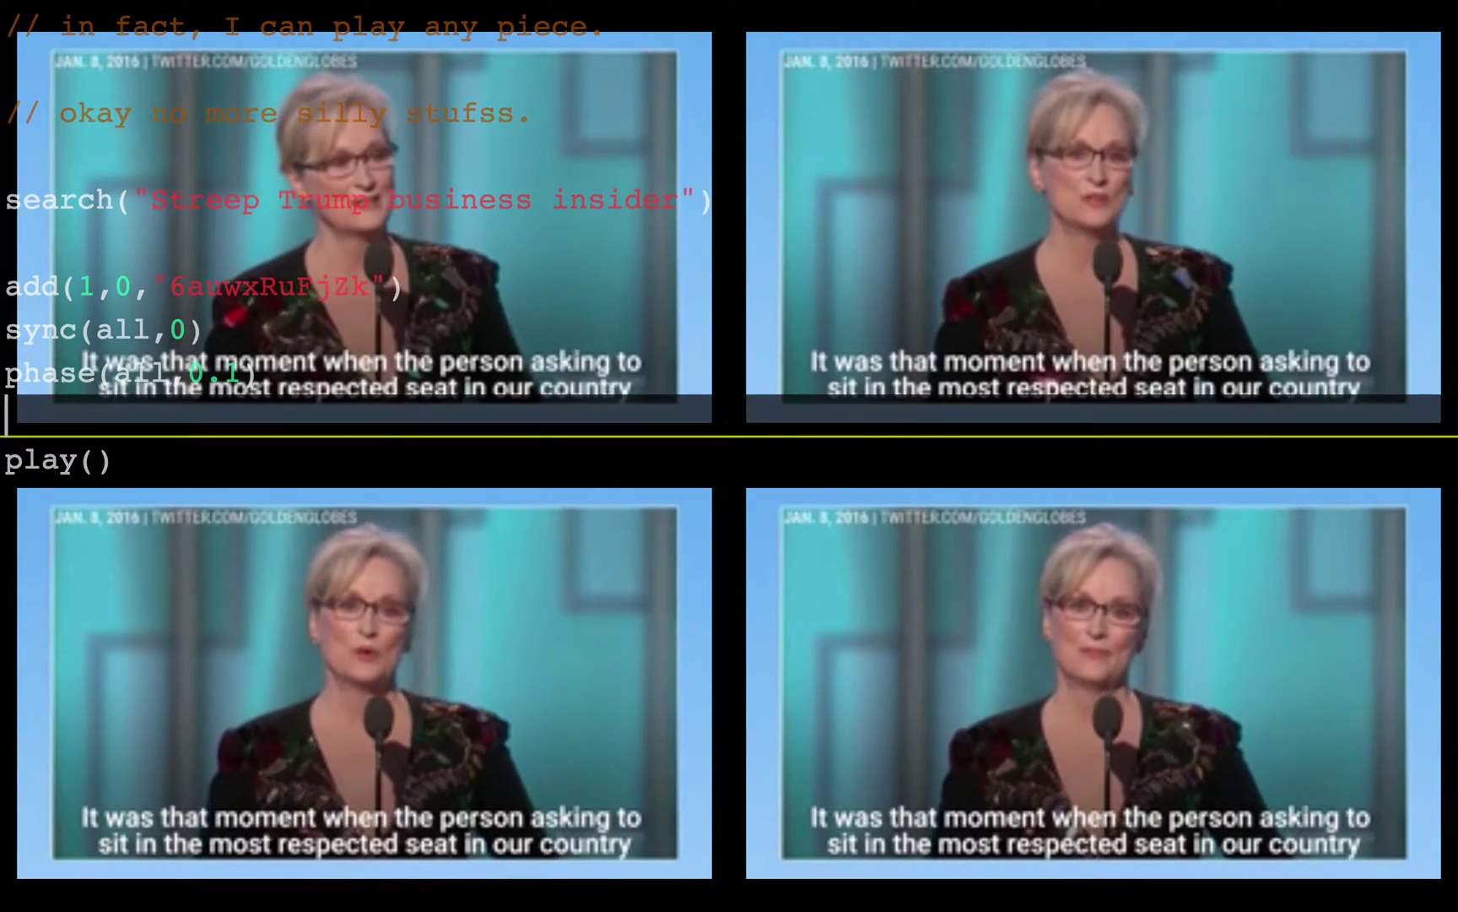
text(here([0,1)
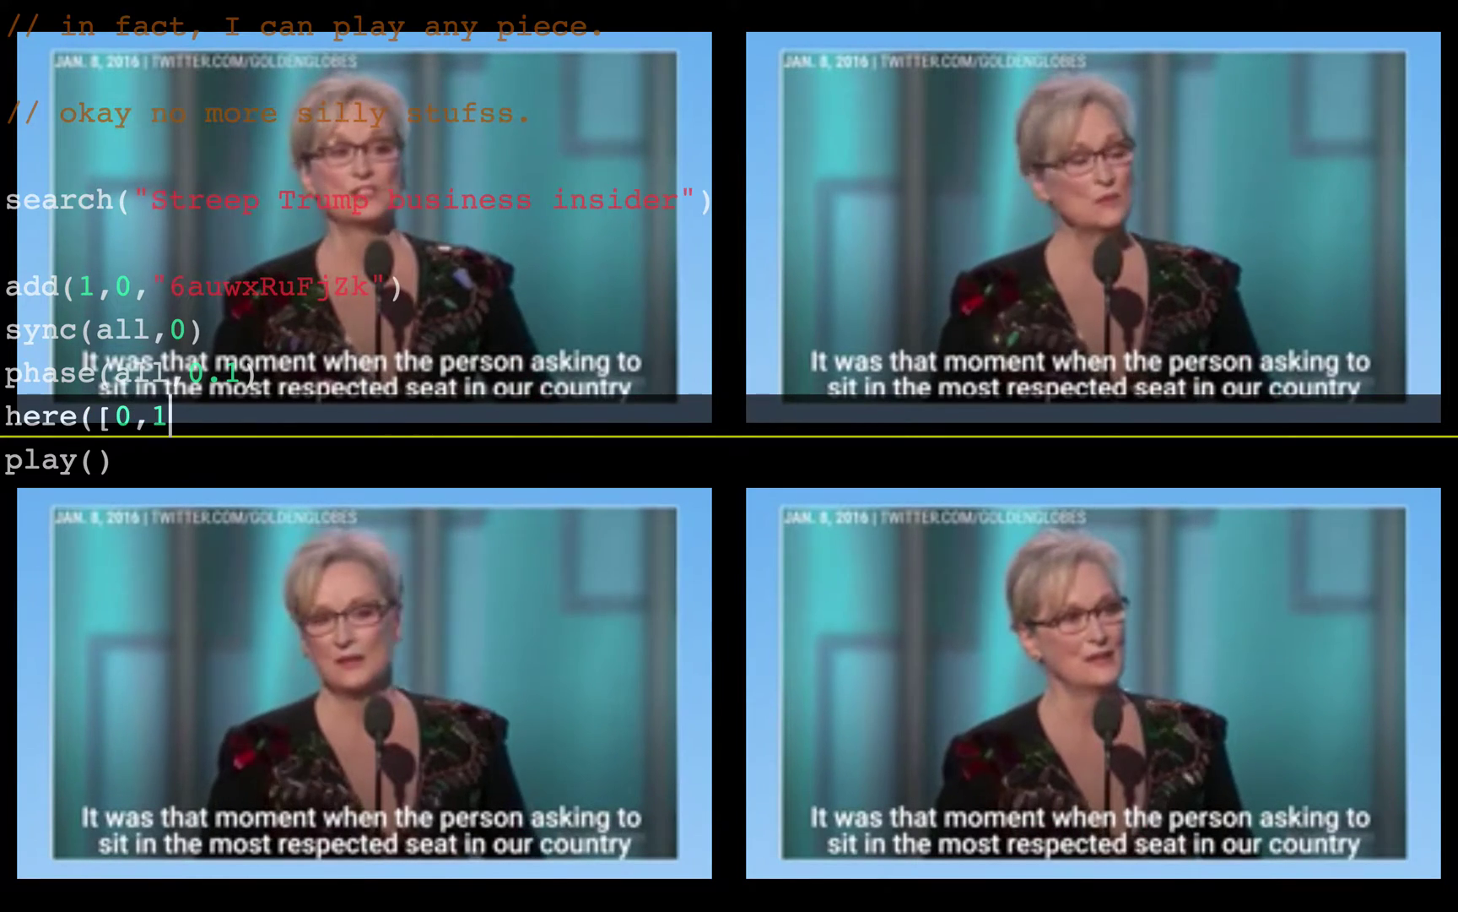
text(]))
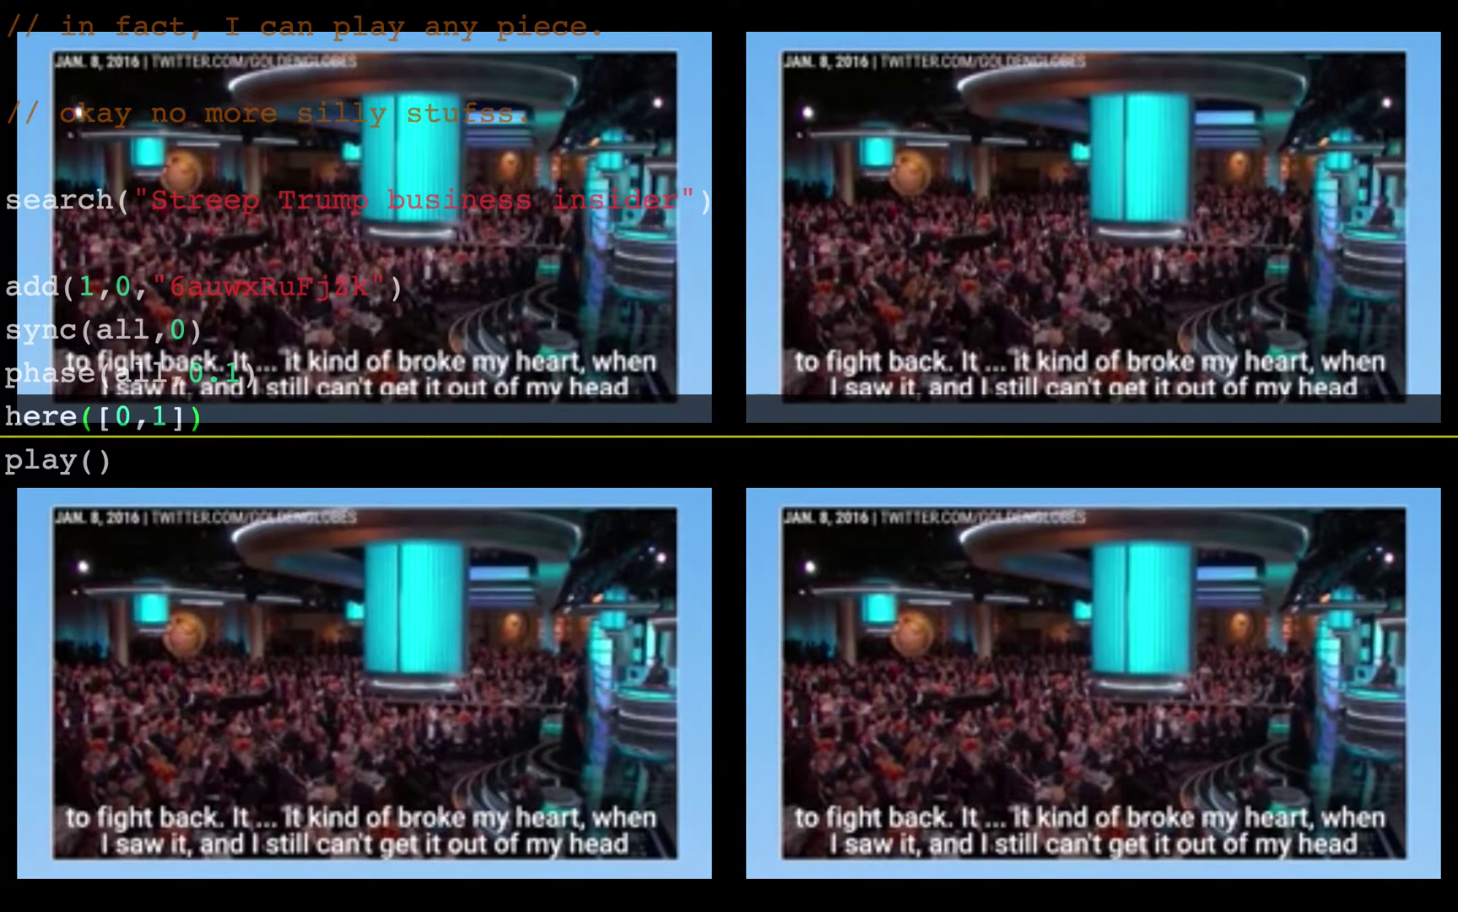
click(115, 460)
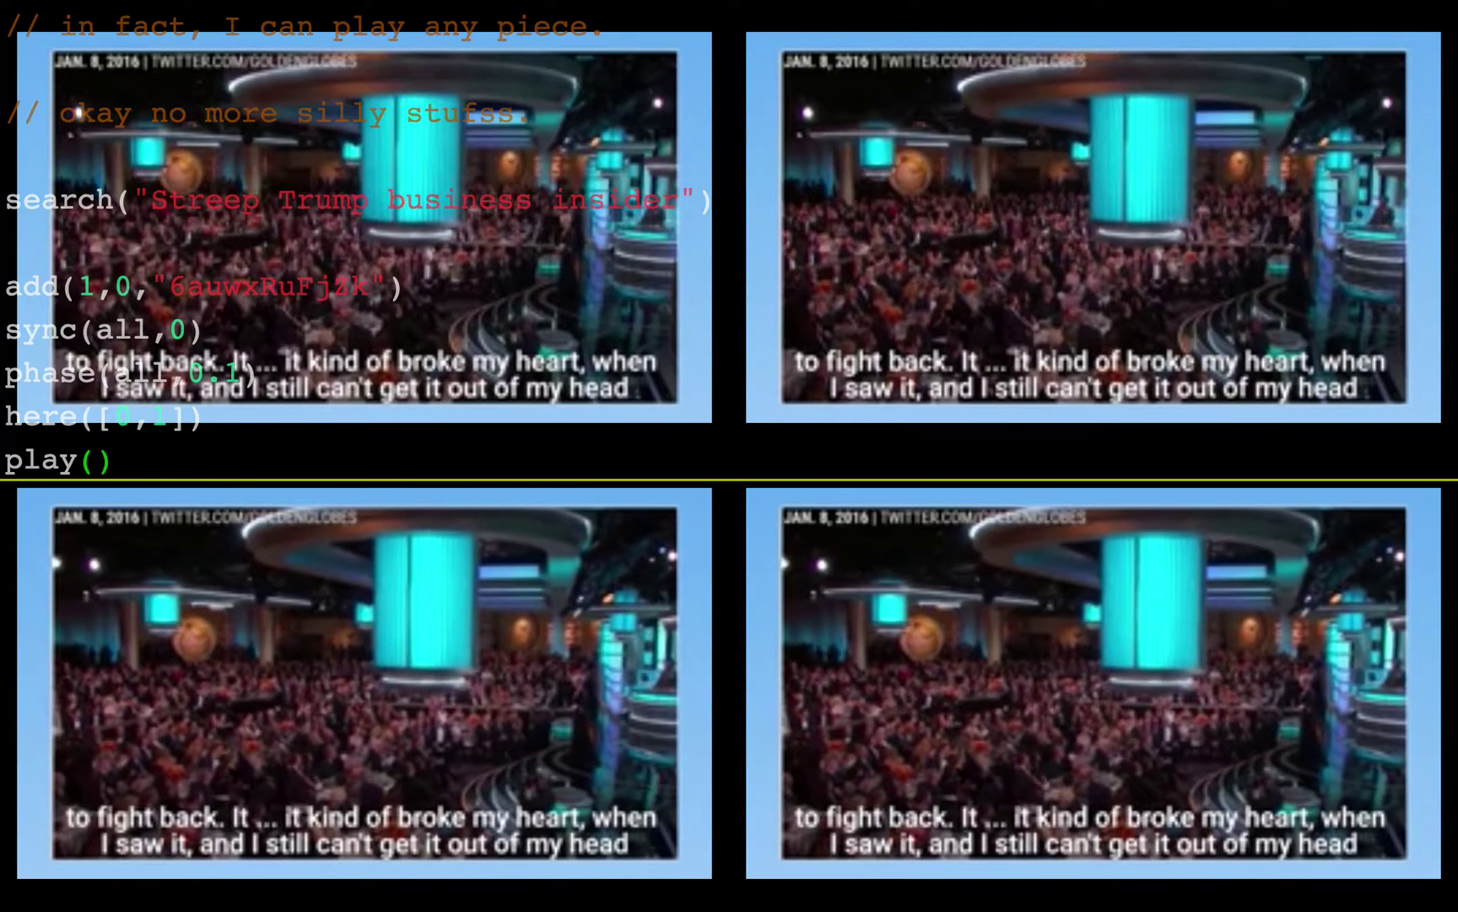
key(Return)
Type loopAt(0,34,4) and change its player argument to 2
text(loopAt)
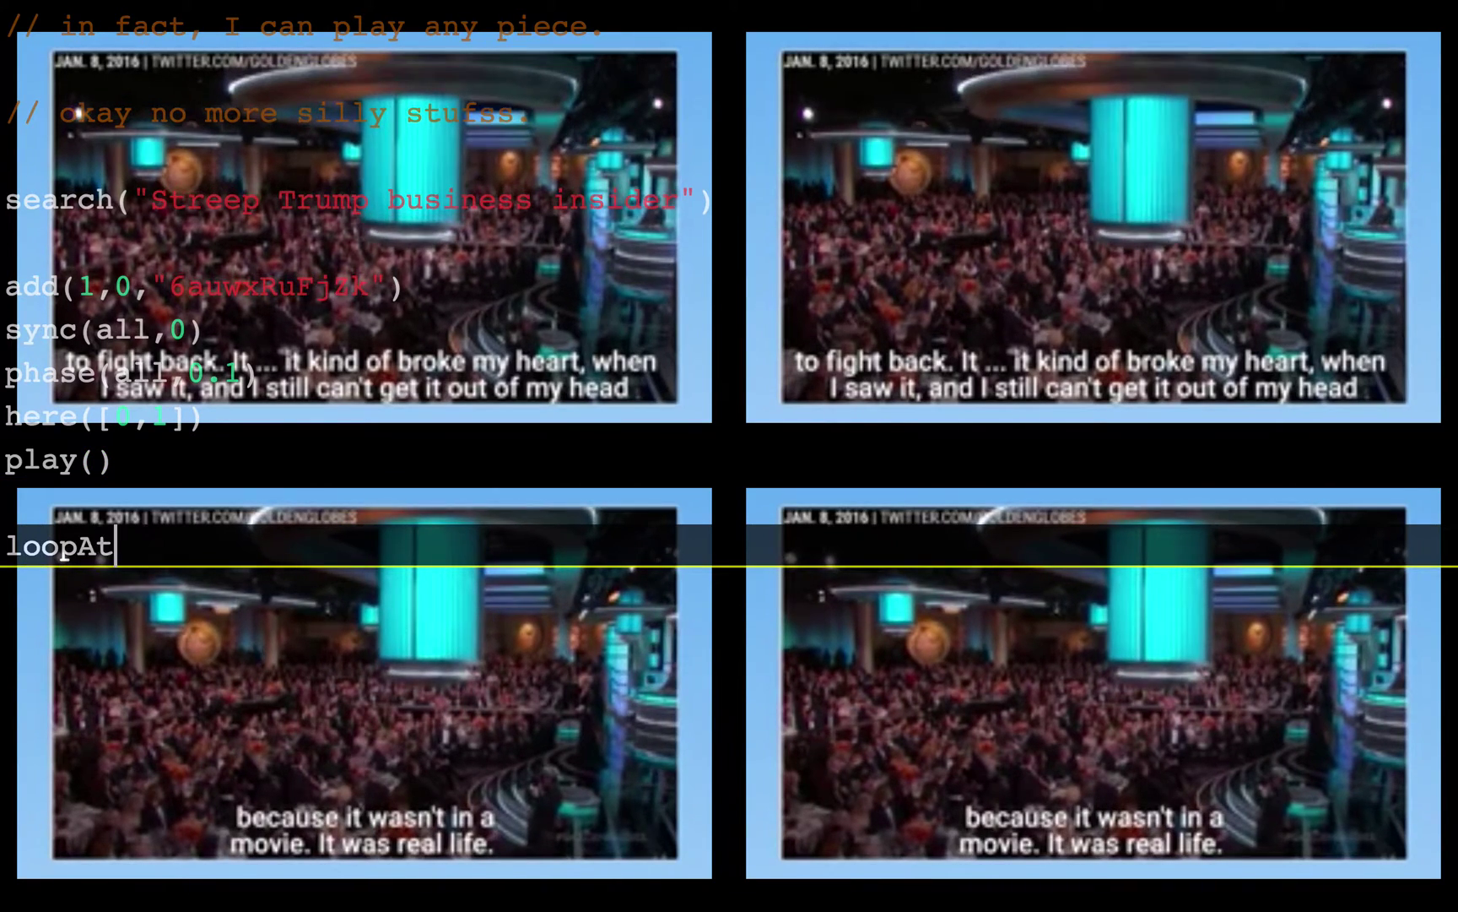
text((0,34,)
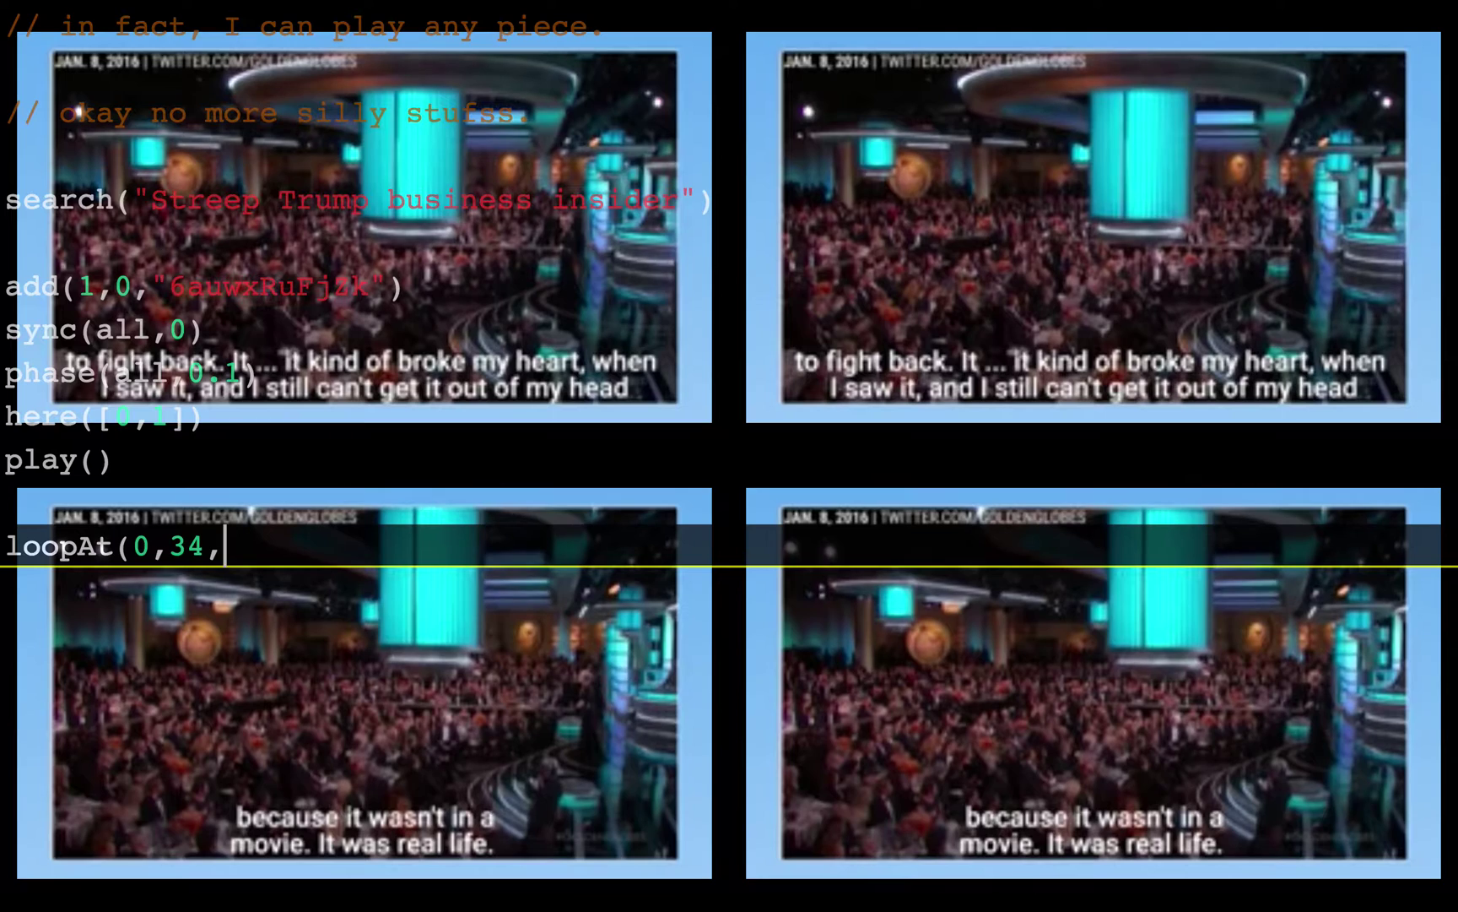
text(4))
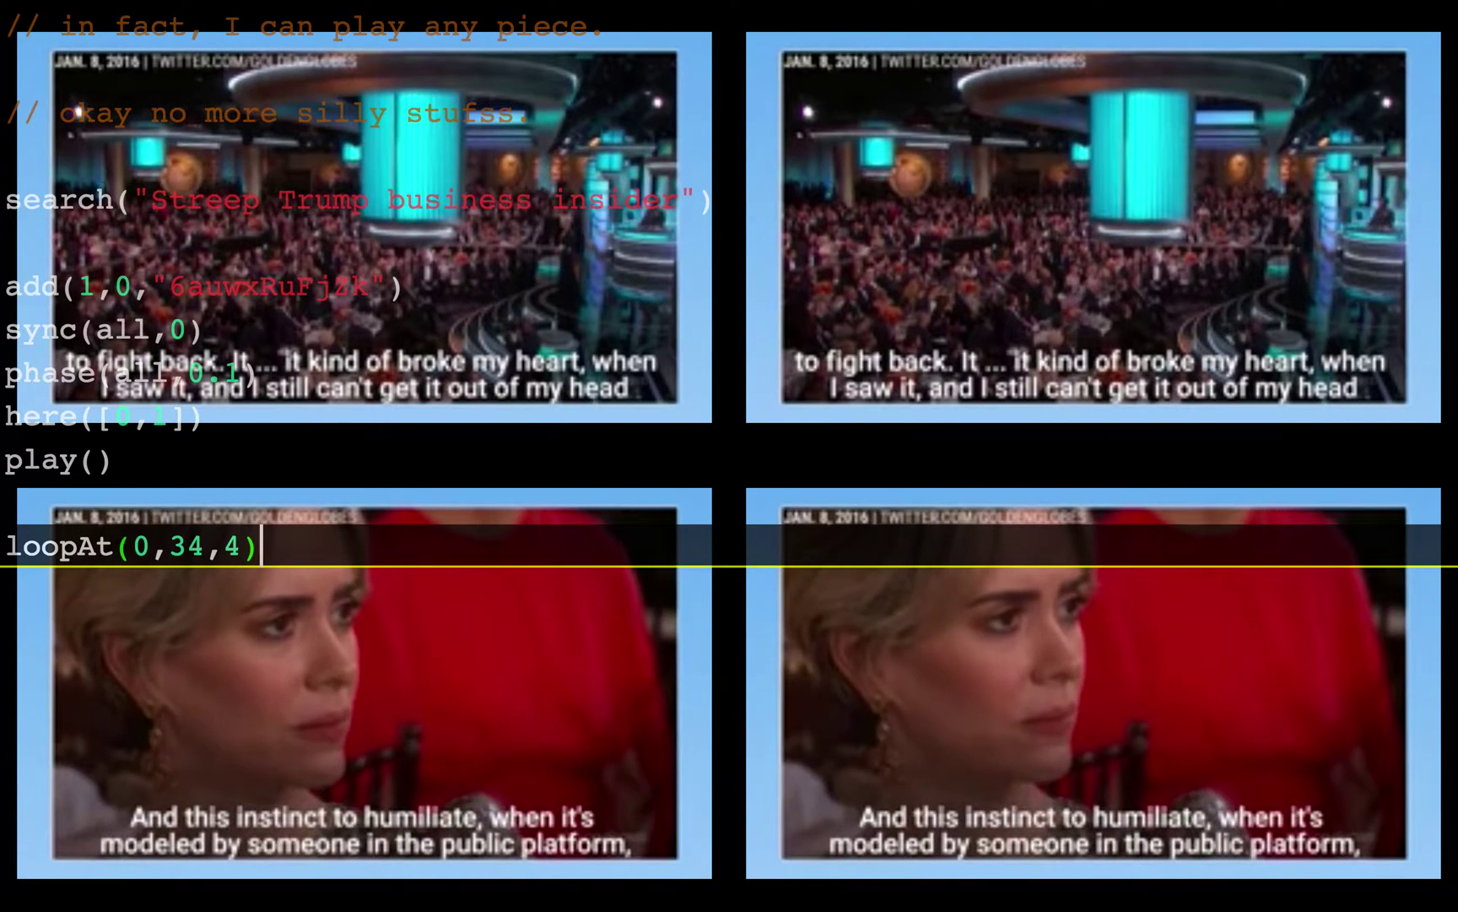
click(203, 416)
click(6, 502)
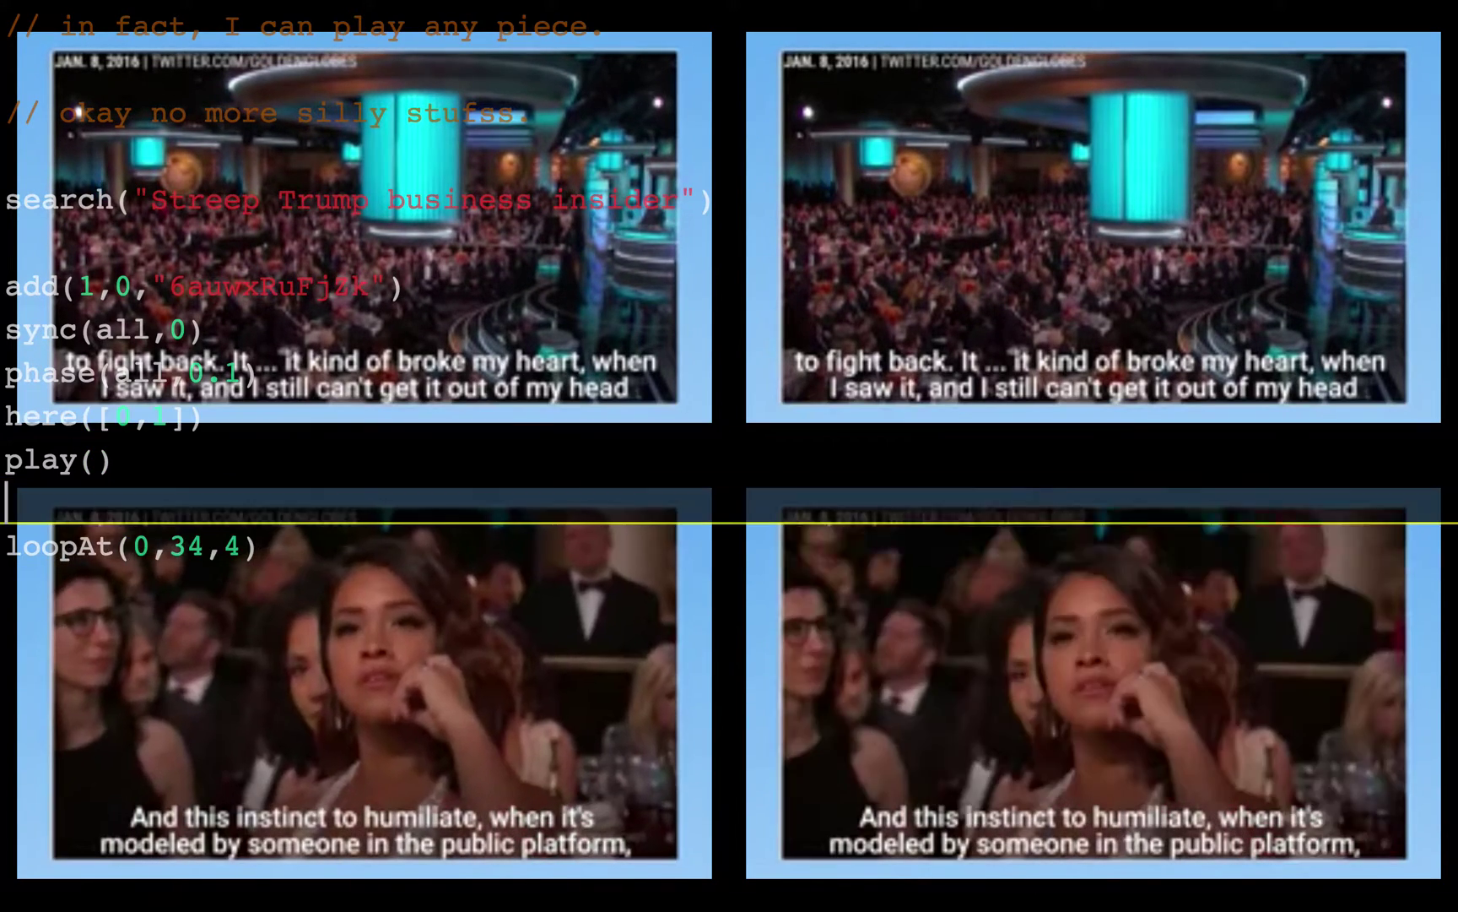
click(258, 546)
click(97, 460)
click(7, 546)
click(116, 546)
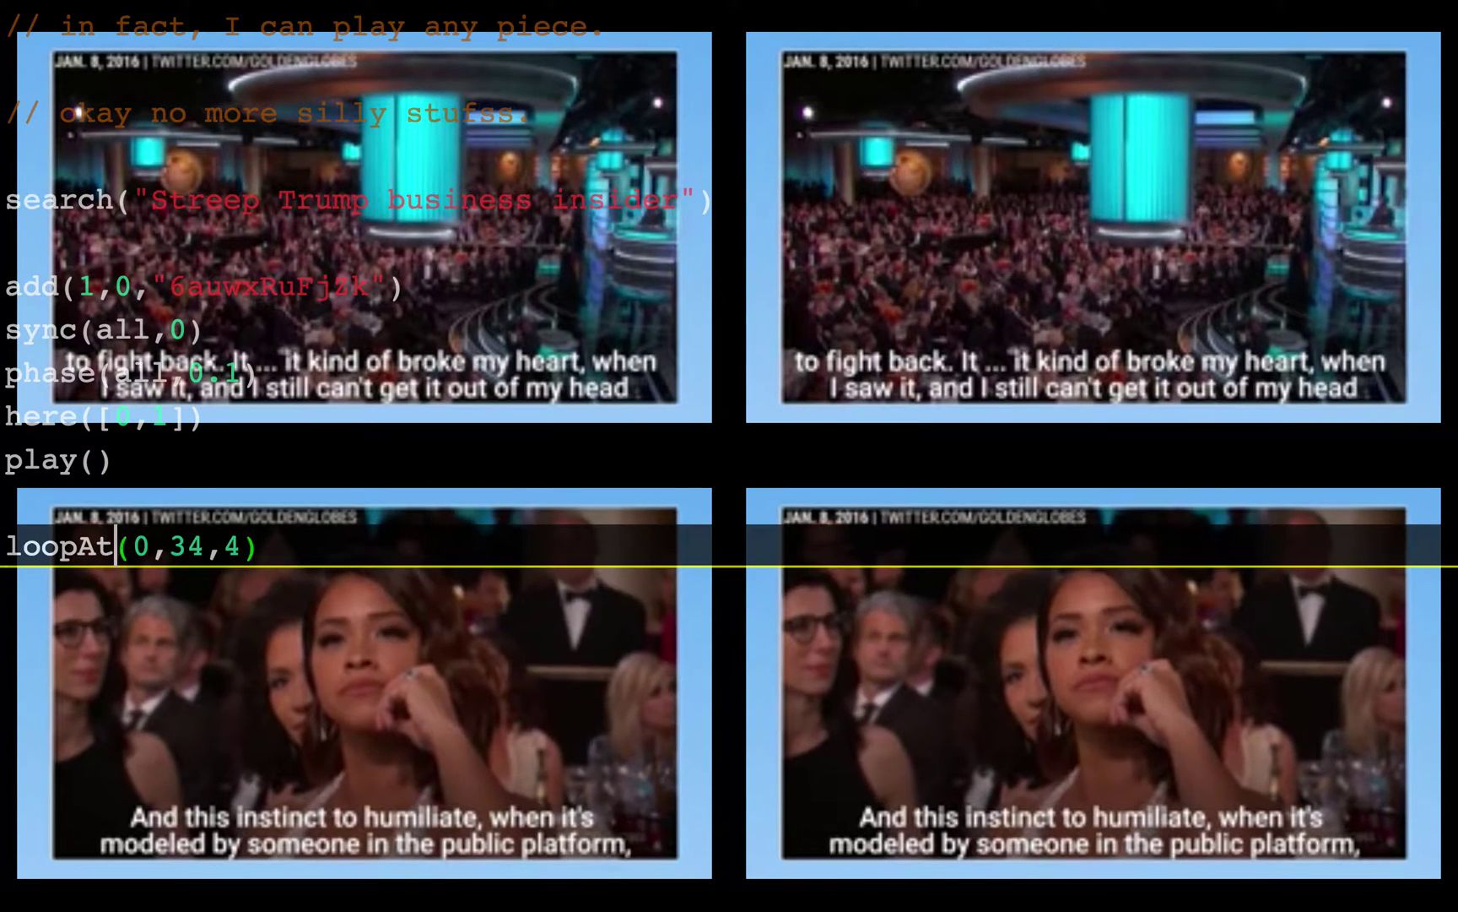
double_click(141, 546)
text(2)
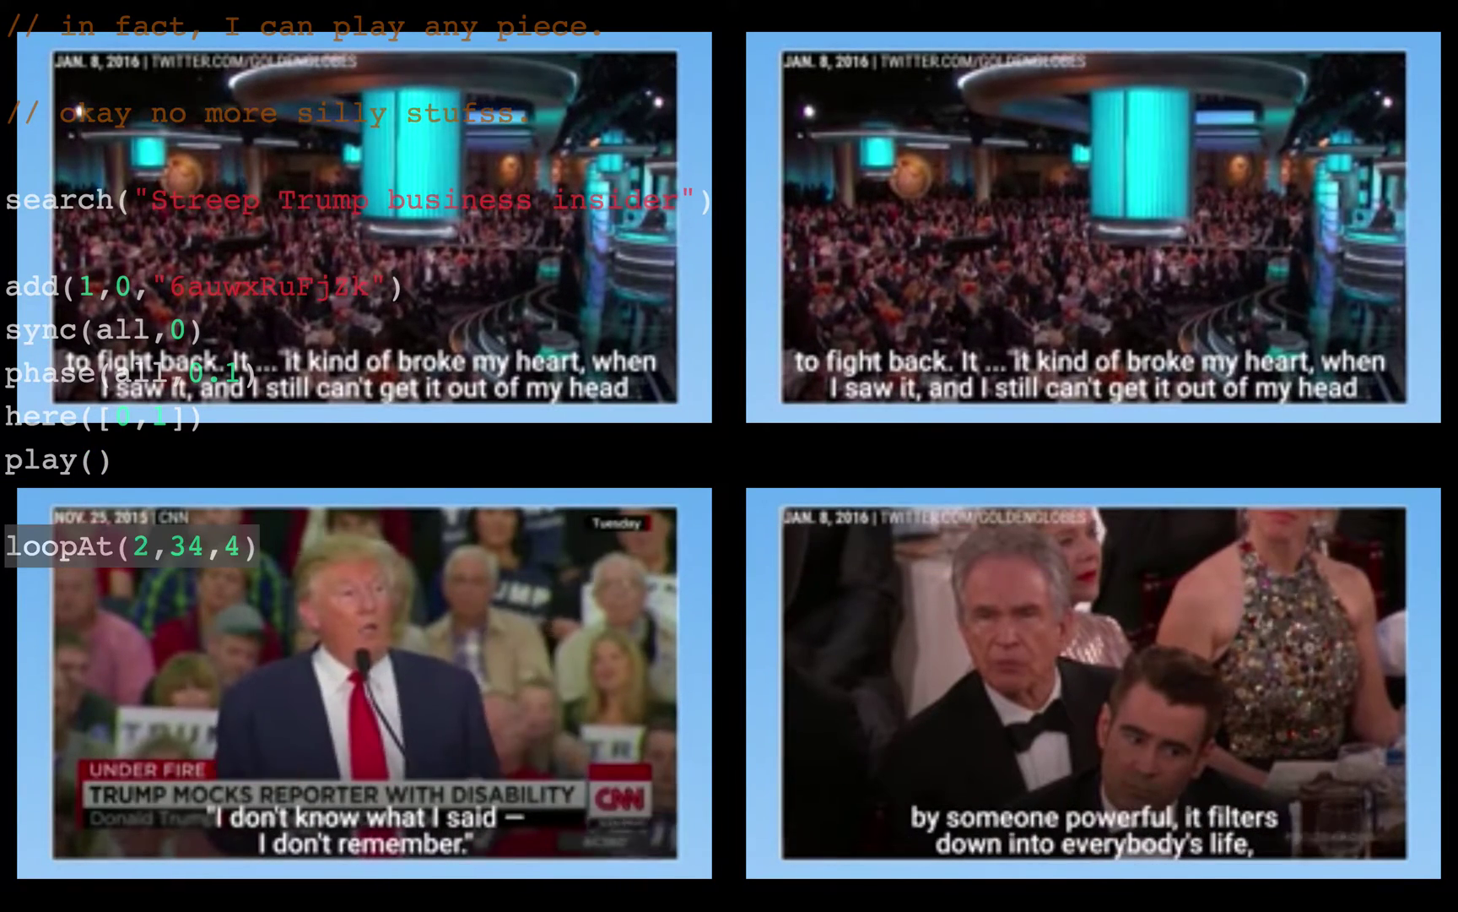
Duplicate the line as loopAt(3,34,4) and run it for player 3
key(ctrl+shift+d)
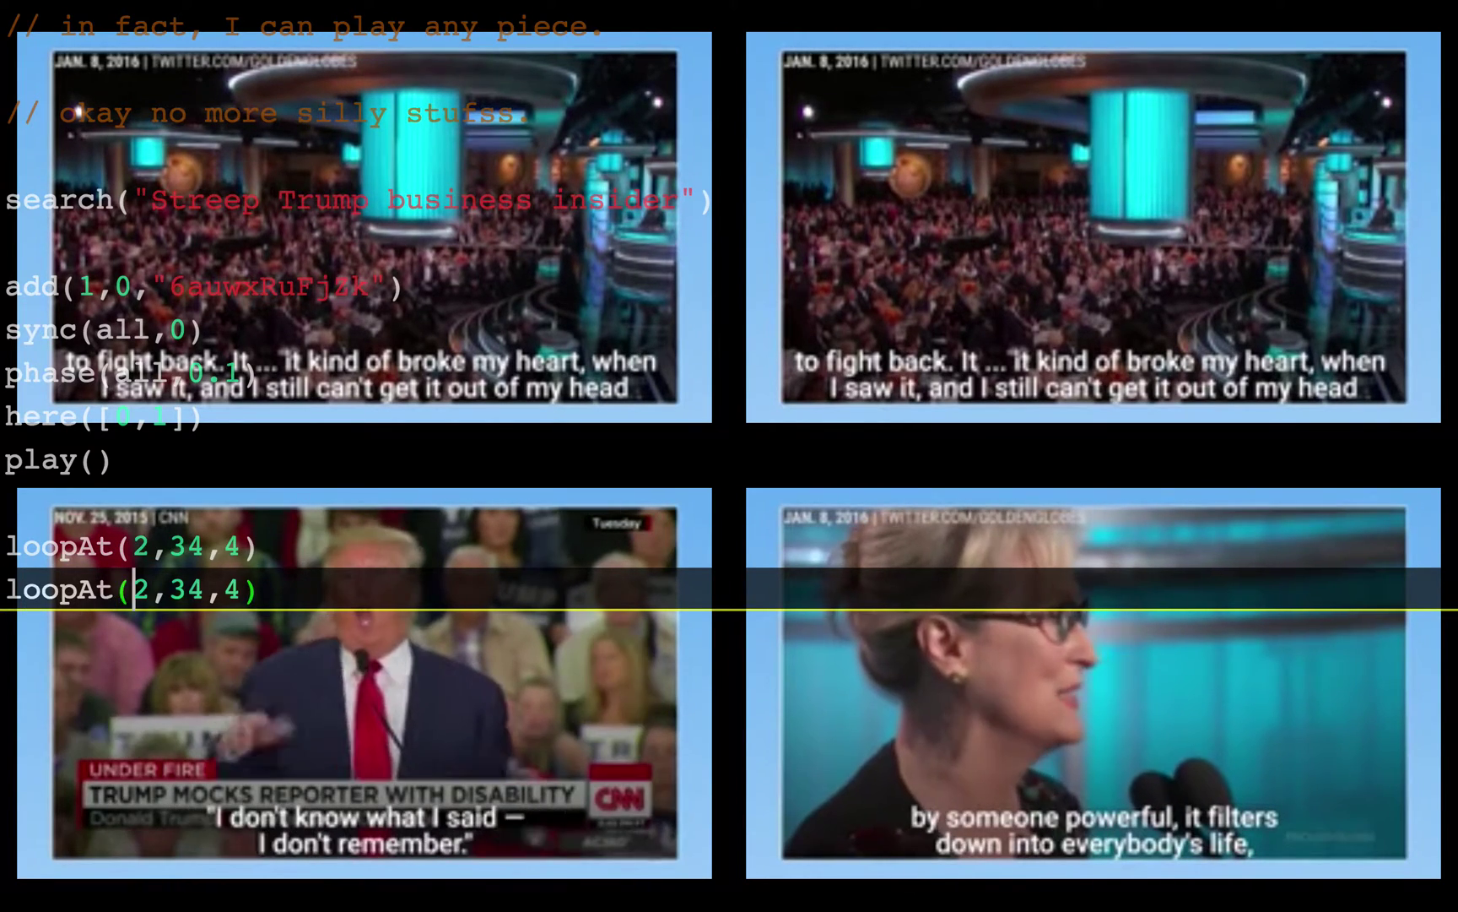
double_click(141, 590)
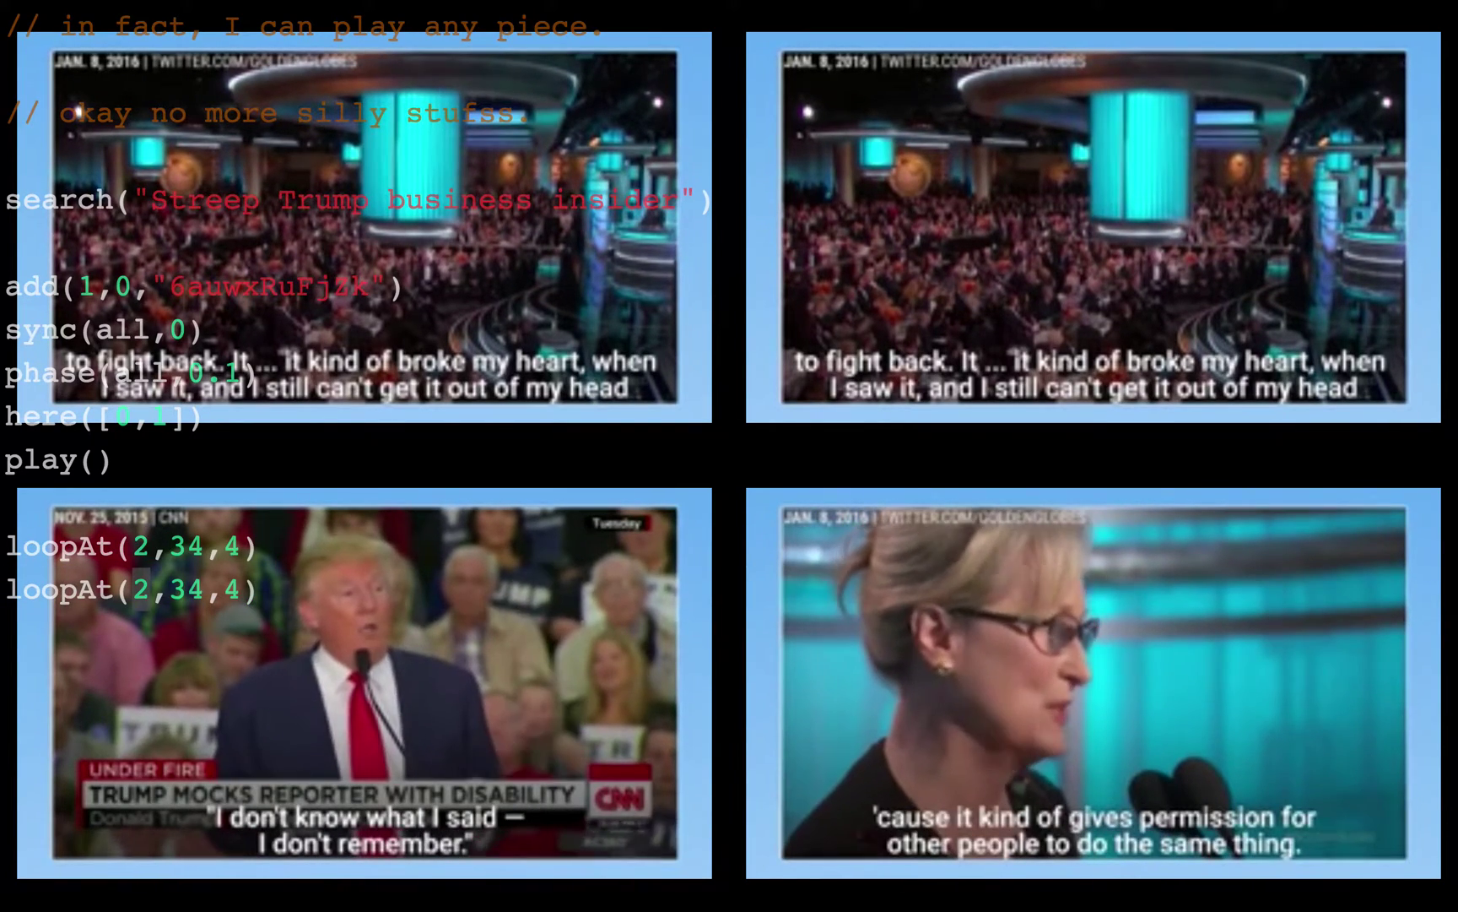
key(ctrl+Return)
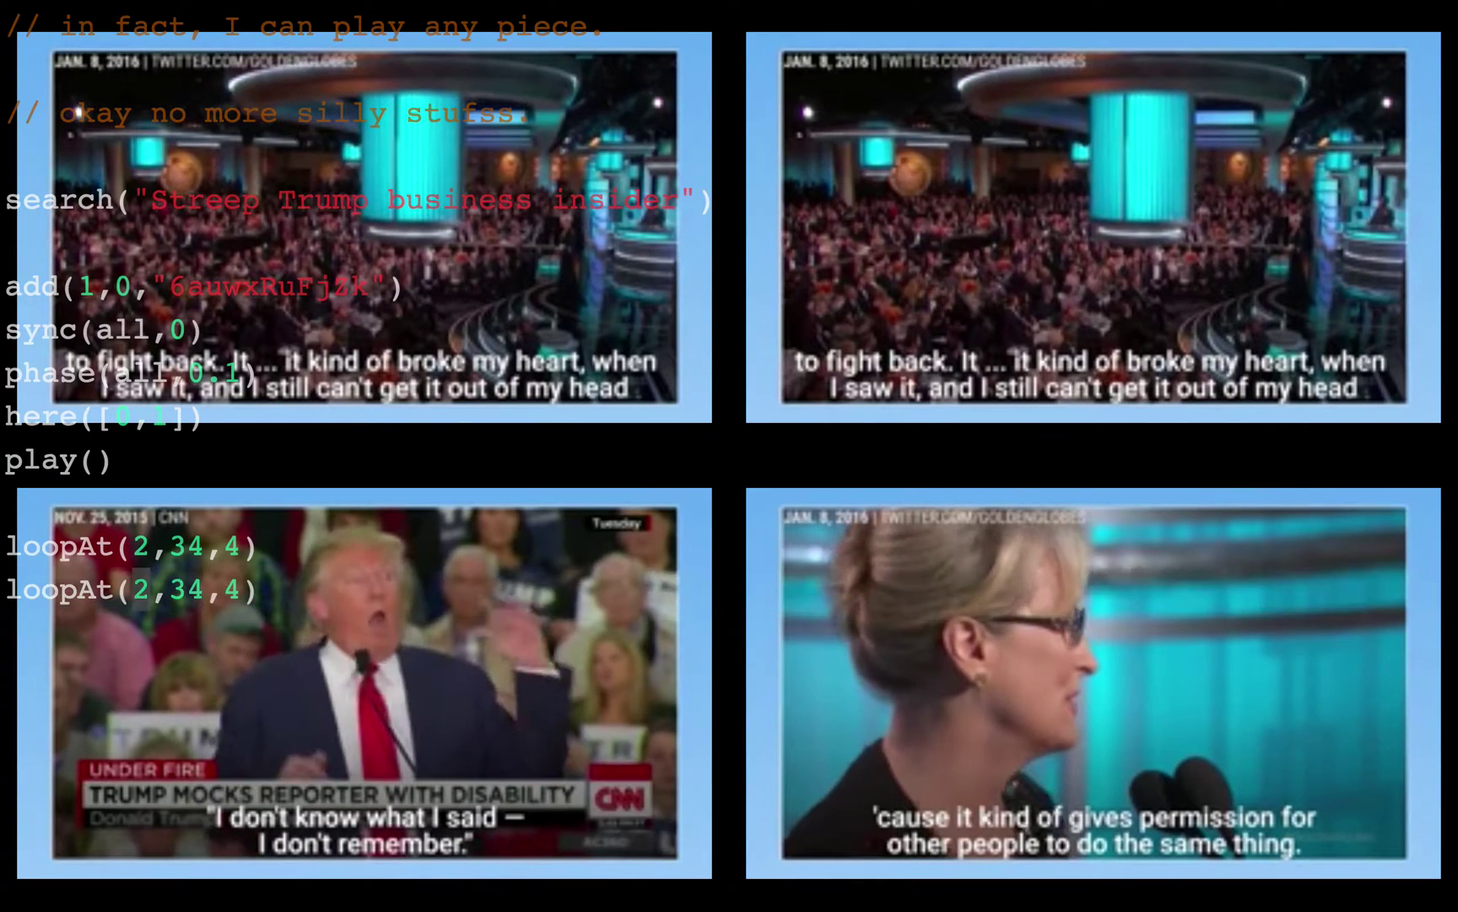
text(3)
key(ctrl+Return)
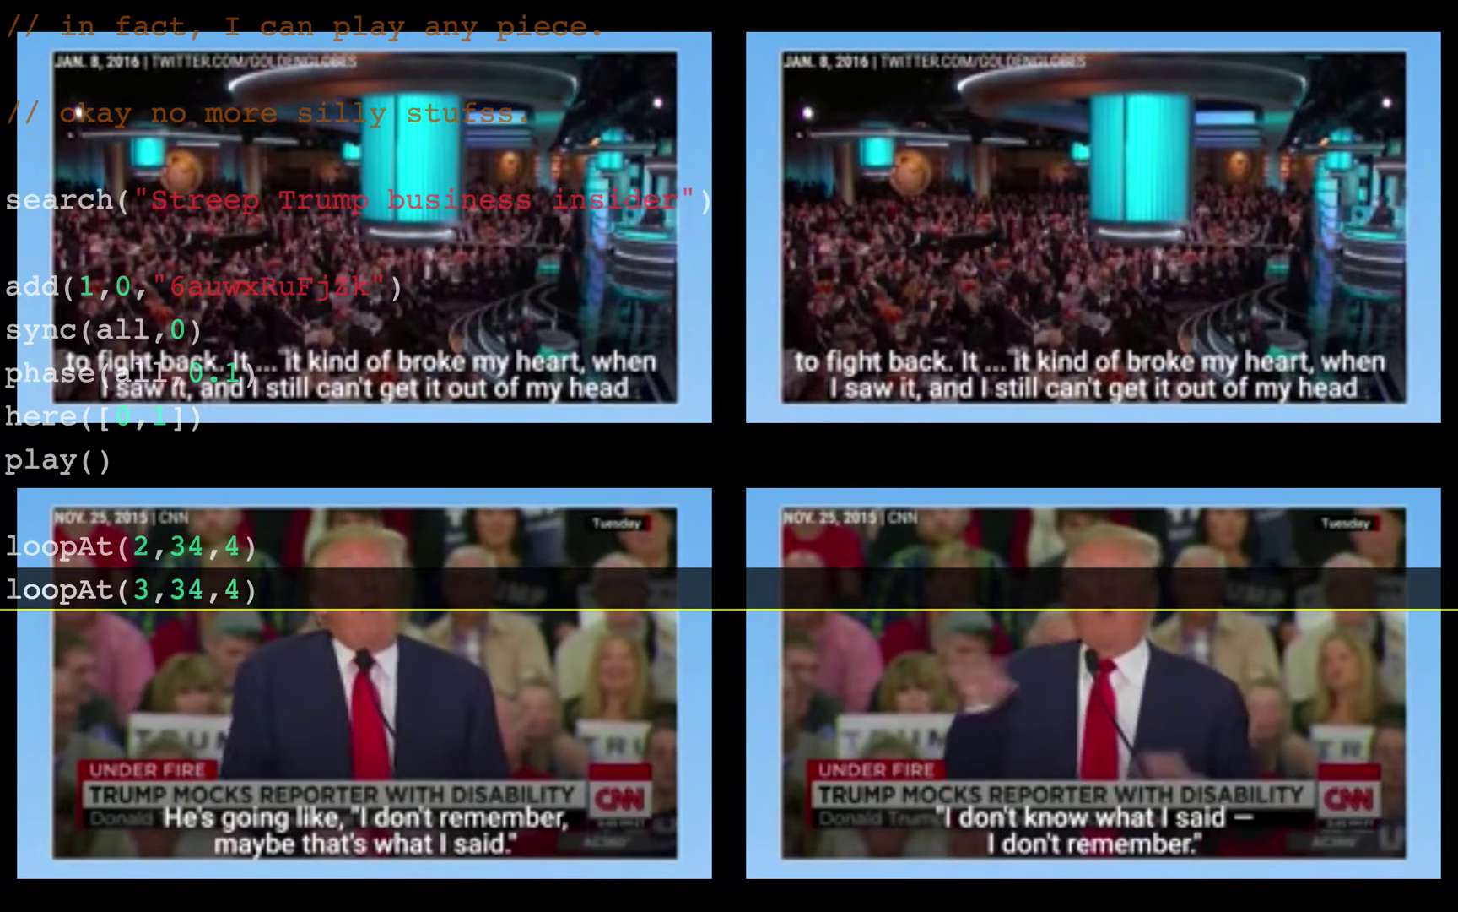
Adjust the loop lengths of players 3 and 2 and rerun both loopAt lines
click(23, 547)
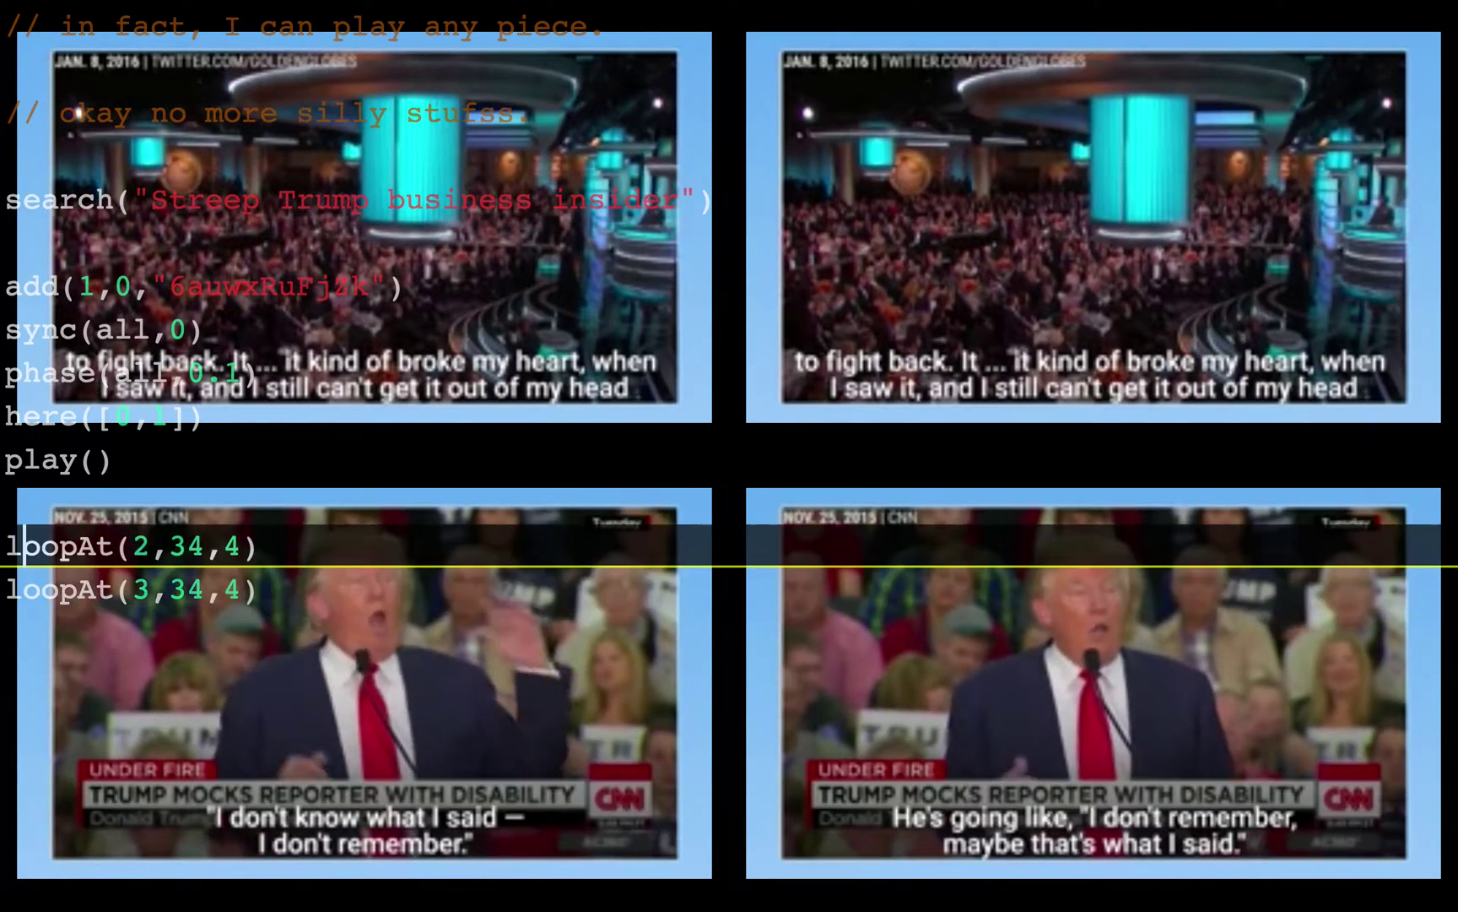
click(243, 589)
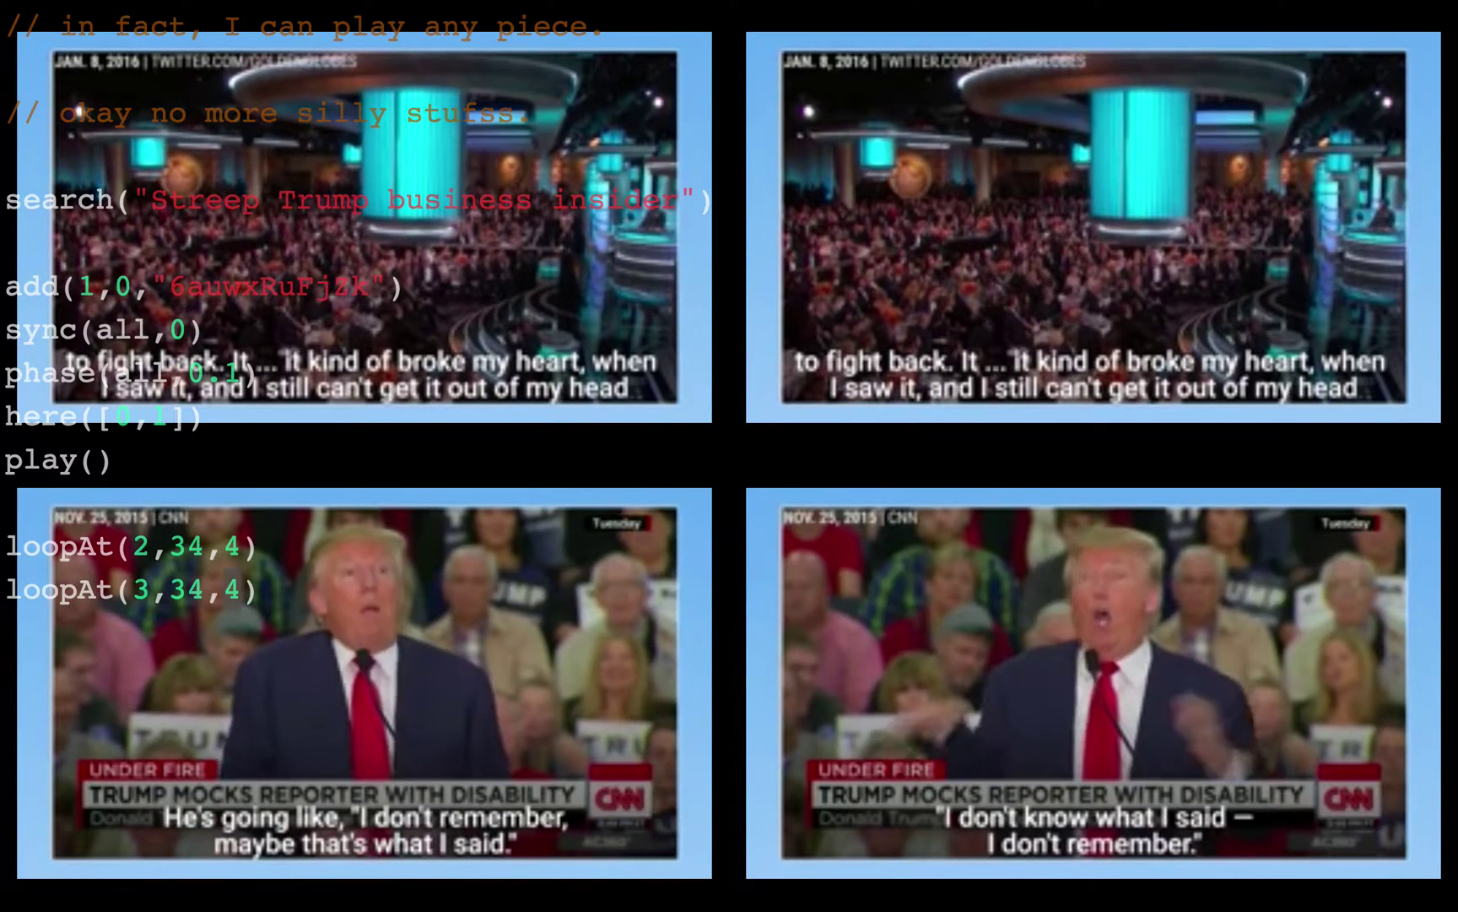
key(BackSpace)
text(1)
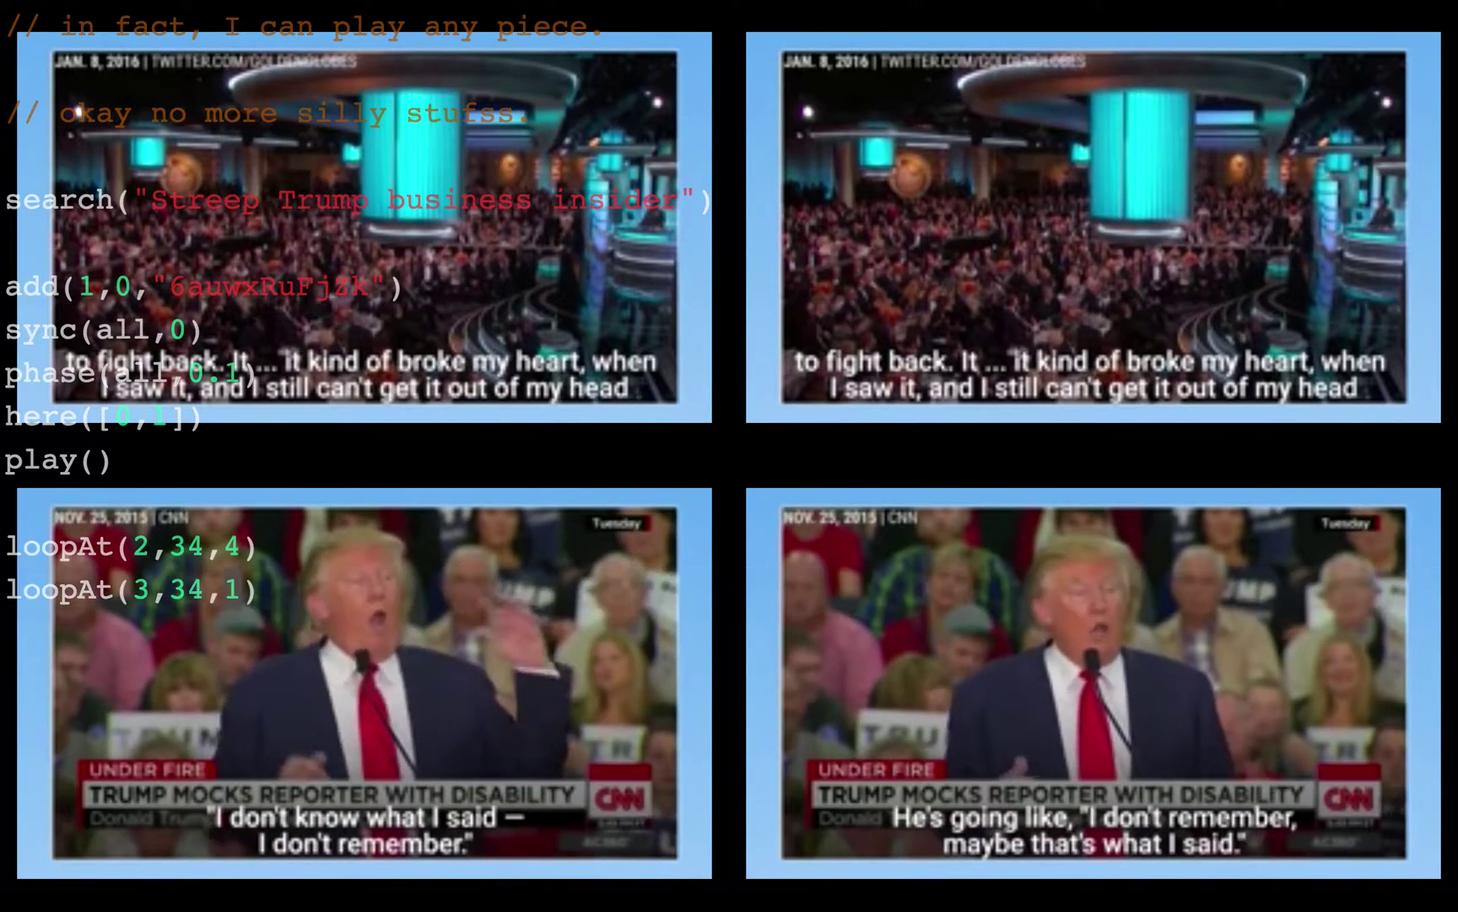
key(BackSpace)
text(2)
key(ctrl+Return)
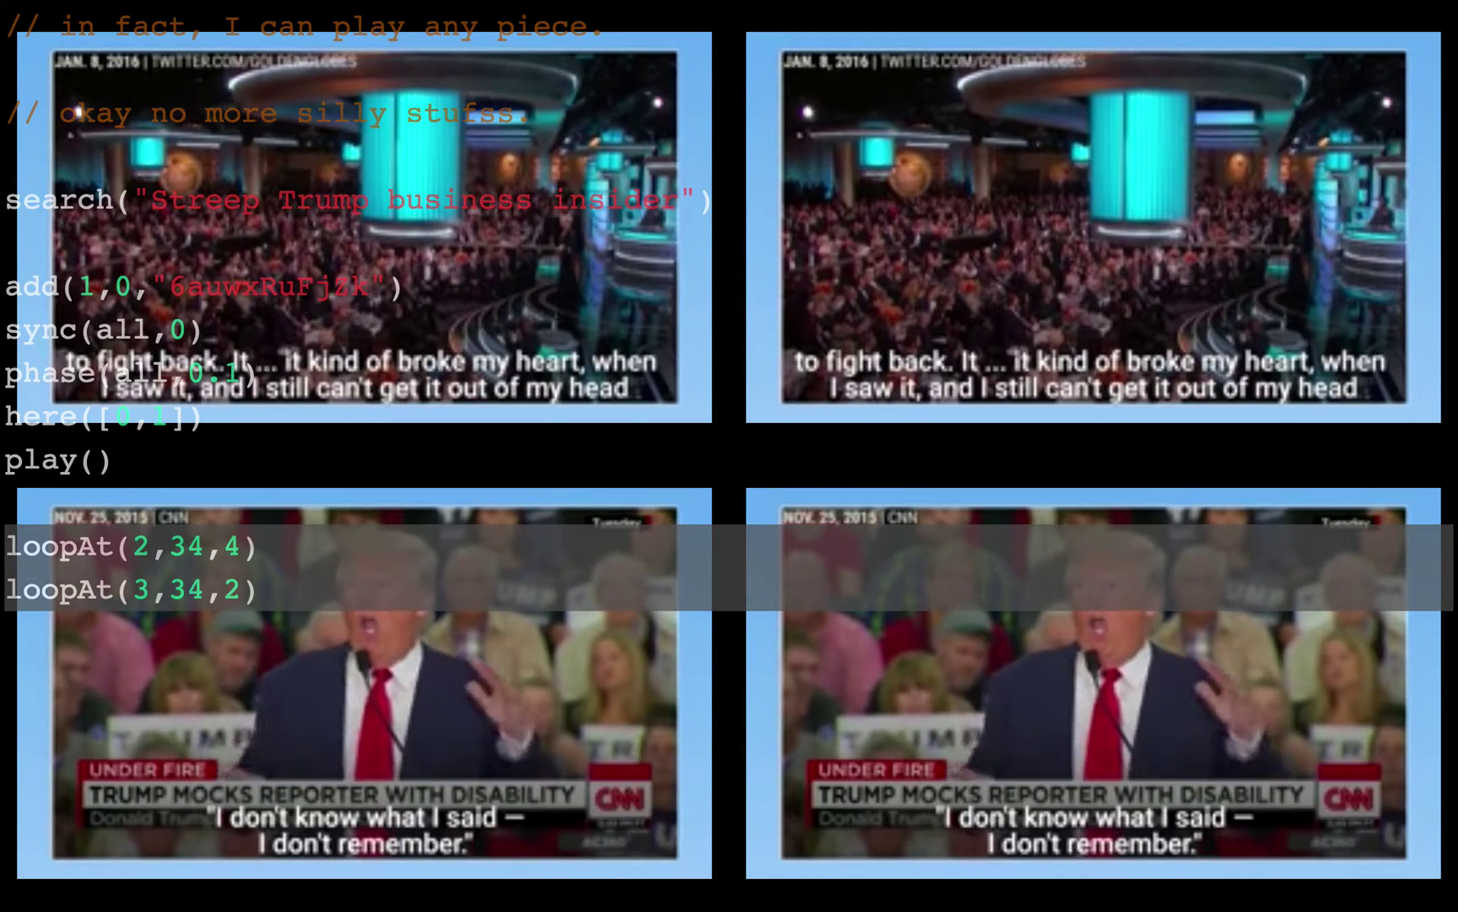
click(243, 546)
key(BackSpace)
text(1)
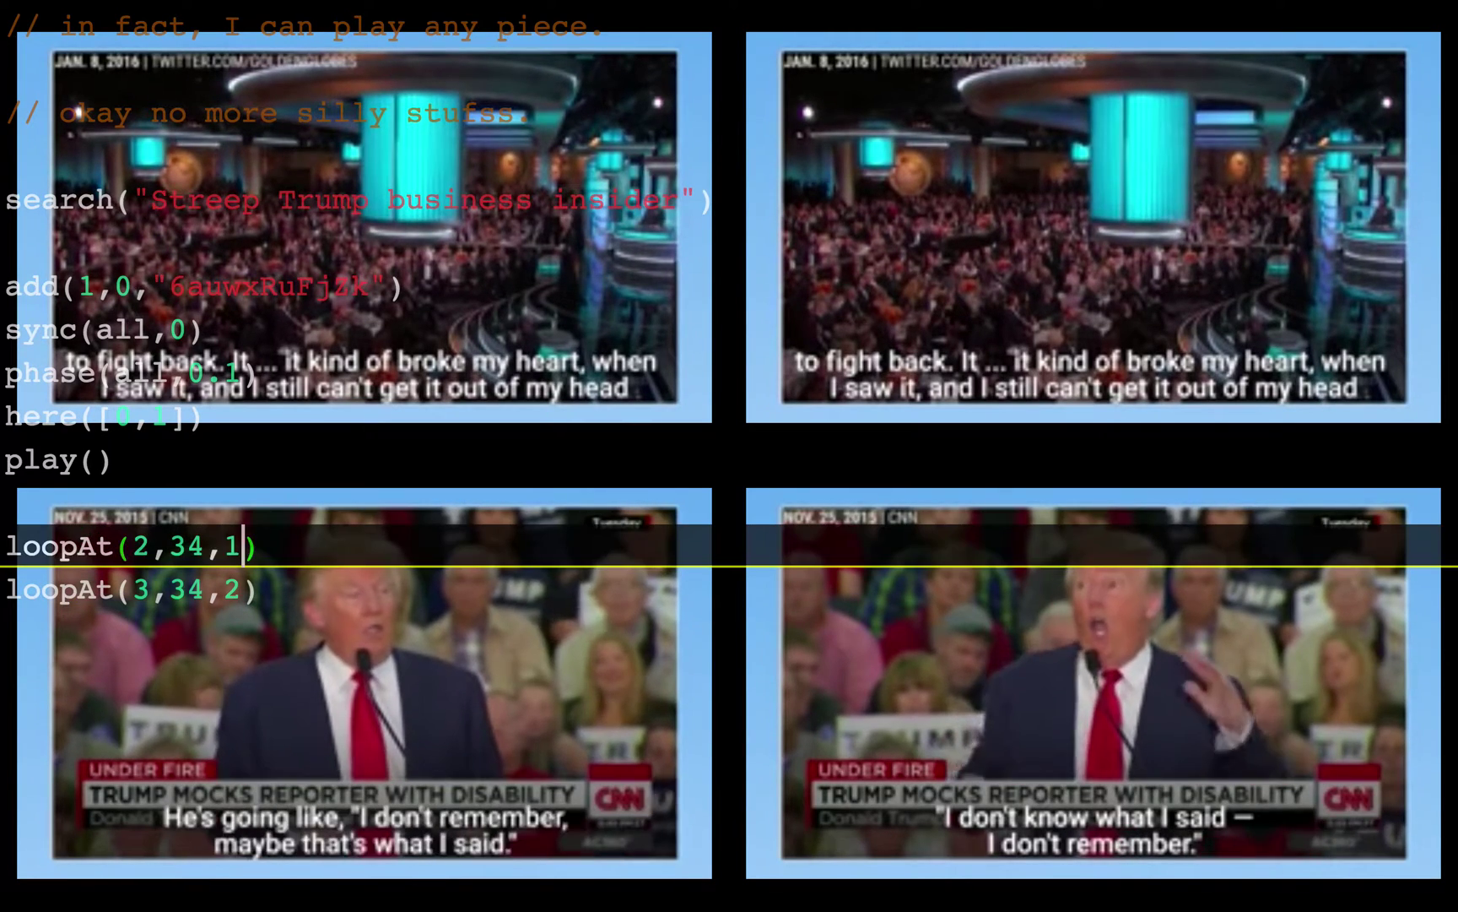
key(ctrl+Return)
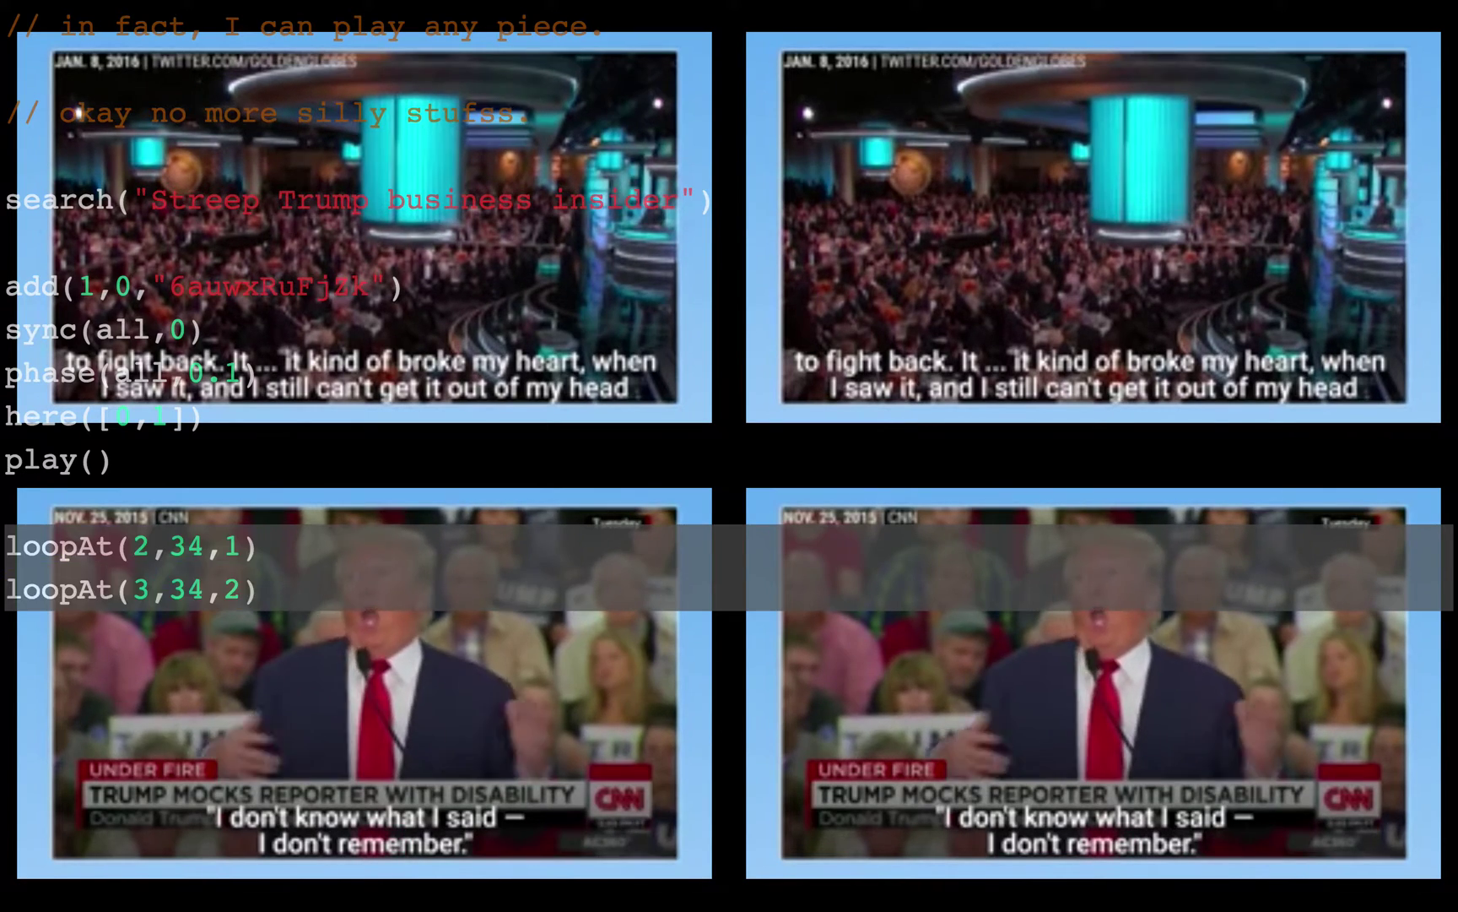
Try a 0.5 loop length for player 3, then set player 2's length to 1.13
click(7, 588)
key(BackSpace)
text(0.5)
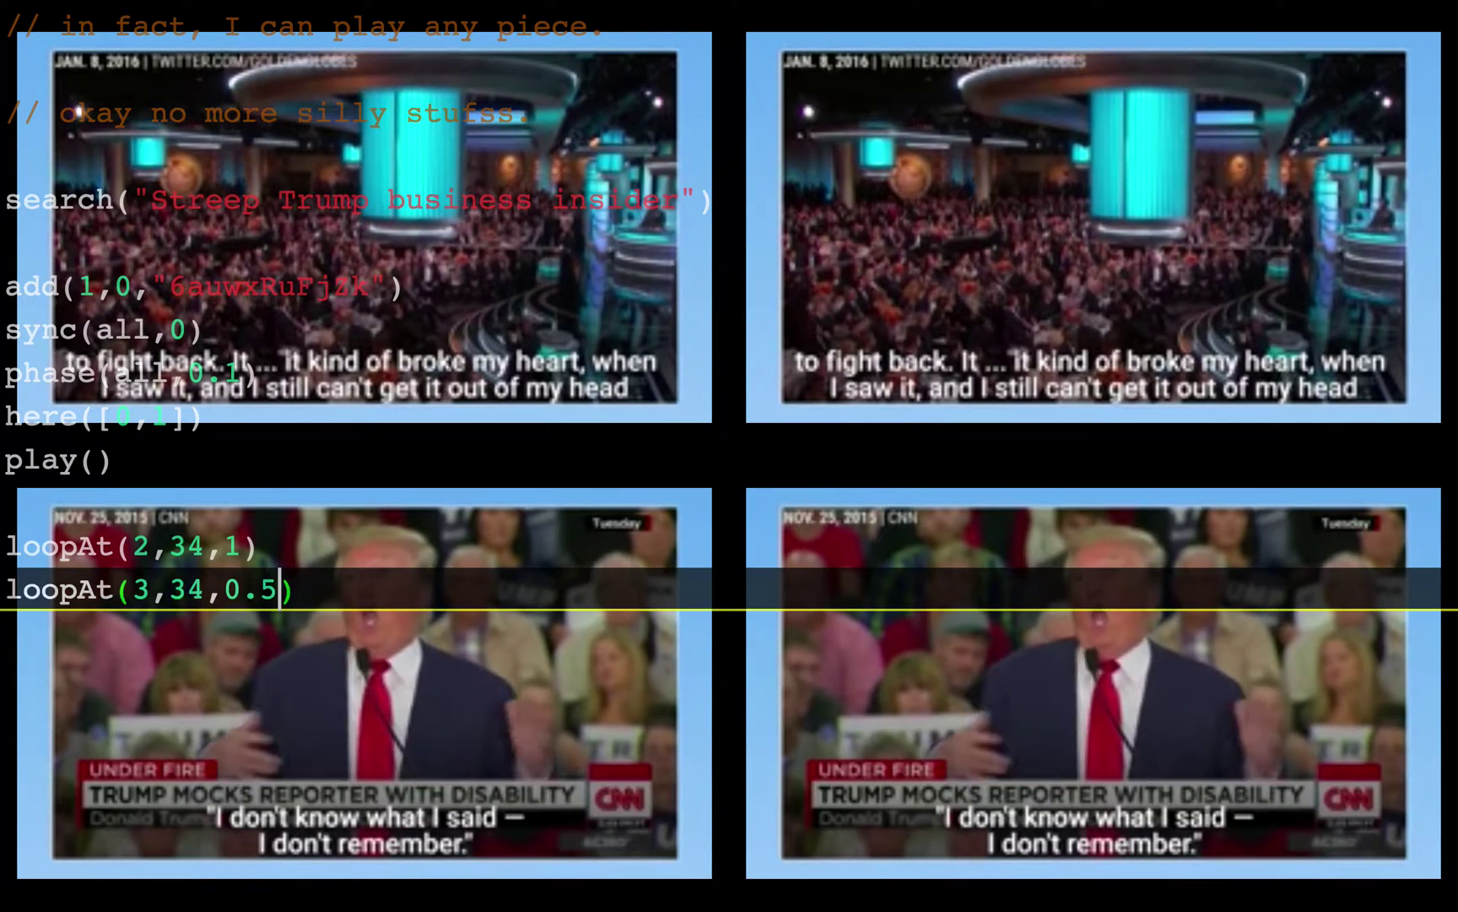
key(ctrl+Return)
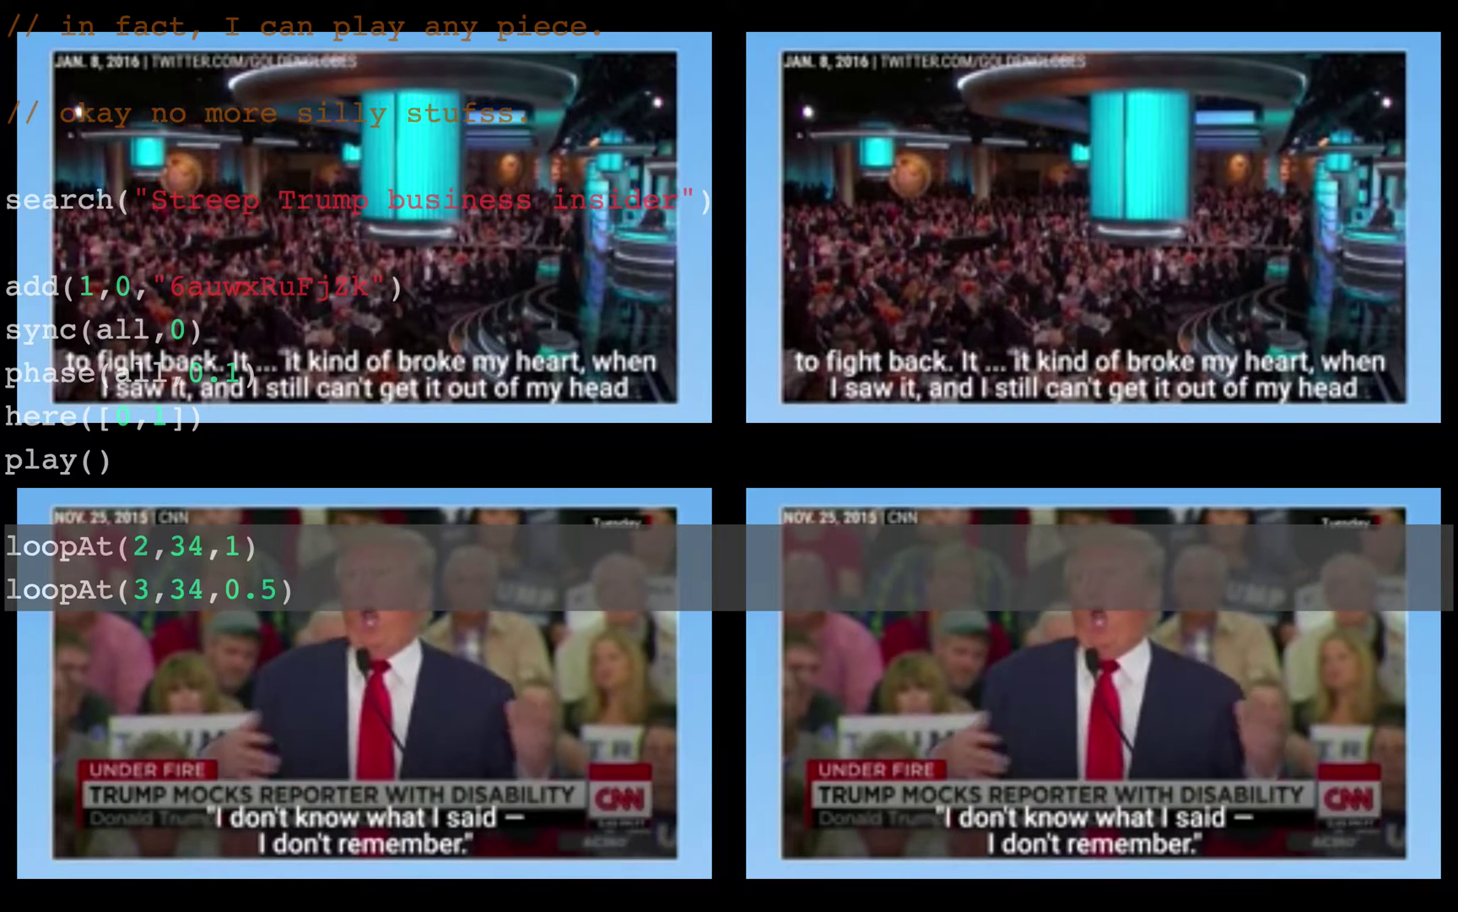
click(243, 546)
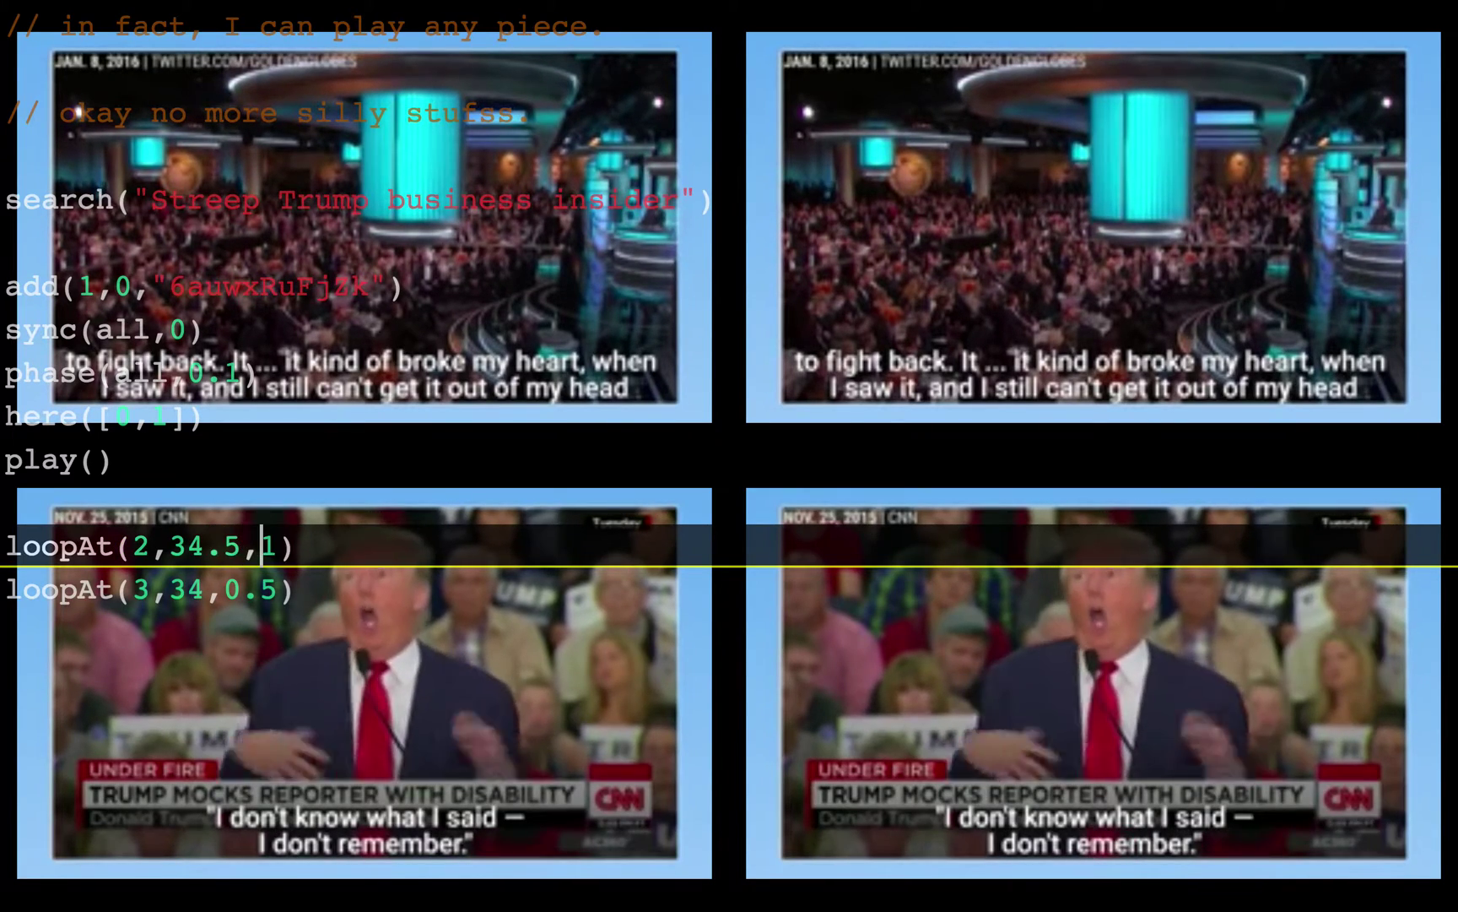
text(.31)
key(ctrl+Return)
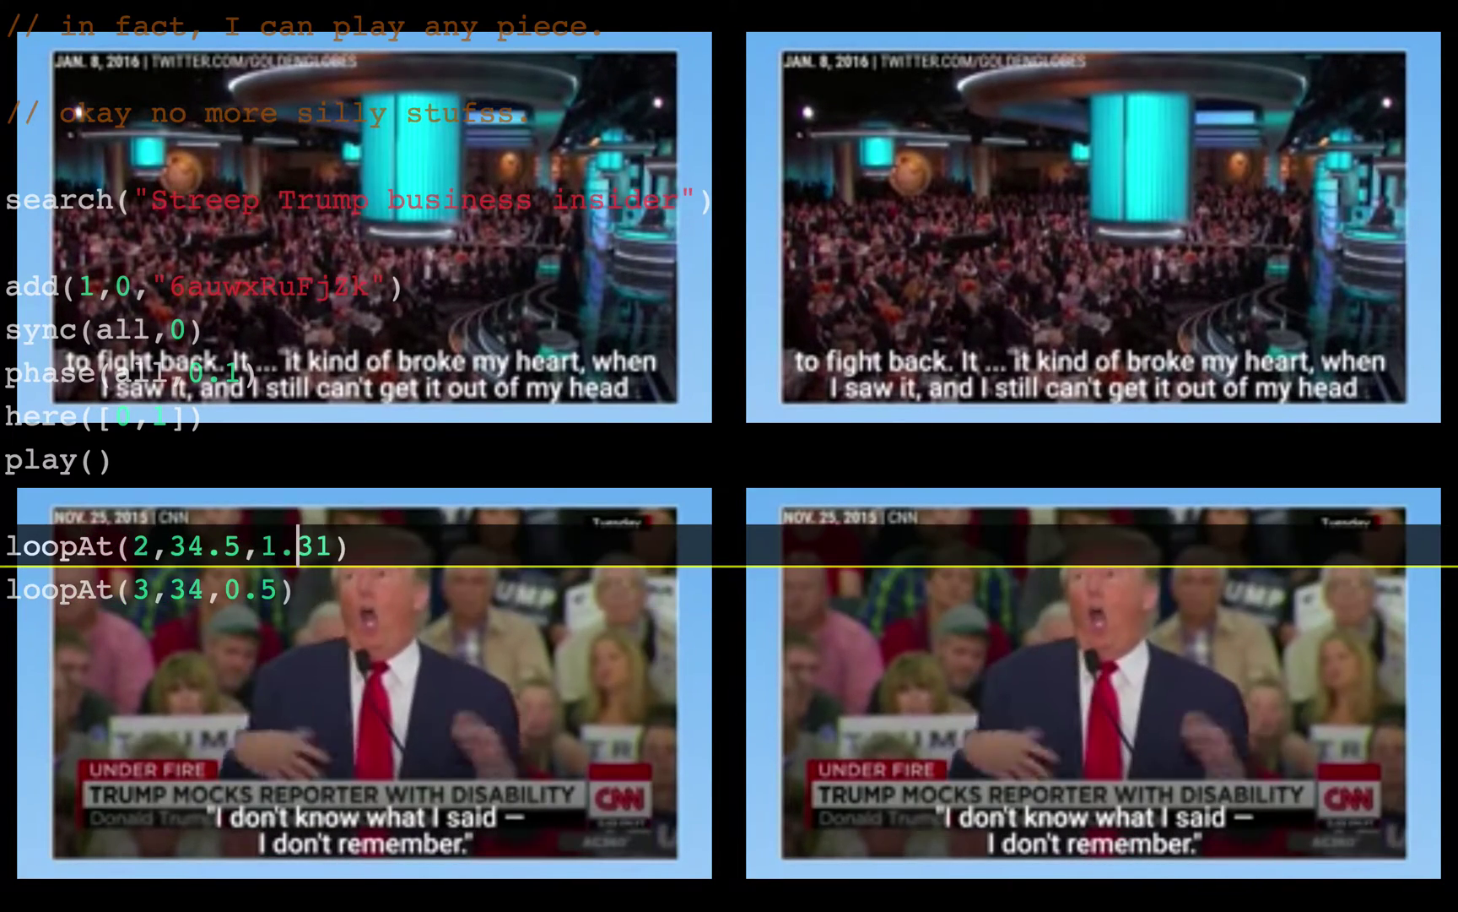
key(BackSpace)
key(BackSpace)
text(11)
key(BackSpace)
text(3)
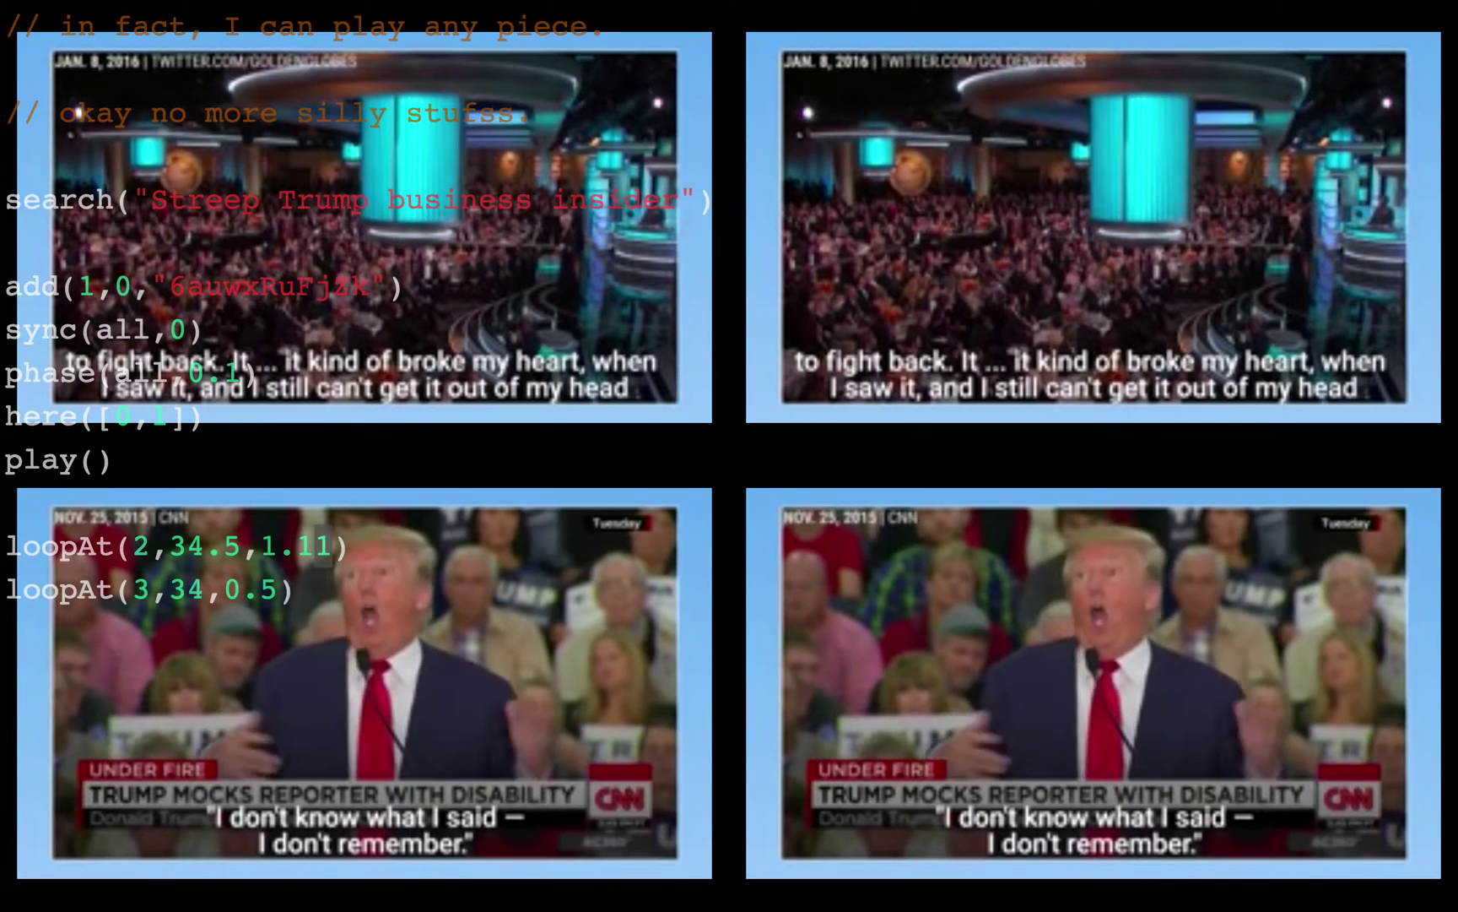
Set player 3's loop length to 1.1 and rerun both bottom loops
click(279, 590)
key(BackSpace)
text(1)
key(ctrl+Return)
click(243, 590)
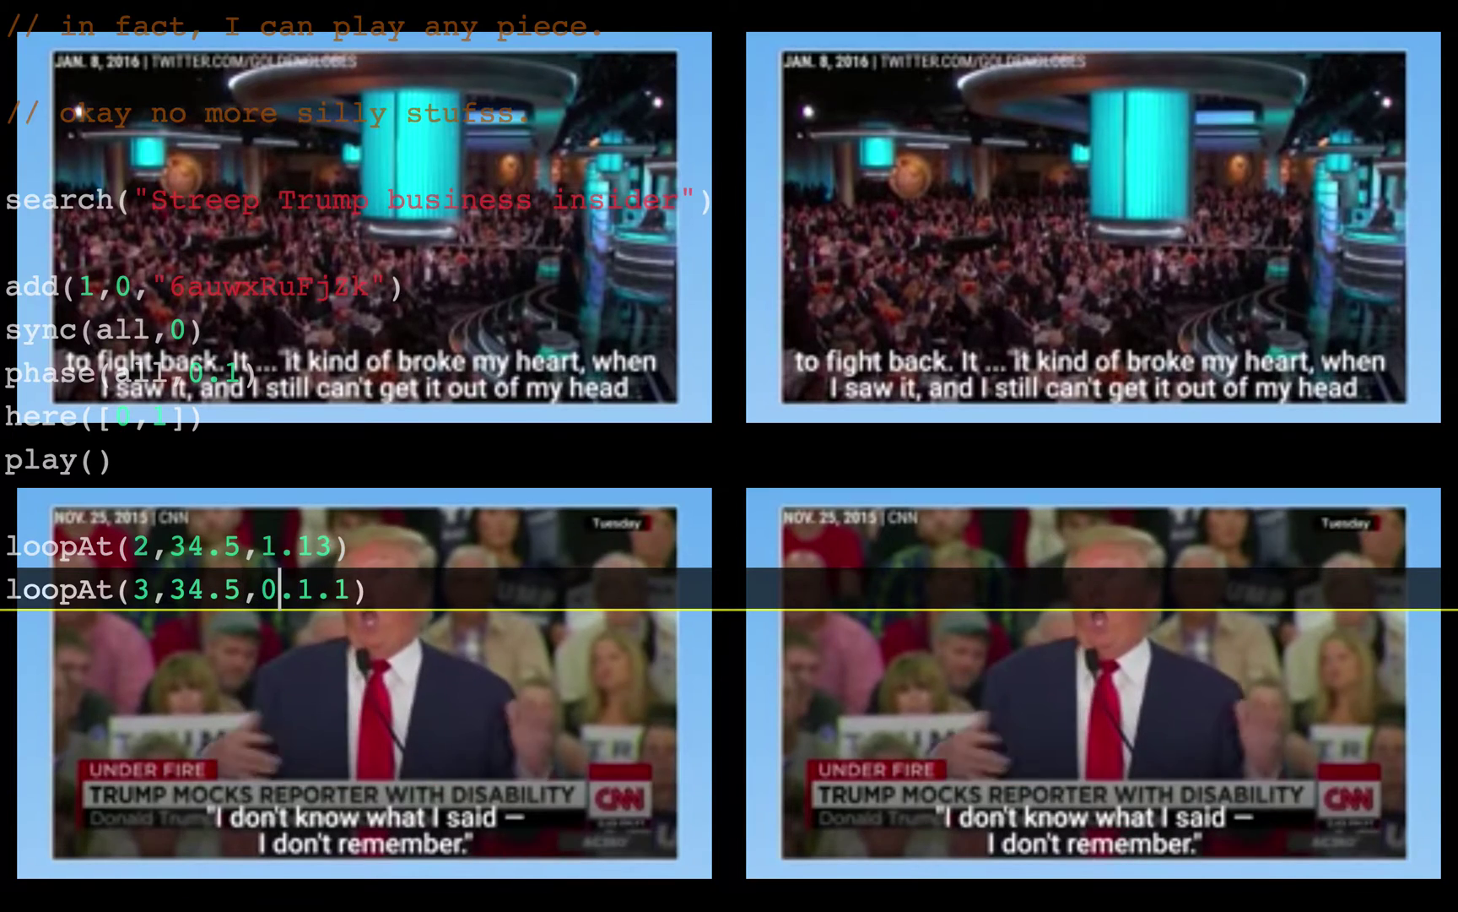
click(335, 589)
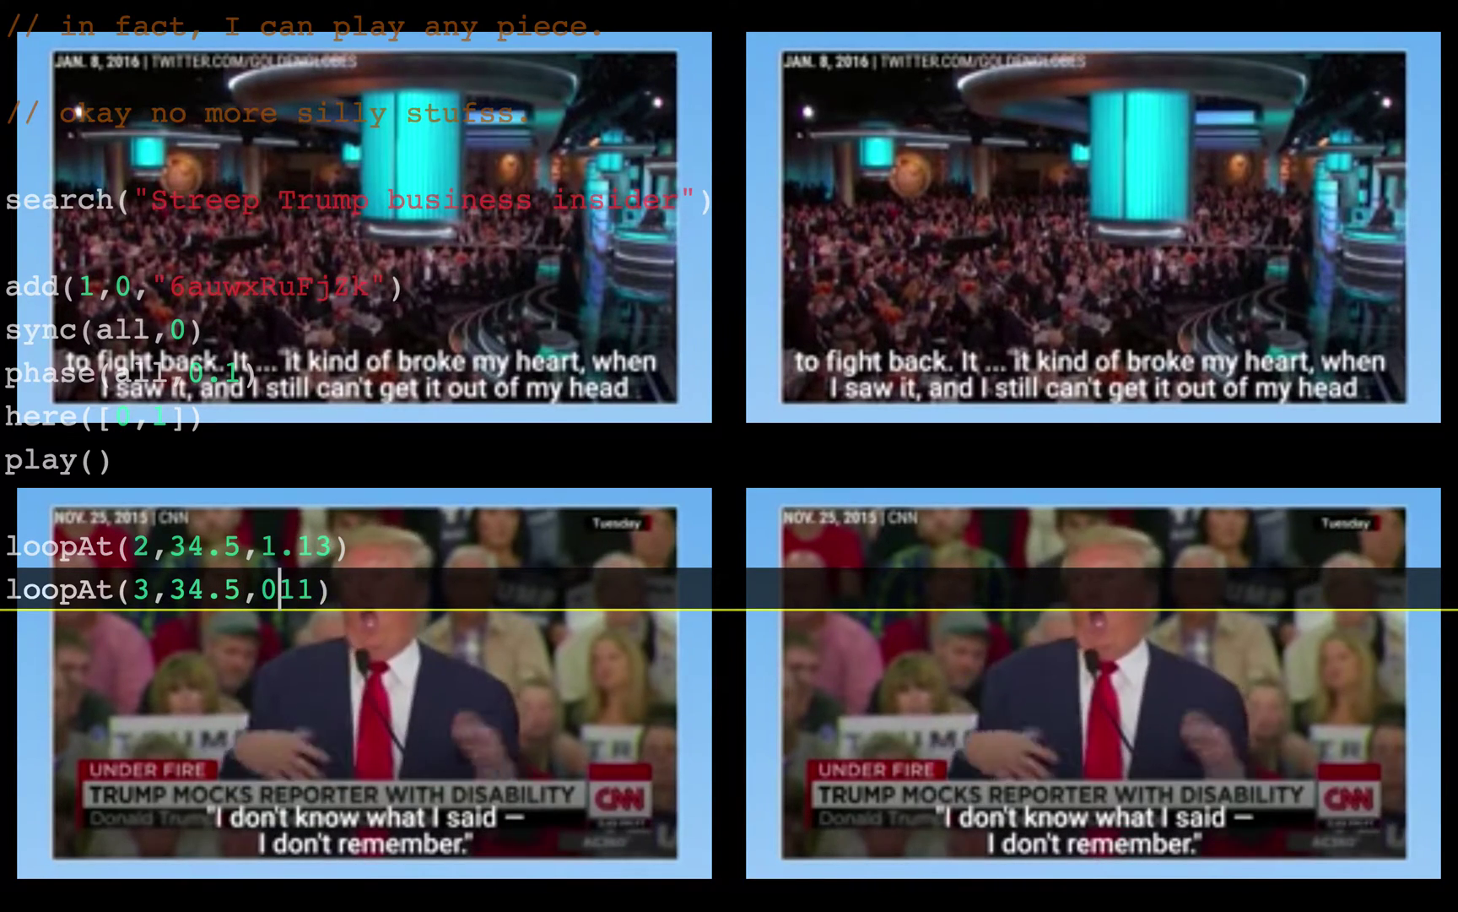
text(.)
key(shift+Up)
key(ctrl+Return)
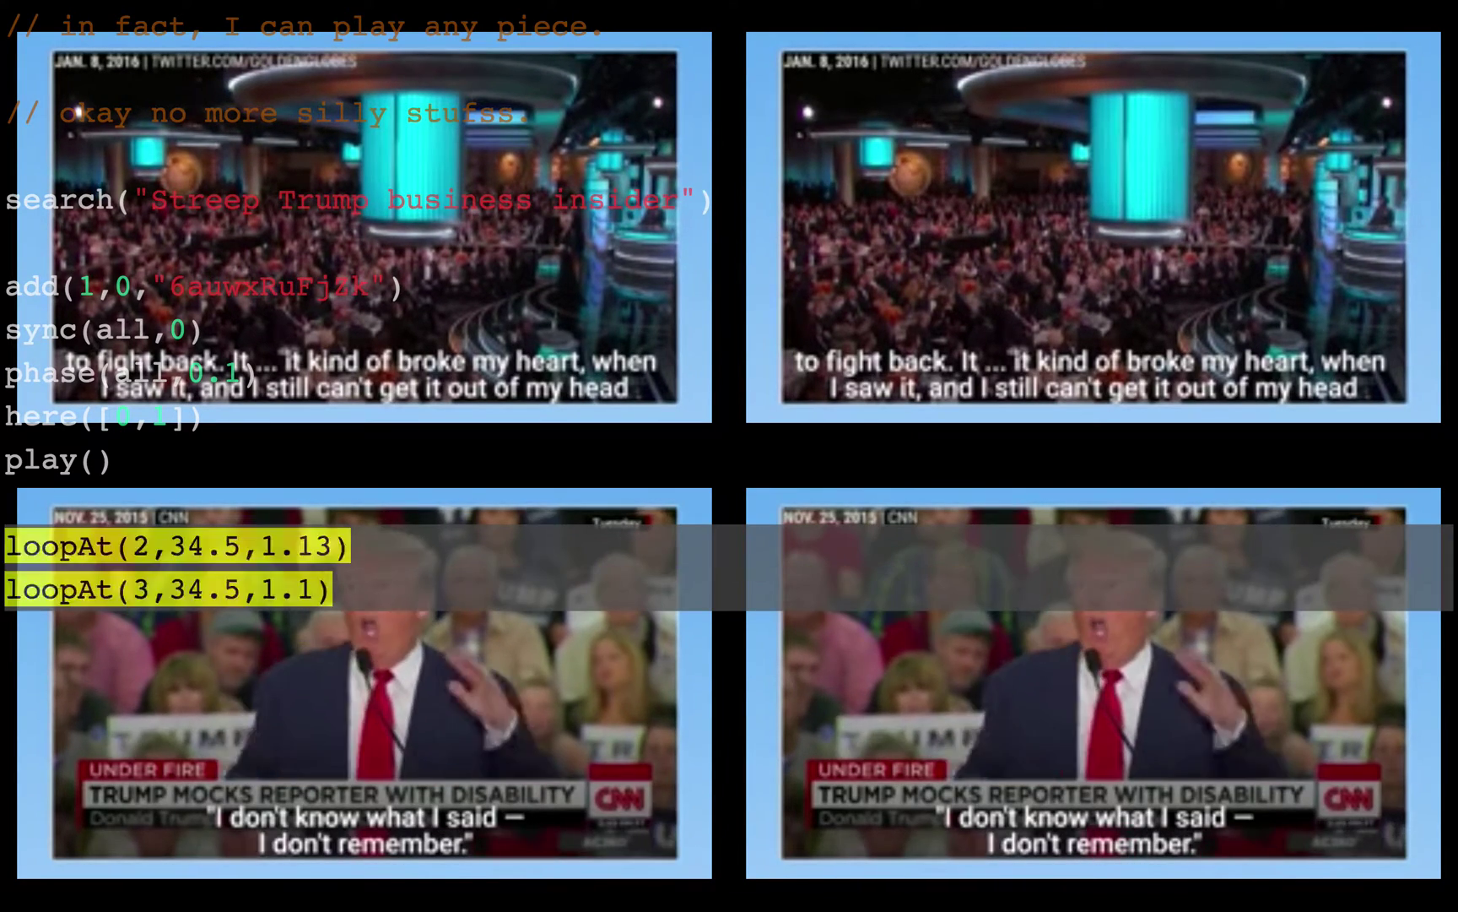
key(Return)
Loop player 0 with loopAt(0,47,4) and duplicate it as a loop for player 1
text(lo)
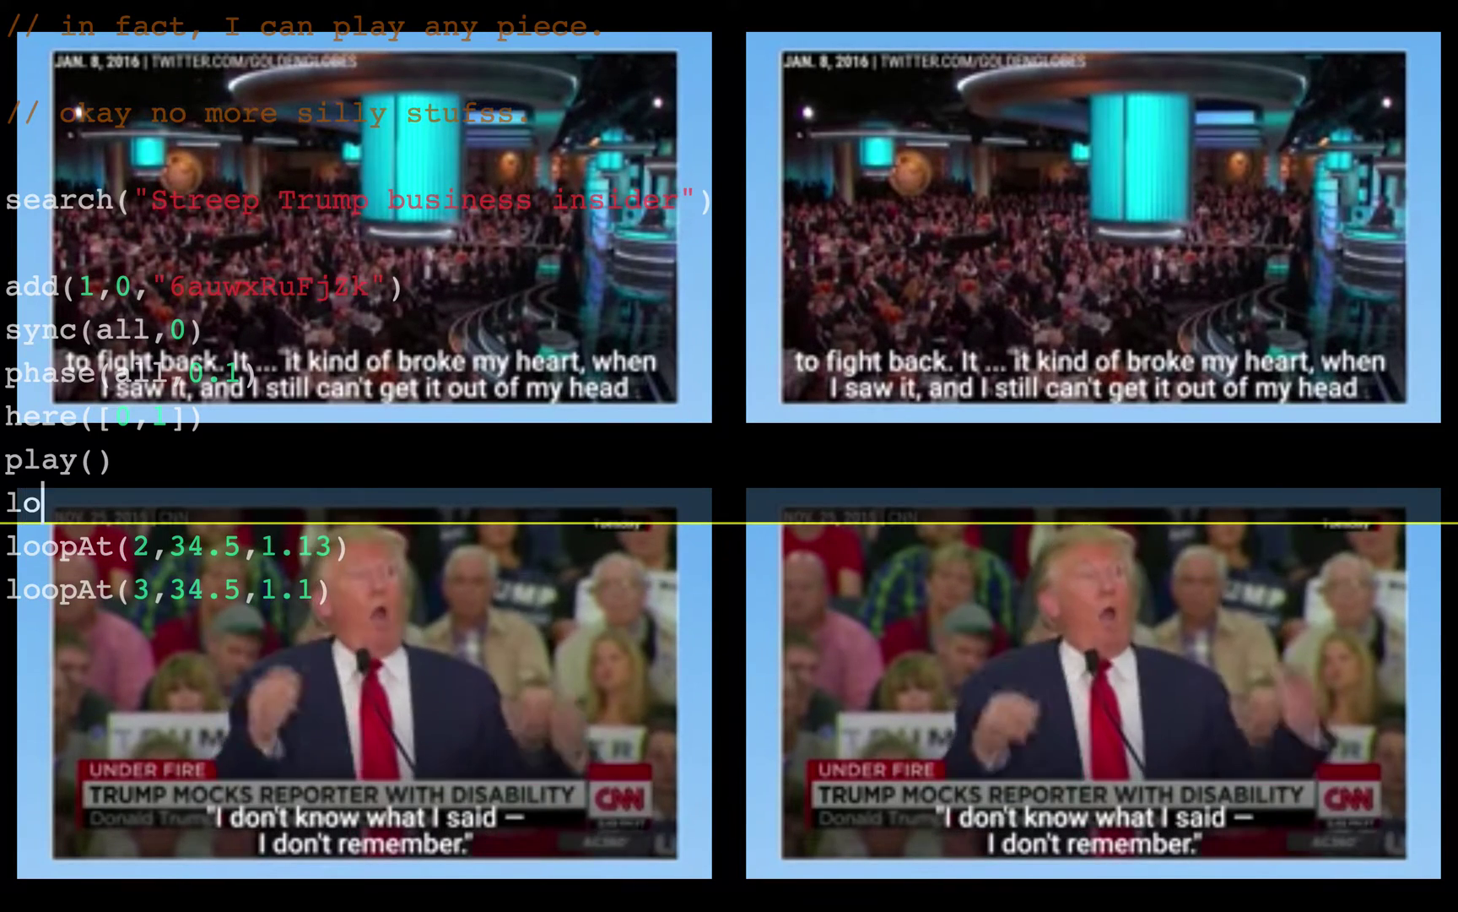
text(opAt(0,47)
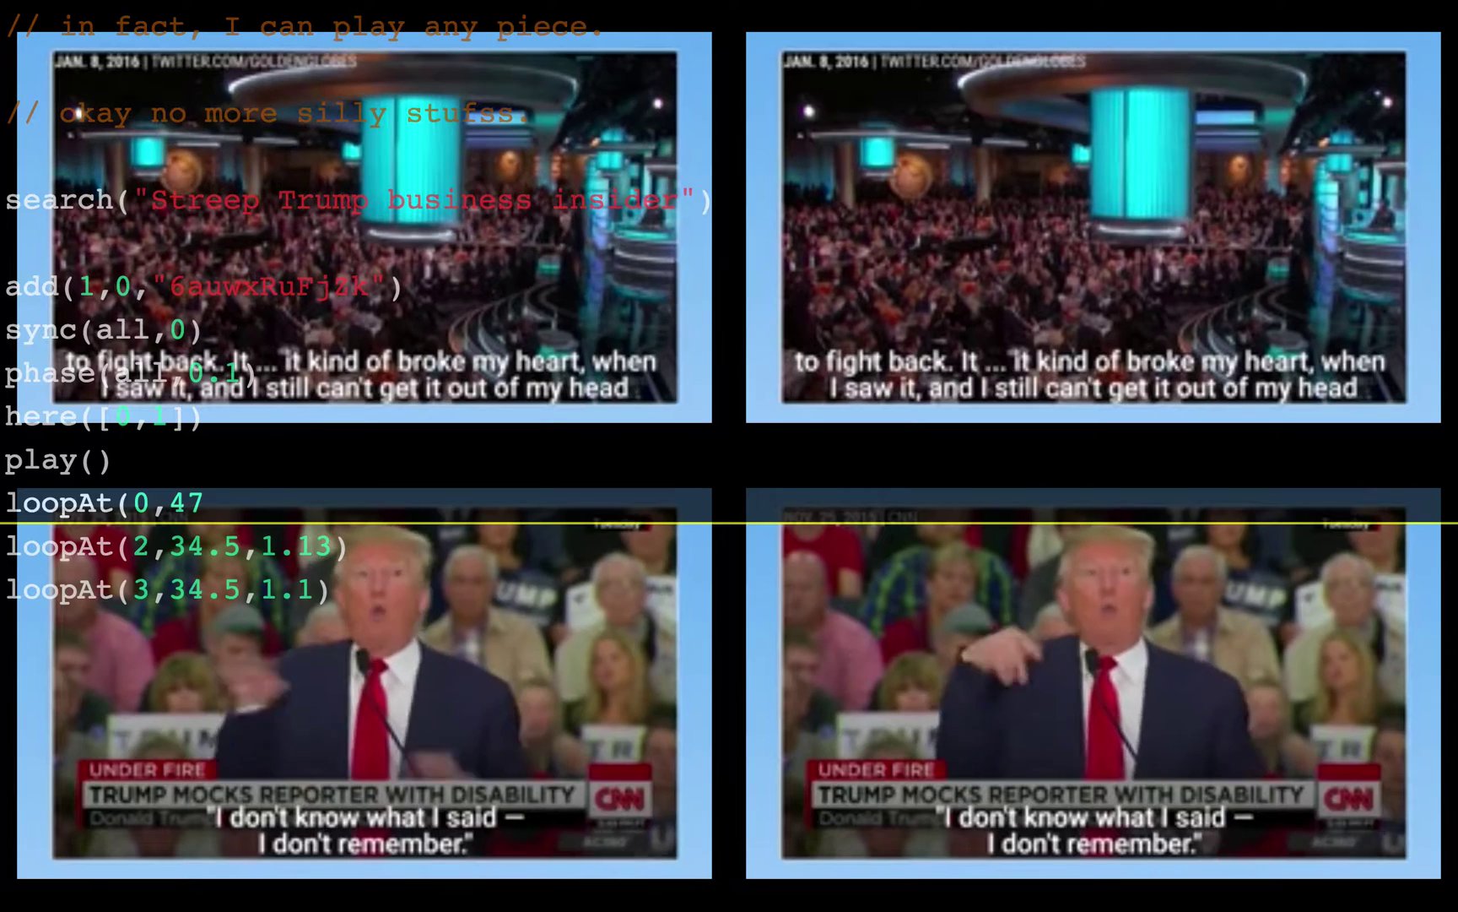
text(,4)
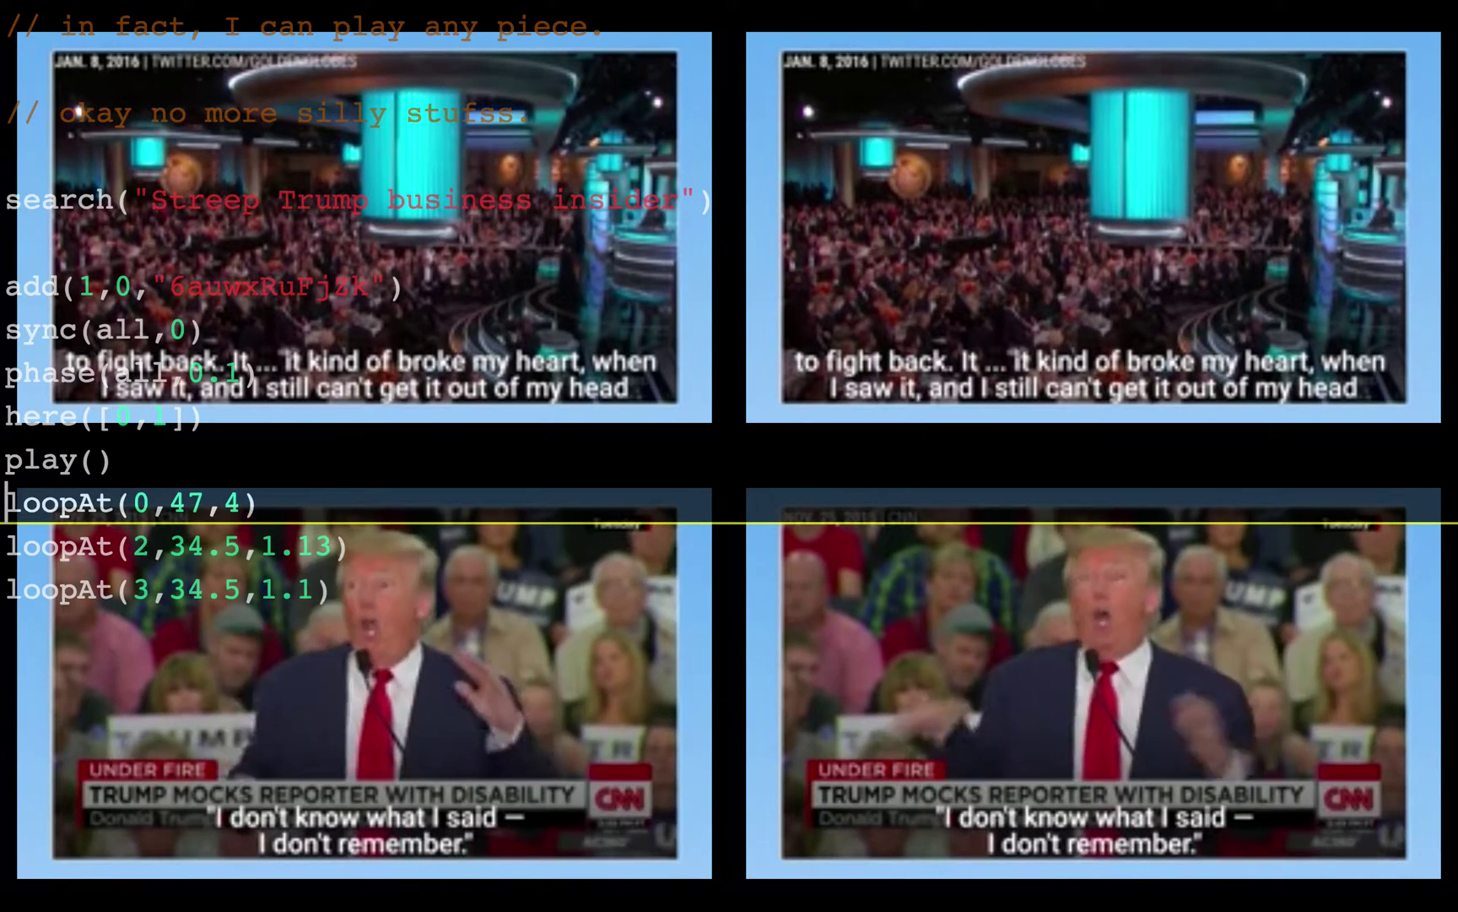
key(ctrl+Return)
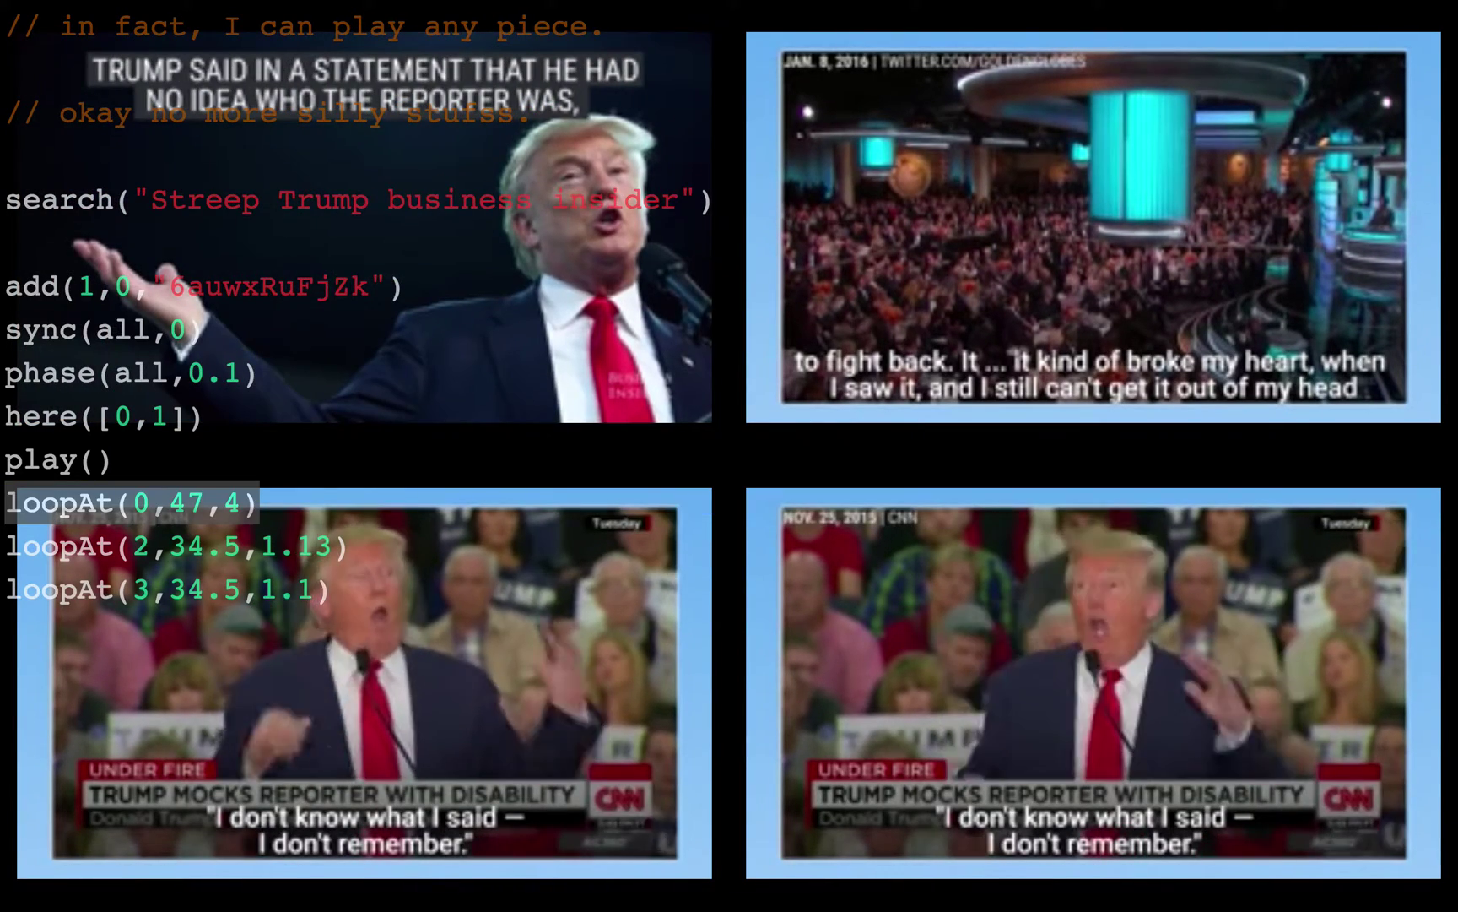
key(ctrl+shift+d)
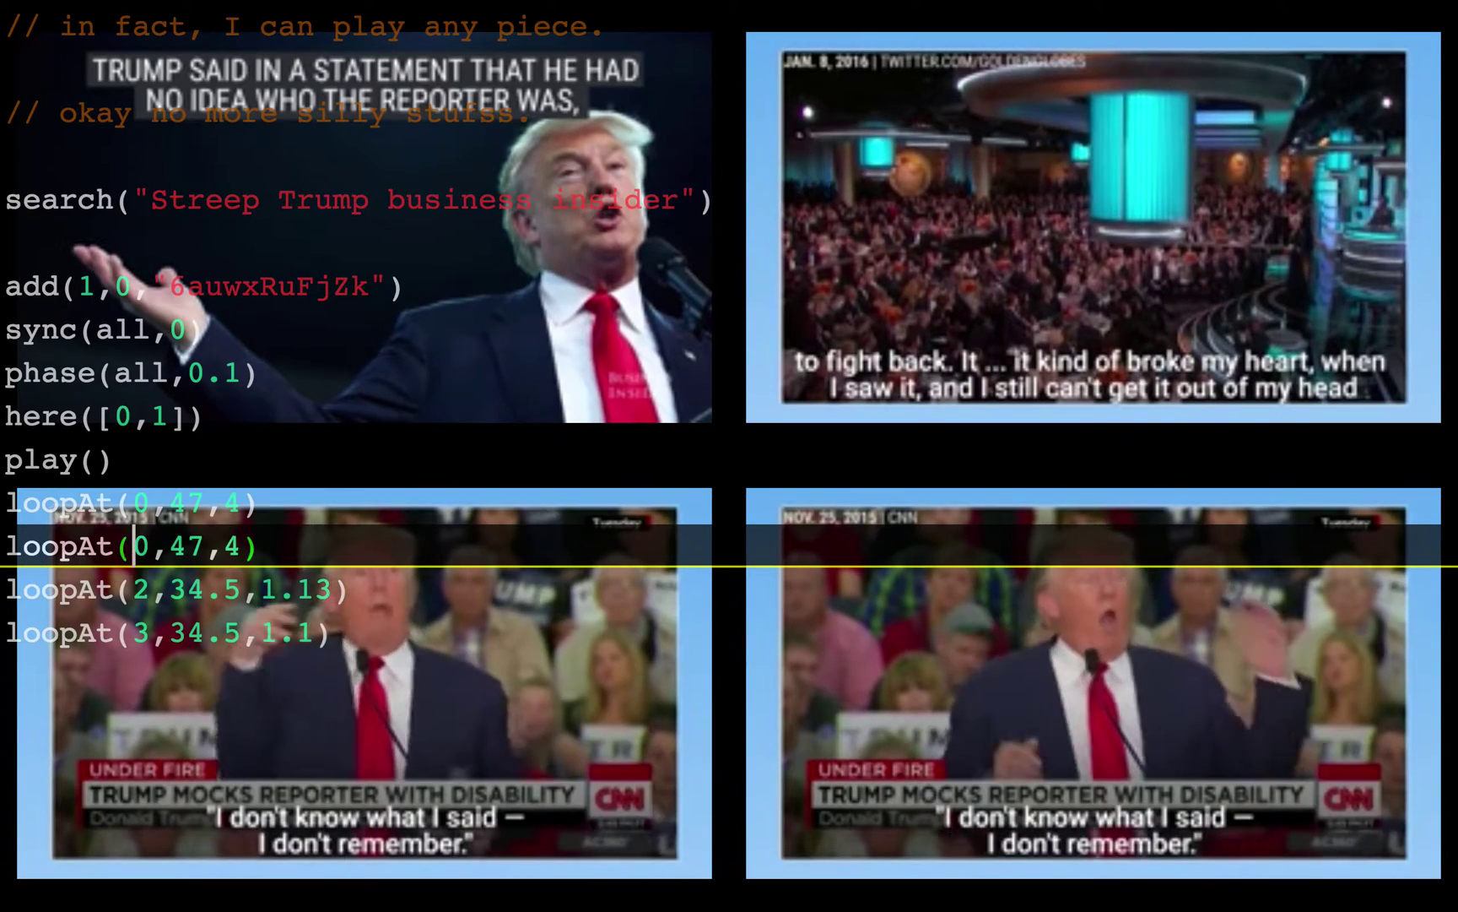
key(Delete)
text(1)
key(ctrl+Return)
Shorten player 1's loop to 2 seconds, run both loops, and add an empty line above
key(Up)
key(Home)
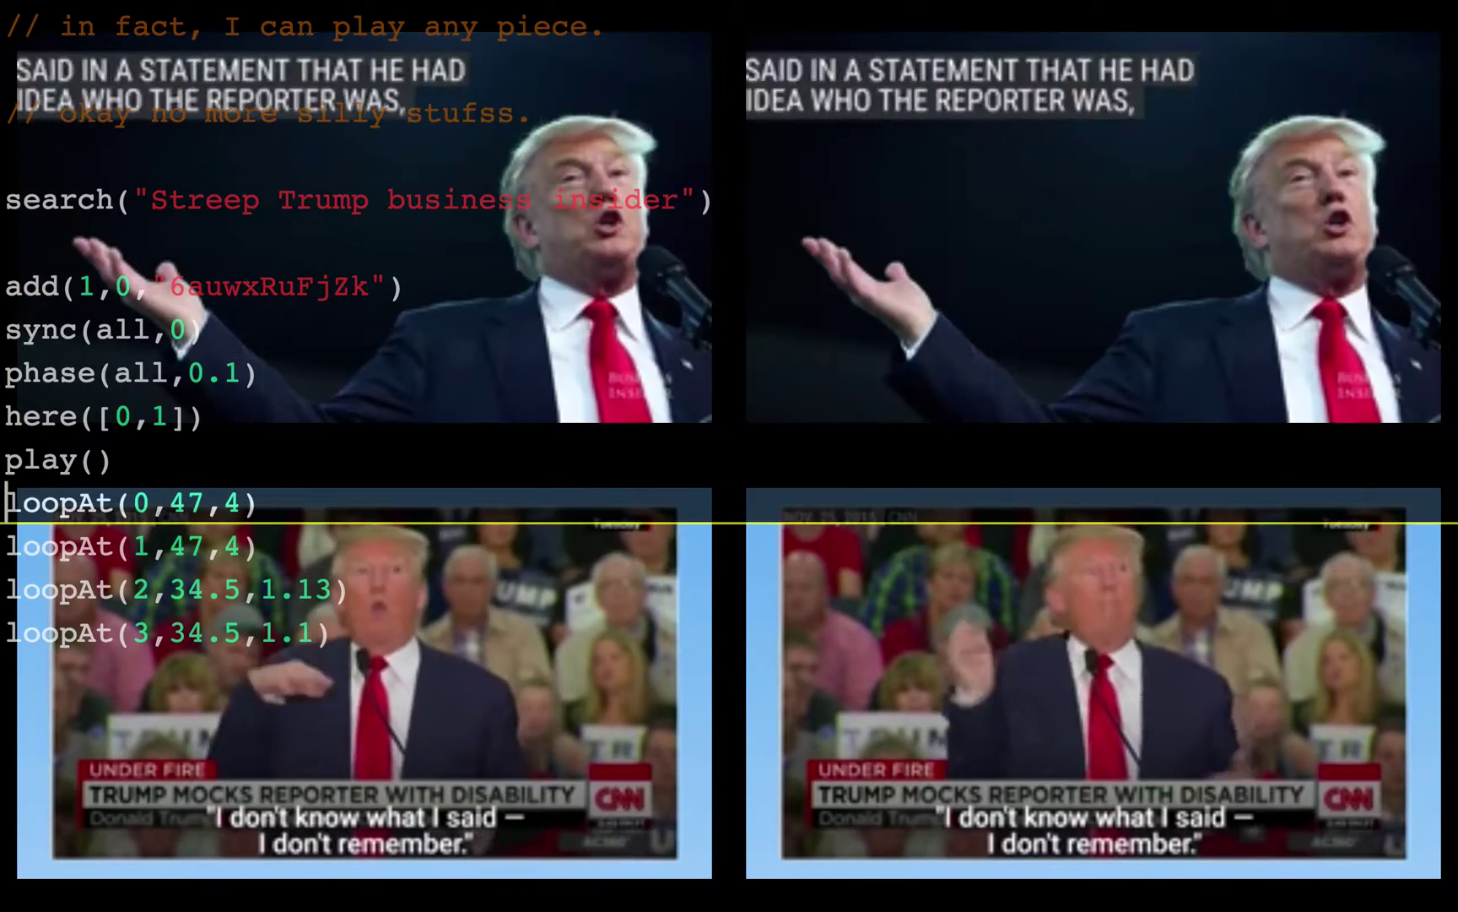
click(262, 546)
key(shift+Up)
key(shift+Home)
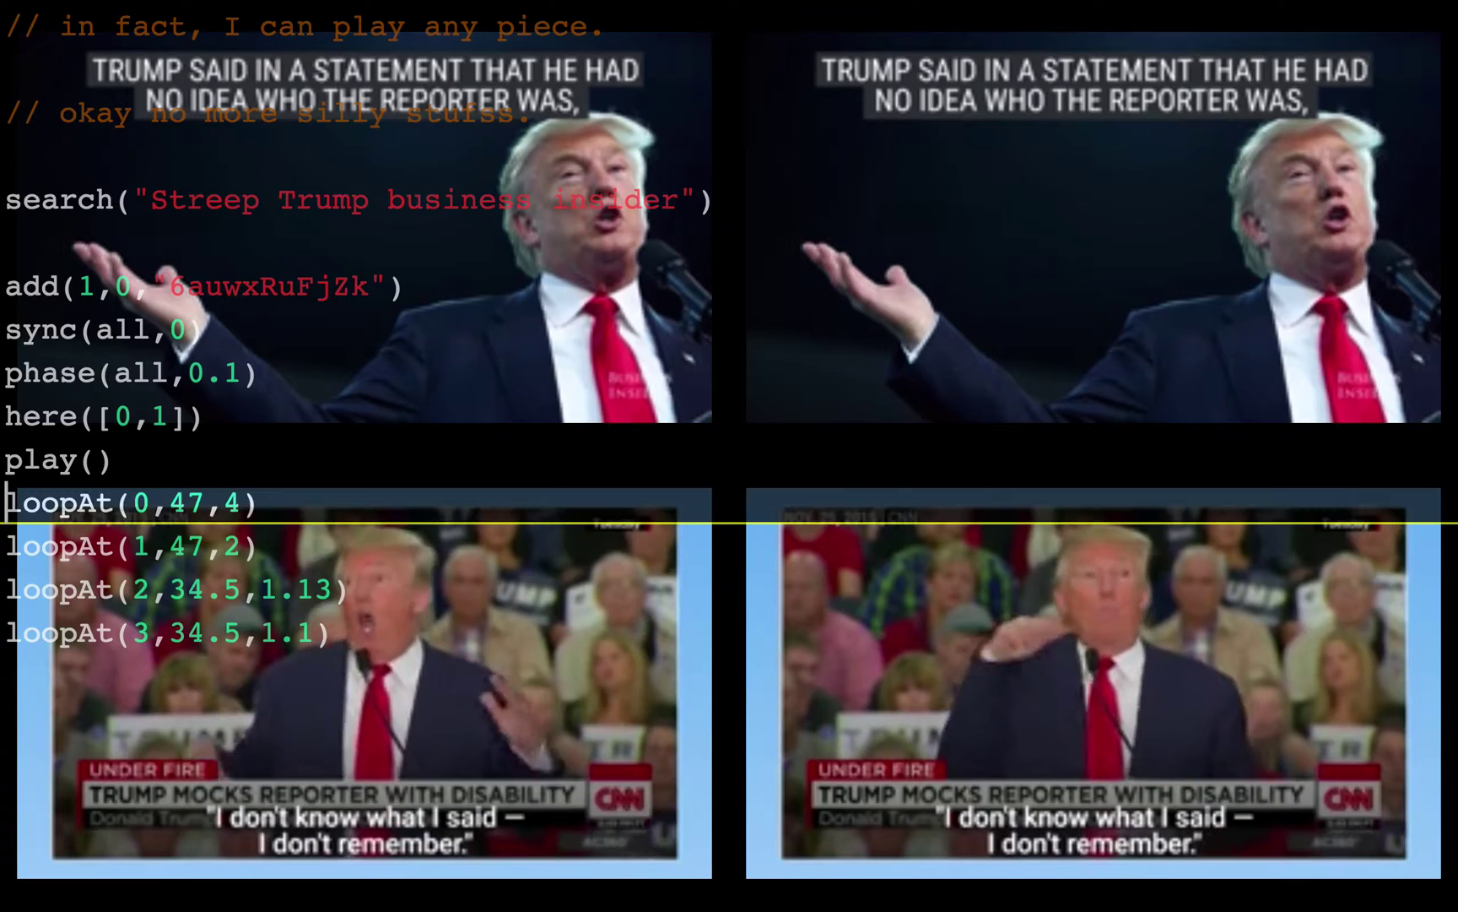
key(ctrl+Return)
key(Return)
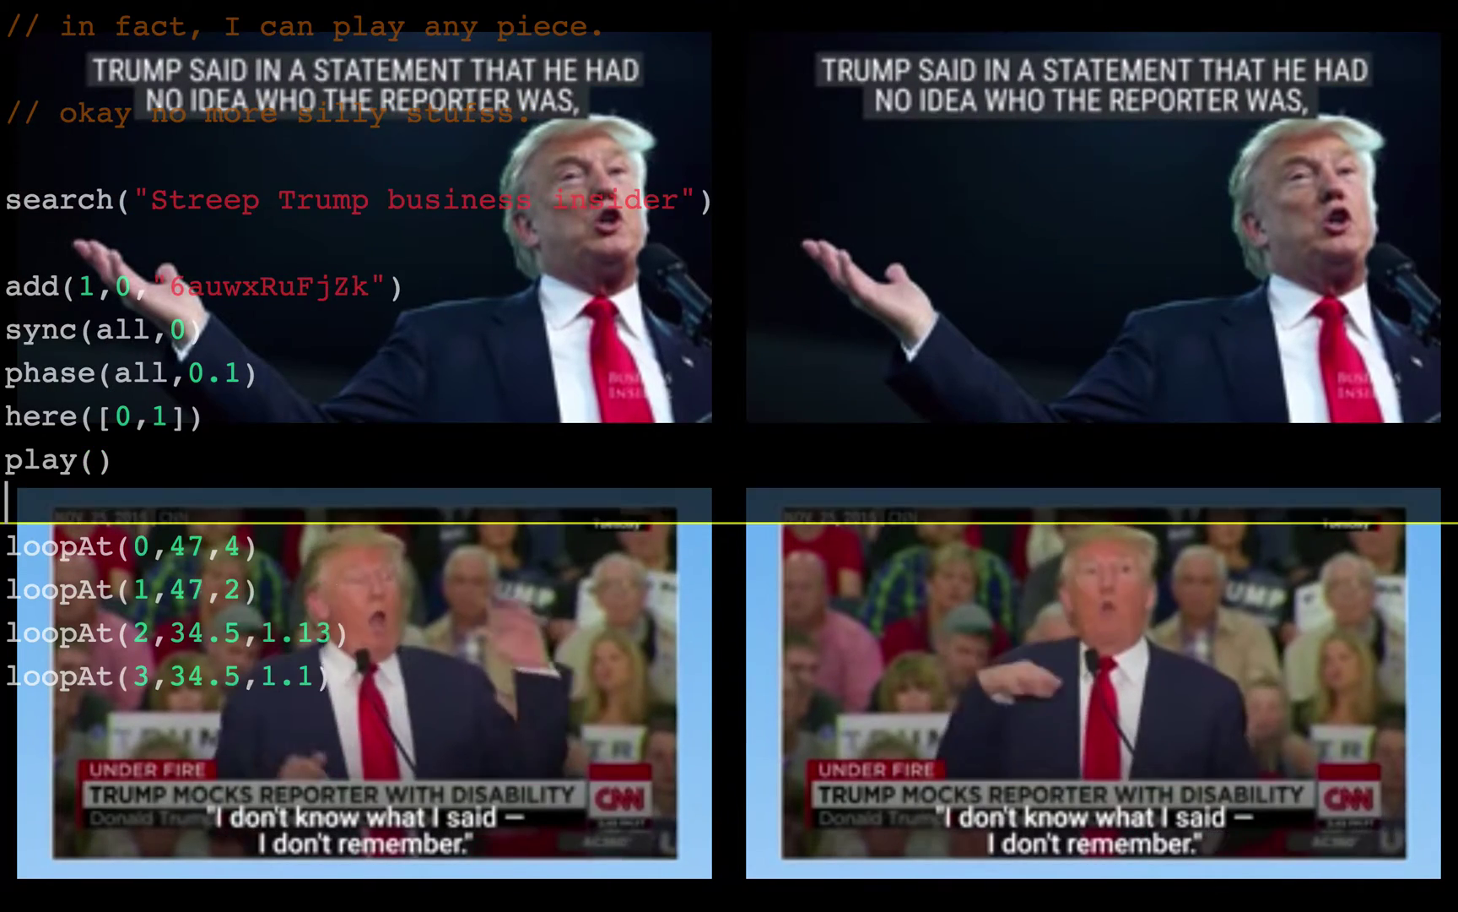
Add t=47 and make both top loops use t as their start time
text(t=47)
click(171, 546)
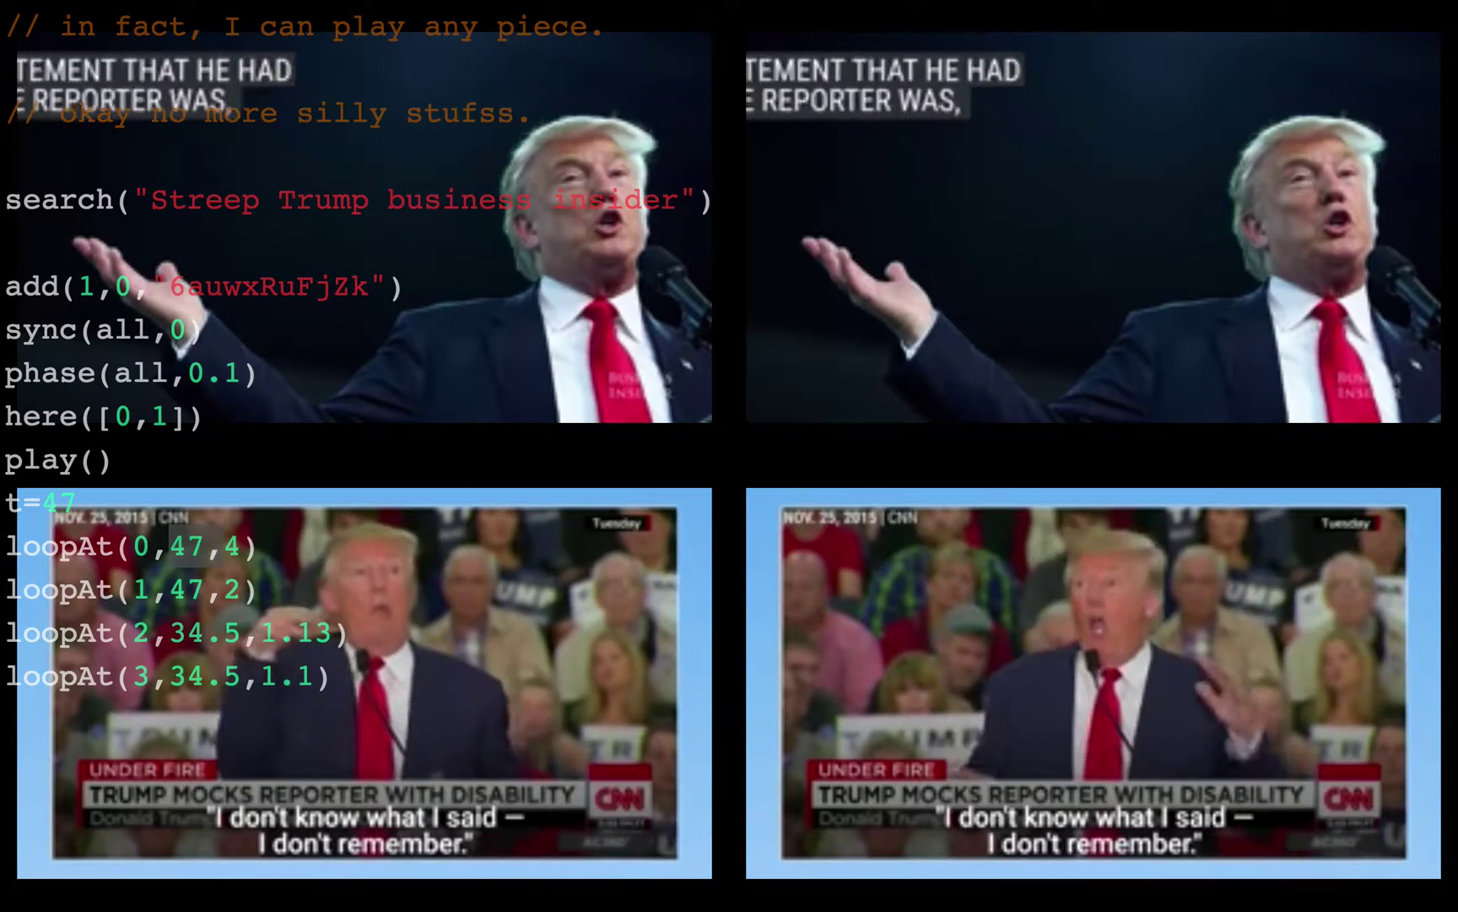
key(Delete)
key(Delete)
key(Delete)
text(t)
click(172, 589)
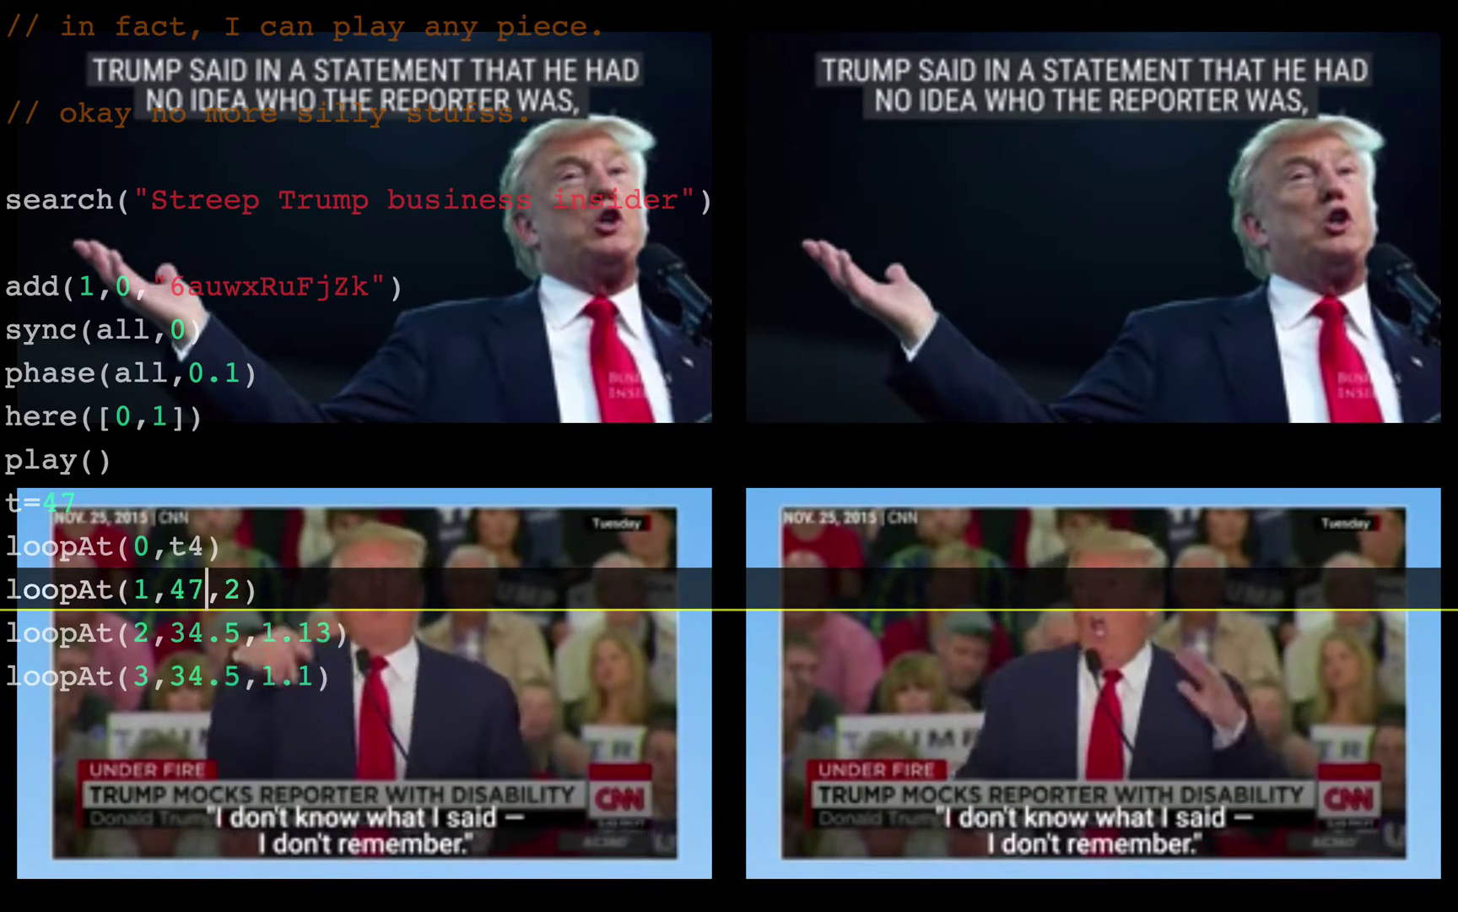
key(BackSpace)
key(BackSpace)
text(t,)
click(186, 546)
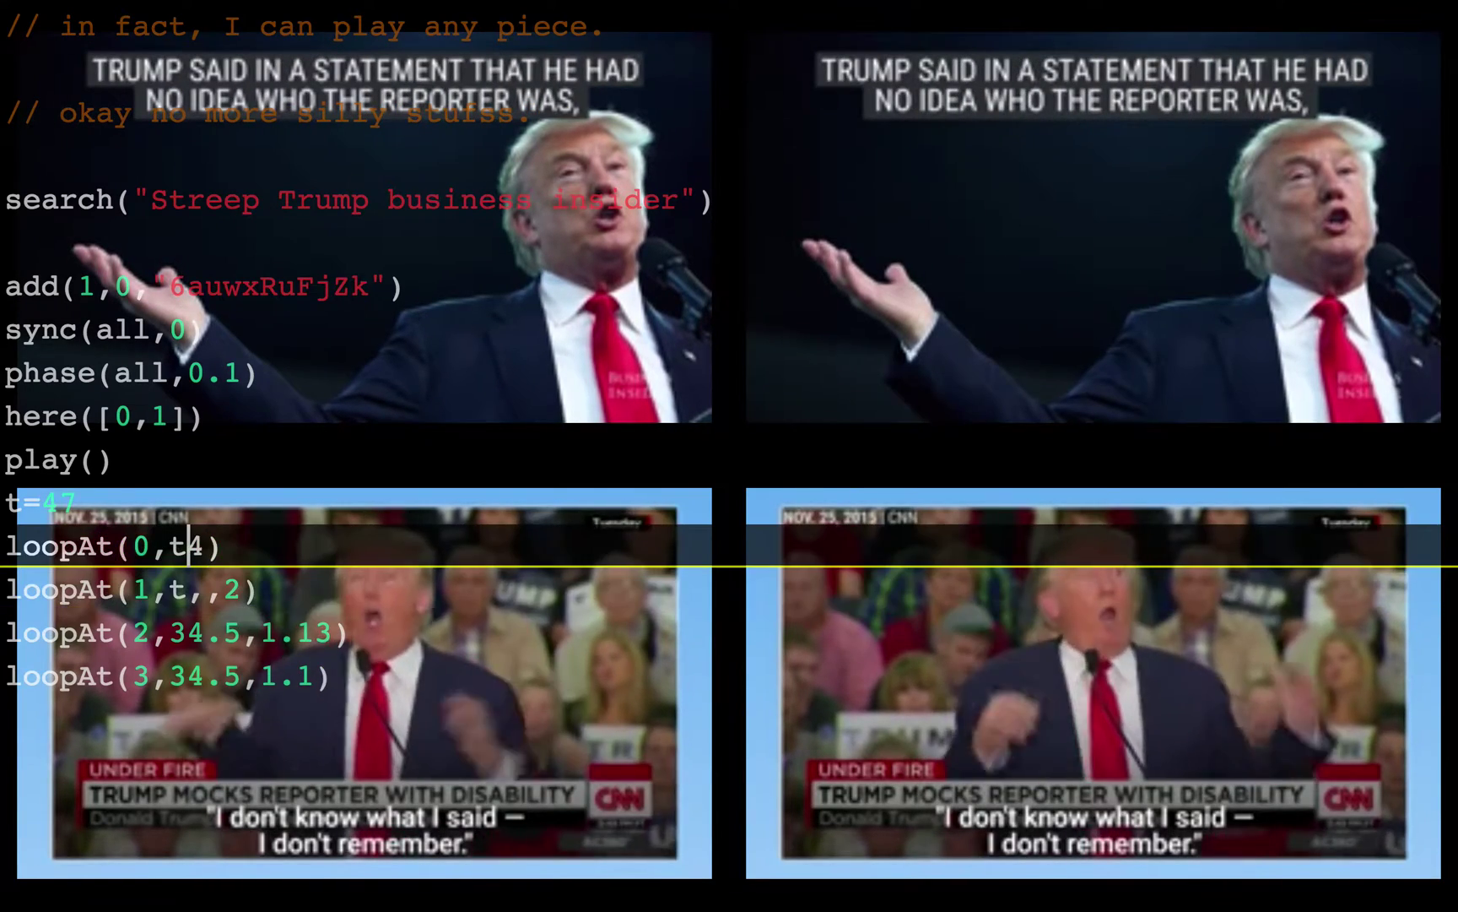
text(,)
click(205, 589)
key(BackSpace)
Try start times t=49 and t=45, re-running the loops each time
click(6, 503)
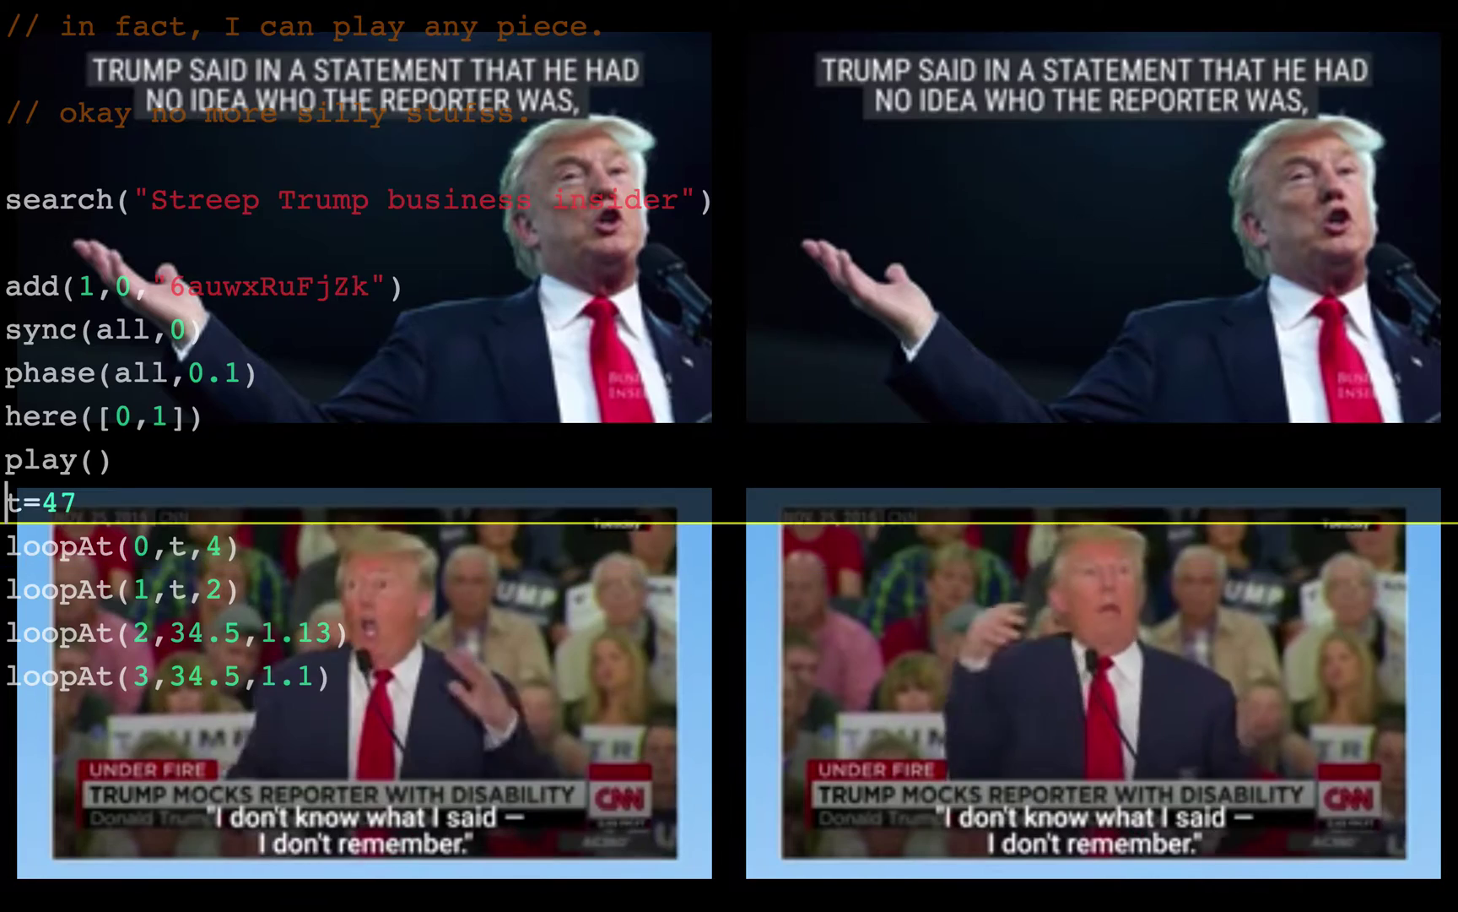
click(24, 503)
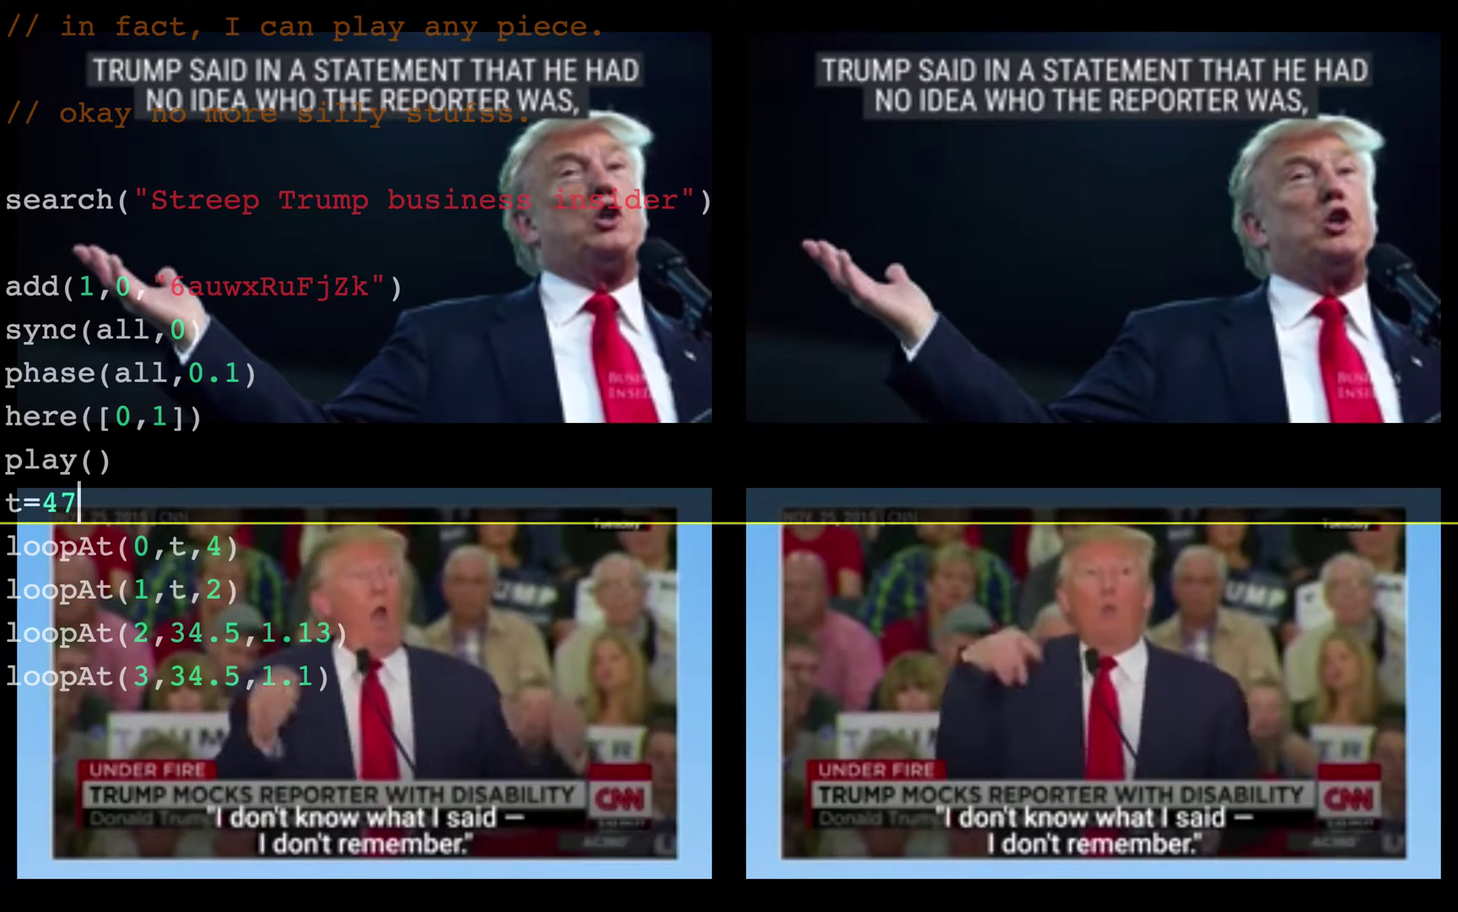
key(BackSpace)
text(9)
key(ctrl+Return)
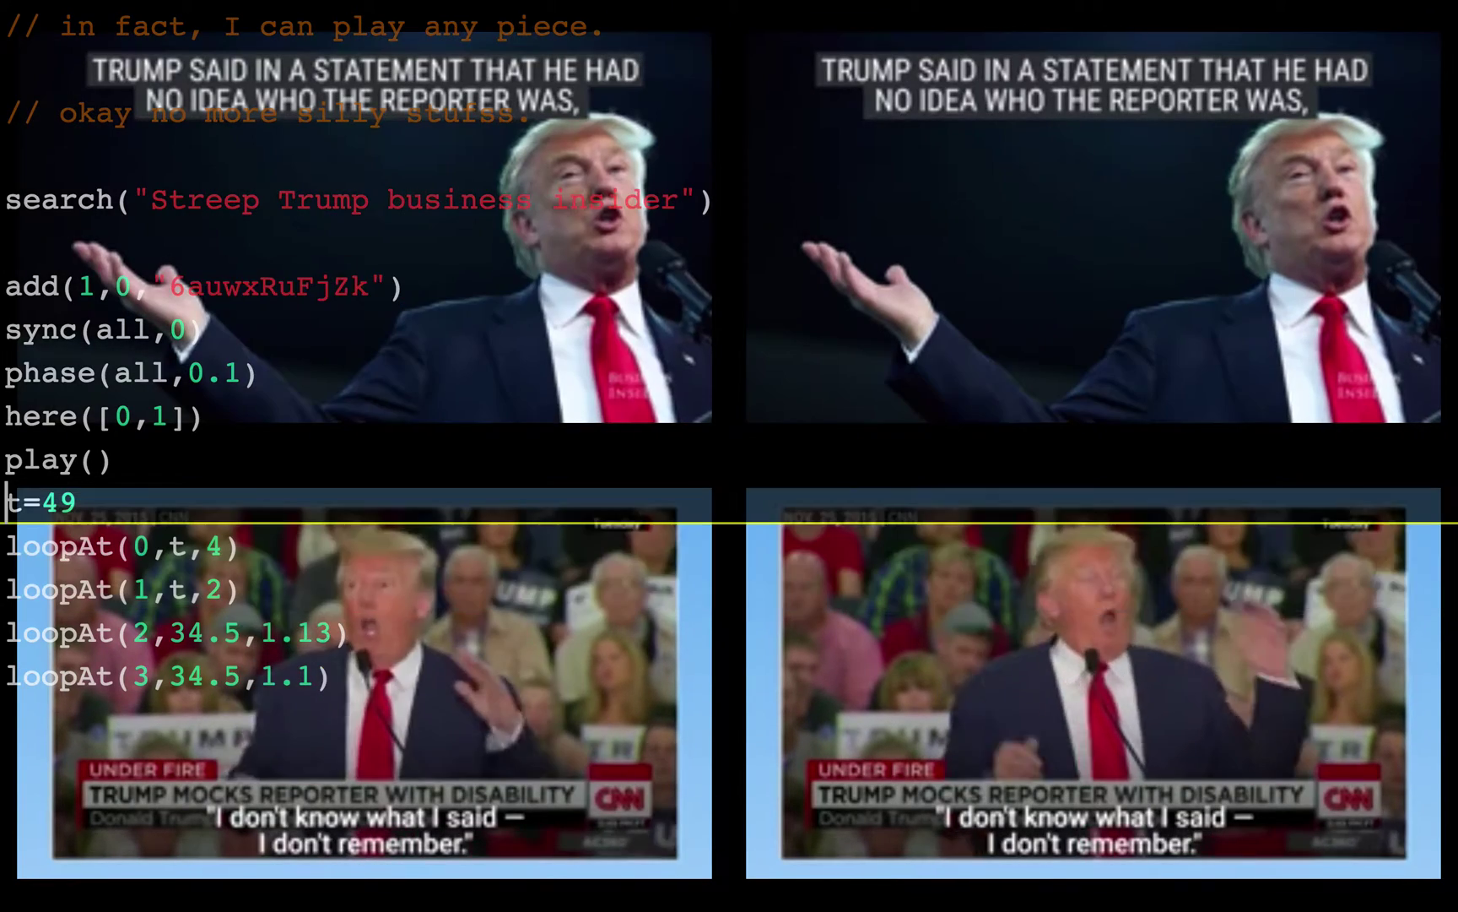
key(BackSpace)
text(5)
key(shift+Down)
key(shift+Down)
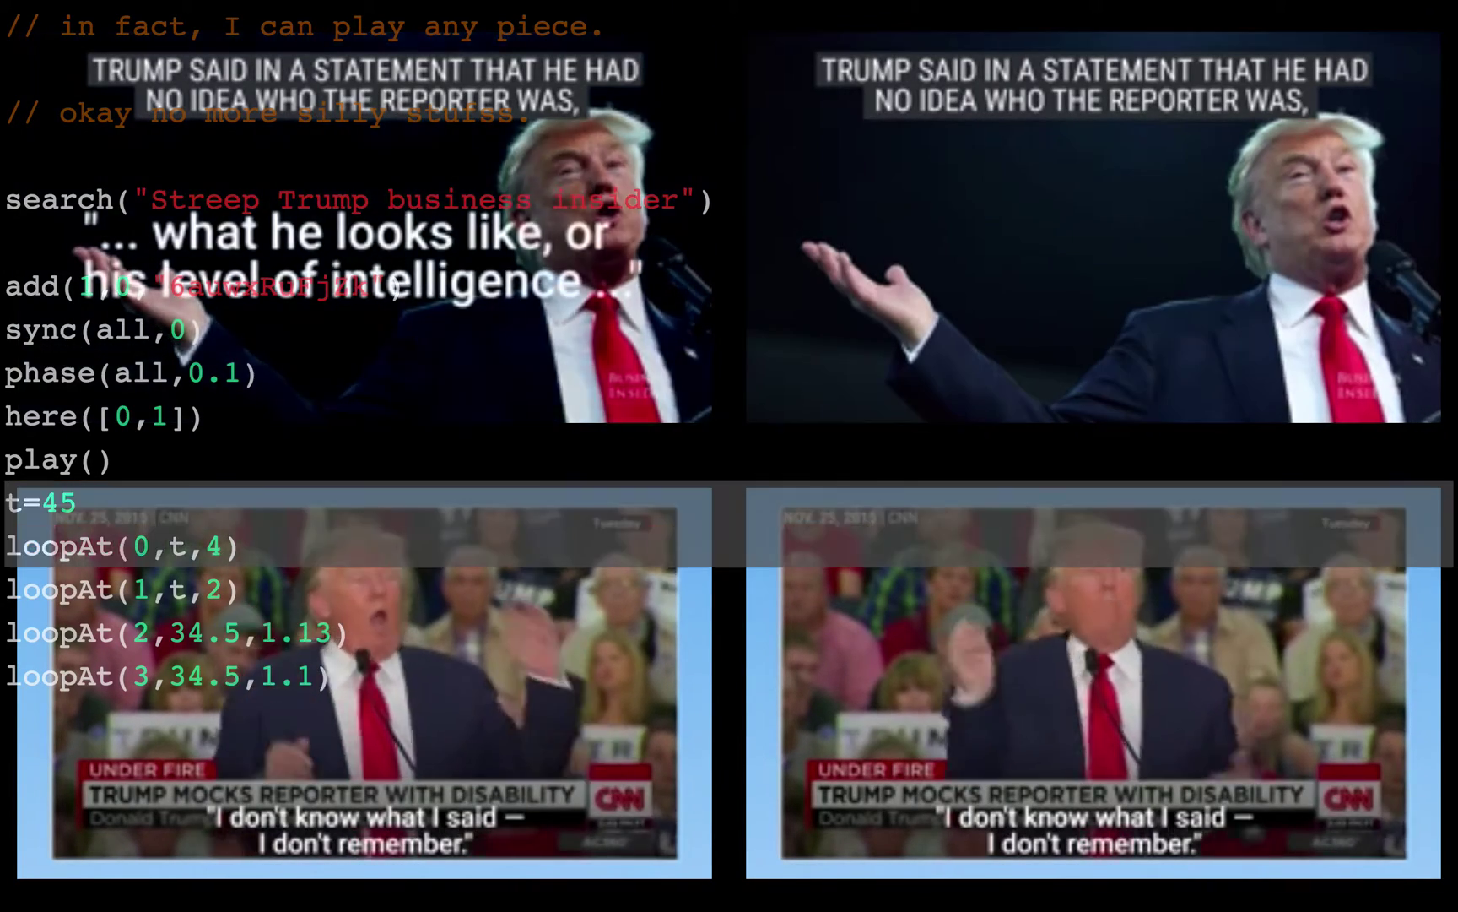
key(shift+Down)
key(shift+Down)
key(ctrl+Return)
Set player 0's loop length to 1 while switching t between 49 and 47
key(Down)
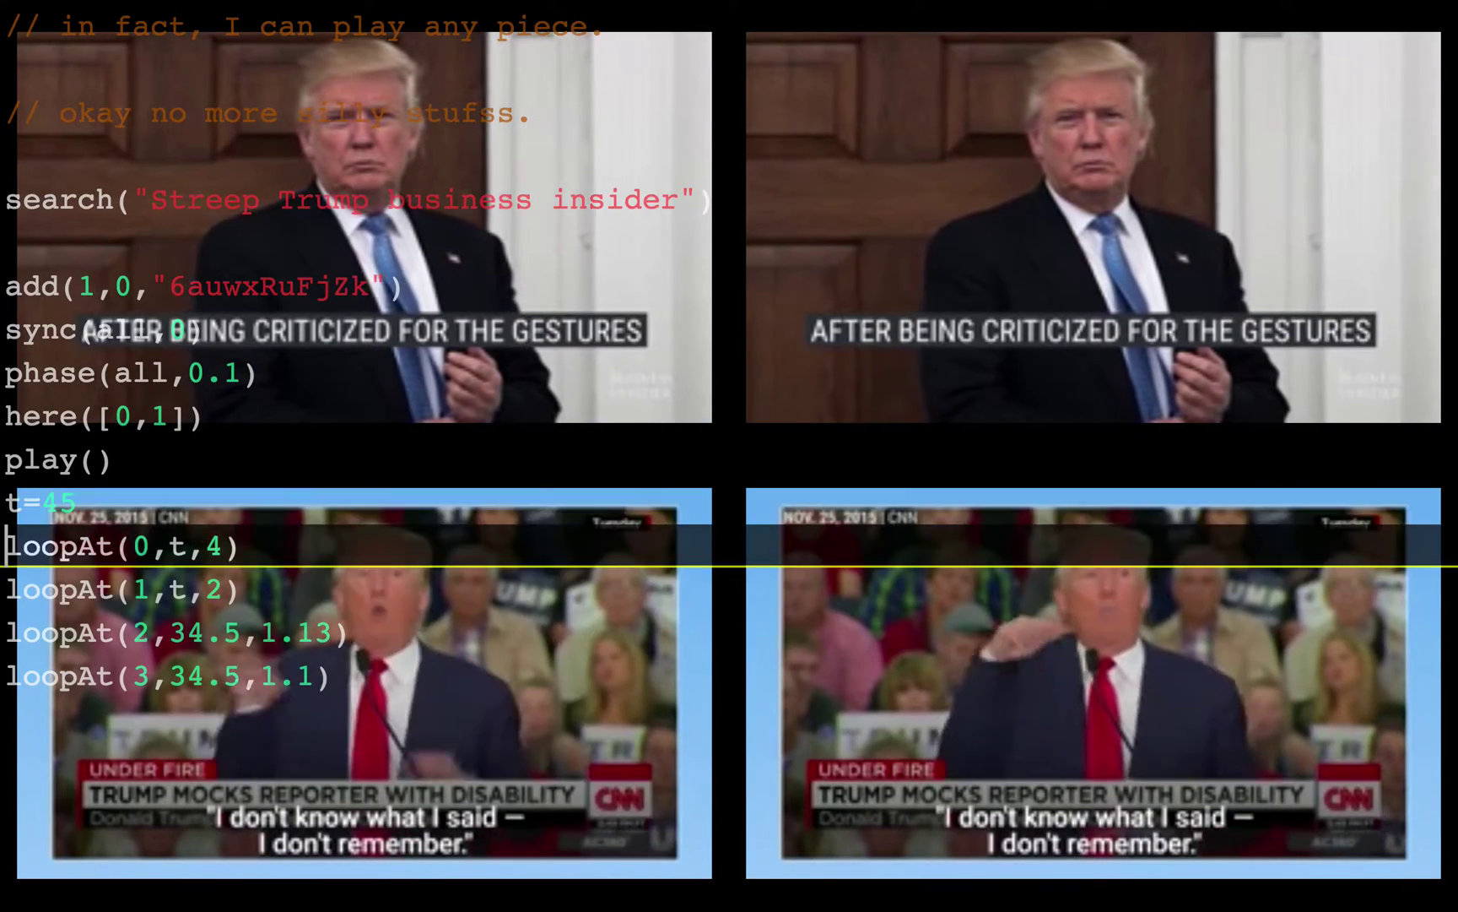
key(Down)
key(Down)
key(Up)
key(Up)
key(Up)
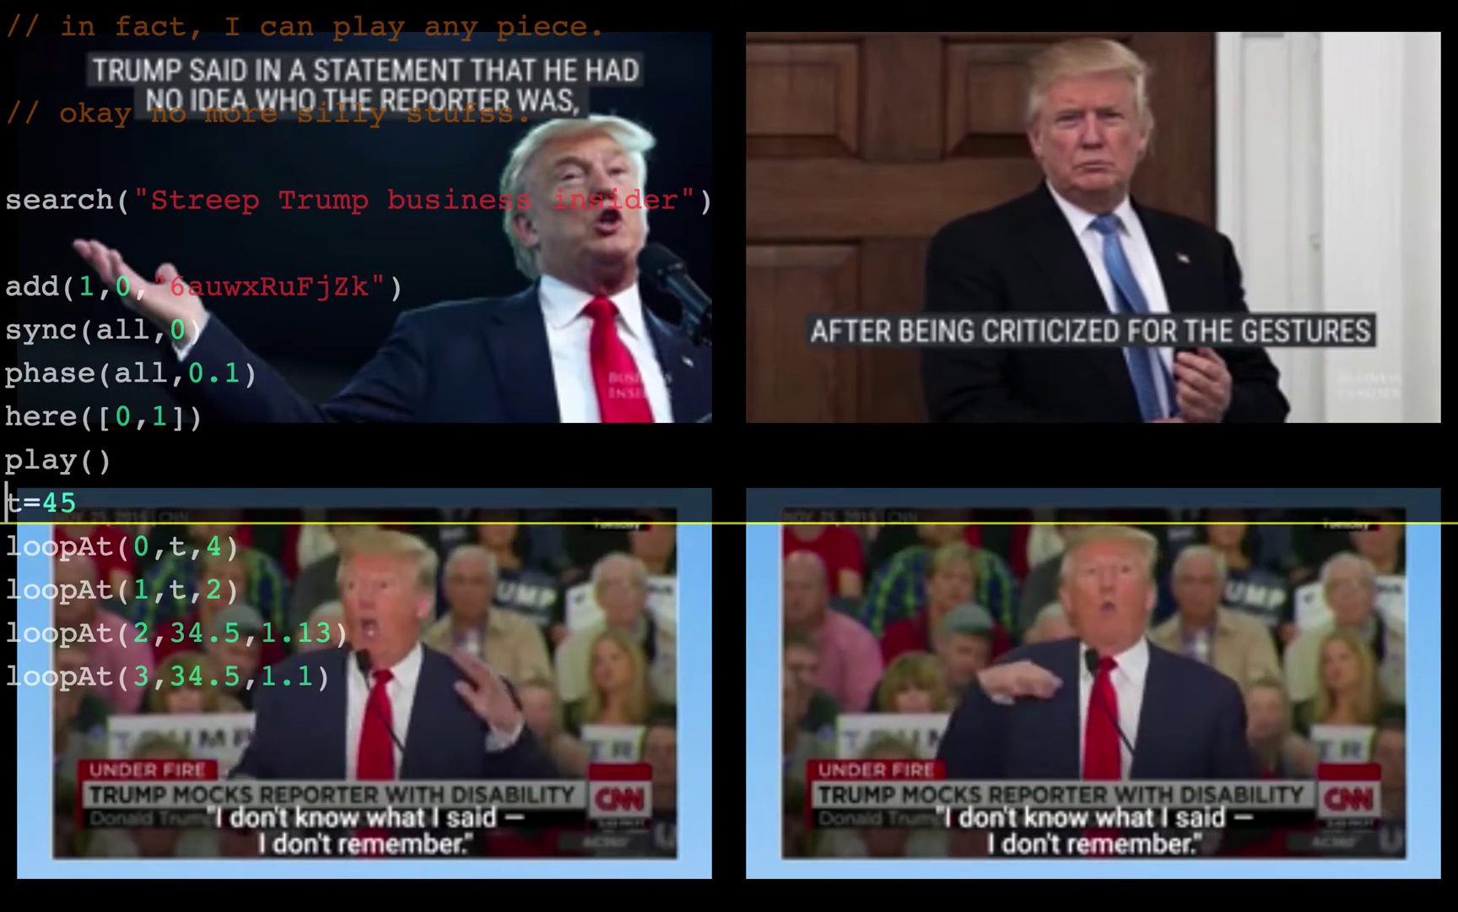
key(End)
key(BackSpace)
text(9)
key(ctrl+Return)
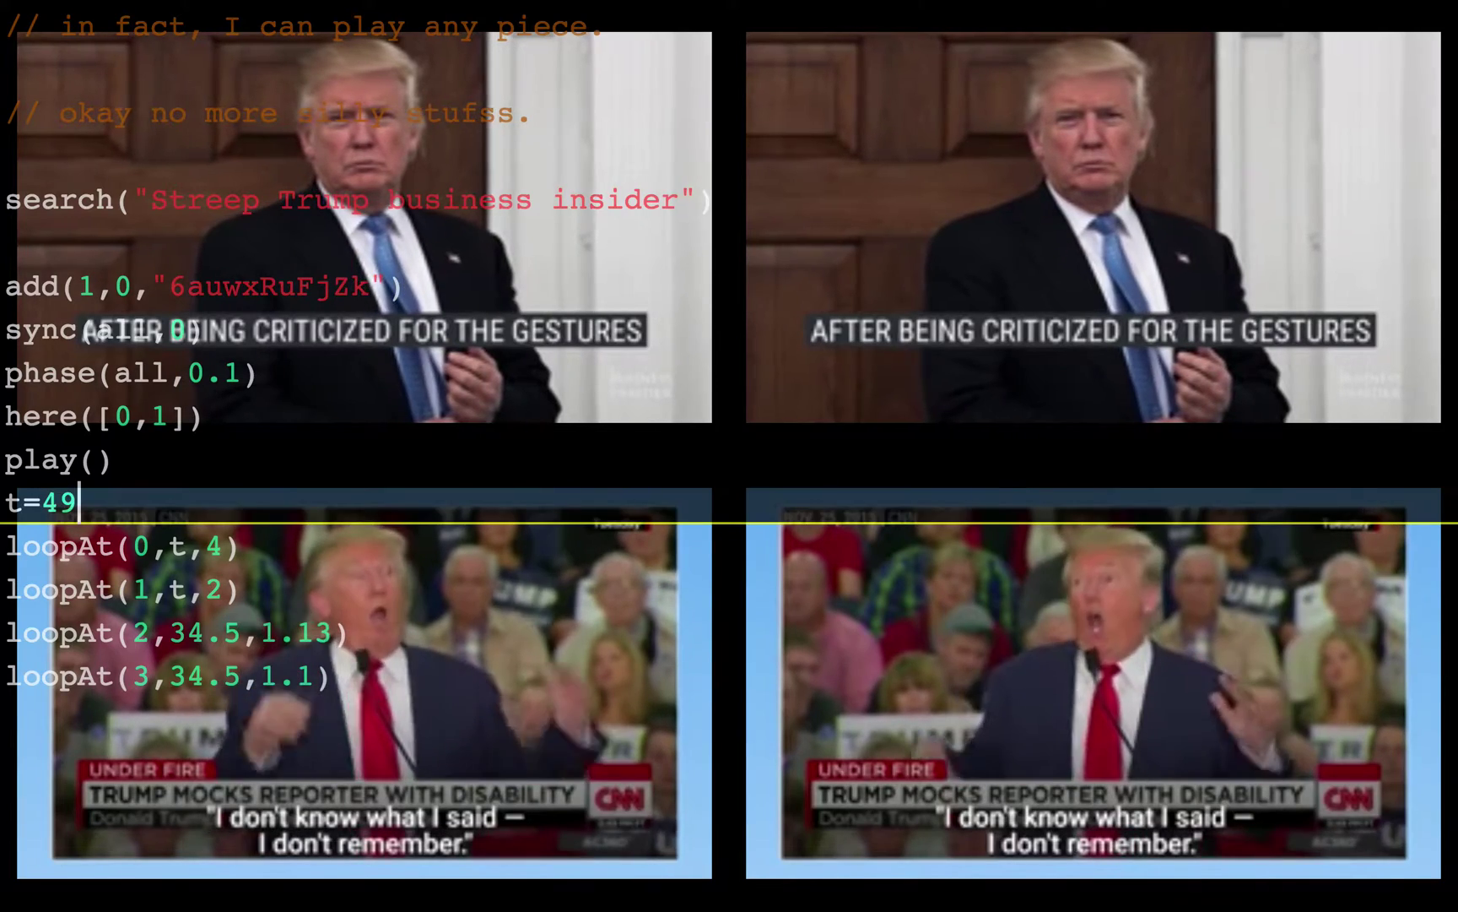
key(Down)
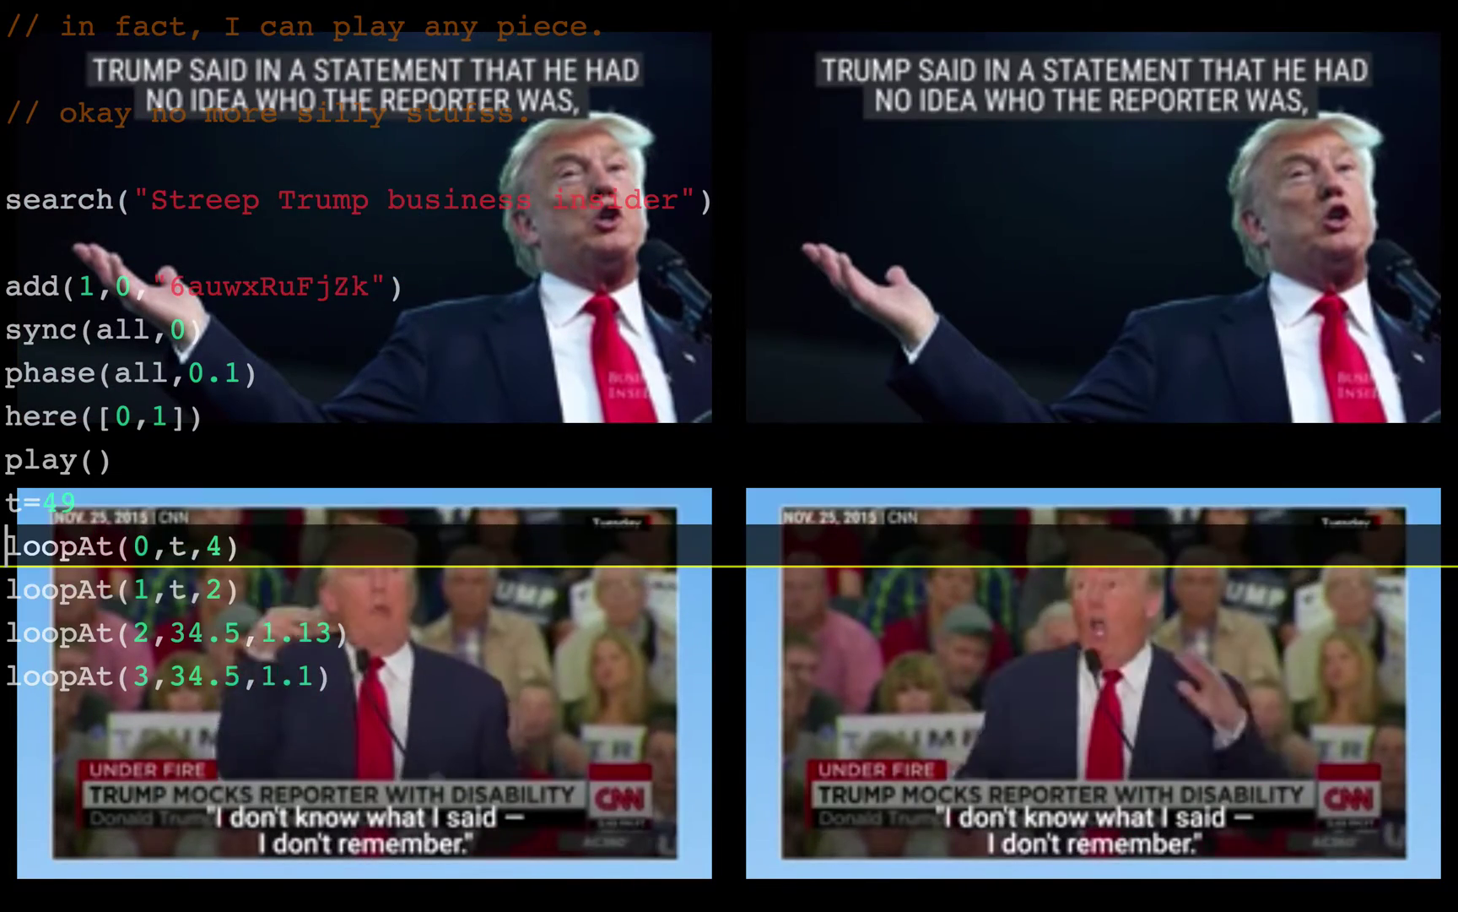
key(BackSpace)
text(1)
key(ctrl+Return)
key(Up)
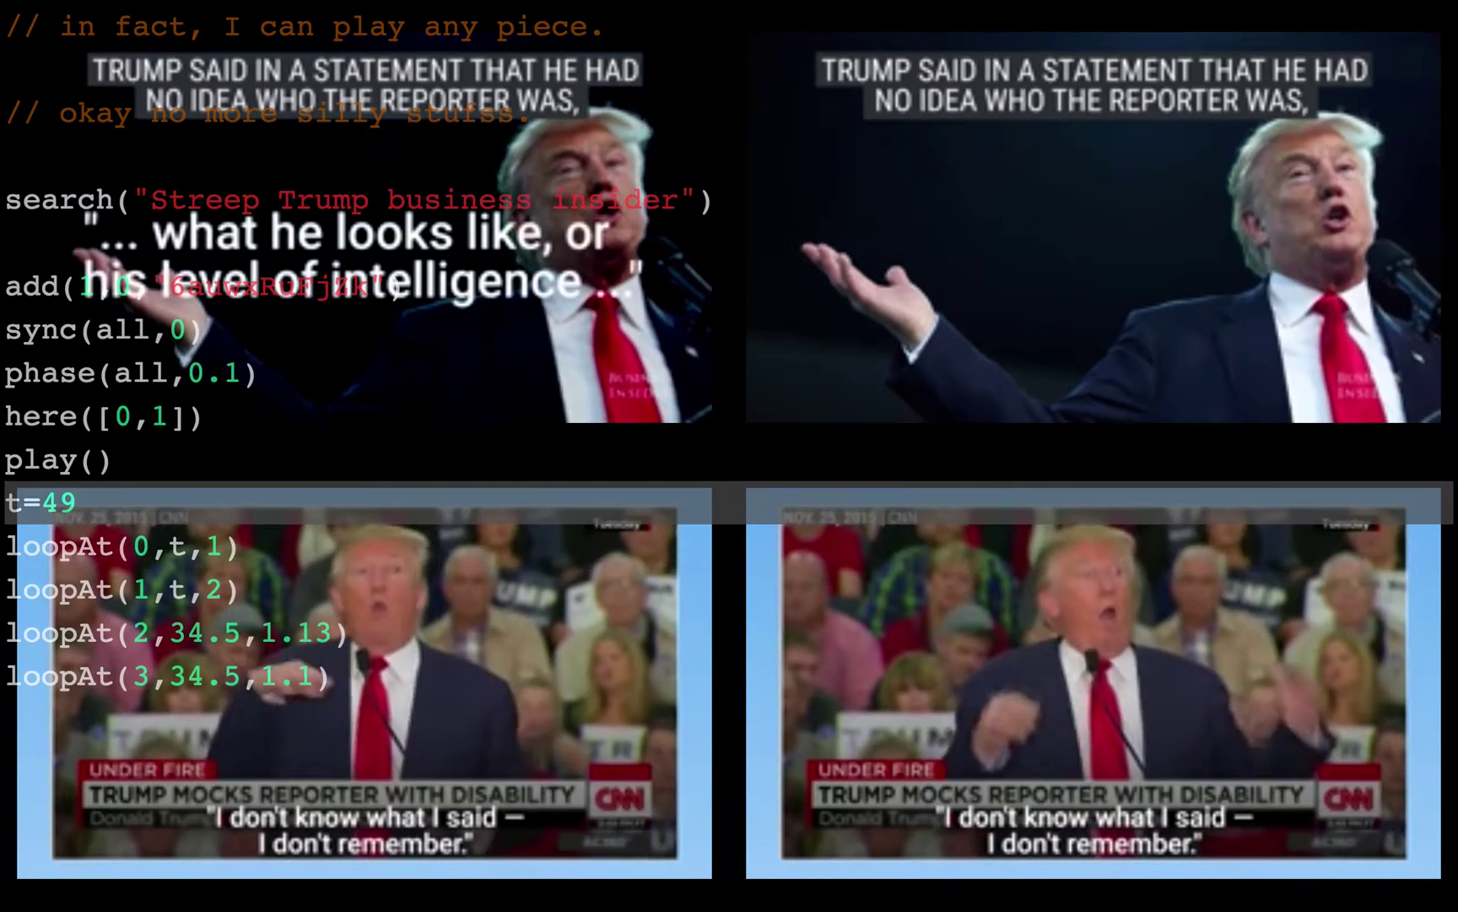
key(BackSpace)
text(7)
key(ctrl+Return)
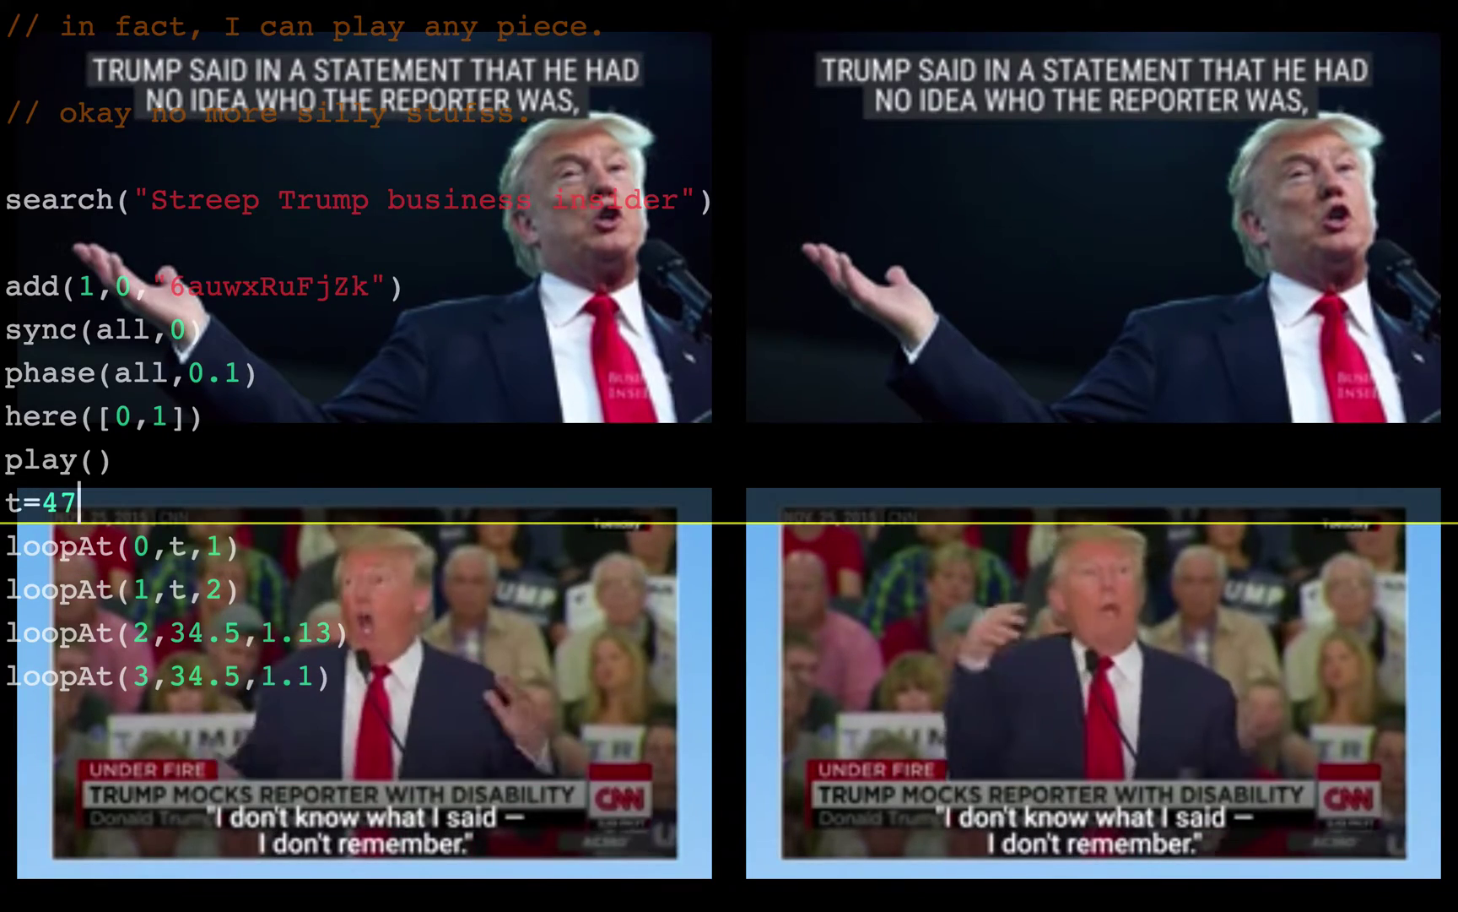
Change player 1's loop length to 0.5 and run the t and loop lines
key(shift+Down)
key(shift+Down)
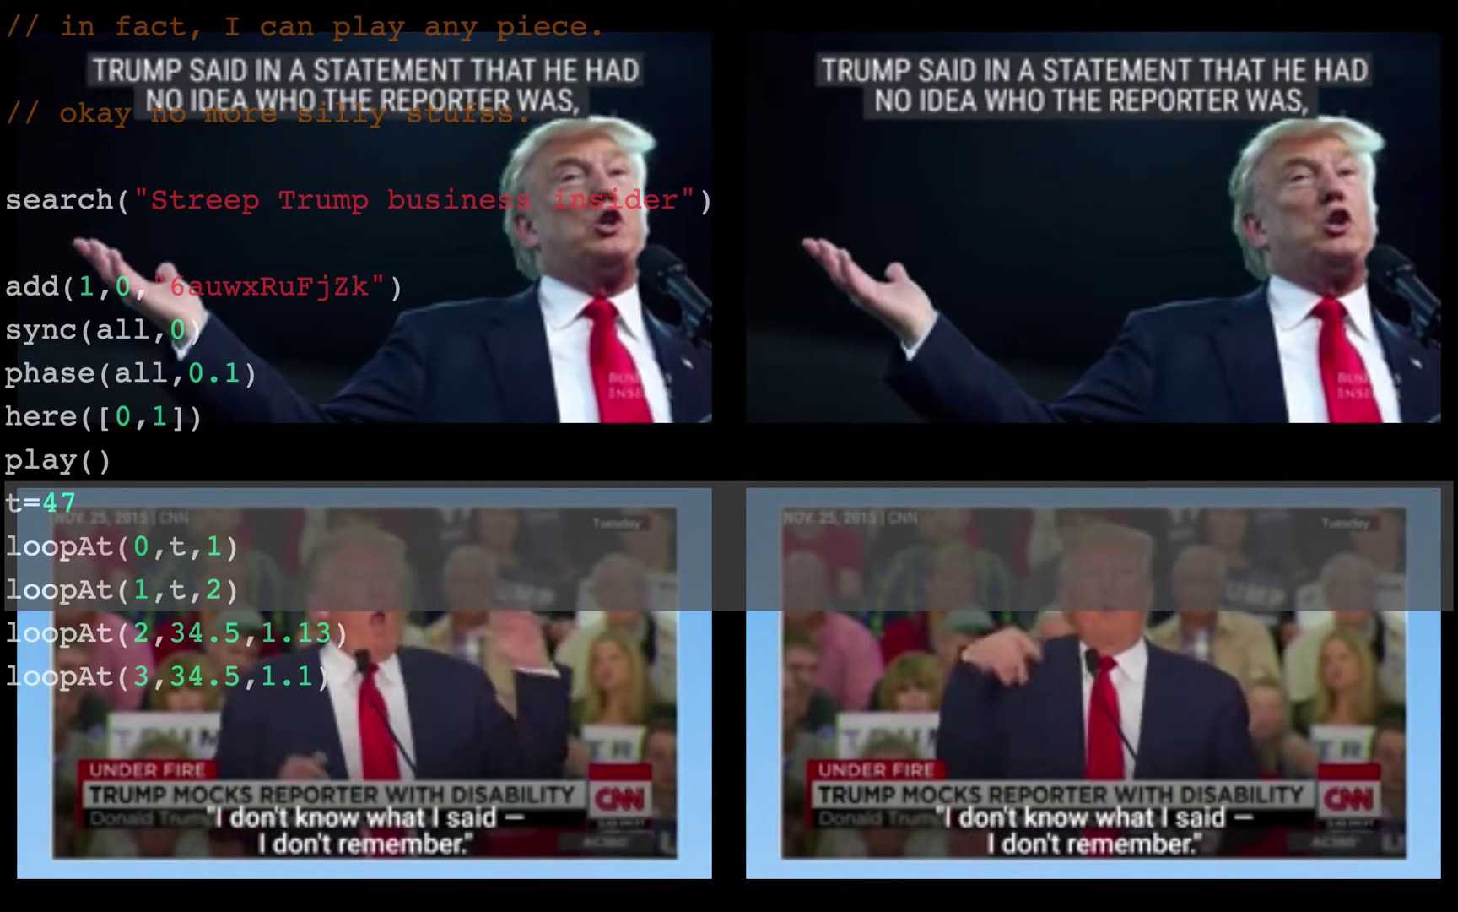
key(Left)
key(shift+Down)
key(Down)
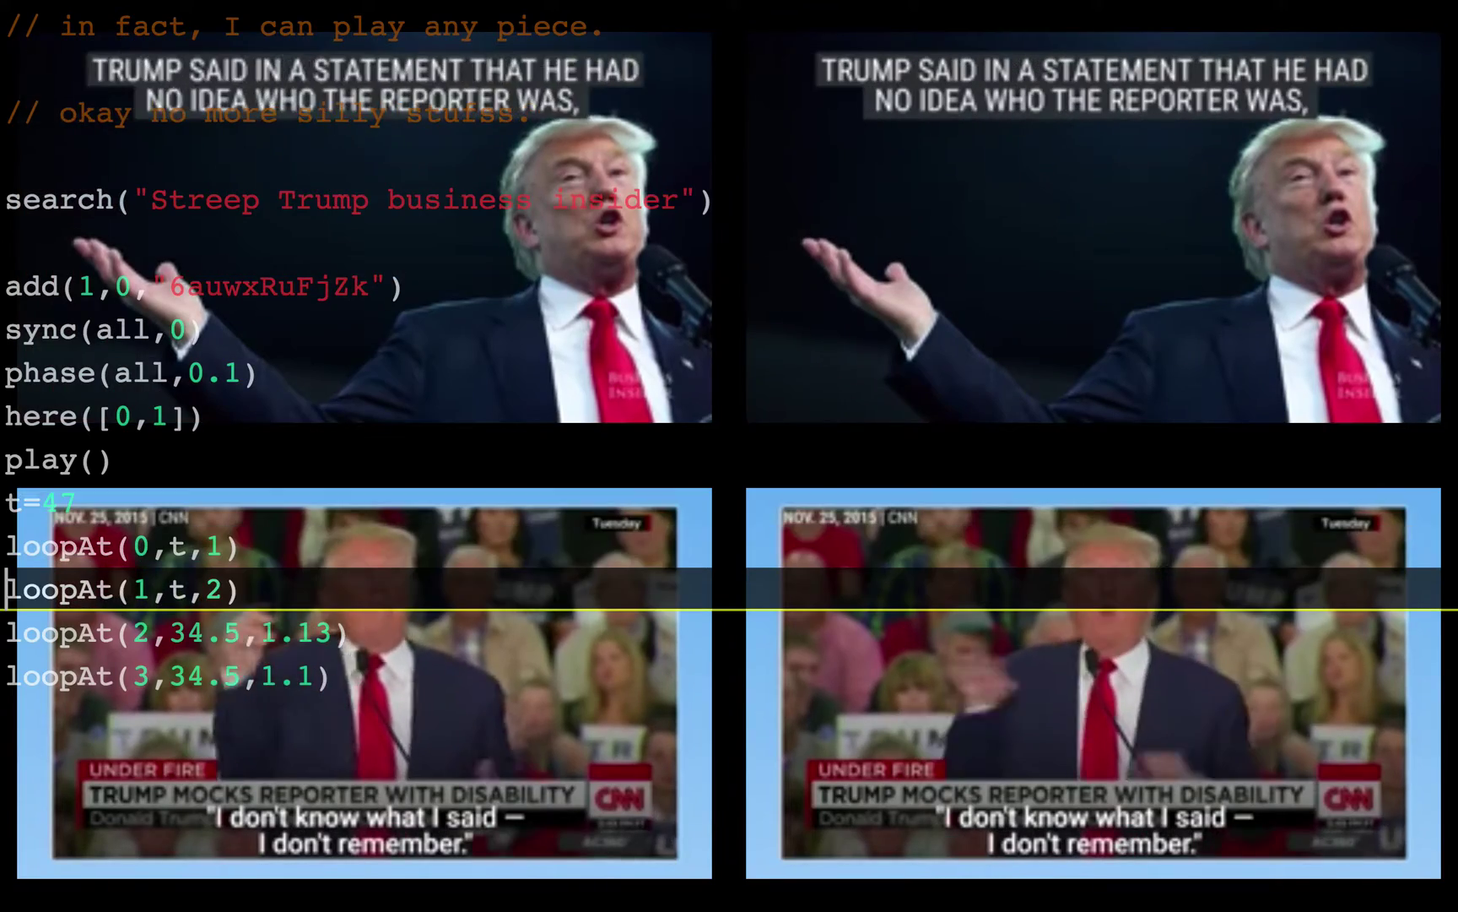
text(0.5)
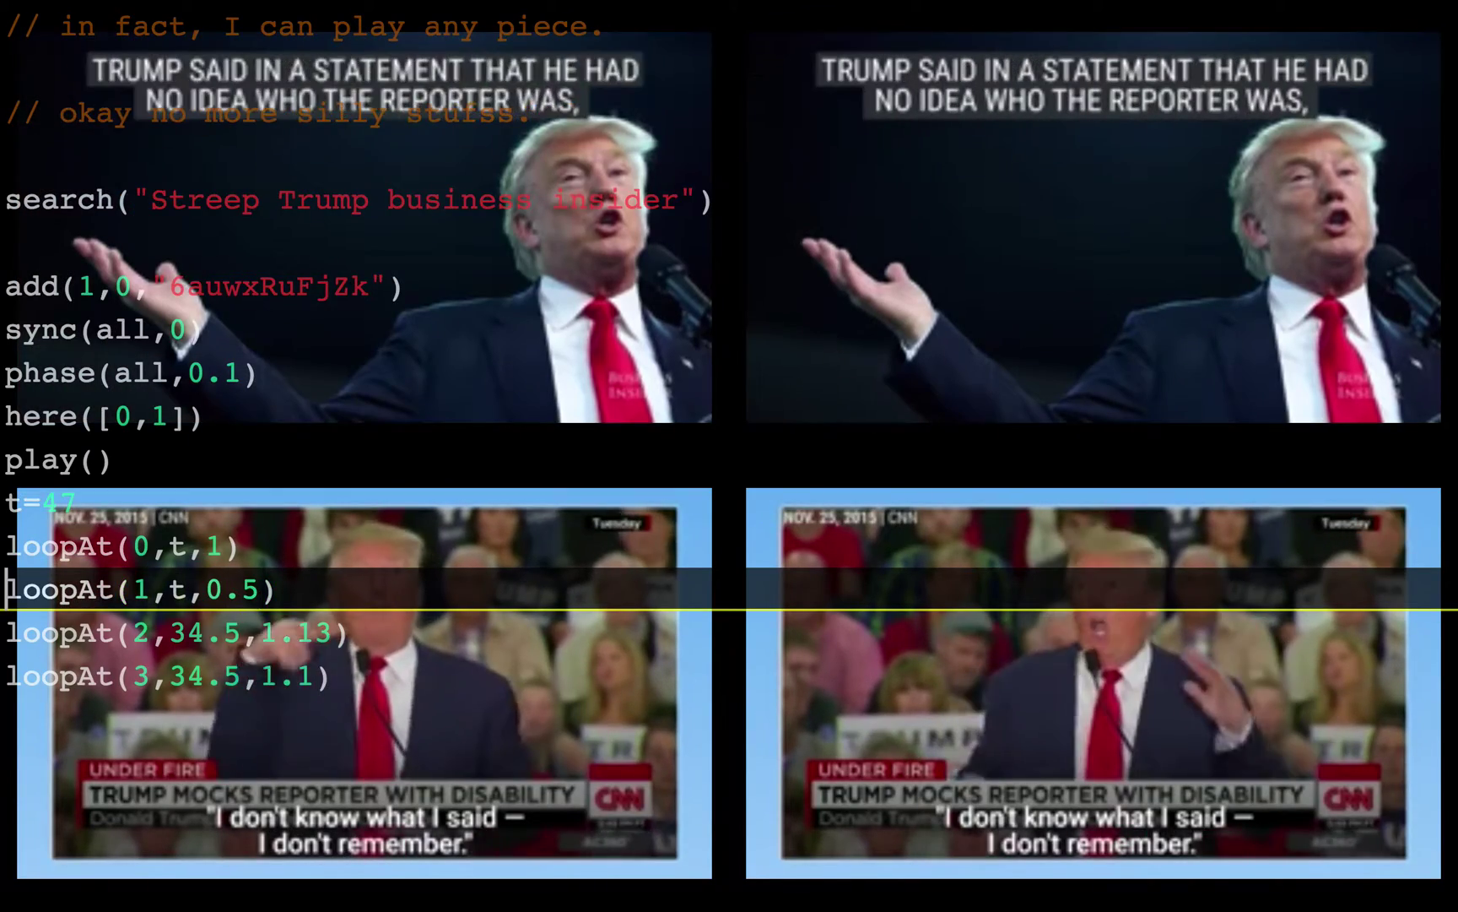
key(shift+Up)
key(shift+Up)
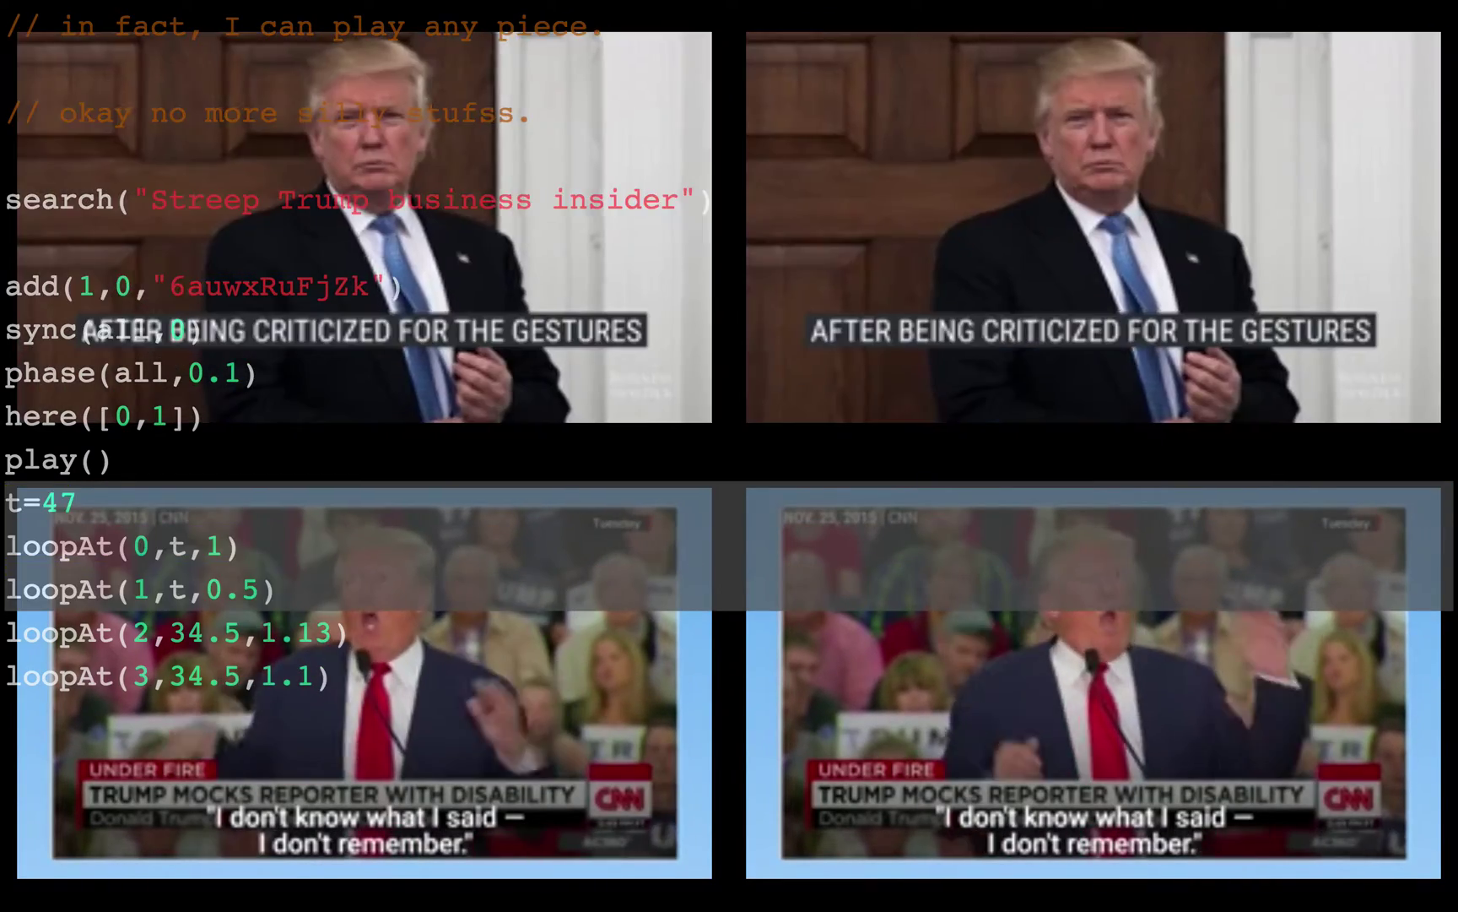
key(Left)
Set t back to 49, run the loop lines, then delete the t=49 line
key(Down)
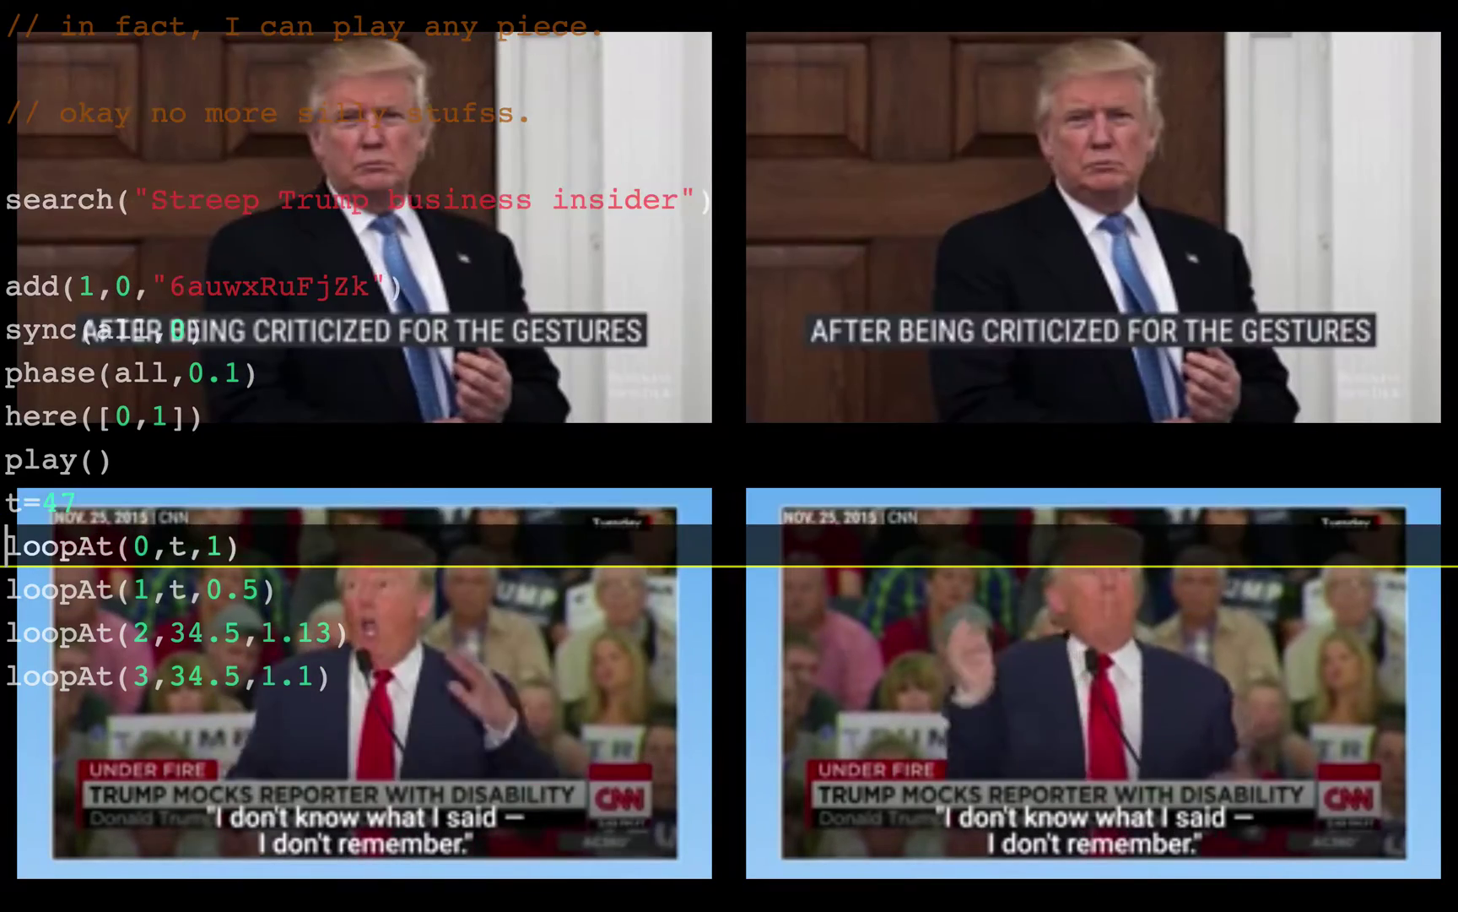
key(Up)
key(End)
key(BackSpace)
text(9)
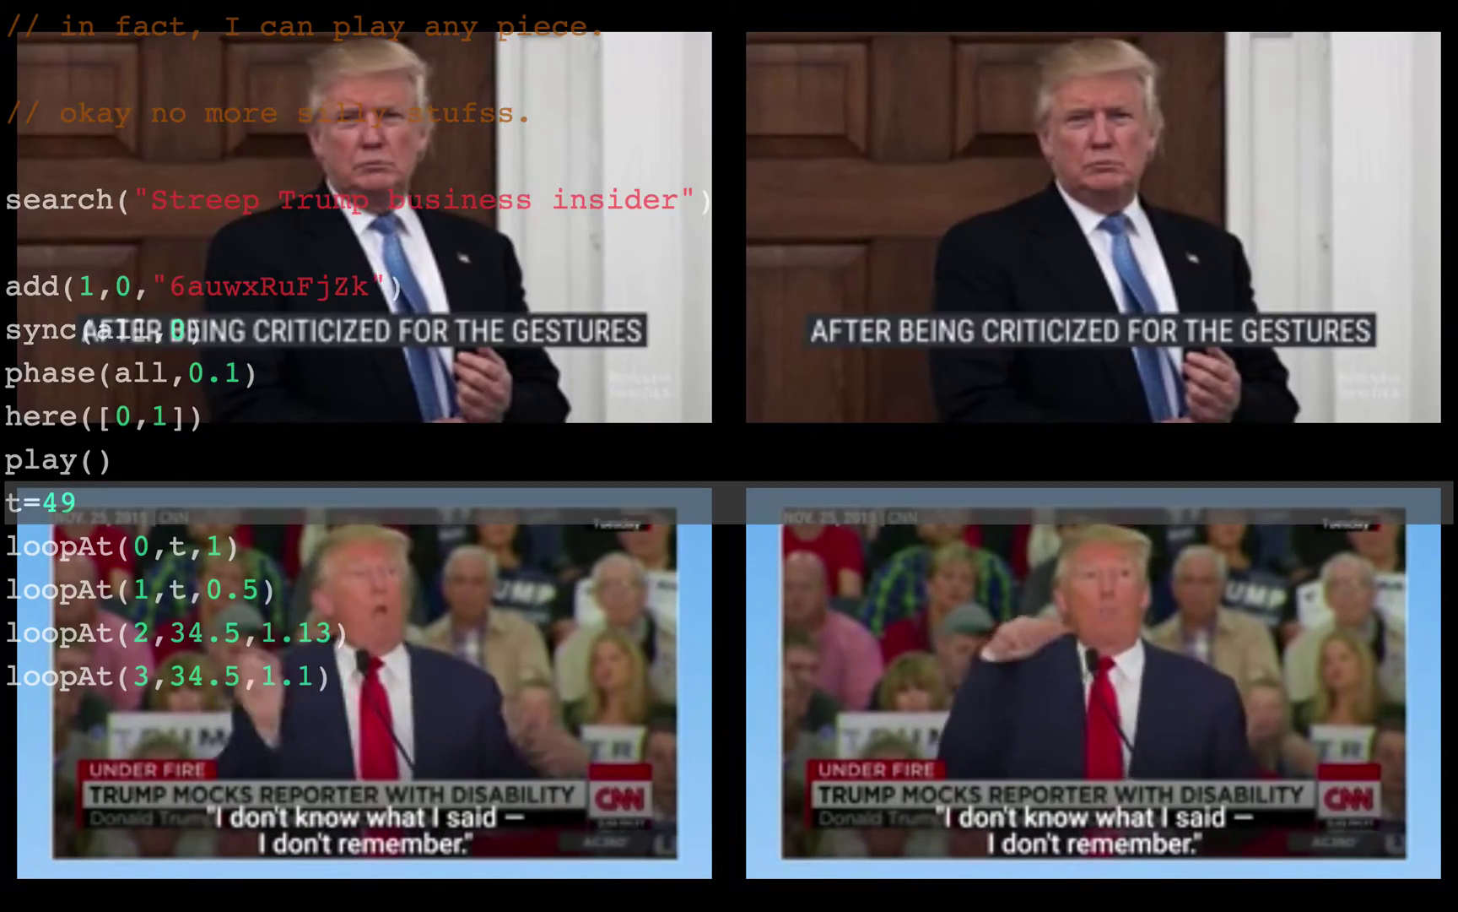
key(shift+Down)
key(shift+Down)
key(shift+Return)
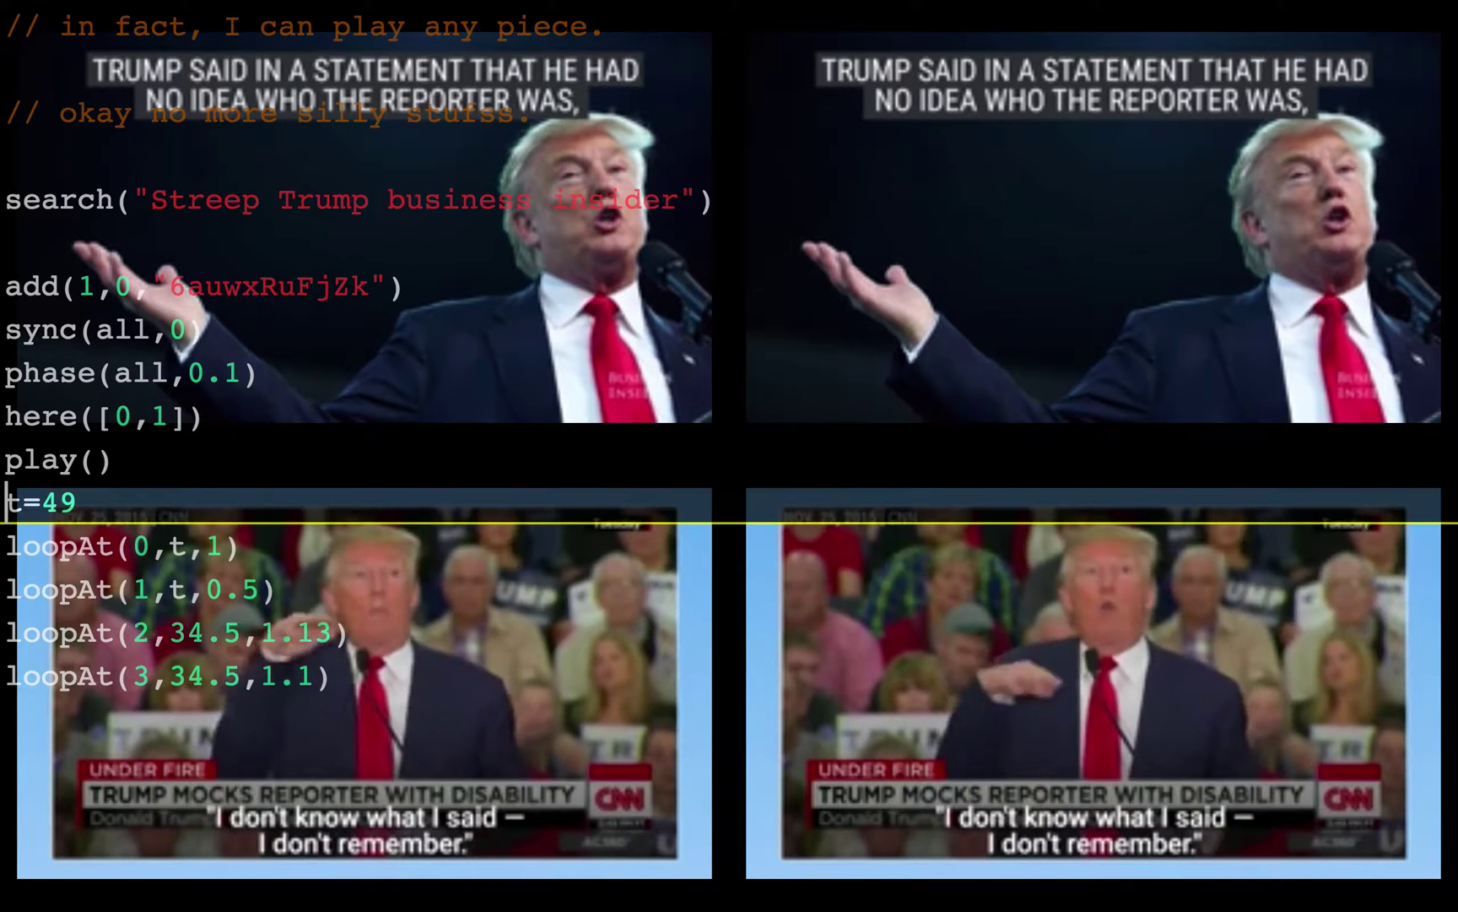
key(shift+Down)
key(Delete)
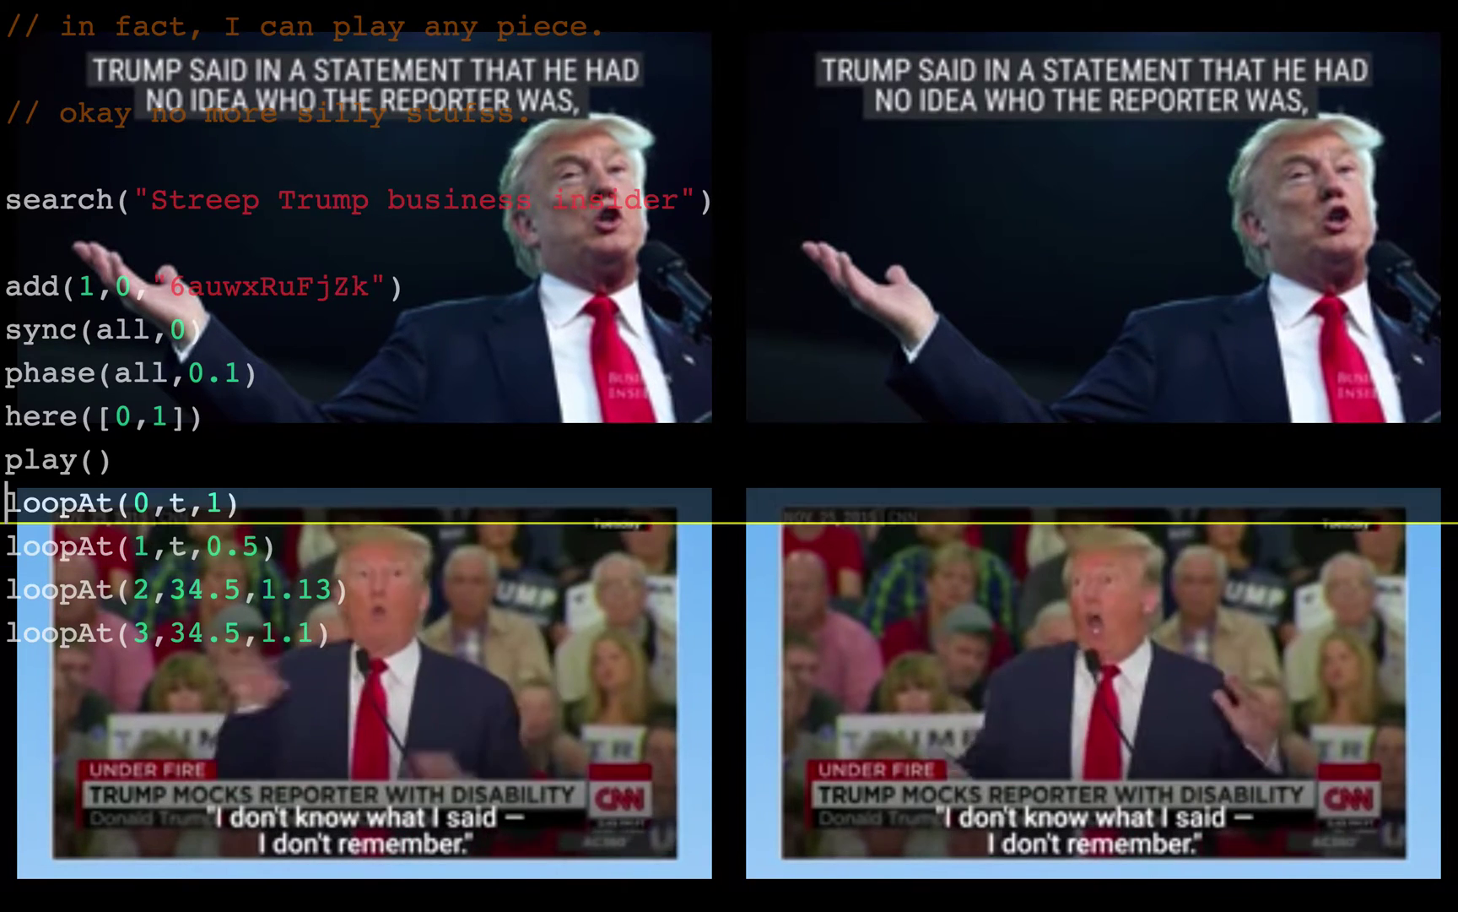
Start both top loops at 31 seconds and try loop lengths 4 and 2
key(shift+Return)
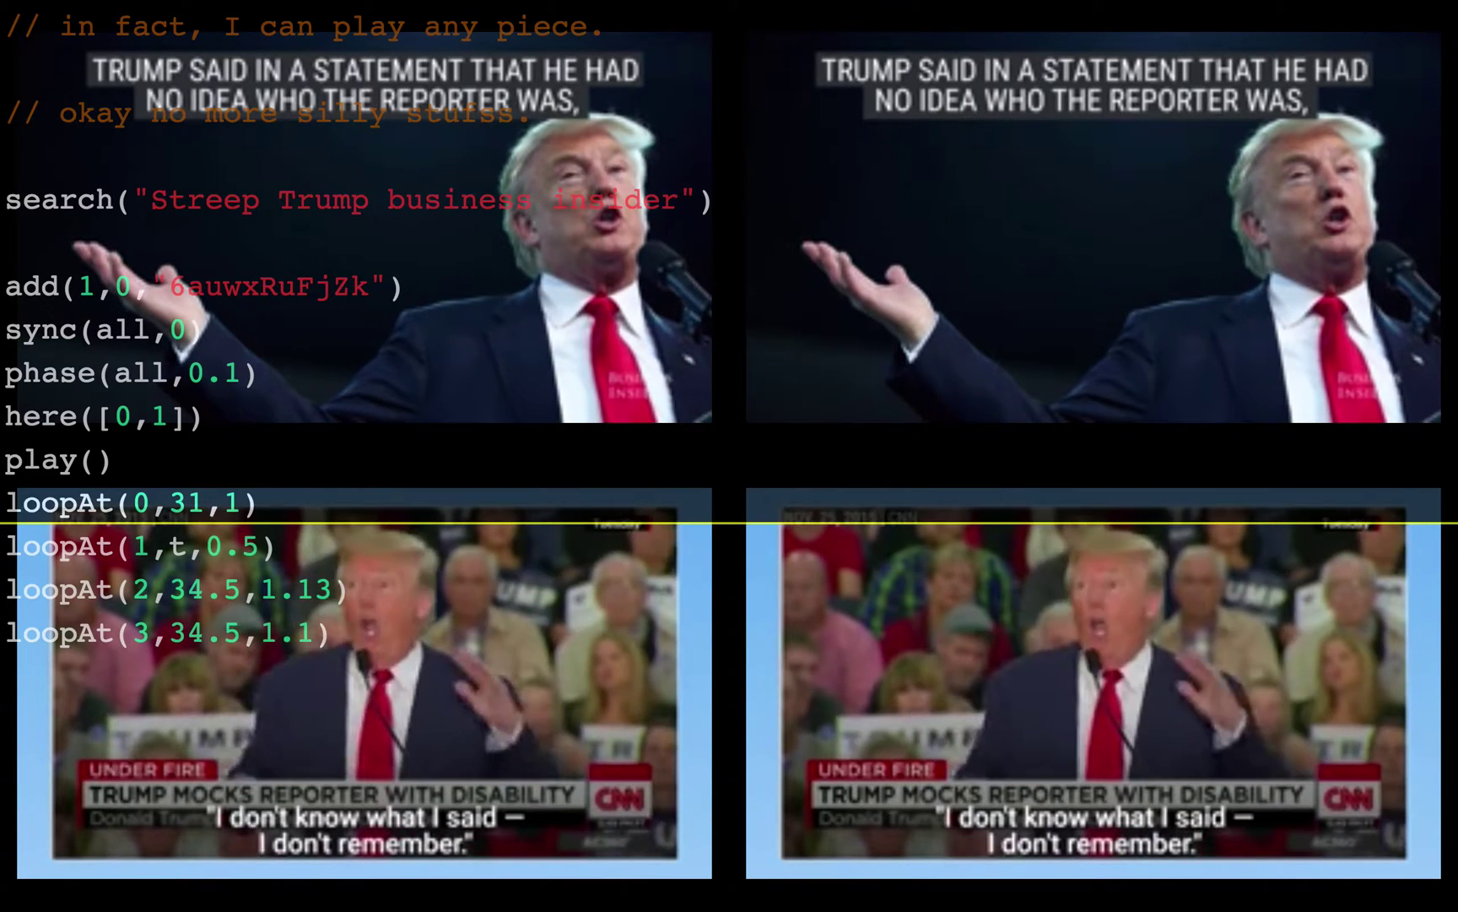
key(Left)
key(BackSpace)
text(4)
key(shift+Return)
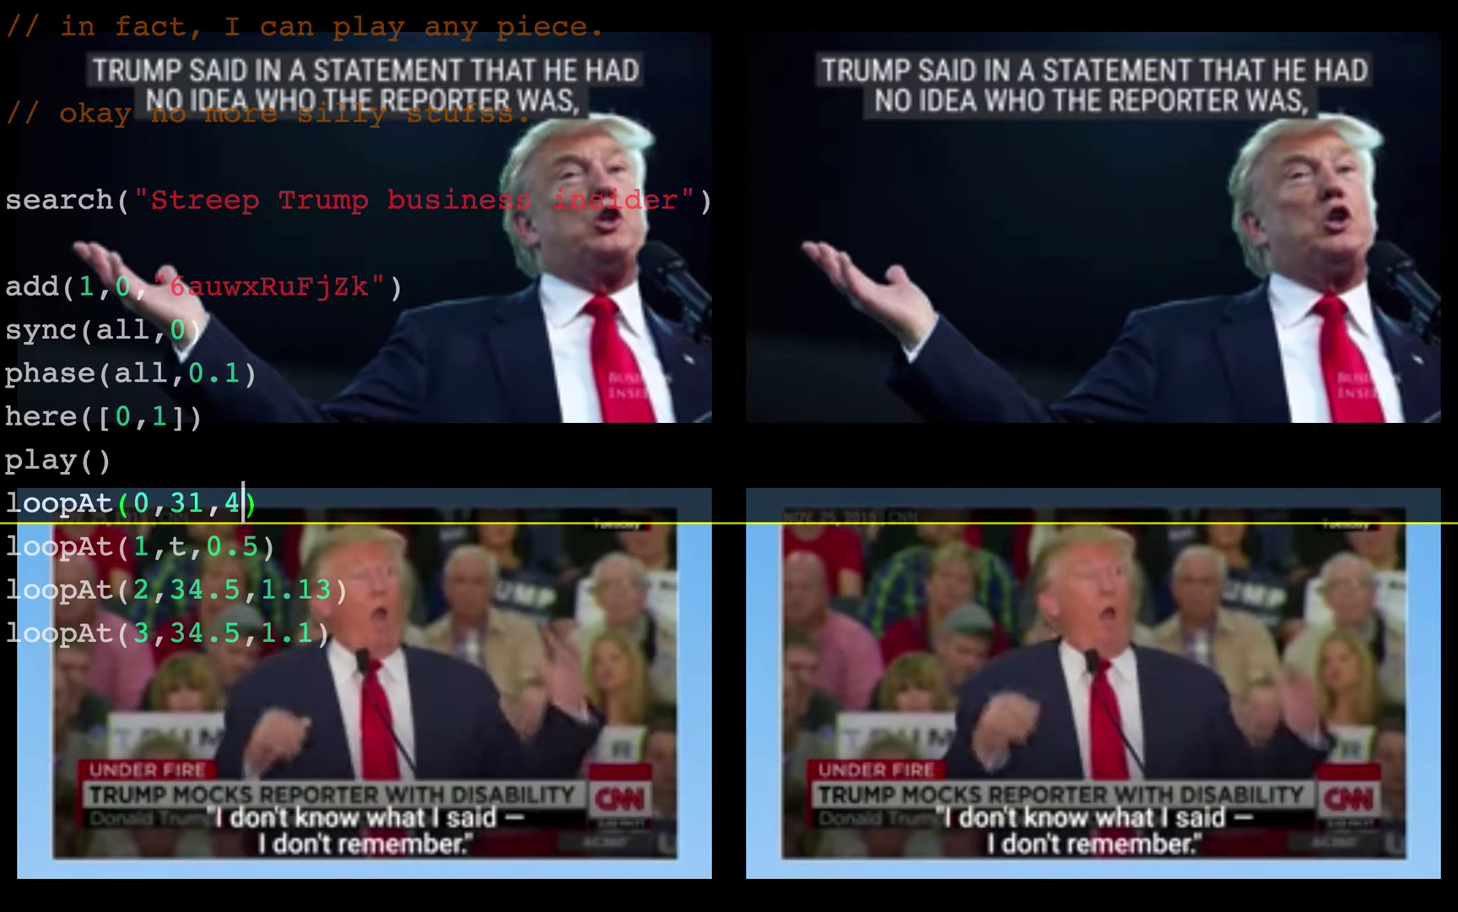
key(shift+Return)
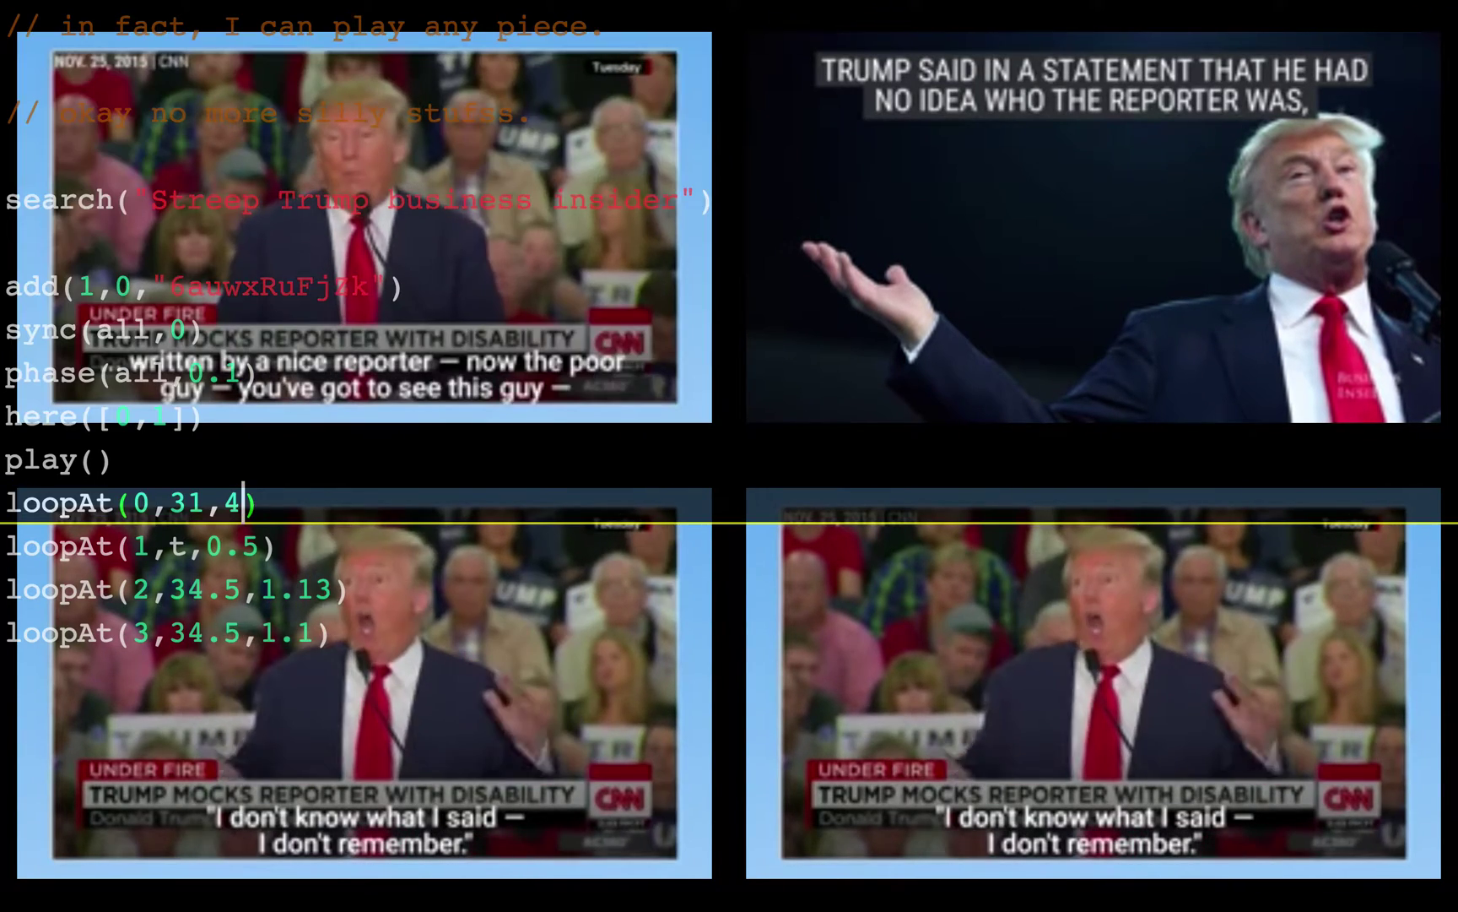
key(Down)
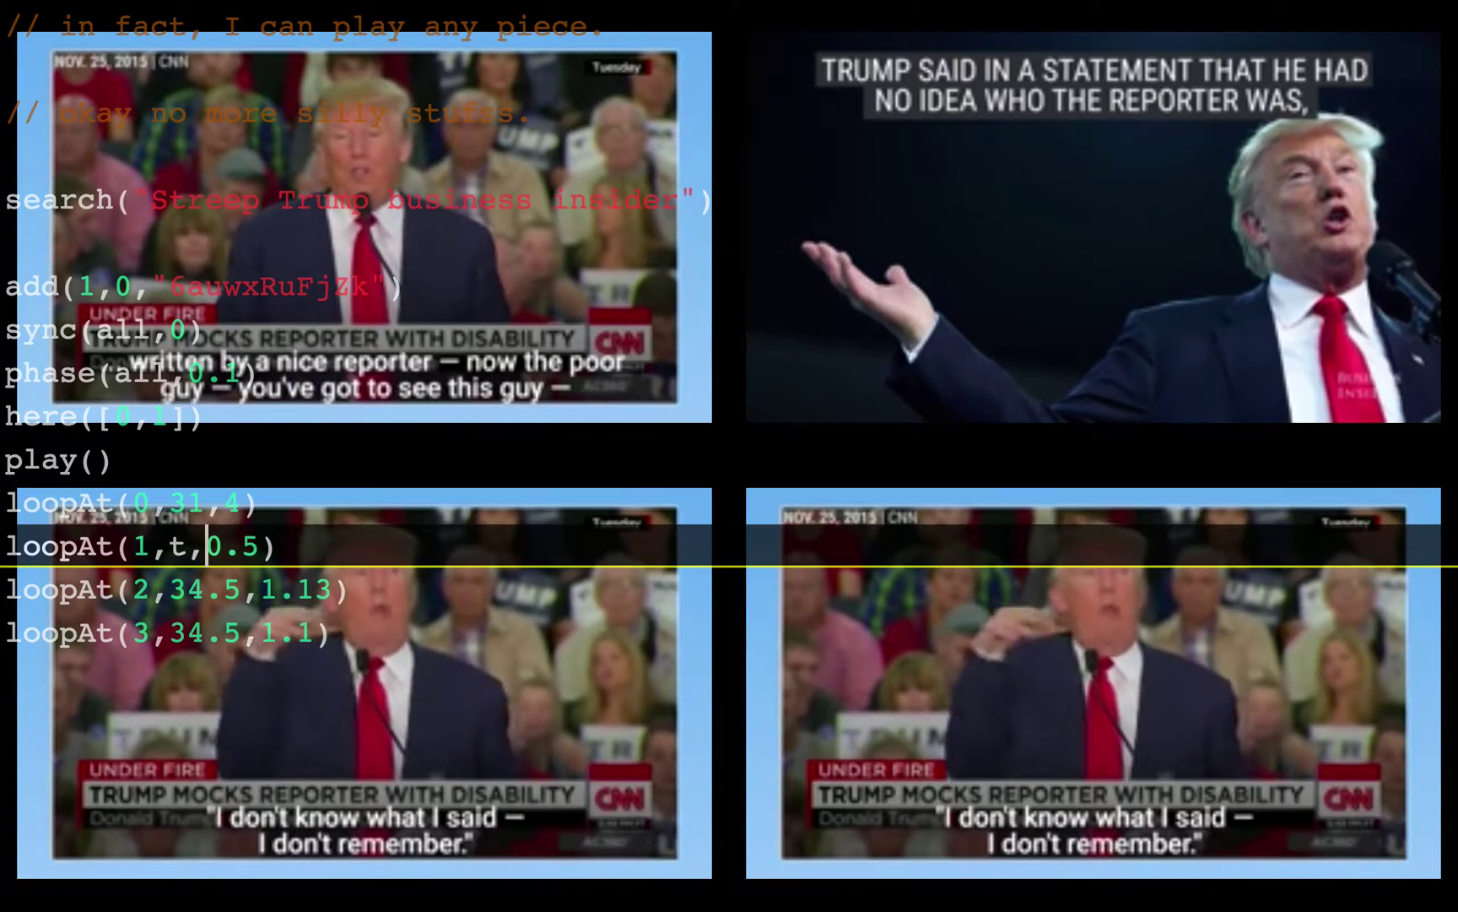
key(shift+Return)
key(shift+Return)
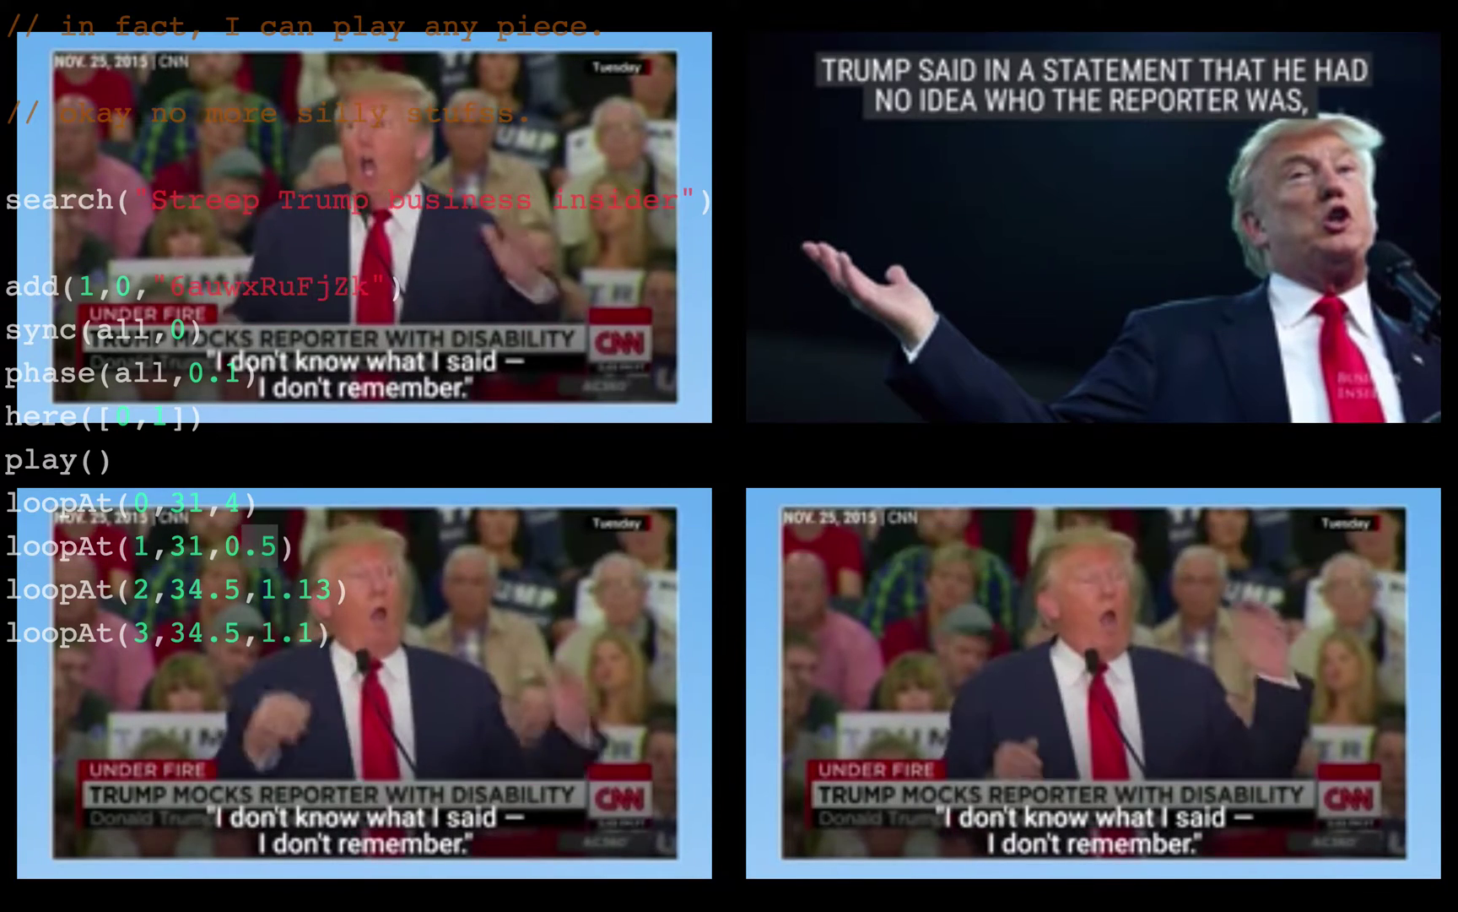
text(2)
key(shift+Return)
key(shift+Up)
key(shift+Return)
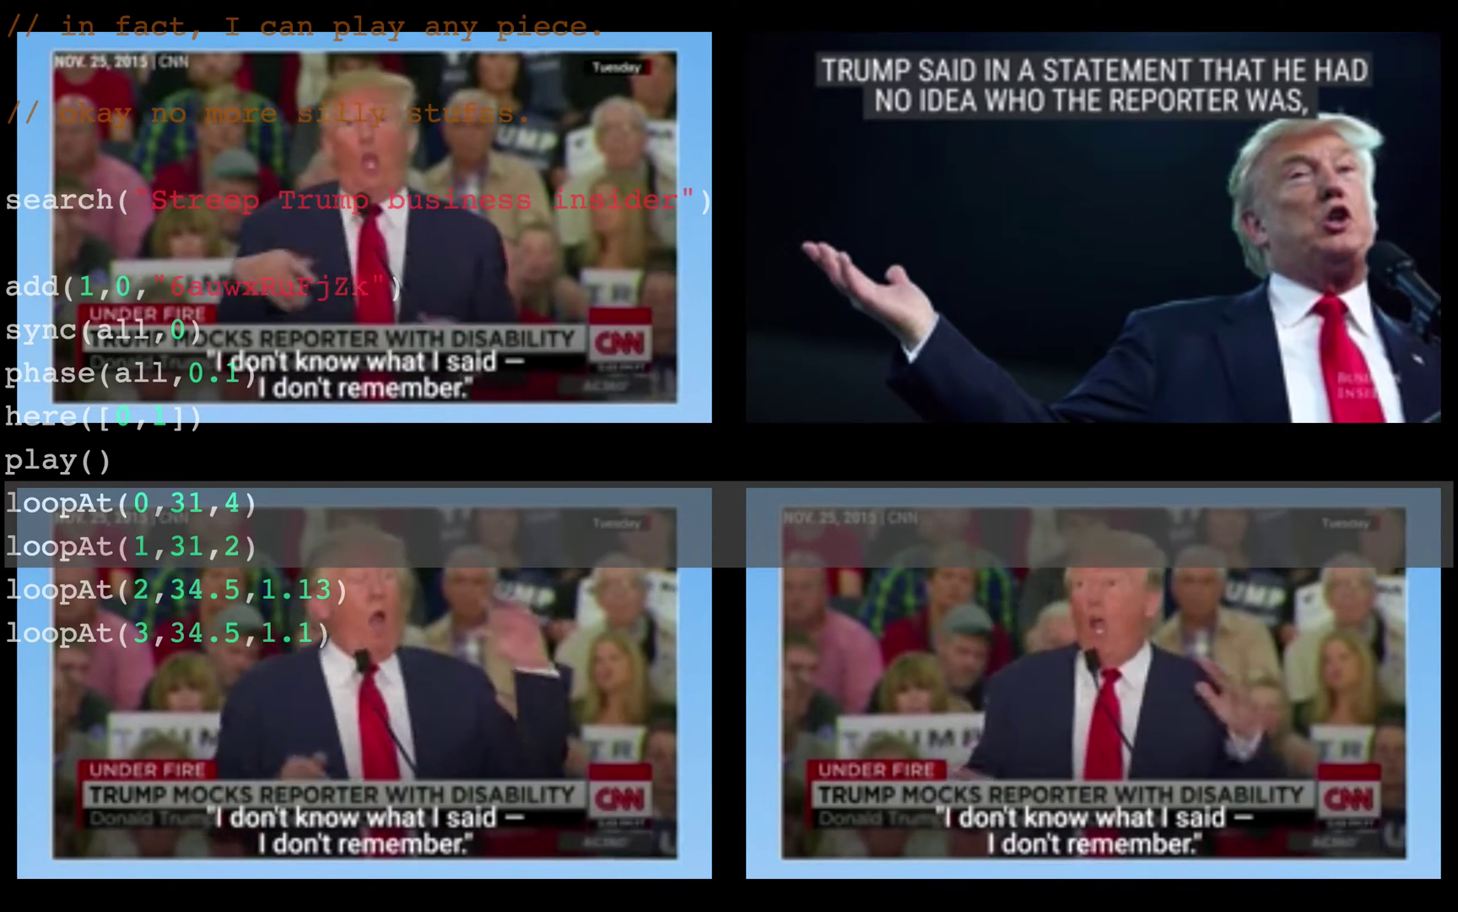
key(shift+Return)
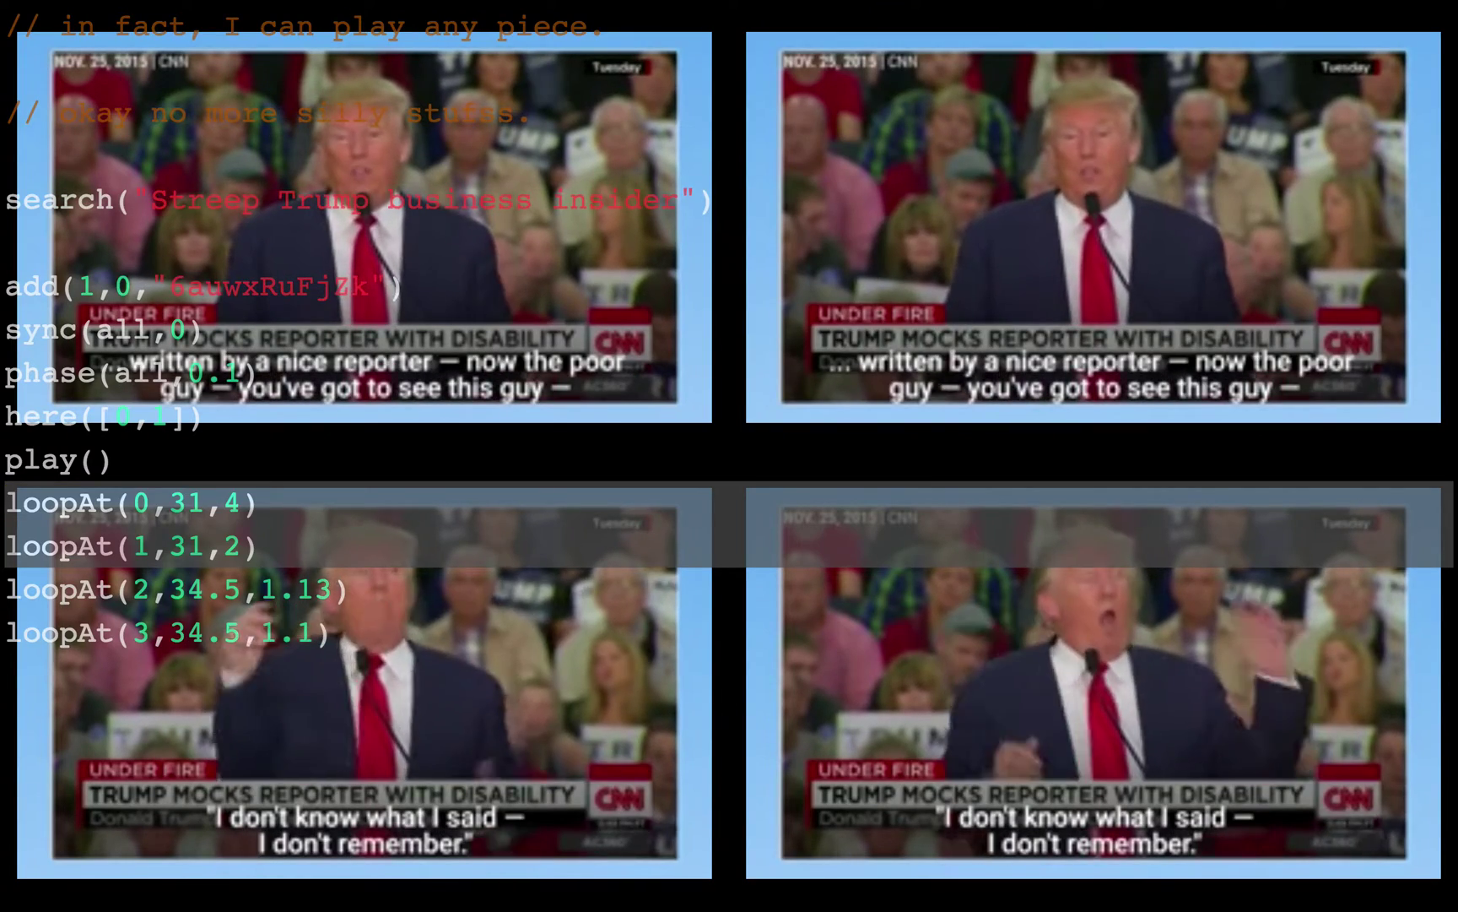
Change the top loop lengths to 1 and 0.5 and re-run them
key(BackSpace)
text(1)
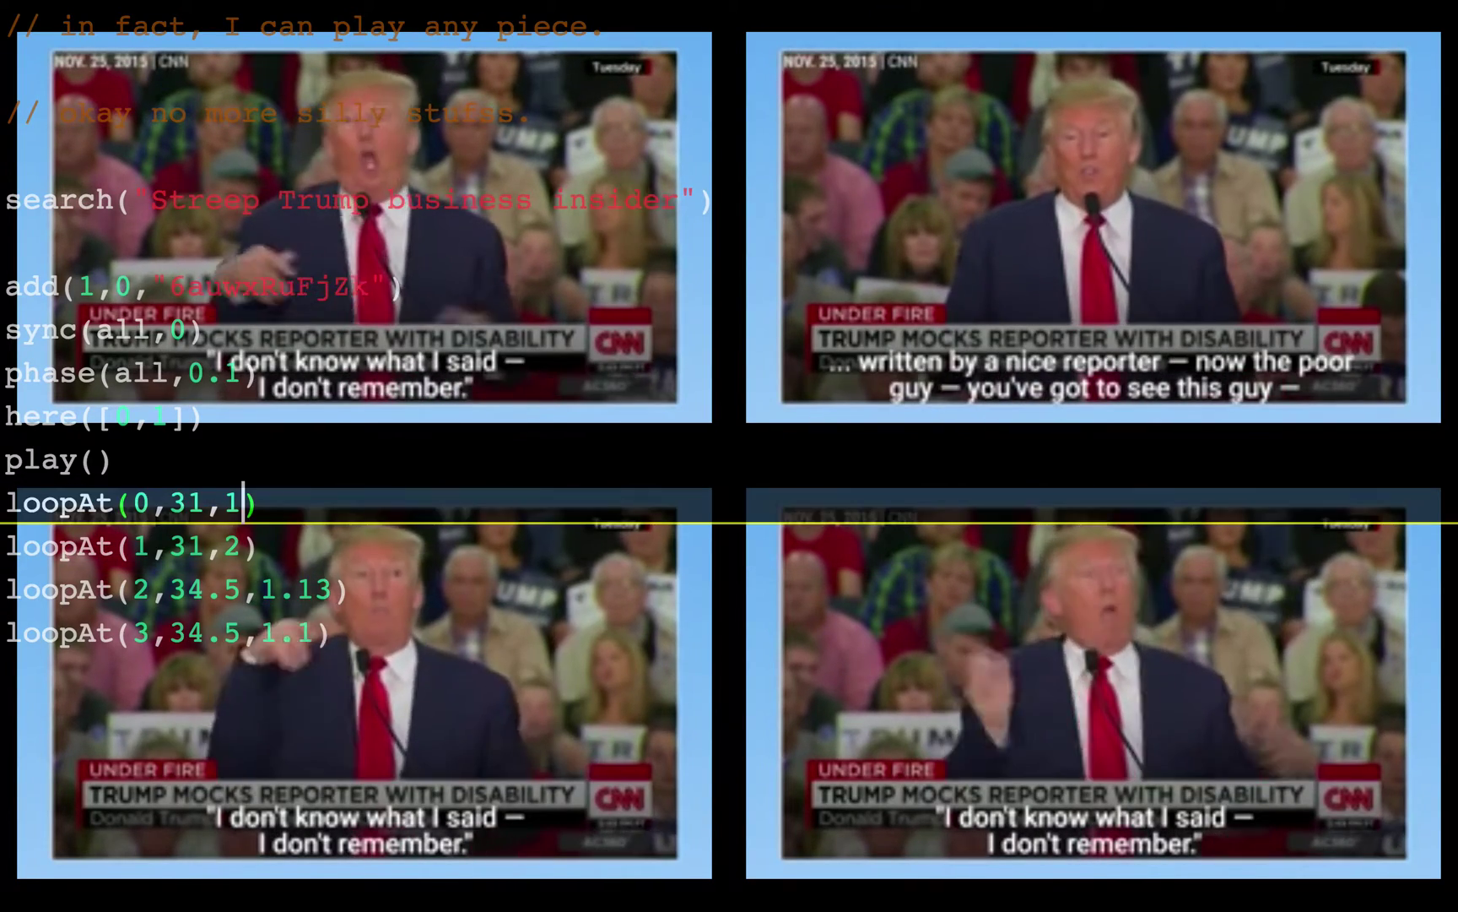
key(shift+Return)
key(shift+Return)
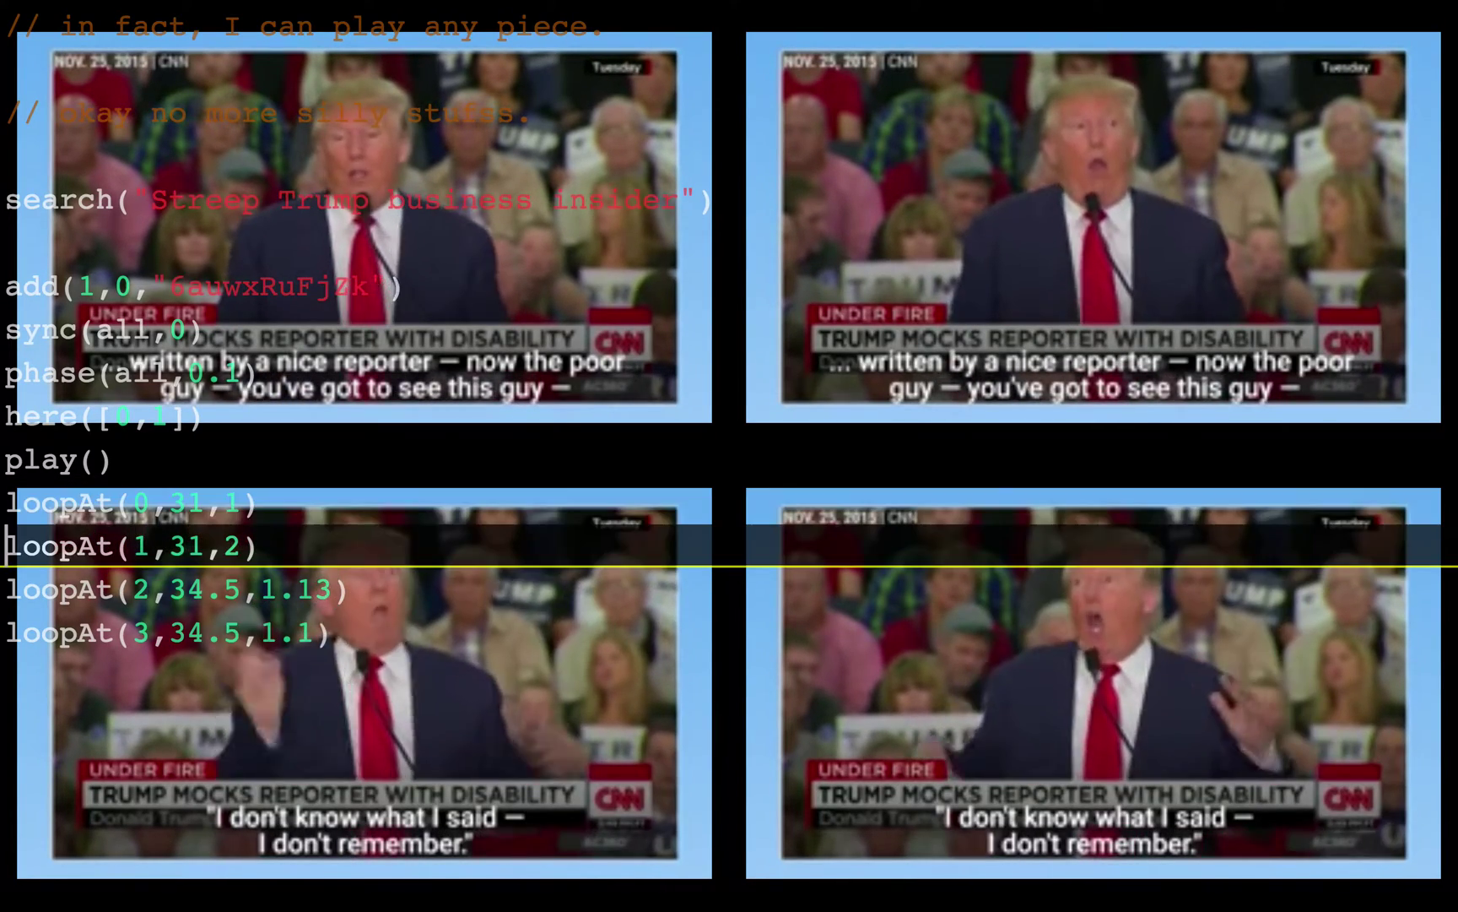
key(Down)
key(End)
key(Left)
key(BackSpace)
text(0)
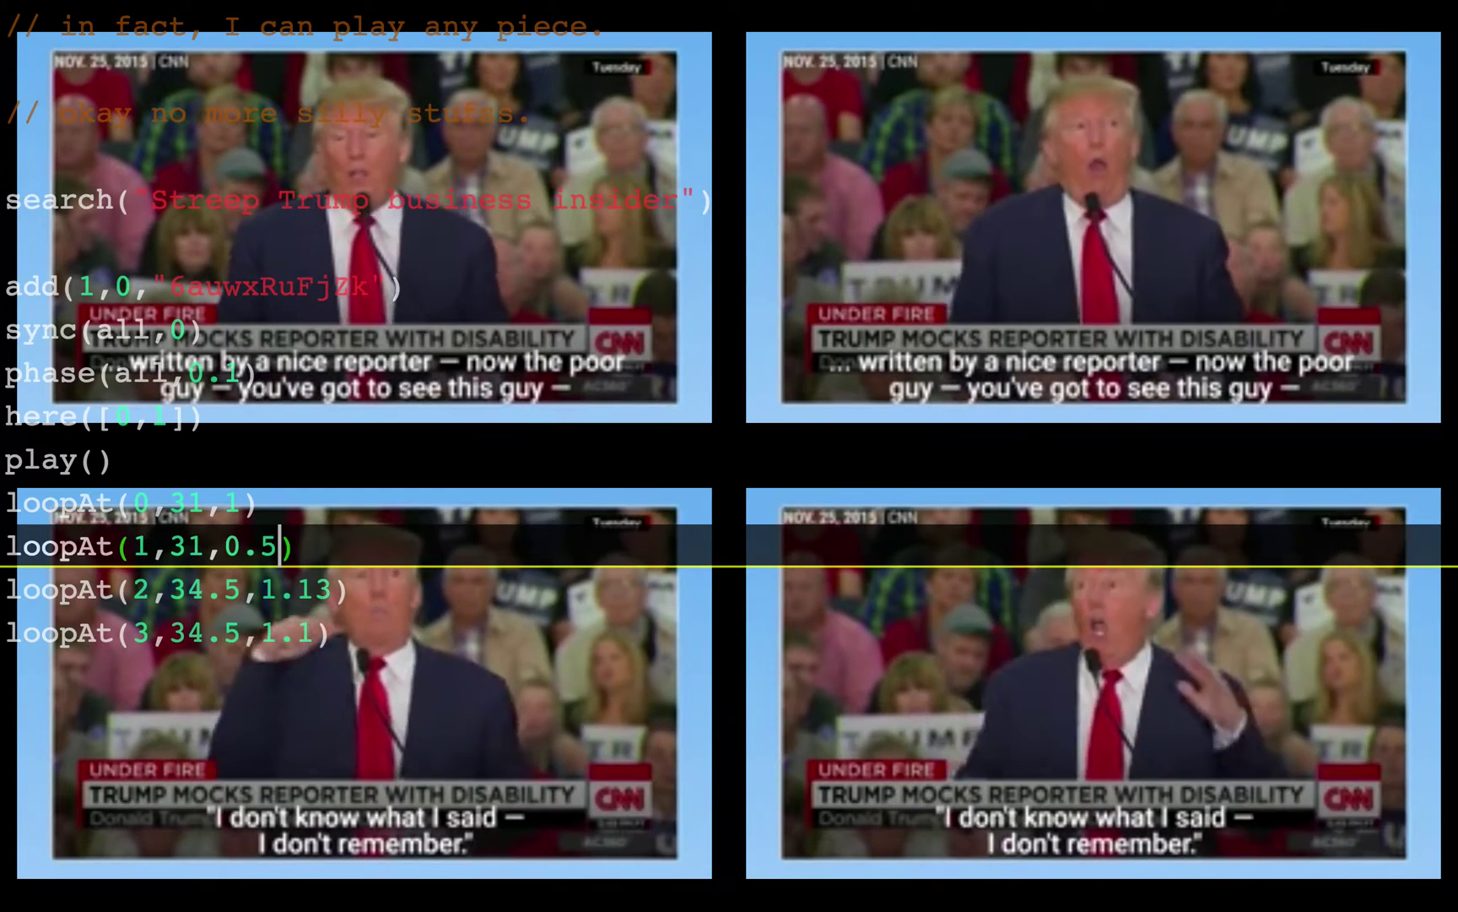
key(ctrl+Return)
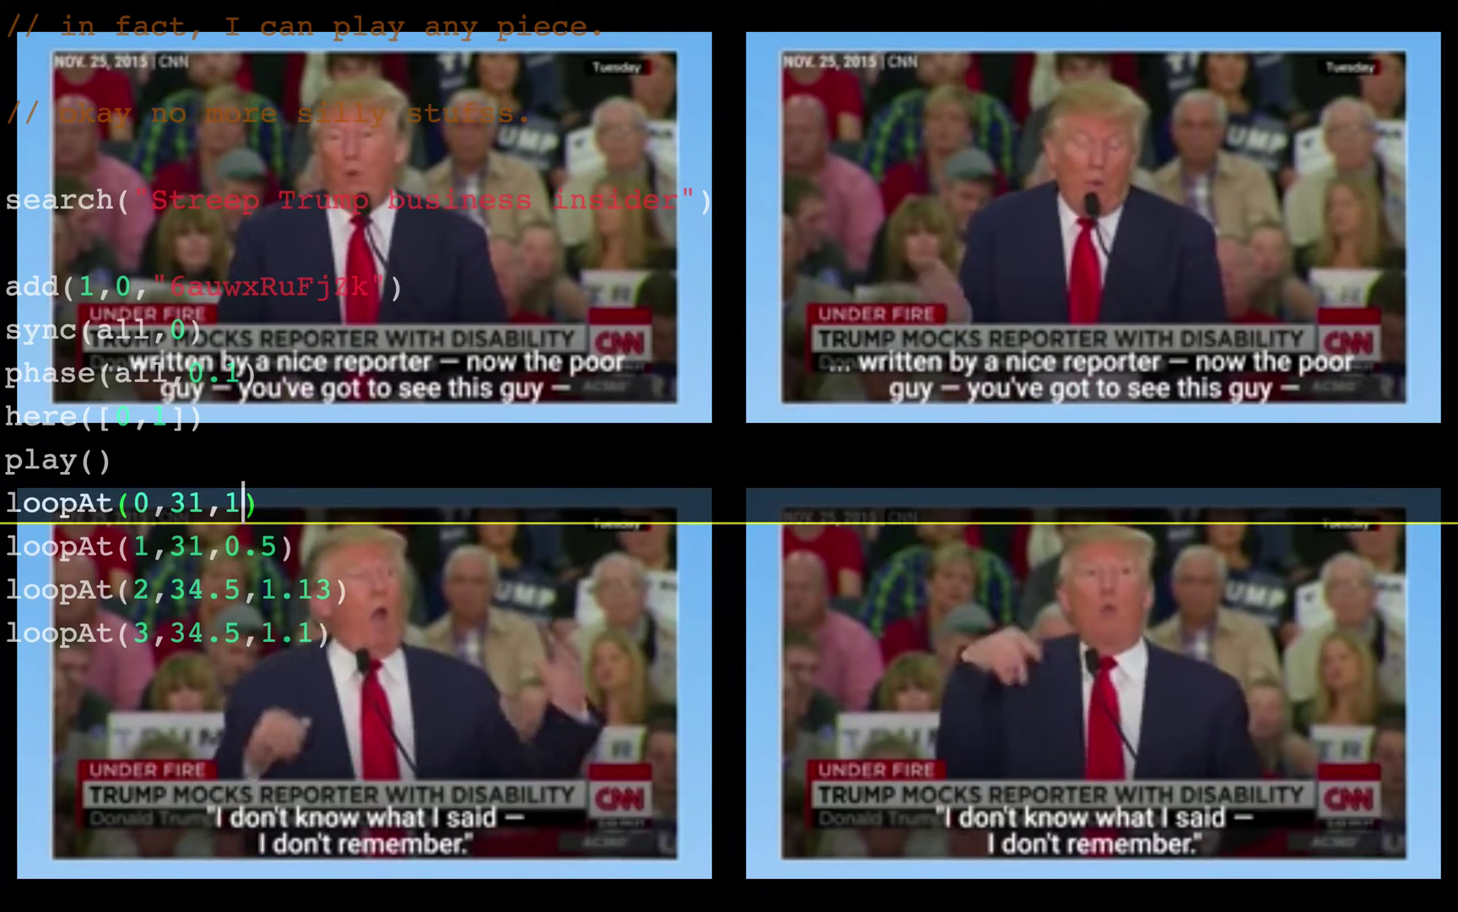
key(ctrl+Return)
Trim player 2's loop start from 34.5 to 34 and run the lower loops with lengths 4 and 2
click(226, 588)
key(BackSpace)
key(BackSpace)
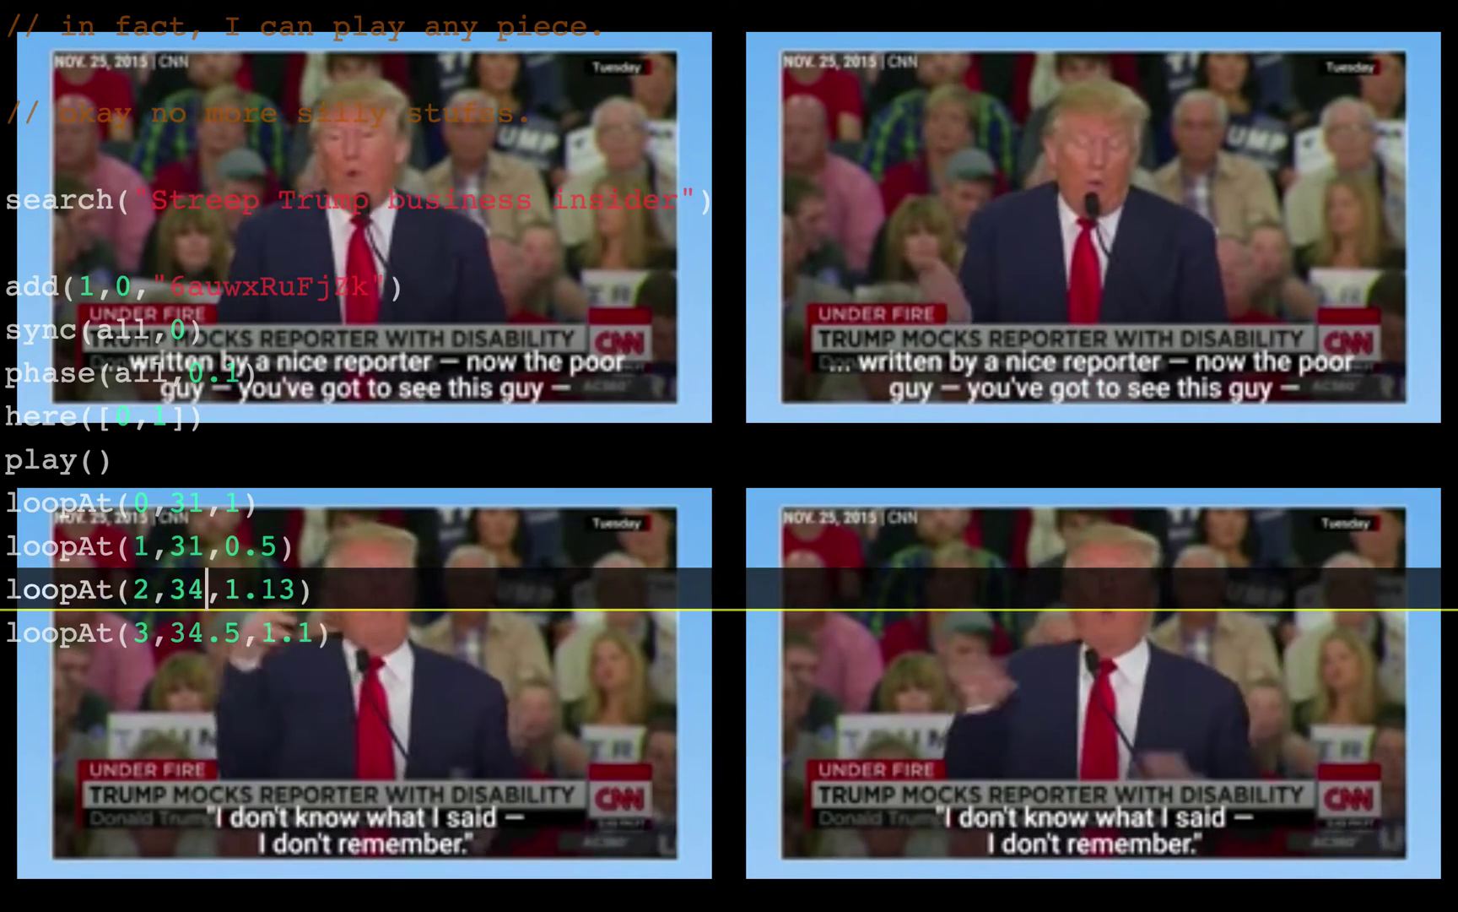
key(ctrl+Return)
text(4)
key(Down)
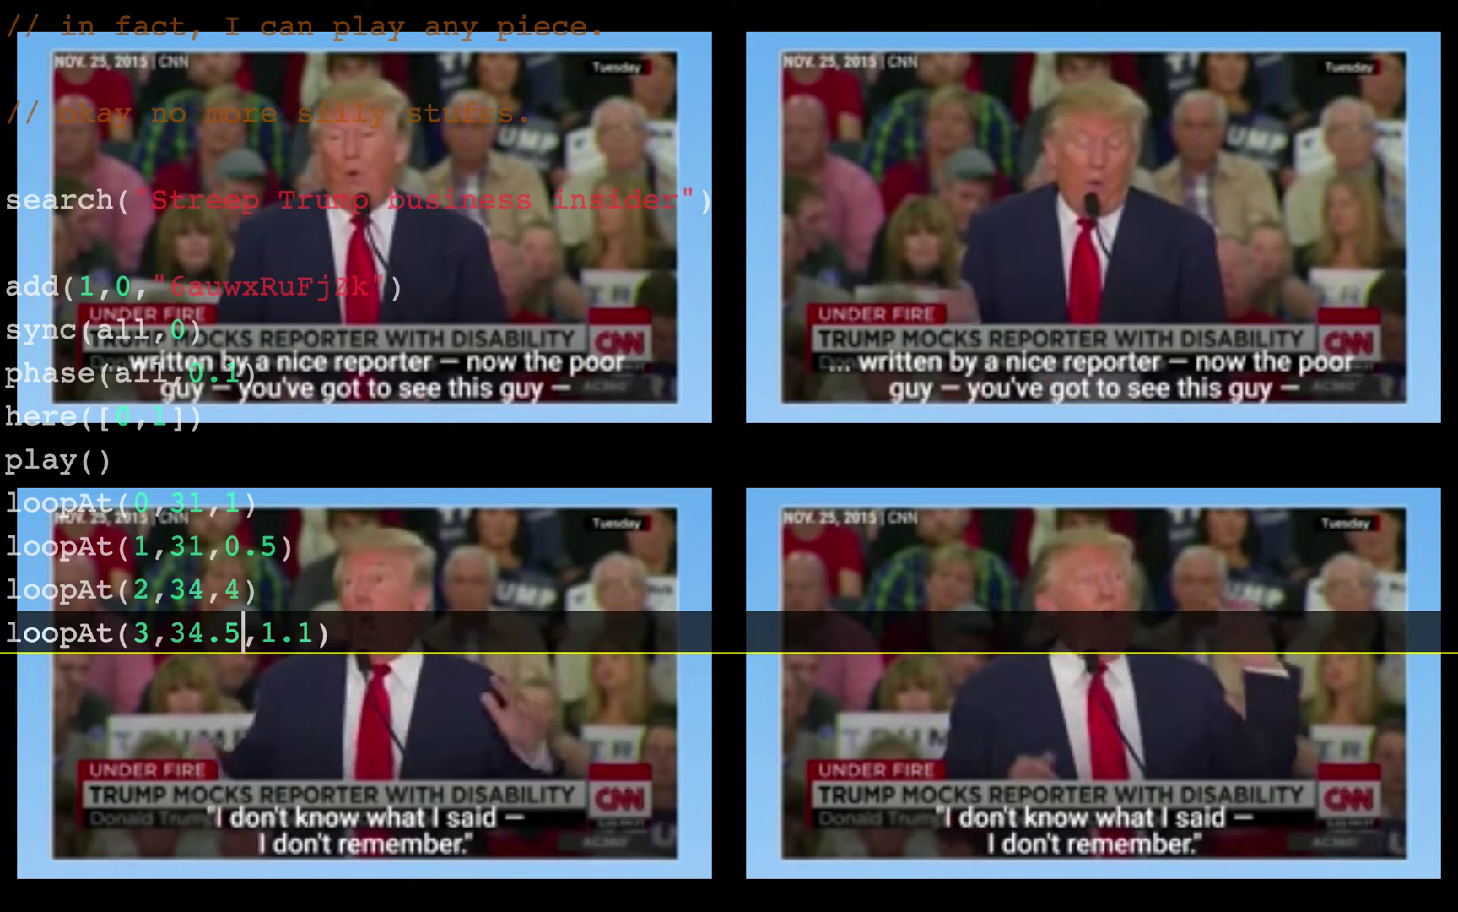
key(ctrl+Return)
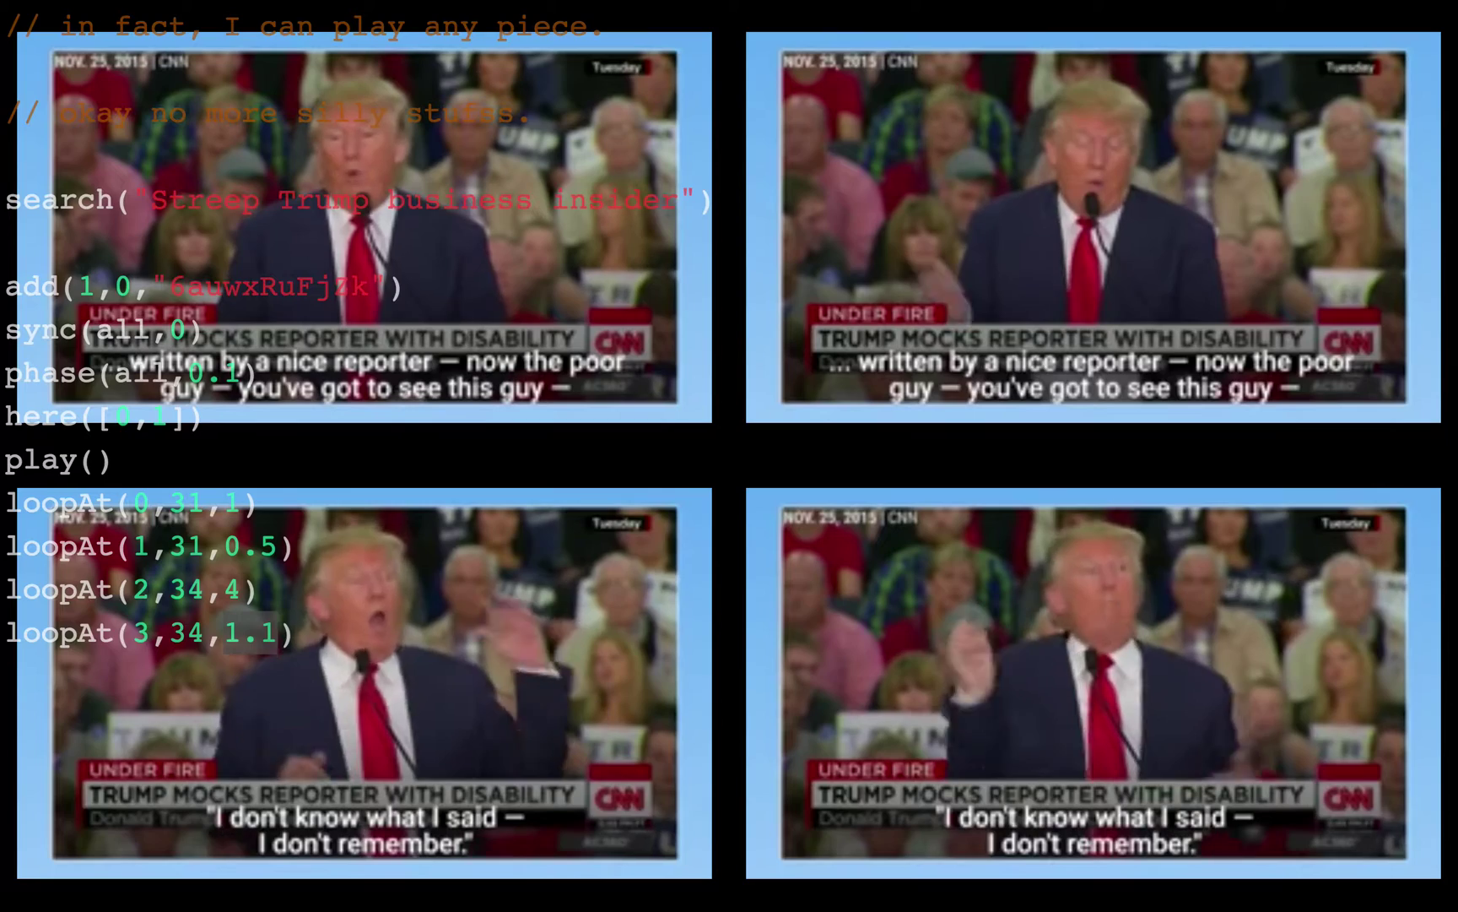
text(2)
key(Up)
Set the first loop's length to 0.4 and run the top loops
key(Up)
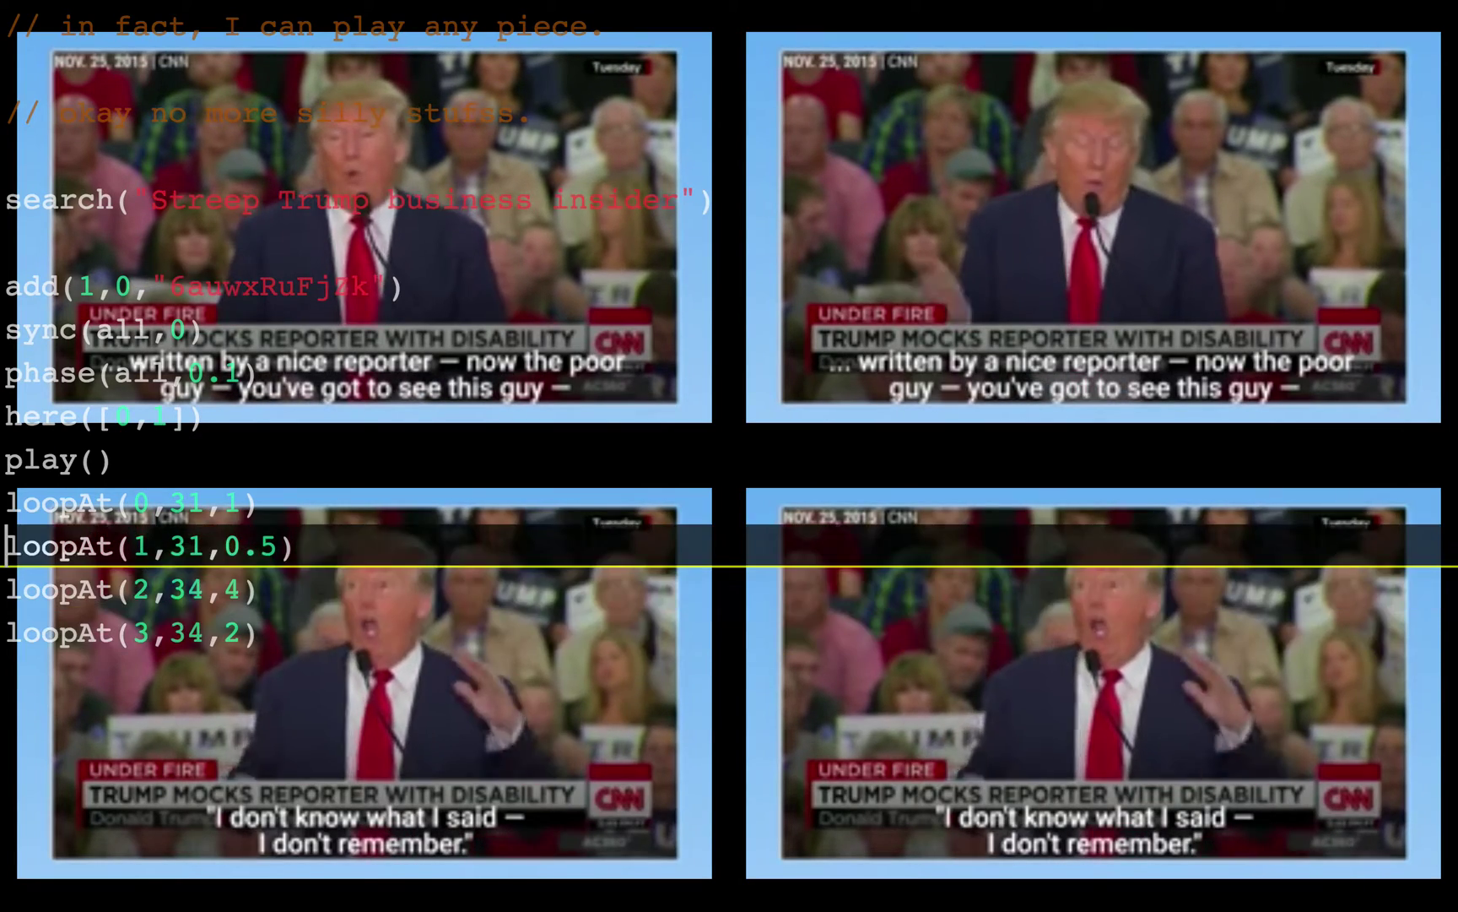
key(Up)
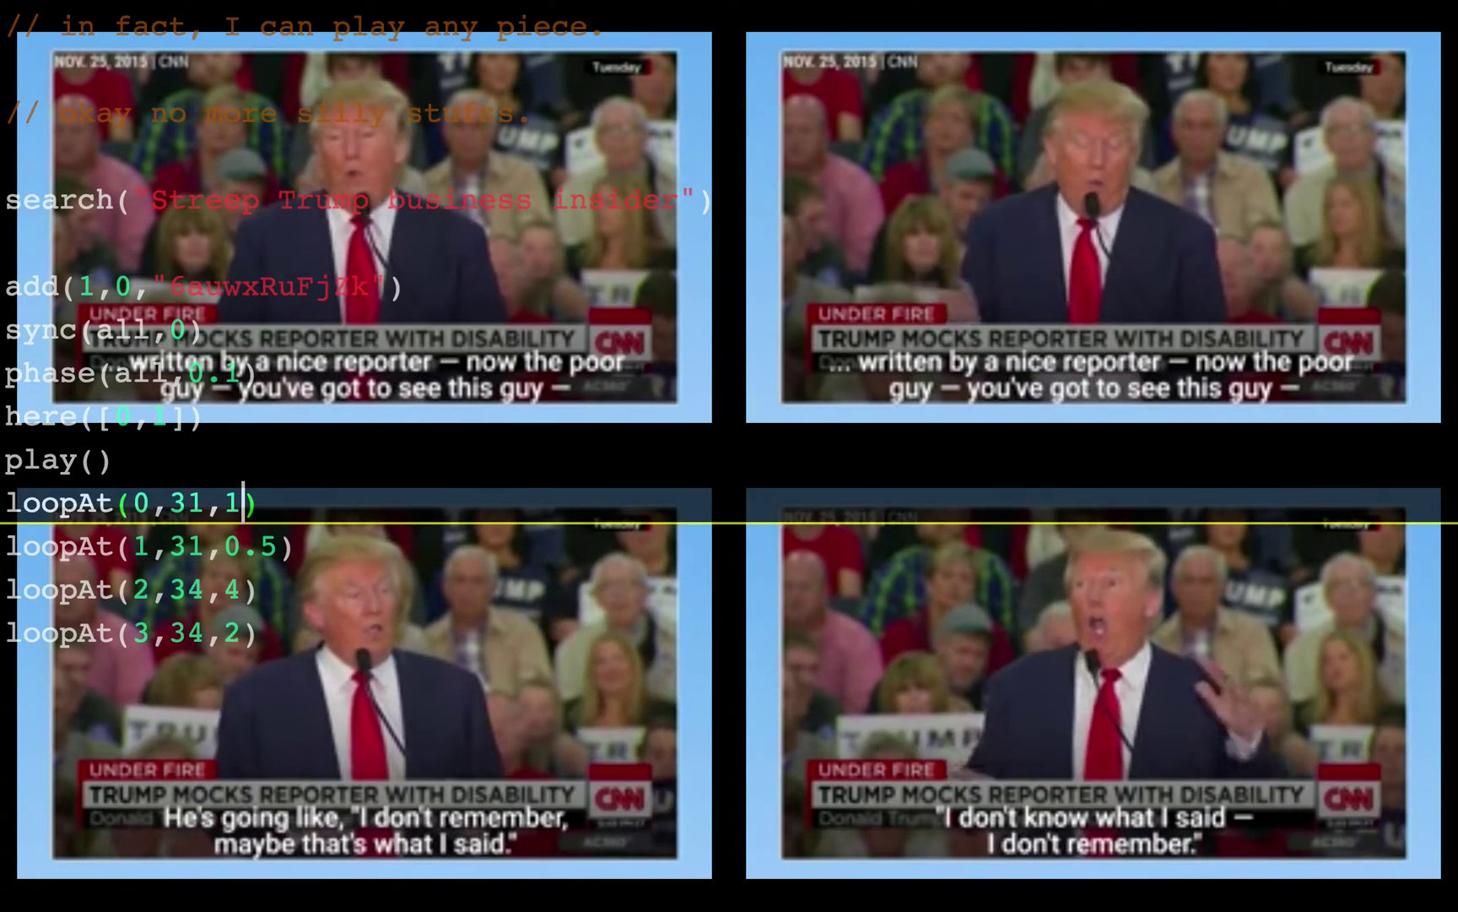
key(BackSpace)
text(0.4)
key(ctrl+Return)
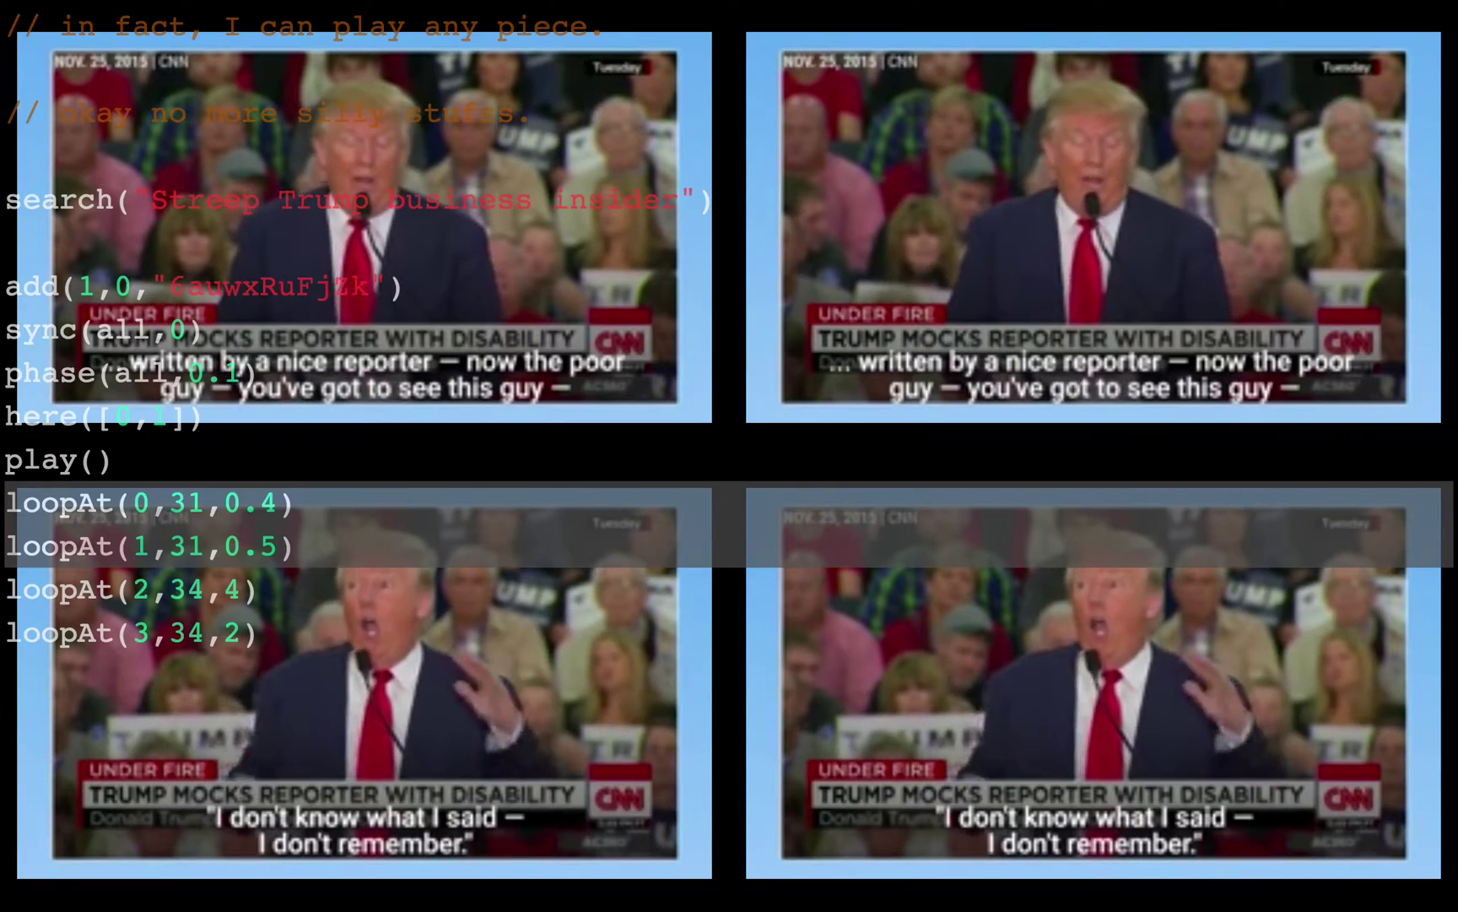
Change loopAt(2,34,4) to loopAt(2,34,1) and run the four loops
key(Up)
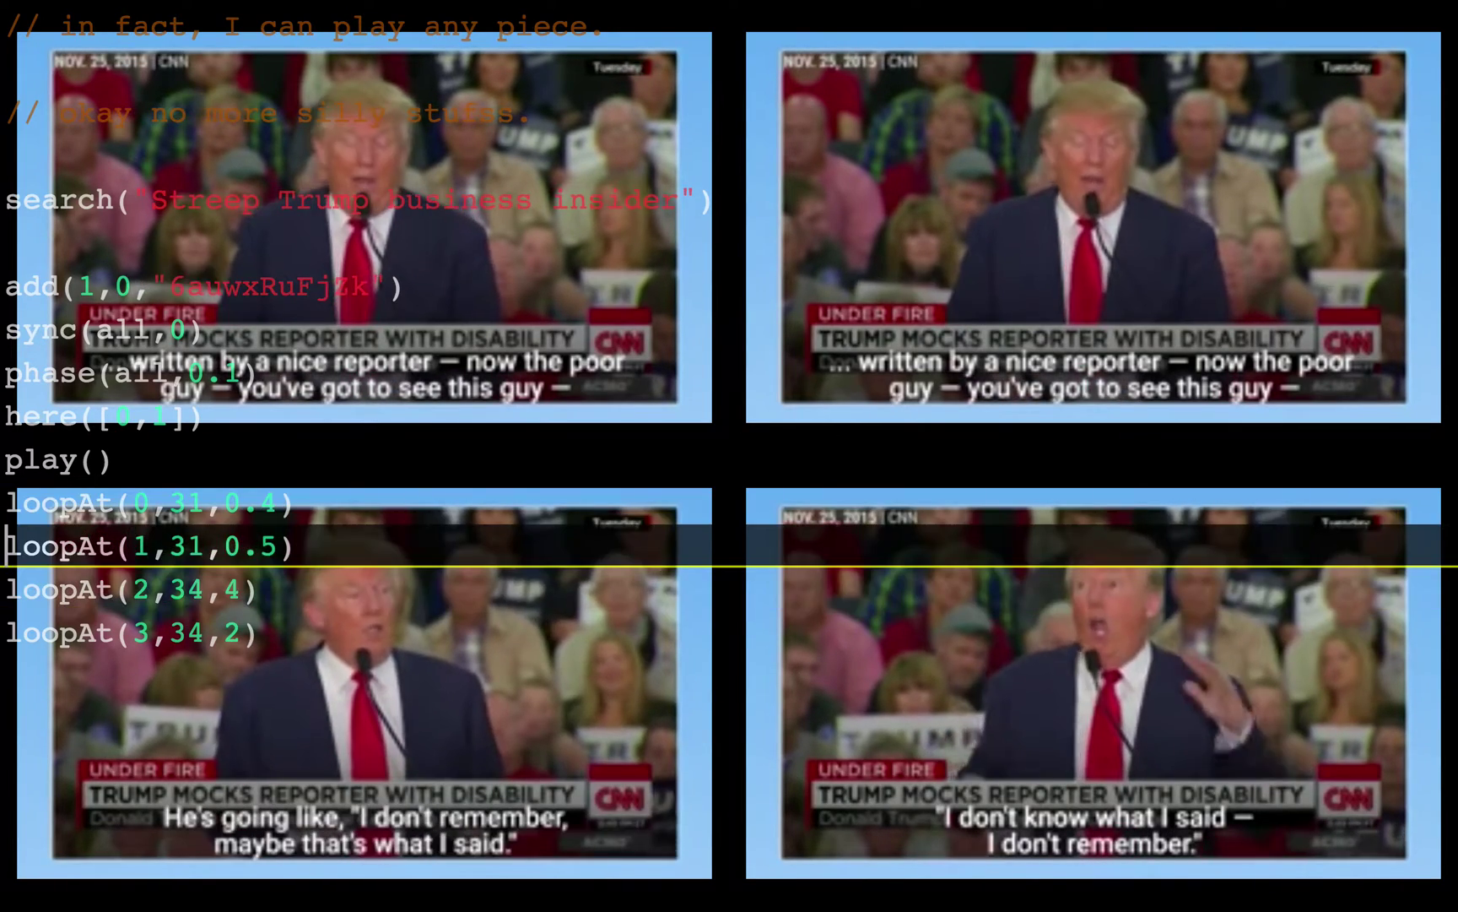
key(Up)
key(Down)
key(Down)
key(End)
key(Left)
key(BackSpace)
text(1)
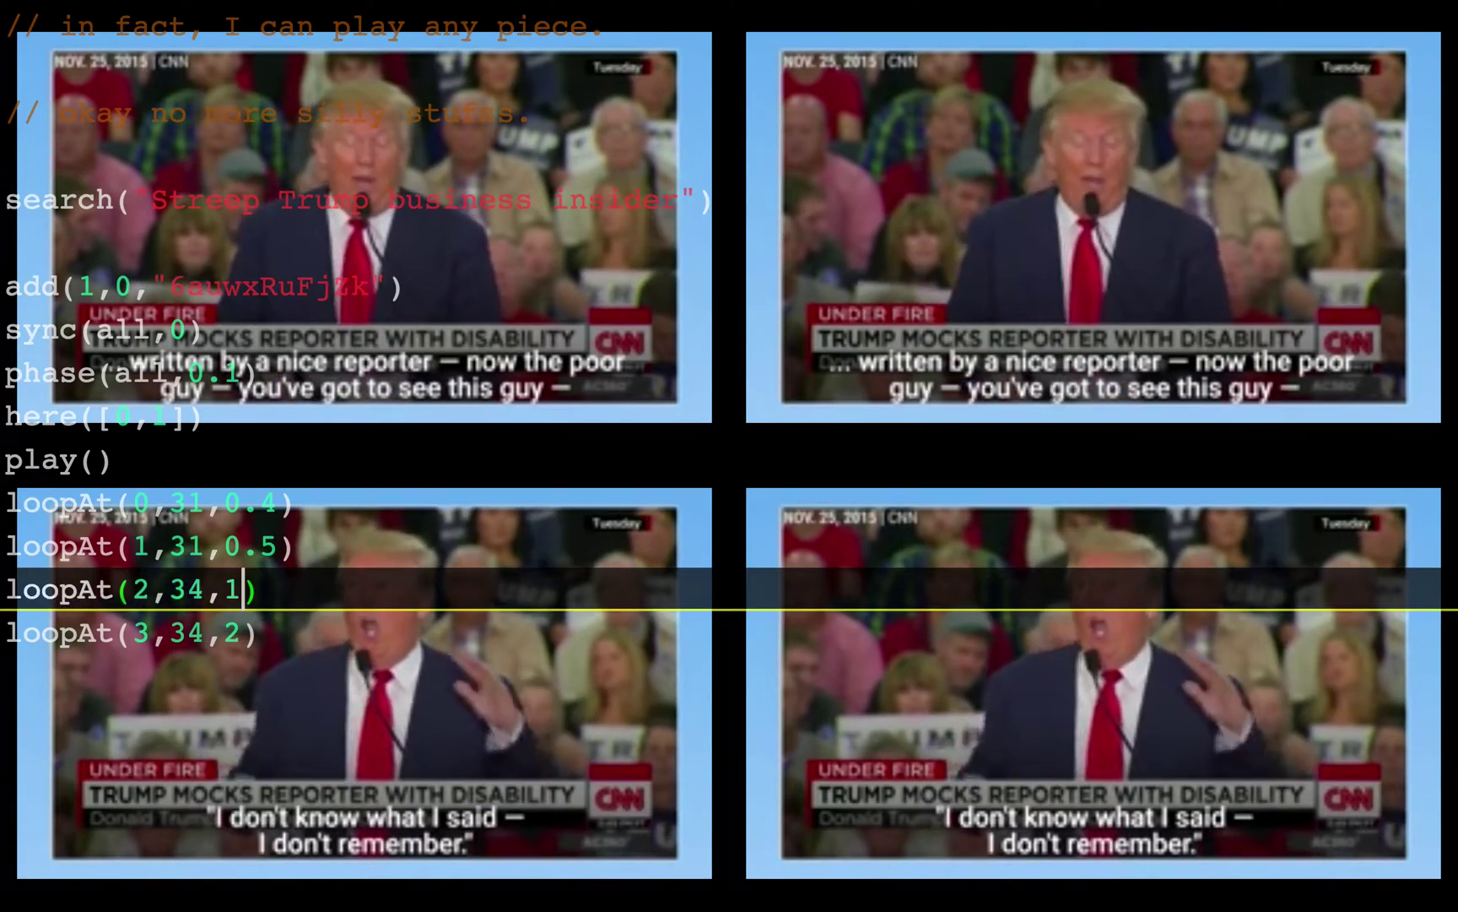
key(Up)
key(ctrl+Return)
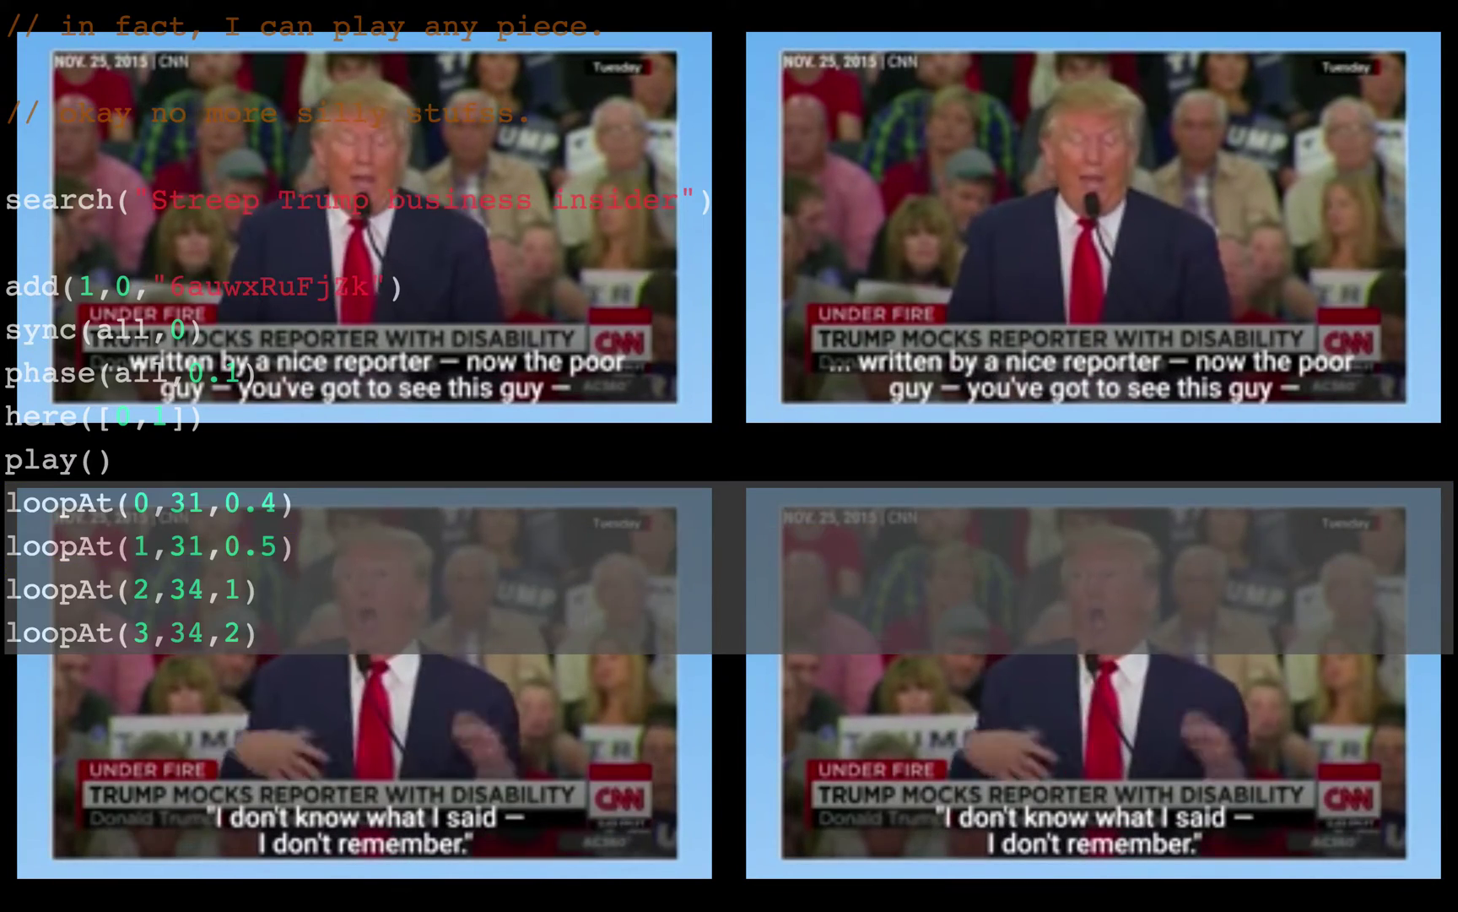
Change the fourth loop to loopAt(3,34,0.5), run all four loopAt lines, and start a new line
key(Up)
key(Down)
key(Down)
key(Down)
key(Left)
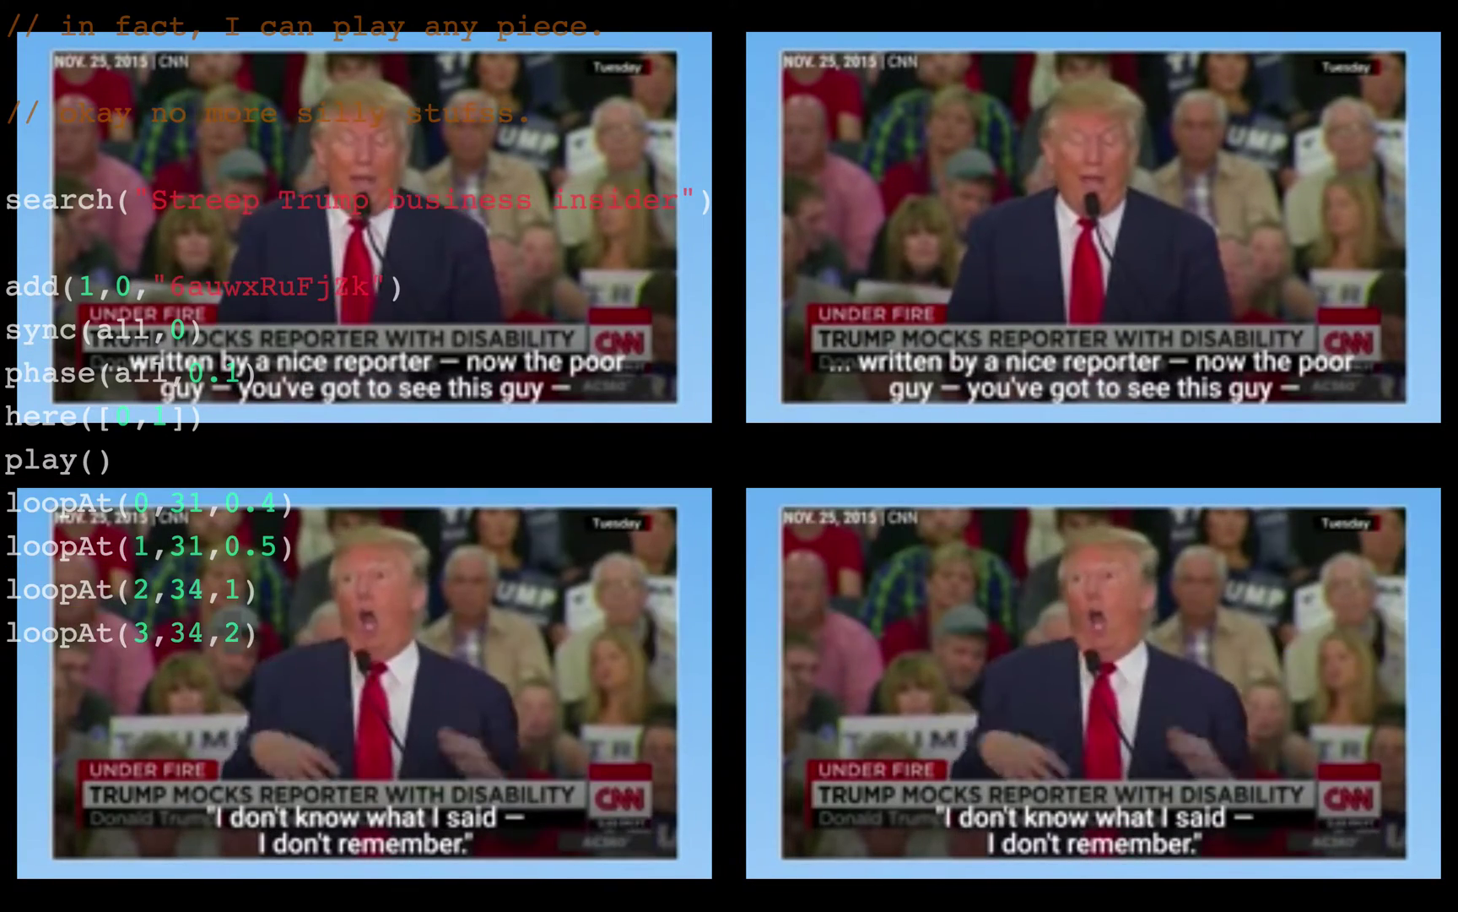
key(BackSpace)
text(0.5)
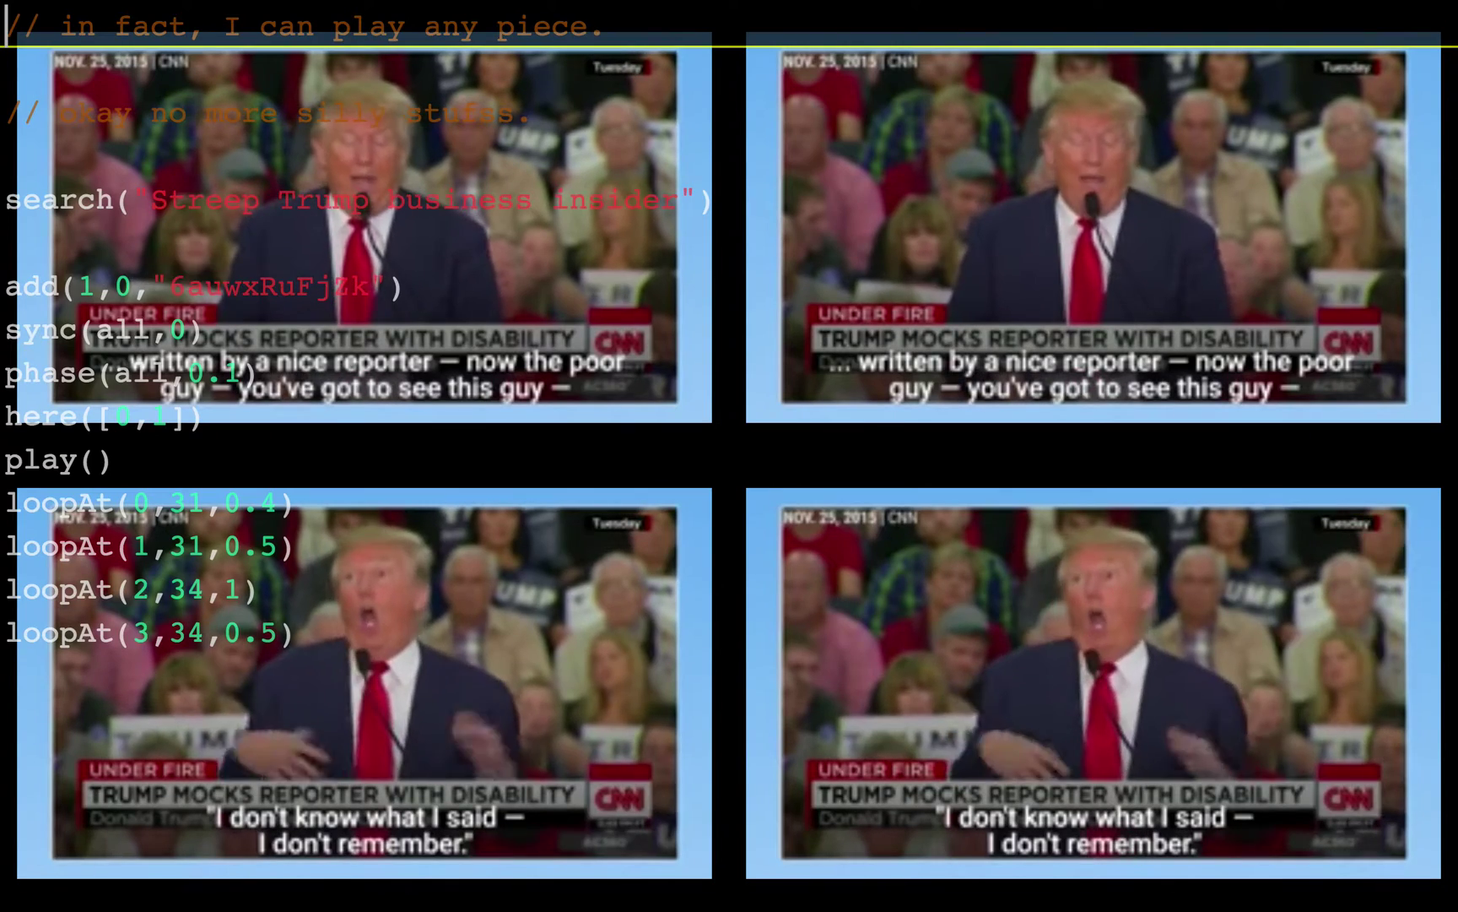
key(Down)
key(Up)
key(Up)
key(Up)
key(Up)
key(shift+Down)
key(shift+Down)
key(shift+Down)
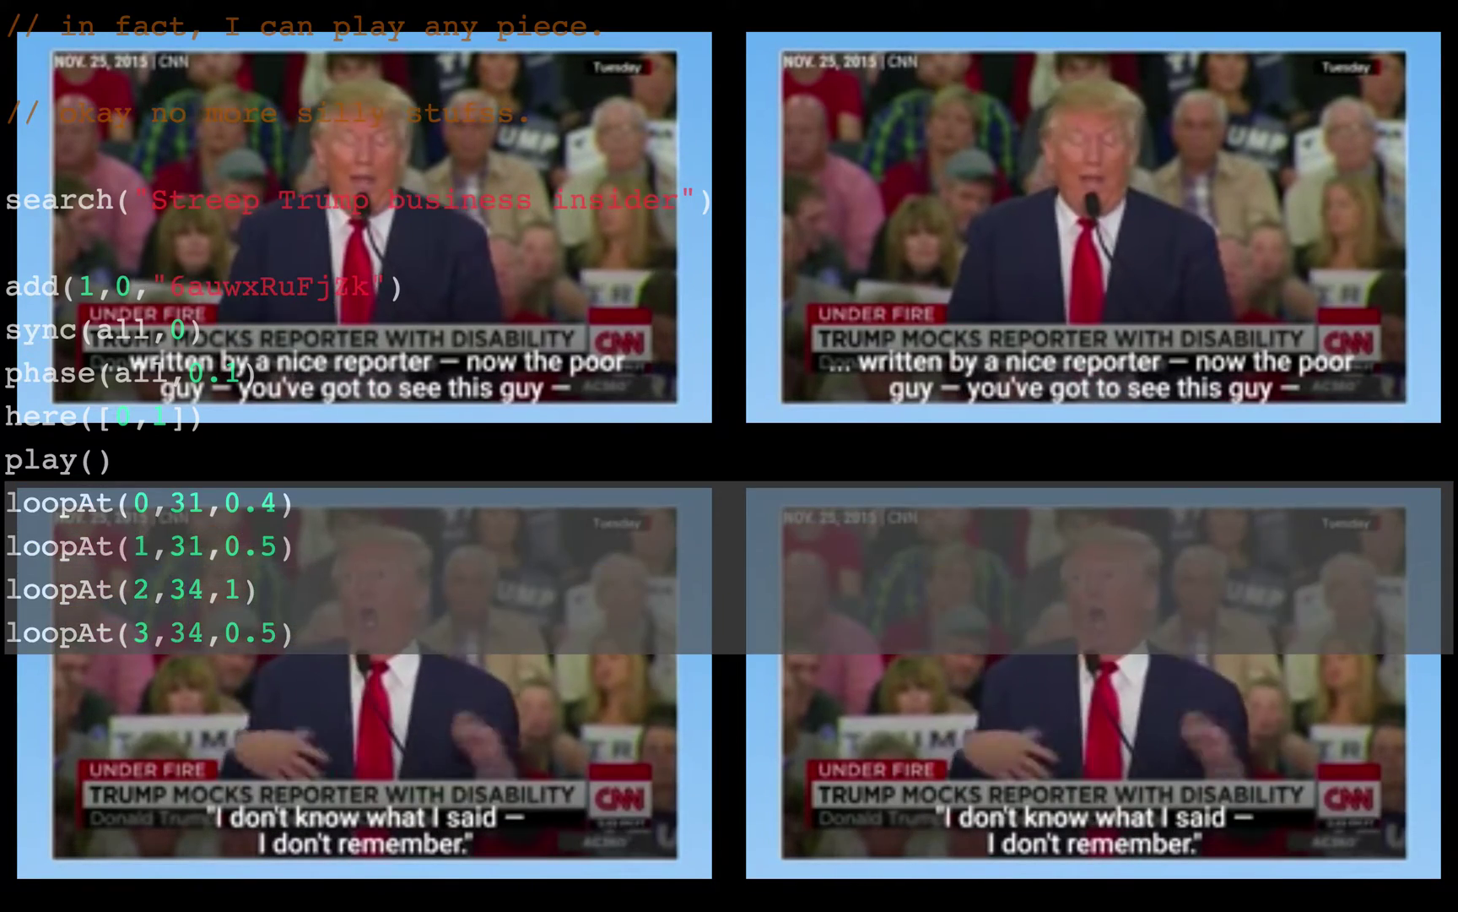
key(ctrl+Return)
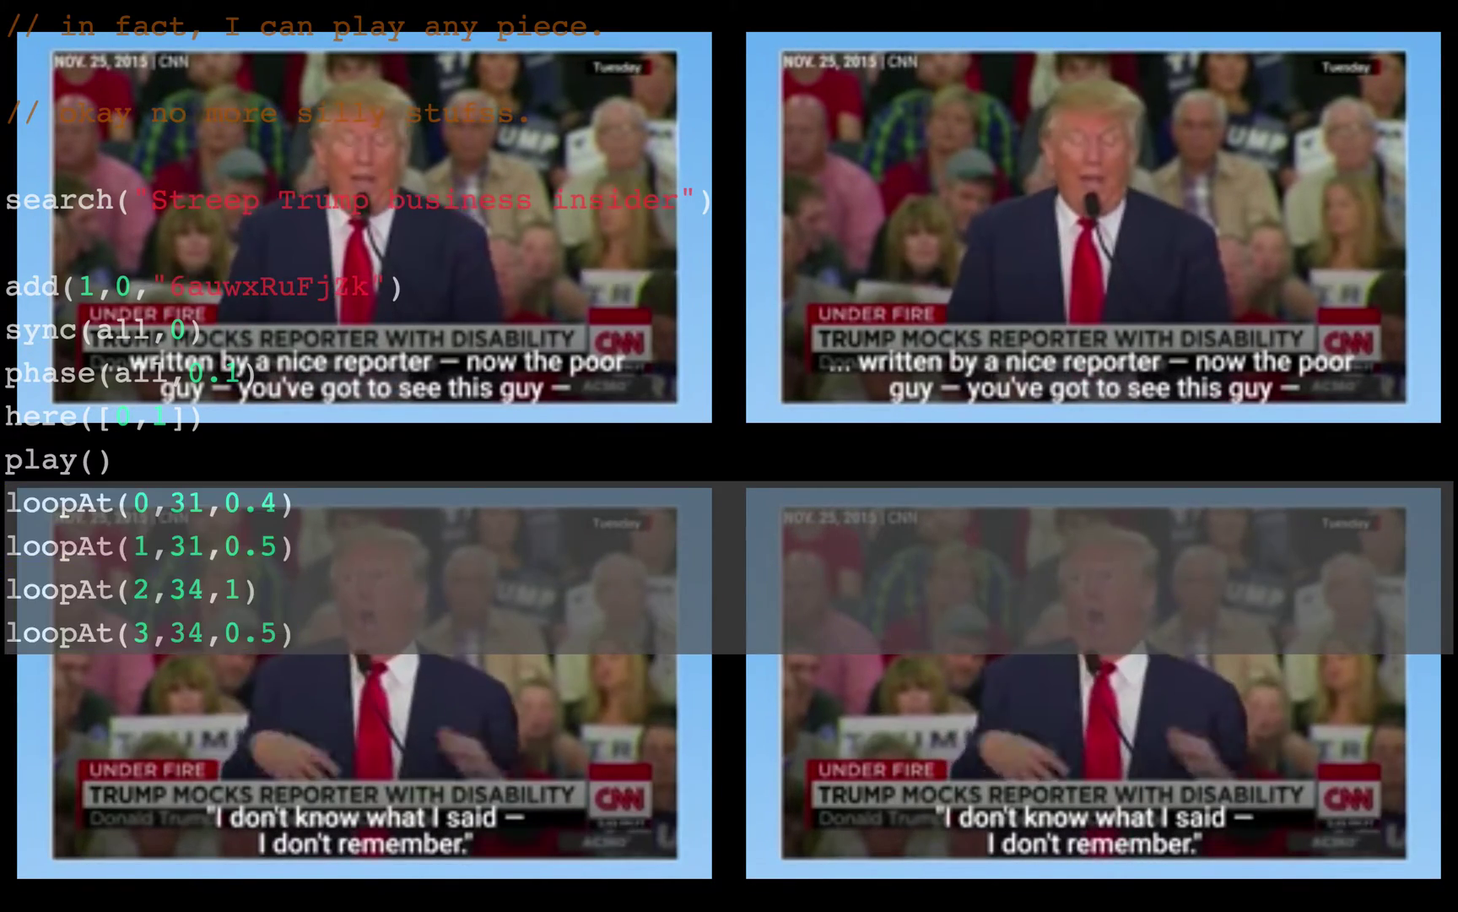
key(Right)
key(Down)
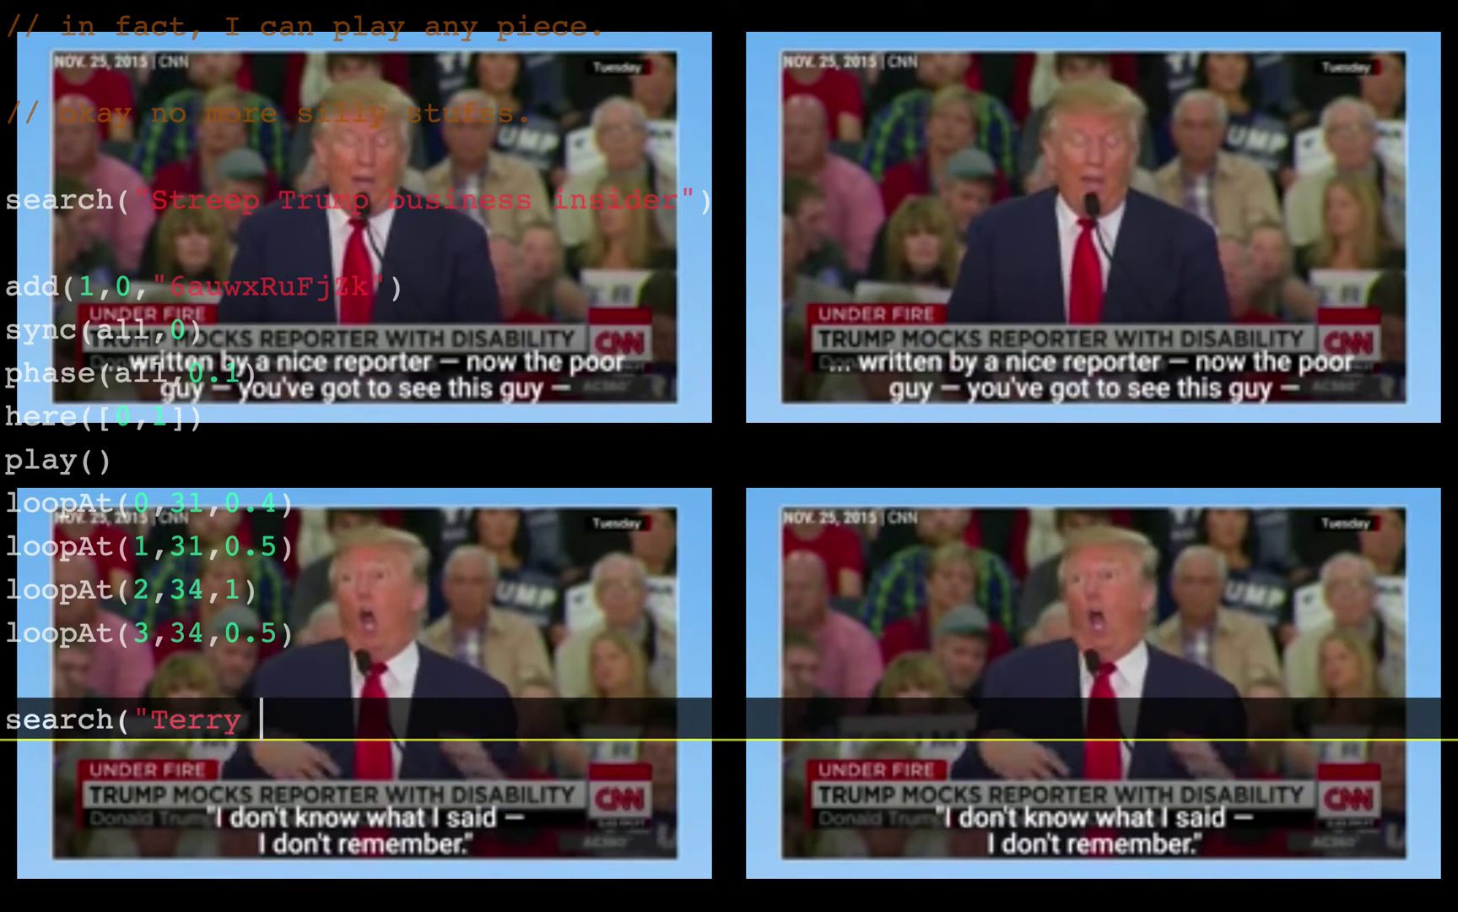
Search for Terry Riley, add the rare-footage clip to the grid, and run play()
text())
key(ctrl+Return)
key(Return)
text(add(0,1,)
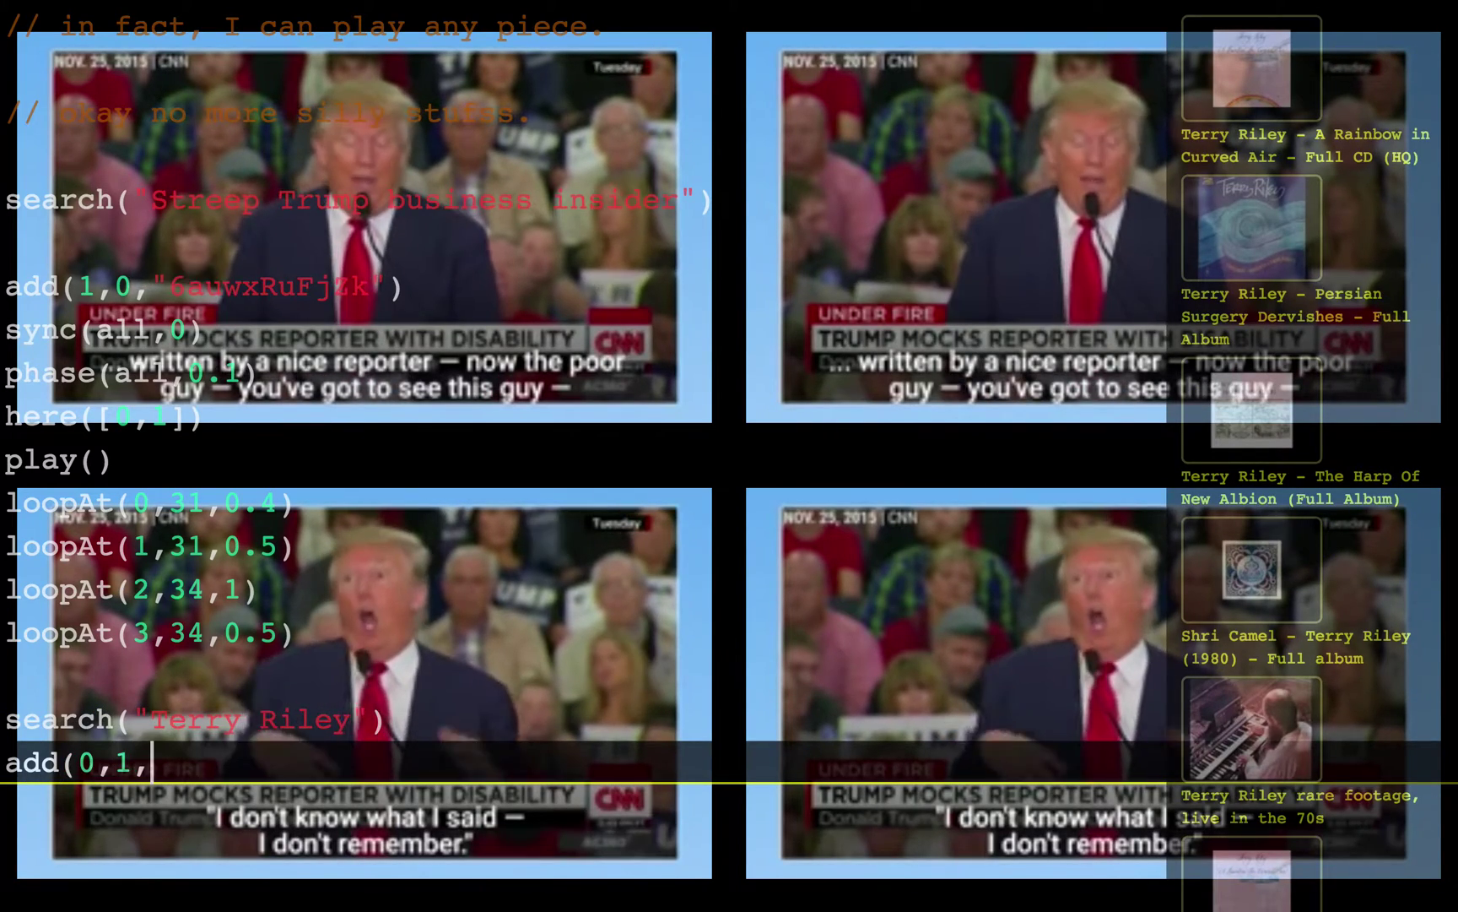
click(1249, 712)
key(ctrl+Return)
key(Return)
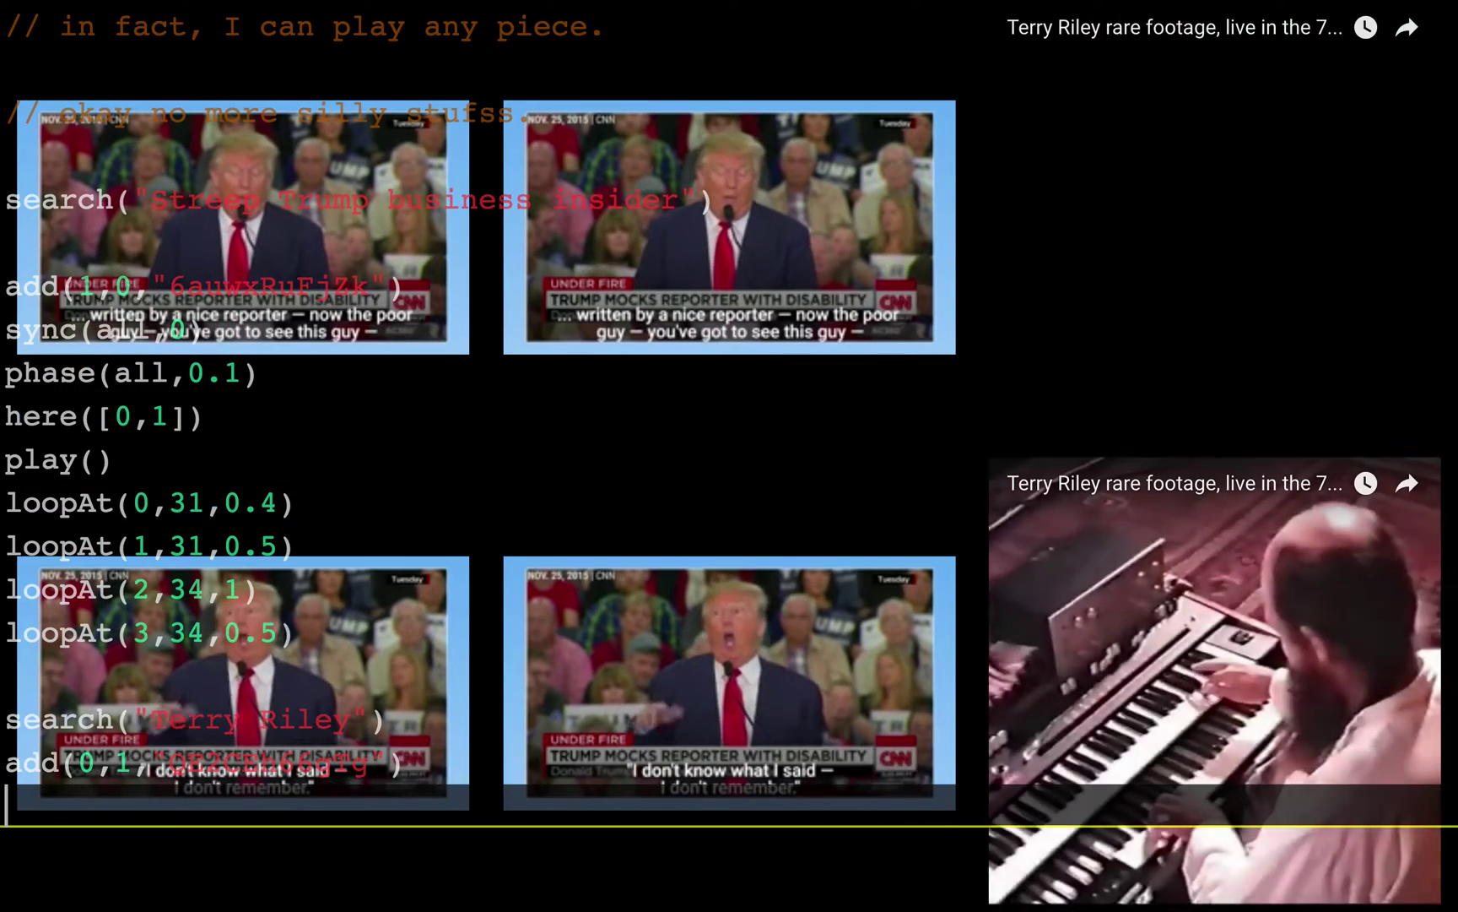
text(play())
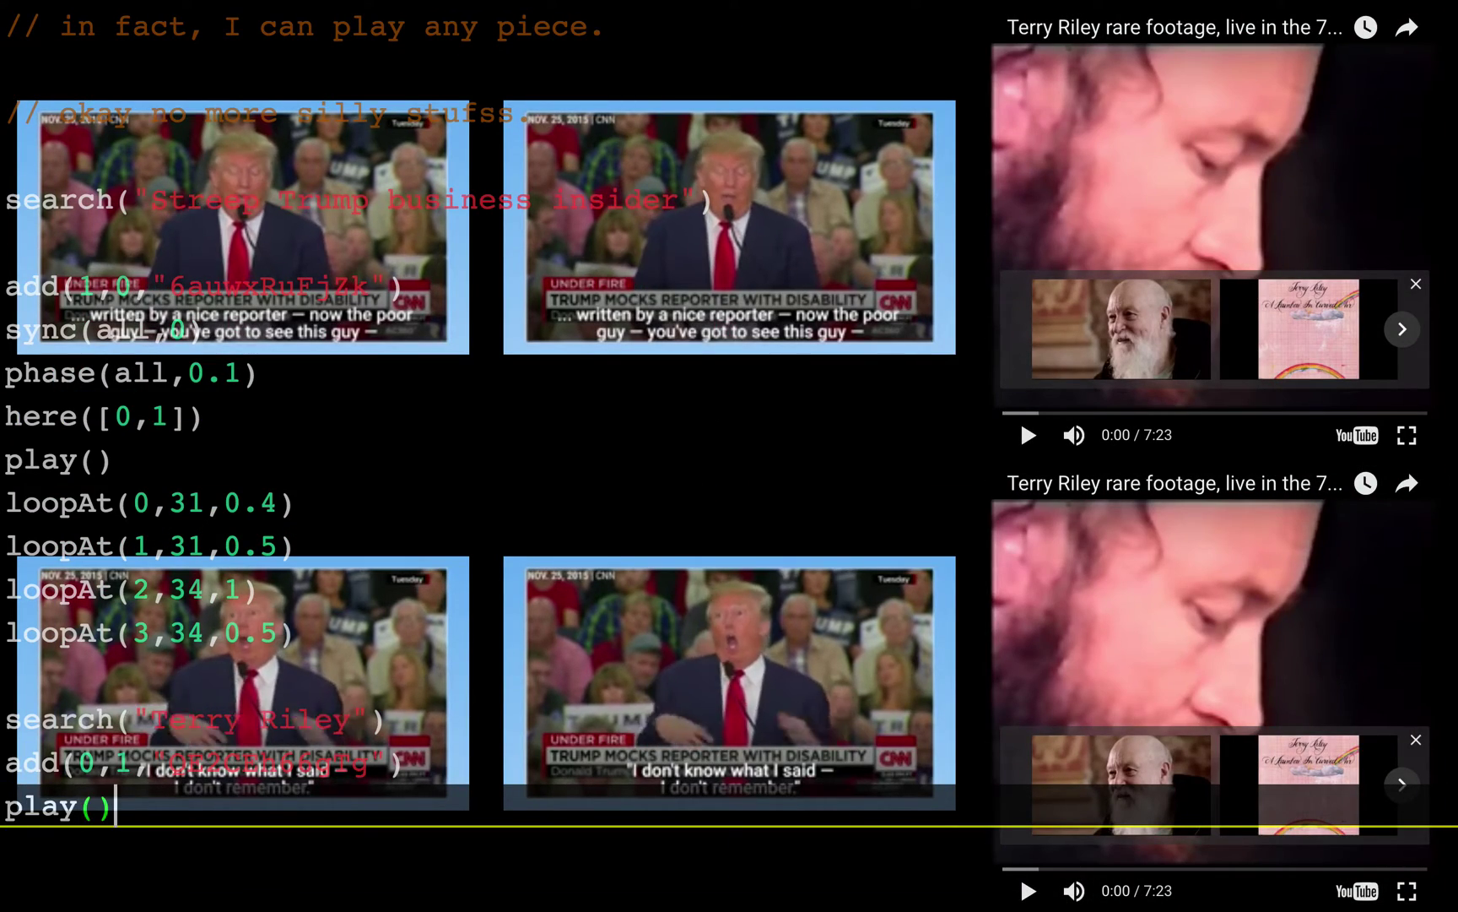
key(ctrl+Return)
Change loopAt(2,34,1) to loopAt(2,34,0.4) and rerun the four loops
key(Up)
key(Up)
key(Up)
key(Up)
key(Up)
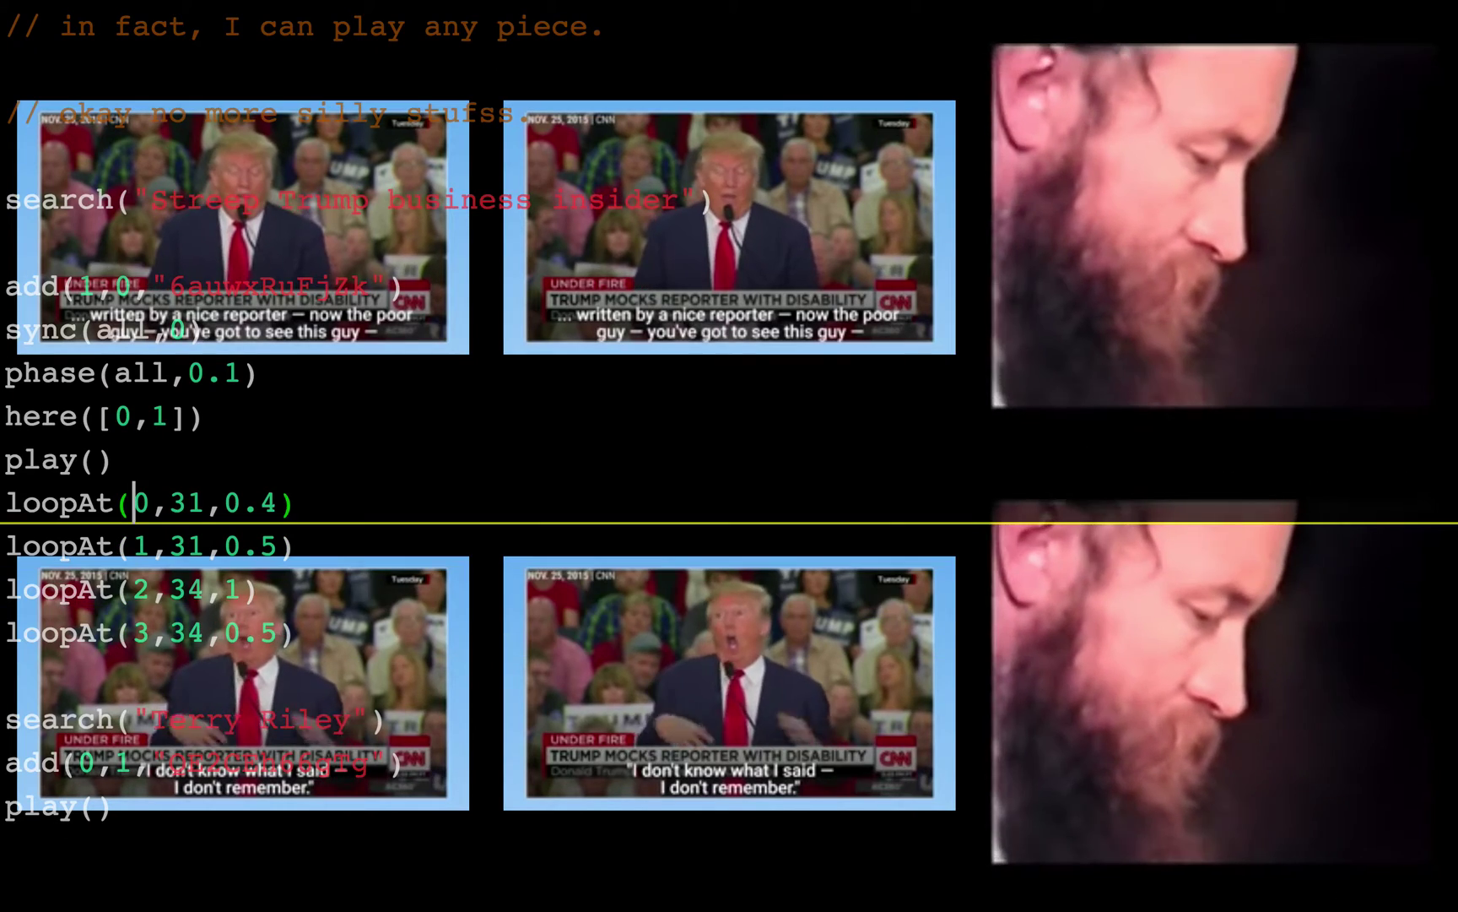
key(Right)
key(Right)
key(Right)
key(Right)
key(Down)
key(Down)
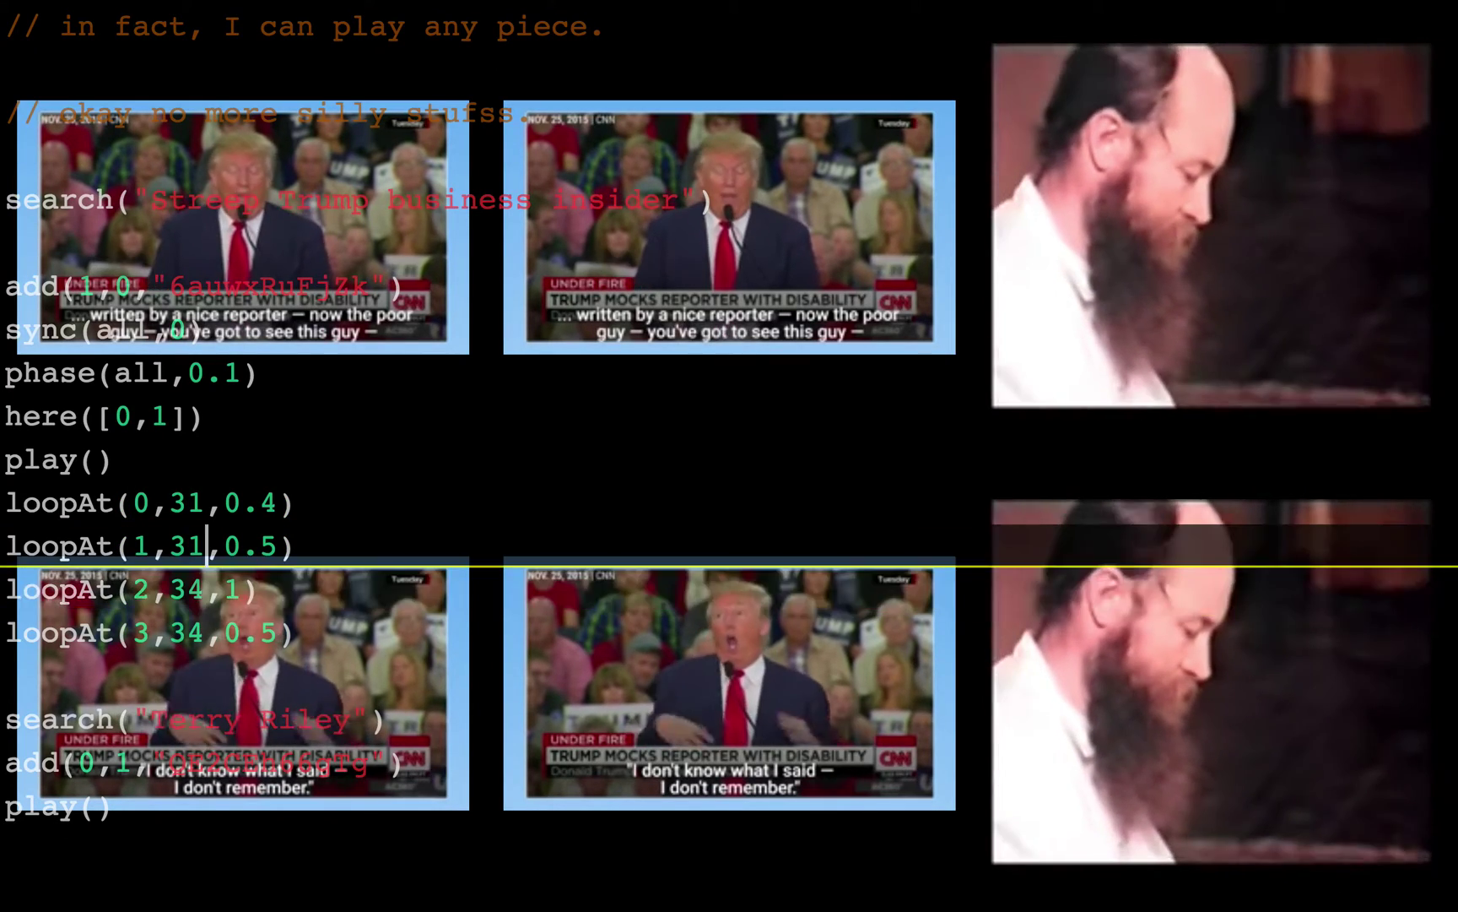
key(BackSpace)
text(0)
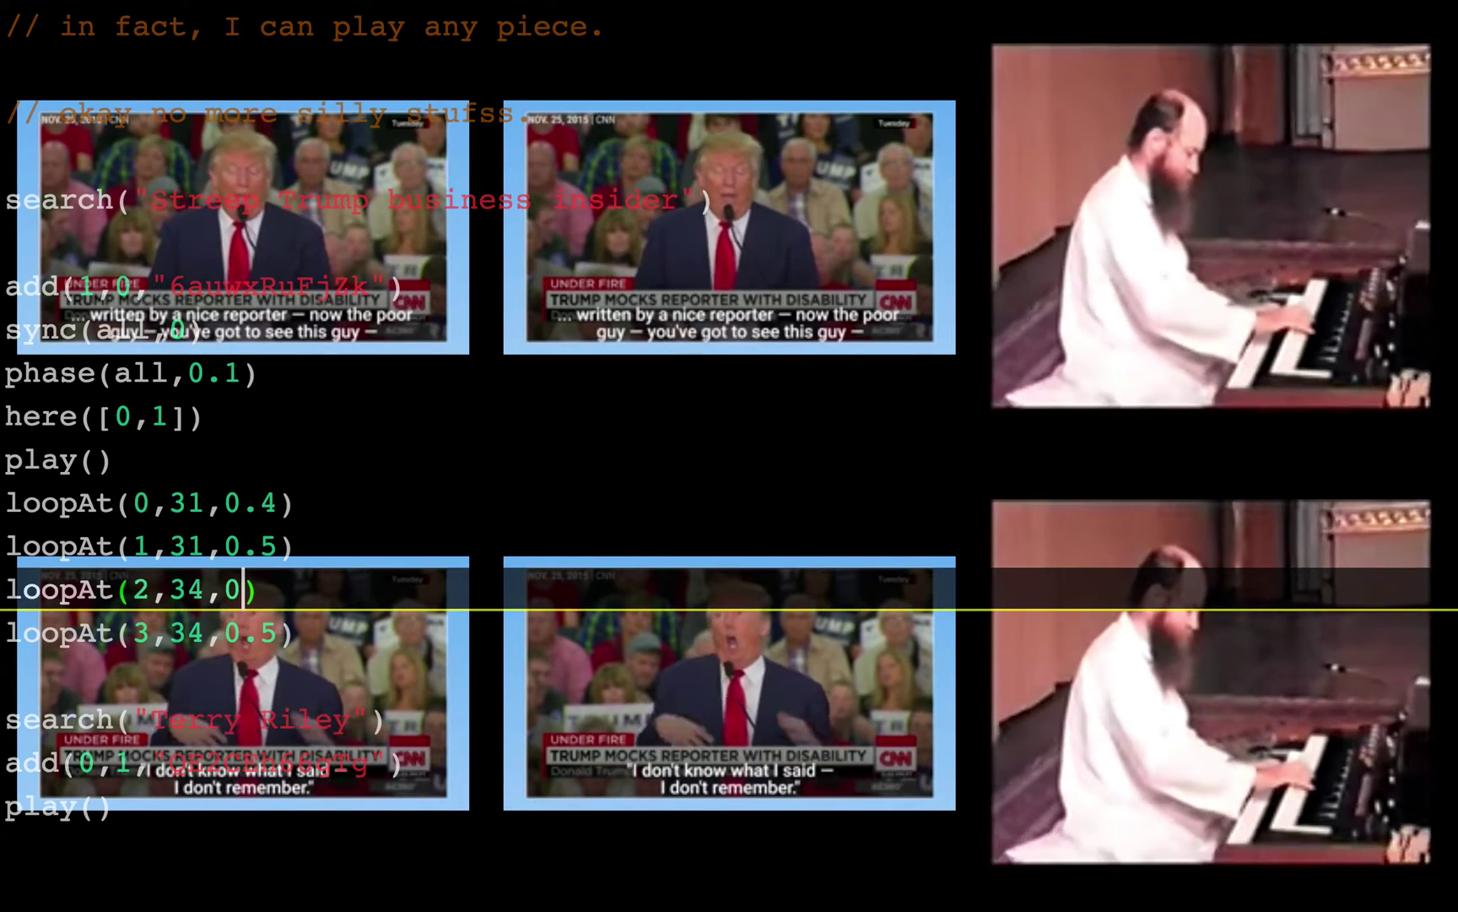
text(.4)
key(Up)
key(Home)
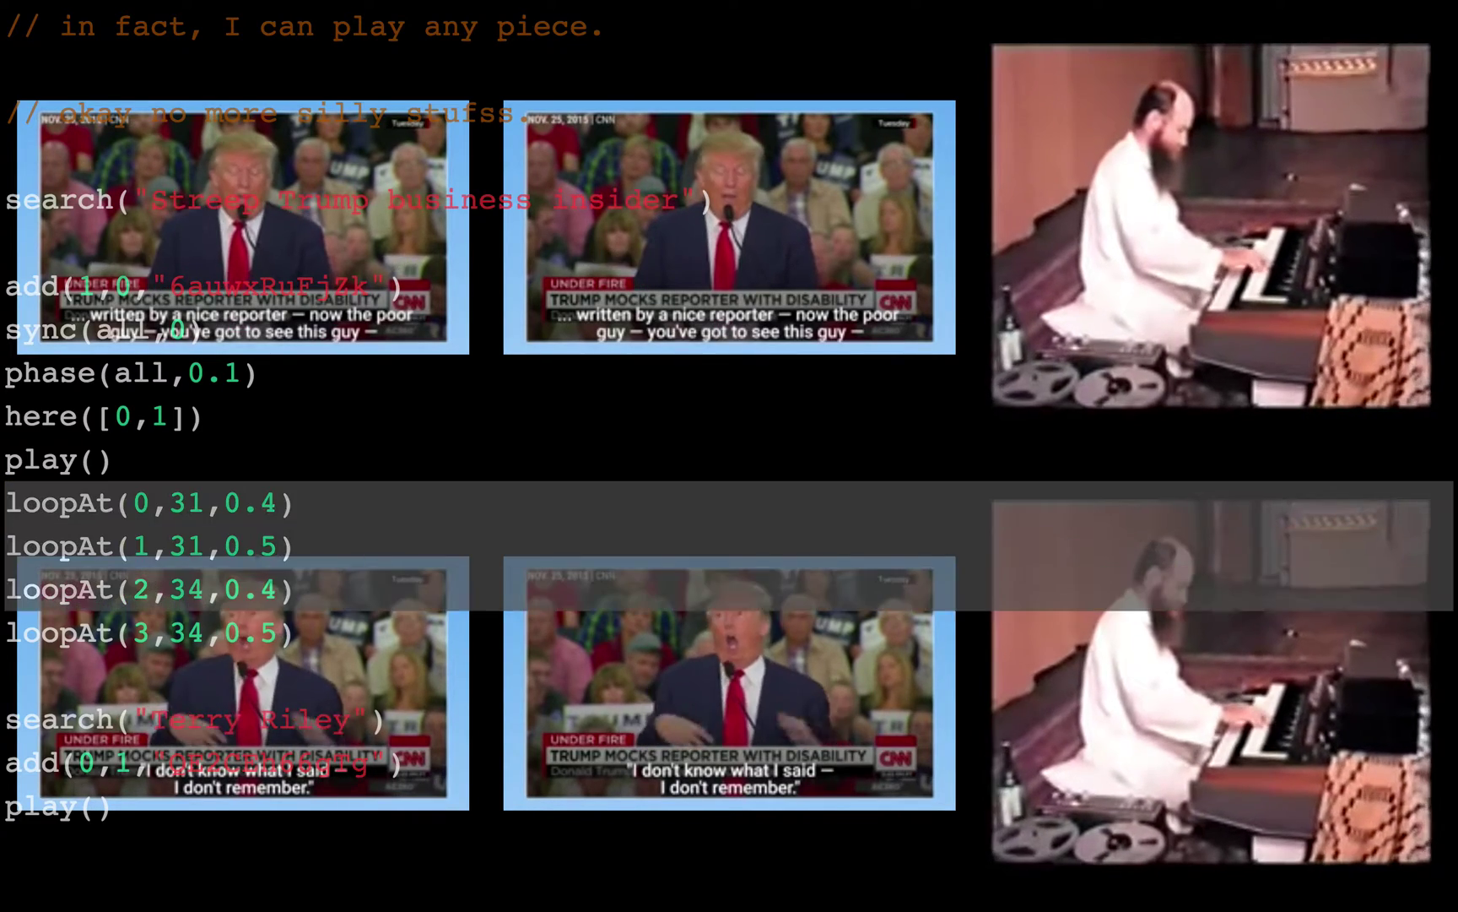
key(ctrl+Return)
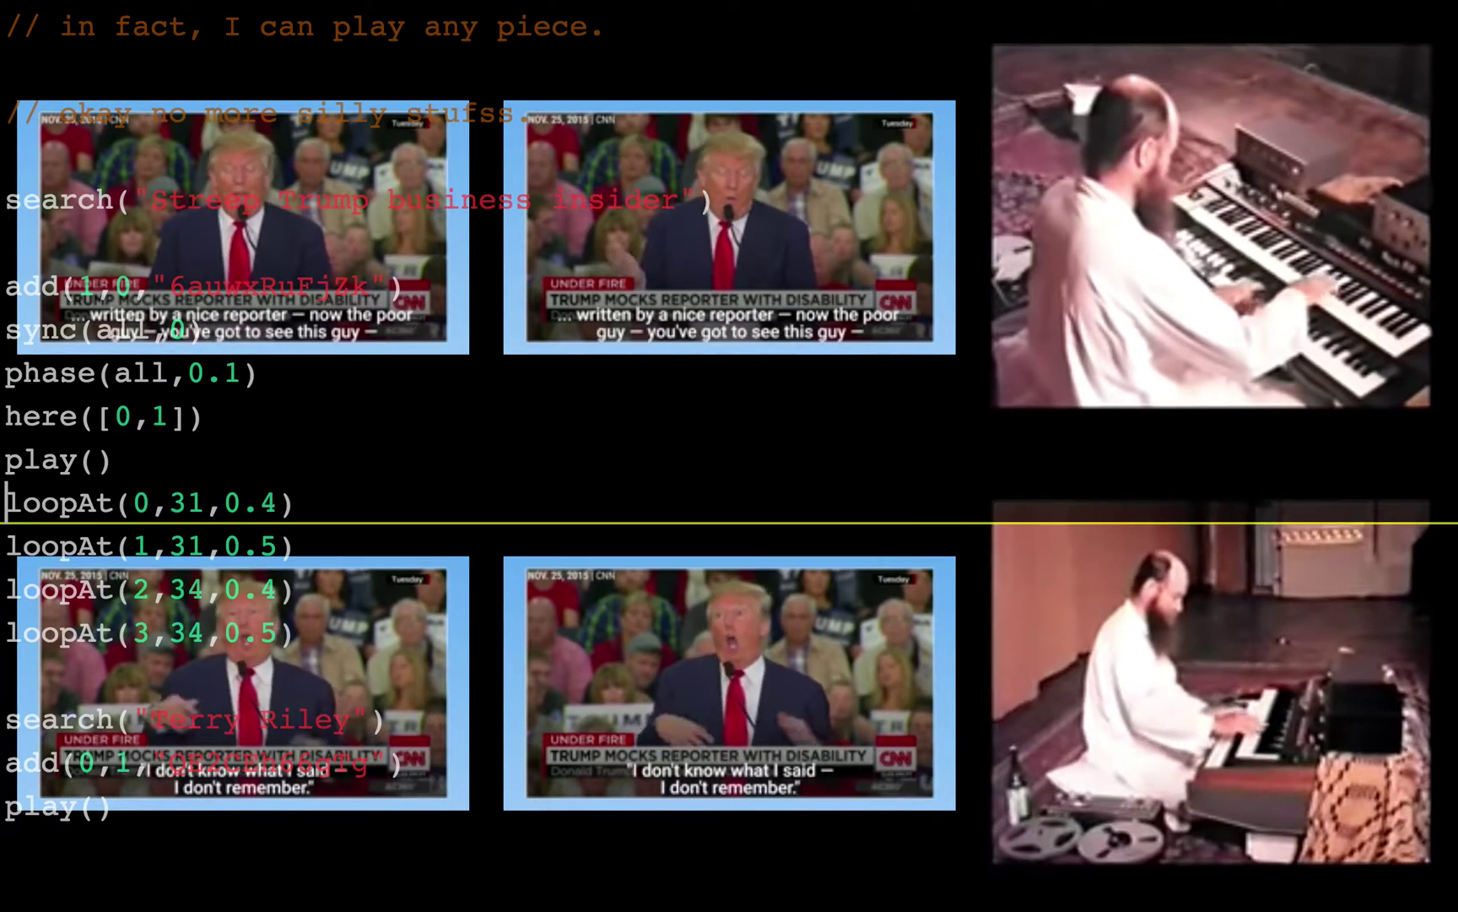
Retune the loop lengths to 0.3, 0.2, 0.1 and 0.1 and re-evaluate the block
text(3)
key(Down)
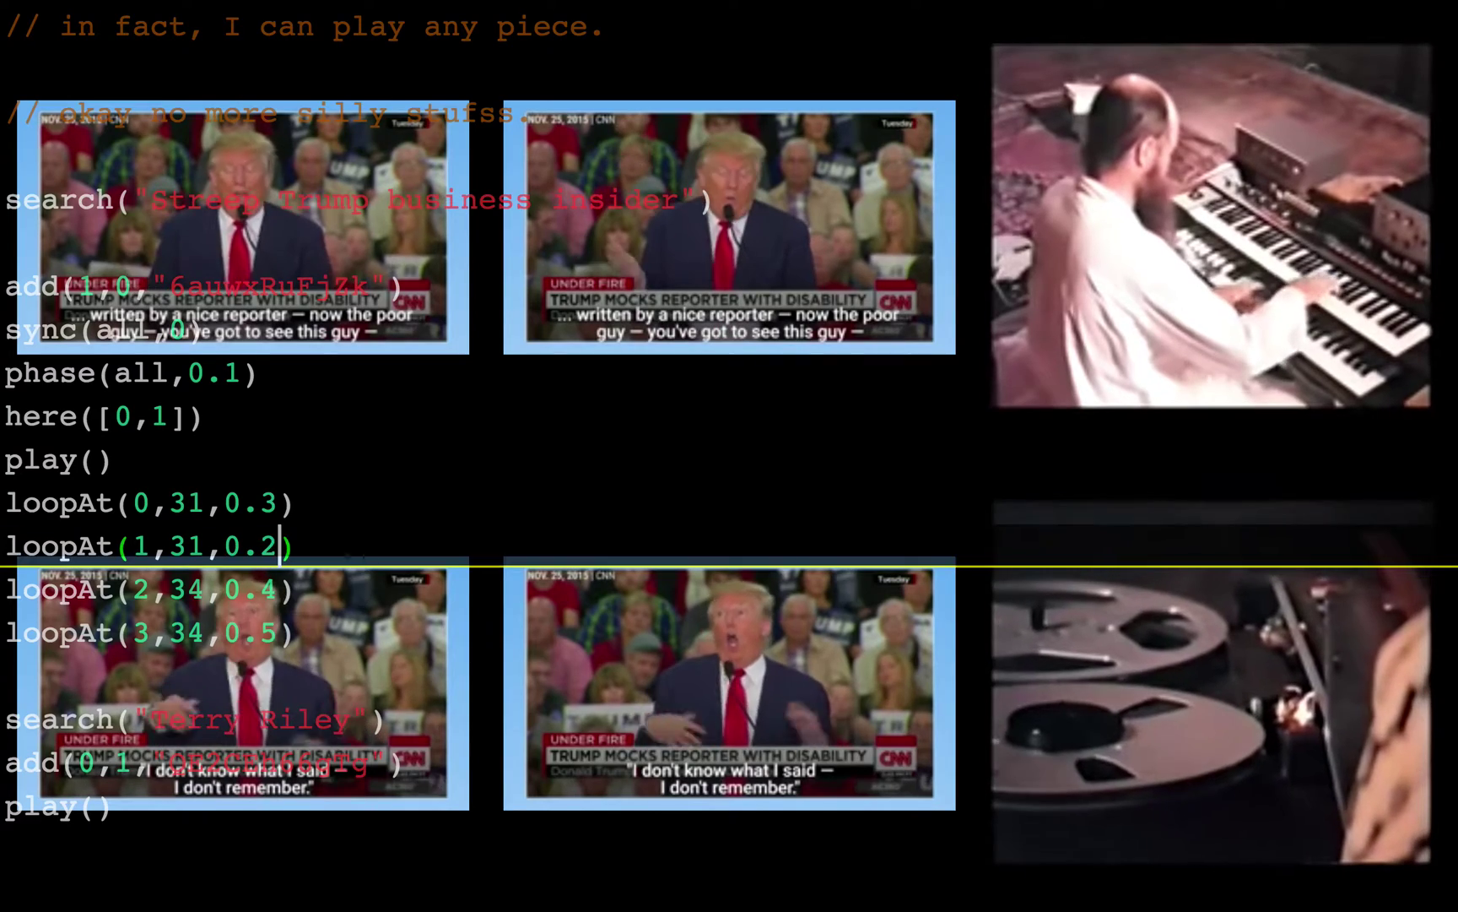
key(ctrl+Return)
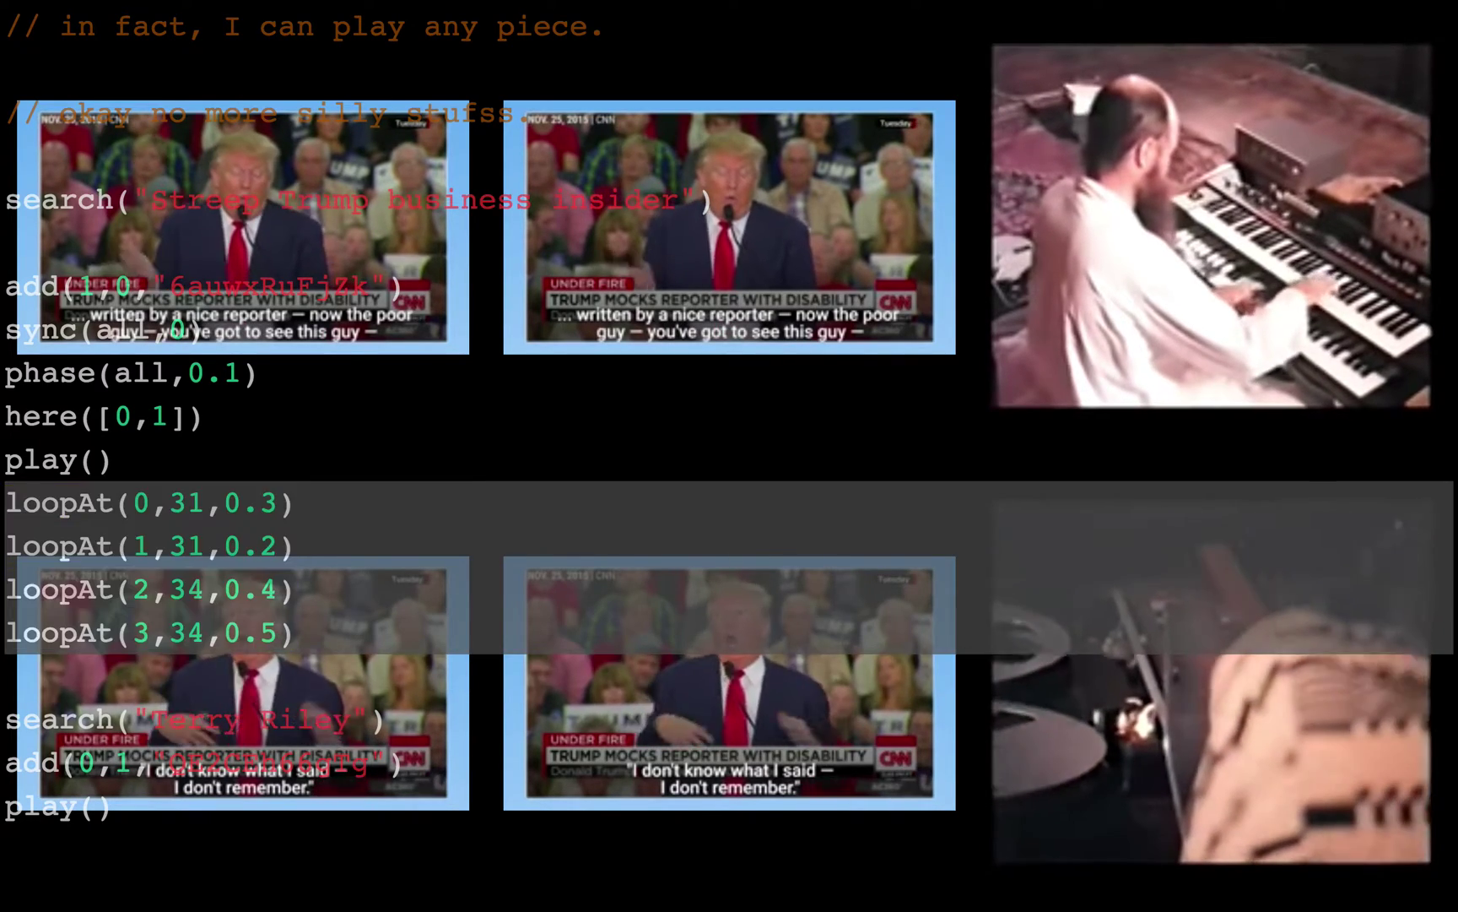
click(6, 588)
key(BackSpace)
text(1)
key(Down)
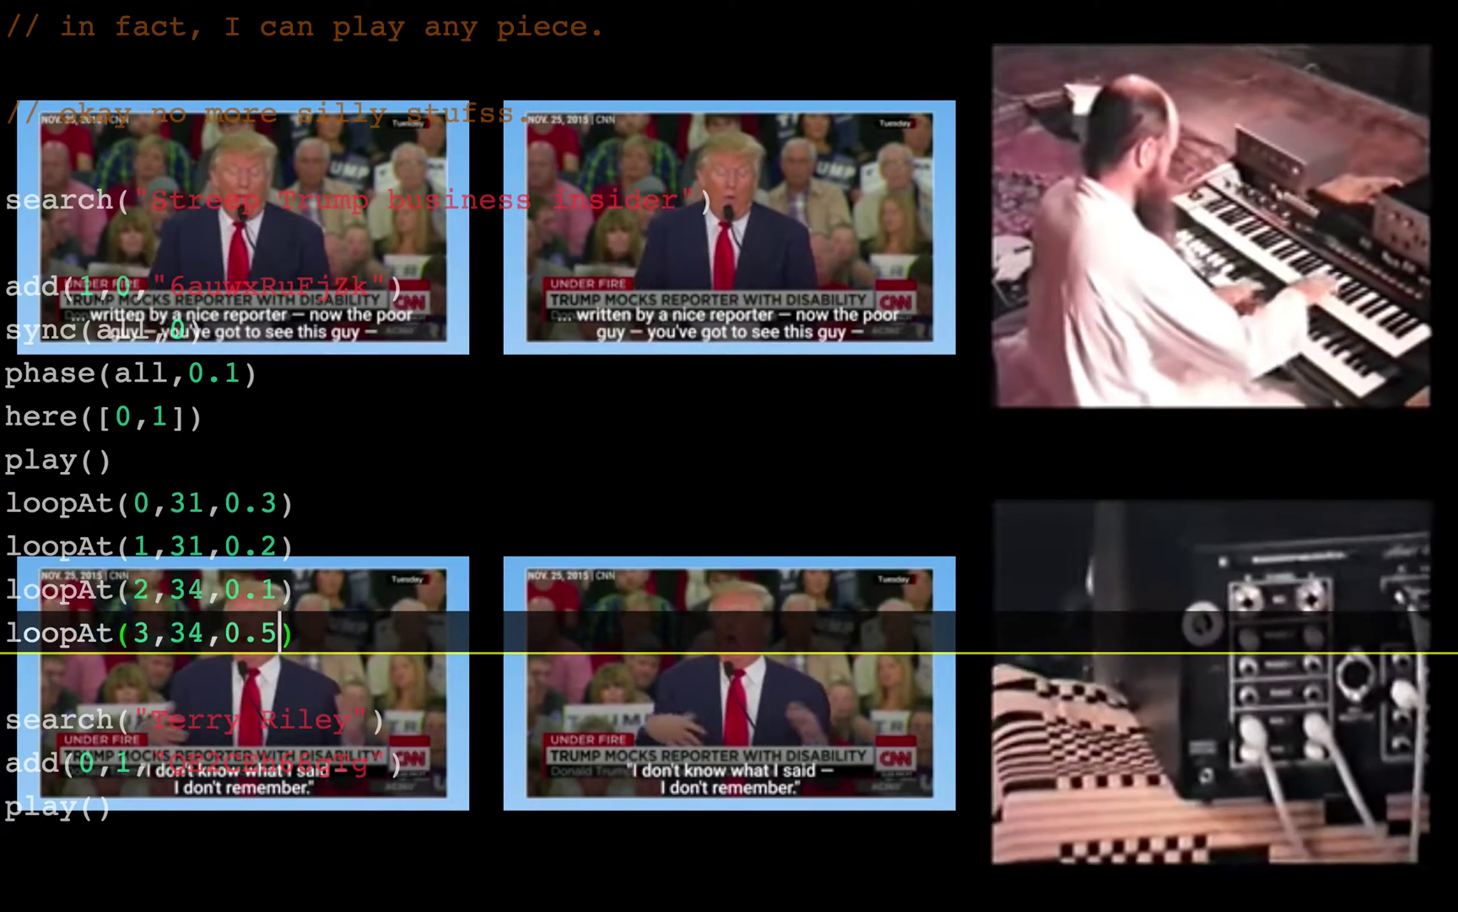
key(BackSpace)
text(1)
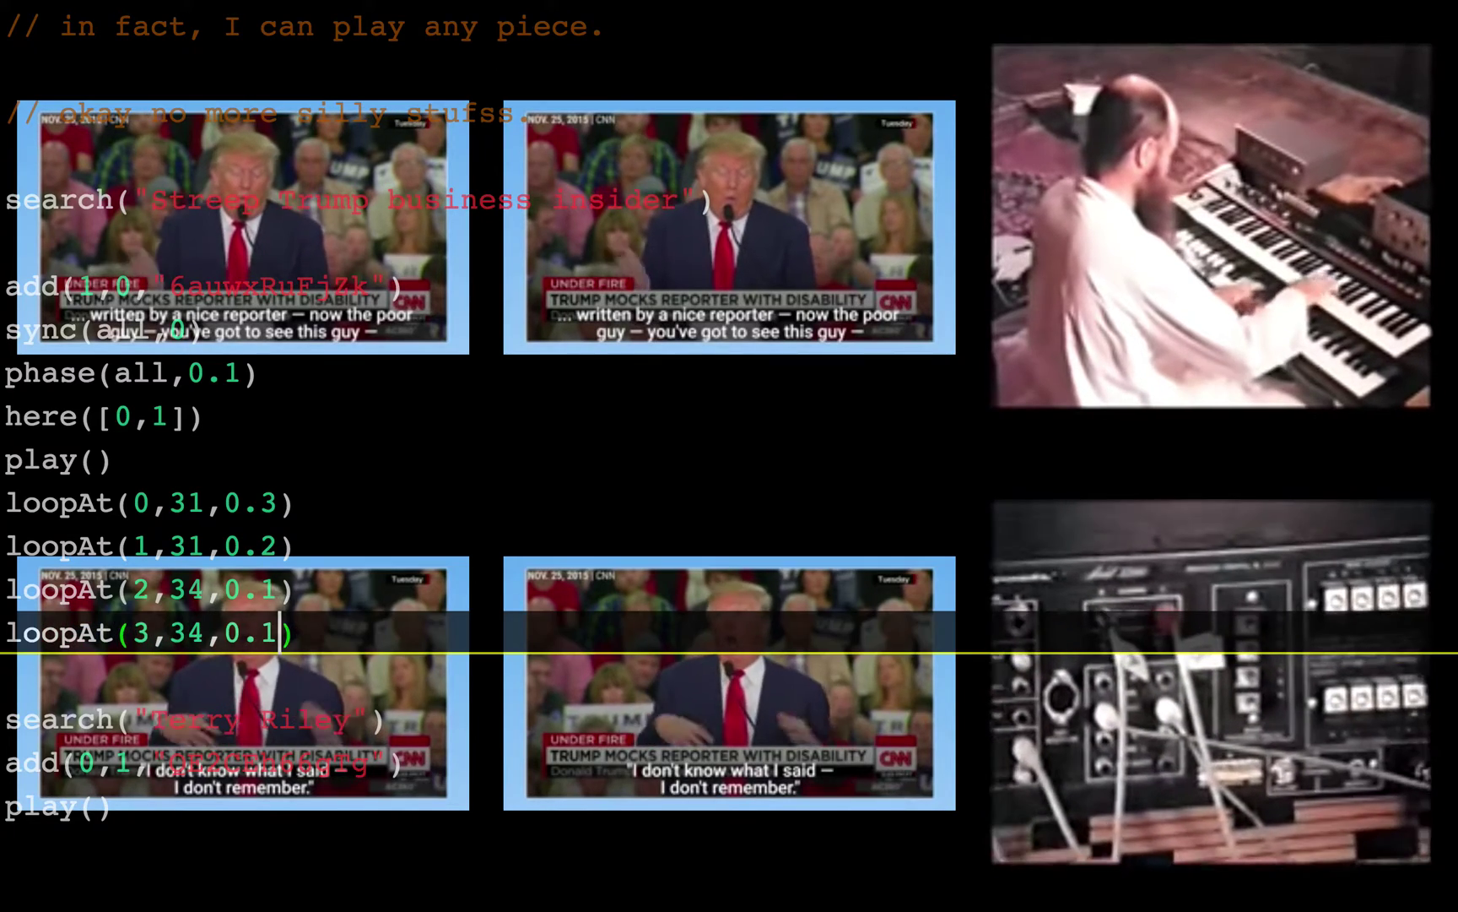
click(7, 502)
key(ctrl+Return)
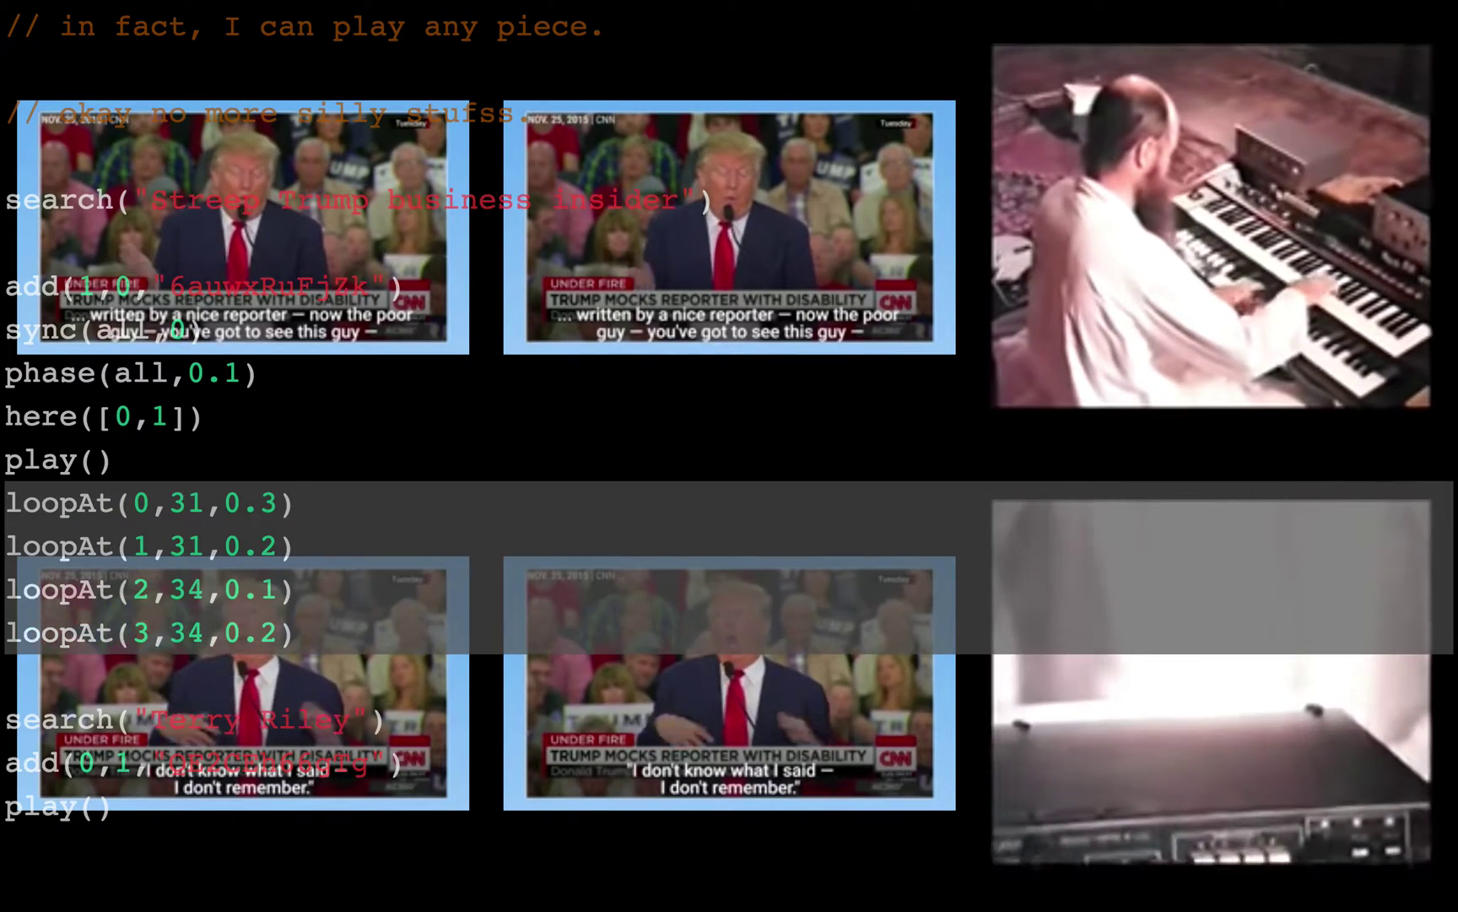
text(1)
Insert a blank line above the loops and rerun them with the first loop at 0.05
key(Return)
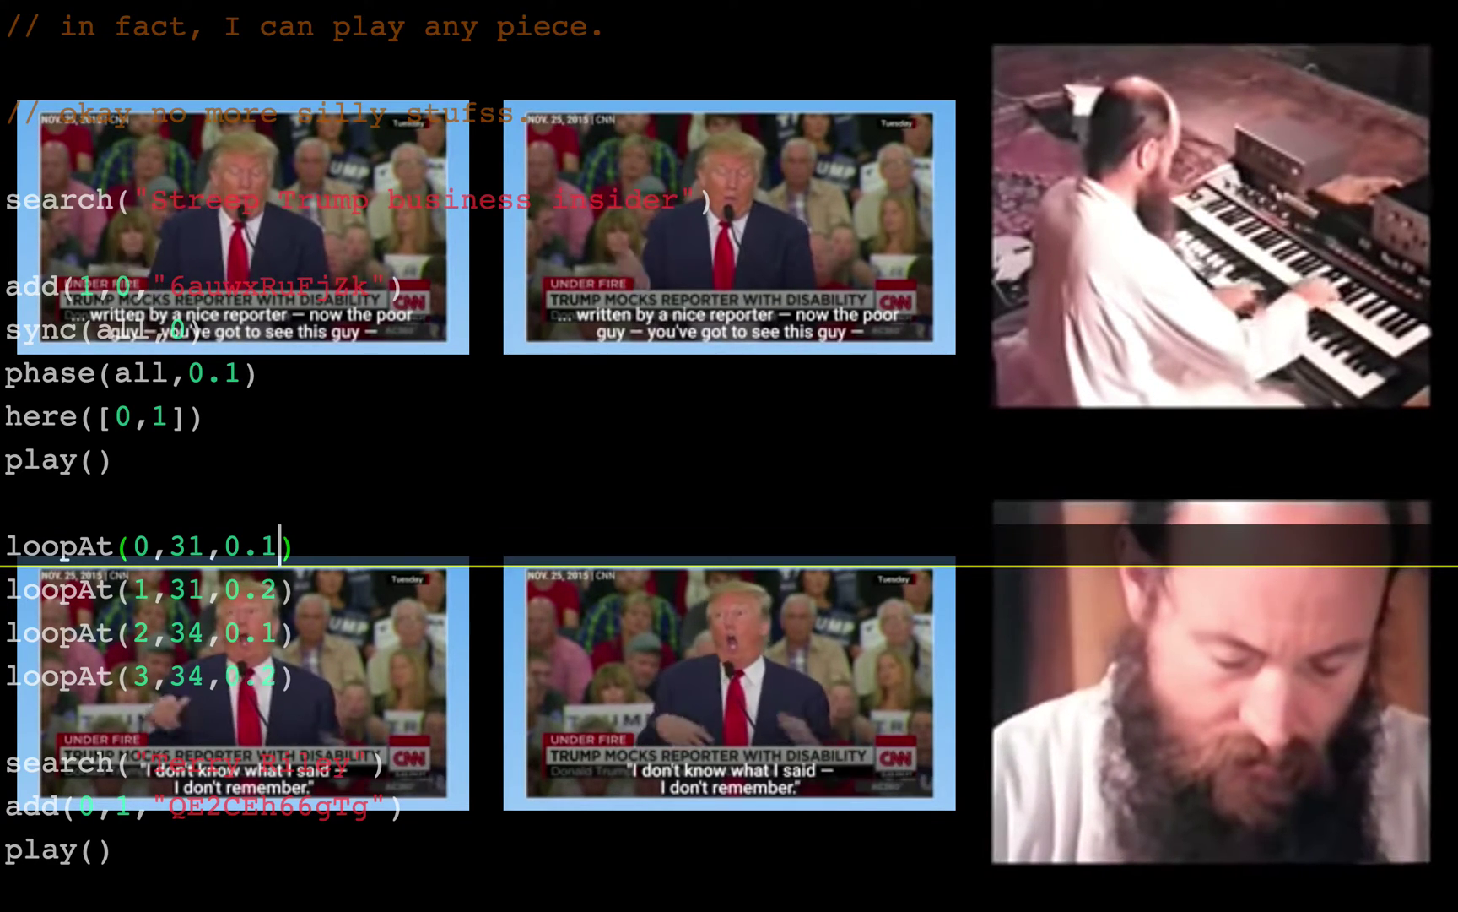
key(ctrl+Return)
click(7, 502)
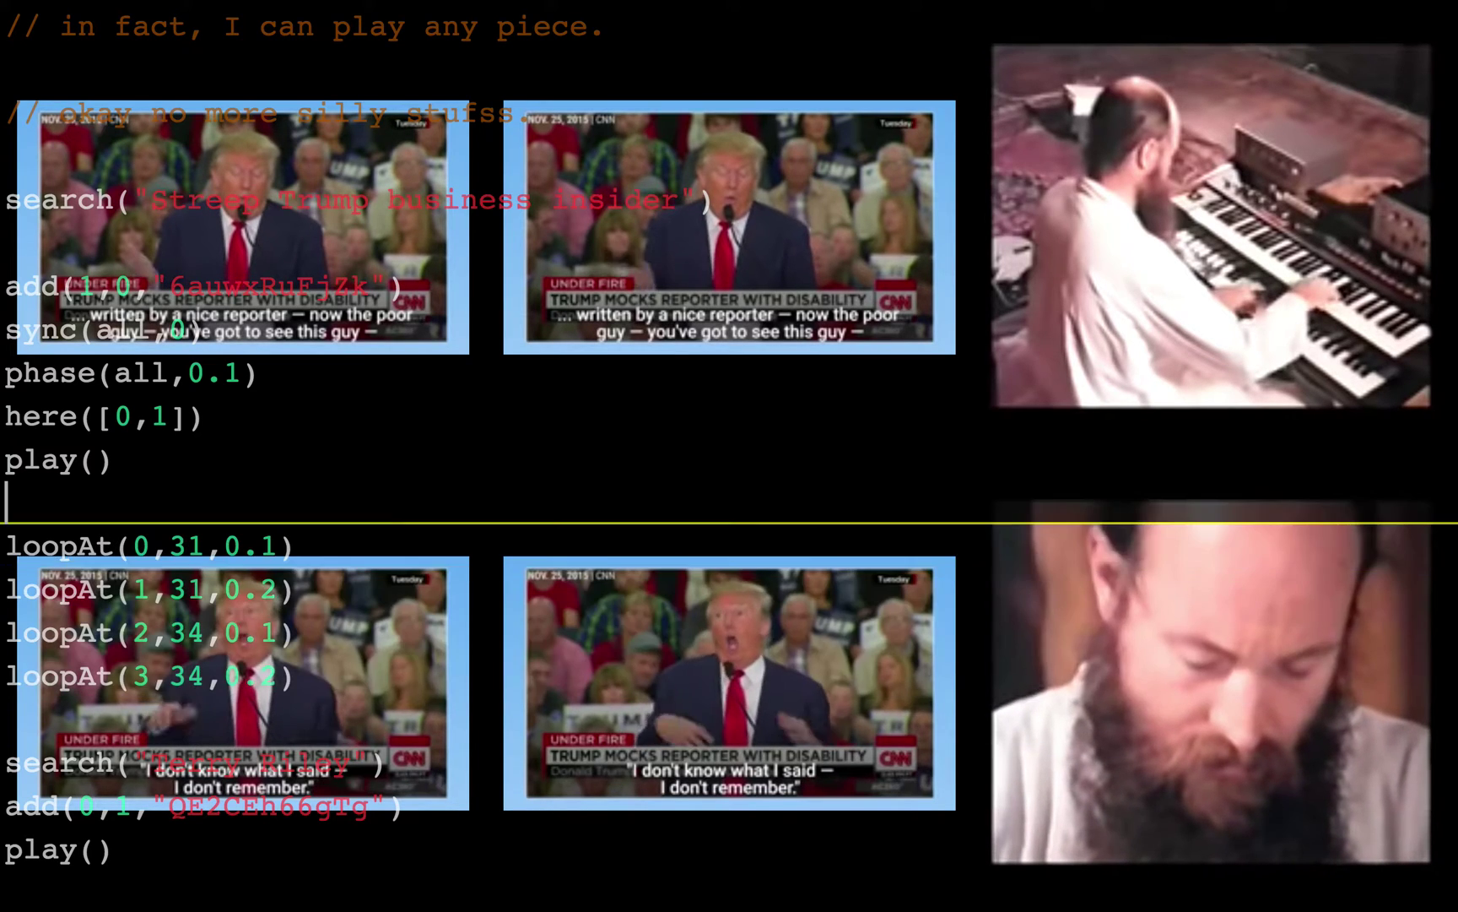
click(296, 546)
key(Left)
key(shift+Left)
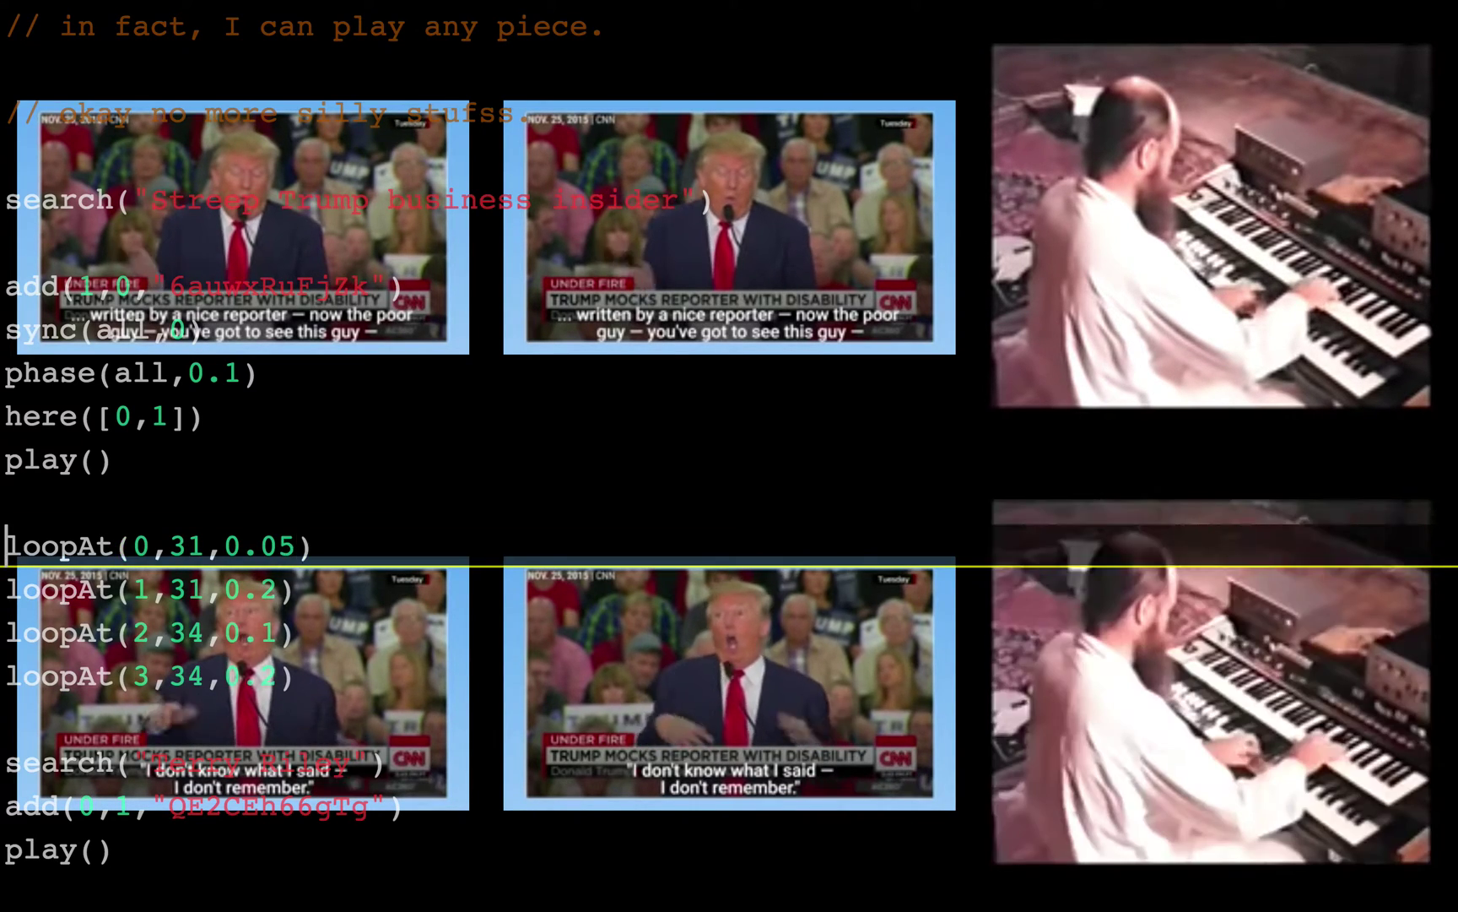
key(ctrl+Return)
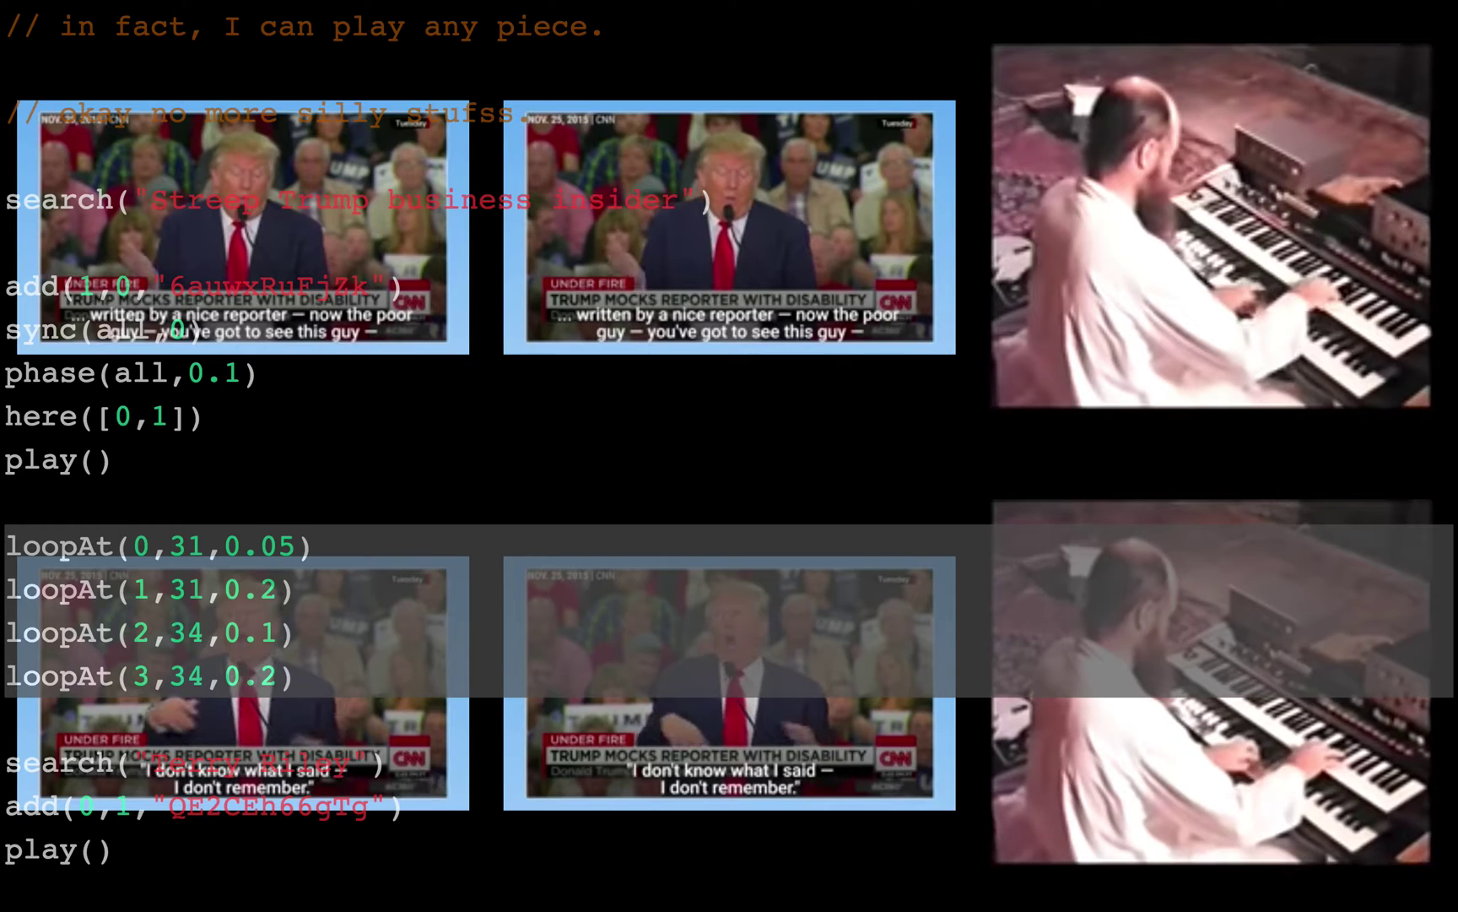
Set the first loop's length to 0.2 and rerun the four loopAt lines
key(Down)
key(Down)
key(Down)
key(Down)
key(Up)
key(Up)
key(Up)
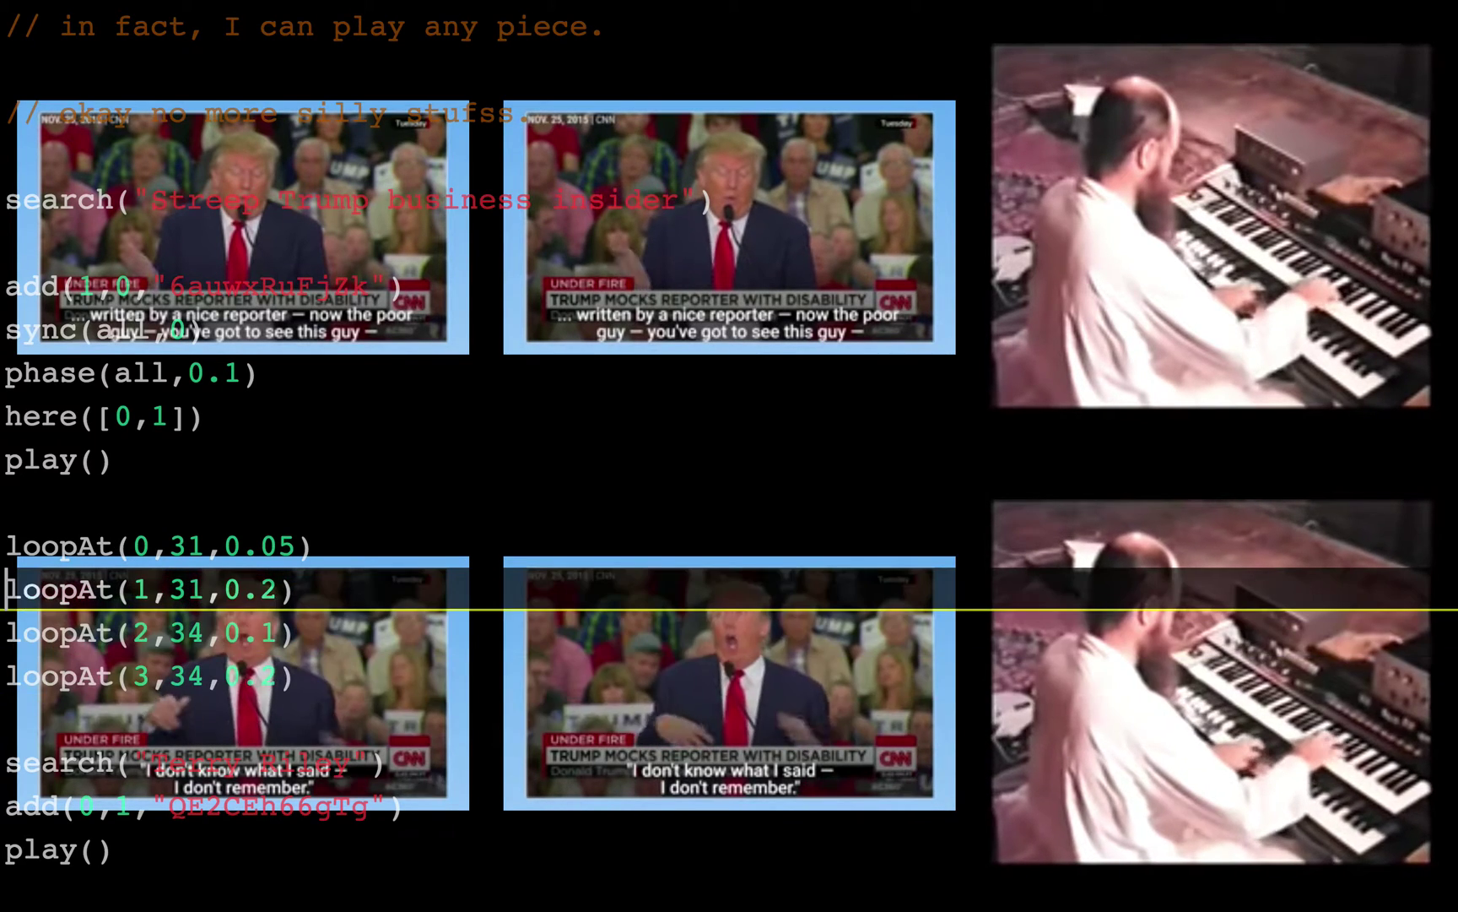
key(Up)
key(End)
key(Left)
key(BackSpace)
key(BackSpace)
text(2)
key(Home)
key(shift+Down)
key(shift+Down)
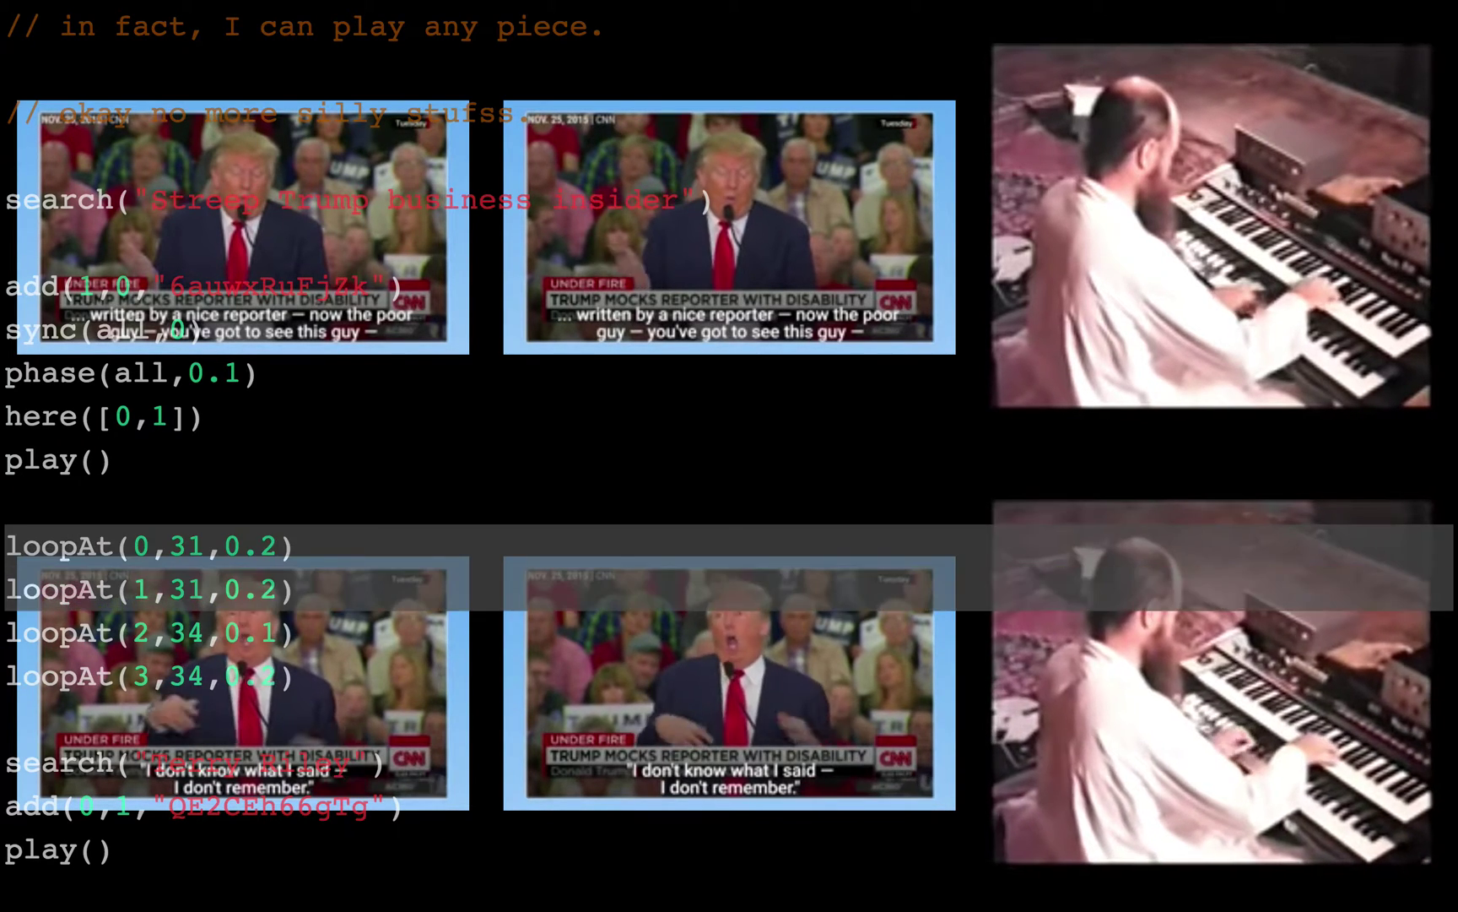
key(shift+Down)
key(shift+Down)
key(ctrl+Return)
Change the second loop's length to 0.3 and rerun all four loops
key(Down)
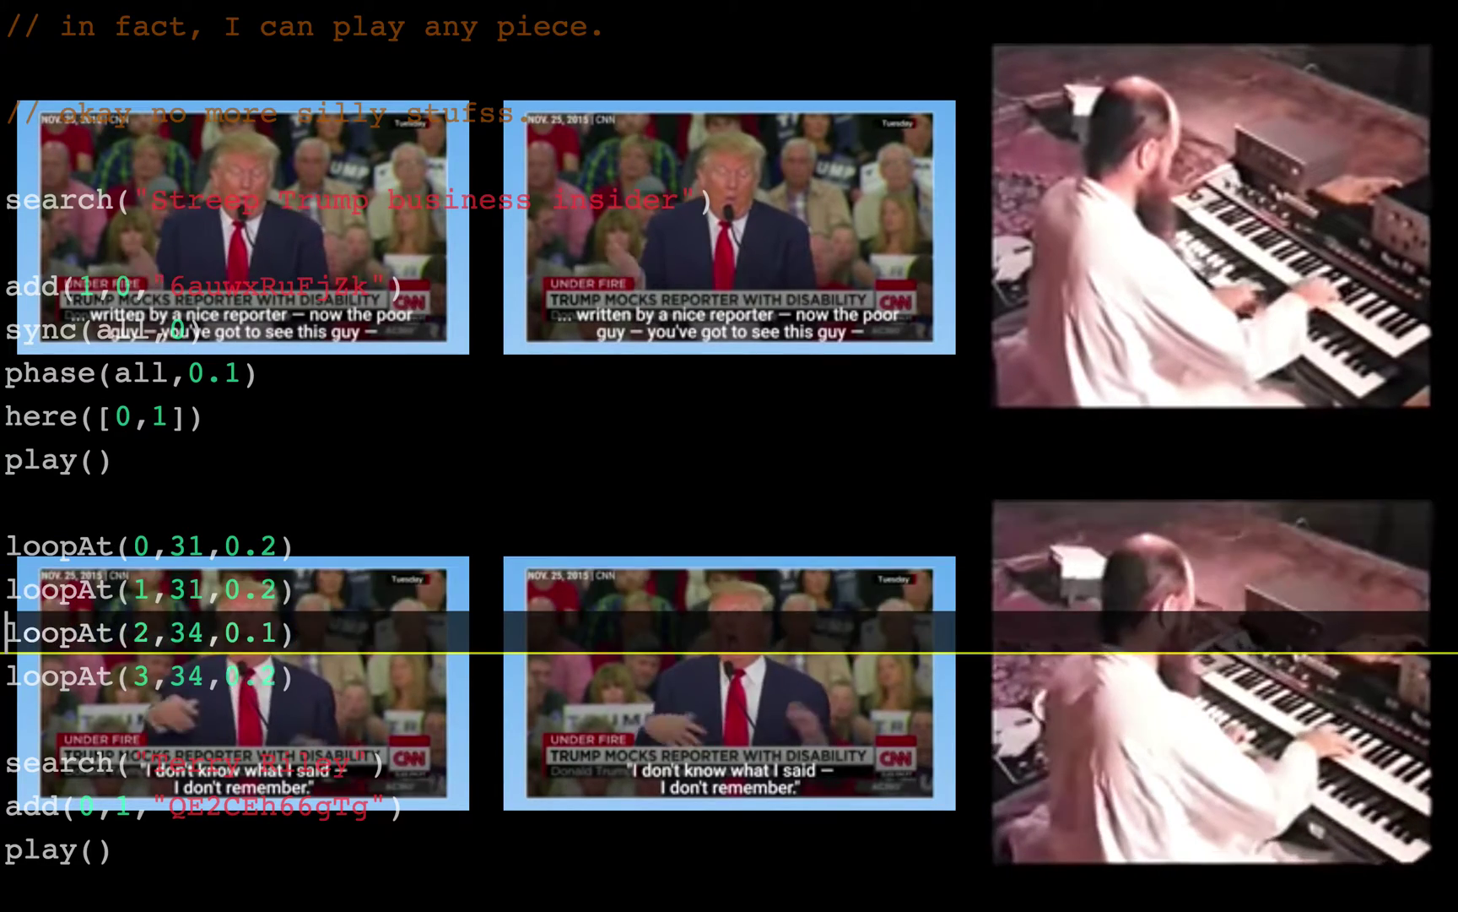
key(End)
key(Left)
key(BackSpace)
text(3)
key(Up)
key(Home)
key(shift+Down)
key(shift+Down)
key(shift+Down)
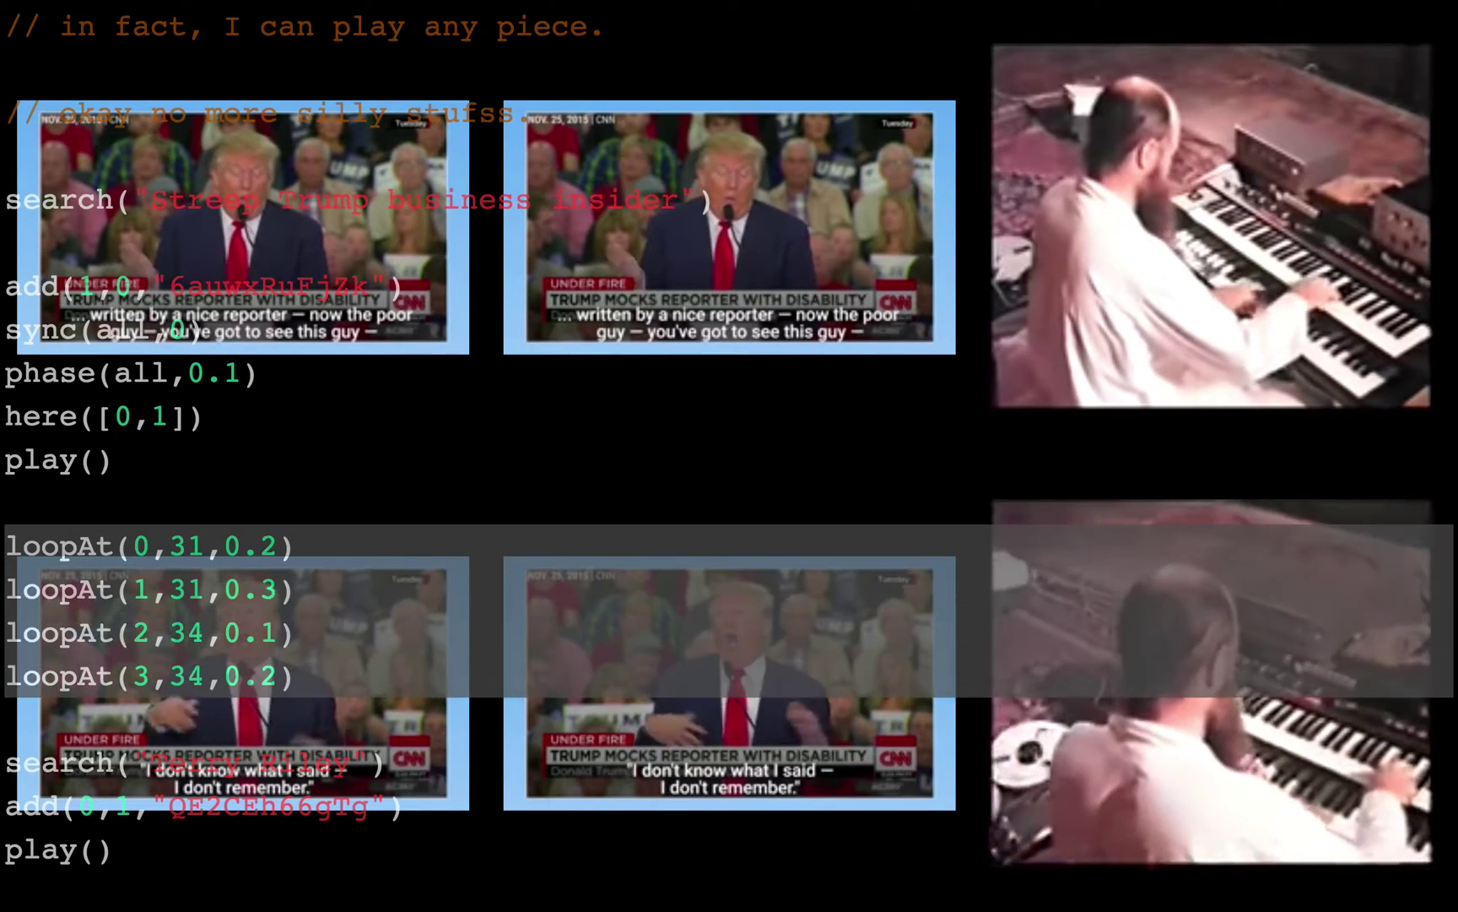
key(ctrl+Return)
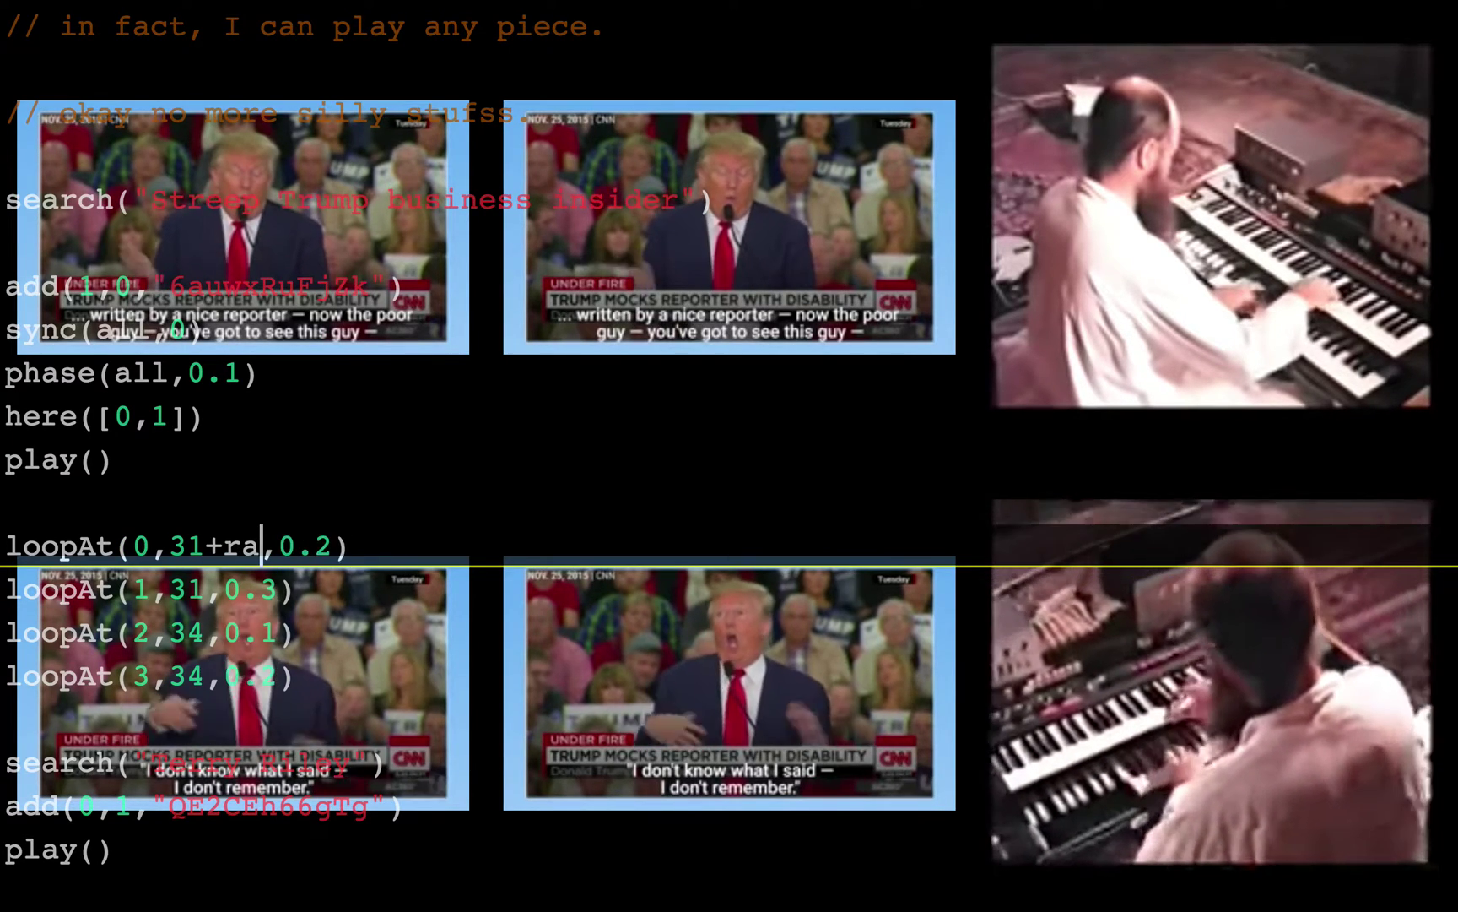
Give the first two loops a 31+rand()*5 start and run them
key(BackSpace)
text(nd()*5)
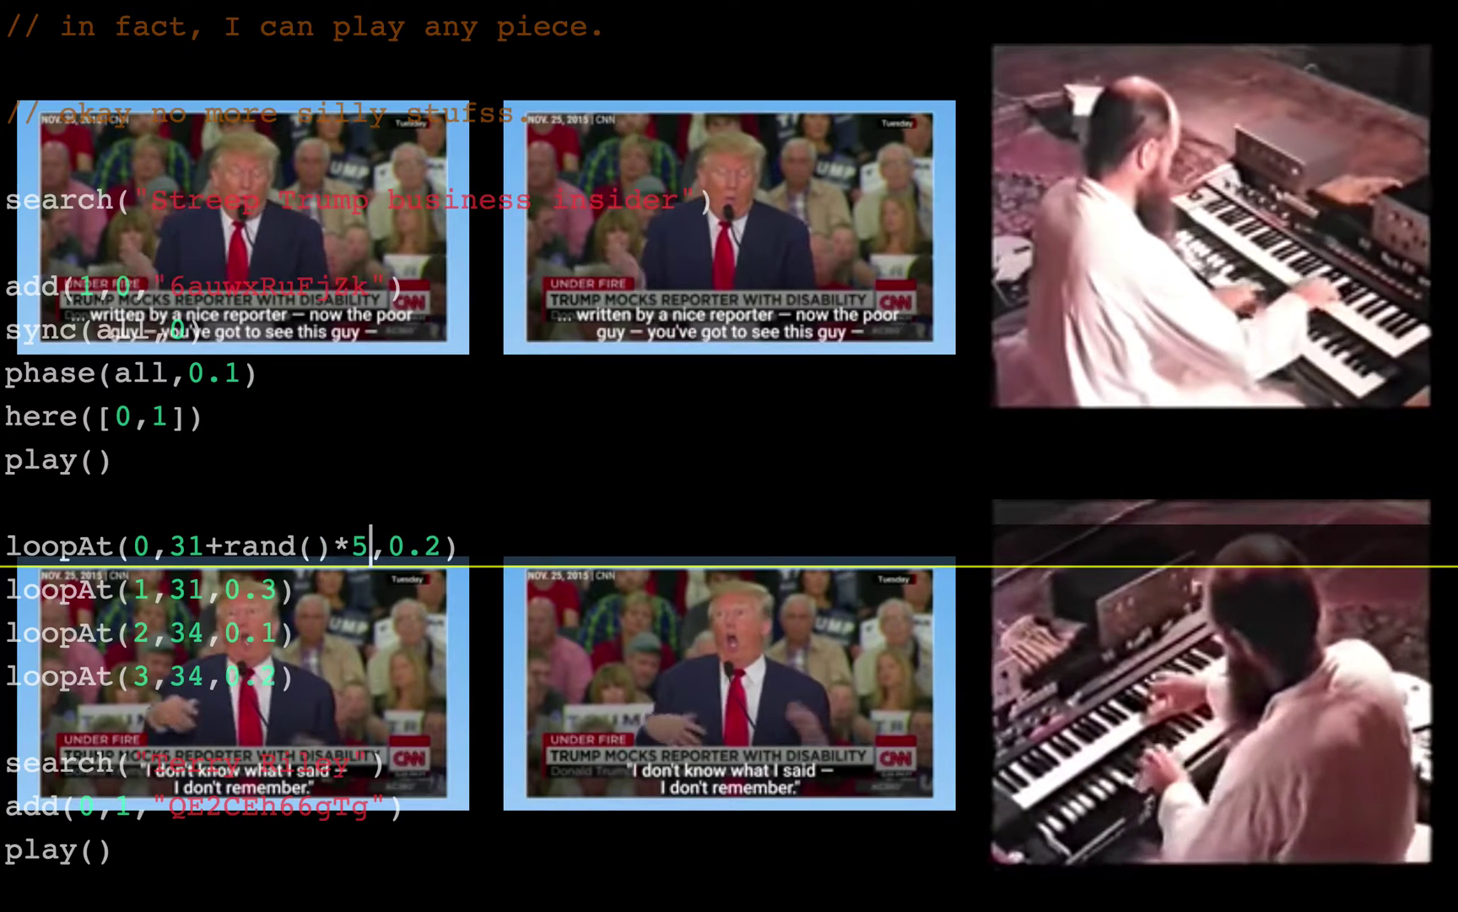
key(shift+Left)
key(shift+Left)
key(shift+Left)
key(shift+Left)
key(Right)
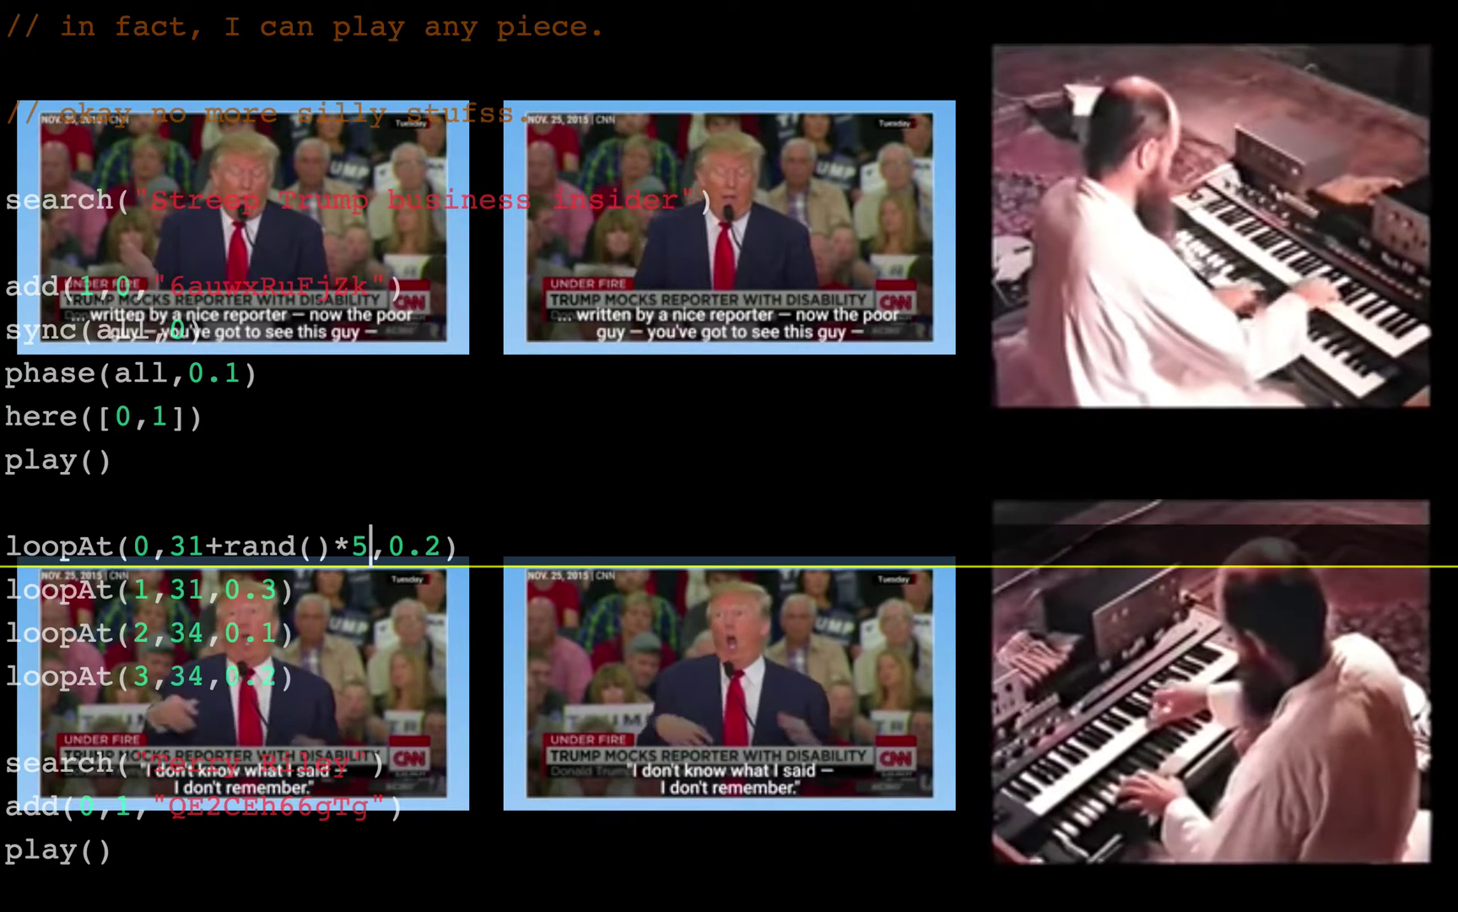
key(Down)
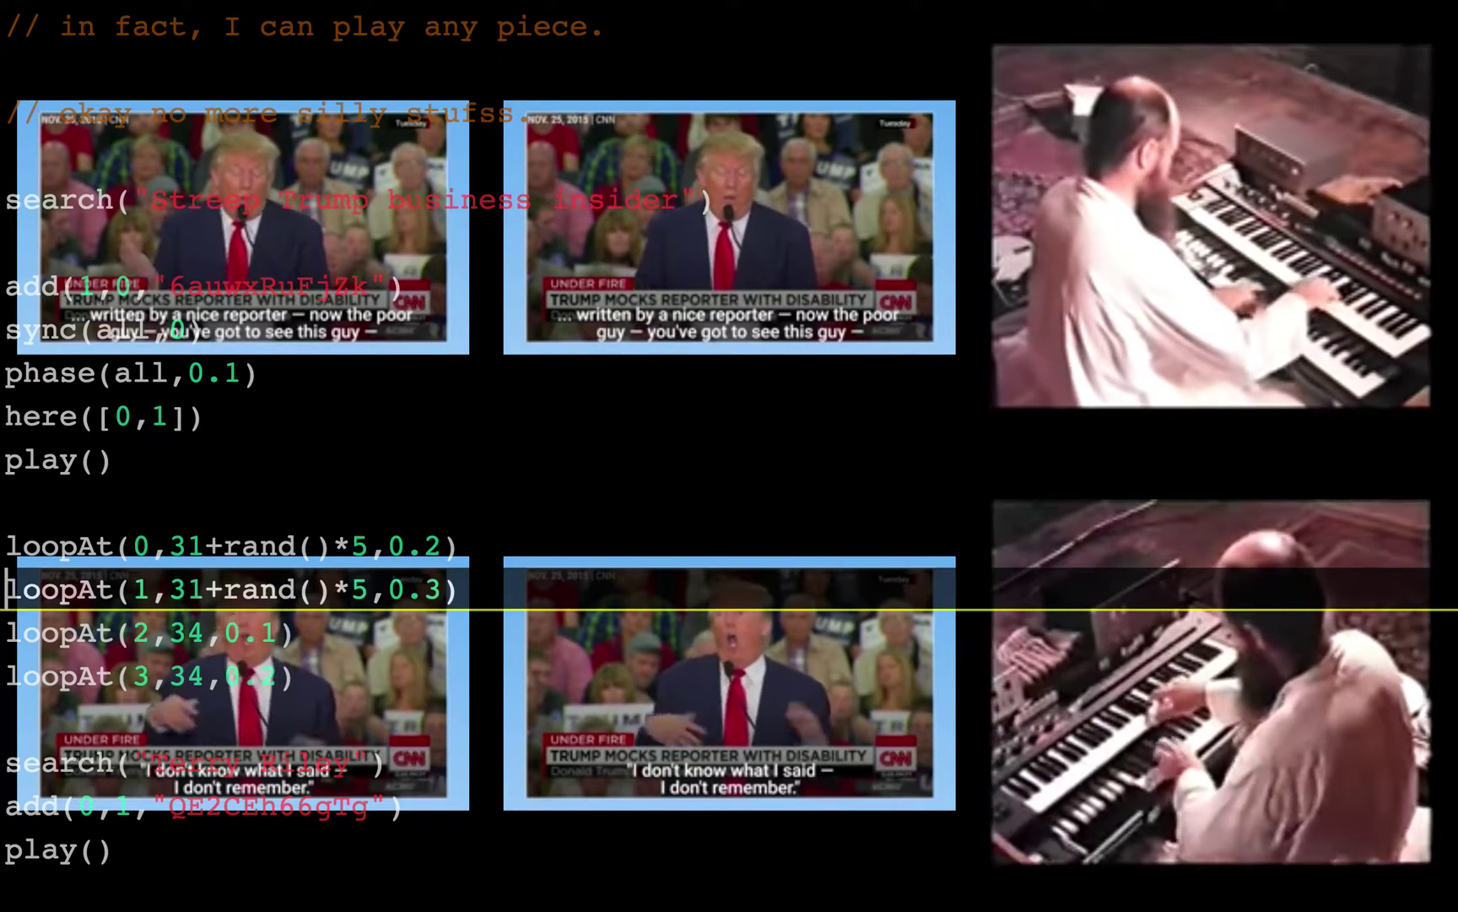
key(ctrl+Return)
key(Down)
key(Home)
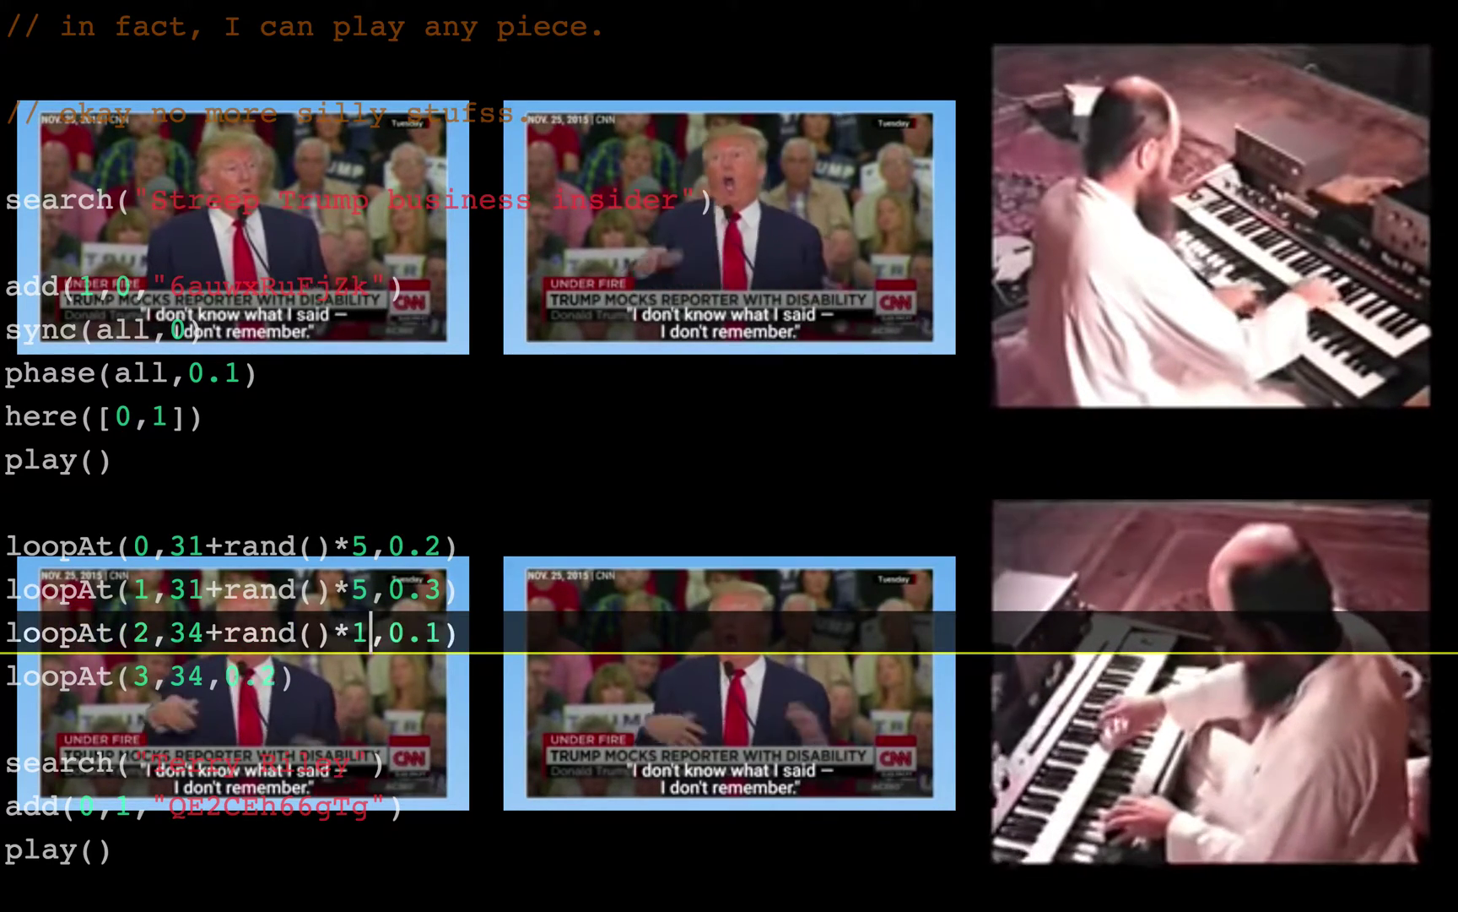
Add a random start offset to the clip 2 and 3 loops and reselect all four loop commands
click(262, 676)
text(+rand()*5)
key(Right)
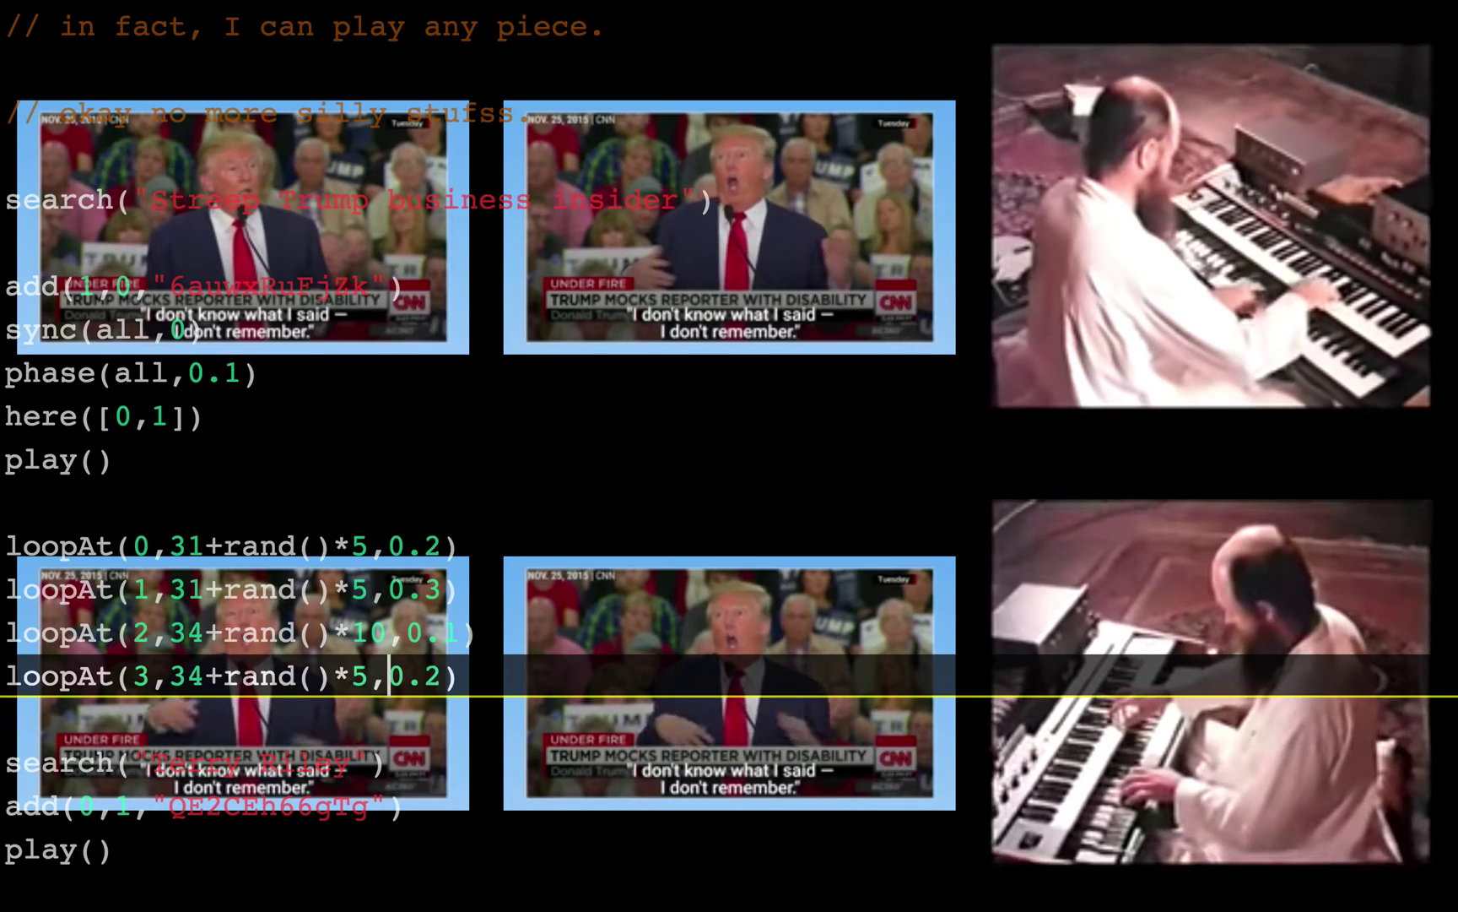
key(Up)
key(Up)
key(Up)
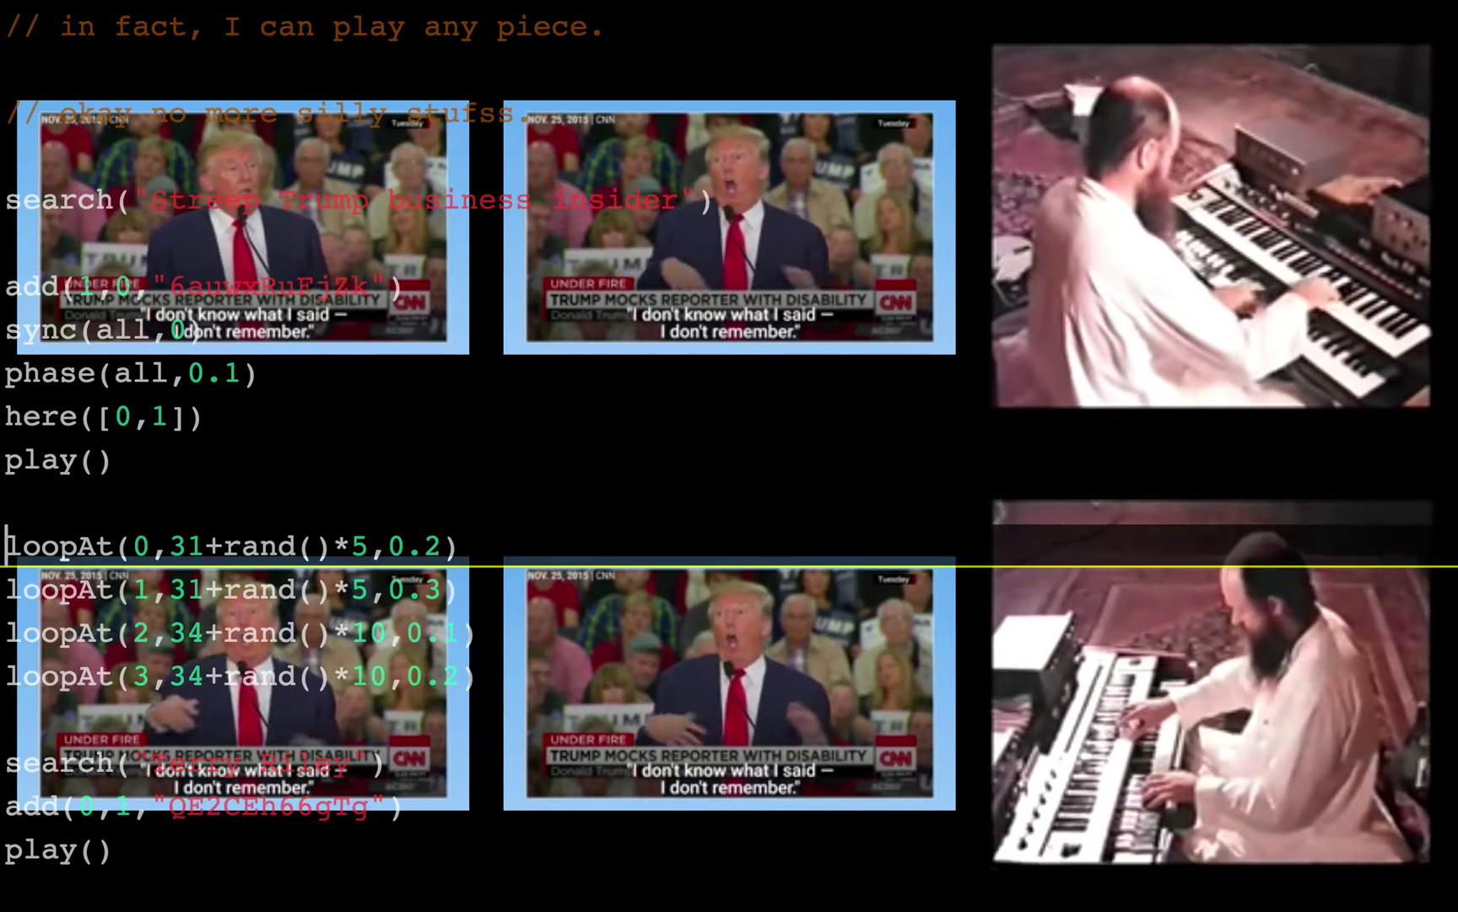
key(shift+Down)
key(shift+Down)
key(shift+Down)
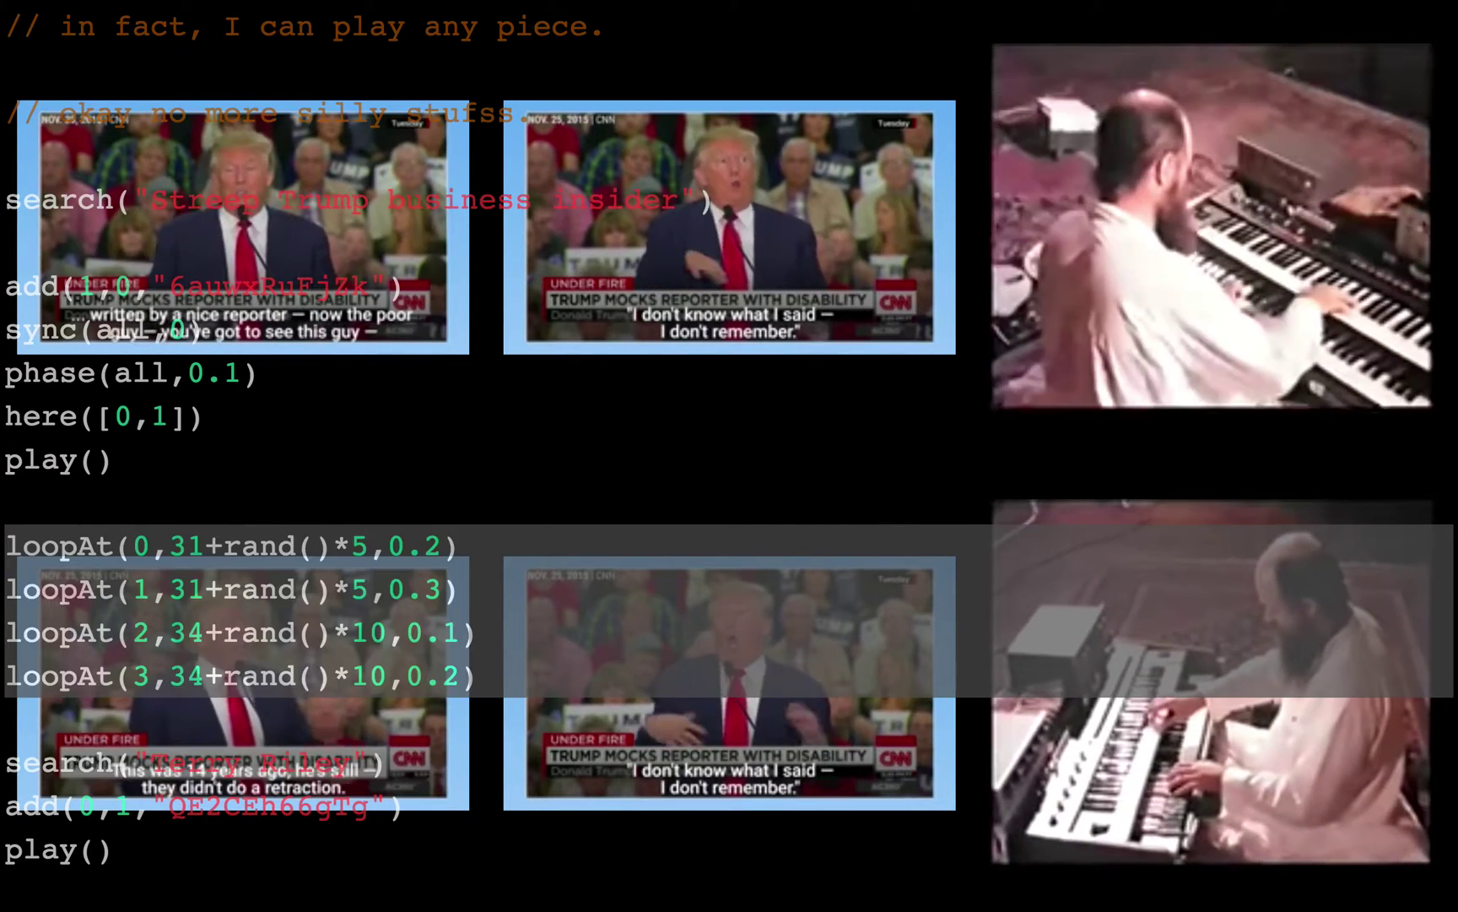
key(Up)
key(shift+Down)
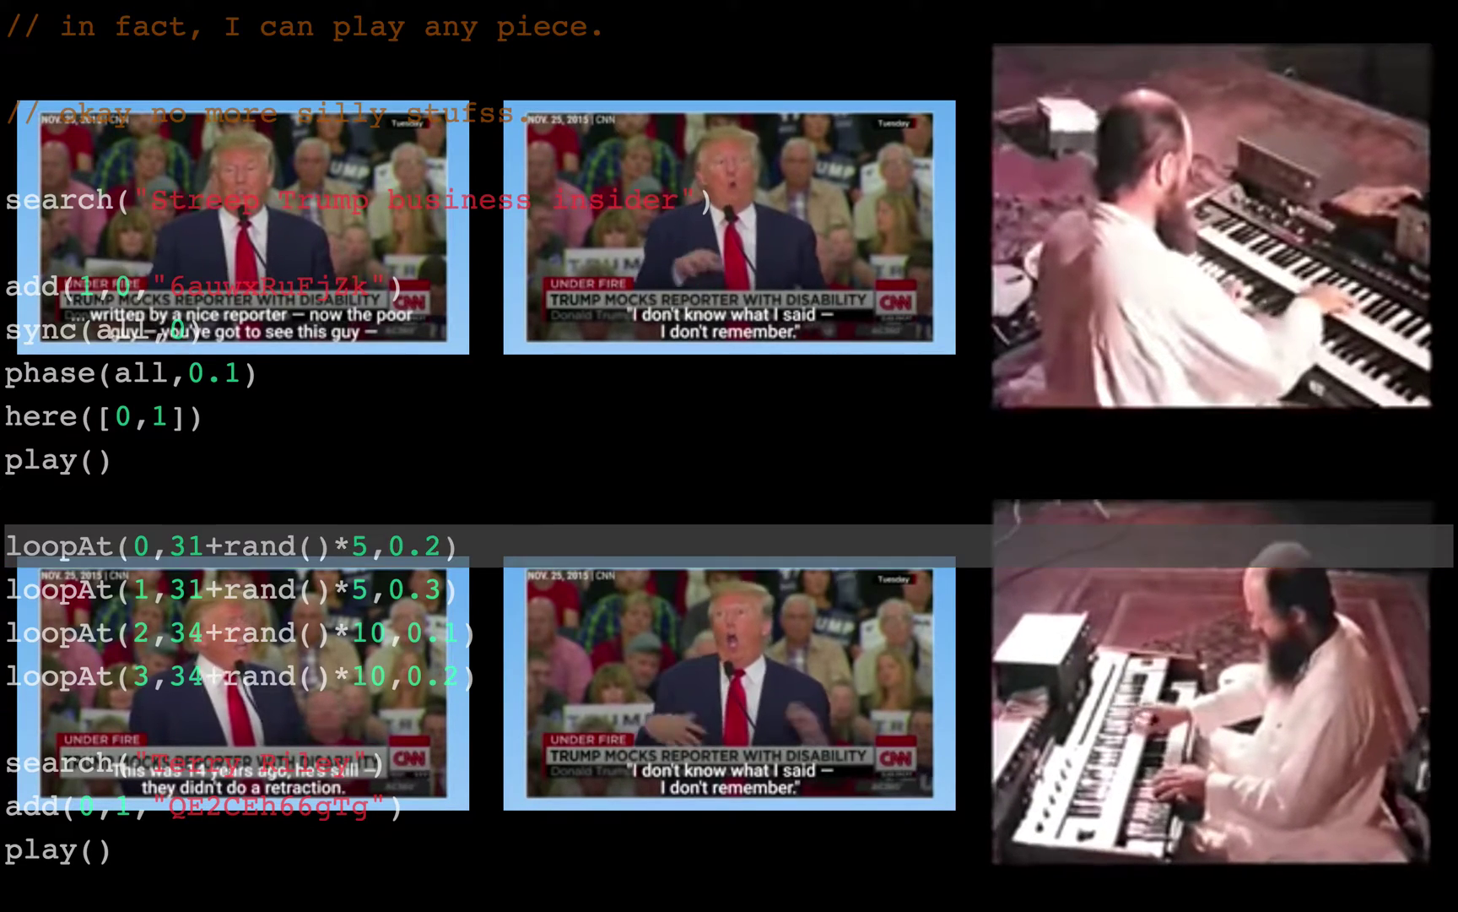
key(shift+Down)
key(shift+Down)
key(shift+Down)
Wrap the four loopAt lines in an h = setInterval(function(){…}) timer block
key(ctrl+Return)
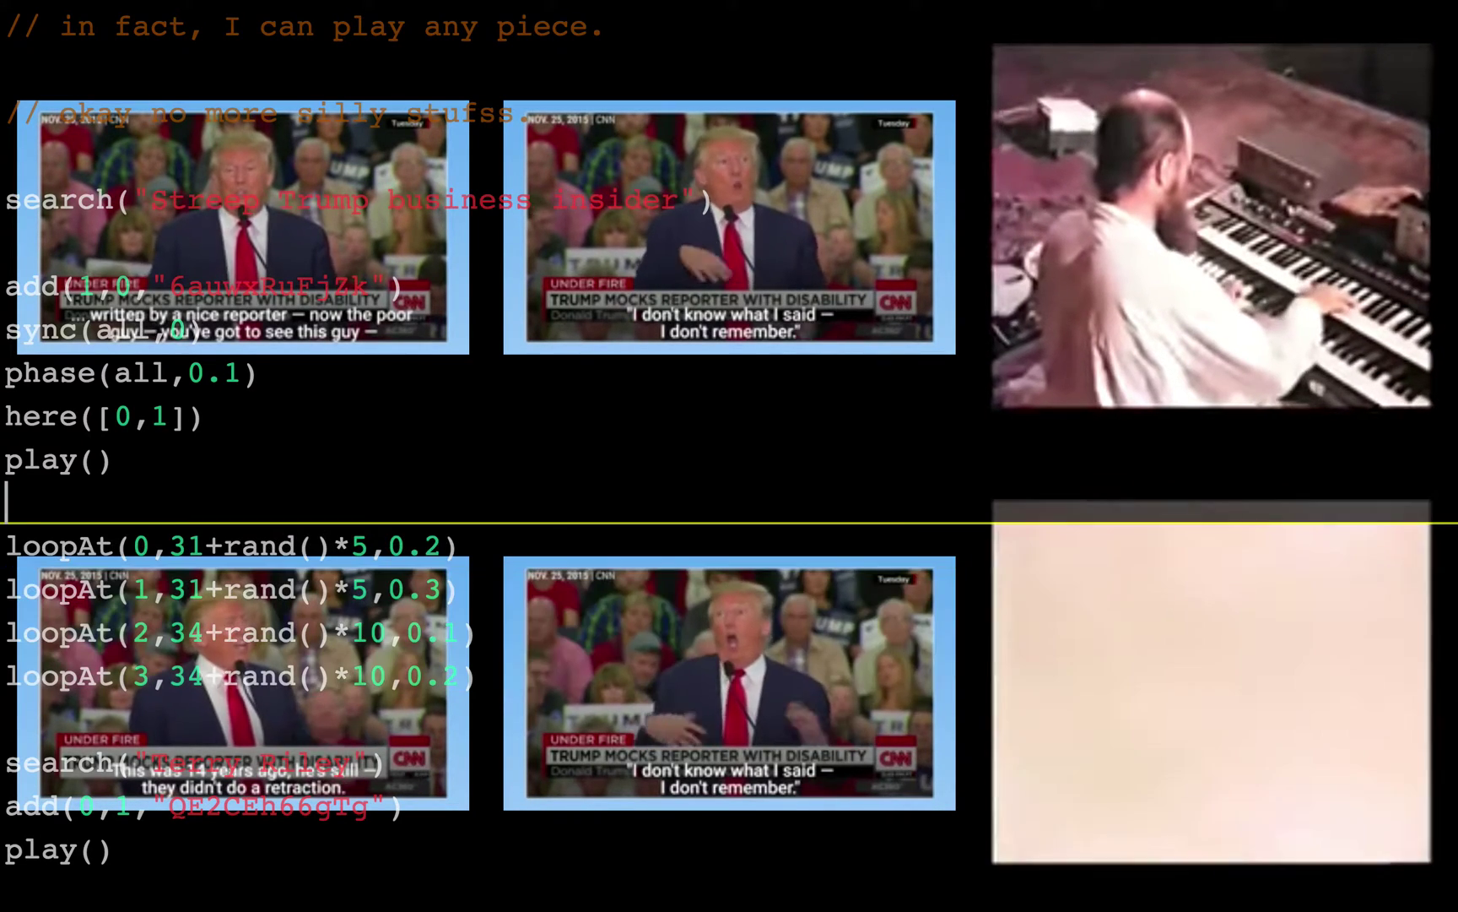
text(fuet)
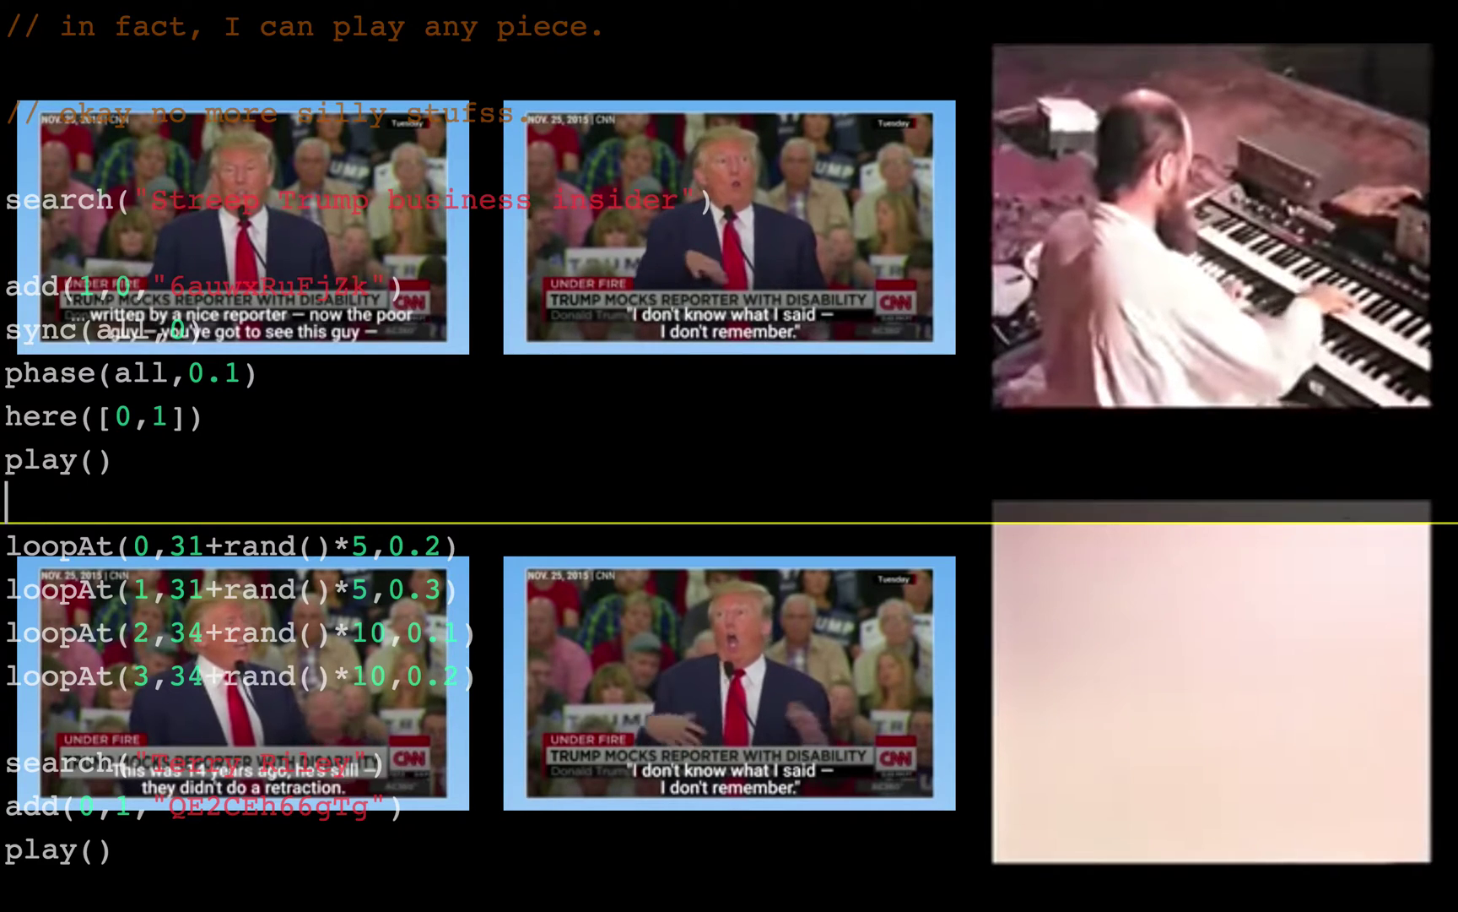
key(BackSpace)
key(Return)
key(Return)
text(h = setInterval(function(){)
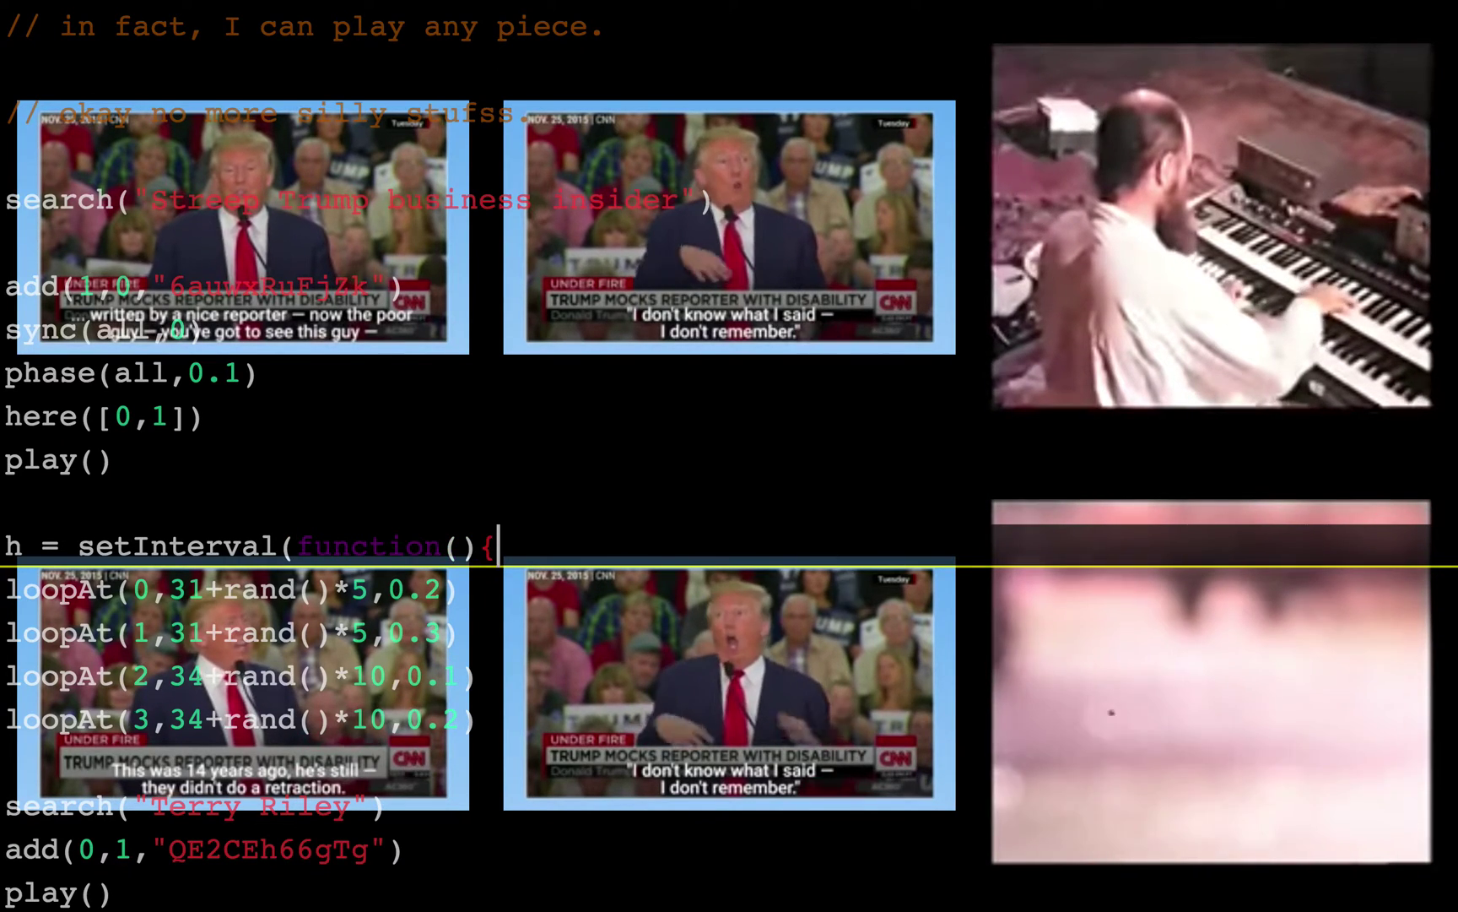
key(Down)
key(Home)
key(shift+Down)
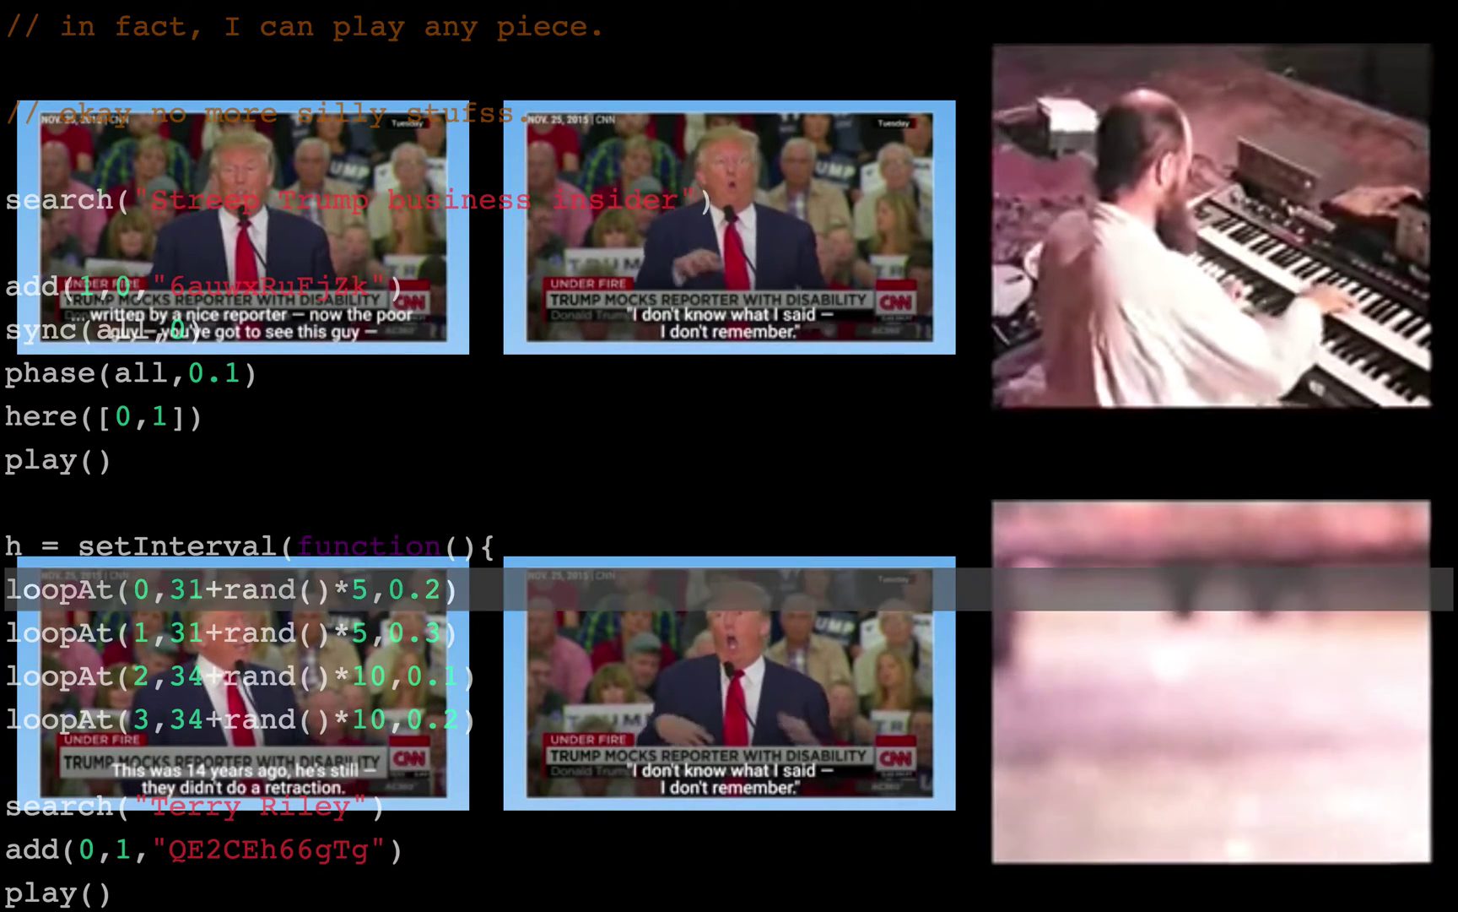
key(shift+Down)
key(shift+Down)
key(shift+Down)
key(Right)
text(},)
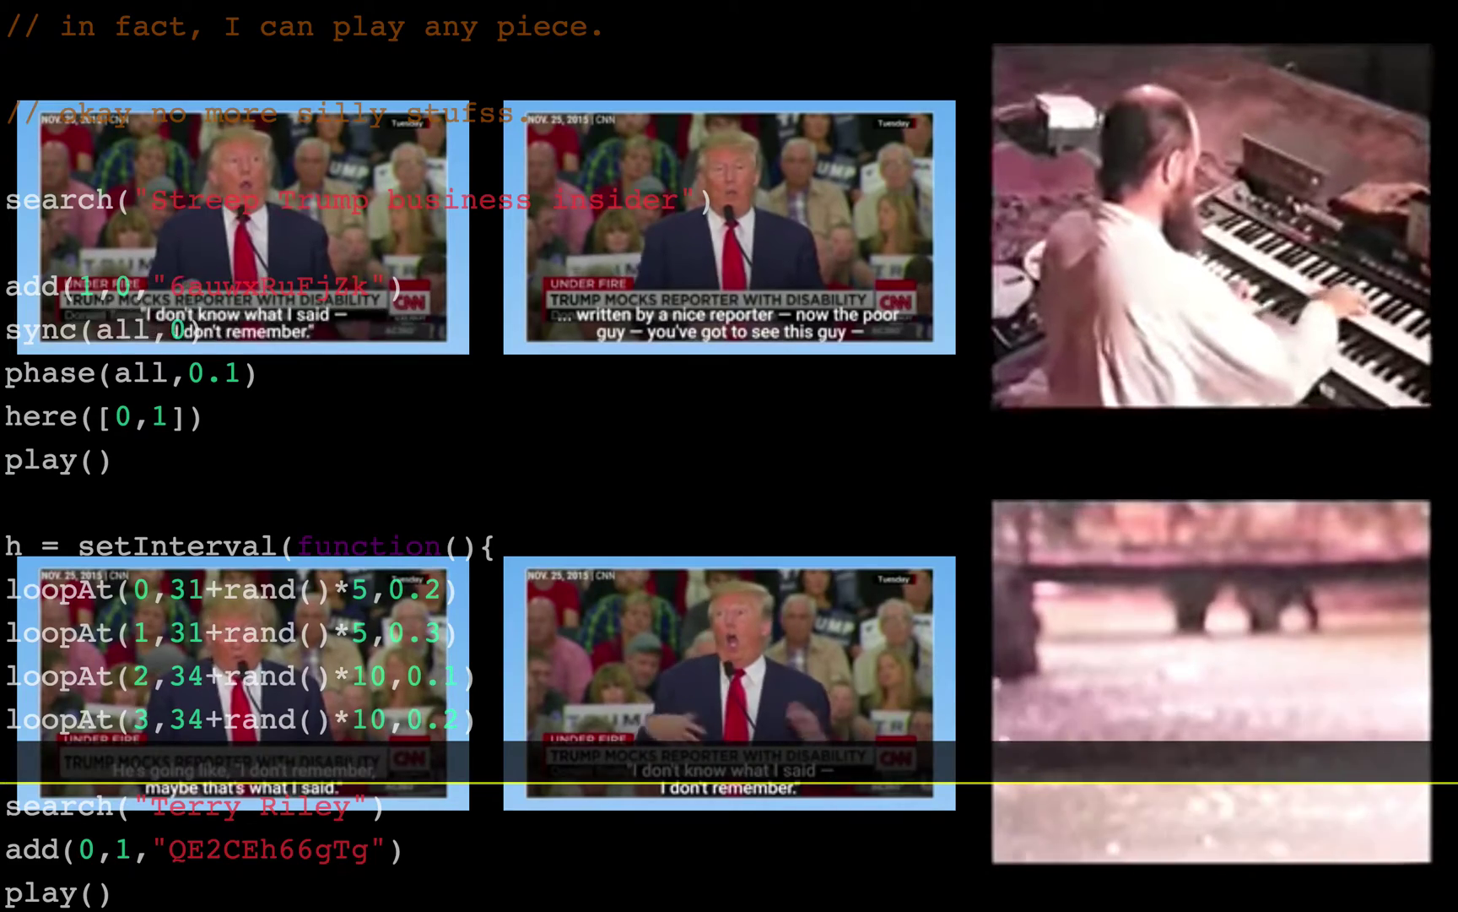
text(5000))
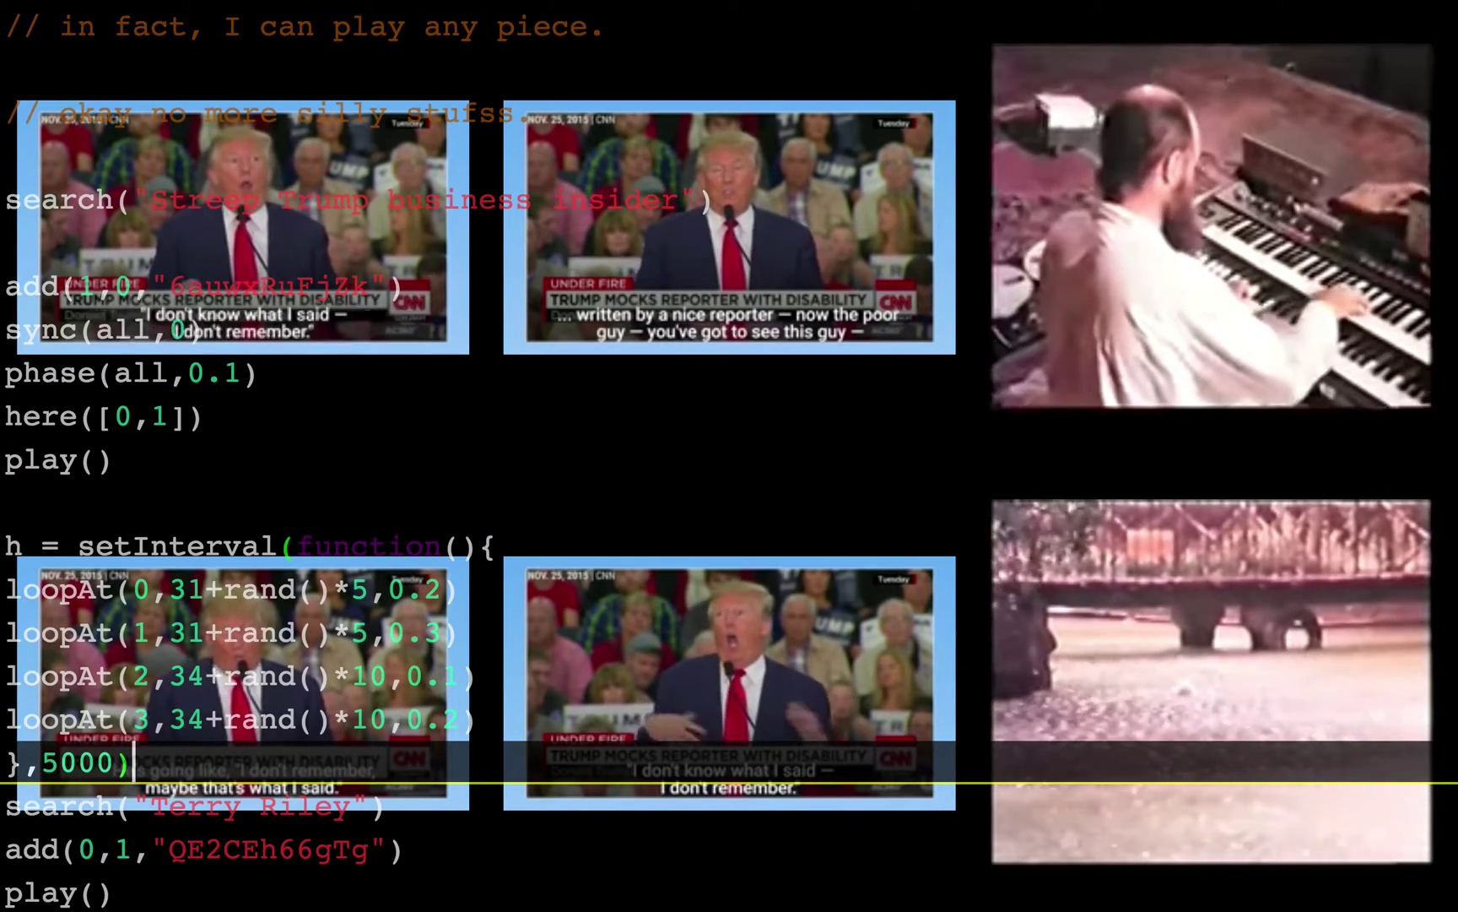
Evaluate the whole timer block
key(Up)
key(Up)
key(Up)
key(Up)
key(Up)
key(Home)
key(shift+Down)
key(shift+Down)
key(shift+Down)
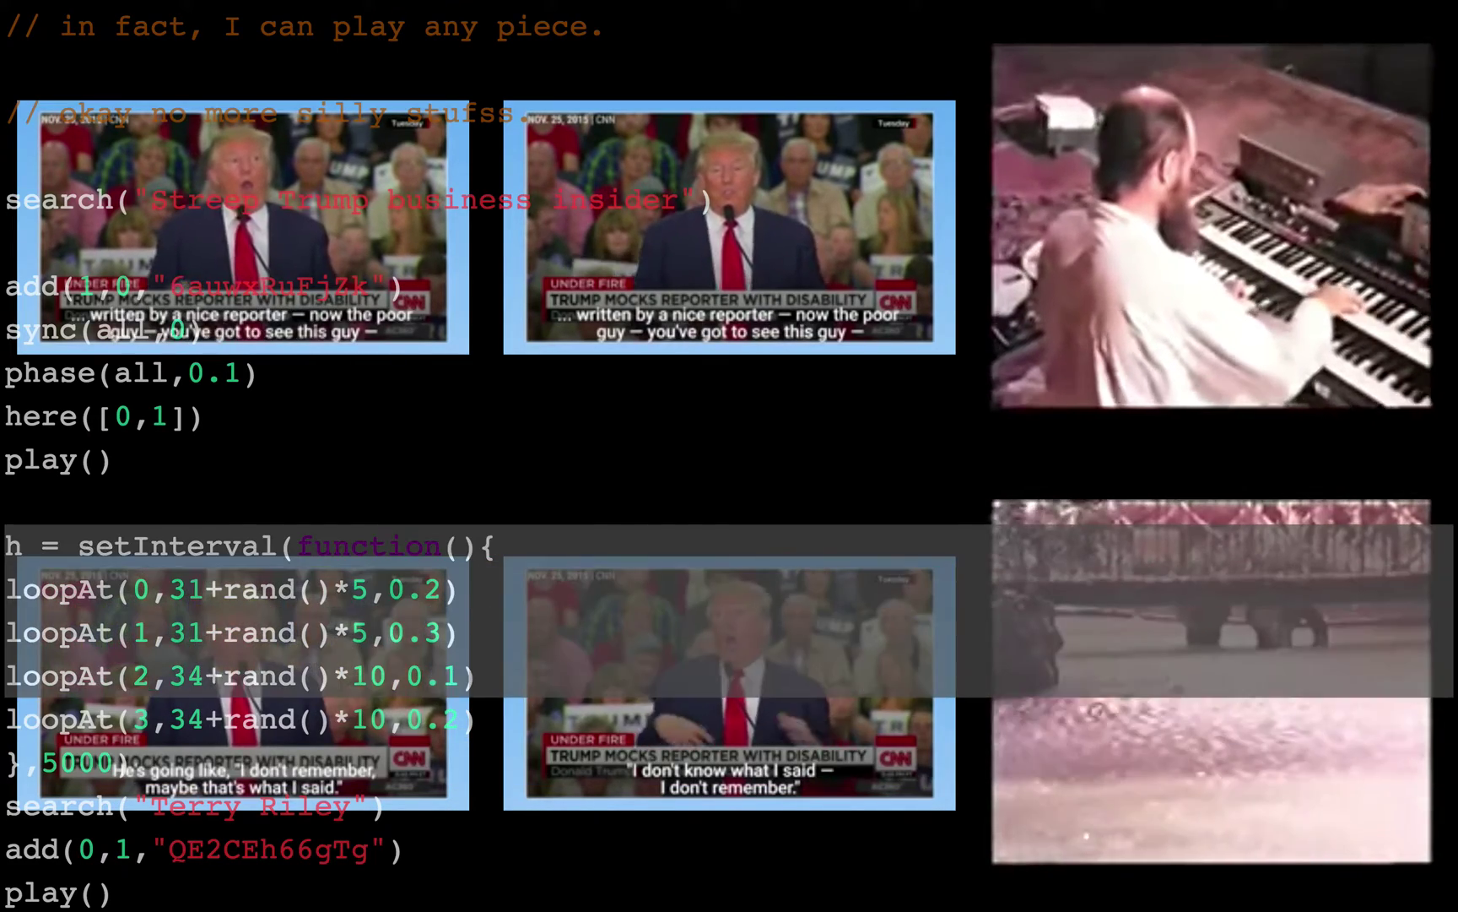
key(shift+Down)
key(shift+Down)
key(shift+Down)
key(shift+Up)
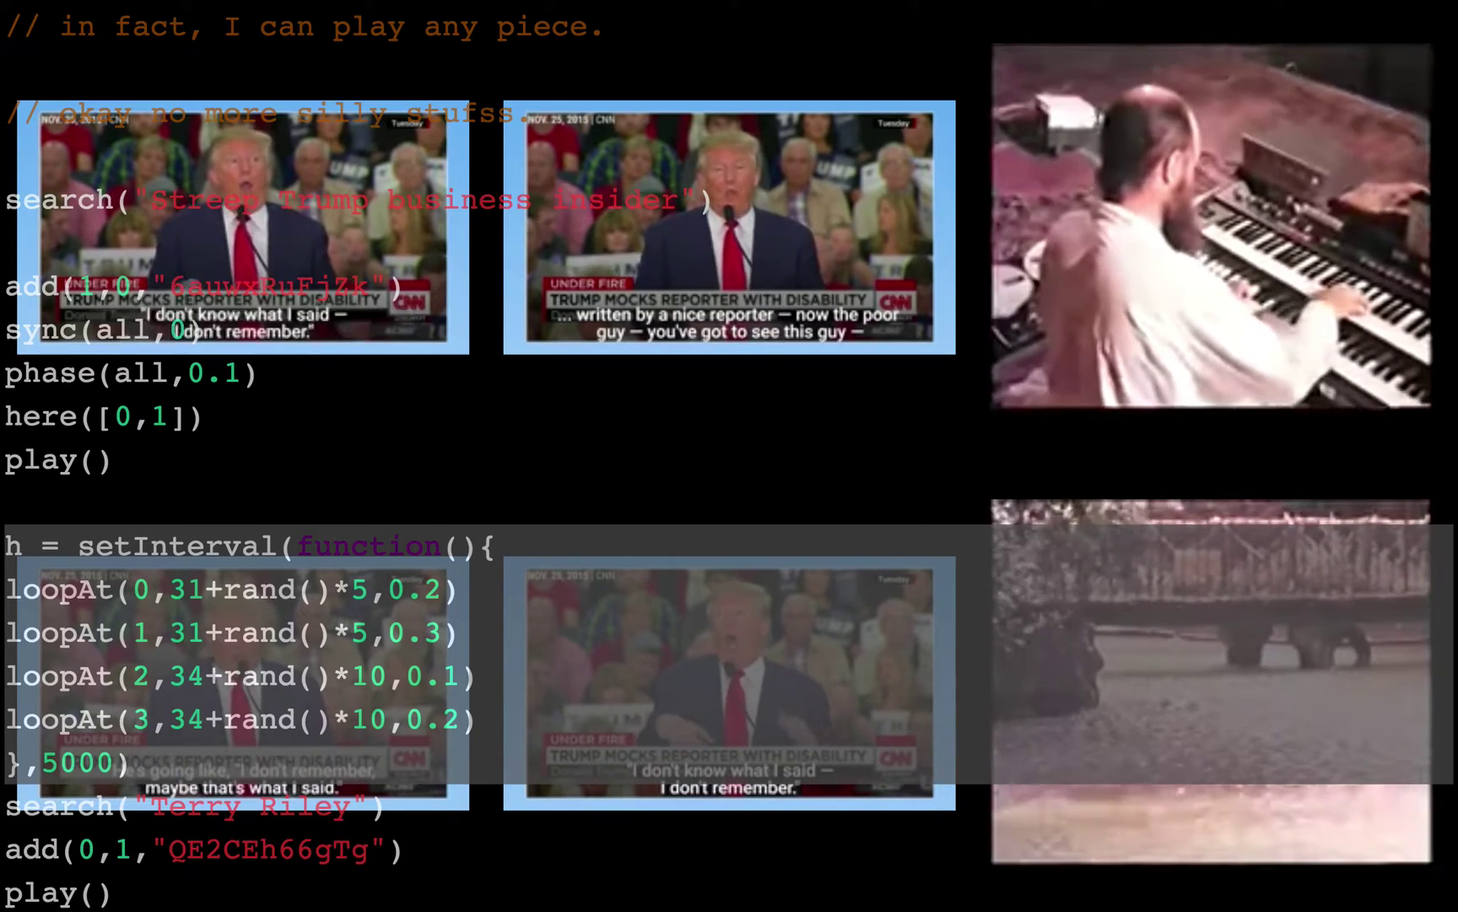
key(ctrl+Return)
Retarget the last two loops to clips 3 and 4, rerun the timer, and dismiss the warning
key(Down)
key(Down)
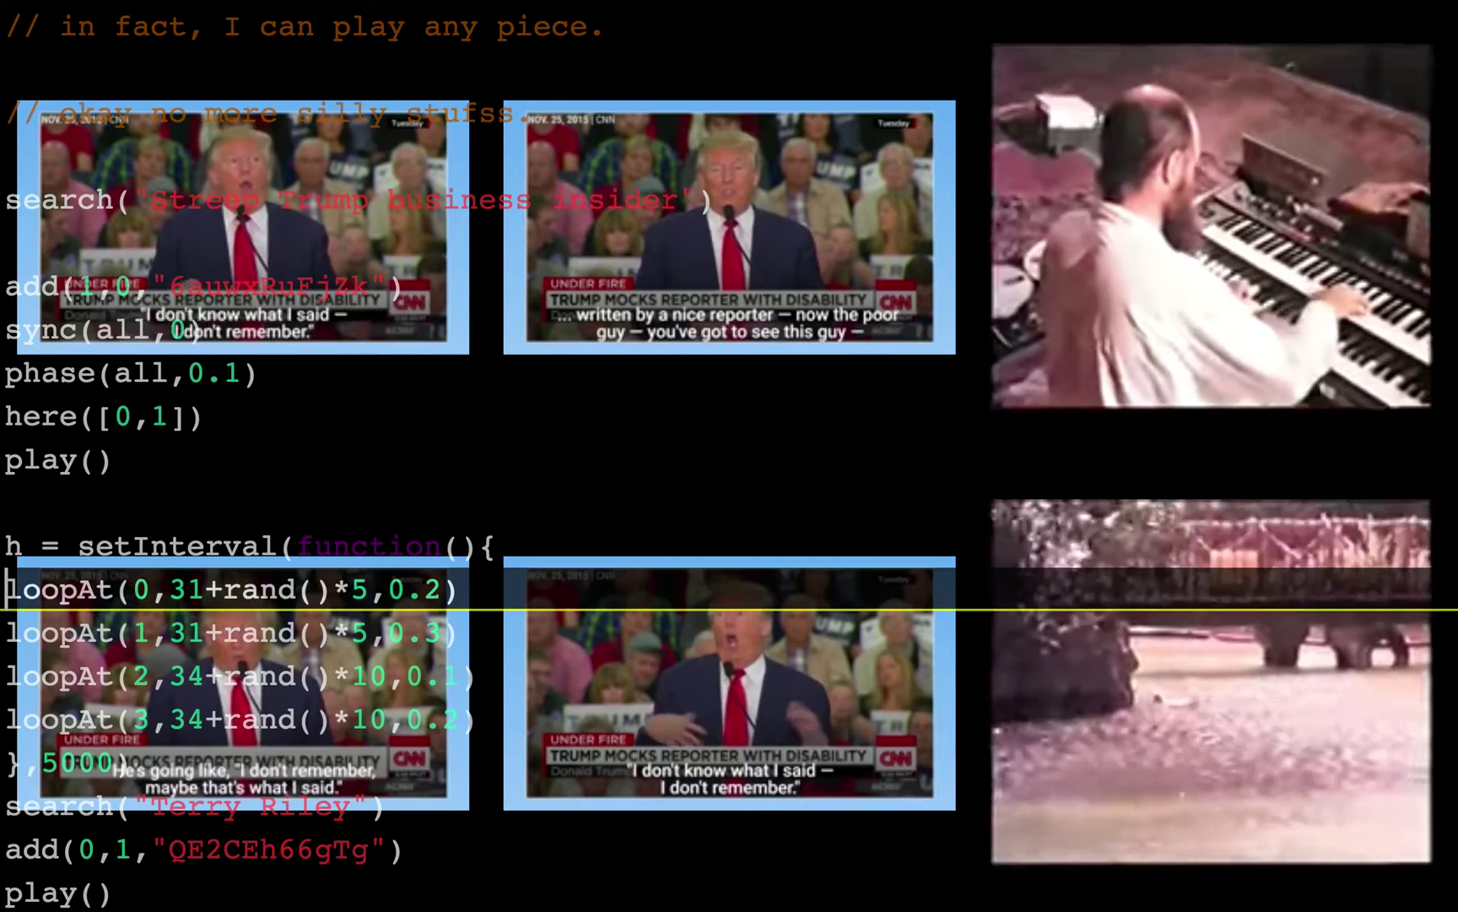
key(Down)
key(Down)
key(Right)
key(Right)
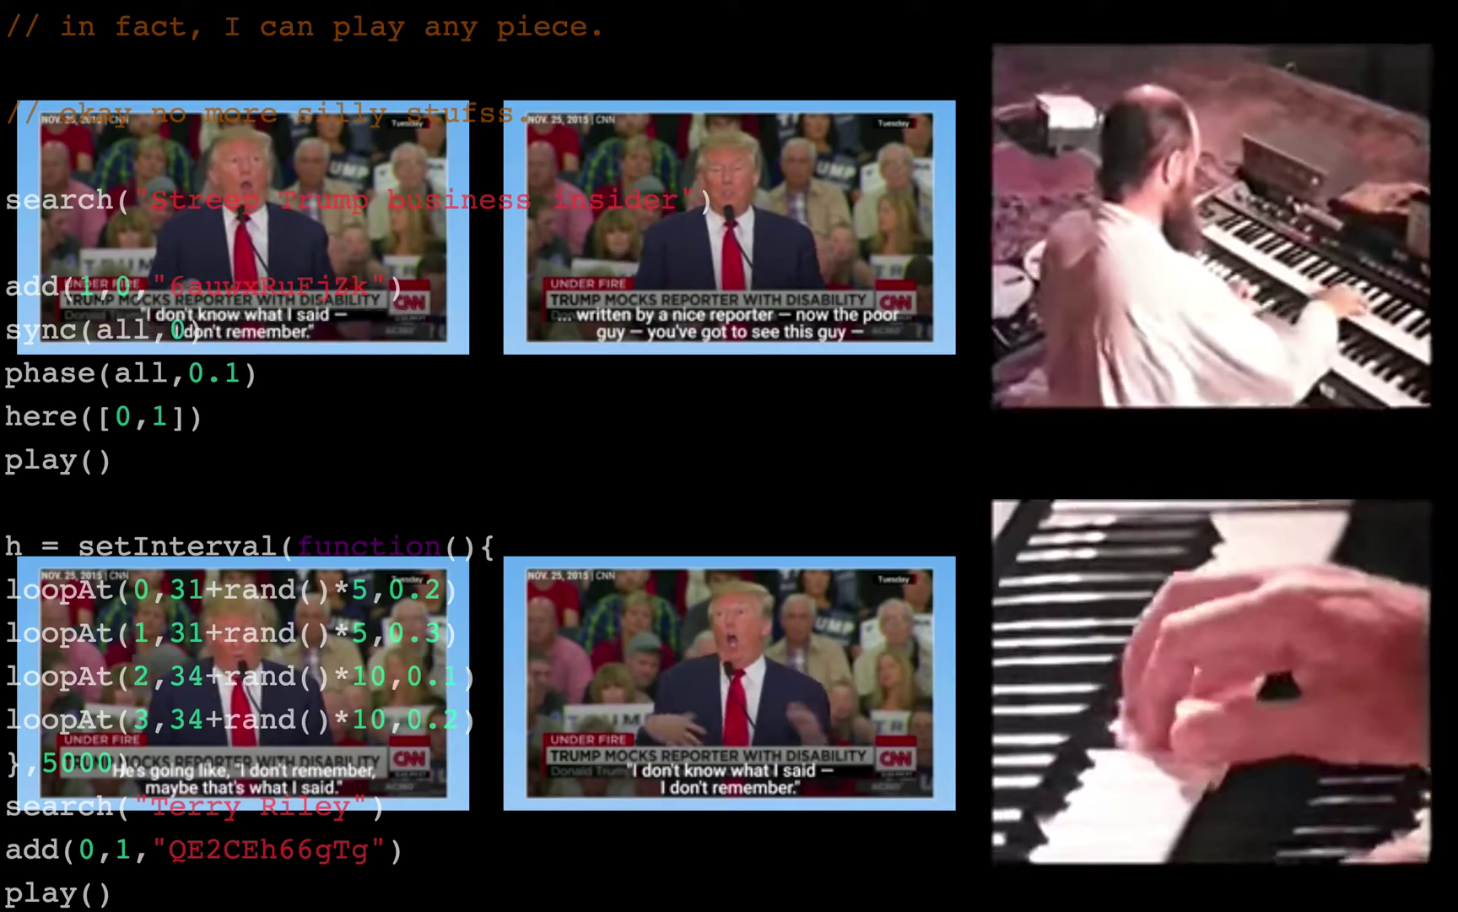
key(BackSpace)
text(3)
key(Down)
key(BackSpace)
text(4)
key(Home)
key(Up)
key(Up)
key(Up)
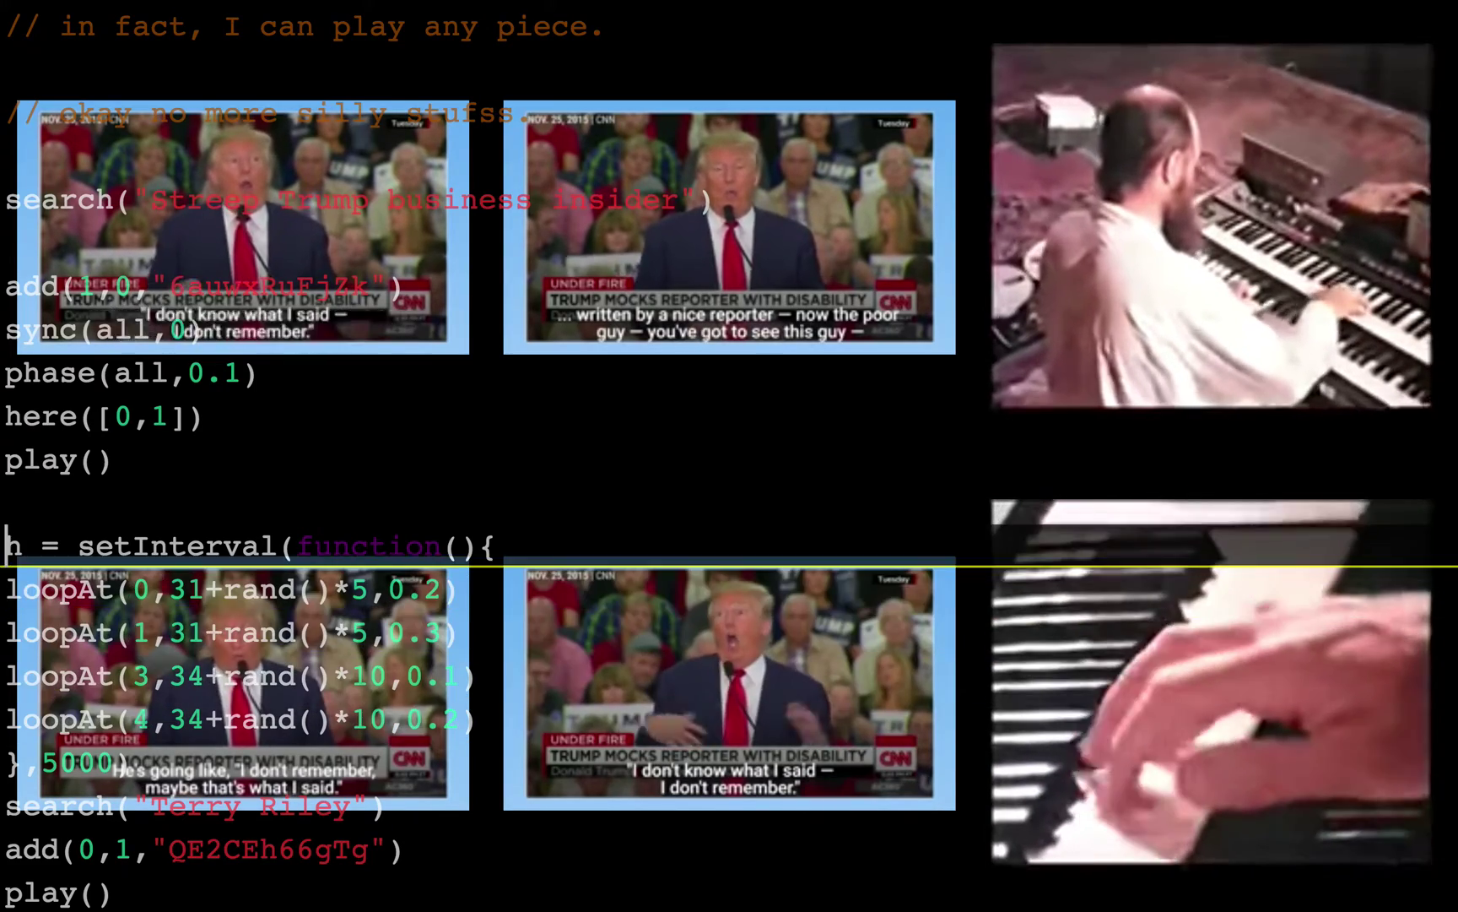
key(shift+Down)
key(shift+Down)
key(shift+Down)
key(shift+Down)
key(shift+Down)
key(shift+Down)
key(ctrl+Return)
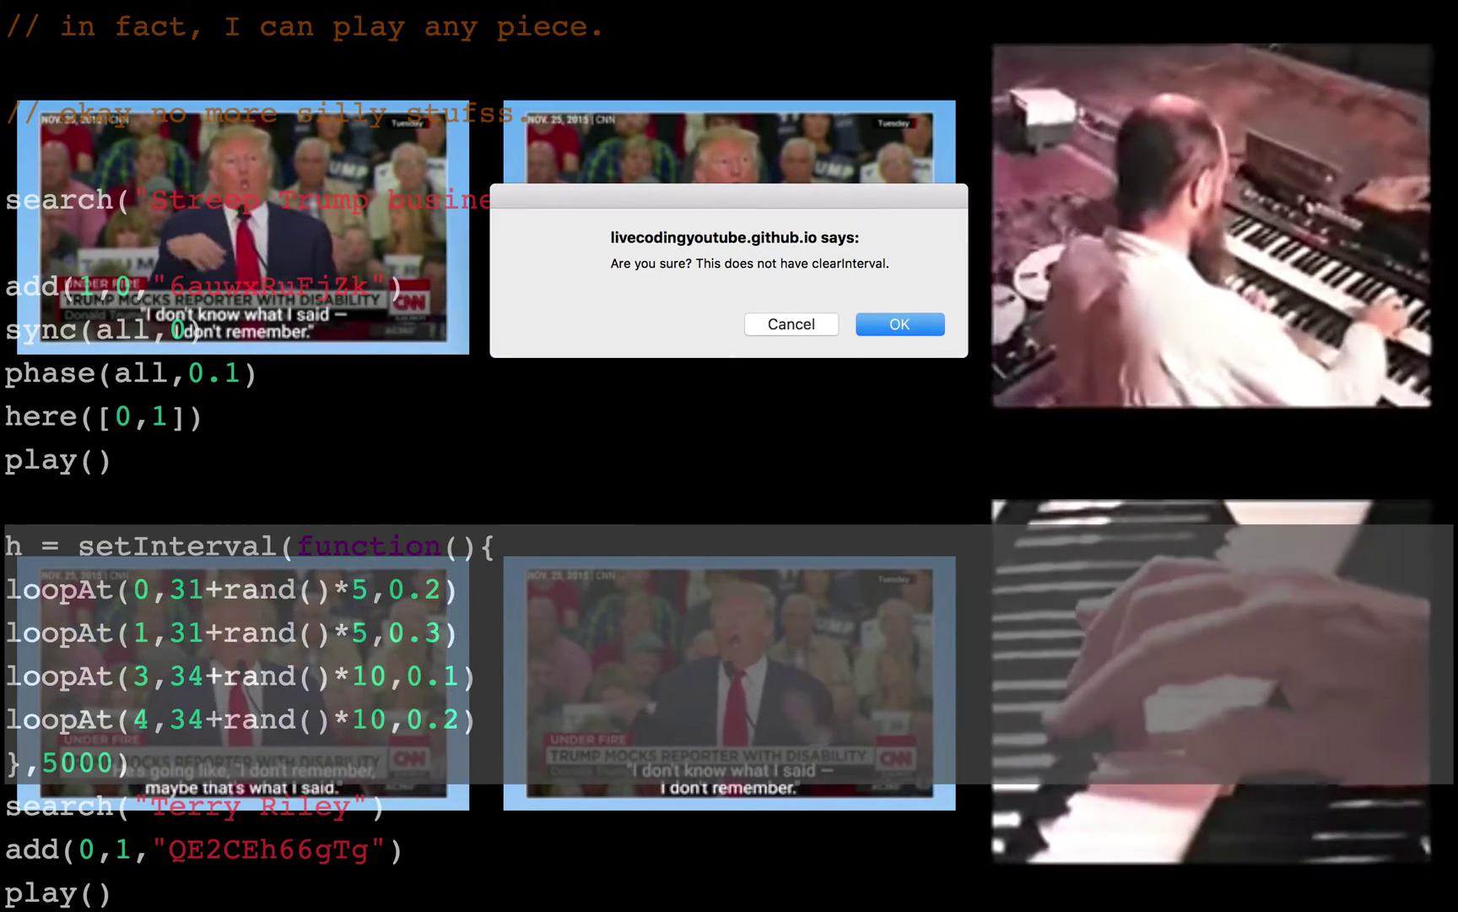
key(Return)
Change unloop(1) to unloop(2) and add a clearInterval(h) line after it
click(7, 503)
text(unloop(1))
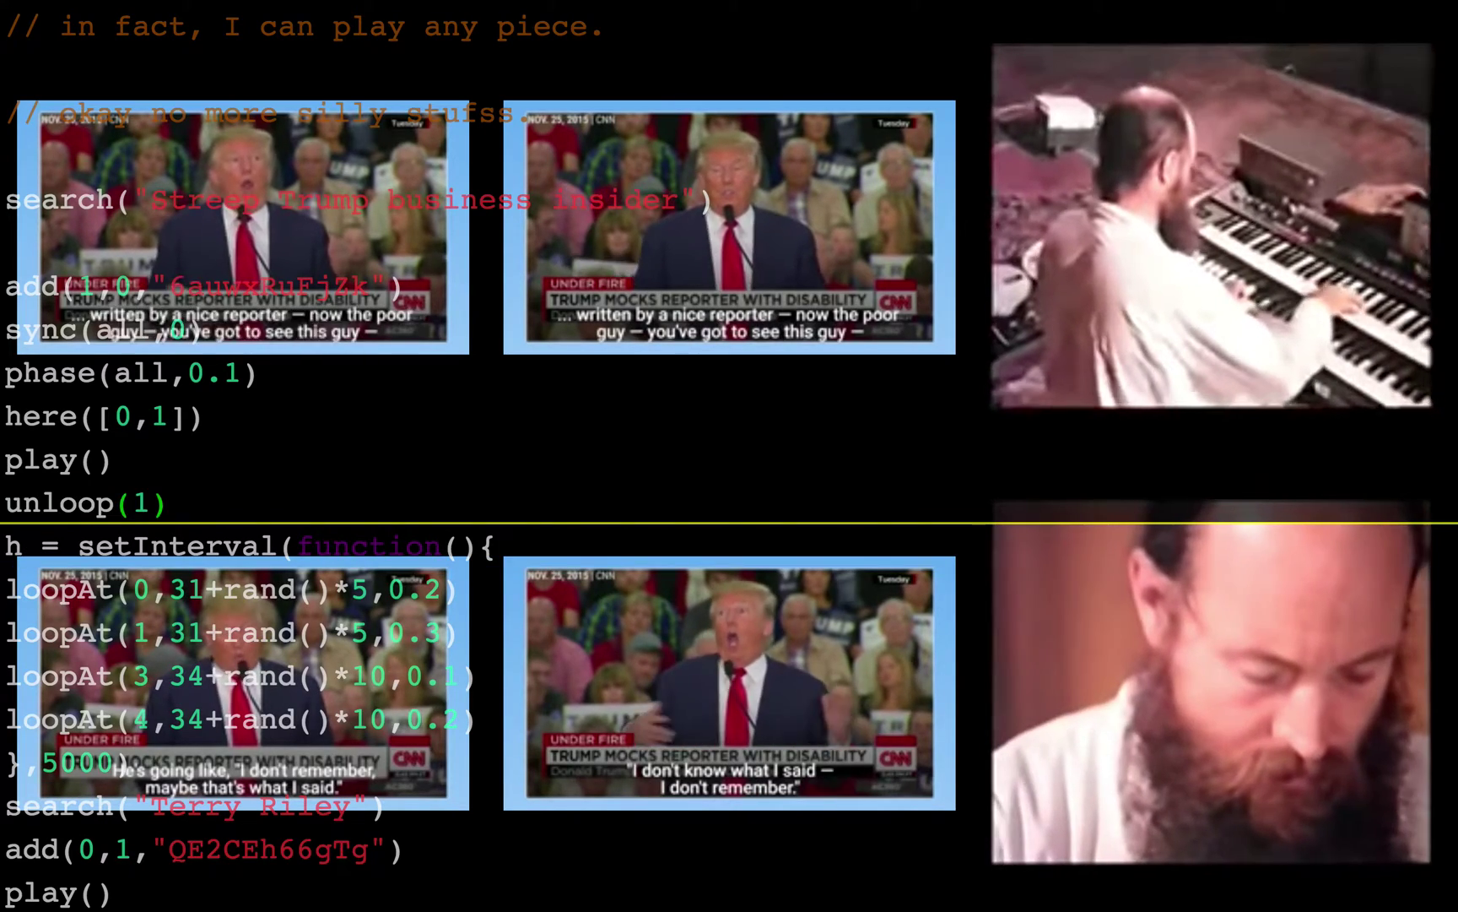
key(BackSpace)
key(BackSpace)
text(2)
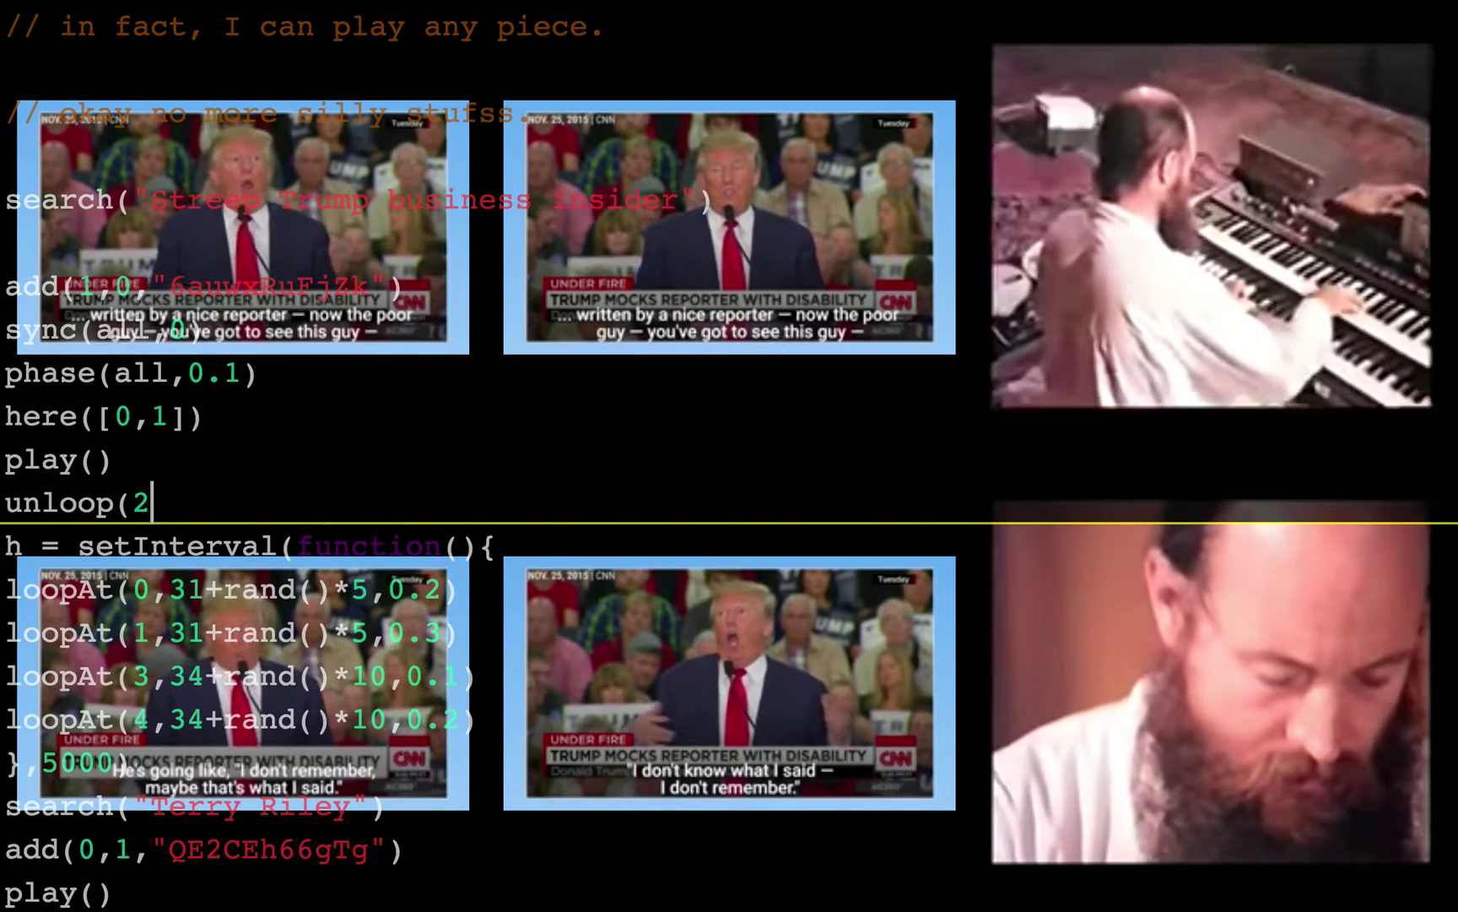
text())
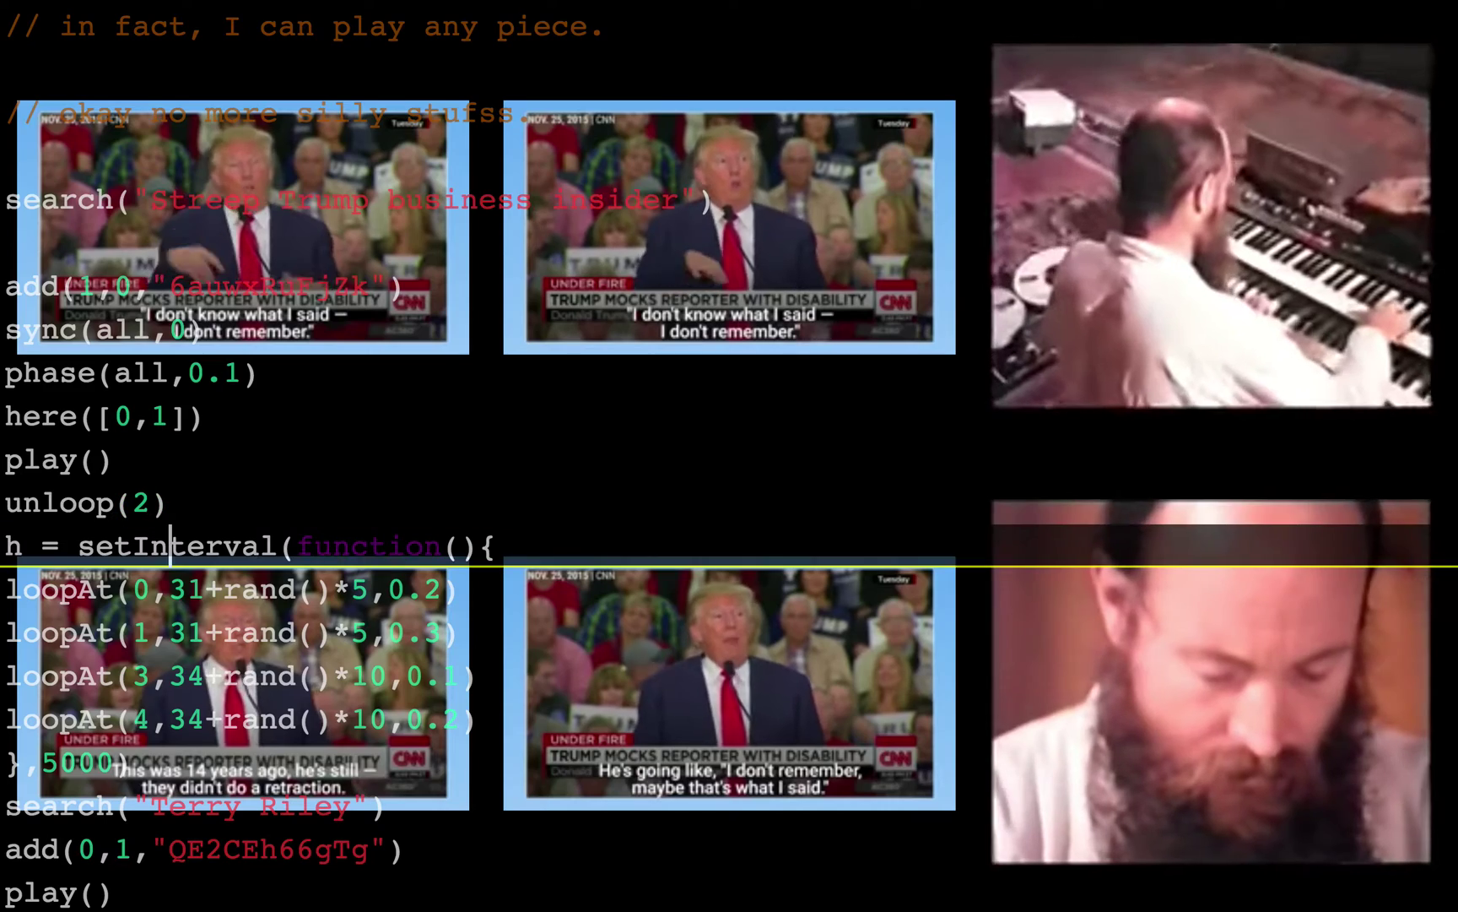
key(Down)
key(Down)
key(Down)
key(Down)
key(Down)
key(Down)
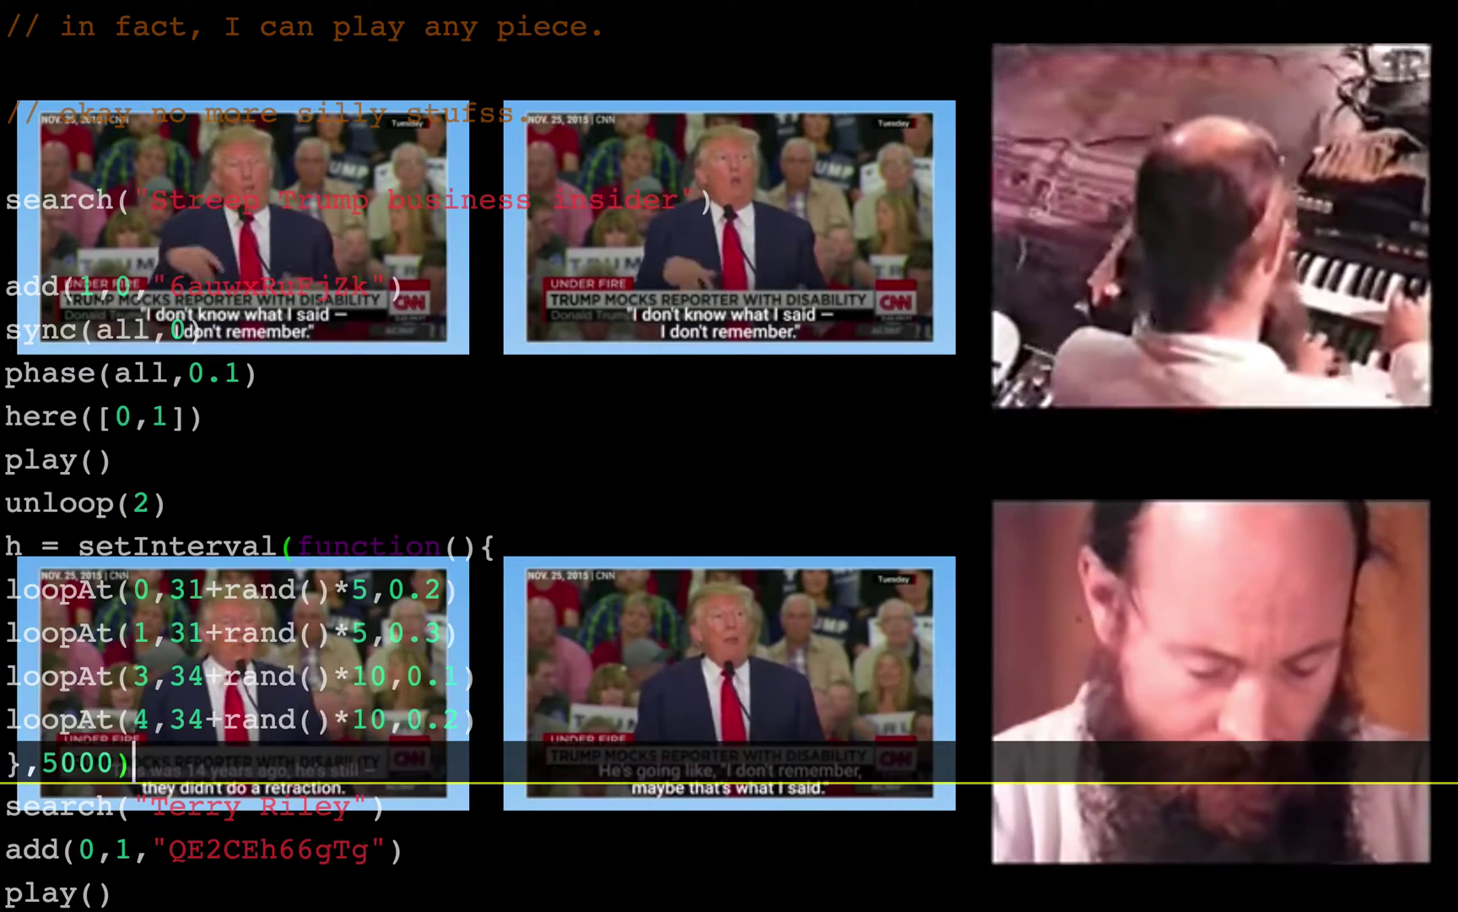
key(Up)
key(Up)
key(Up)
key(Up)
key(Up)
key(Up)
key(Return)
text(clear)
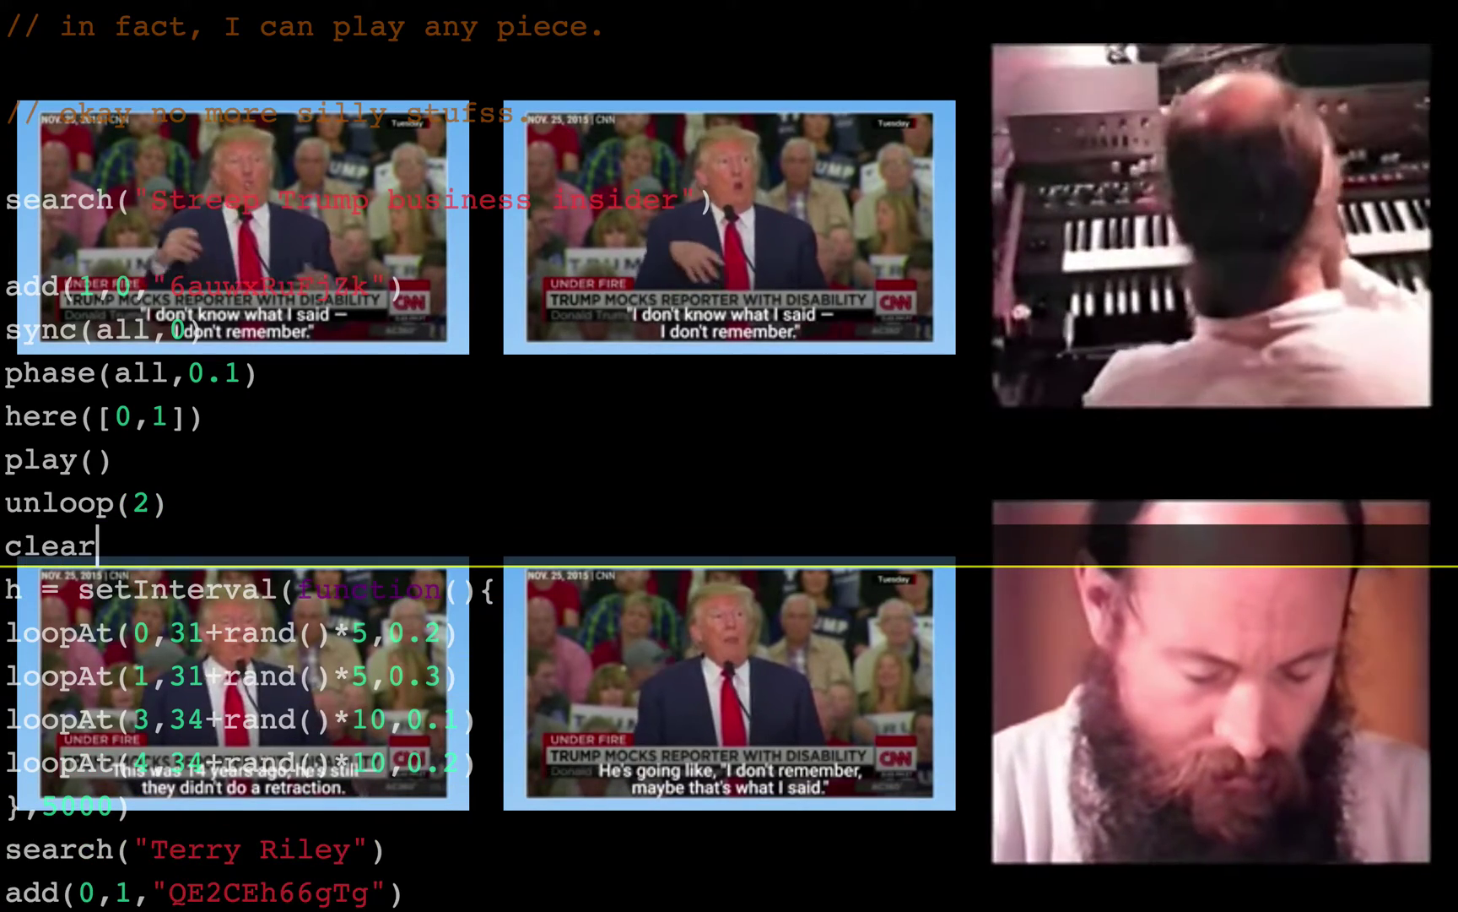
text(Interval(h))
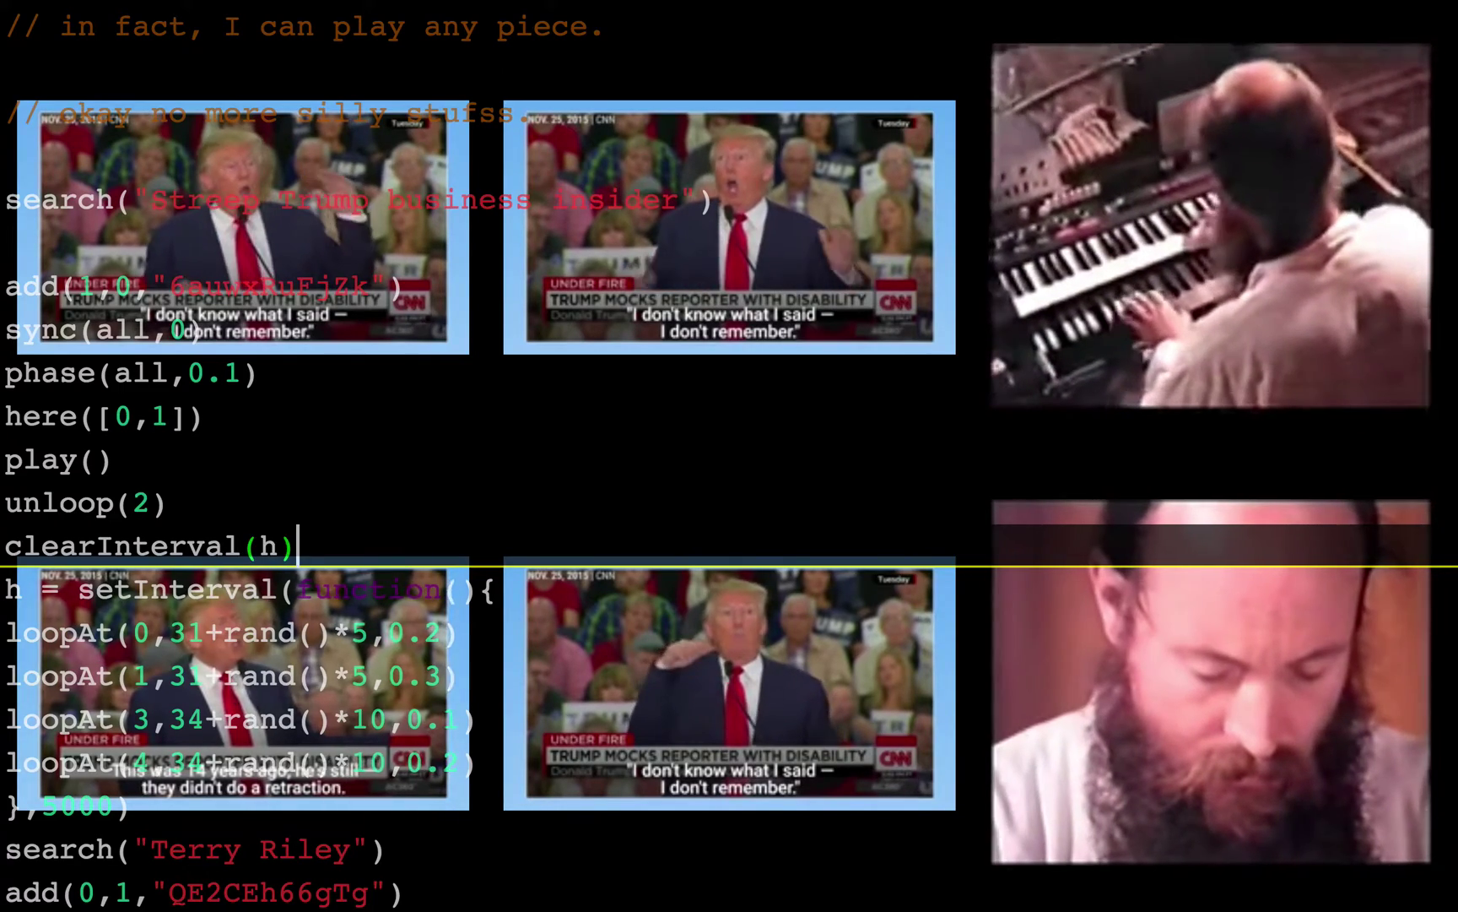
Append +rand()*5 to each loopAt's duration argument
key(Down)
key(Down)
text(+r)
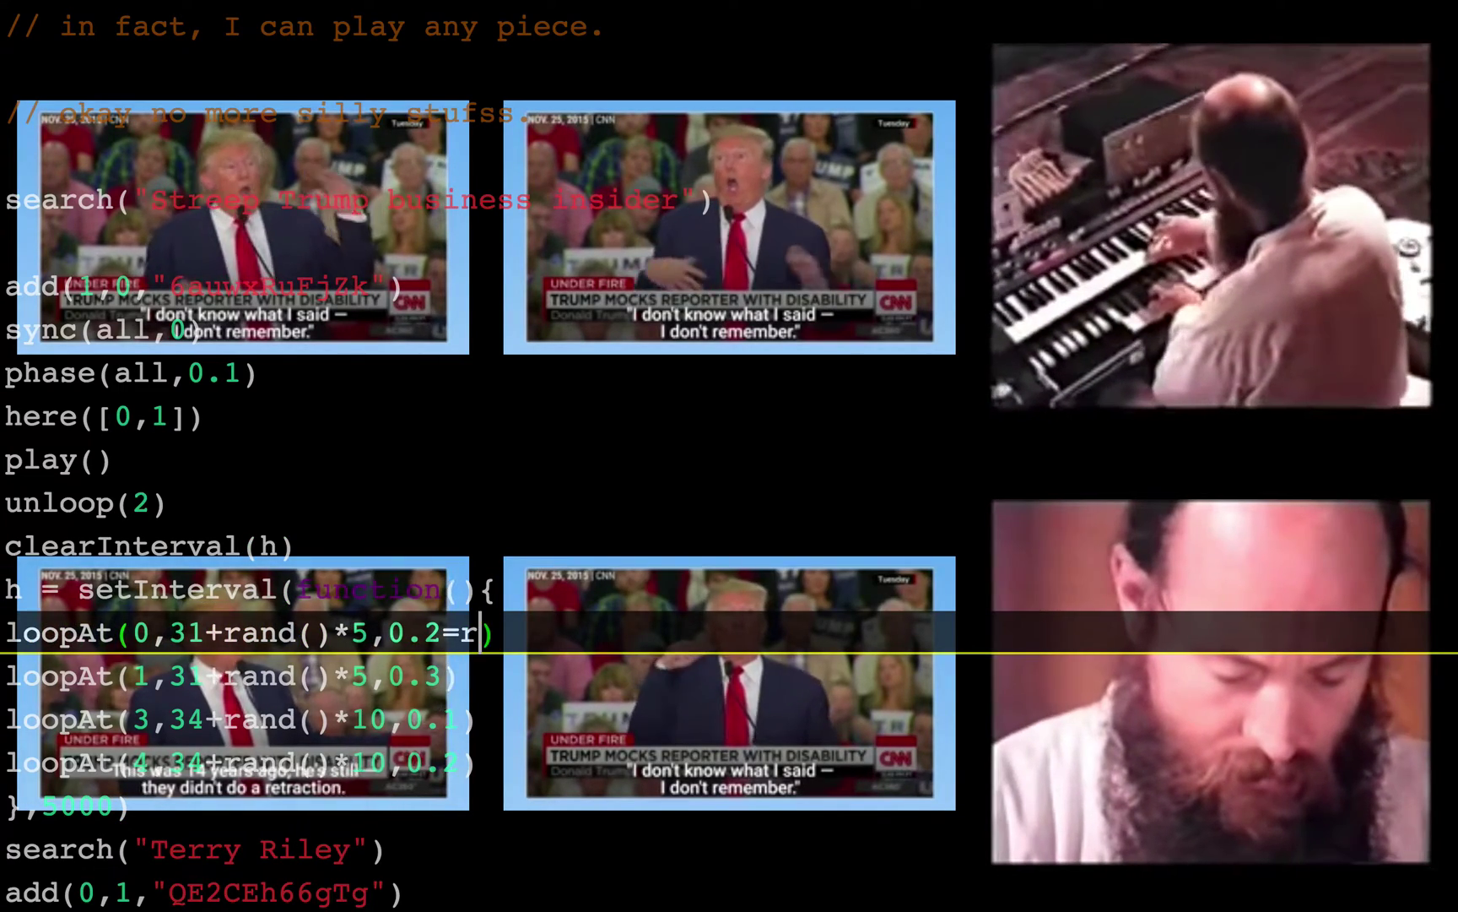
key(BackSpace)
key(BackSpace)
text(+rand()*)
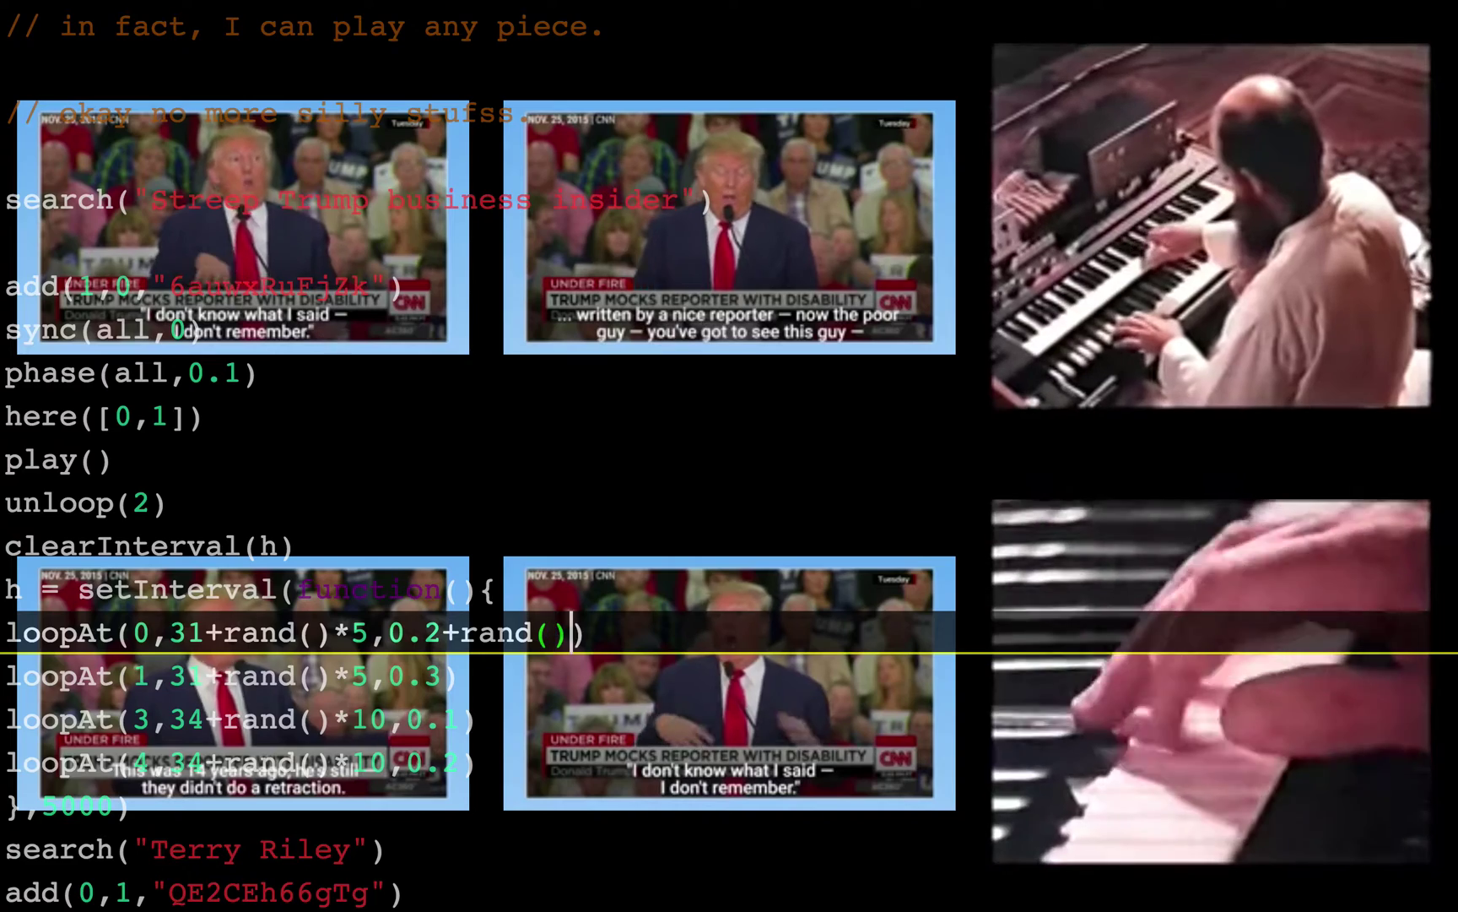
text(5)
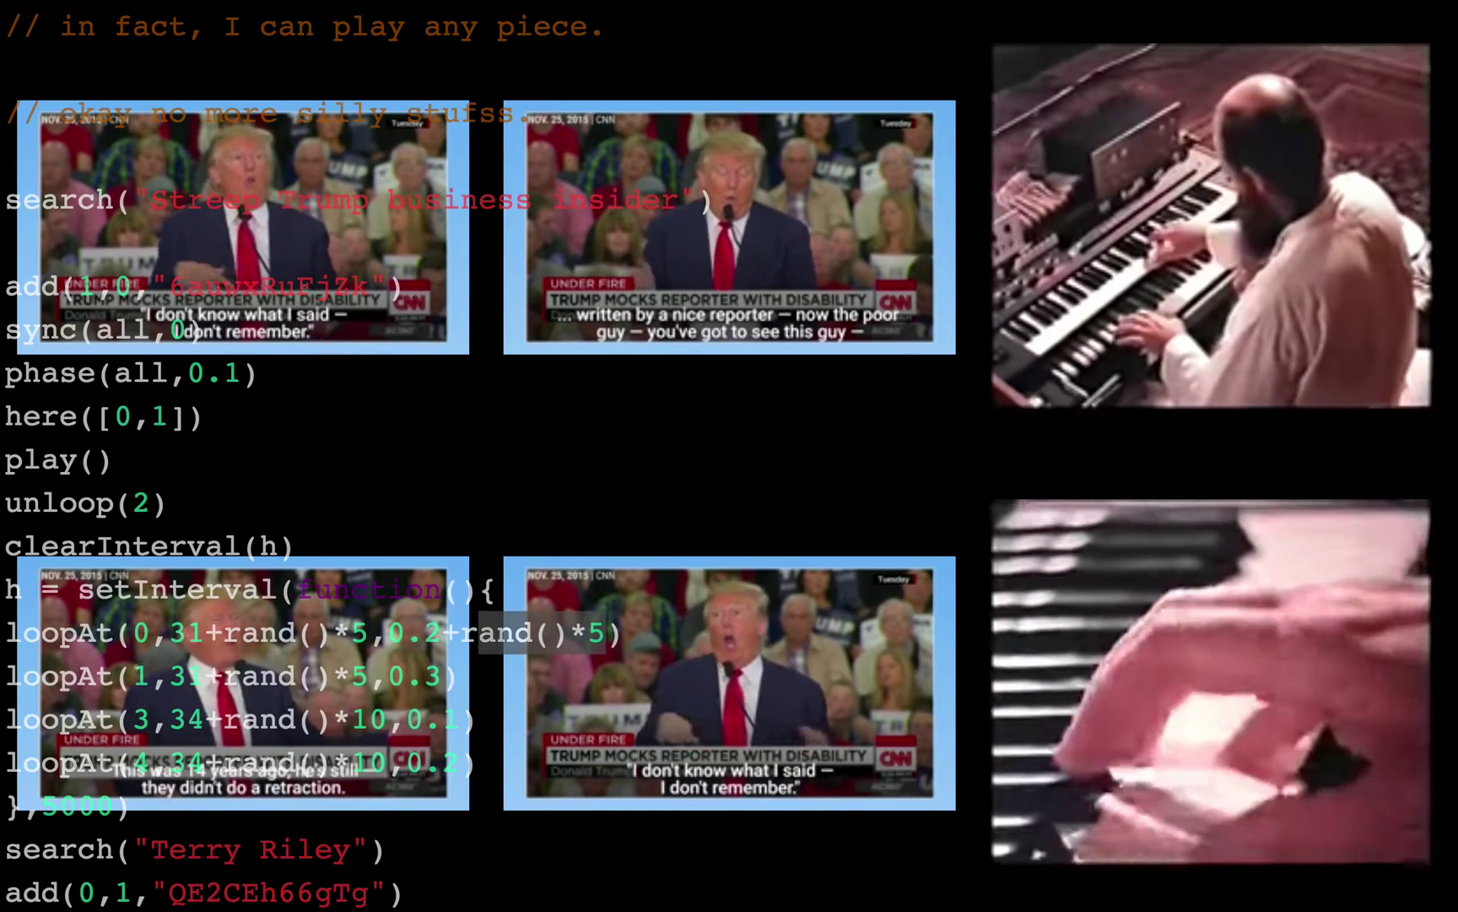
key(Down)
text(+rand()*5)
key(Down)
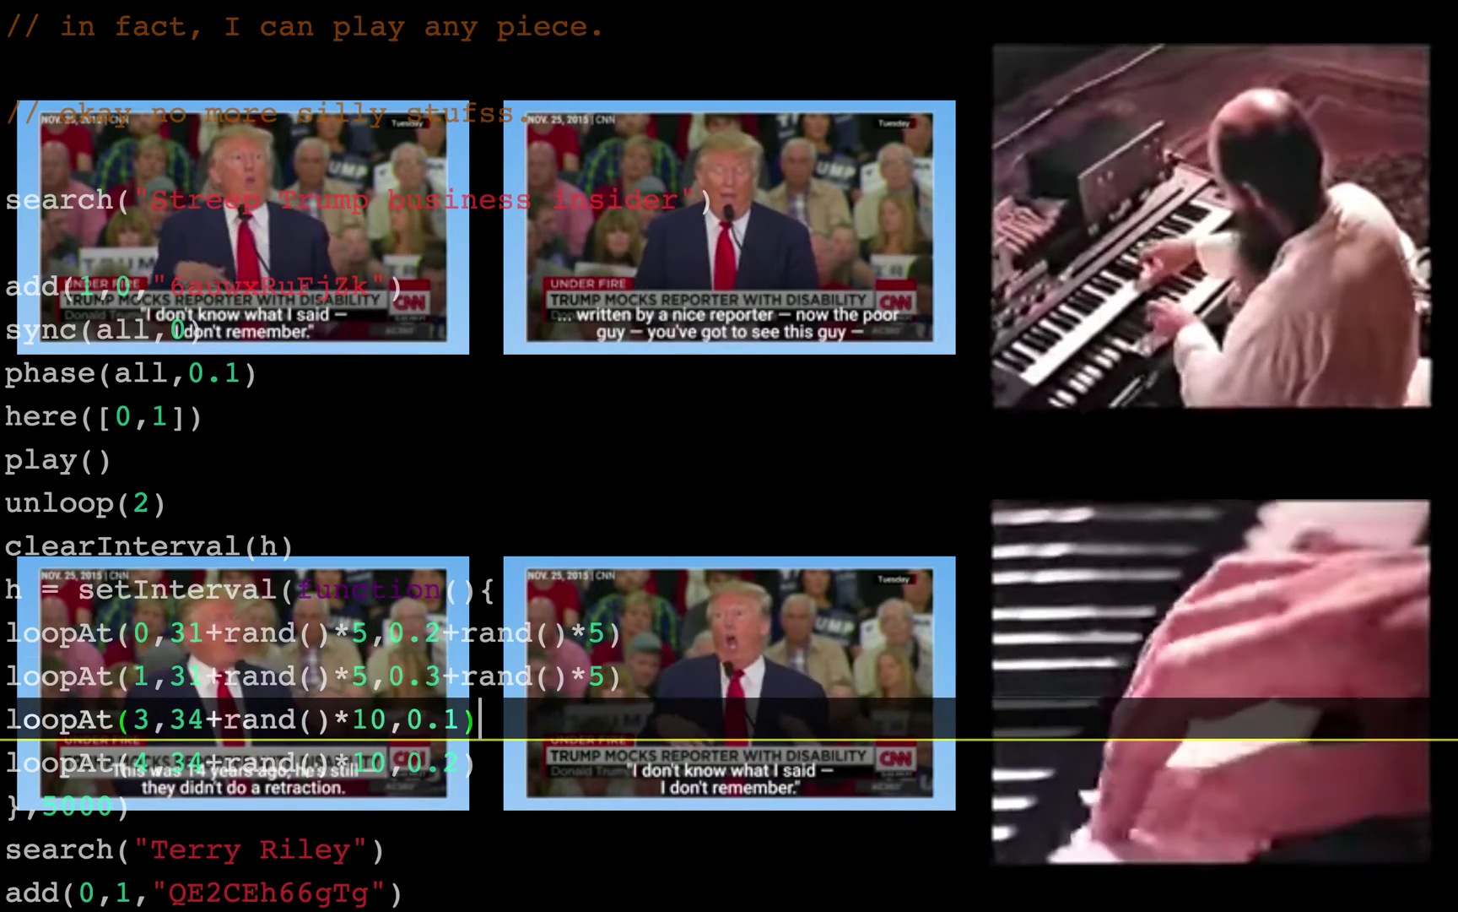
text(+rand()*5)
key(Down)
key(Up)
key(Up)
key(Up)
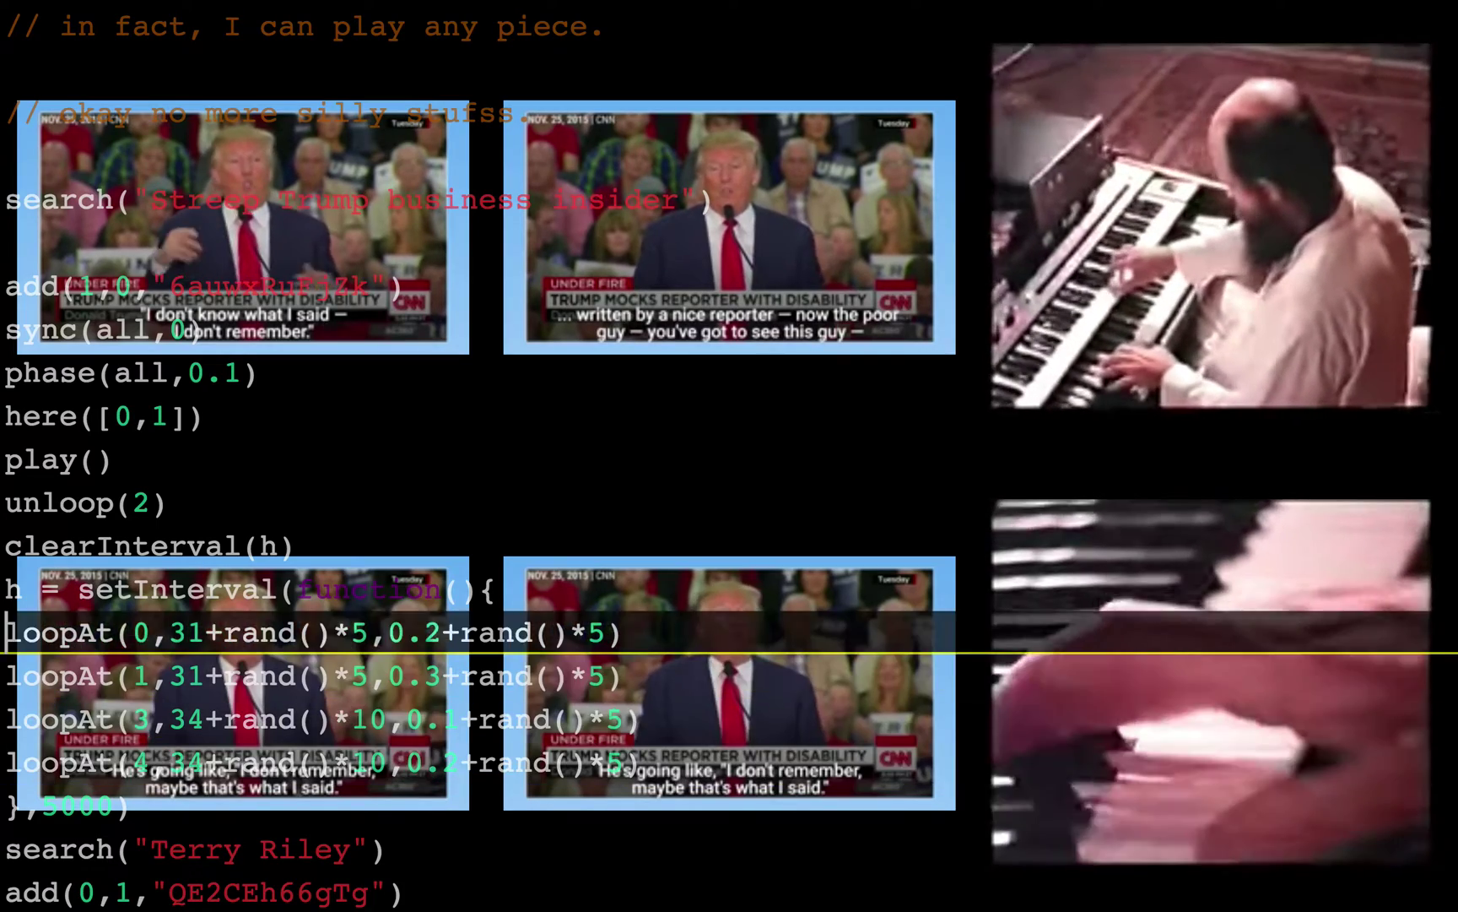
key(Up)
key(Up)
key(ctrl+Return)
Evaluate clearInterval(h) together with the new timer block
key(shift+Down)
key(shift+Down)
key(shift+Down)
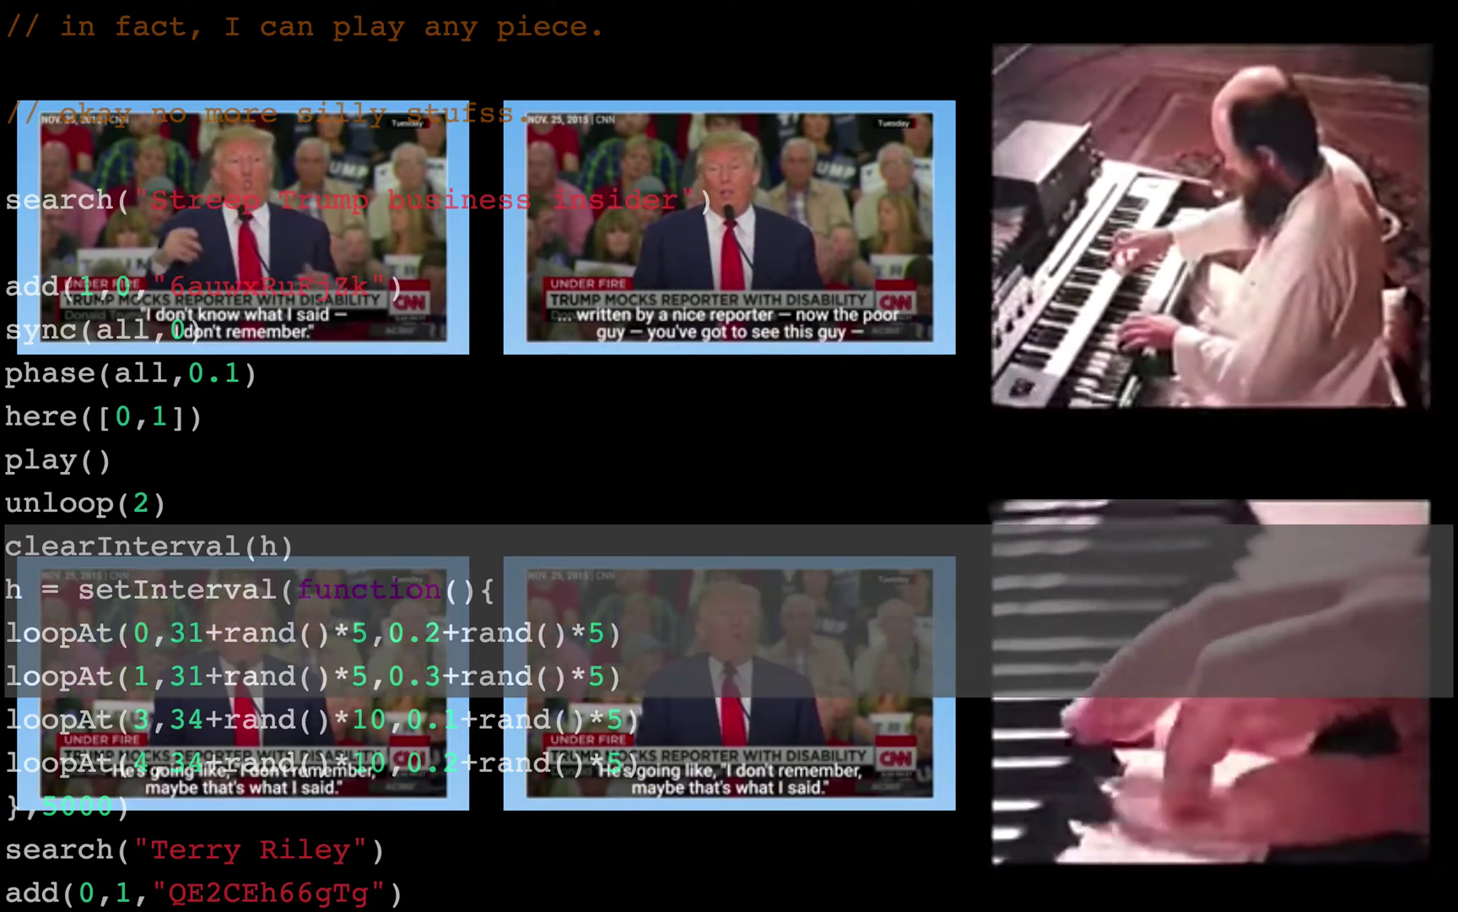
key(shift+Down)
key(shift+Down)
key(shift+Down)
key(ctrl+Return)
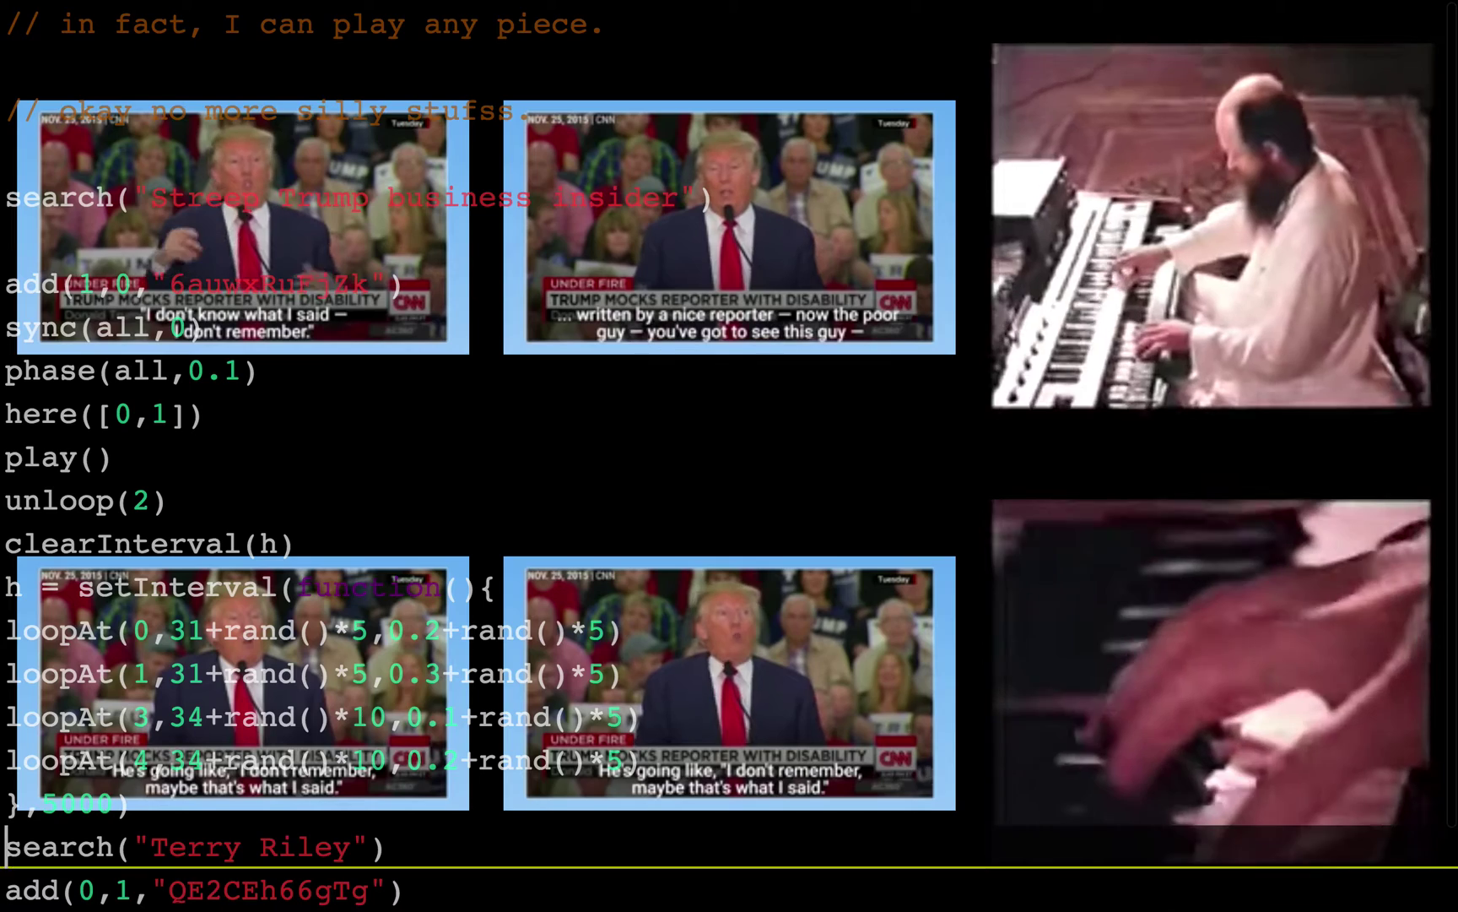
key(Return)
text(loopAt(2,)
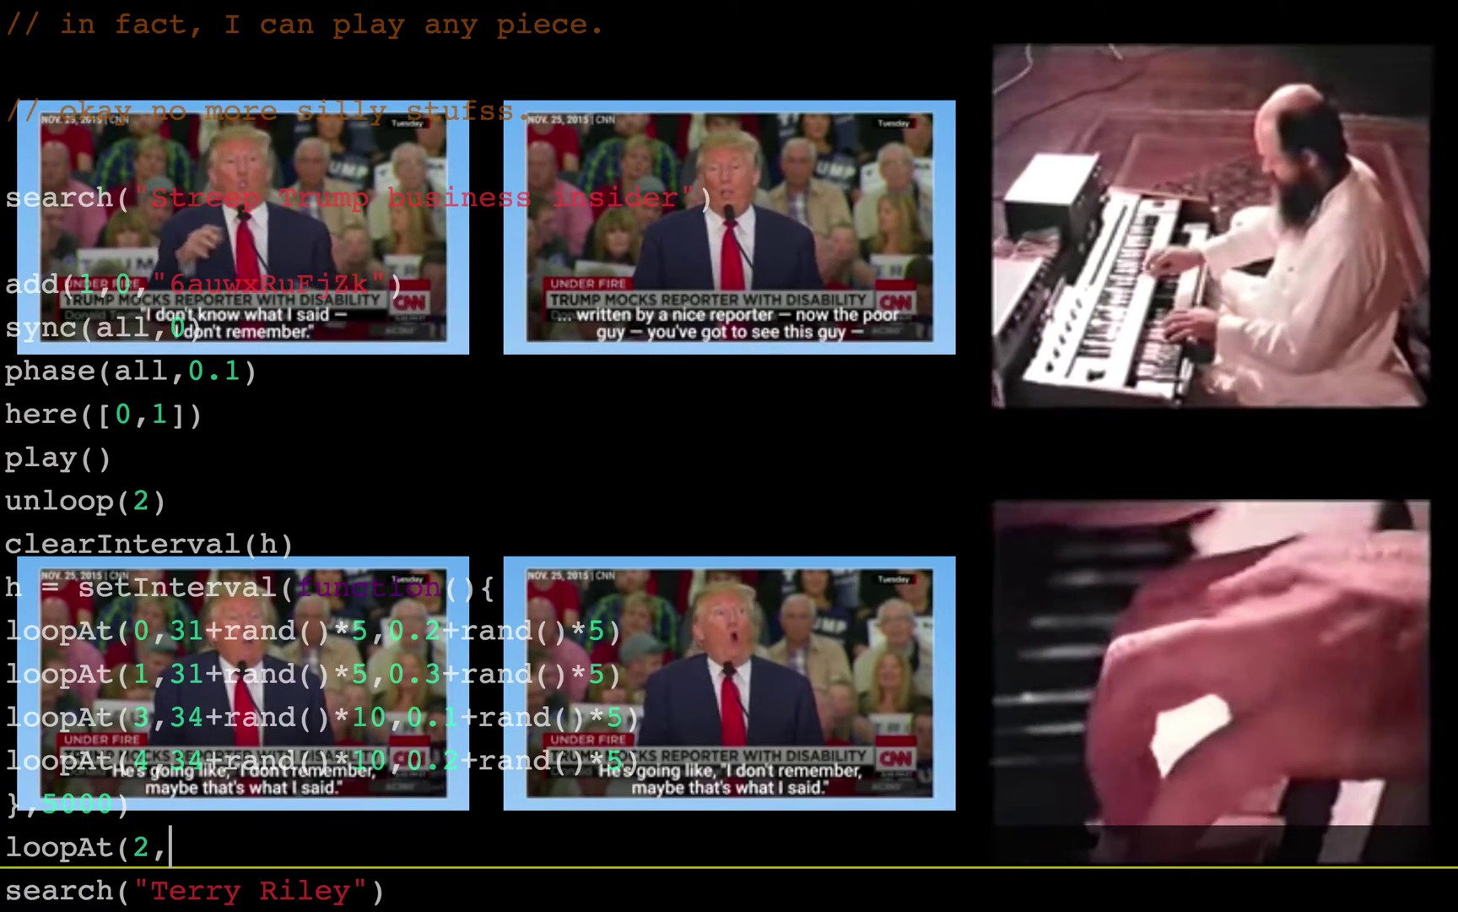
Run loopAt(2,225,4) on the Terry Riley clip, then re-run it from history
text(225,)
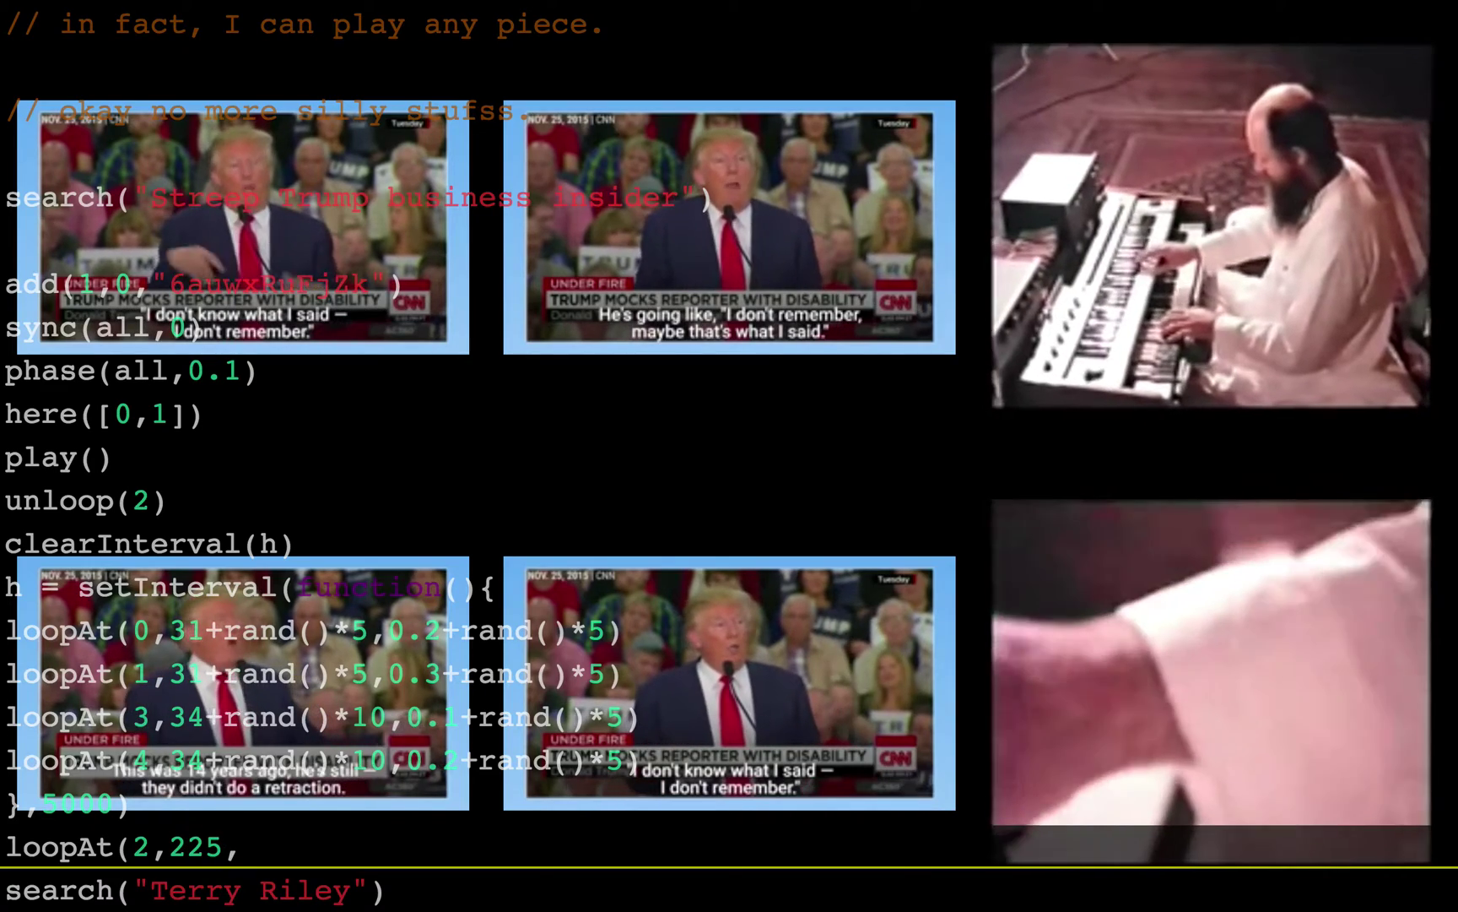
text(0))
key(BackSpace)
key(BackSpace)
text(4))
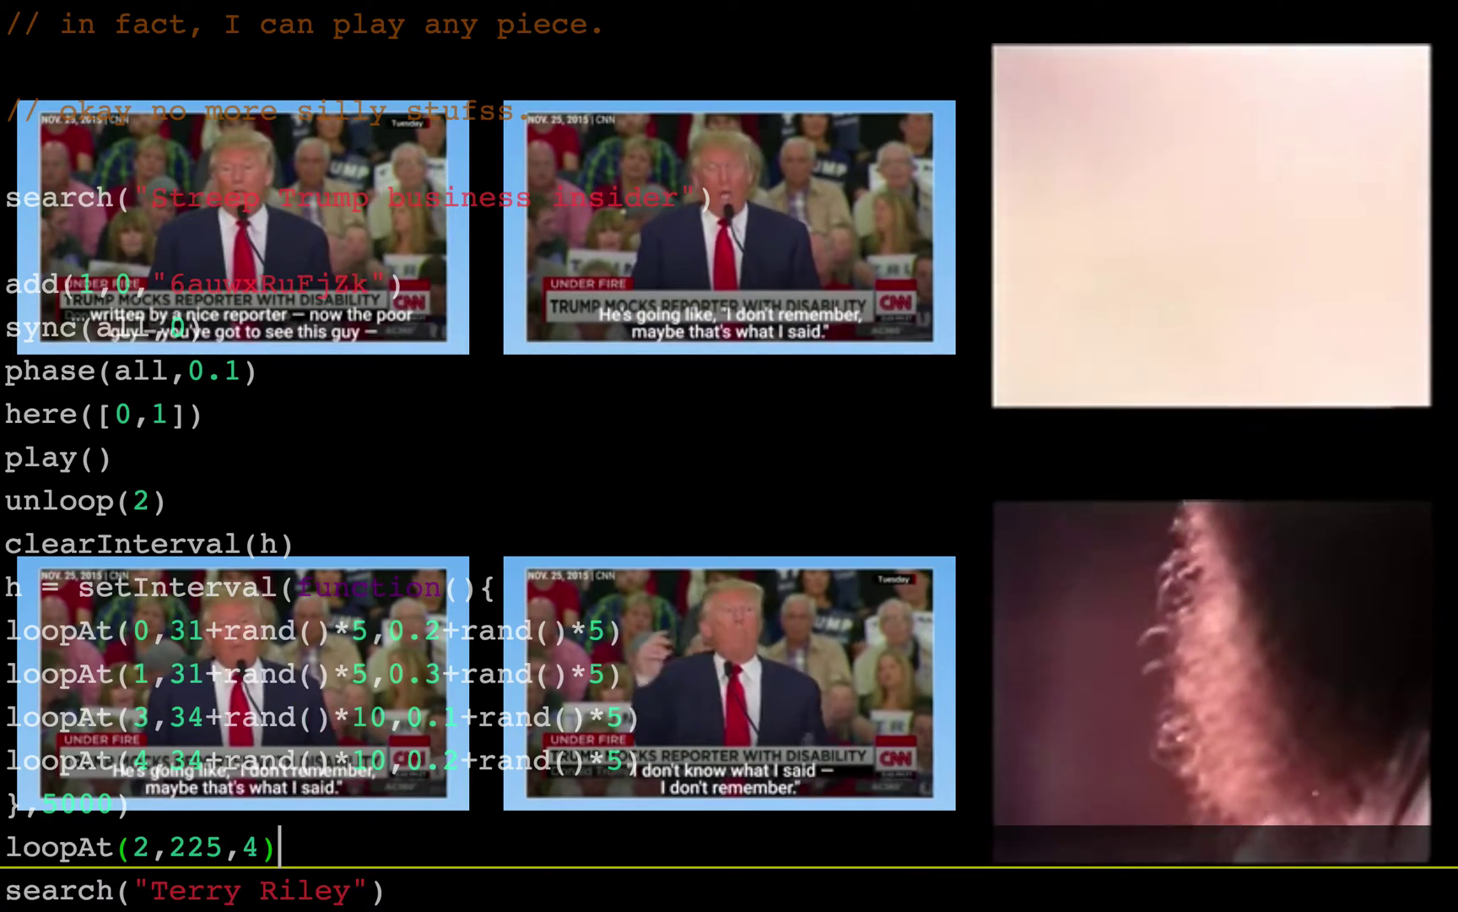
key(ctrl+Return)
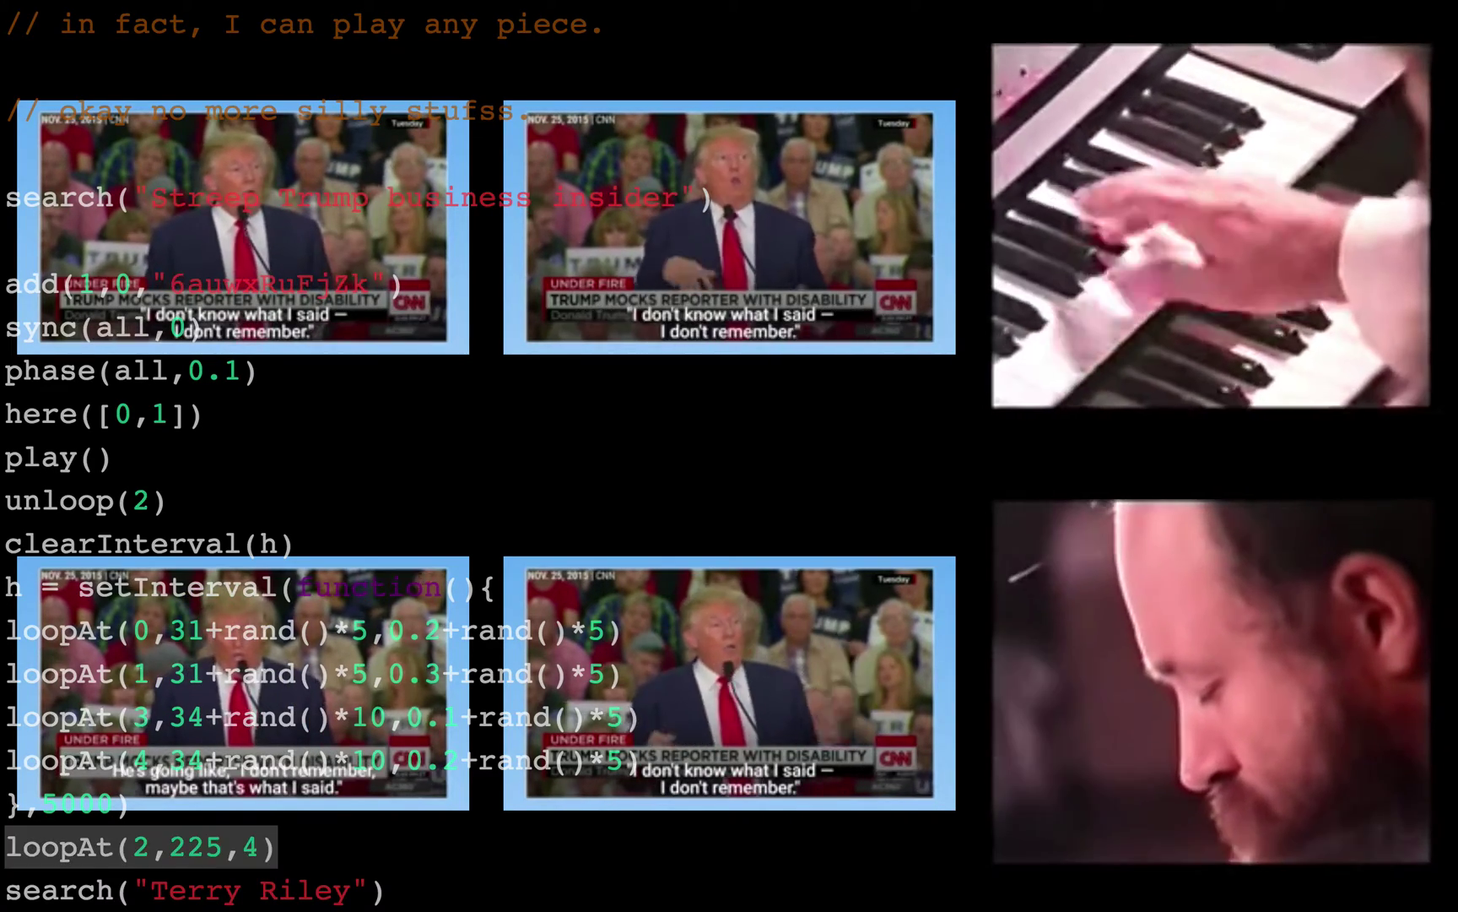
key(Up)
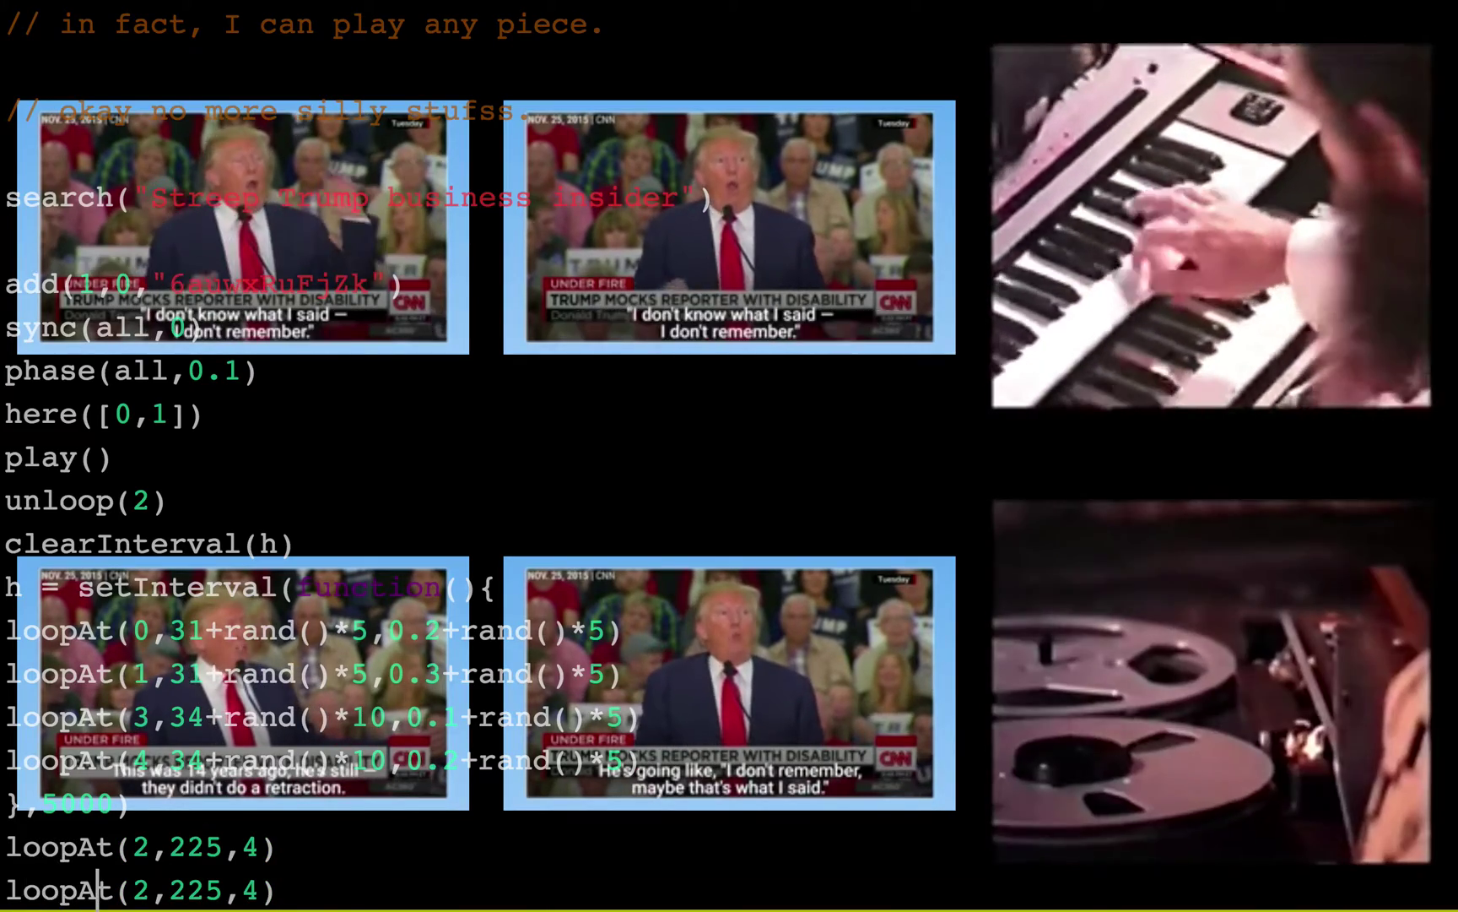
key(Right)
key(Right)
key(Right)
key(Right)
key(Right)
key(Right)
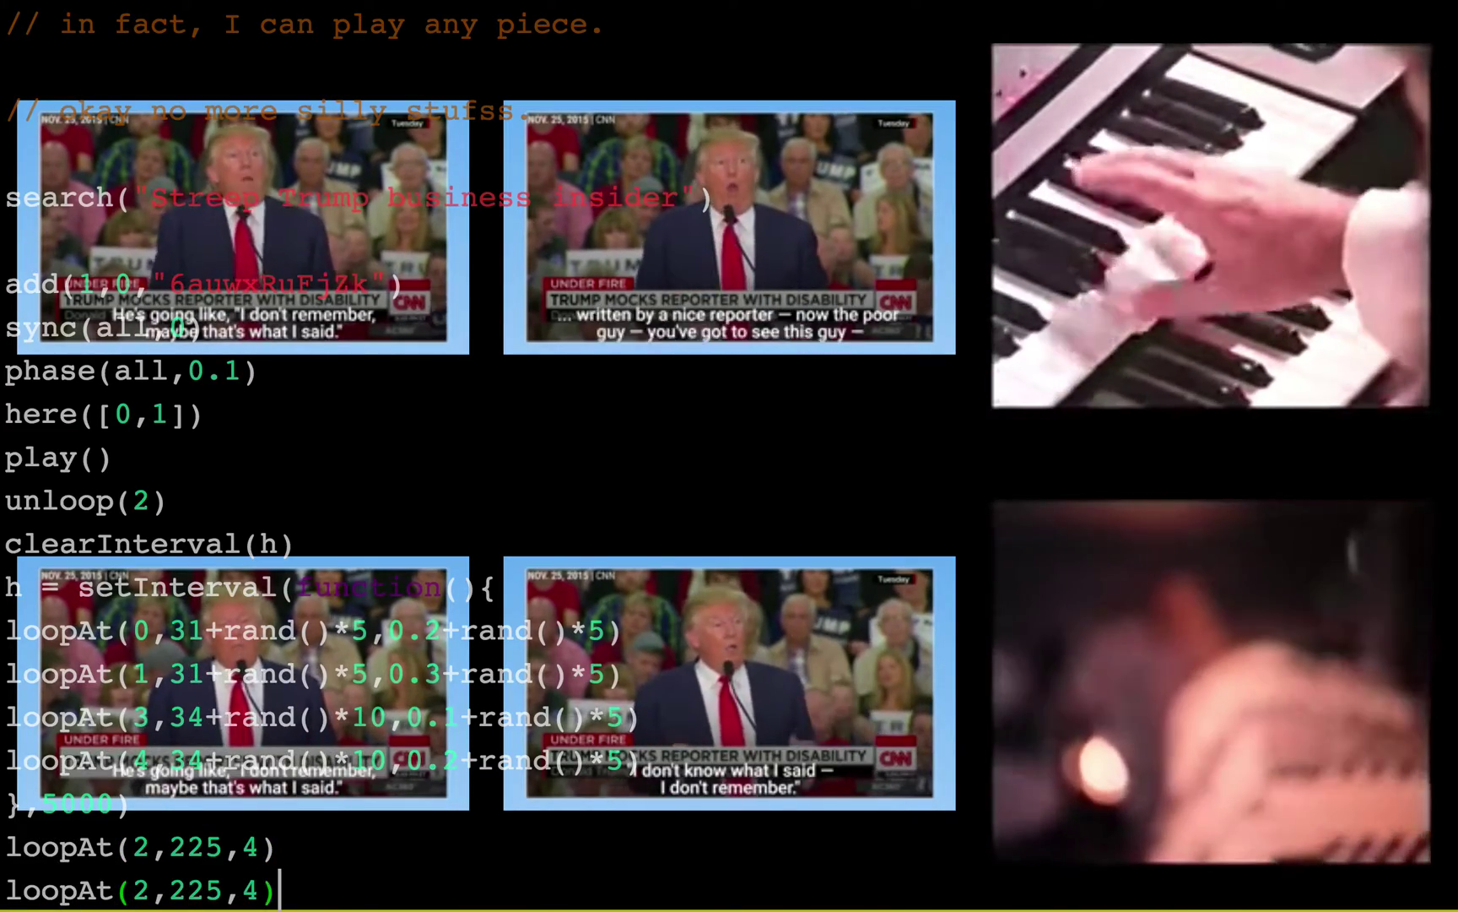
key(Return)
Search for "live coding youtube pat showcase"
text(search()
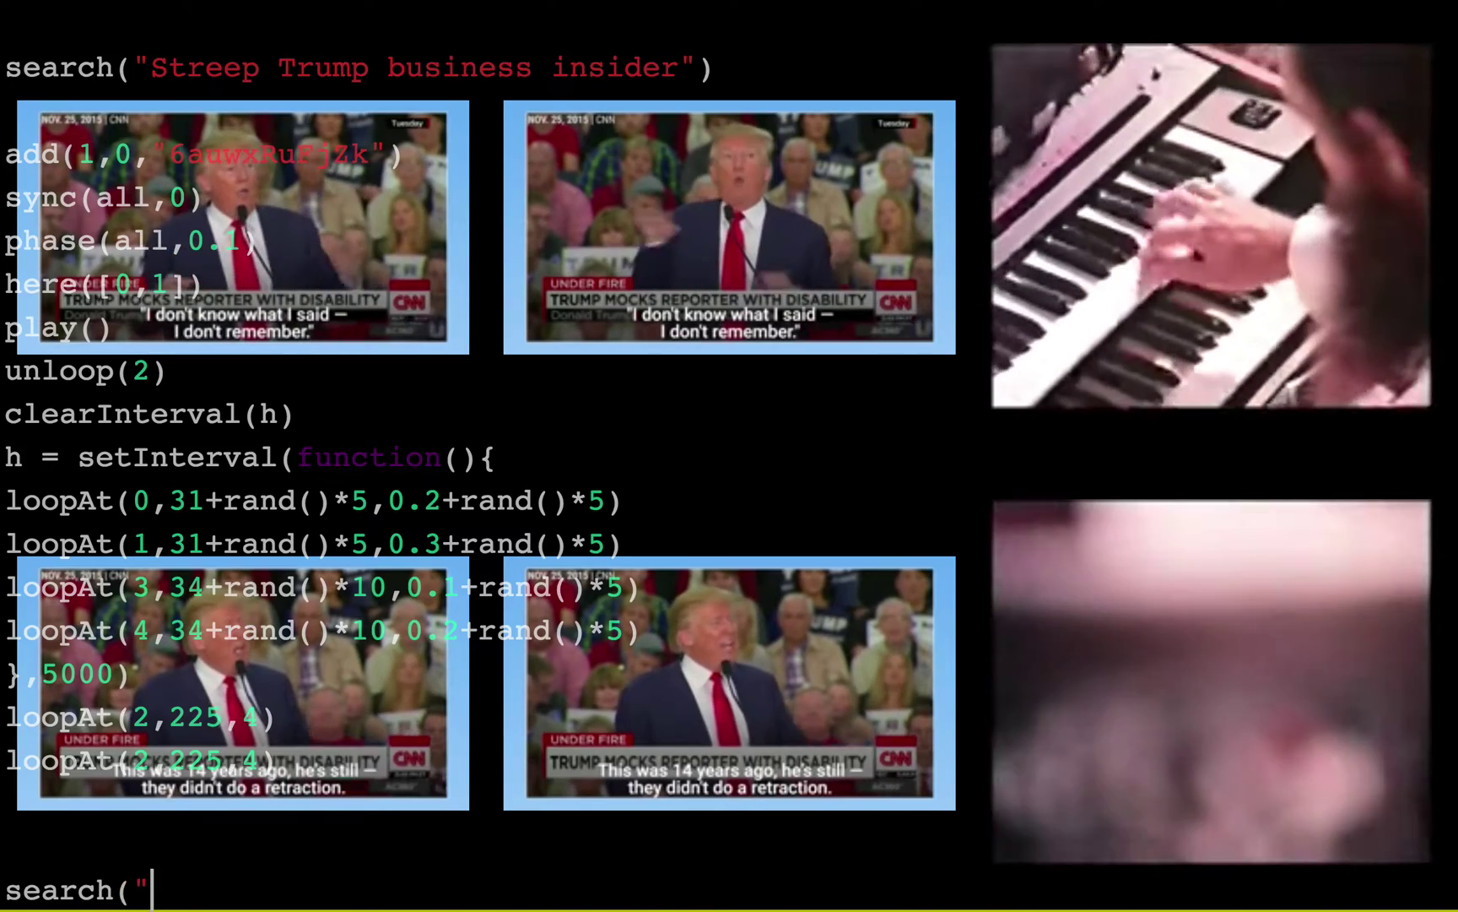
text(e coding youtube)
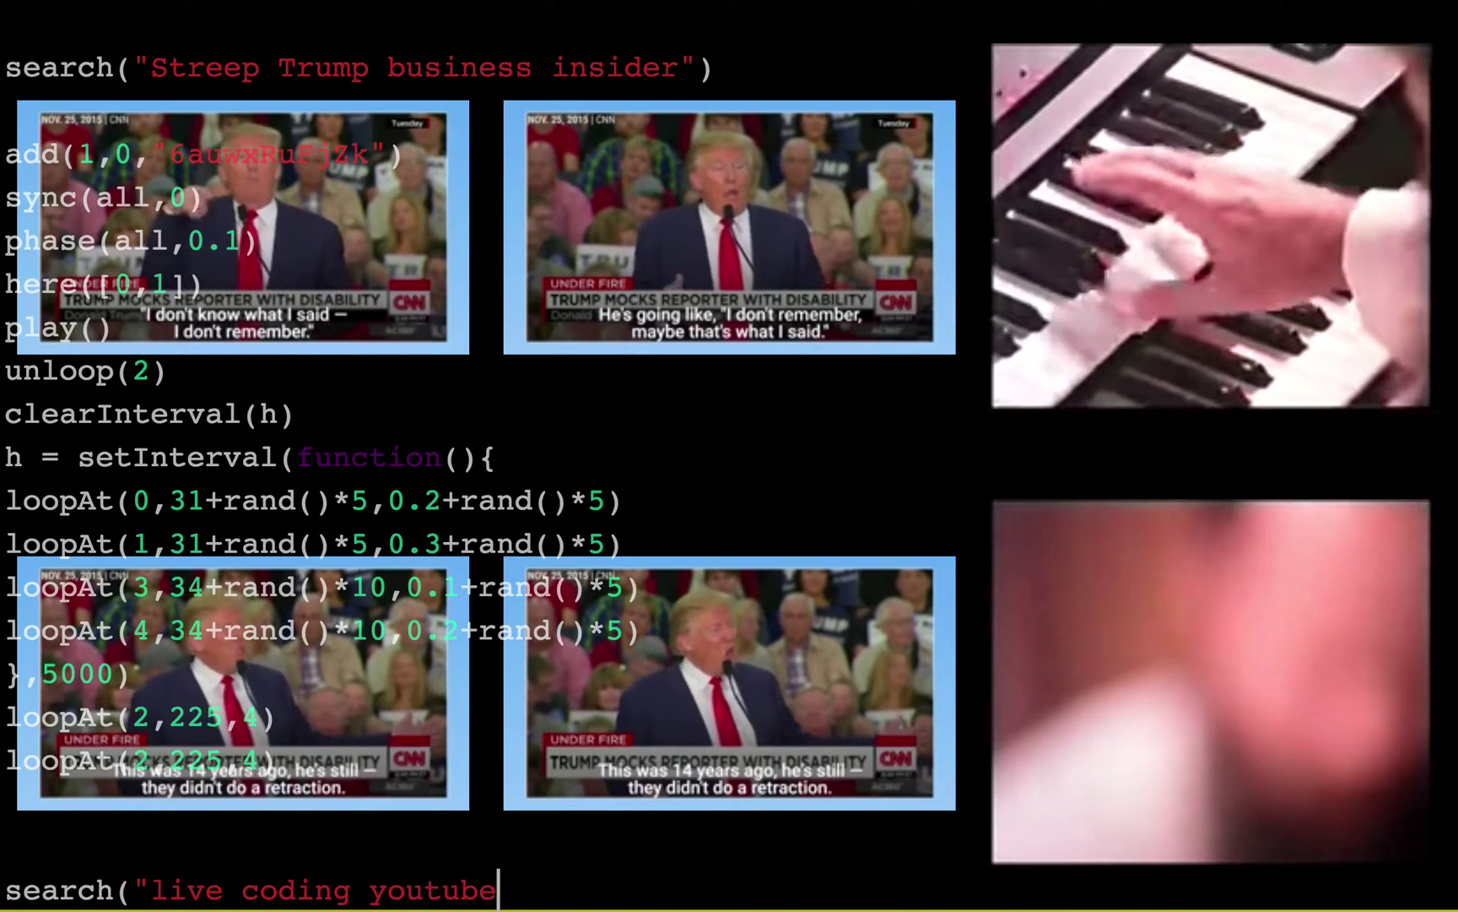
text( pat showcase)
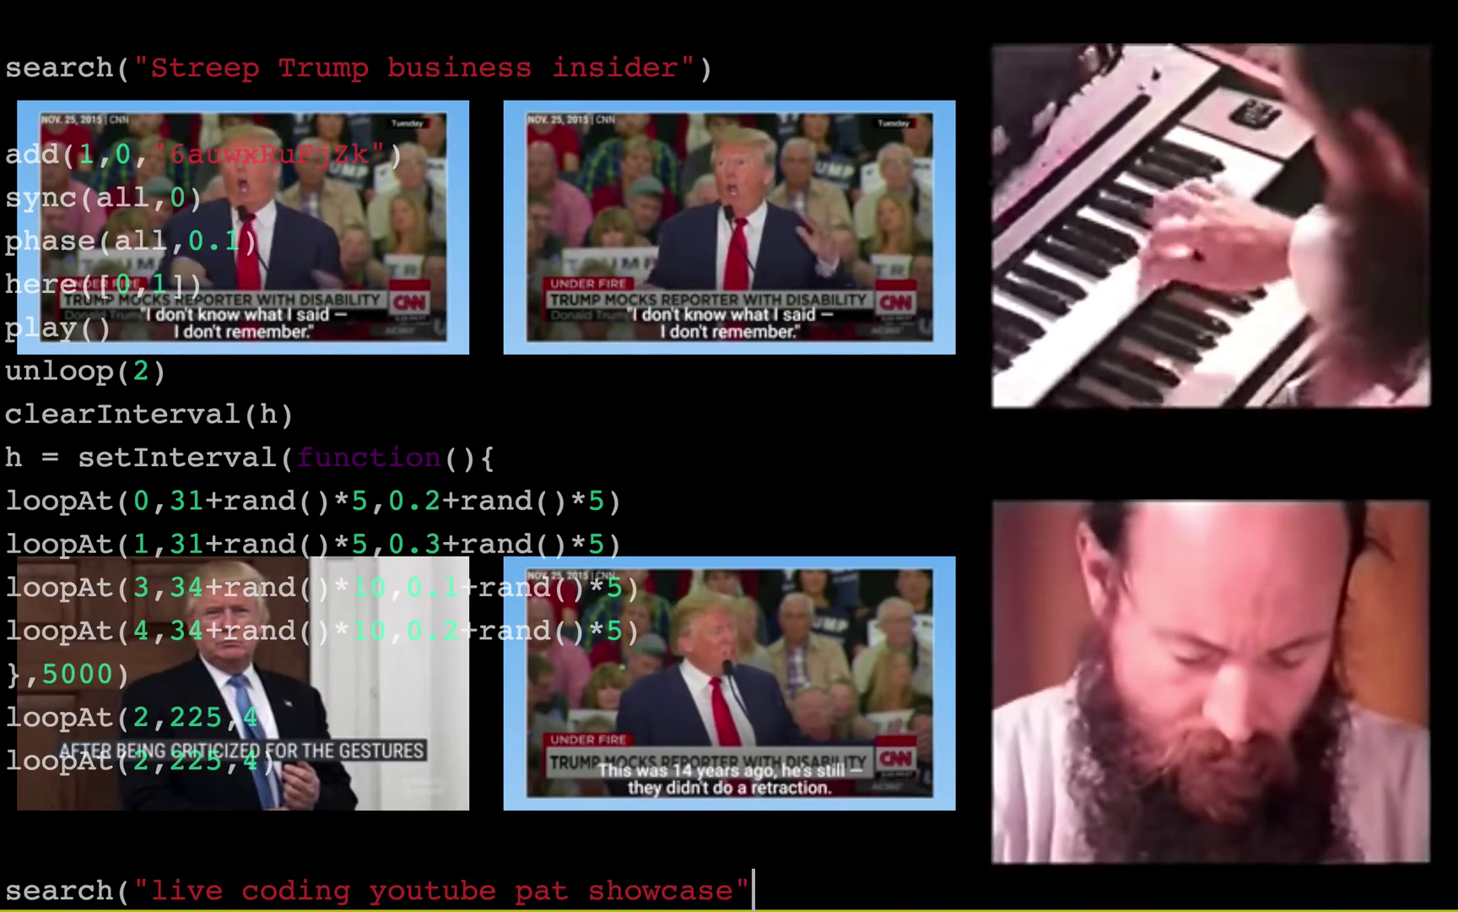
text())
key(Return)
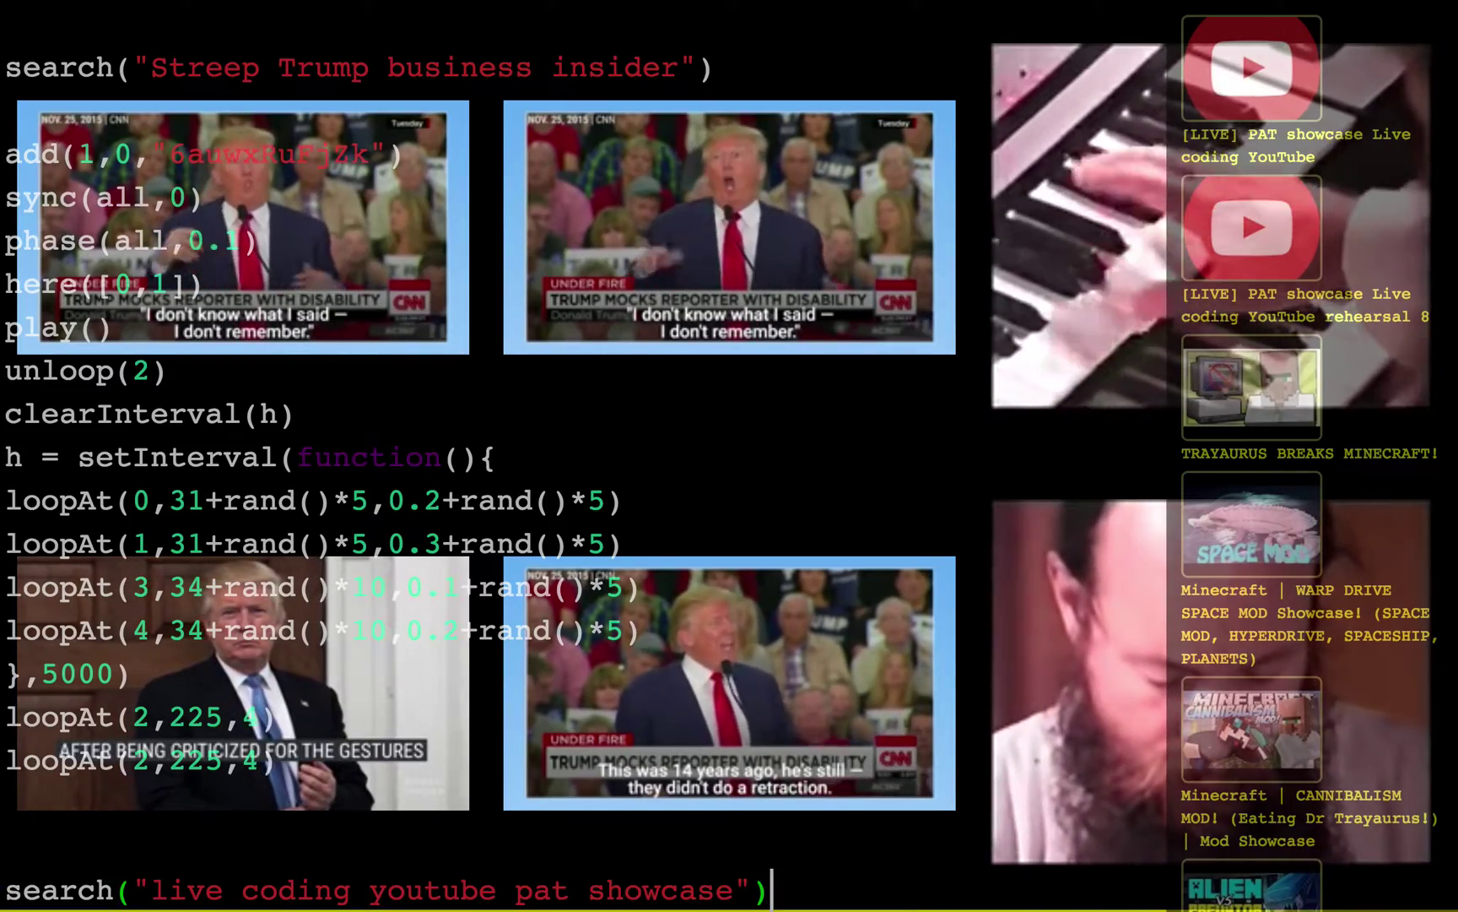
key(Return)
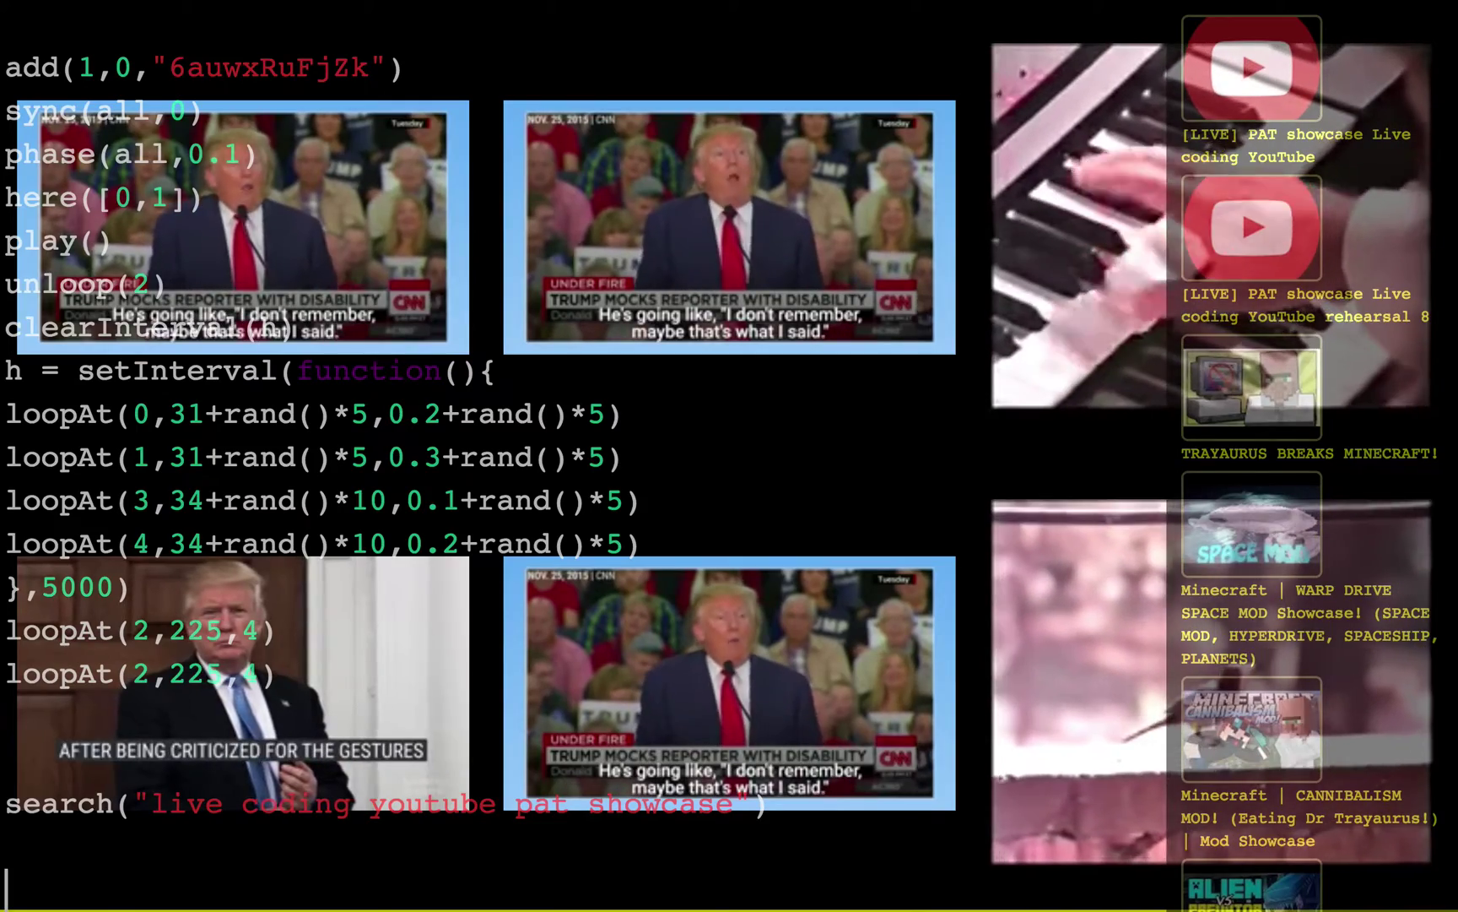
Add the PAT showcase video to the grid with add(1,0,"JY26hU8zTo4")
text(add(1)
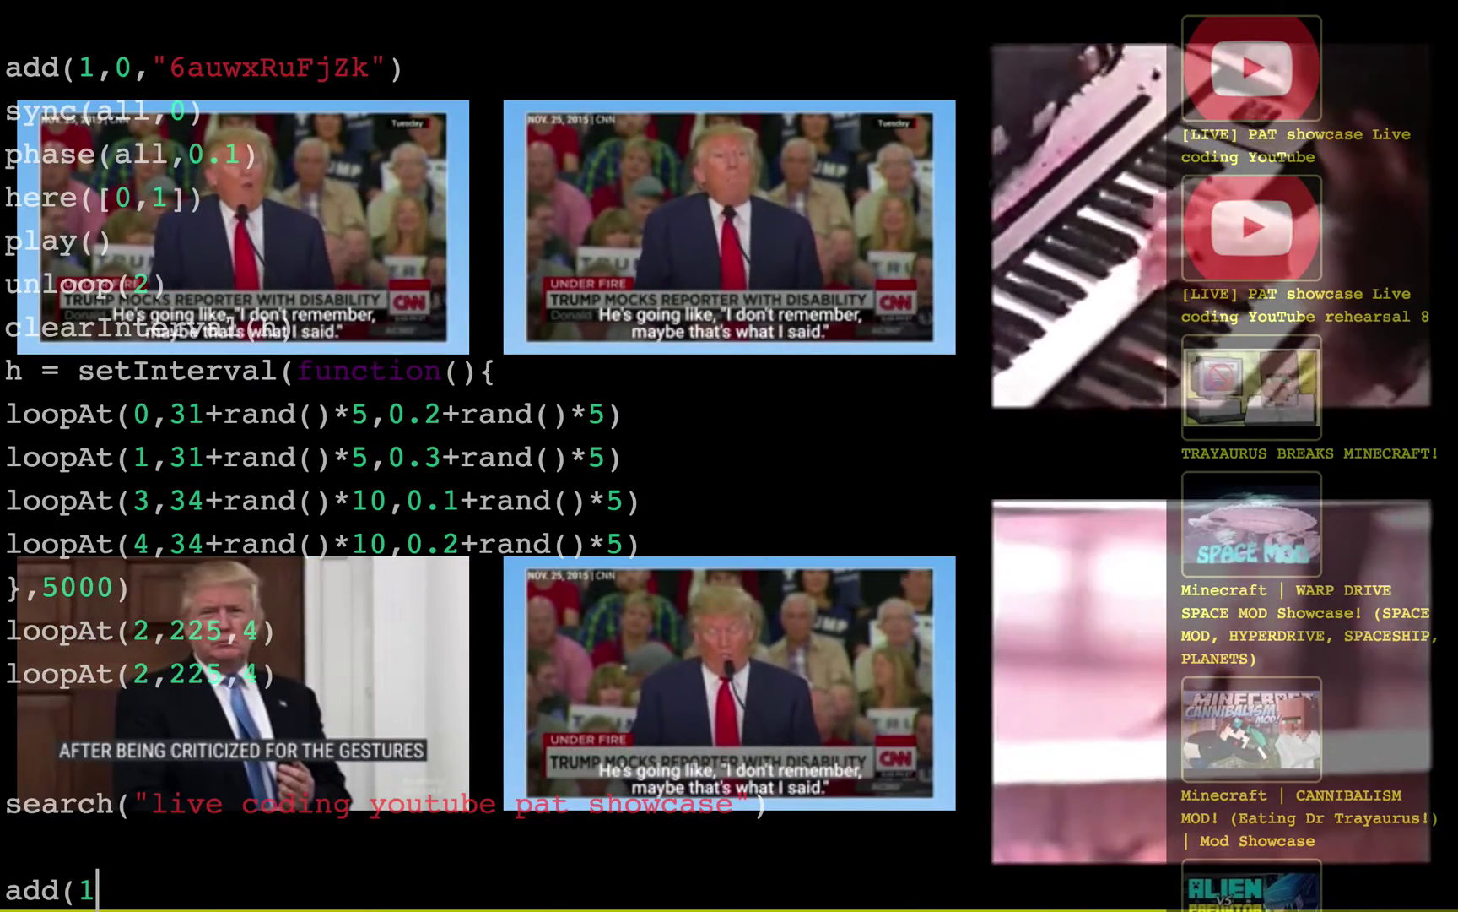
text(,0,)
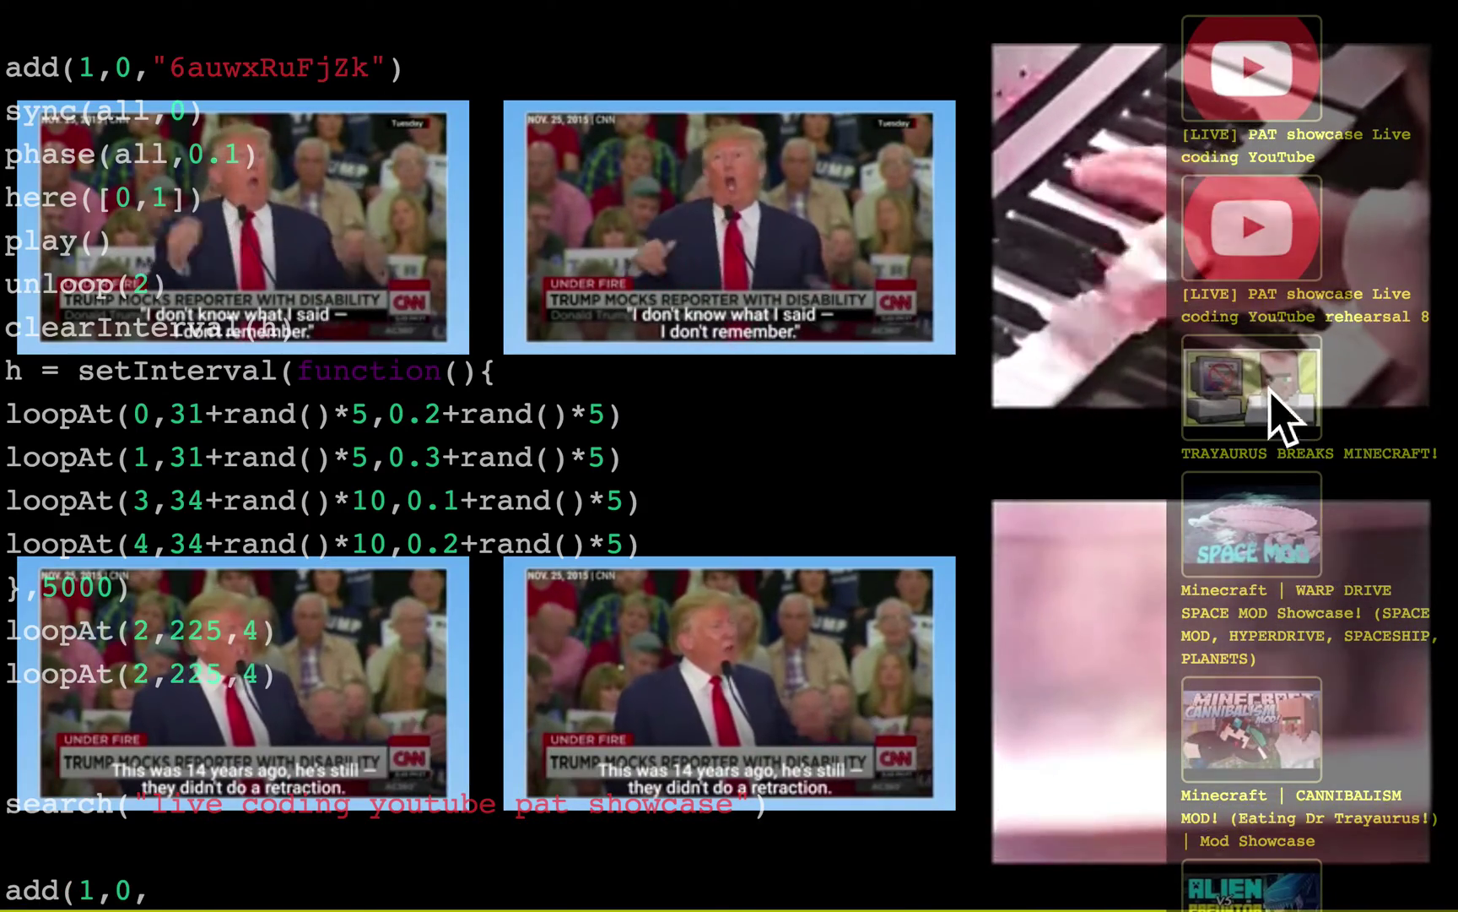
click(1257, 156)
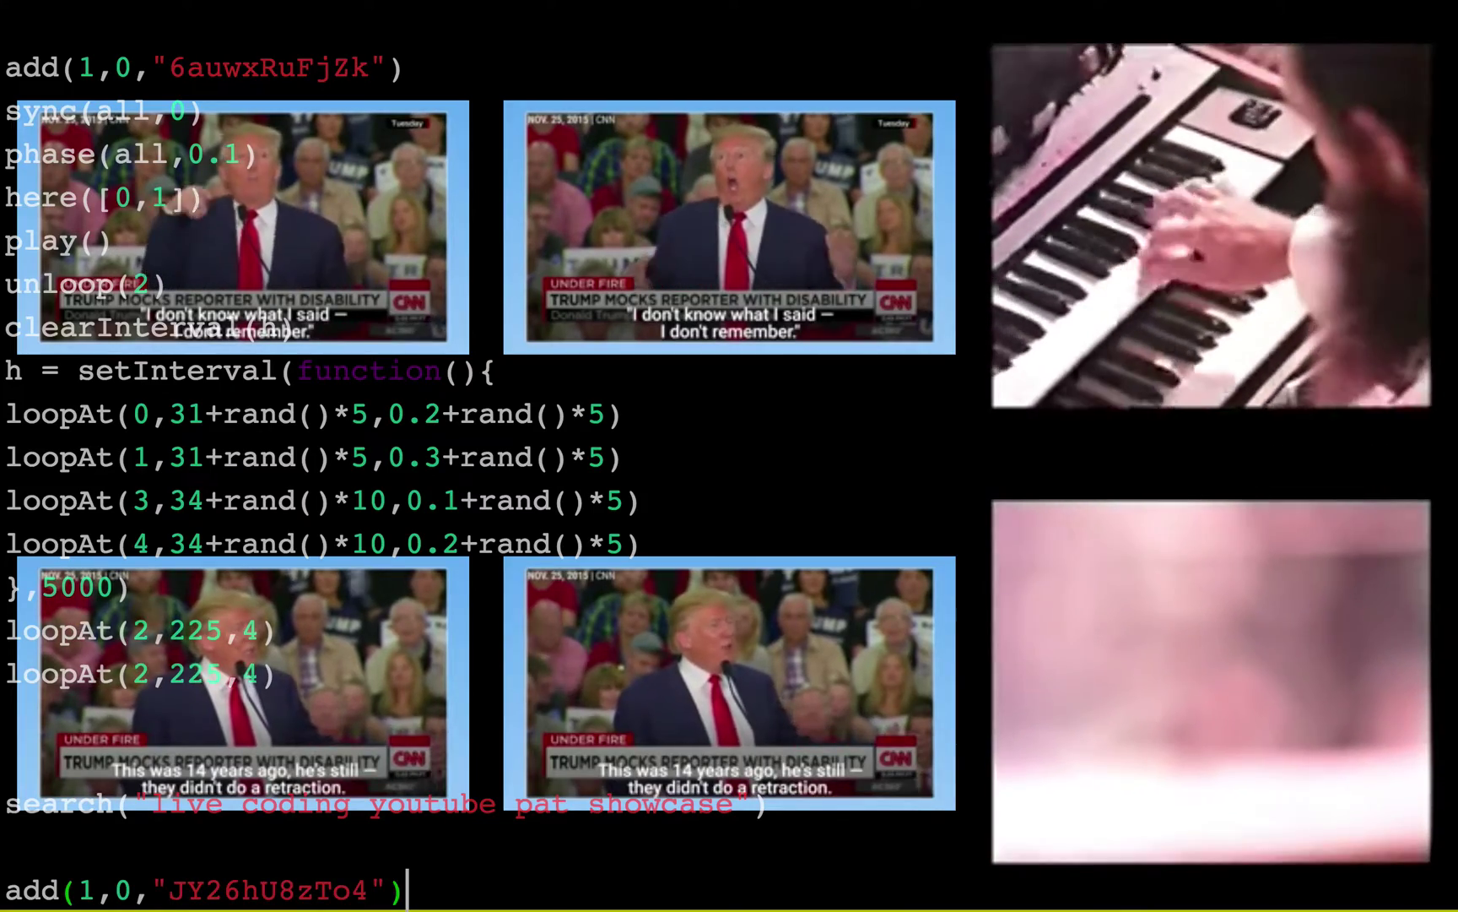
key(Return)
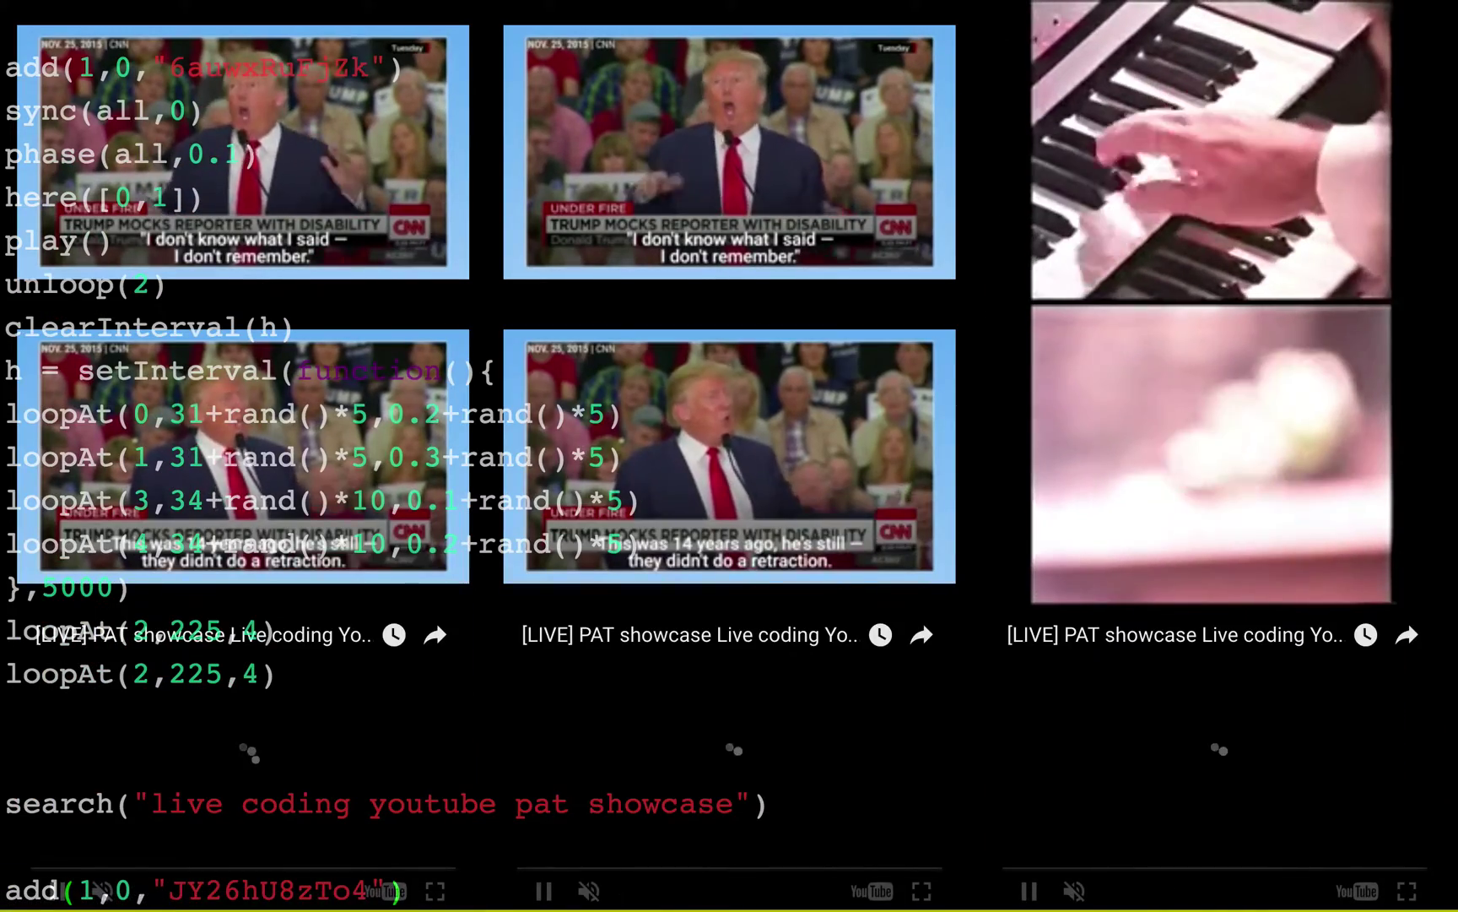
Run play() to start the showcase cells, then double clip 6's speed with speed(6,2)
key(Return)
text(play()
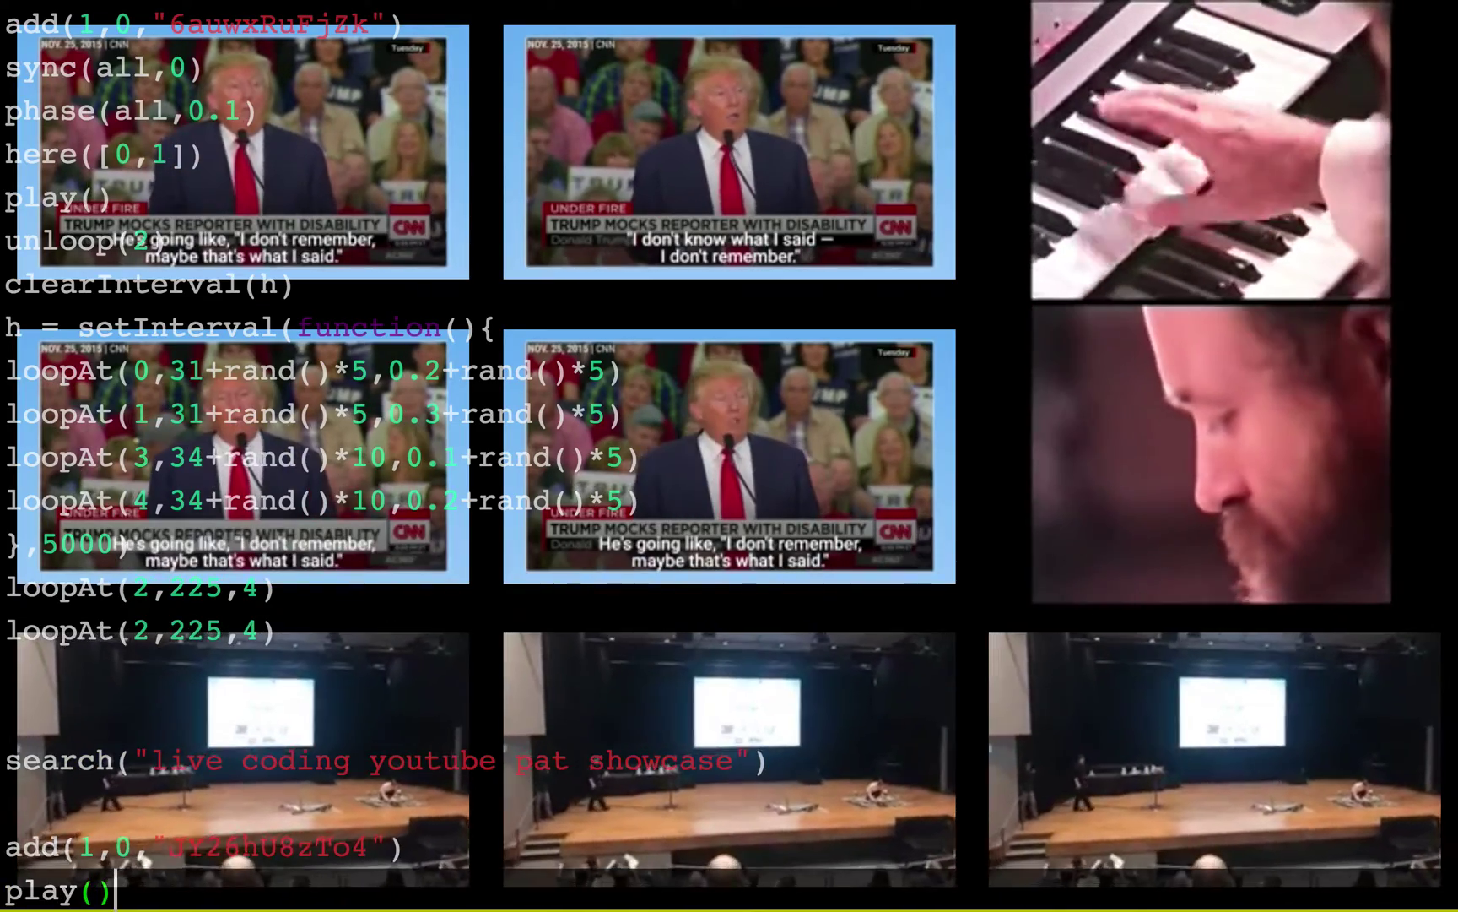
click(116, 760)
key(Down)
key(Down)
key(Down)
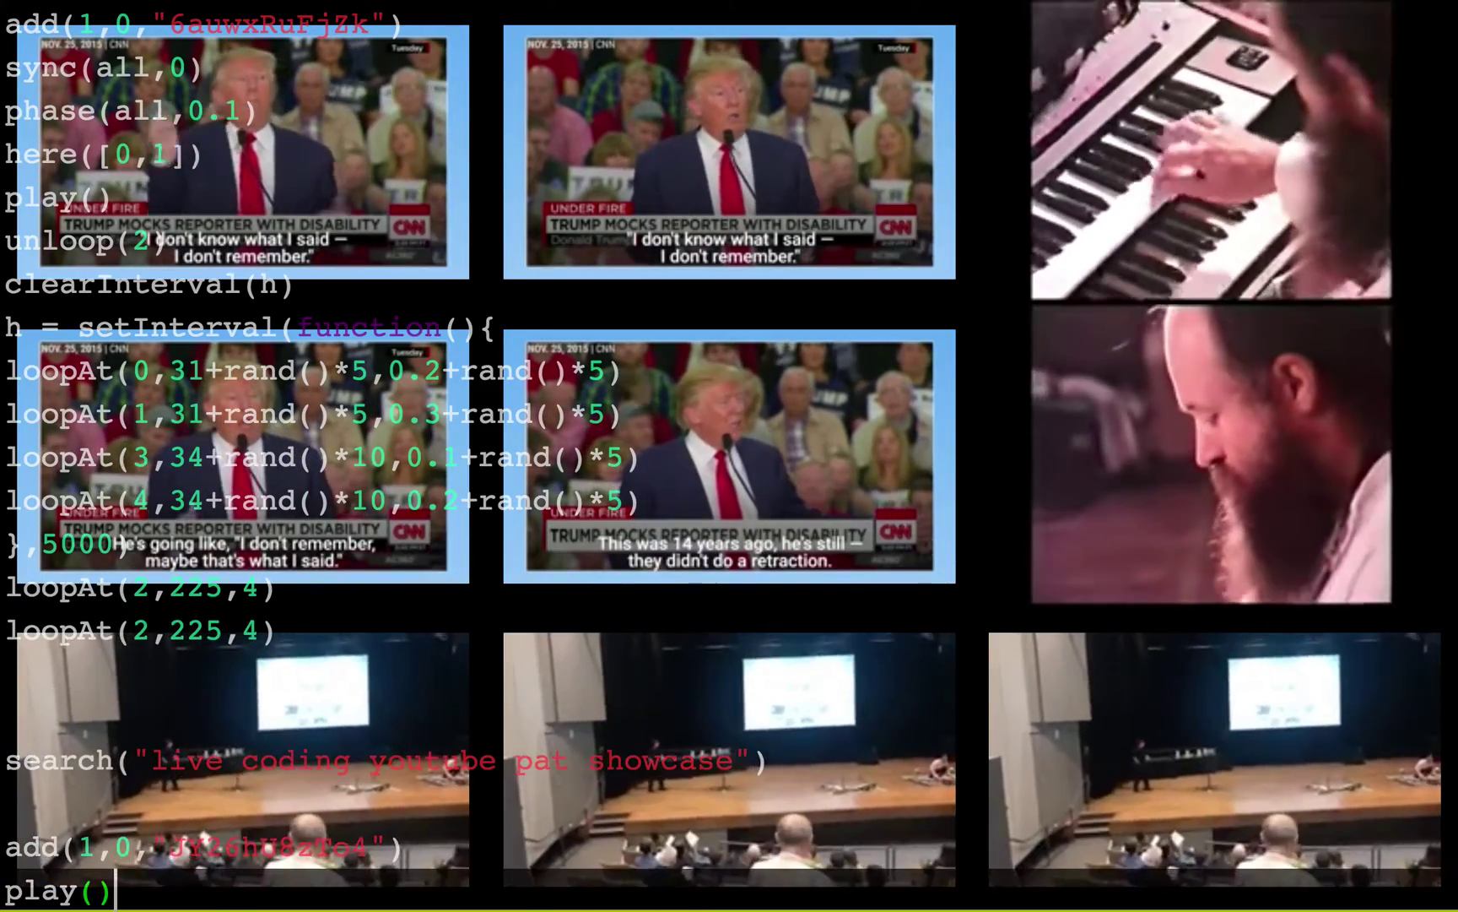
key(Return)
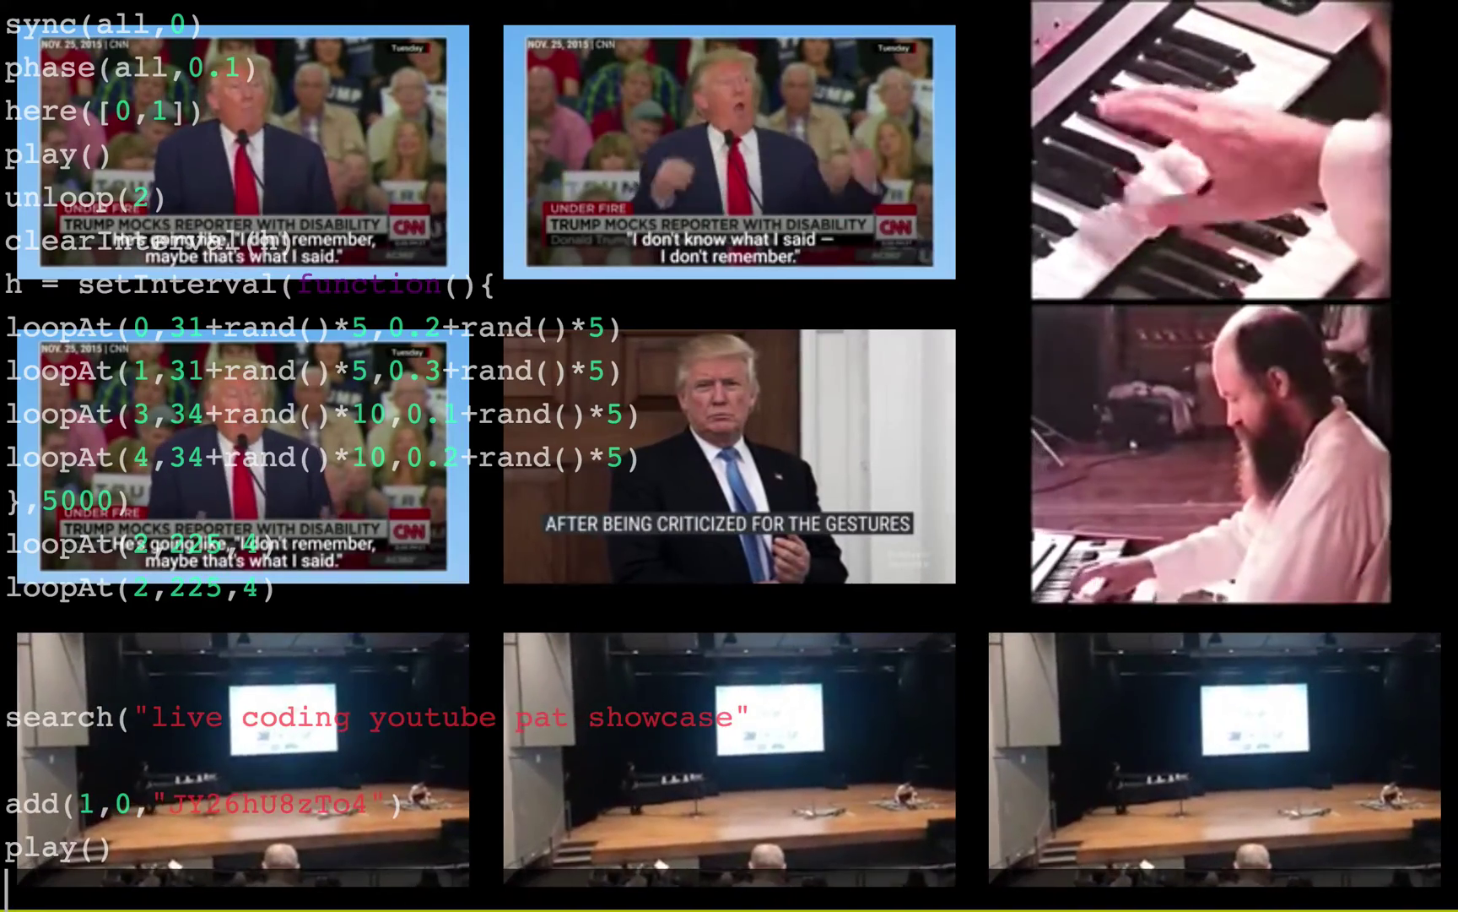
text(speed(6,2)
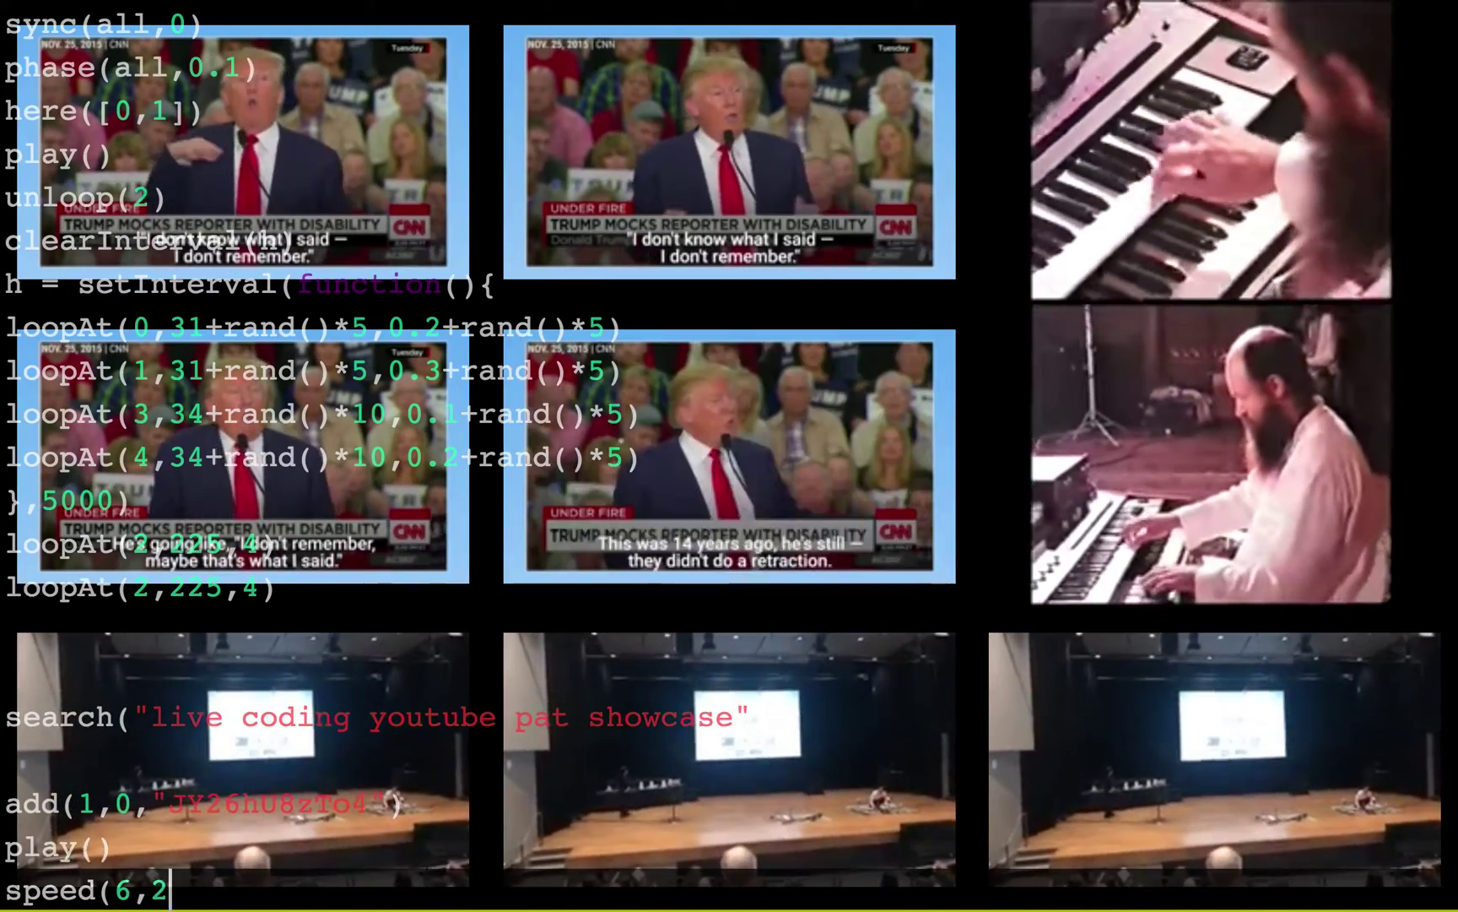
text())
key(ctrl+Return)
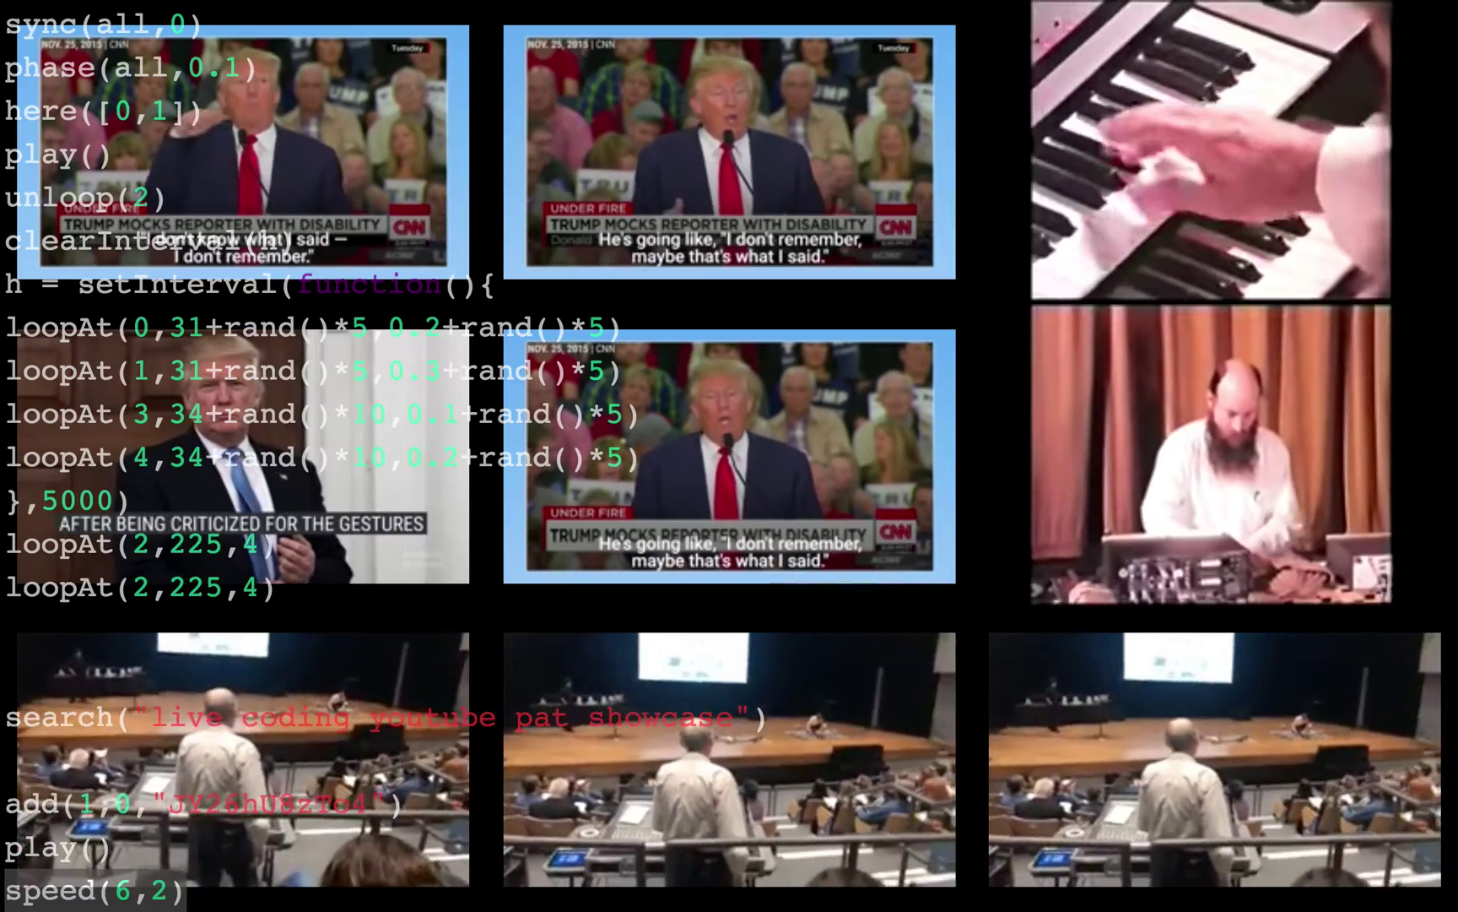
Duplicate the speed command as speed(7,2) to double clip 7's speed
key(Return)
text(speed(6,2))
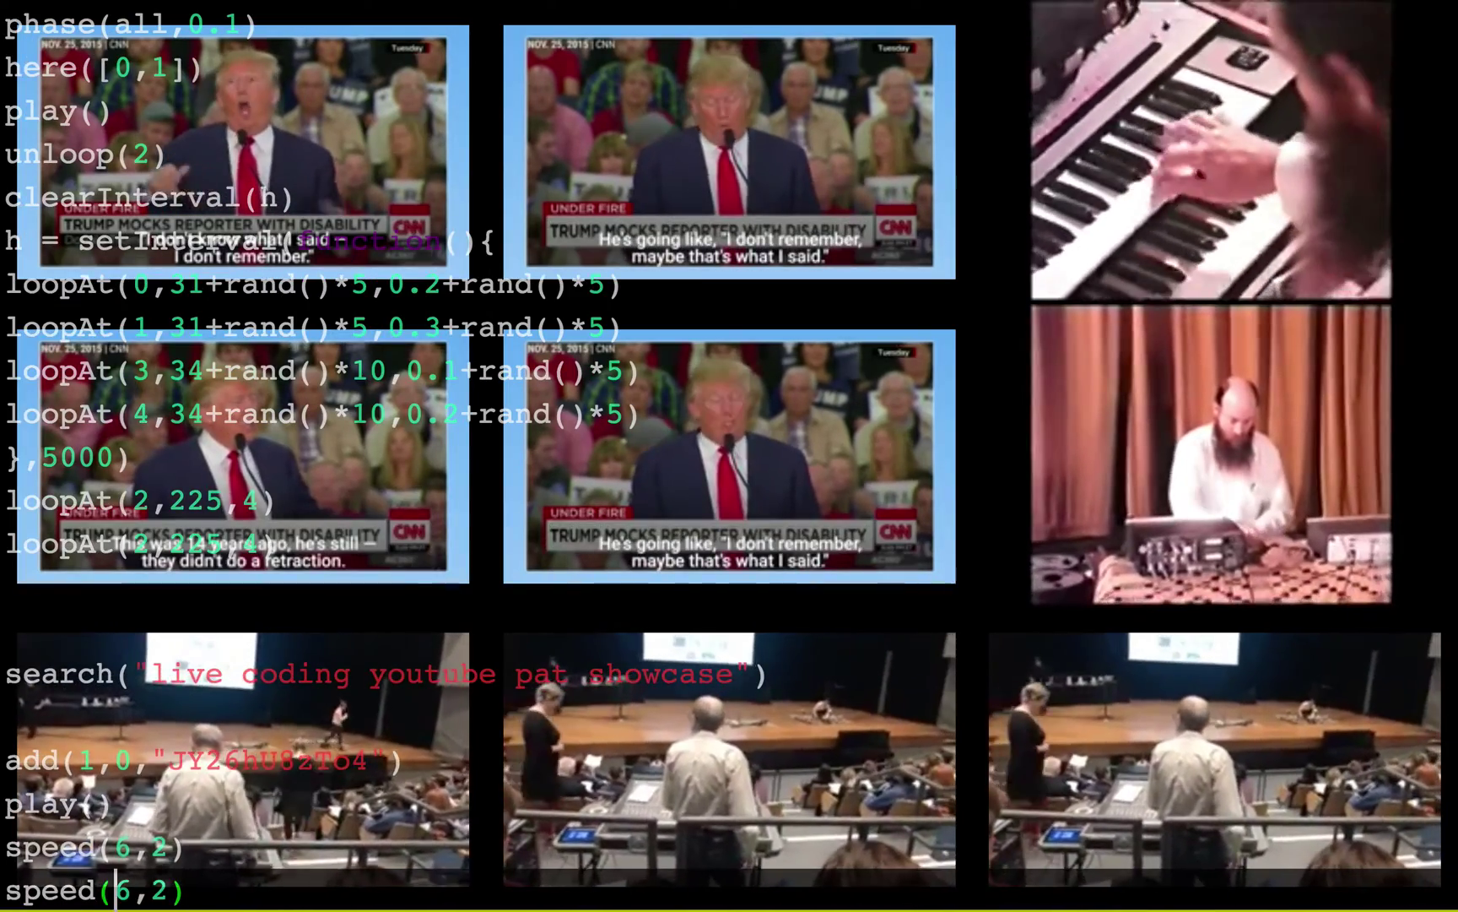
key(shift+Right)
key(ctrl+Return)
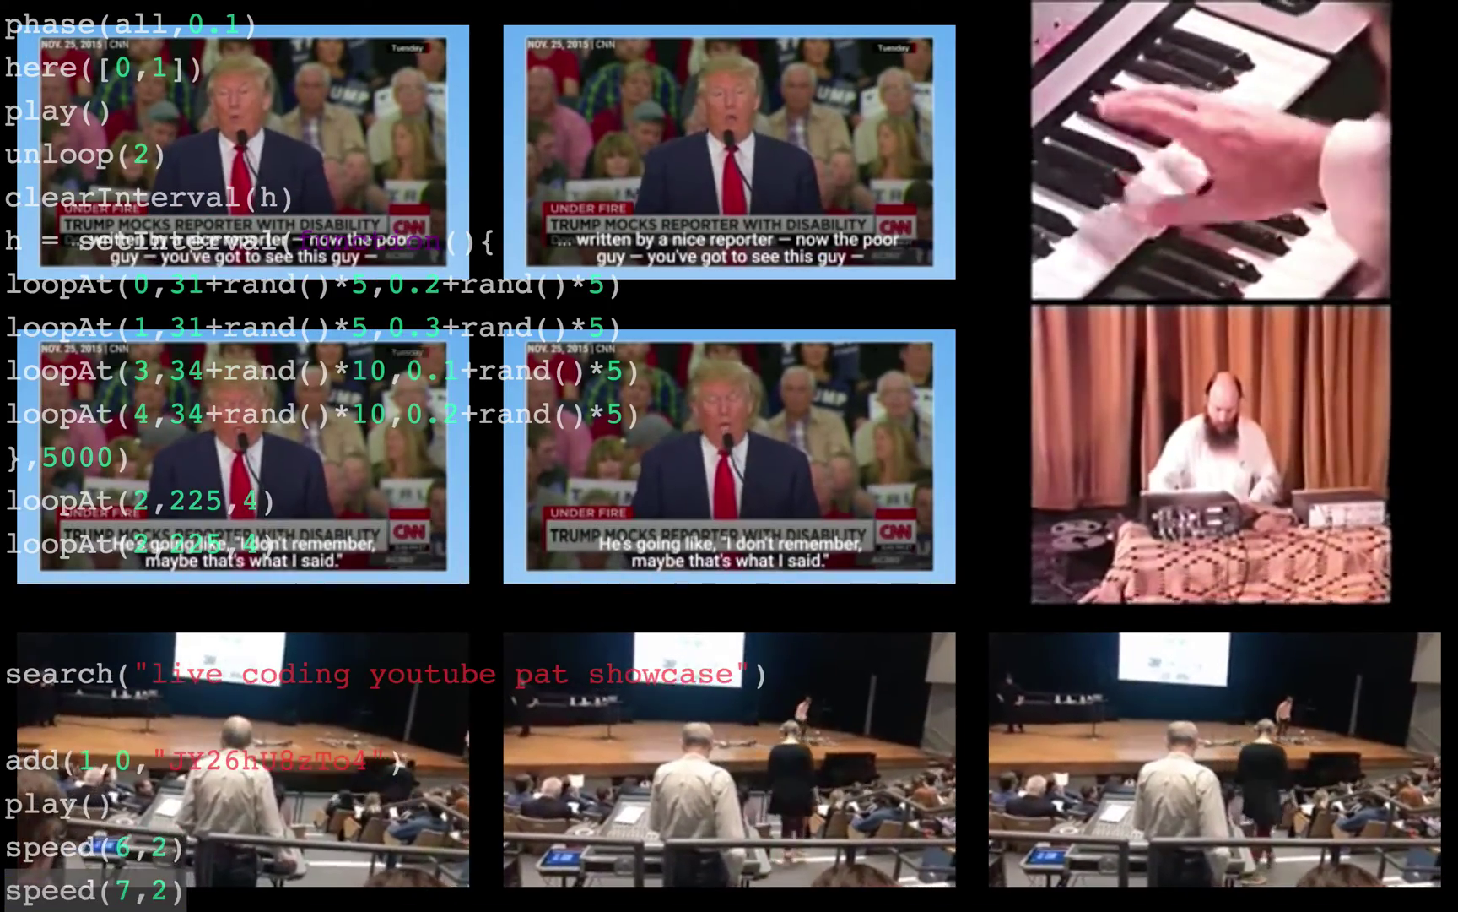
Jump clip 8 to the 100 mark, then push the jump out to 10000
key(Return)
text(jump)
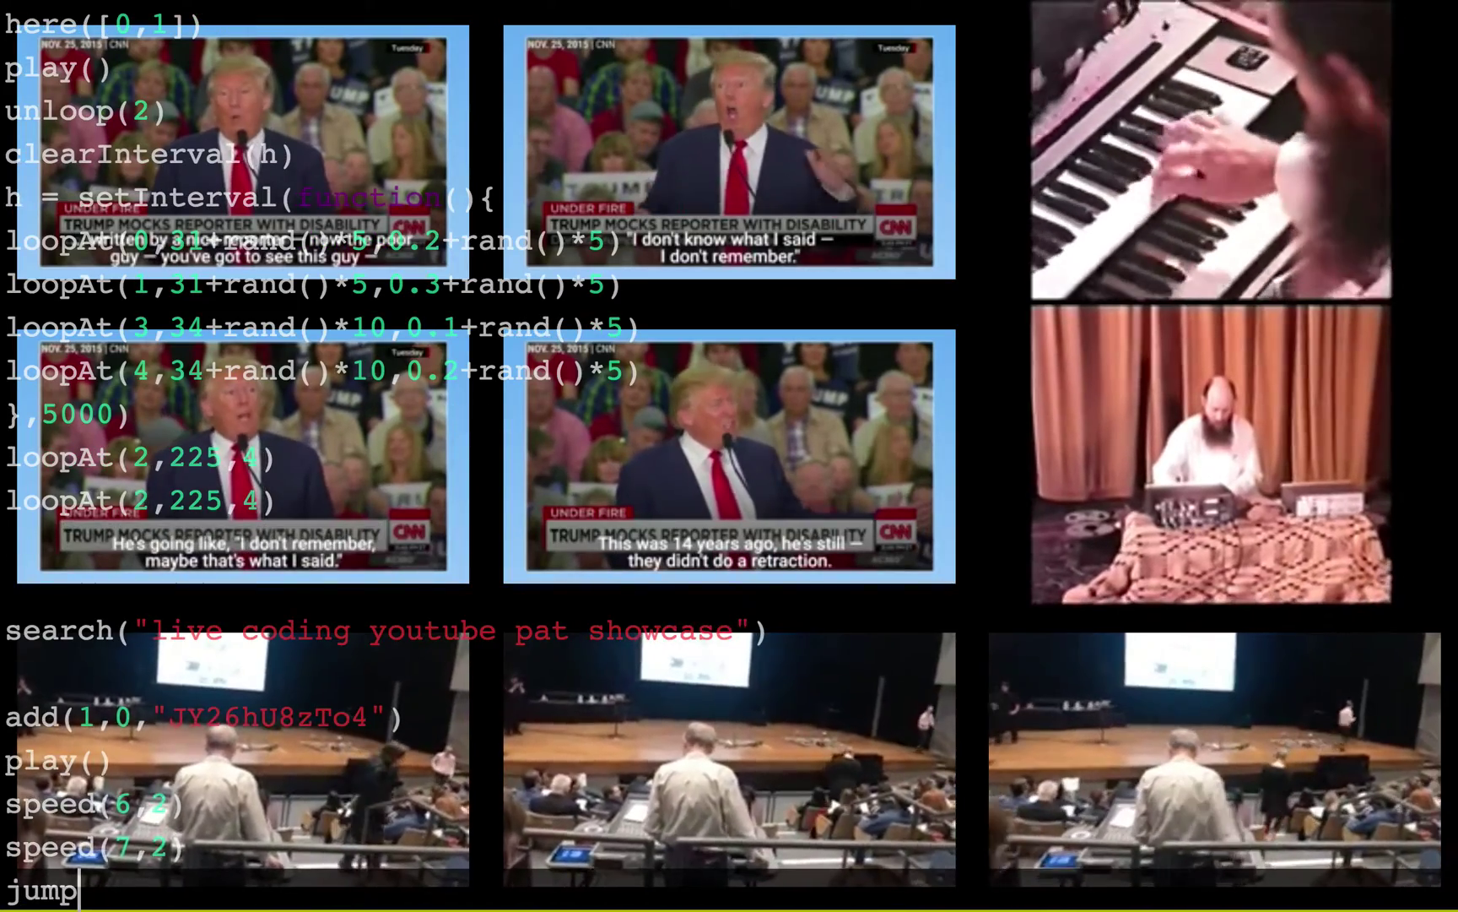
text((7,100)
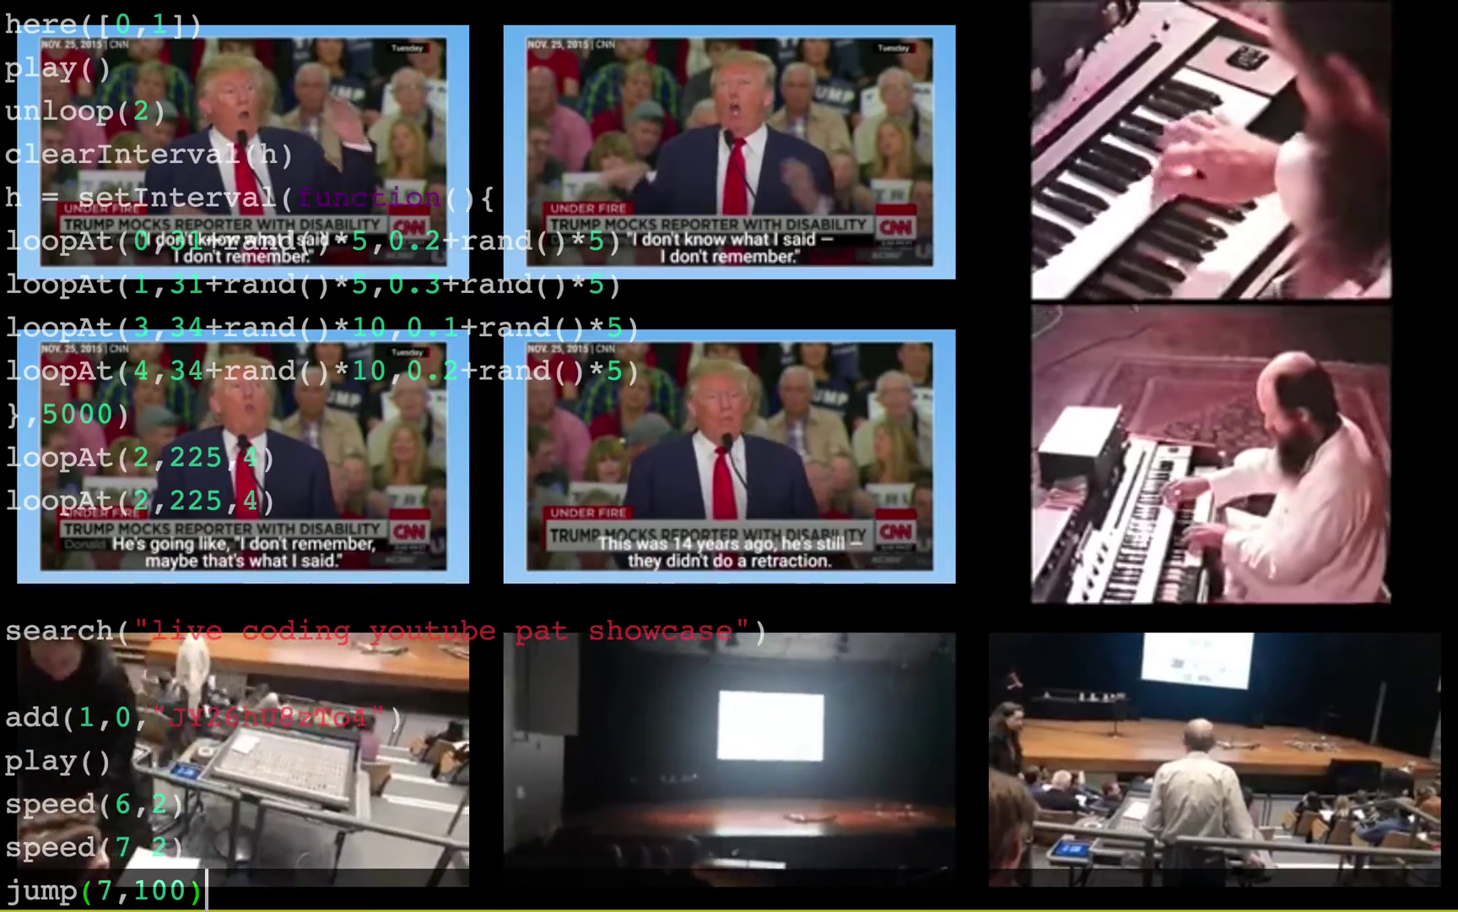
key(BackSpace)
text(8)
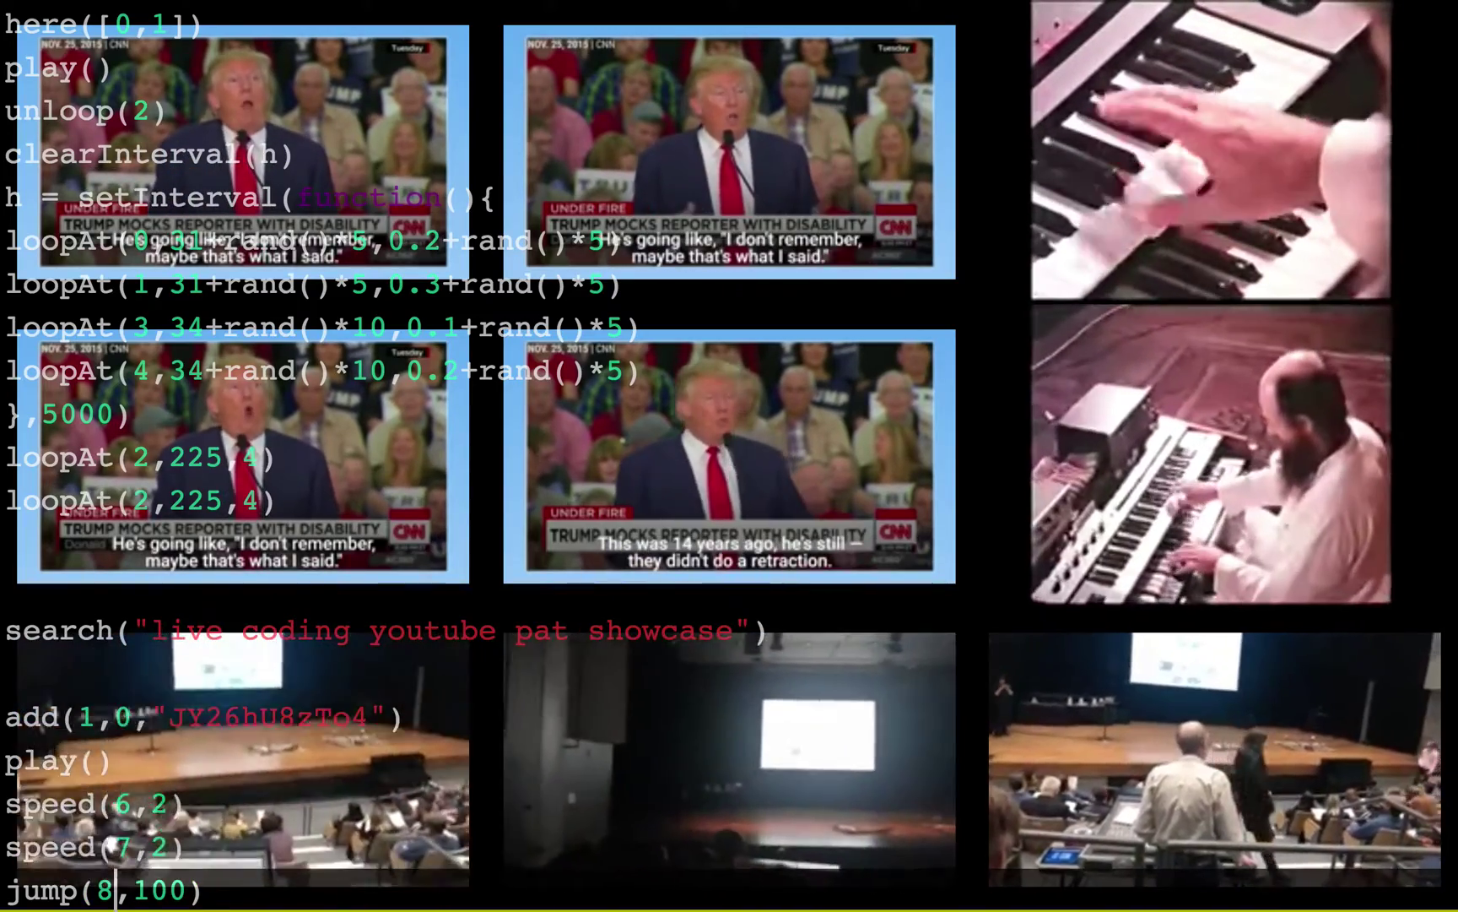
key(ctrl+Return)
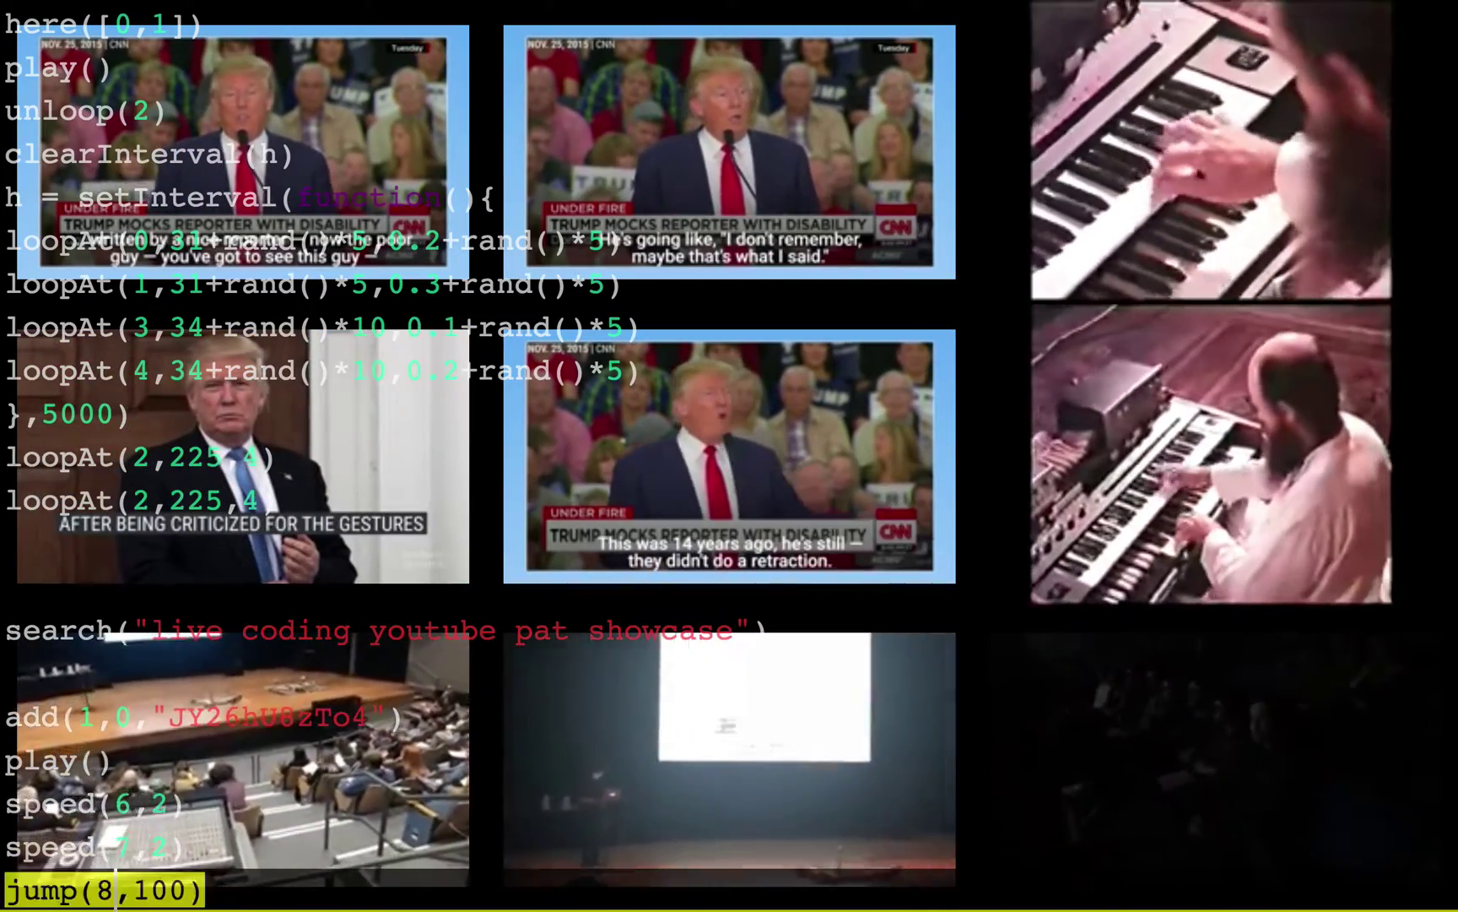
key(Right)
key(Right)
key(Right)
text(00)
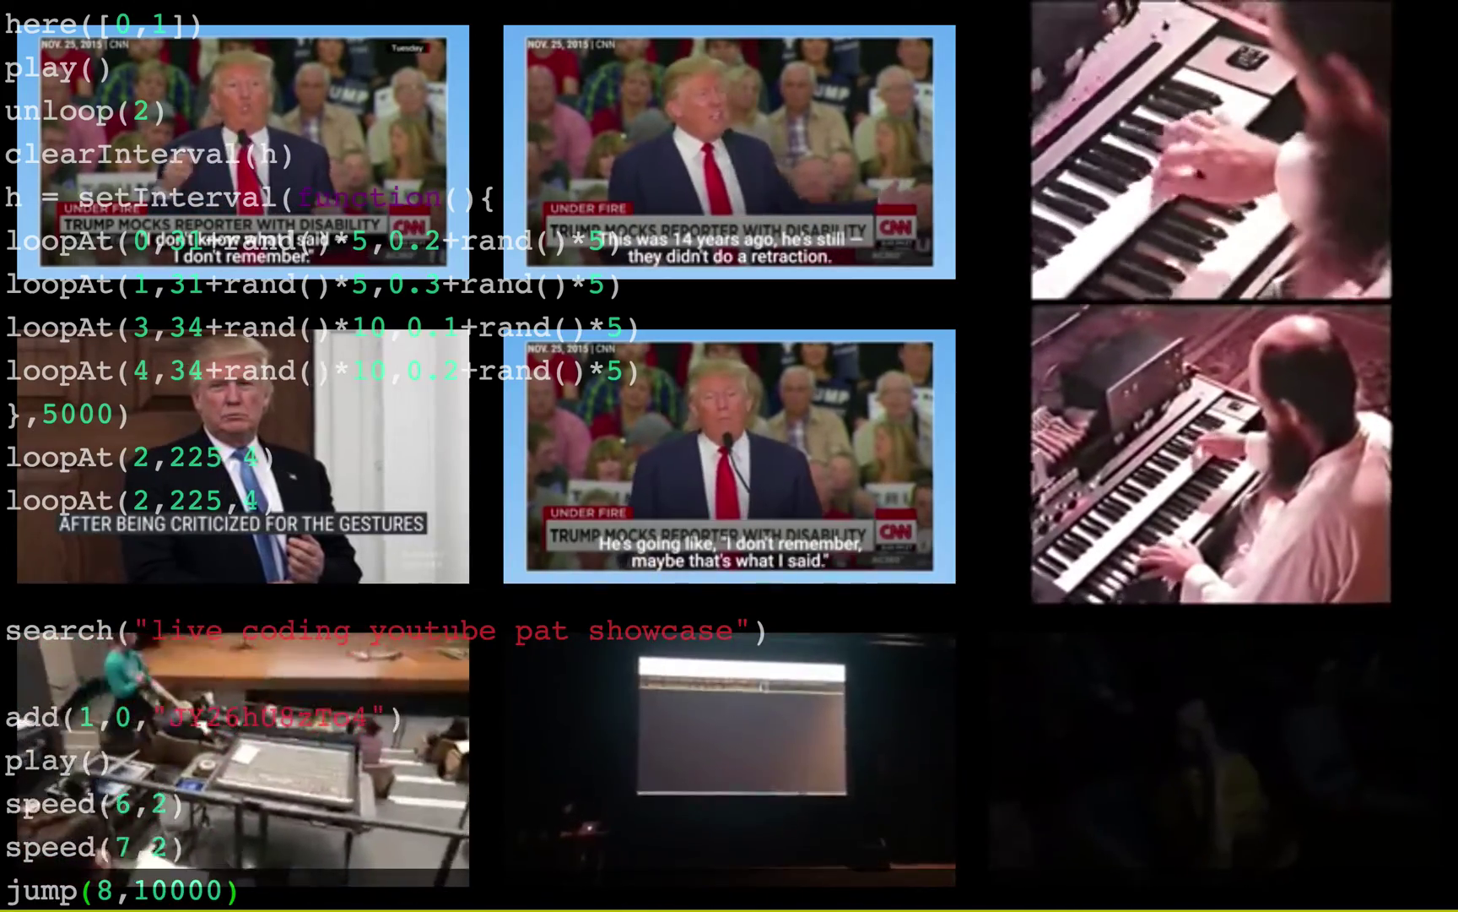
key(Return)
key(Return)
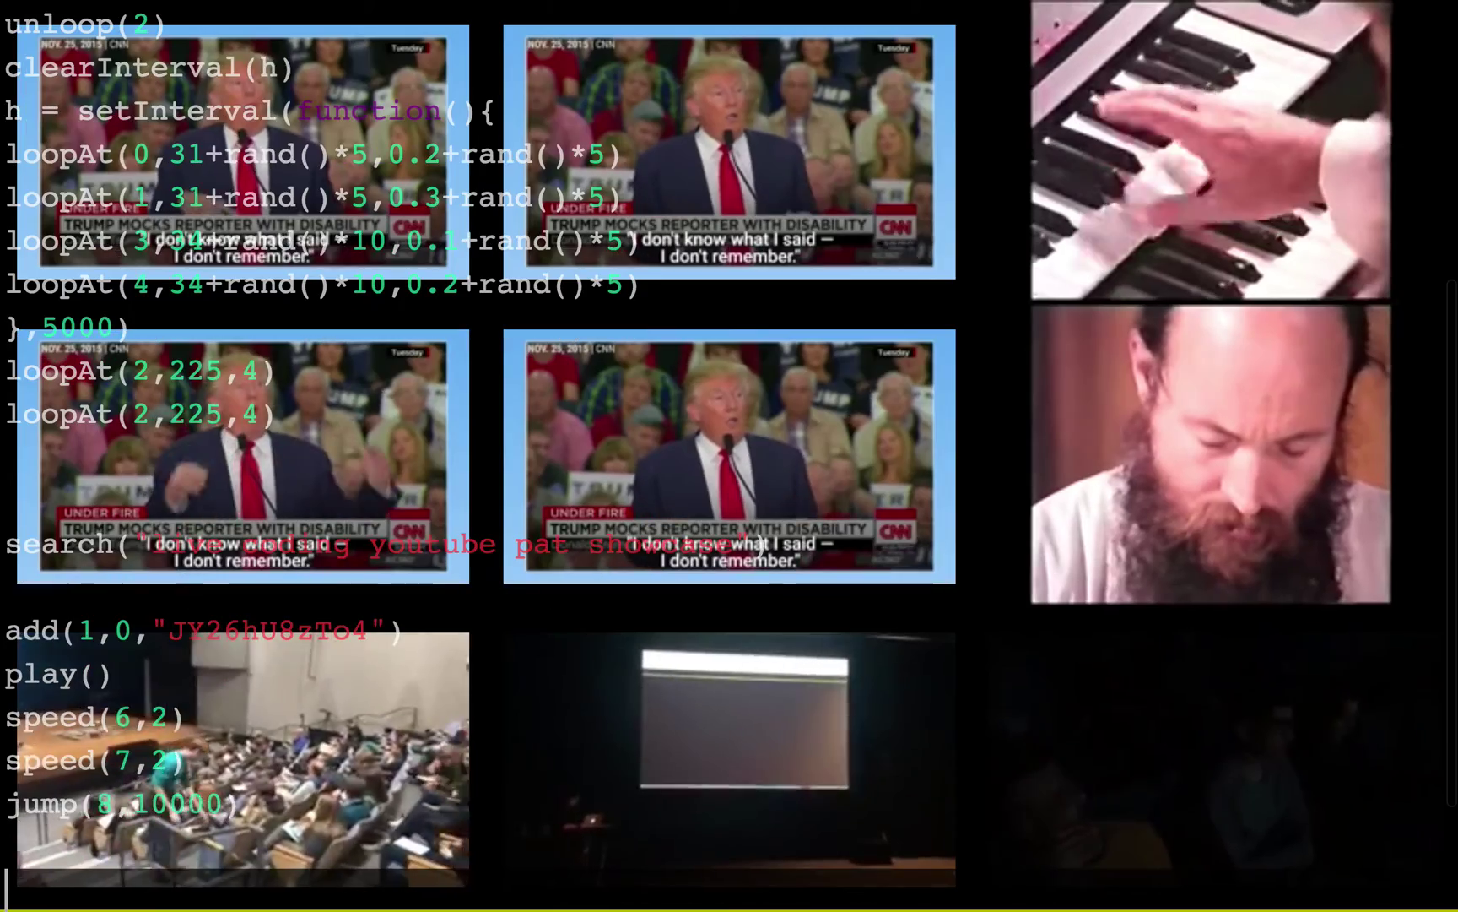
Search for "Terry Riley" and loop clip 5 for 4 seconds from 345 with loopAt(5,345,4)
text(searc)
text(eqr)
key(BackSpace)
key(BackSpace)
text(arch("Terry Riley"))
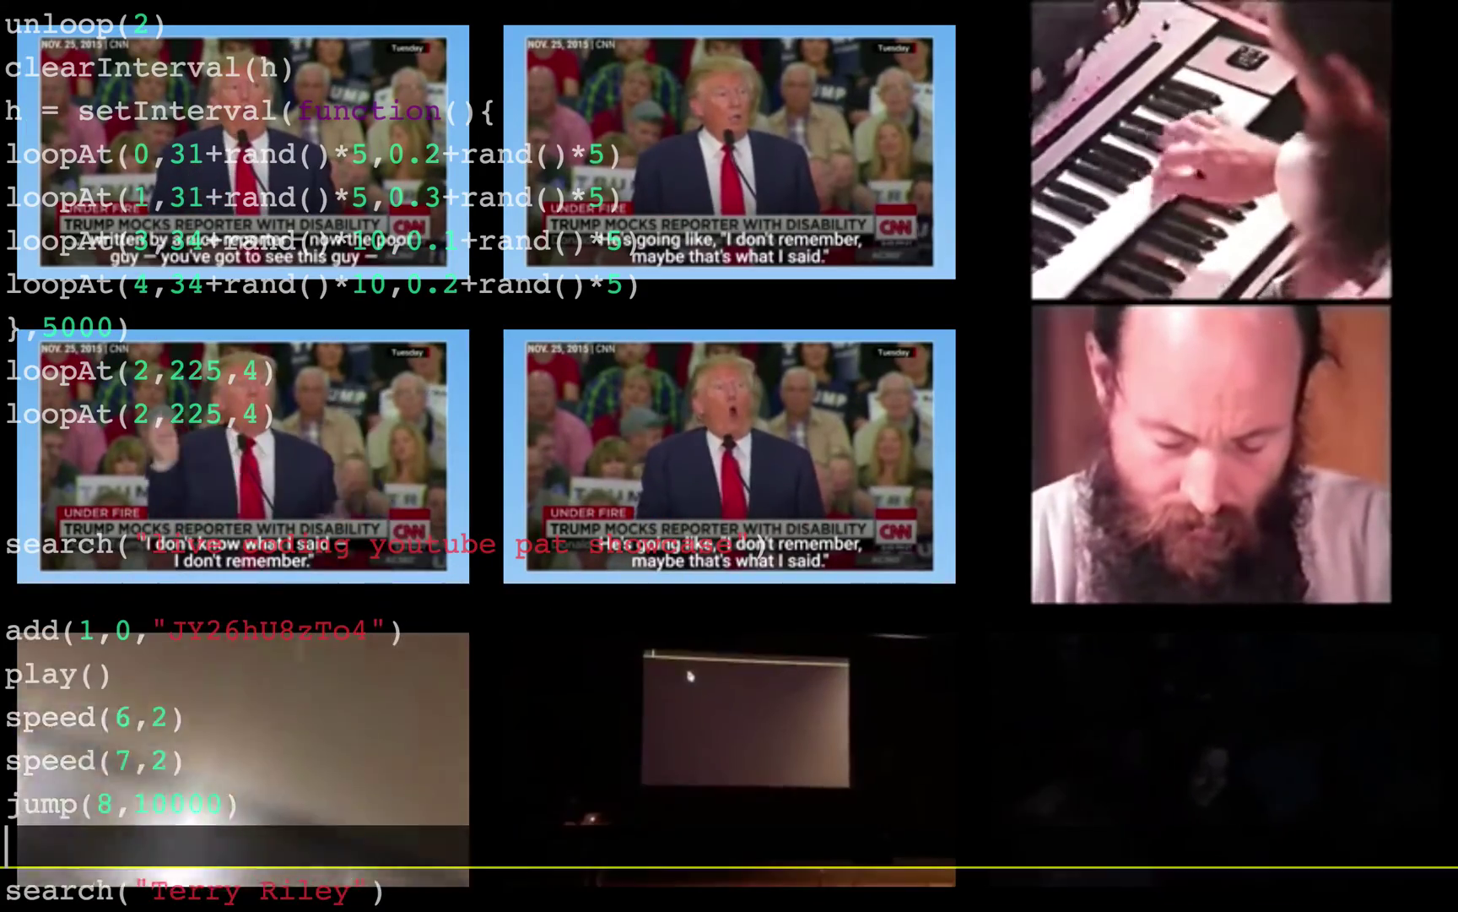
key(Escape)
text(loopAt()
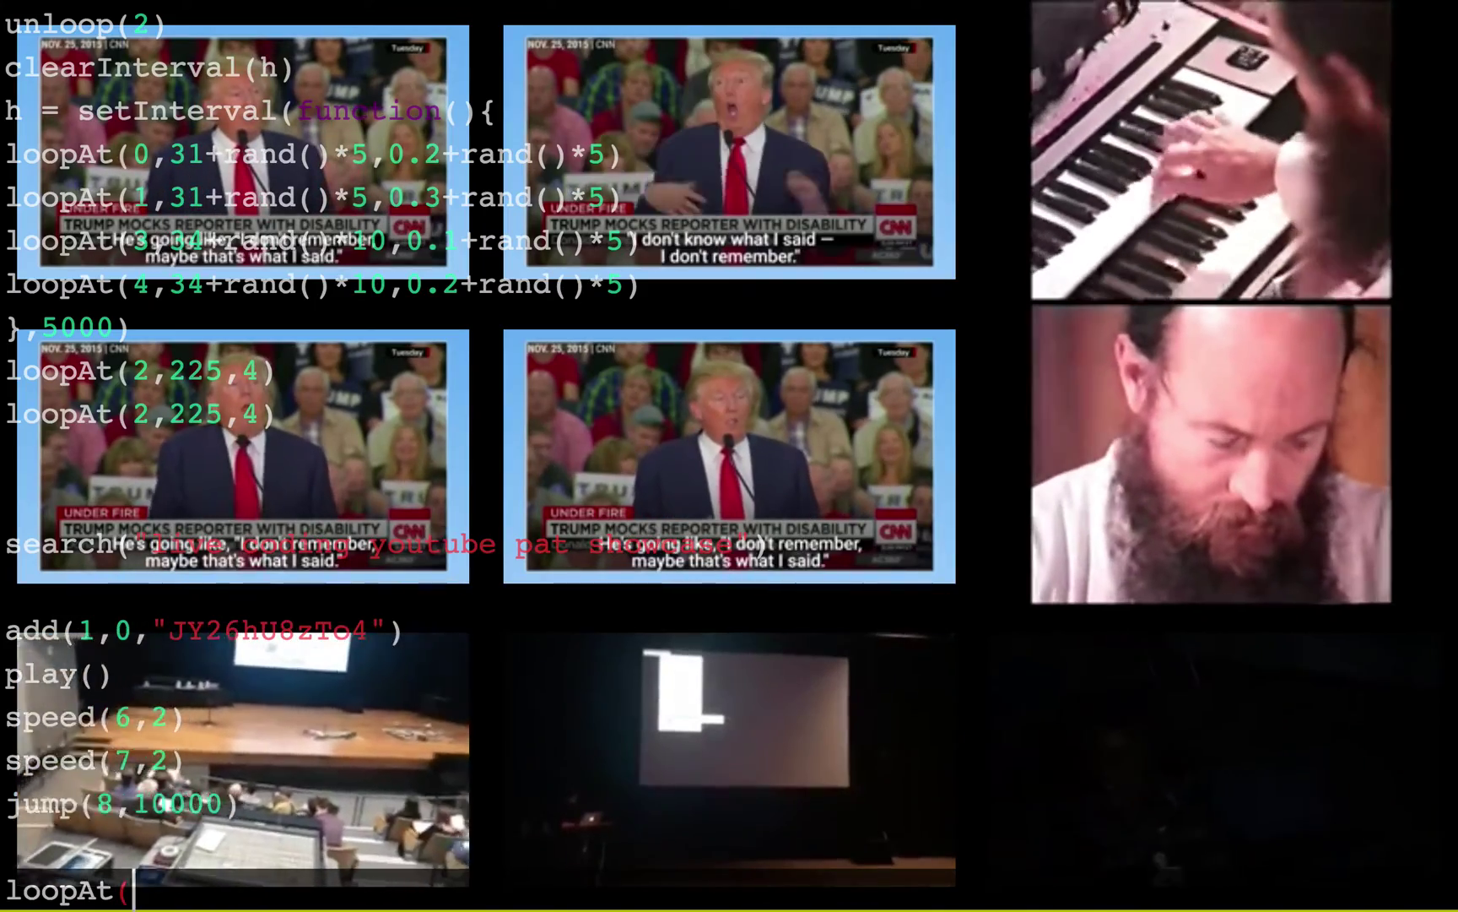
text(5,)
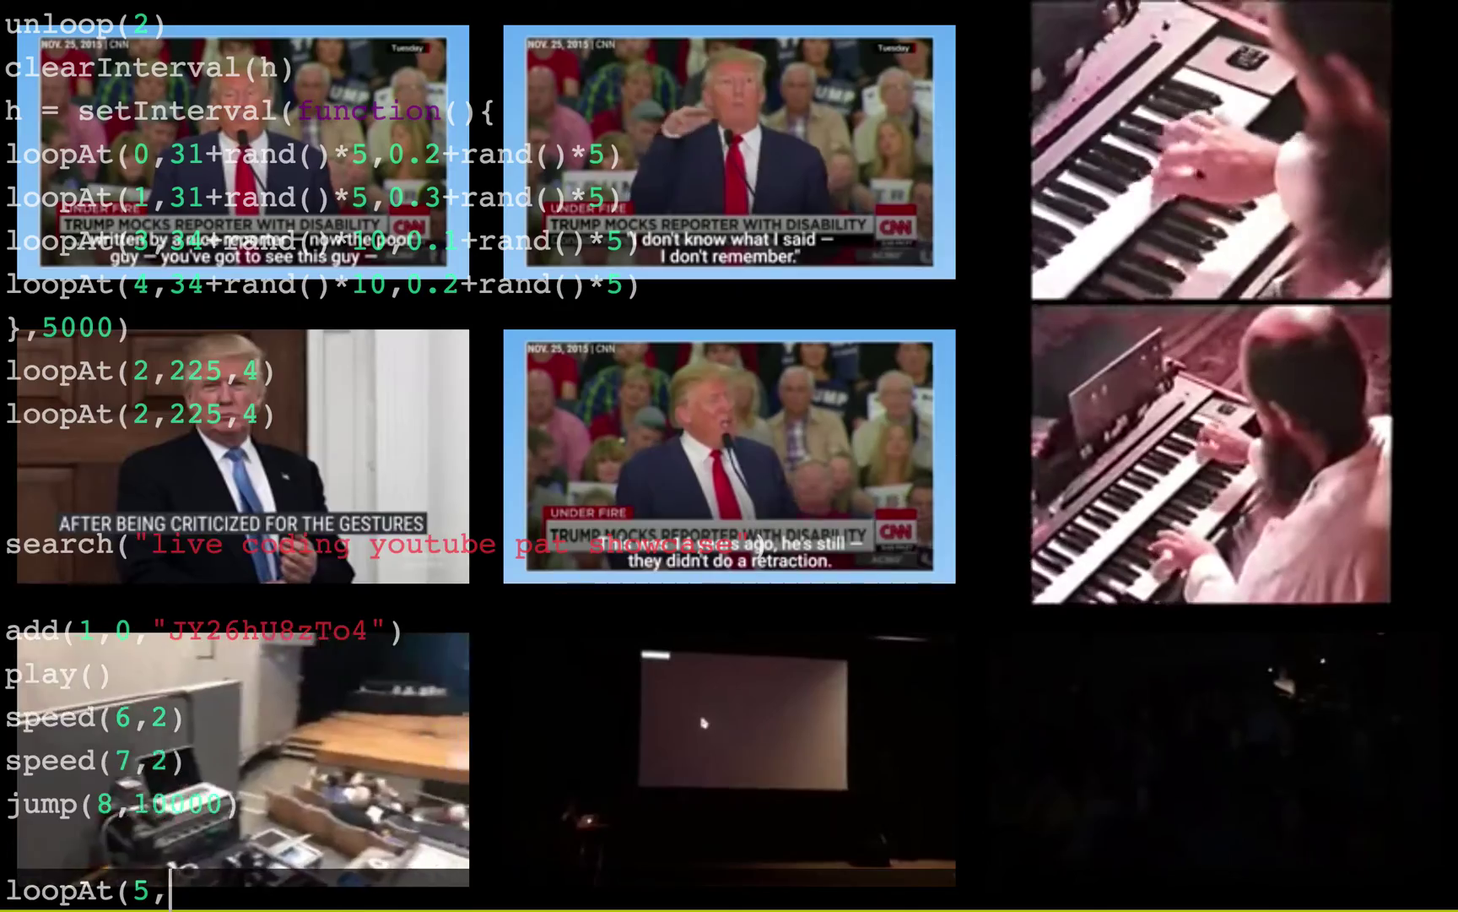
text(345,4))
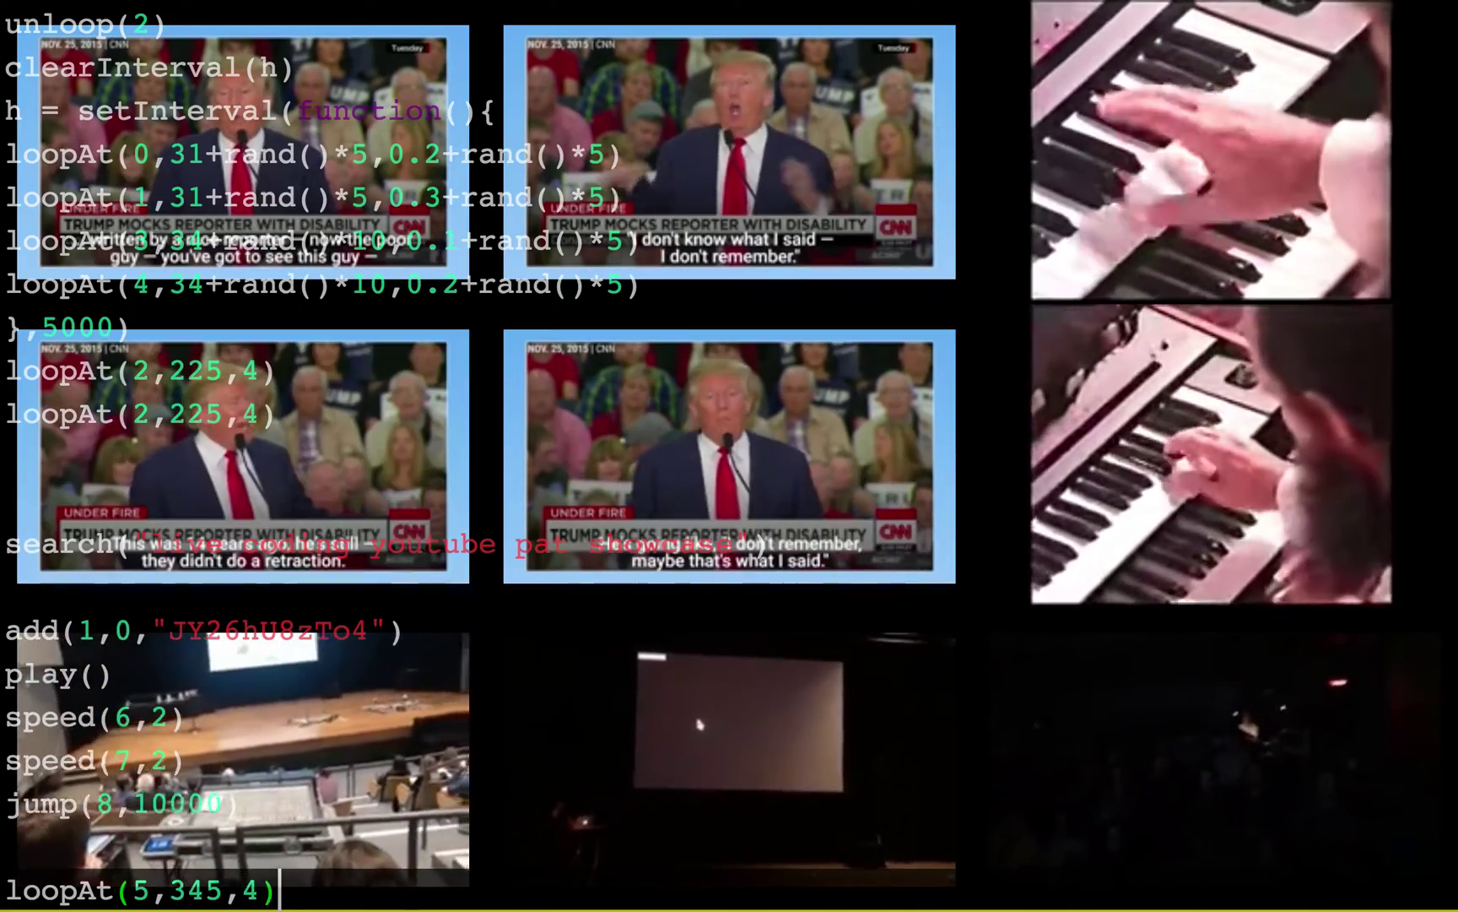
key(Return)
key(Return)
text(search(")
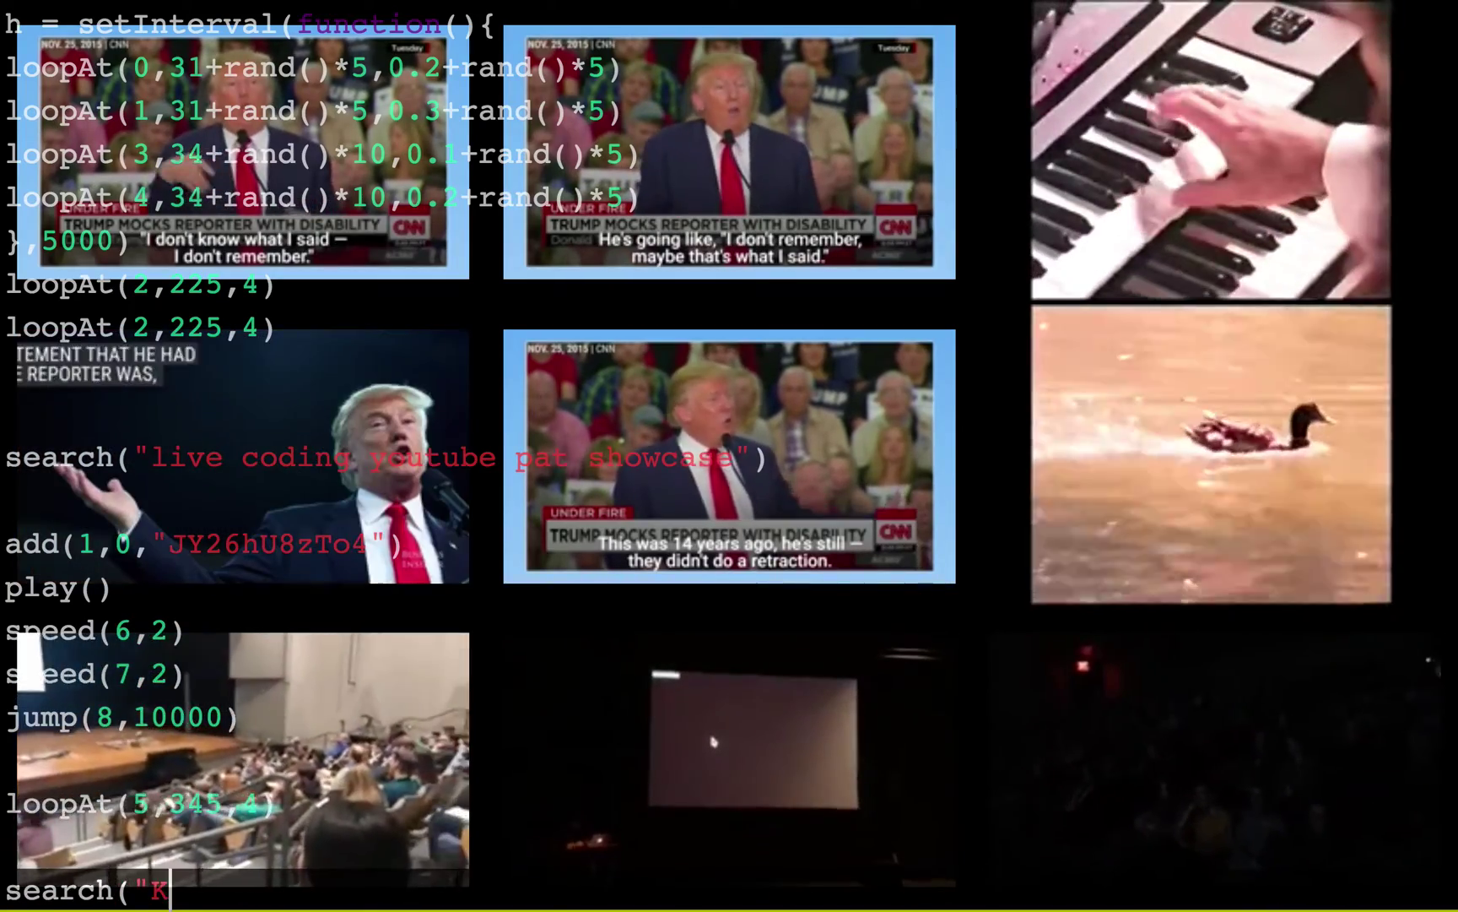
Search "Korean president impeached", cue the first result into slot 0 and play it
text(Korean pr)
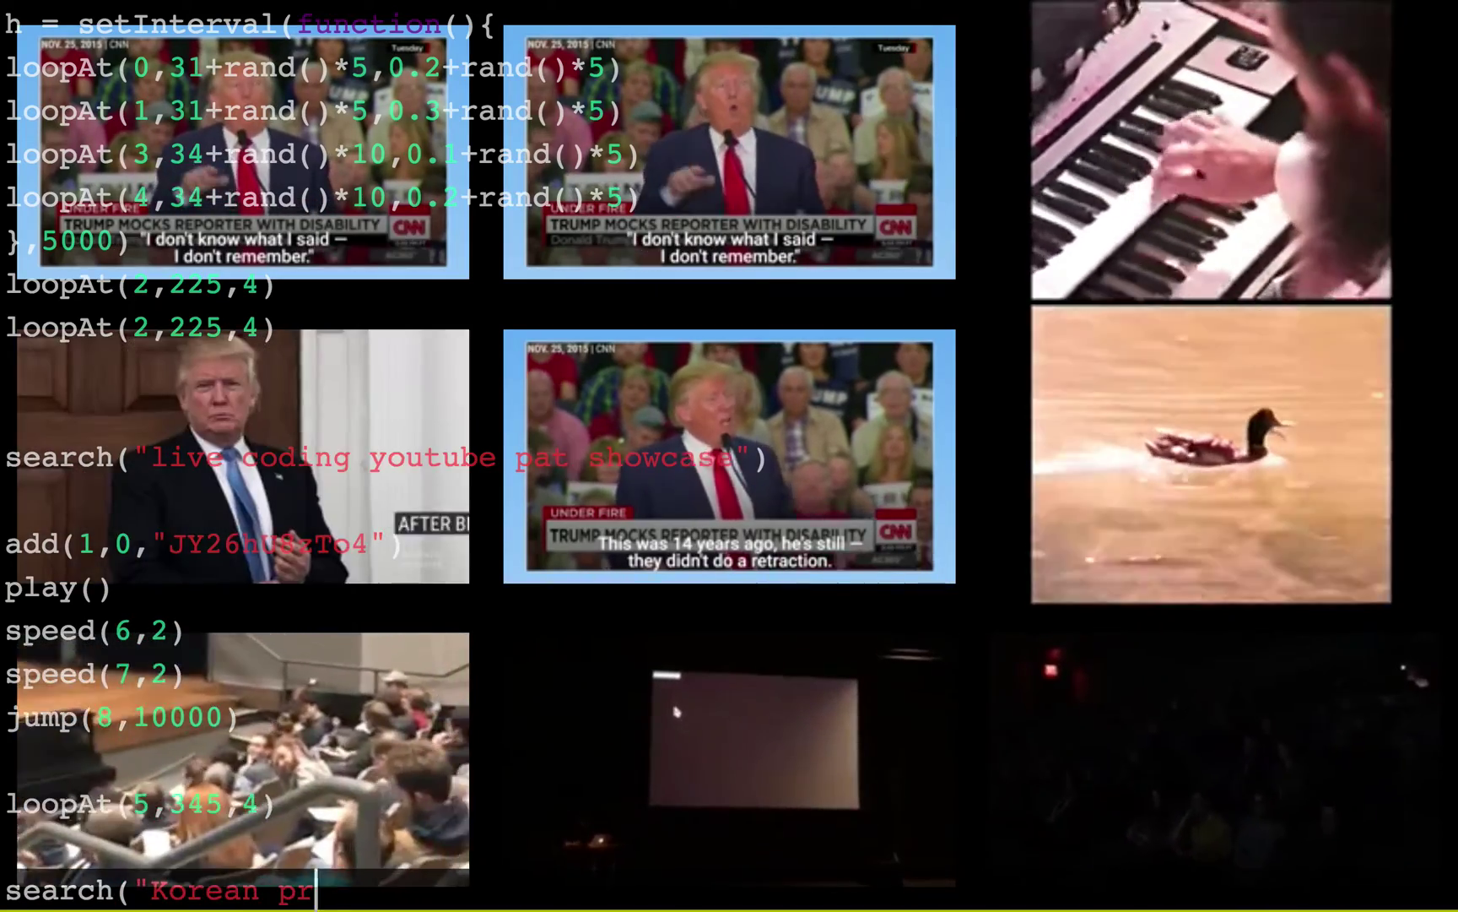
text(esident impa)
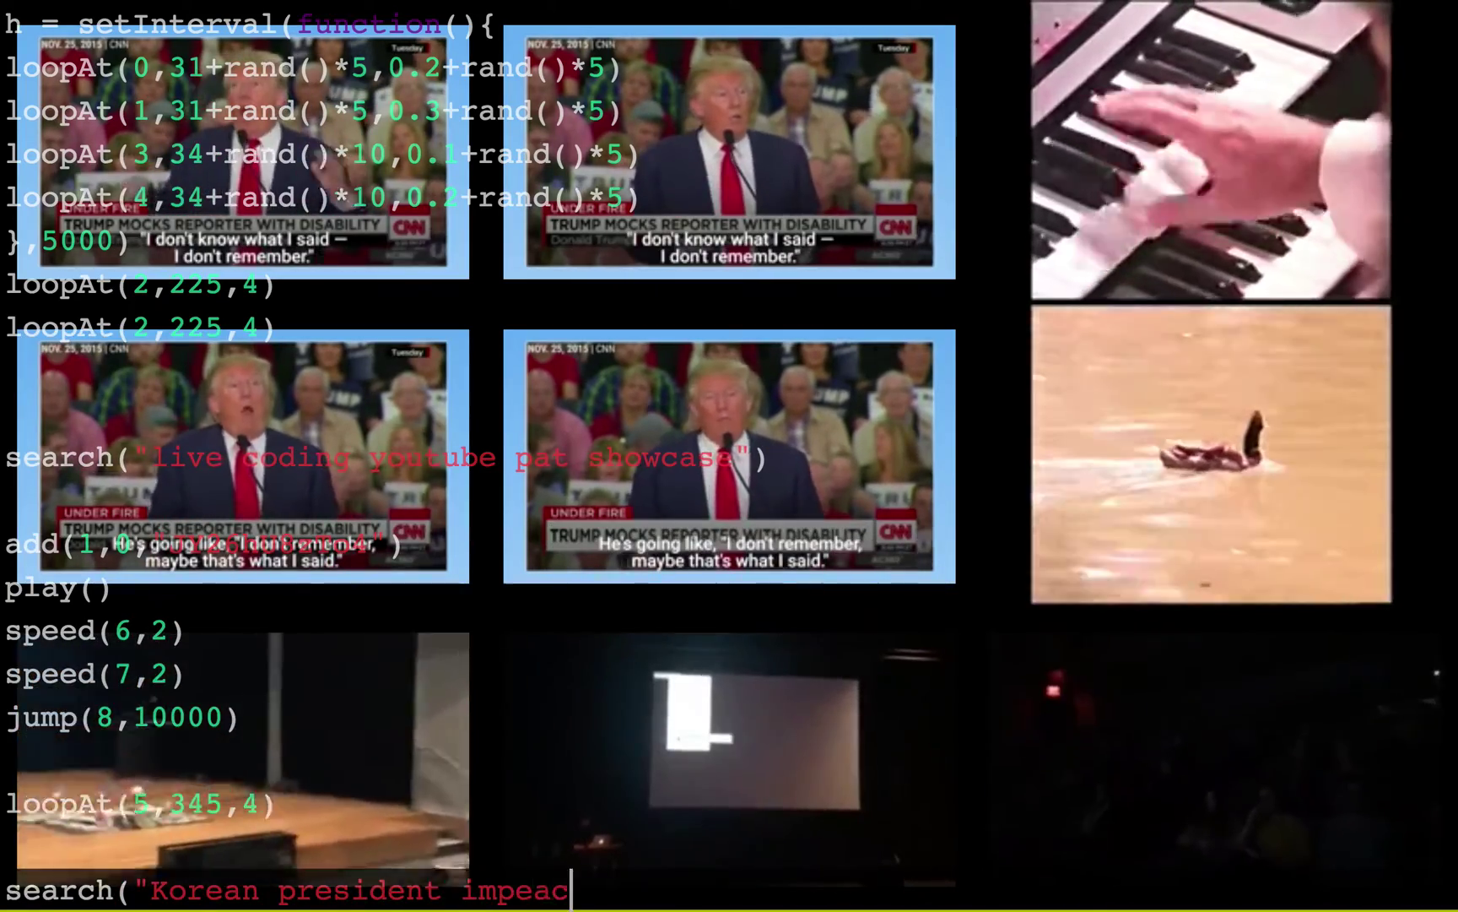
key(ctrl+Return)
key(Return)
text(ad)
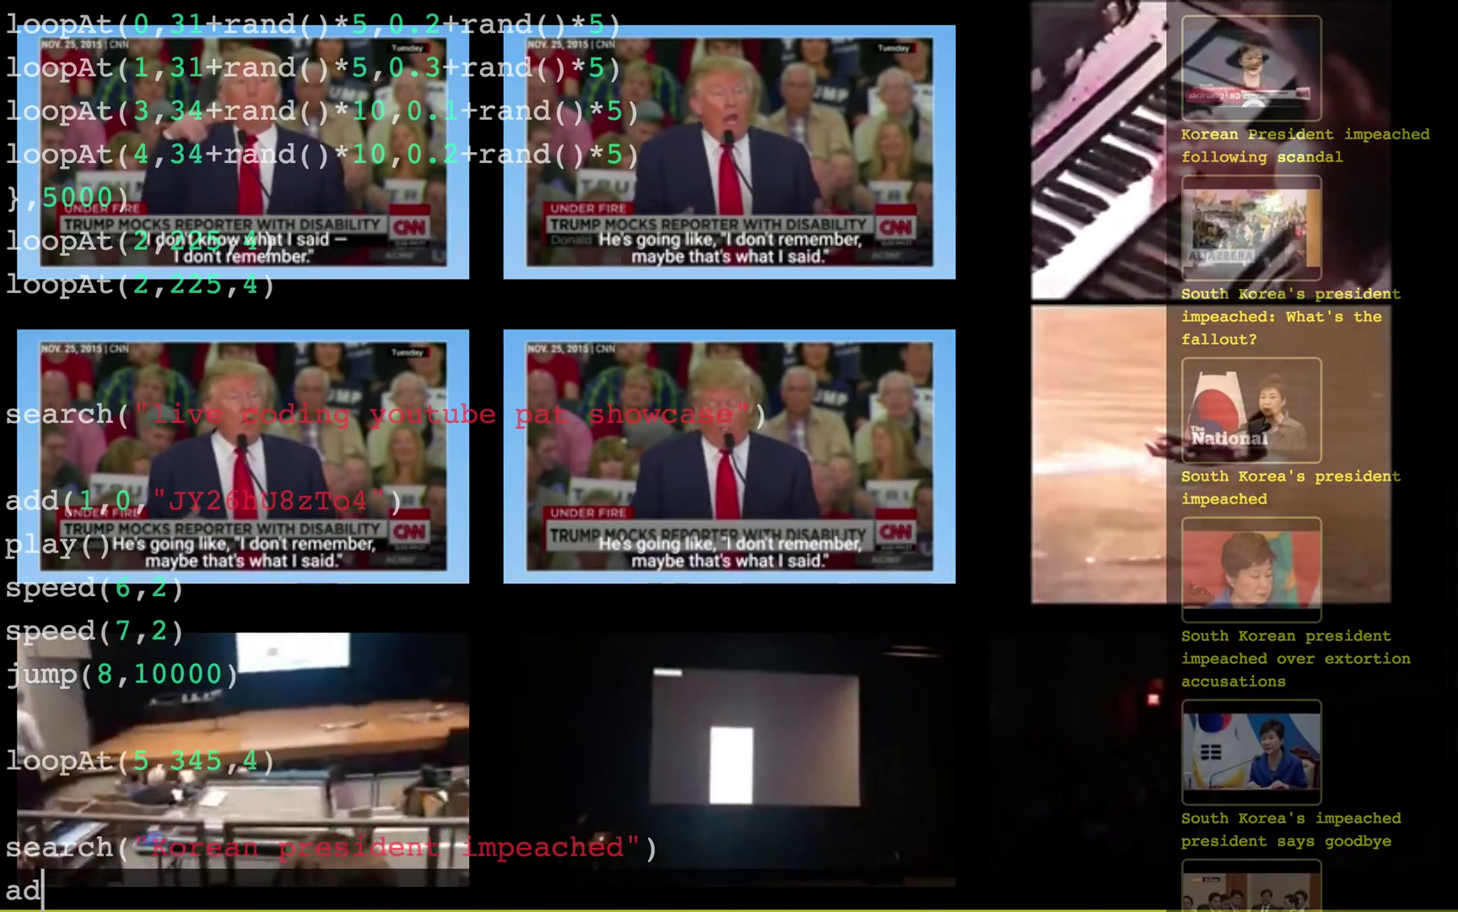
text(d(1,)
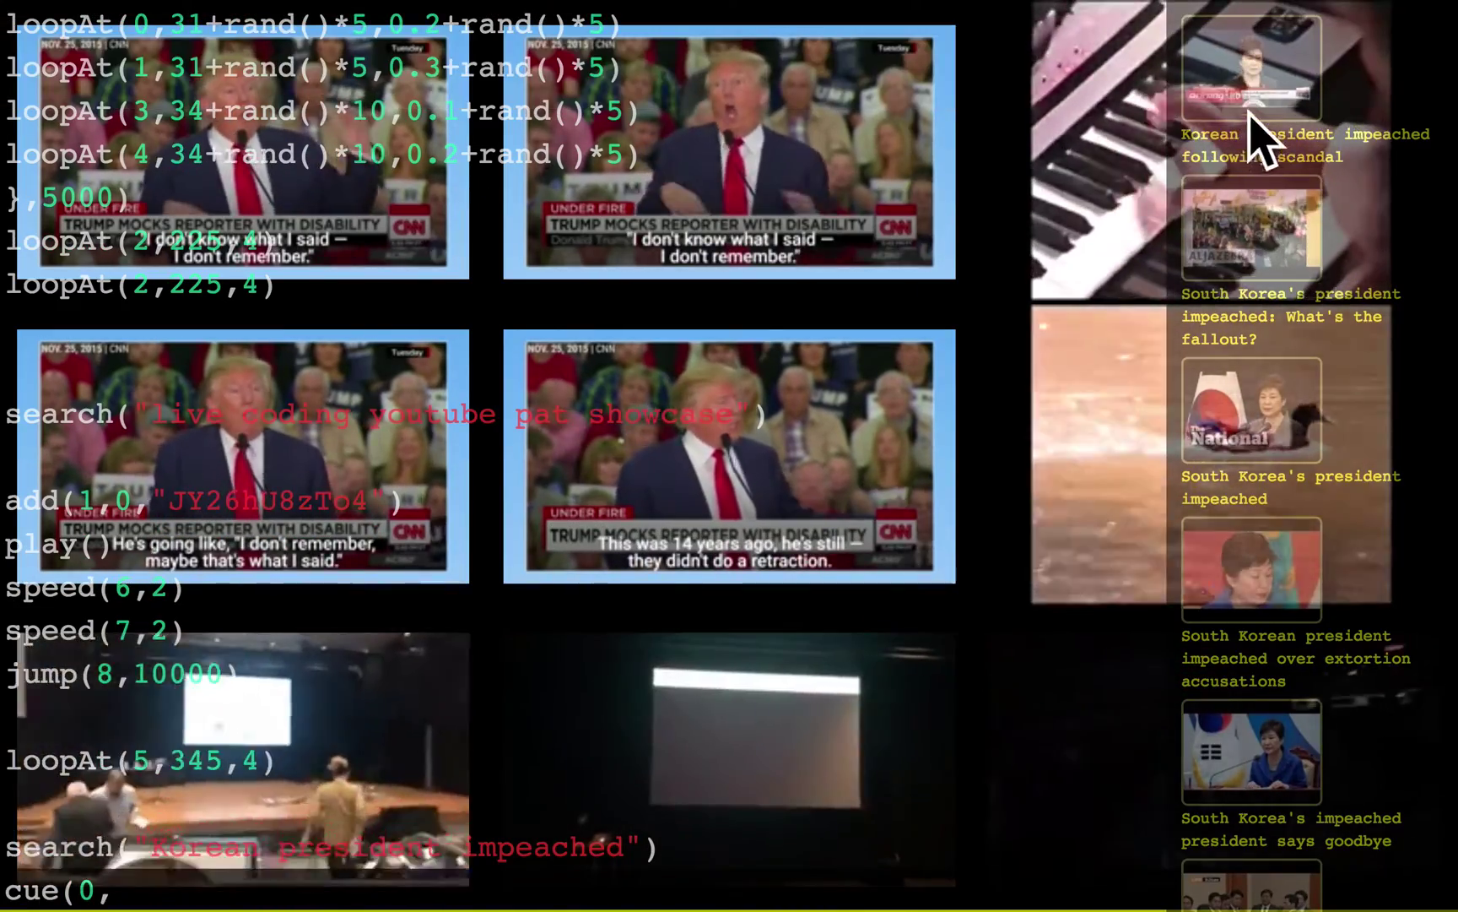
click(1250, 116)
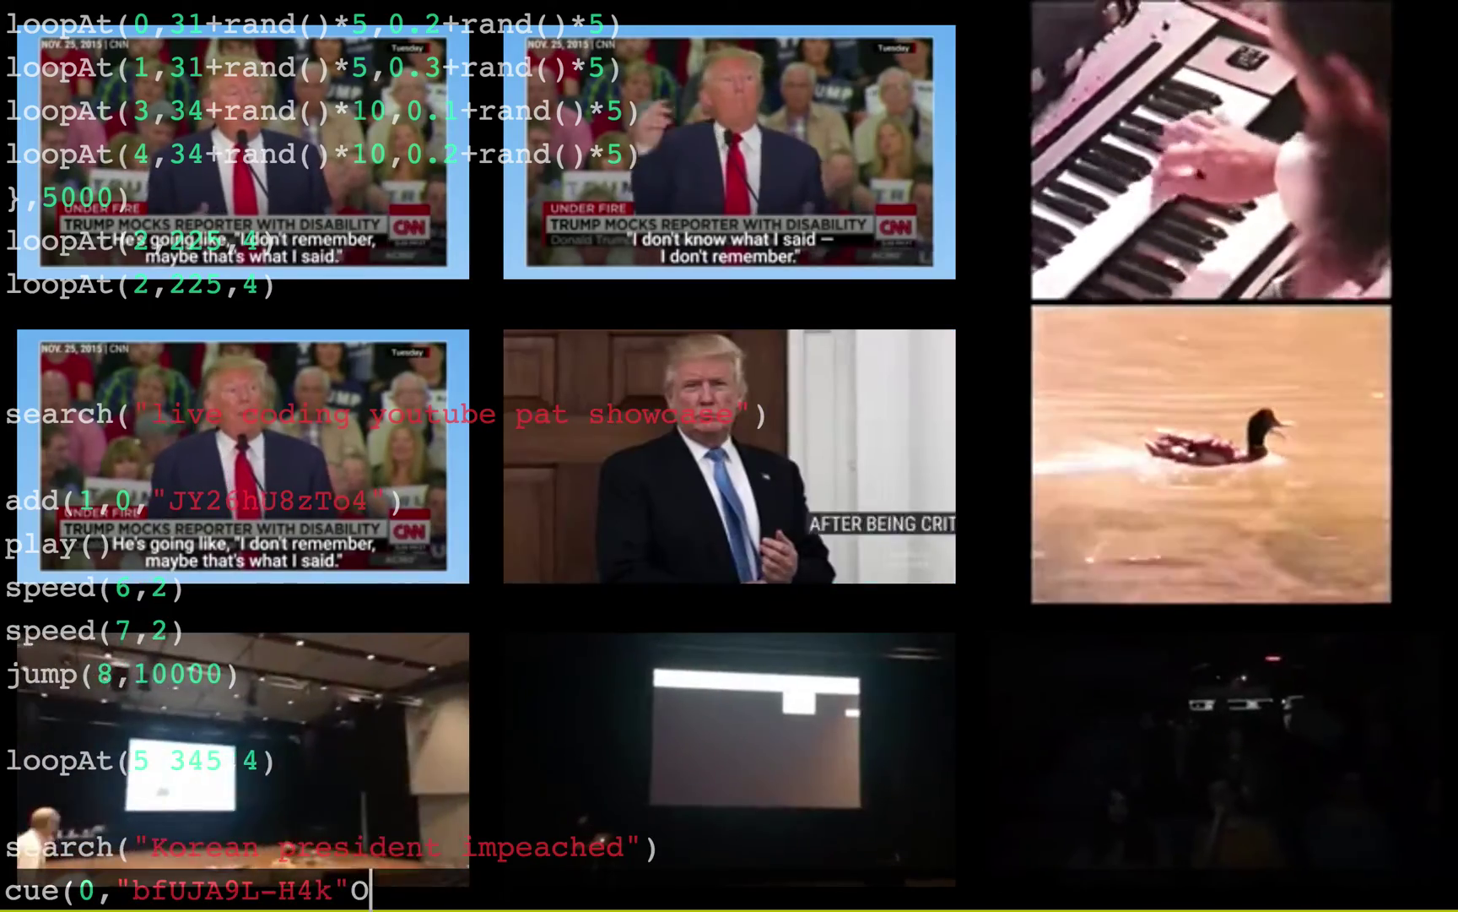
key(ctrl+Return)
key(Return)
text(pl)
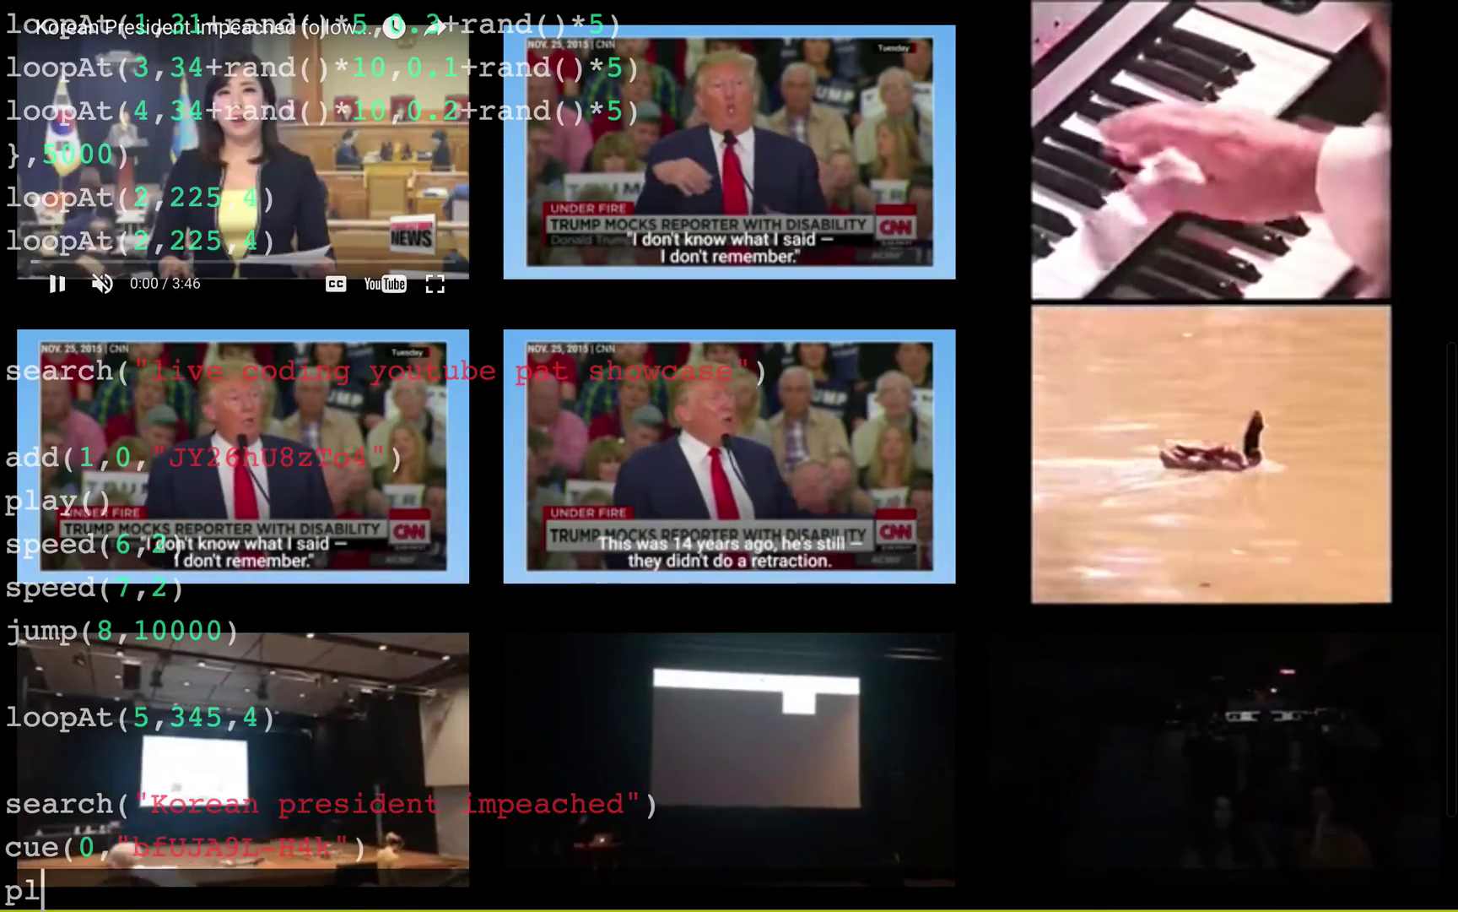
text(ay())
Change the cue line's target slot from 0 to 4
key(Up)
key(Up)
key(Up)
key(Up)
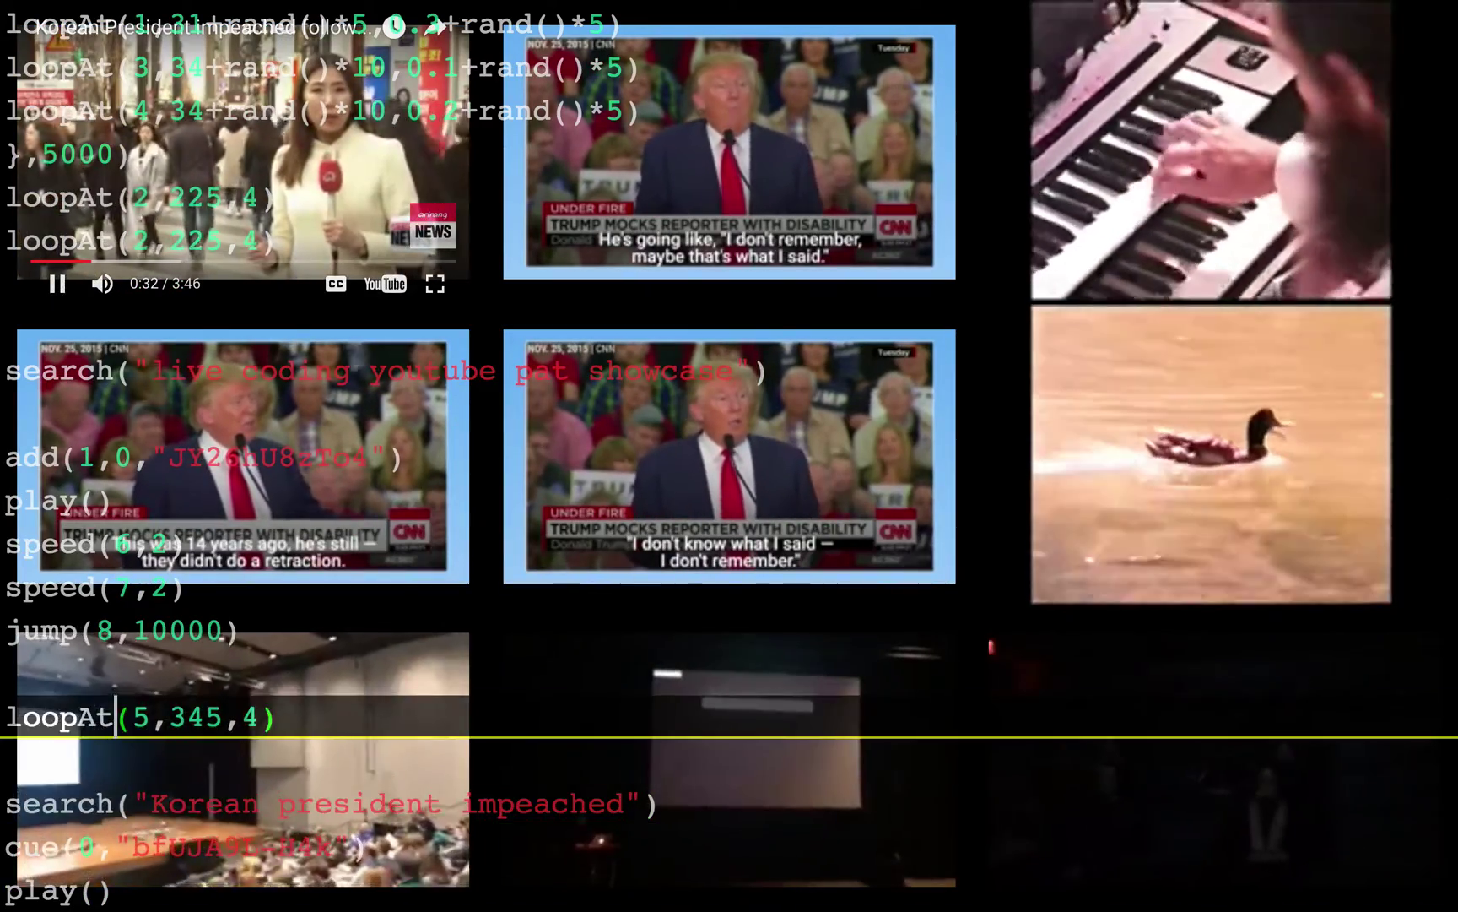
key(Up)
key(Up)
key(Up)
key(Up)
key(Up)
key(Up)
key(Up)
key(Up)
key(Up)
key(Down)
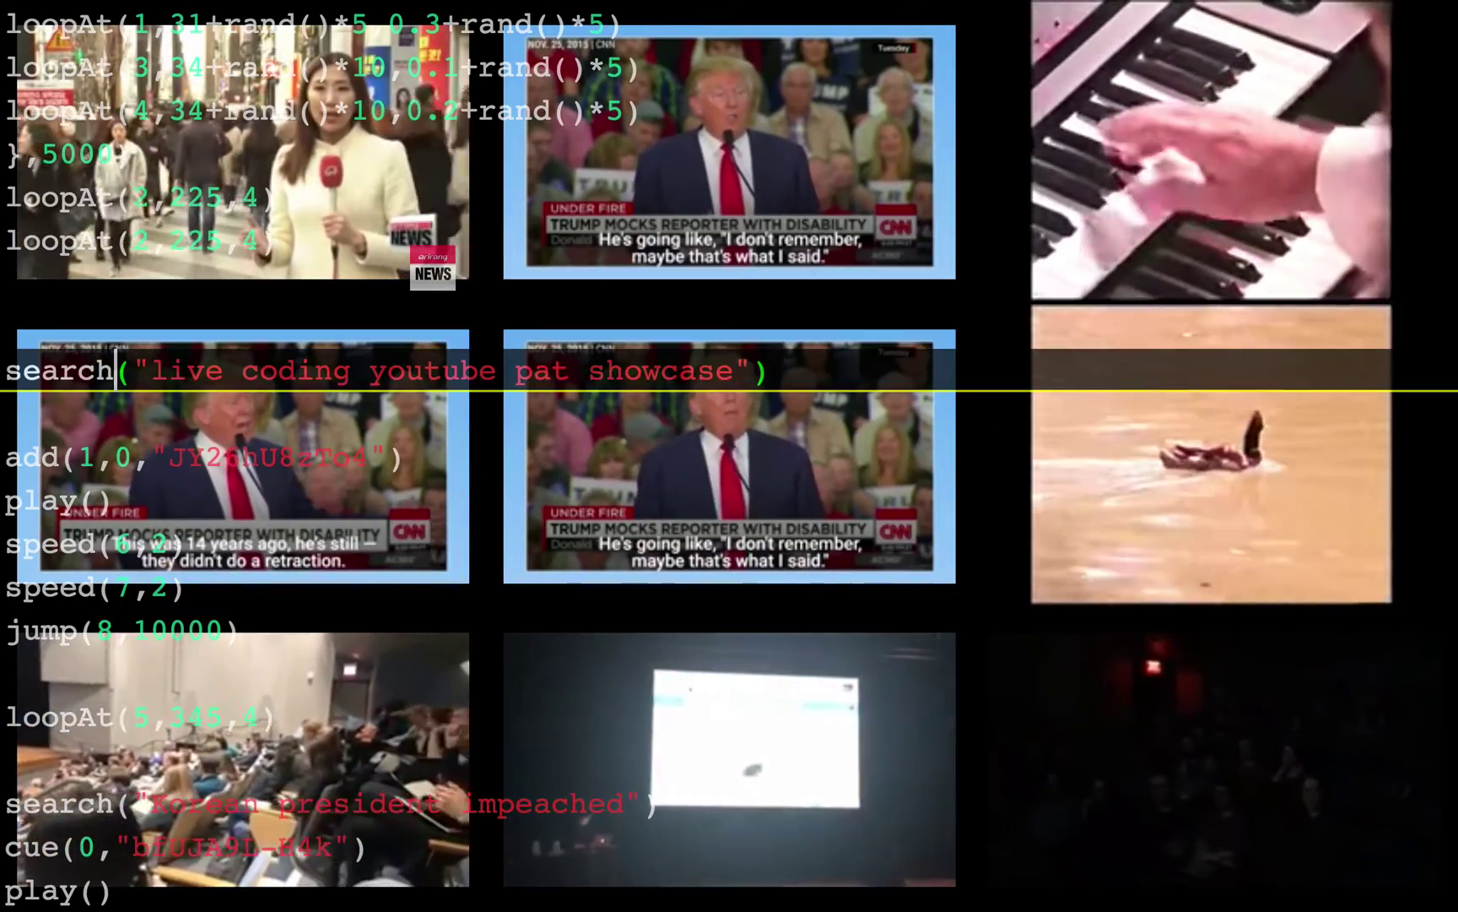
key(Down)
key(Down)
key(Down)
key(Down)
key(Down)
key(Down)
key(Down)
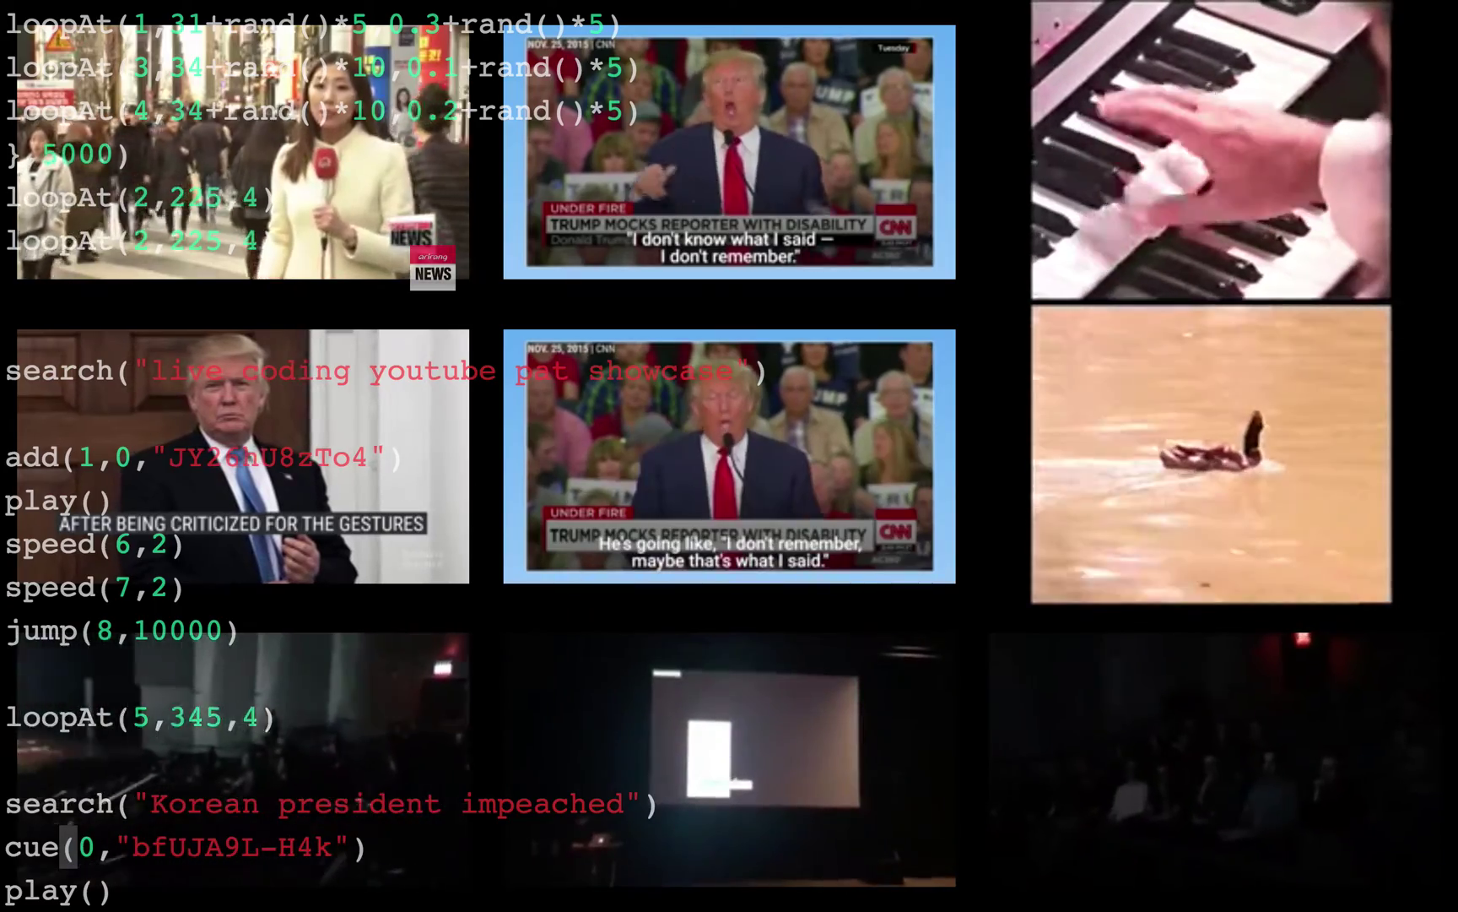
key(Left)
key(Left)
key(BackSpace)
text(4)
key(BackSpace)
text(()
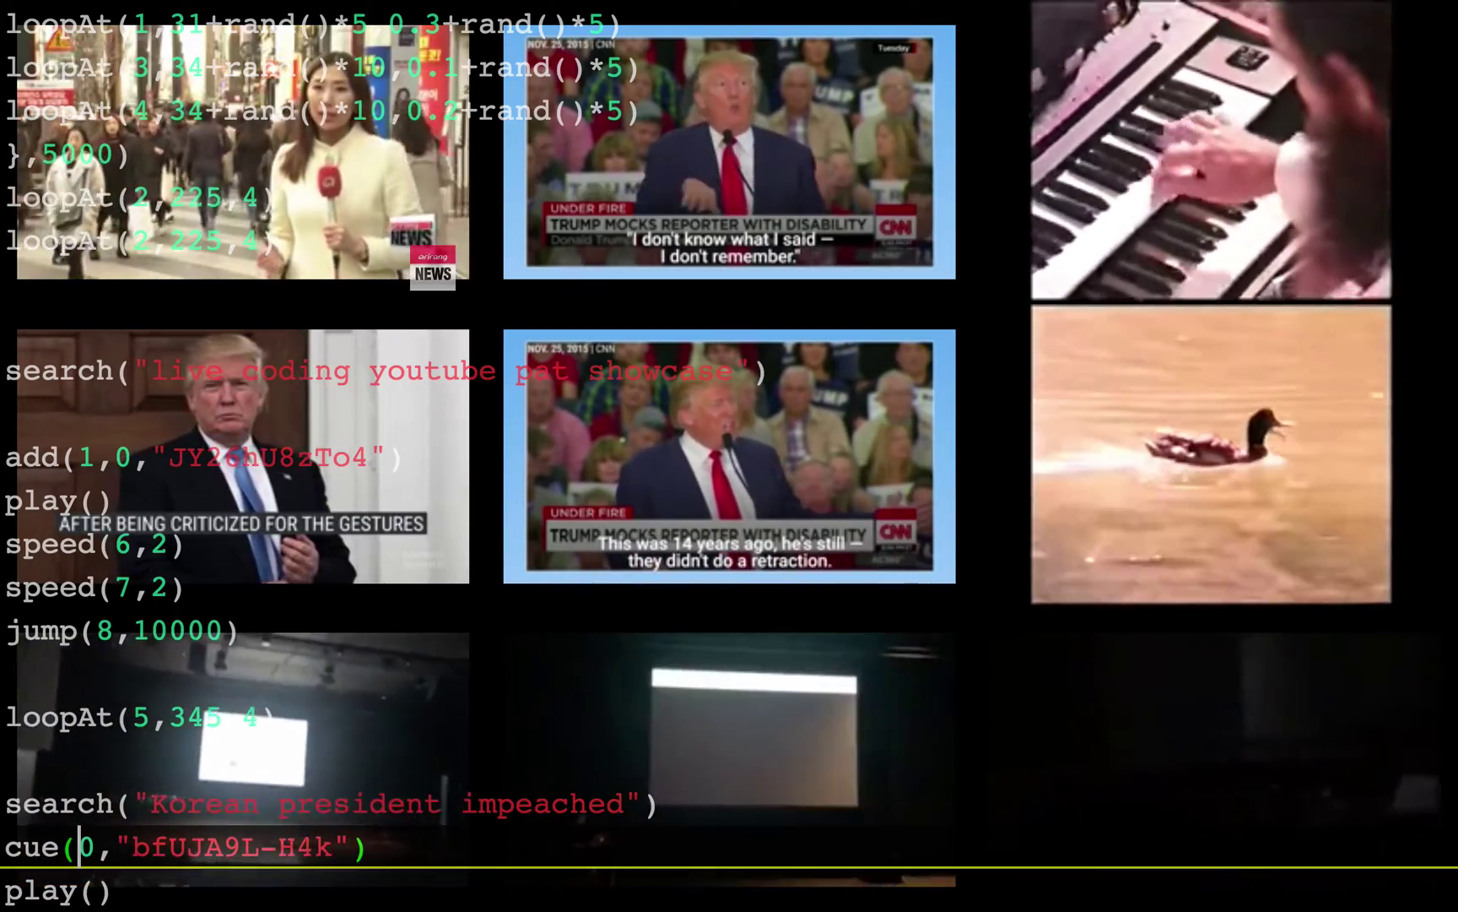
key(Delete)
text(4)
Replace the search query with "sewol" and run the search
click(152, 803)
drag(151, 803, 628, 802)
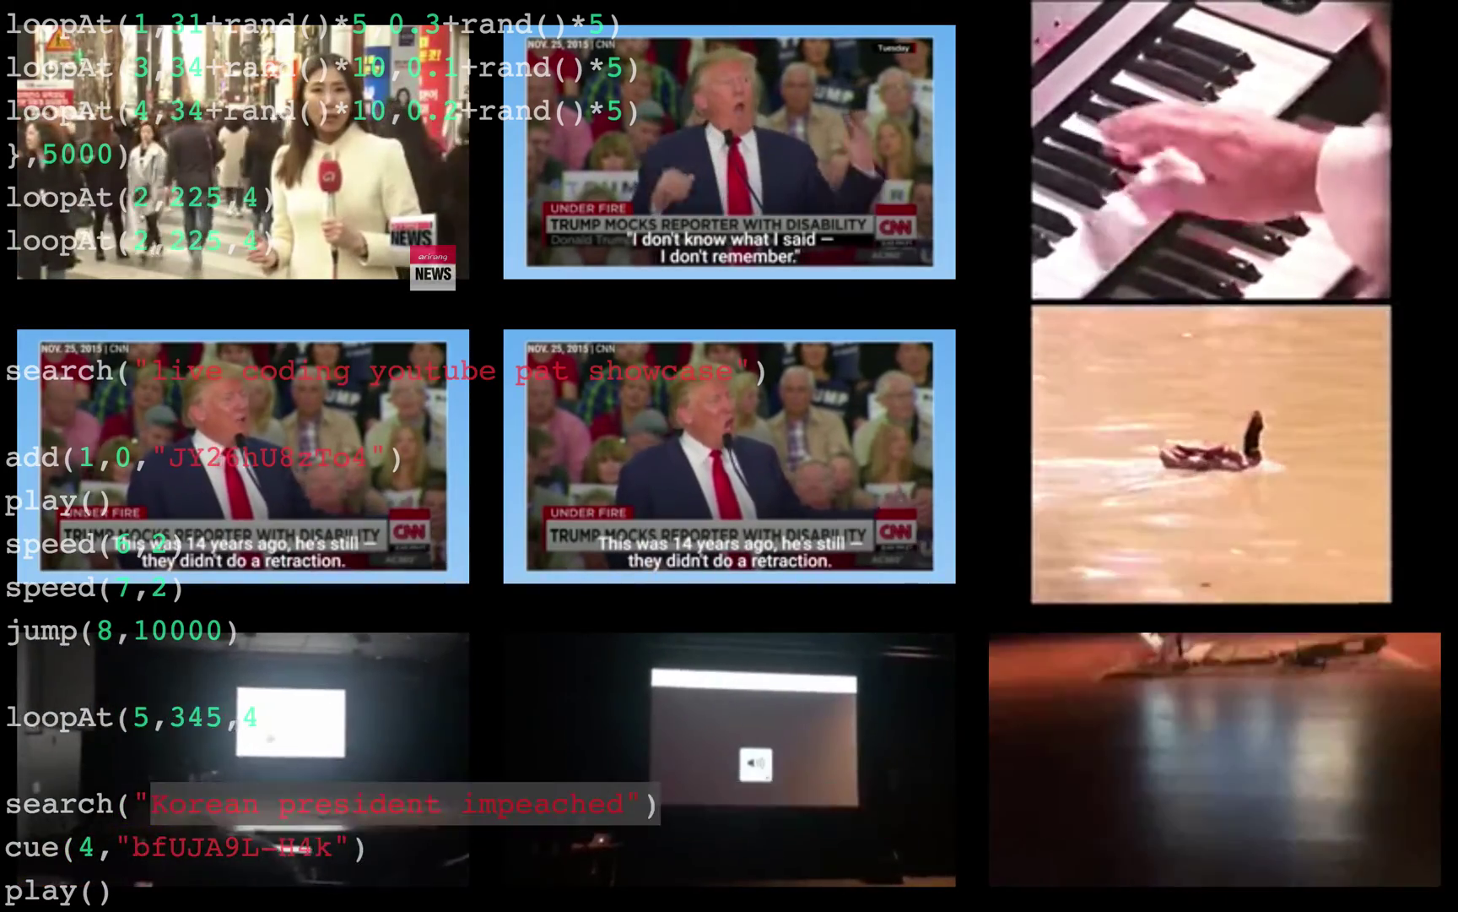
text(sewo)
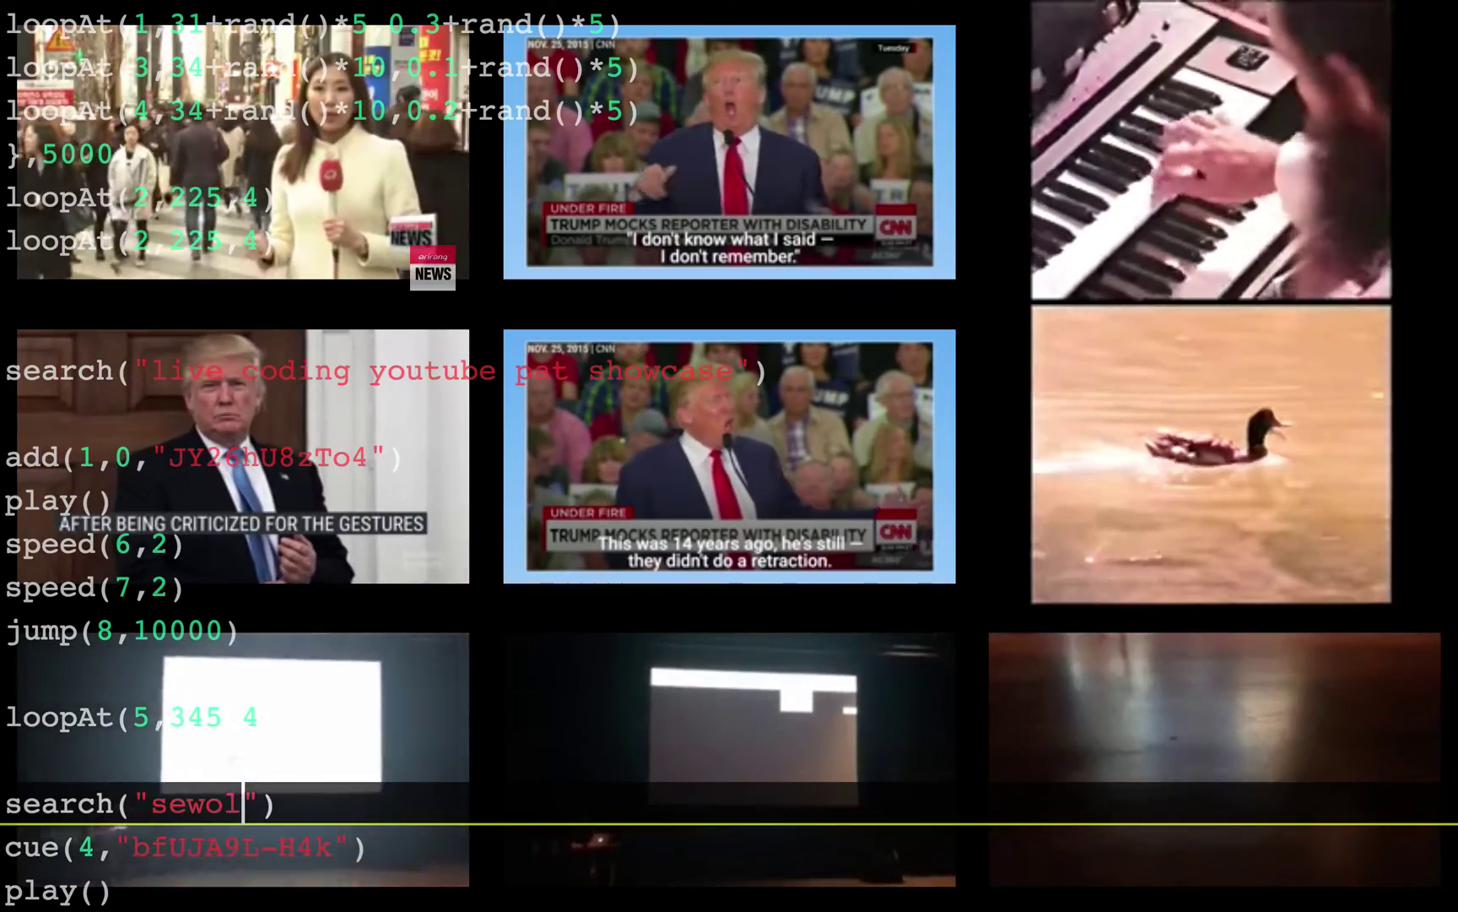
text(l)
key(ctrl+Return)
Swap the cue's video id for the Sewol video MkyFbcnIQV4 and load it into slot 4
click(279, 847)
drag(133, 847, 346, 846)
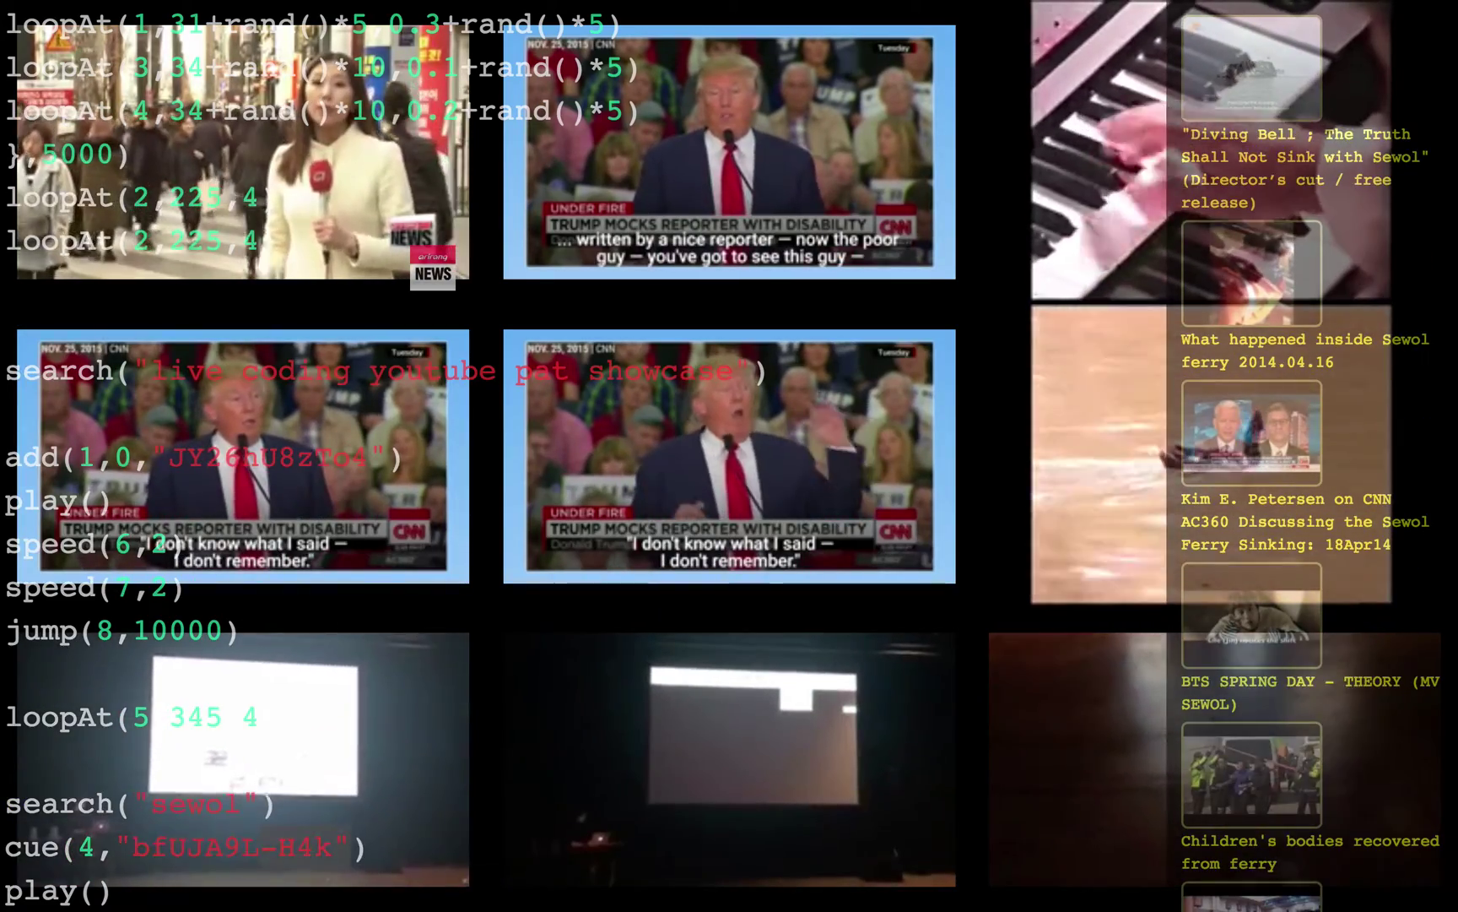
key(BackSpace)
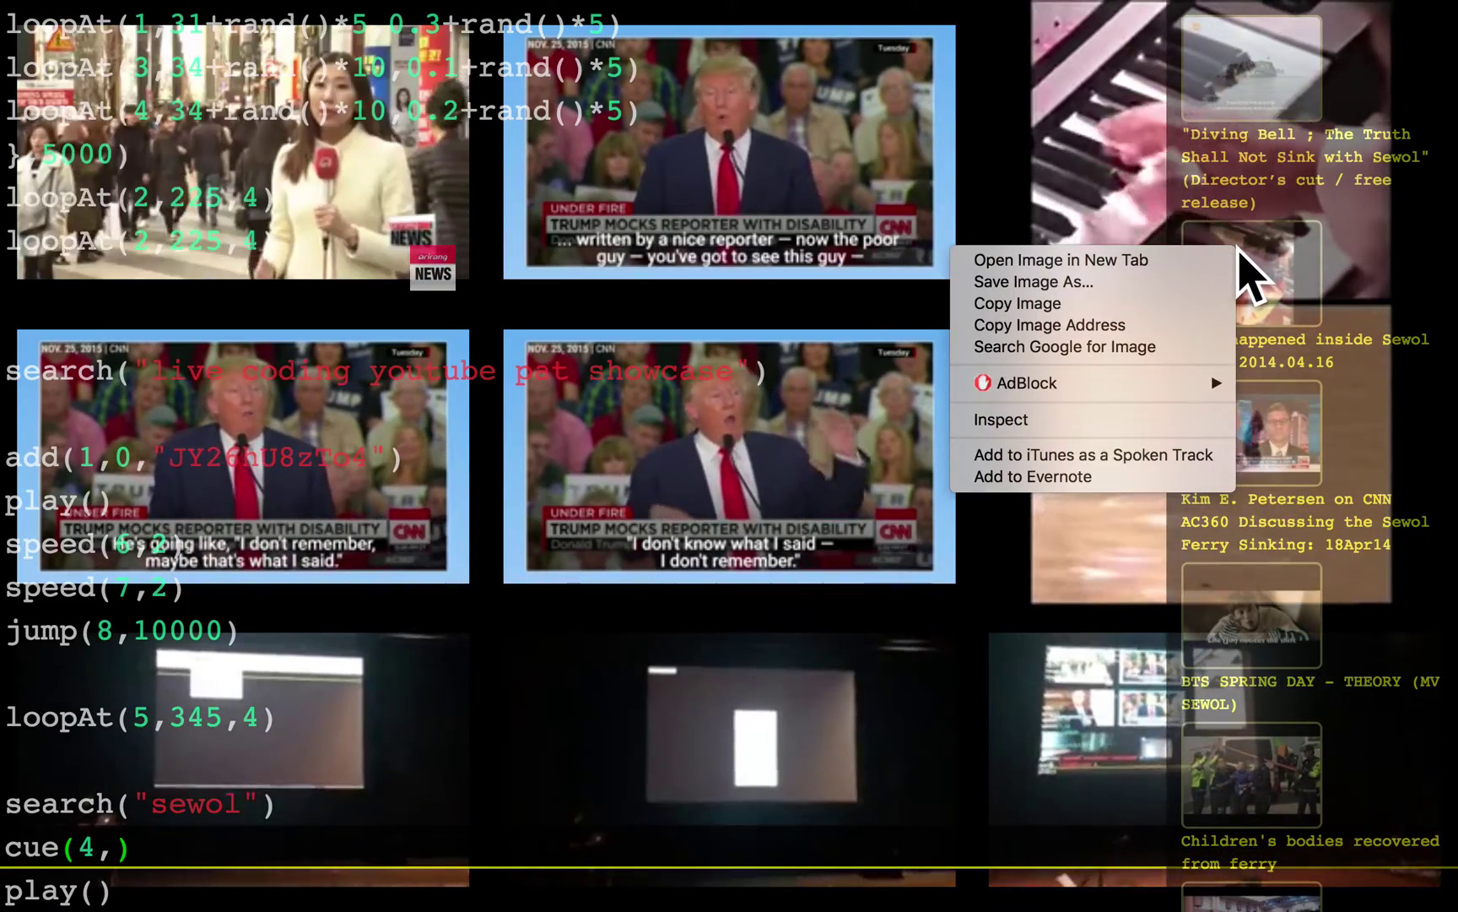
click(1252, 255)
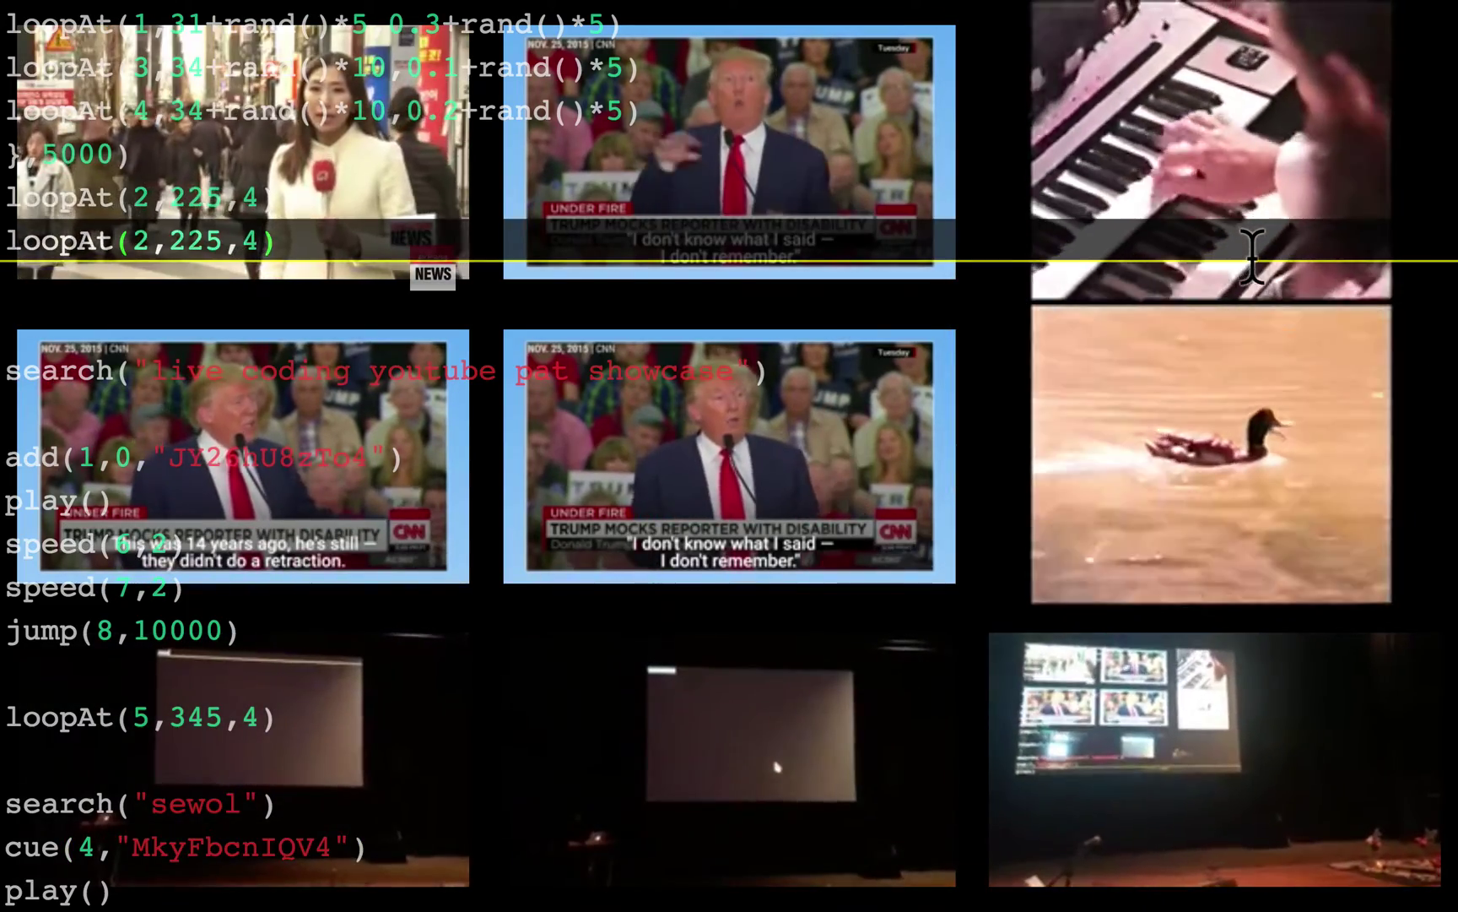
click(807, 717)
key(Down)
key(Down)
key(Down)
key(ctrl+Return)
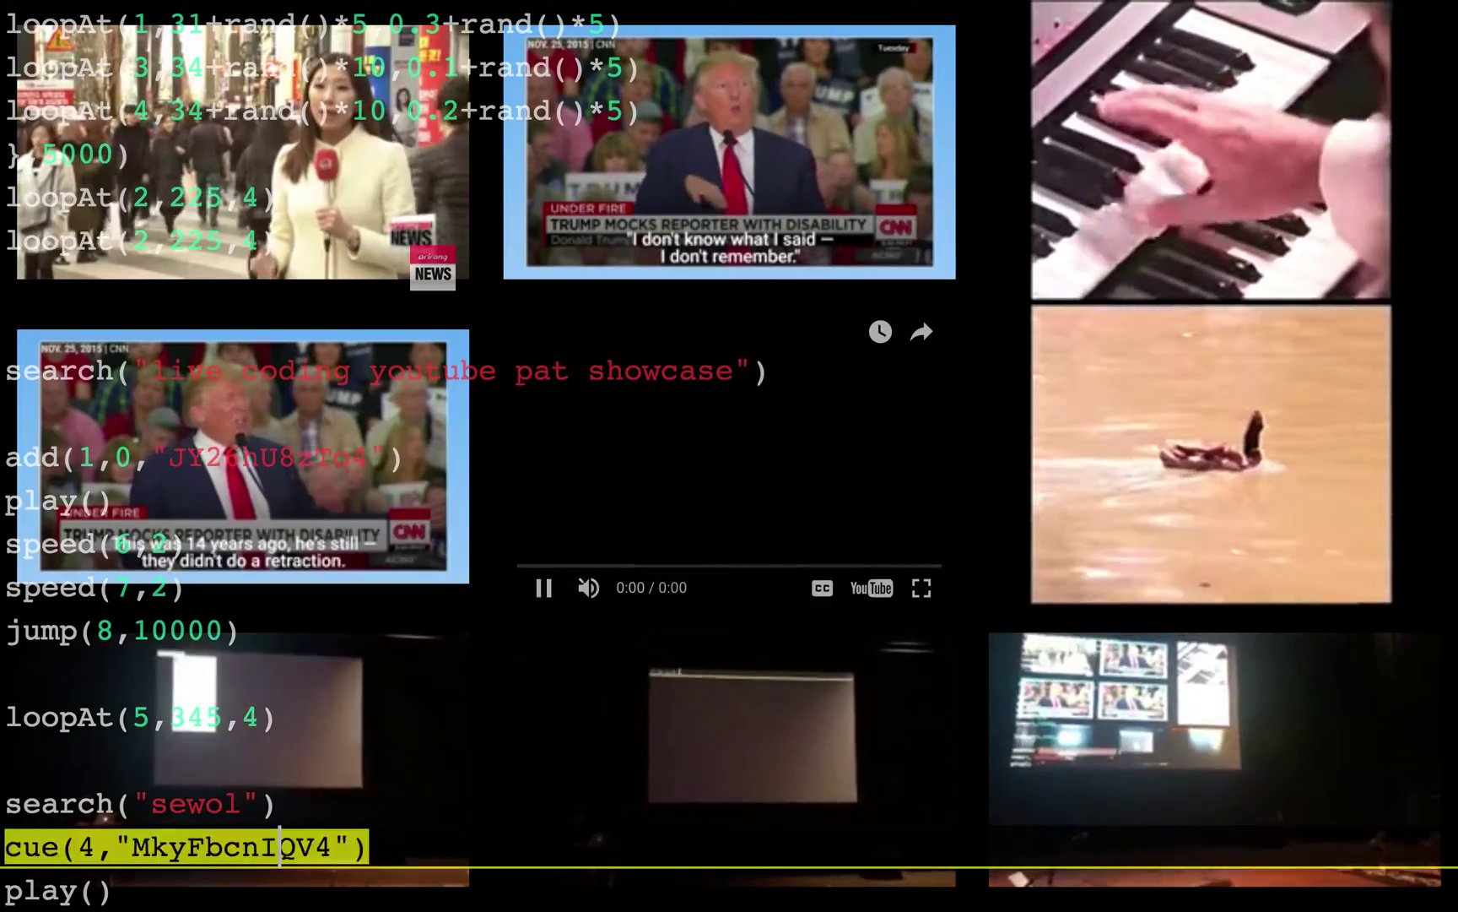
Rerun play() so the Sewol video starts playing
key(BackSpace)
key(BackSpace)
key(BackSpace)
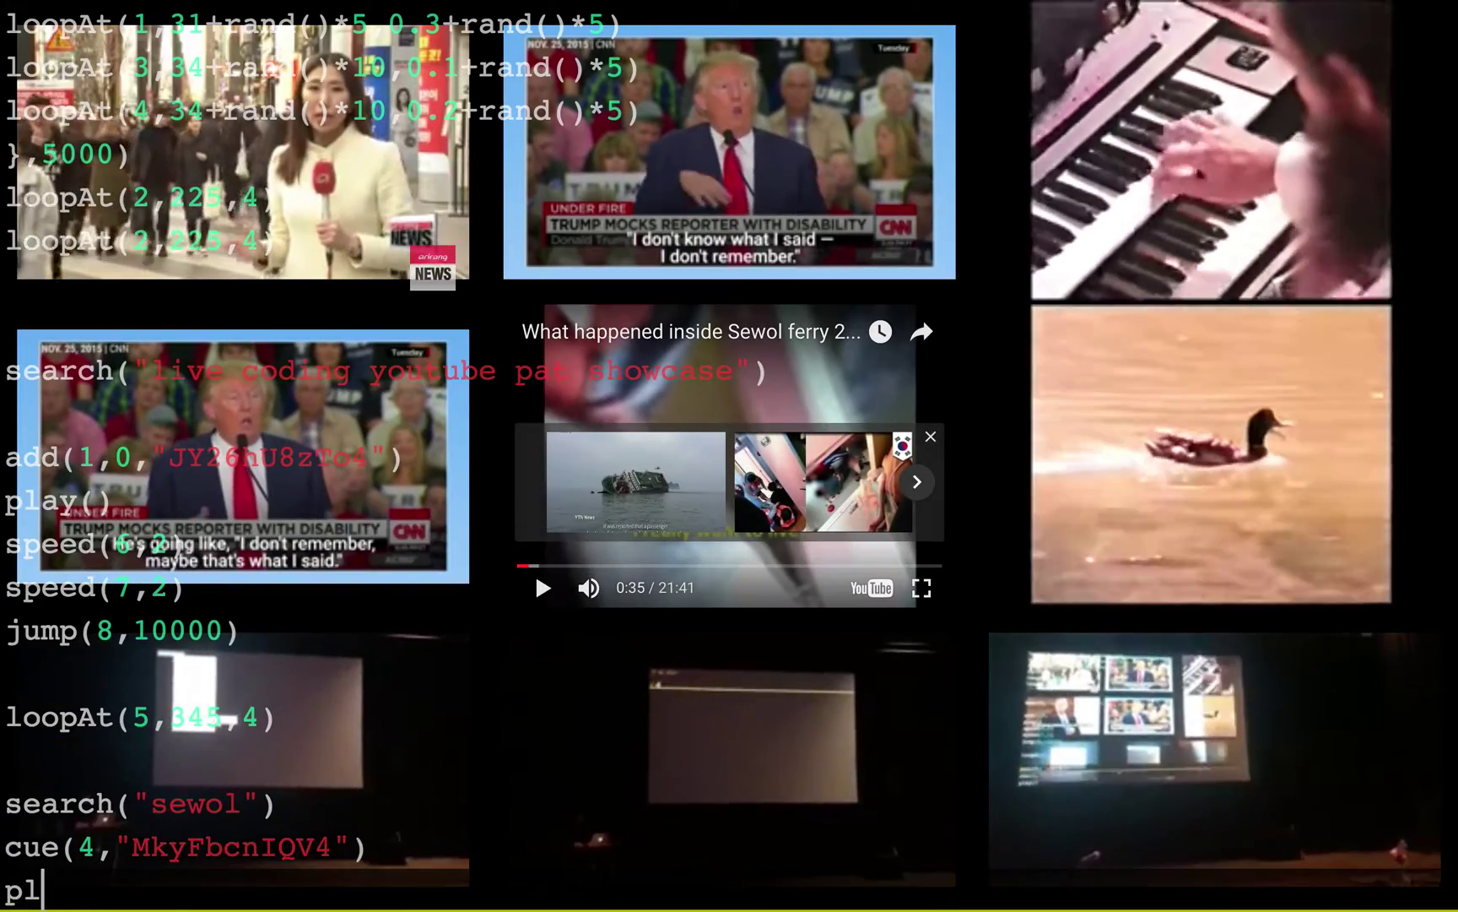
text(ay())
key(ctrl+Return)
key(Up)
key(Up)
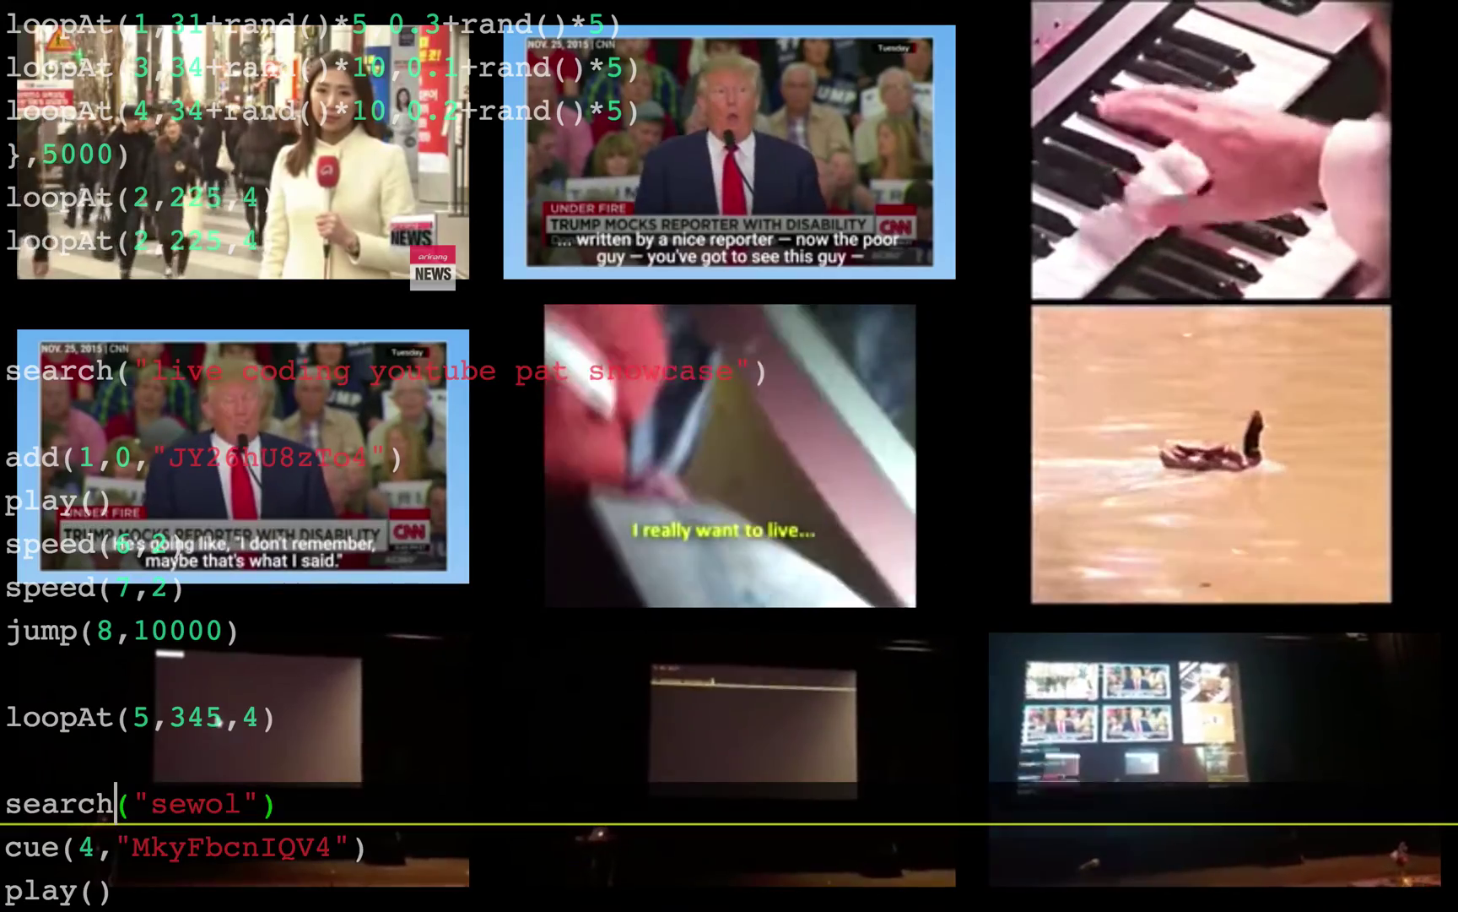
key(Up)
key(Up)
key(Up)
key(Up)
key(Up)
key(Up)
key(Up)
key(Up)
key(Up)
key(Up)
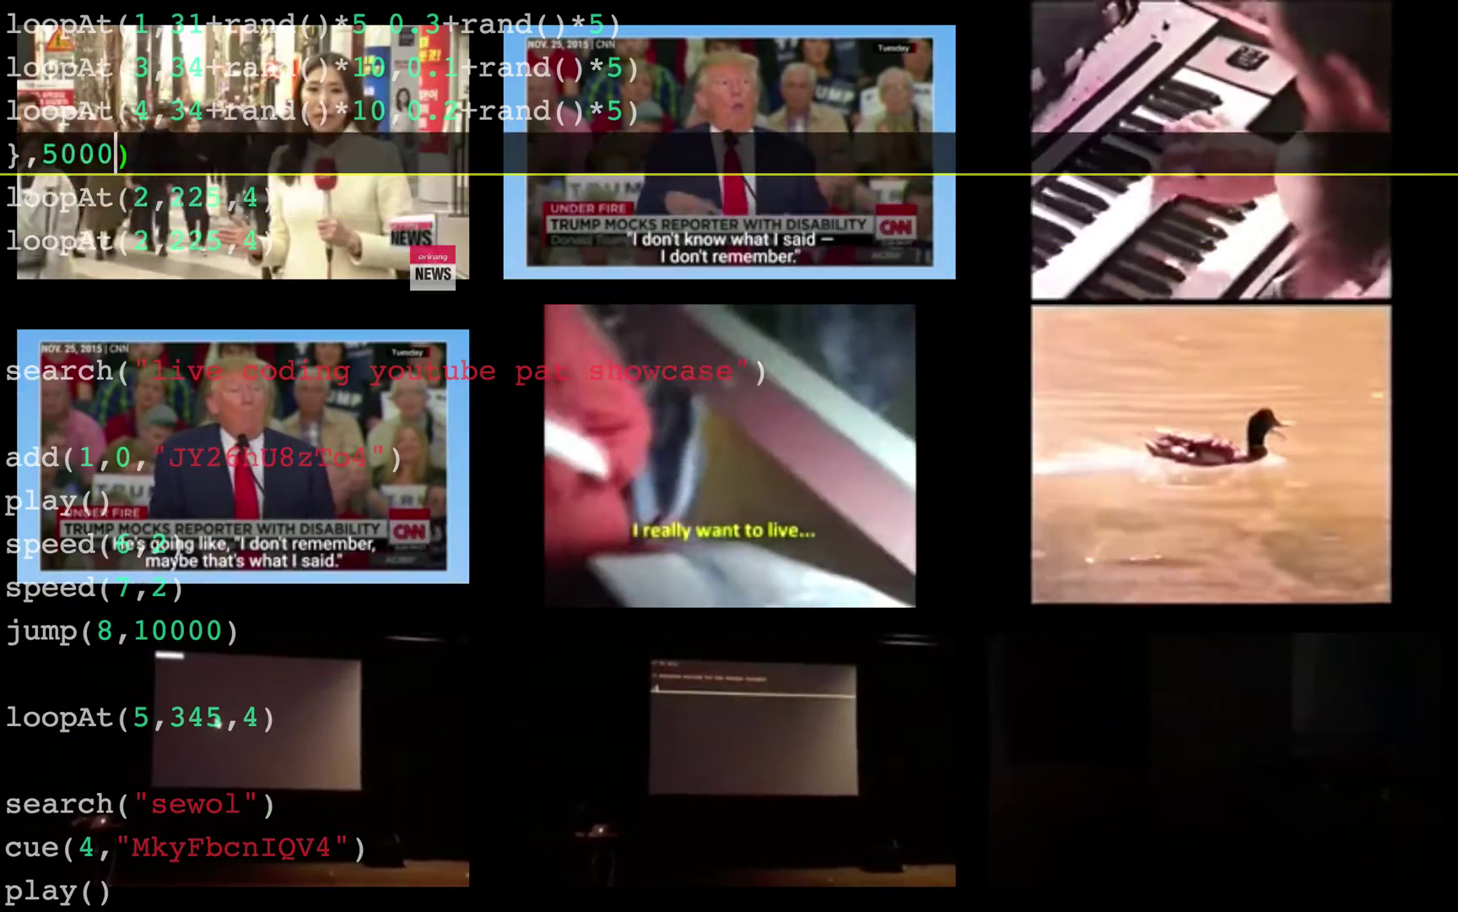
key(Down)
key(Down)
key(Down)
key(Down)
key(Down)
key(Down)
key(Down)
key(Down)
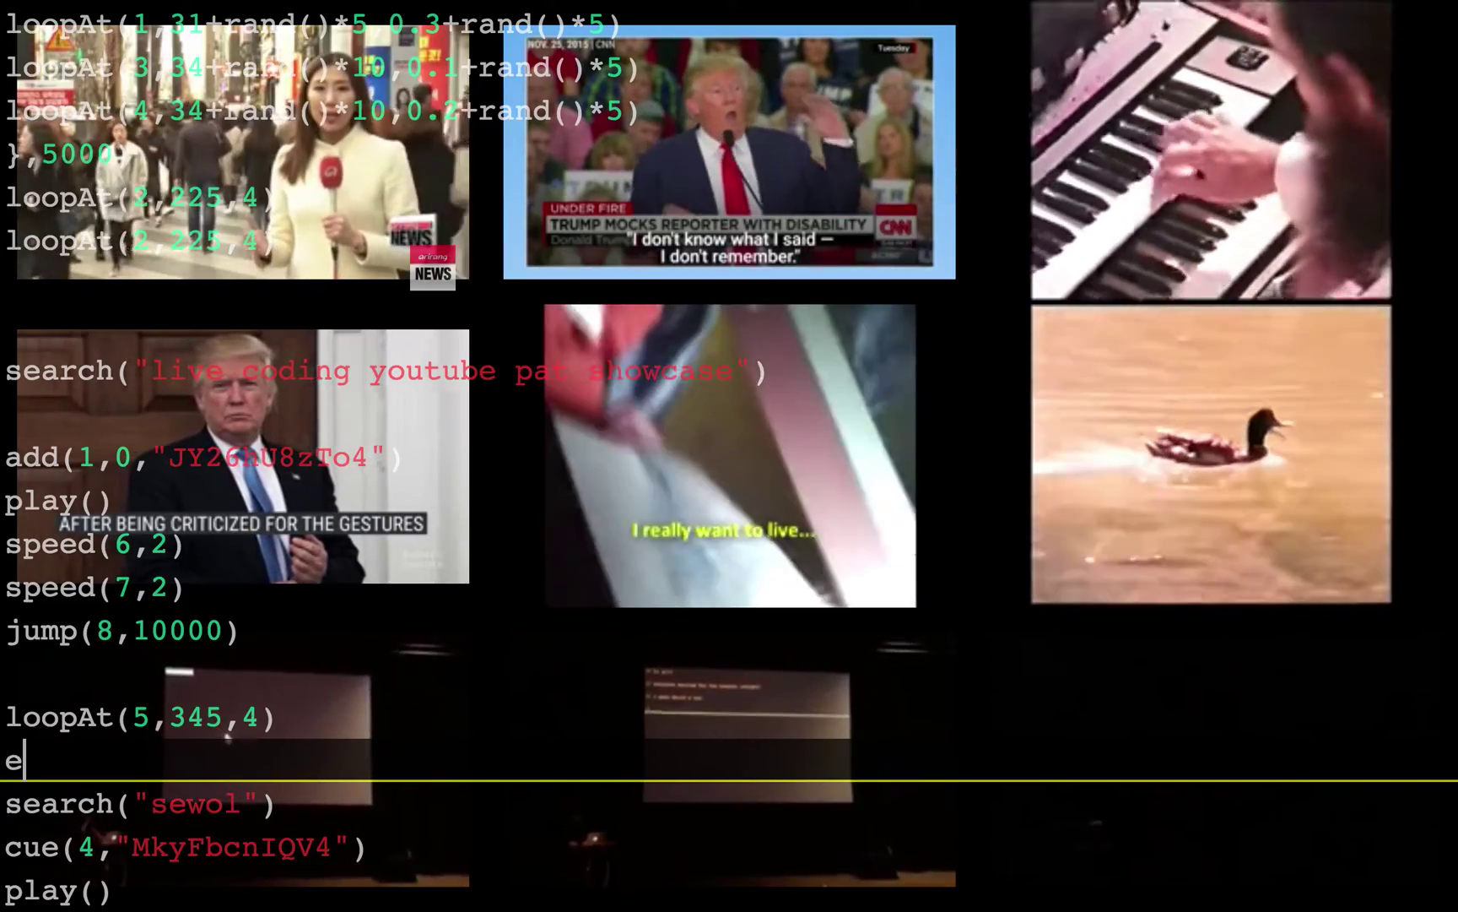
Write speed(4,0.5) to set clip 4 to half speed
key(BackSpace)
text(speed(4,)
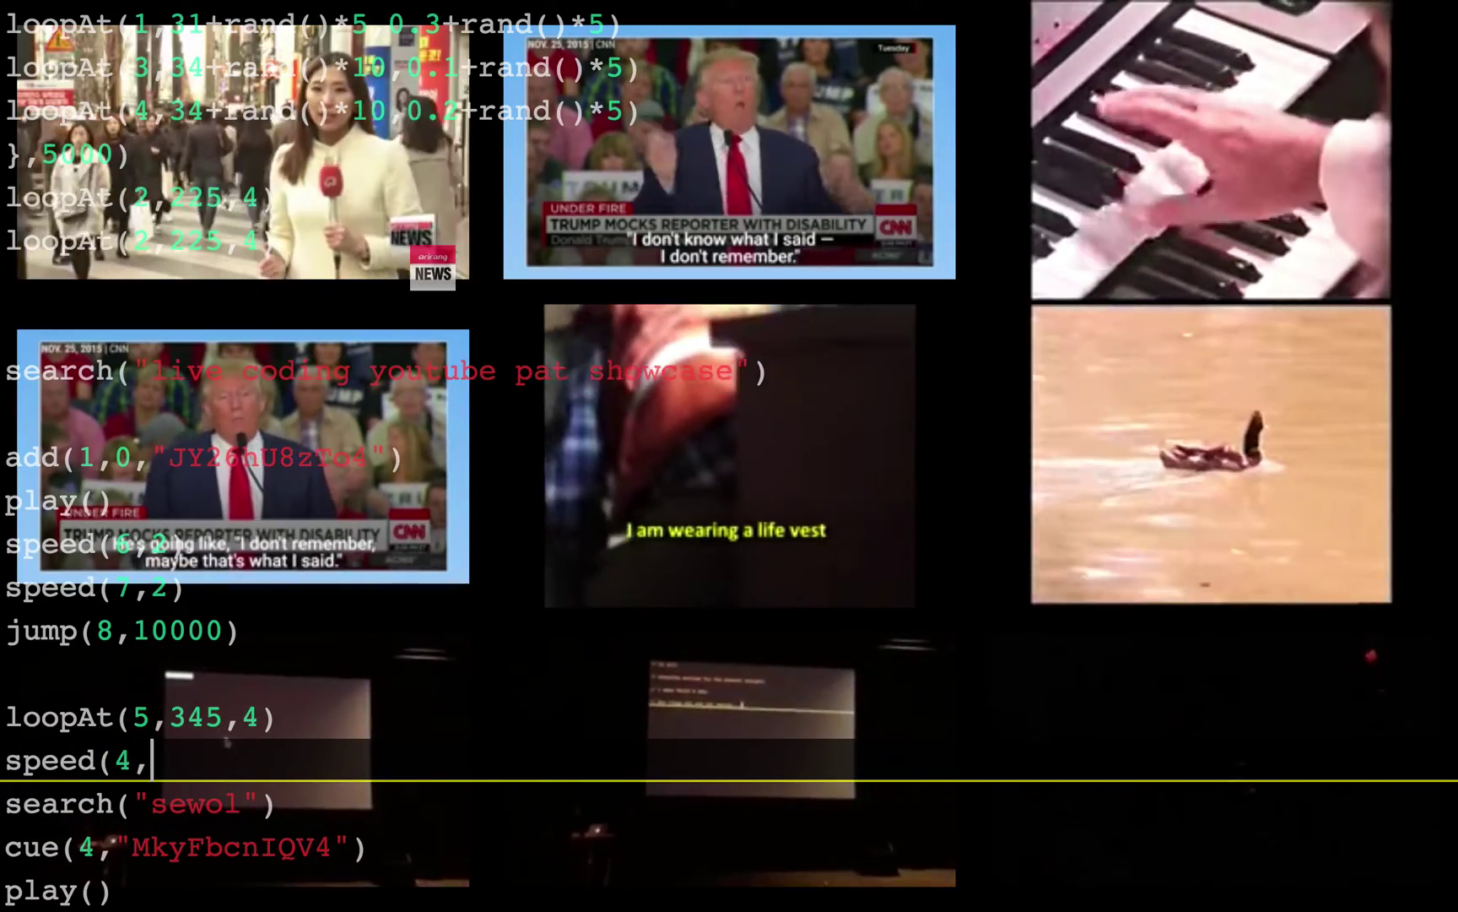
text(5)
key(BackSpace)
text(.5))
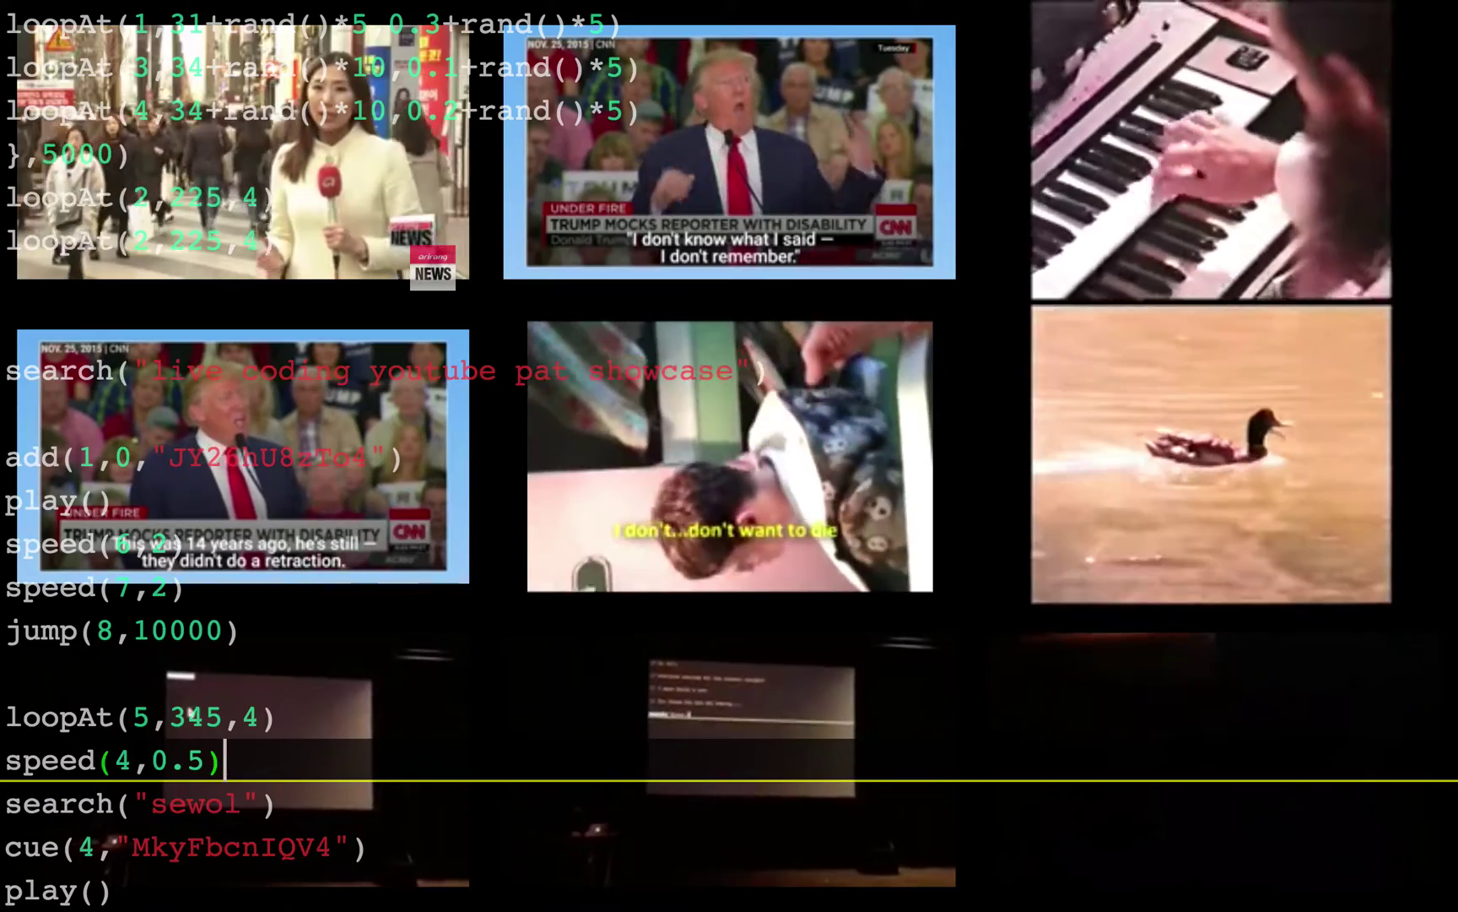
Comment out the loopAt lines for players 0 and 4 in the interval block
key(Up)
key(Up)
key(Up)
key(Up)
key(Up)
key(Up)
key(Up)
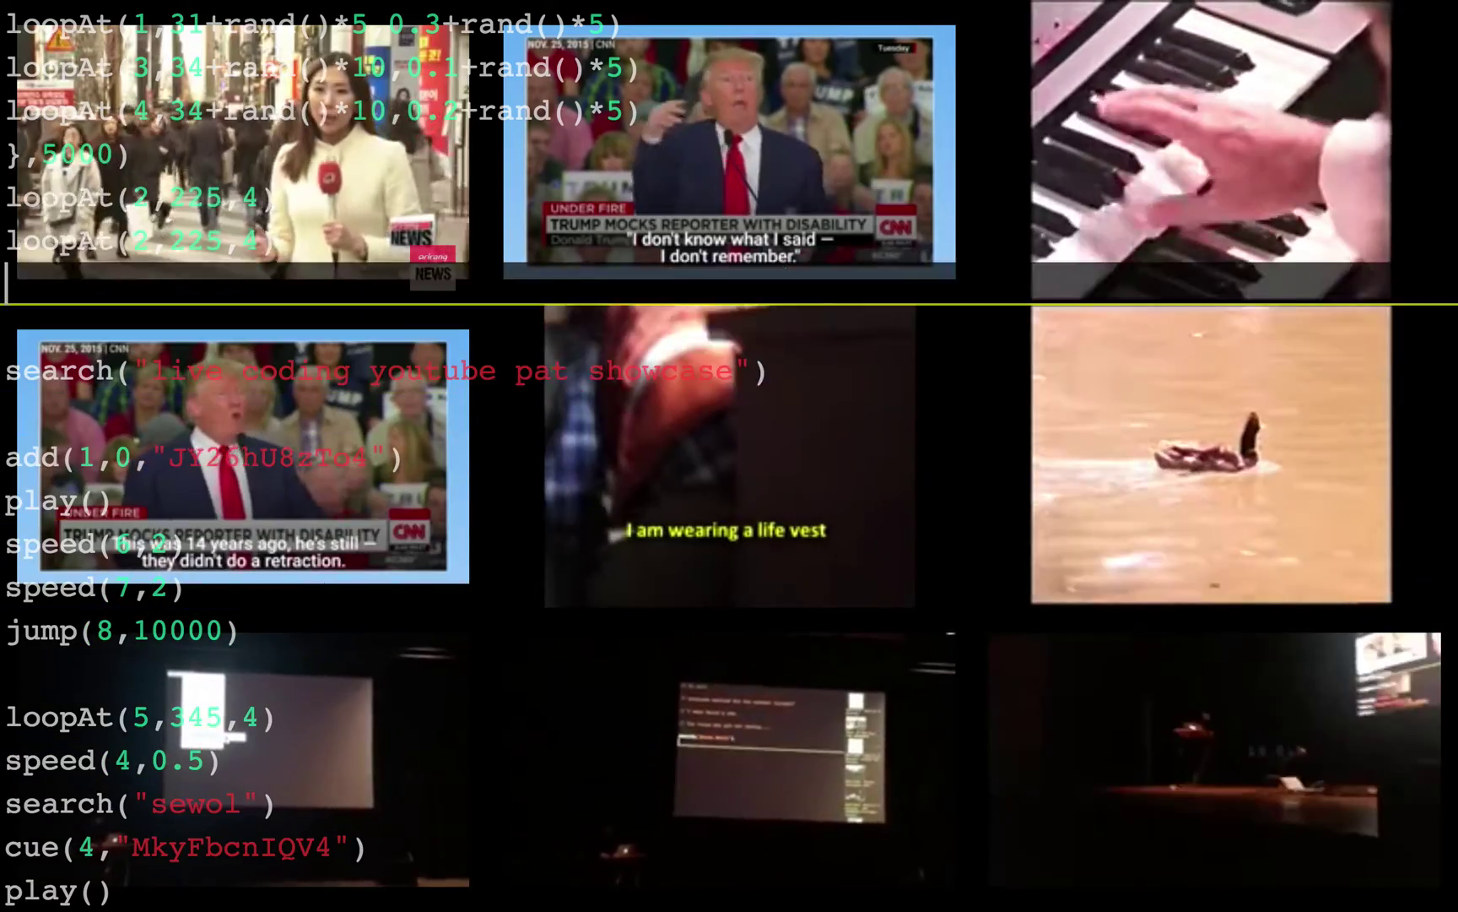
key(Up)
key(Up)
key(Up)
key(Up)
key(Home)
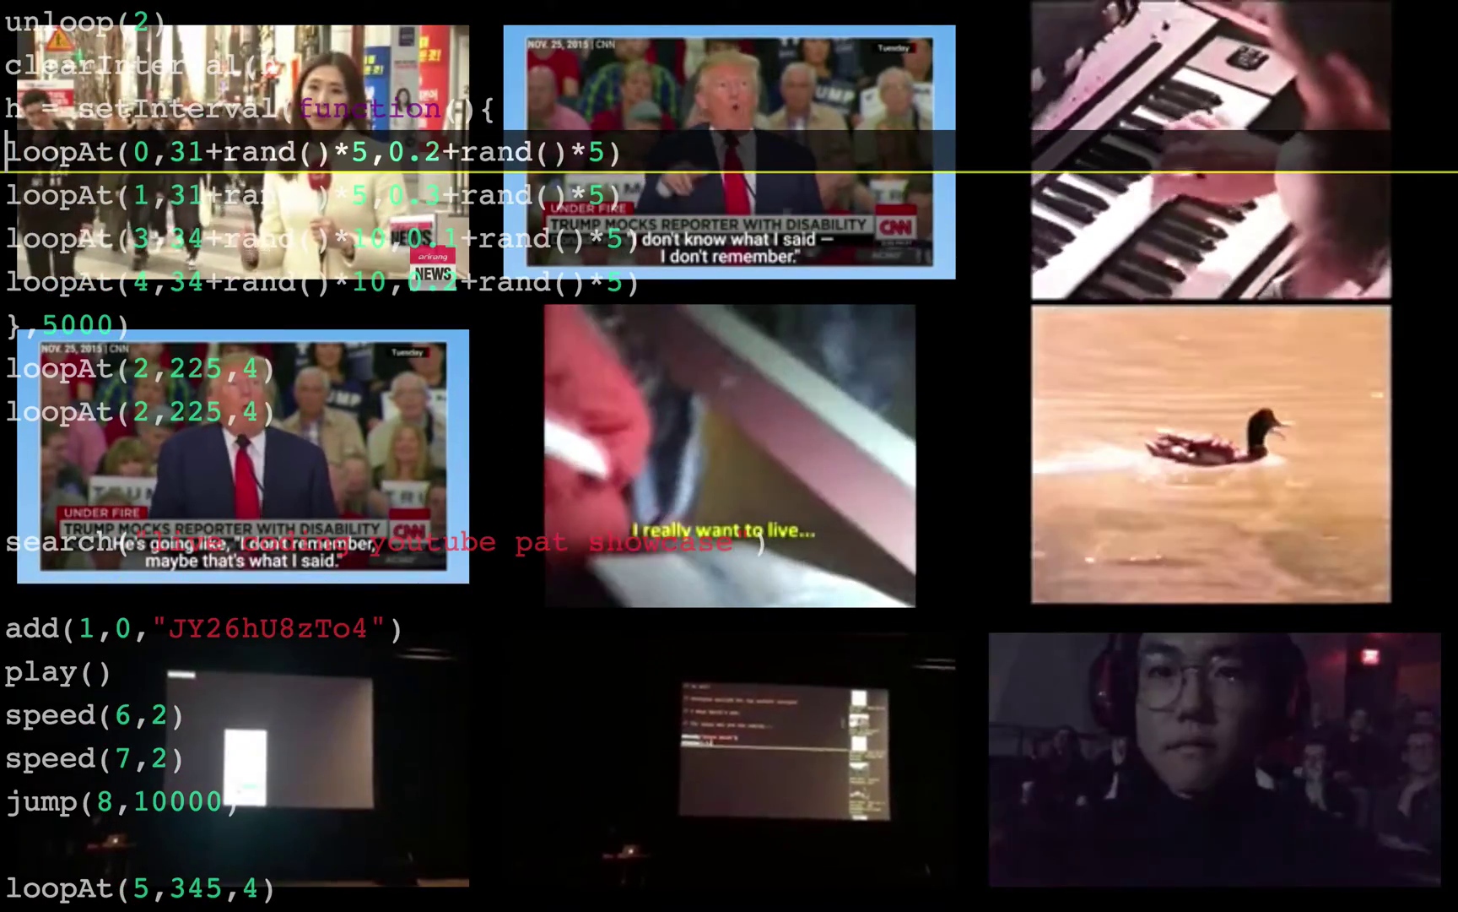
text(//)
key(Down)
key(Down)
key(shift+Return)
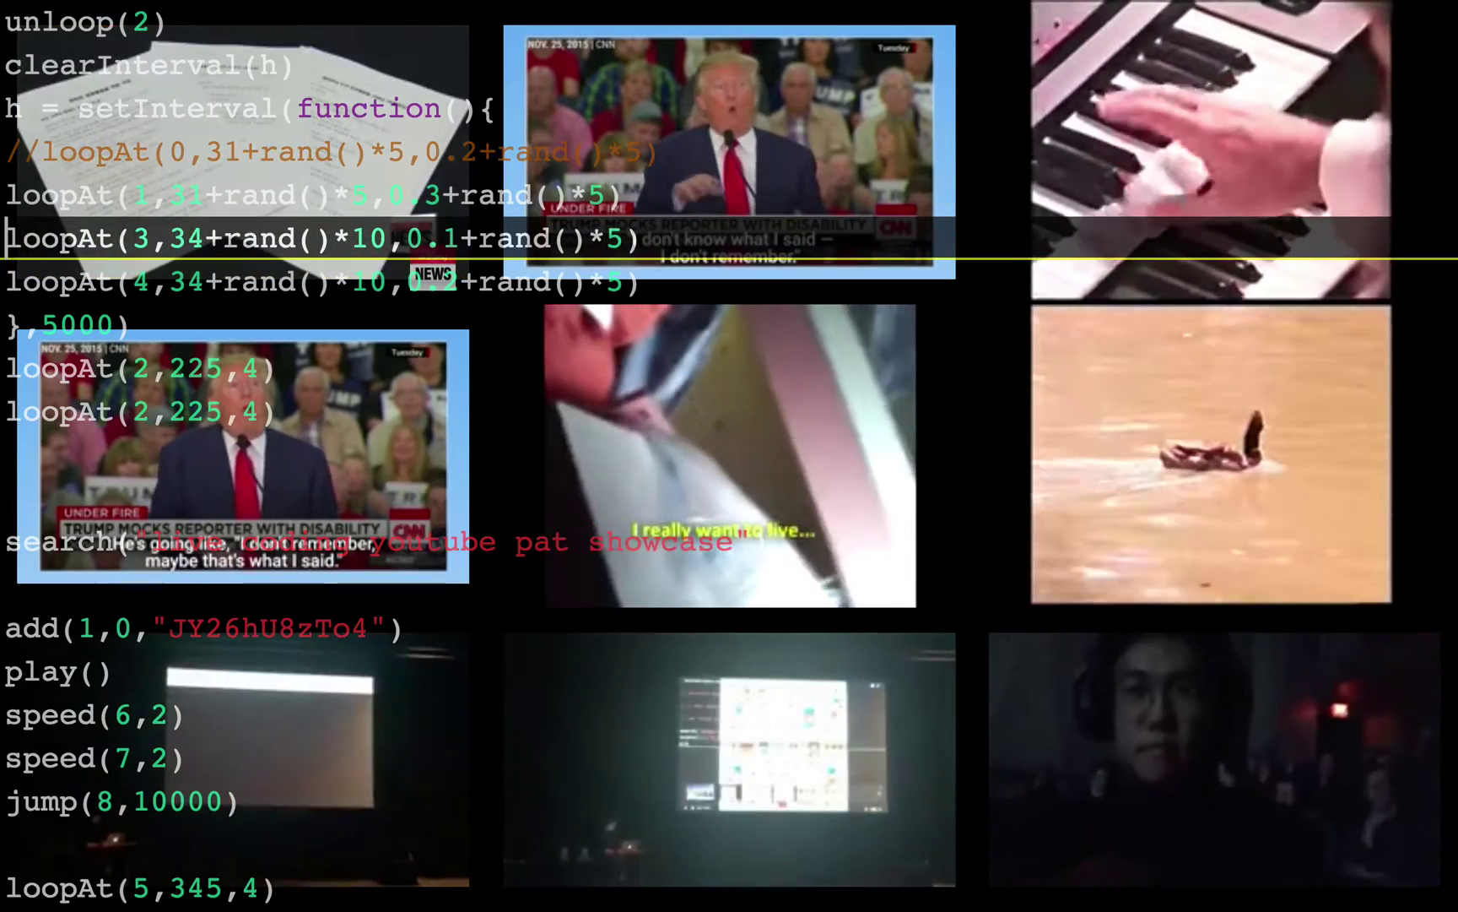
text(//)
Re-run the interval block so only players 1 and 3 keep looping
key(Up)
key(Up)
key(Up)
key(Up)
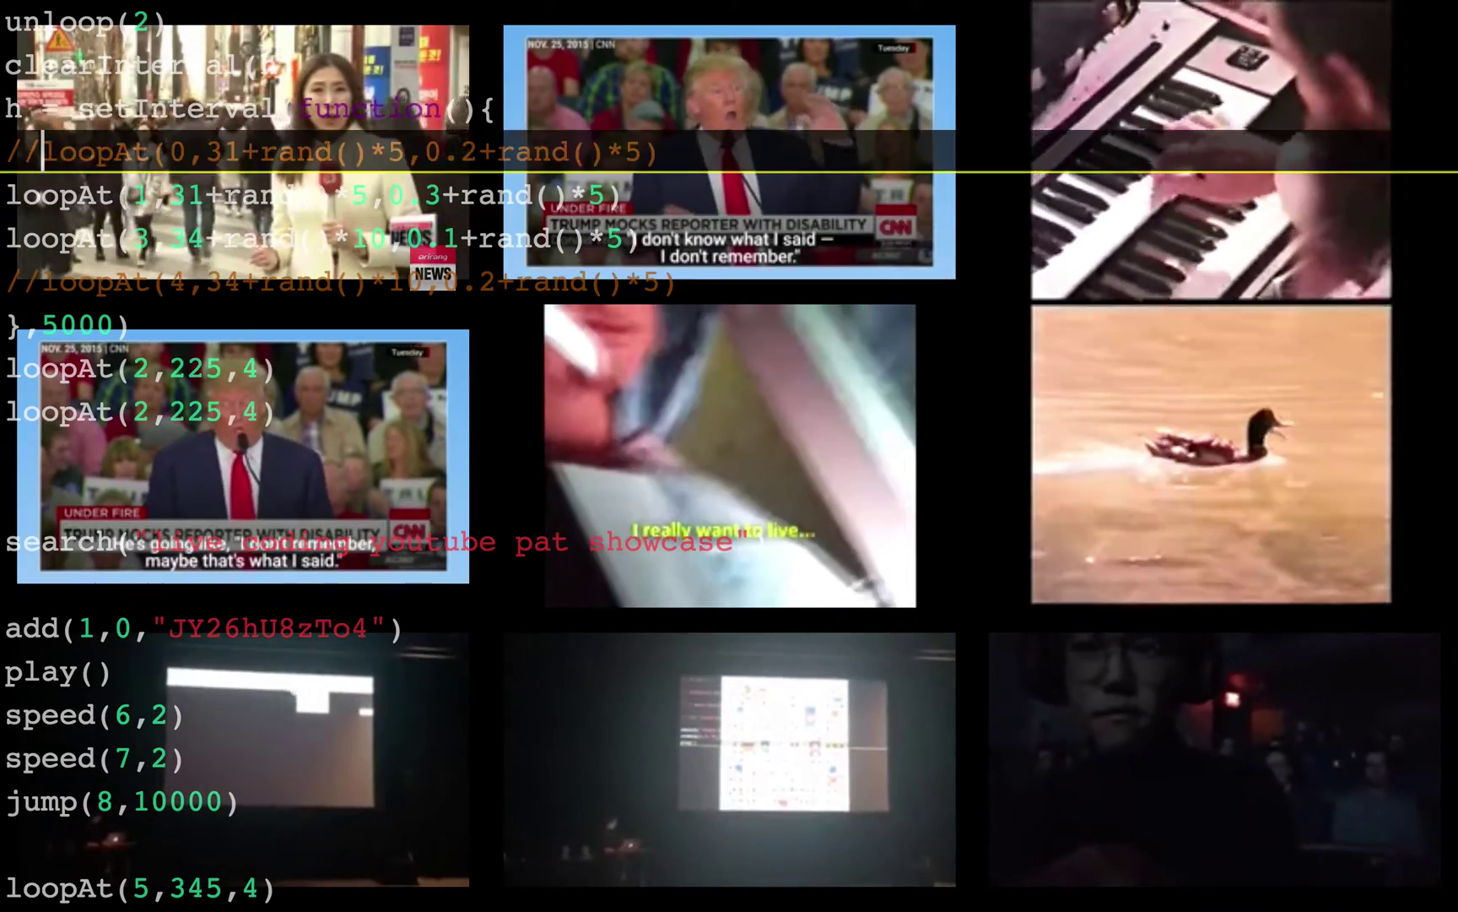
key(Up)
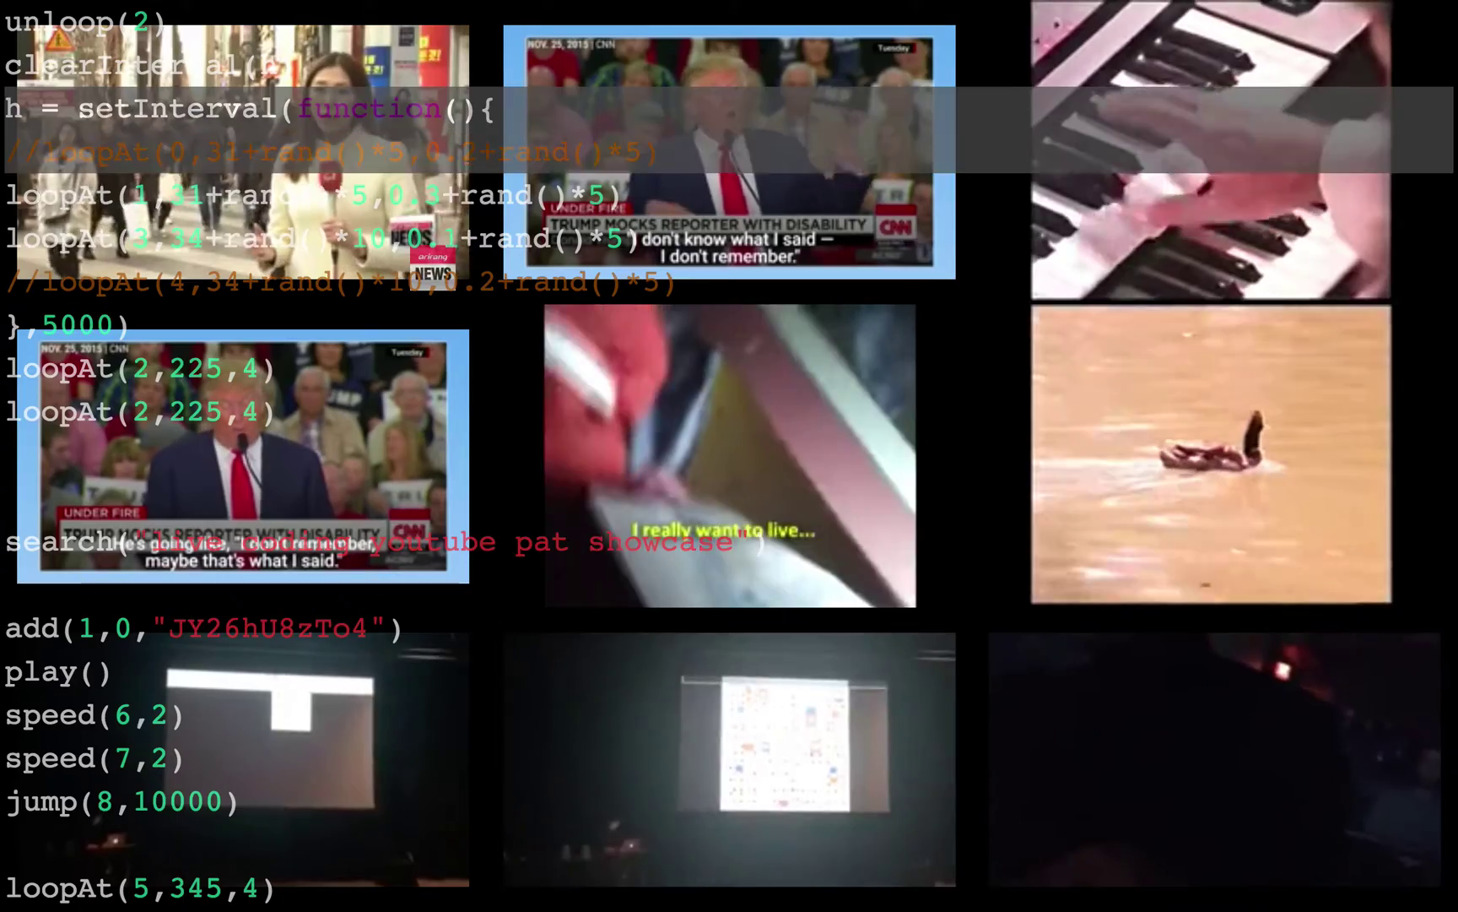
key(ctrl+Return)
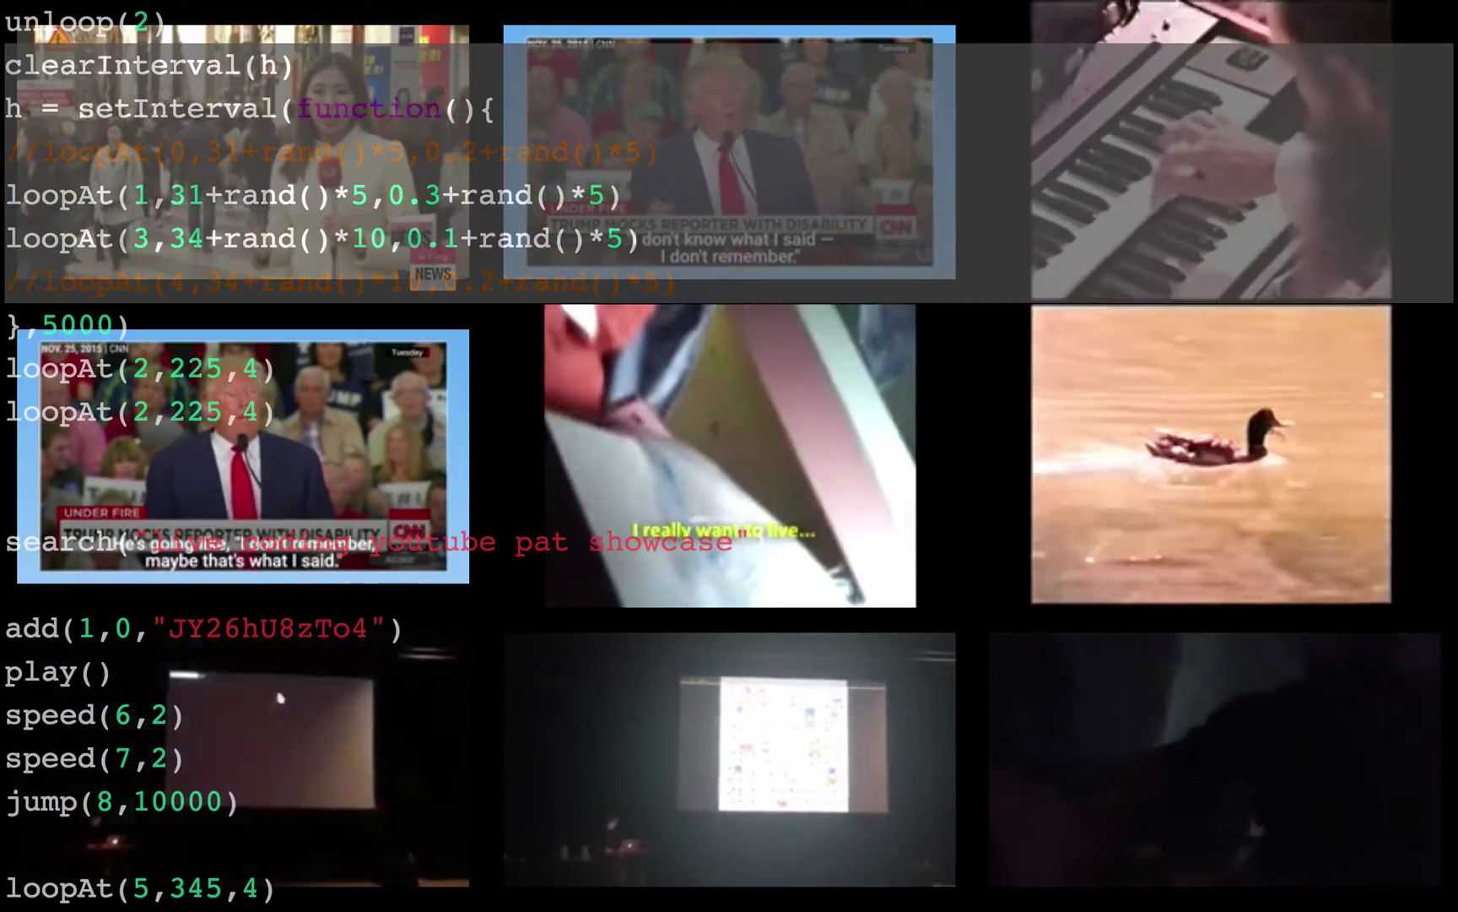
key(shift+Return)
Re-run loopAt(5,345,4) for clip 5's four-second loop at 345
key(Down)
key(Down)
key(Down)
key(shift+Return)
key(Down)
key(Down)
key(Down)
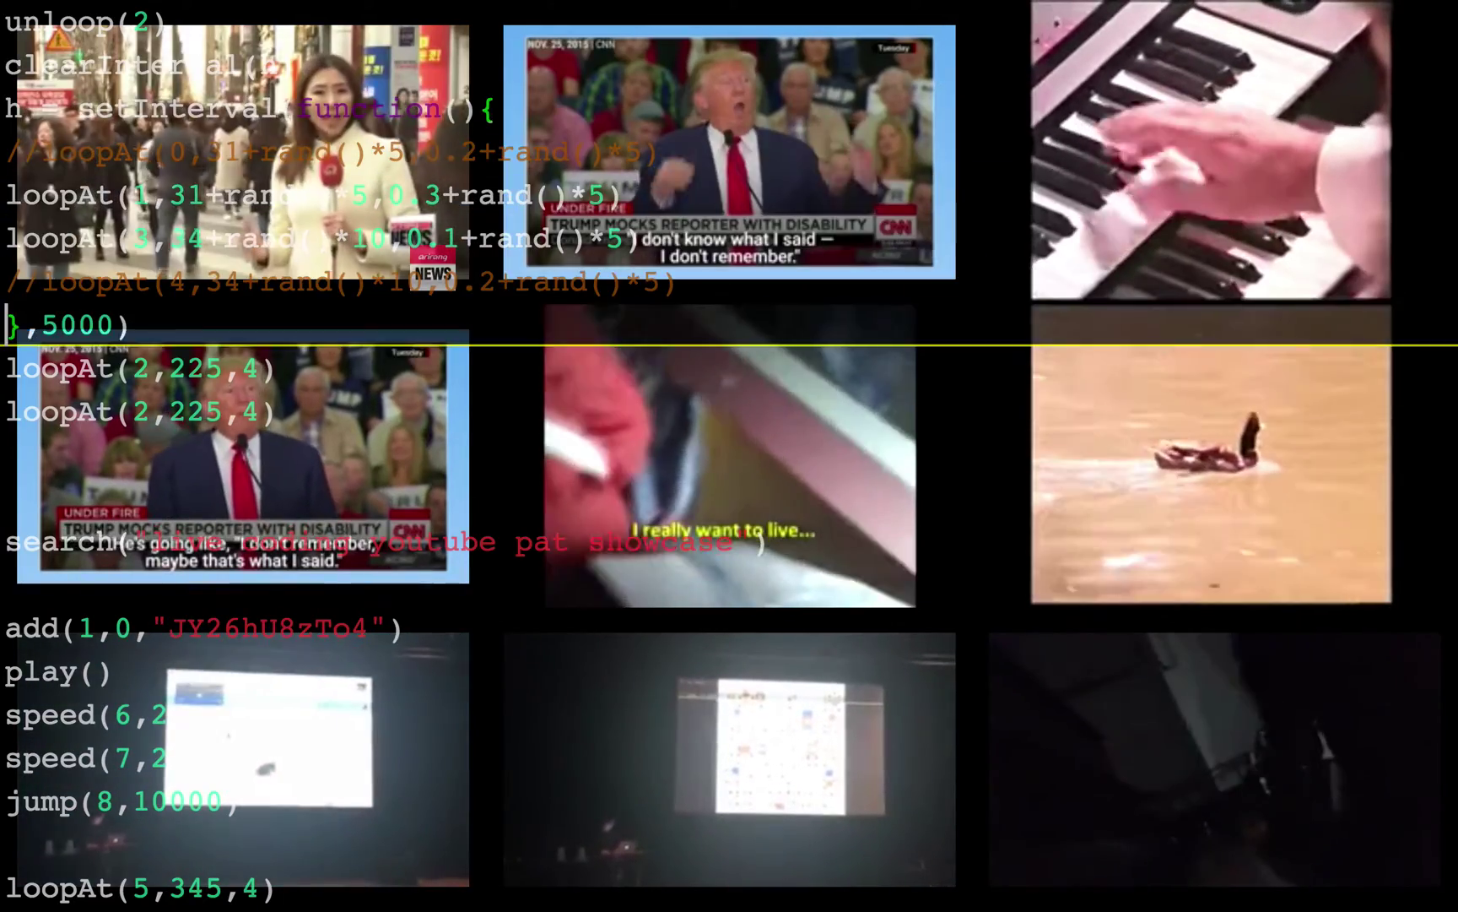
key(Down)
key(Down)
key(Down)
key(Down)
key(Down)
key(Down)
key(Down)
key(Down)
key(Down)
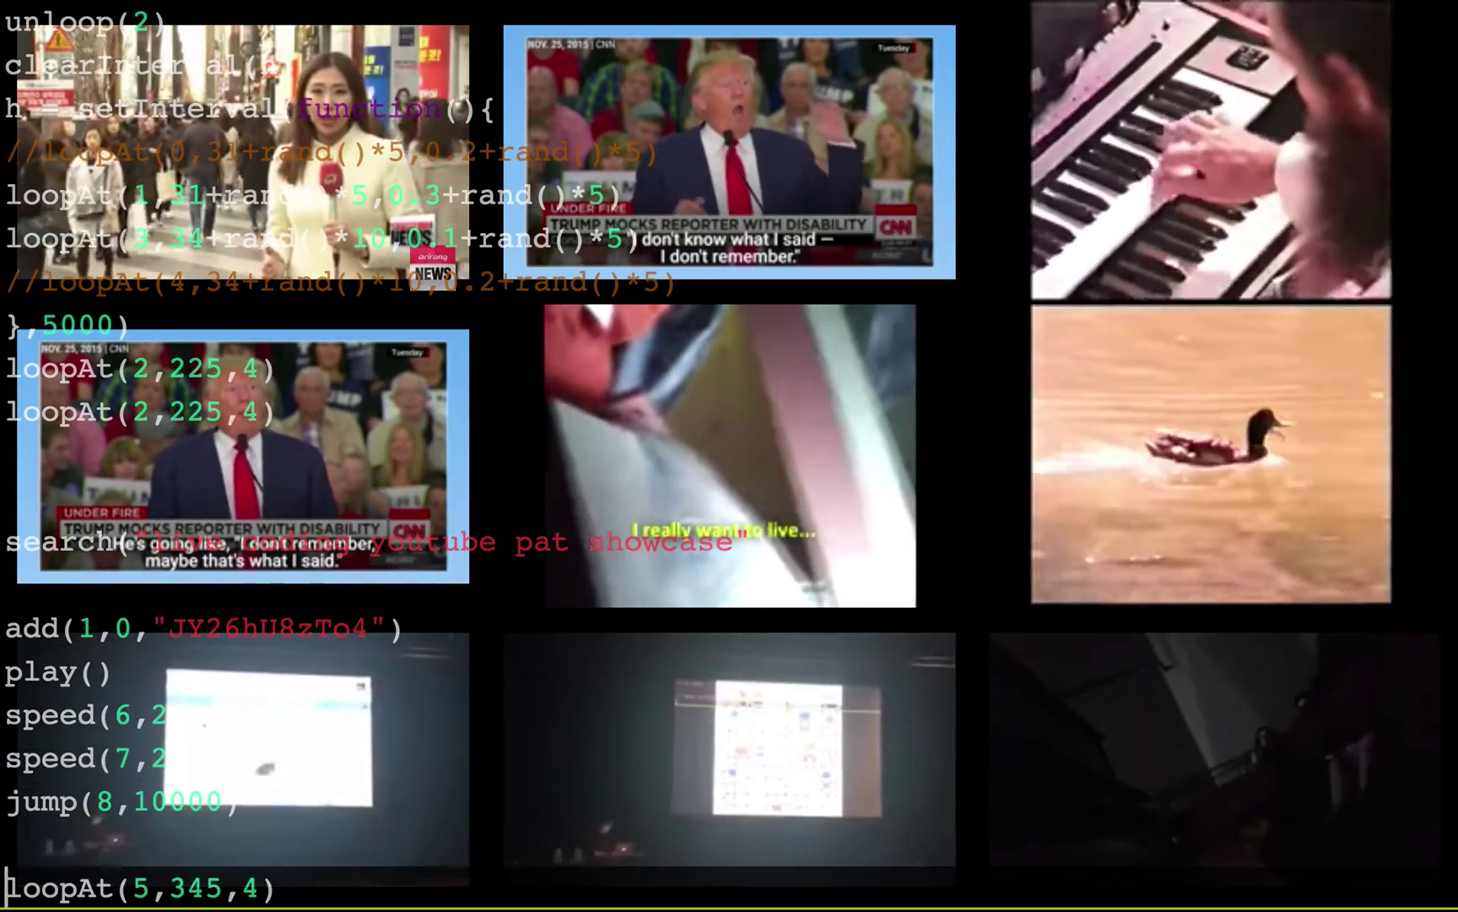
key(Down)
key(Down)
key(Down)
key(shift+Return)
Re-run speed(4,0.5) to keep clip 4 at half speed
key(Down)
key(Down)
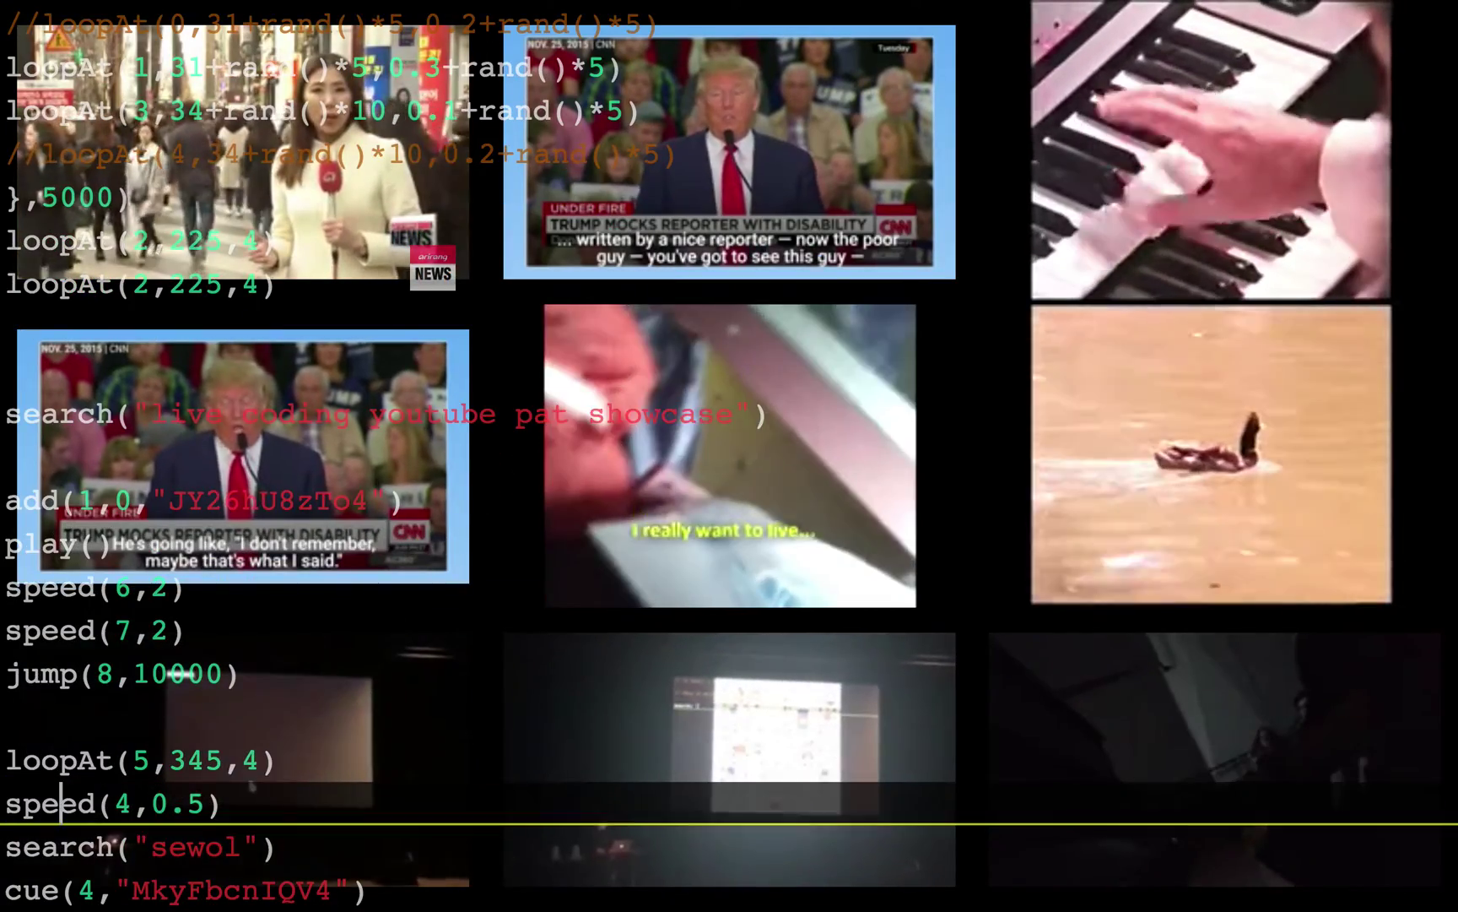
key(shift+Return)
key(Down)
key(Down)
key(Down)
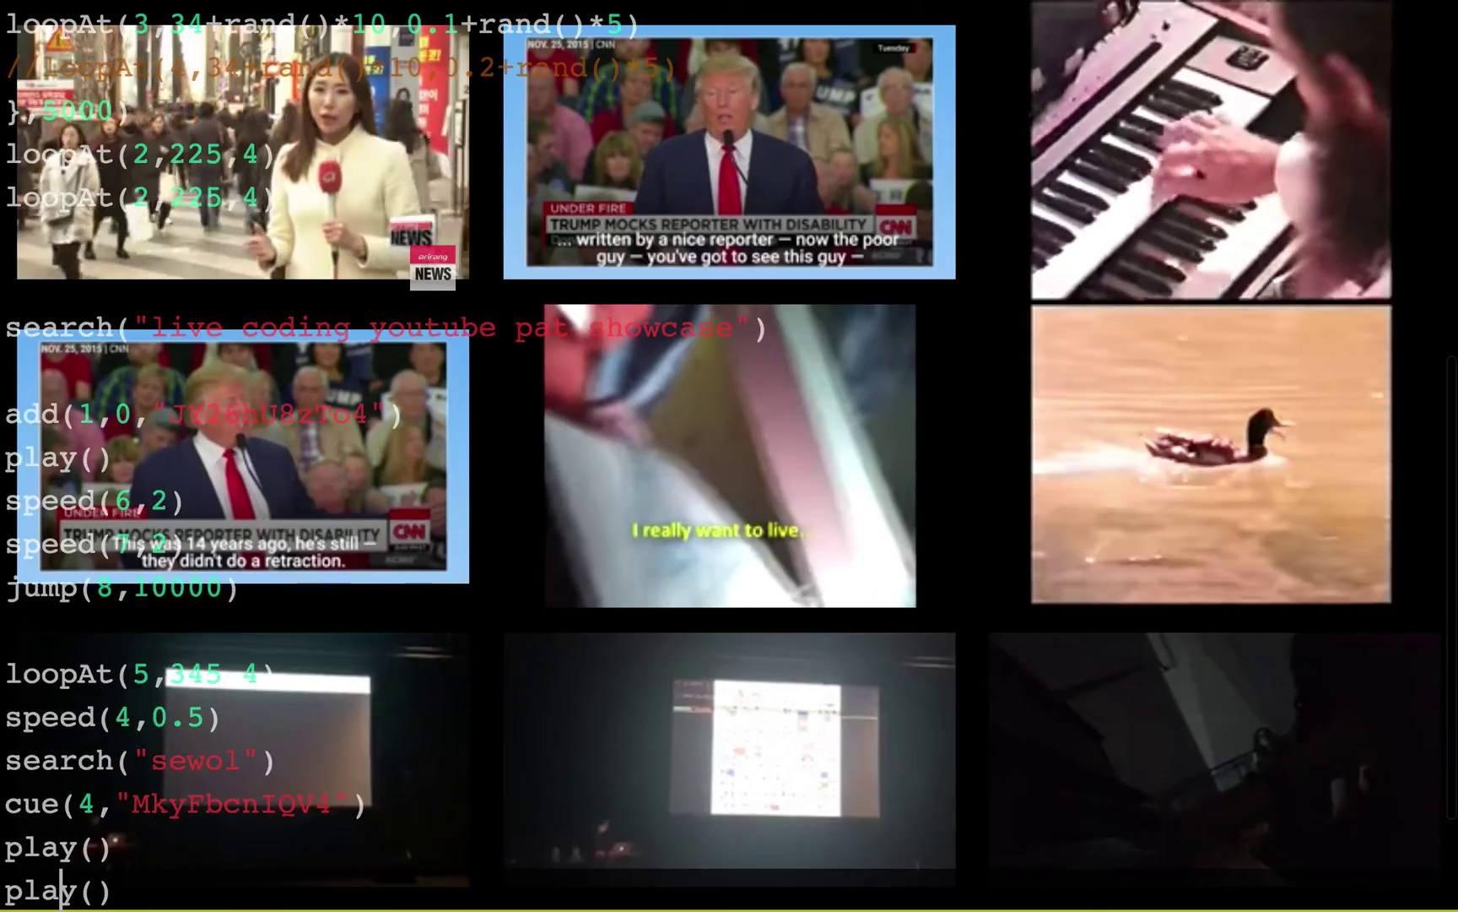
key(Down)
key(Down)
key(Down)
key(Down)
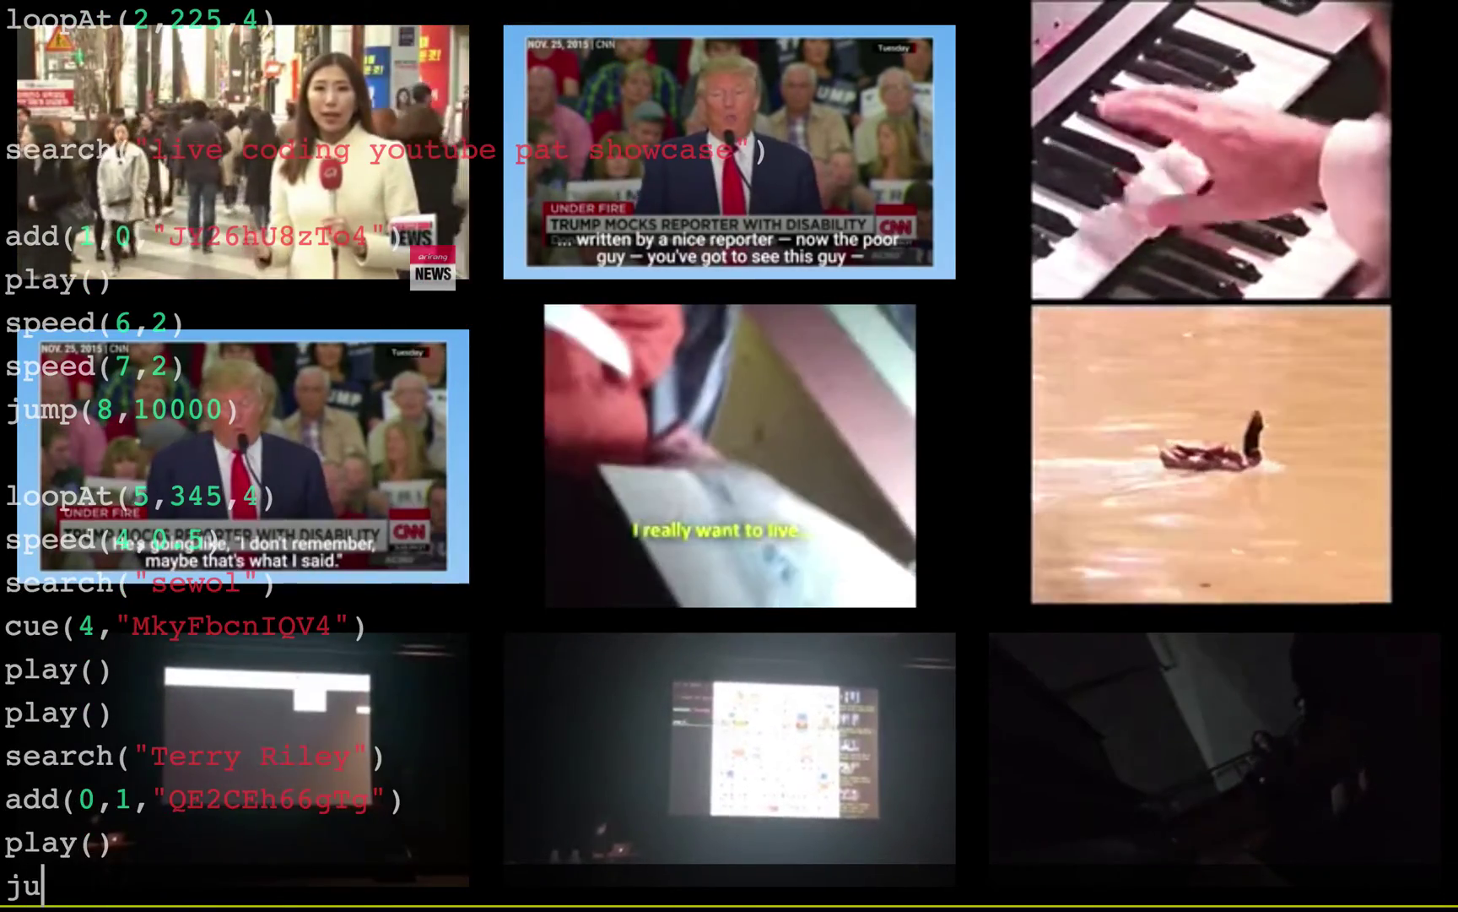
Run jump([6,7,8],100000000), then begin an add(0,1,…) line searching "daft punk around the"
text(mp([6)
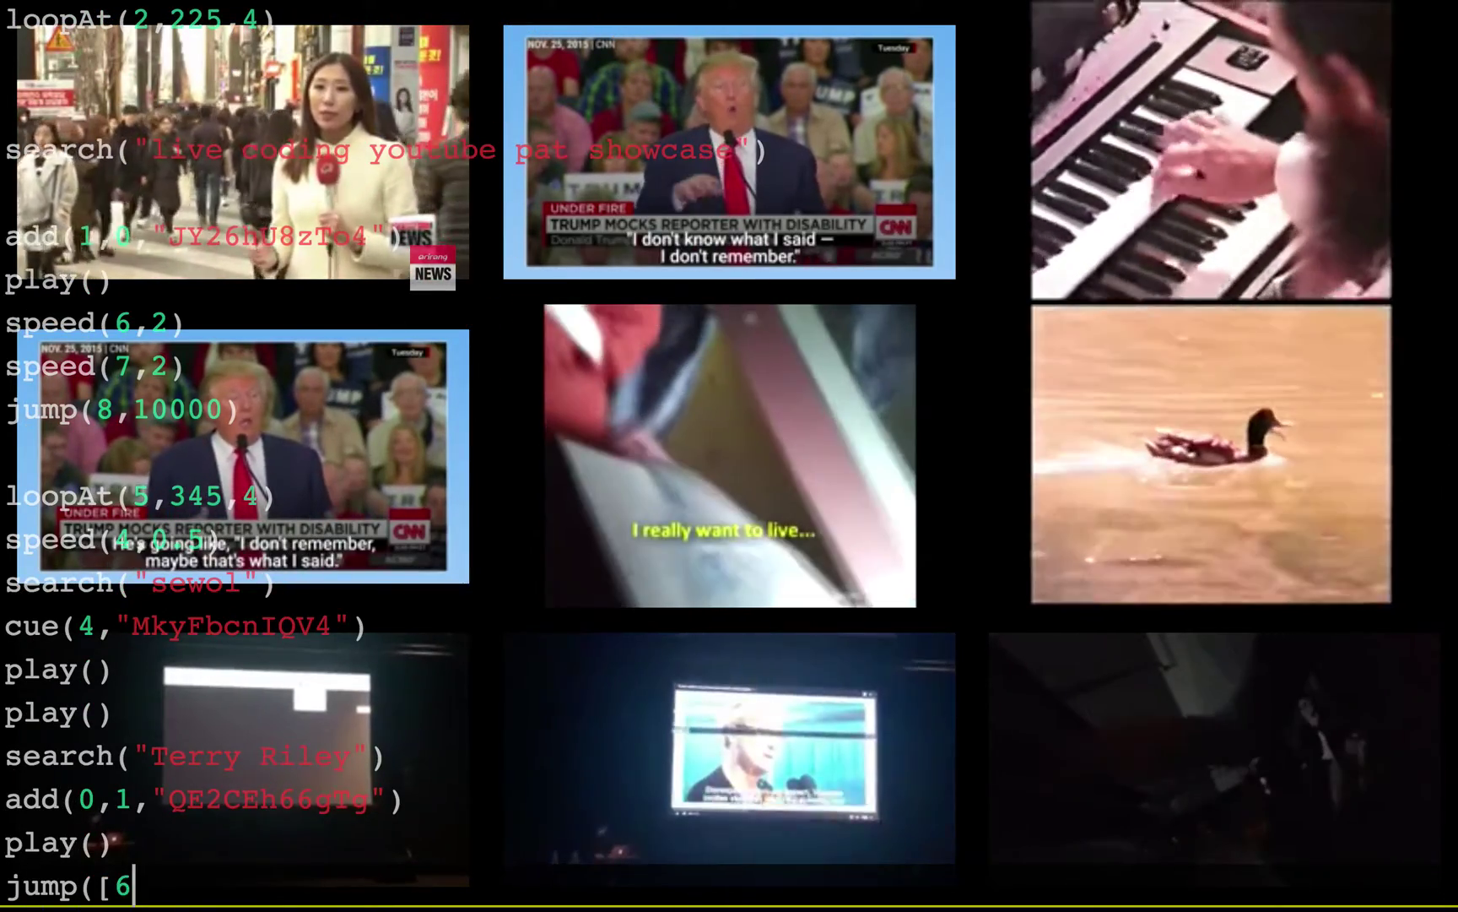
text(,7,7)
key(BackSpace)
text(8)
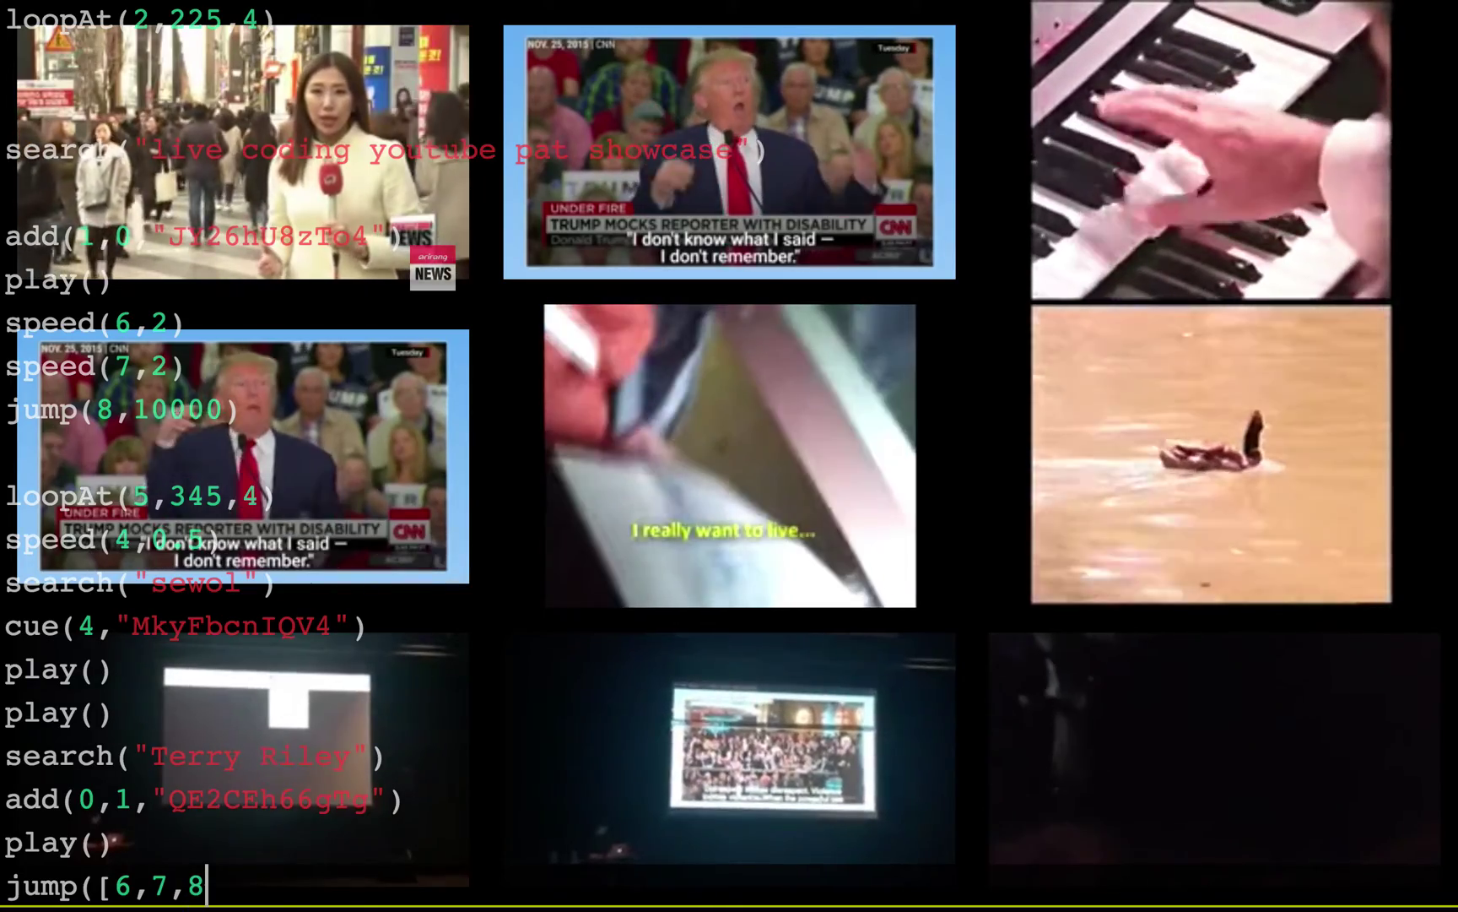
text(],100000000)
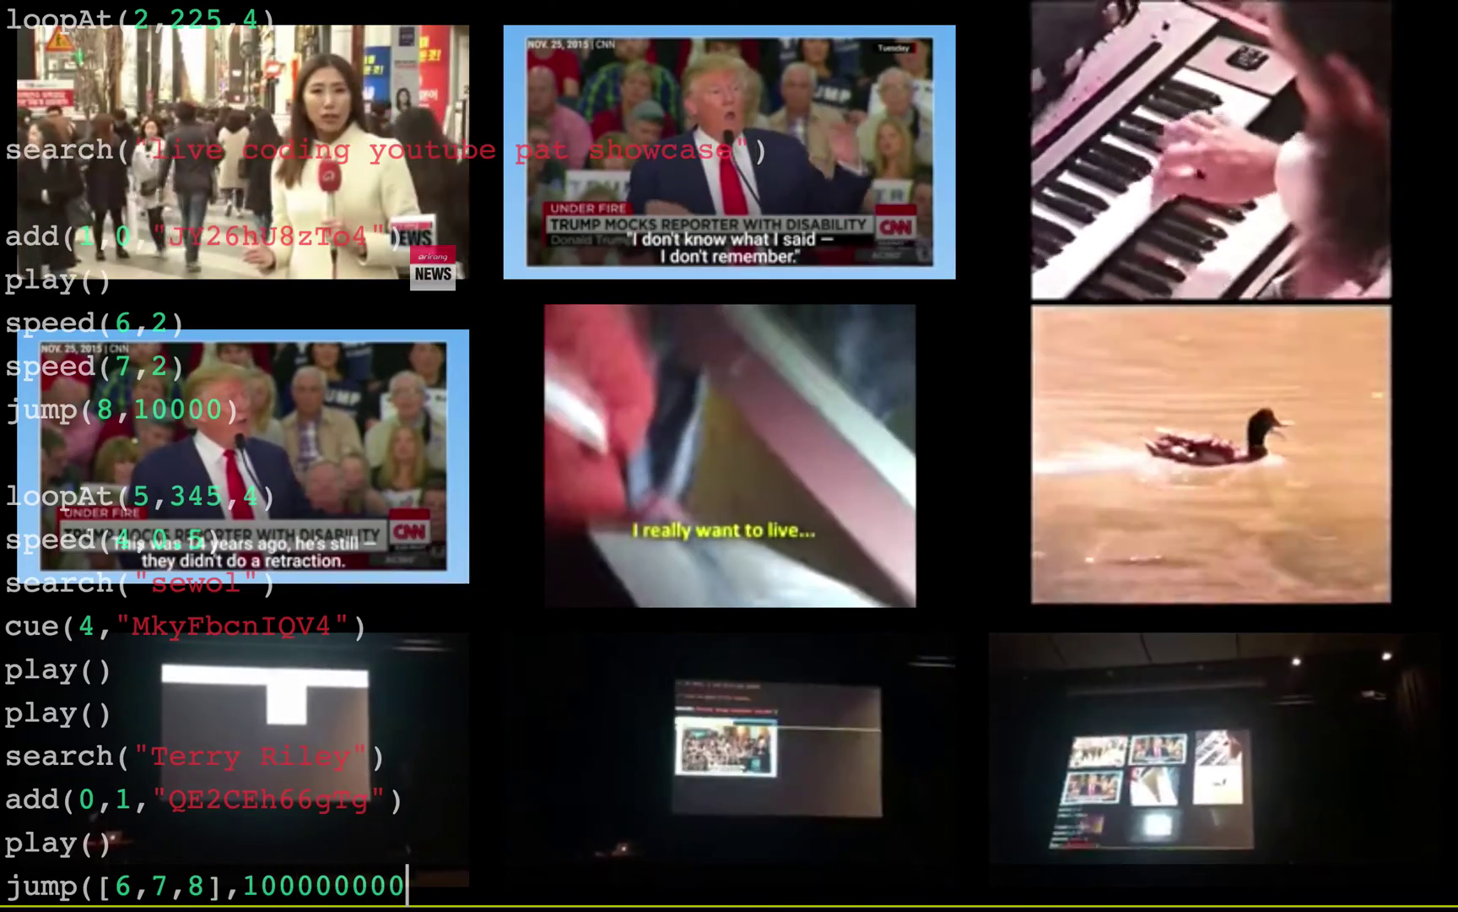
text())
key(ctrl+Return)
key(Return)
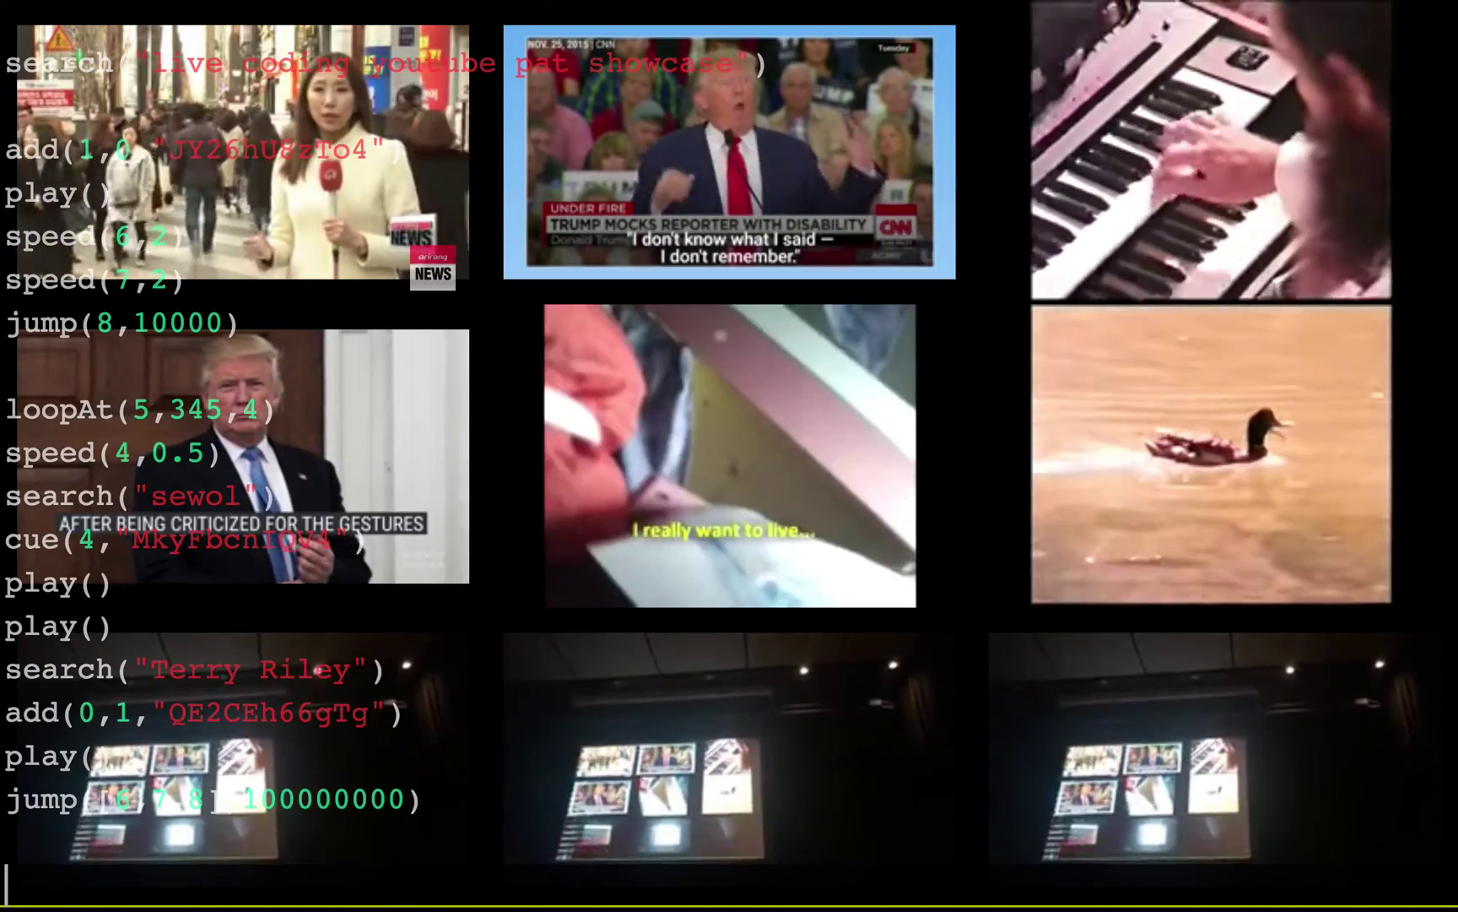
text(add(0,)
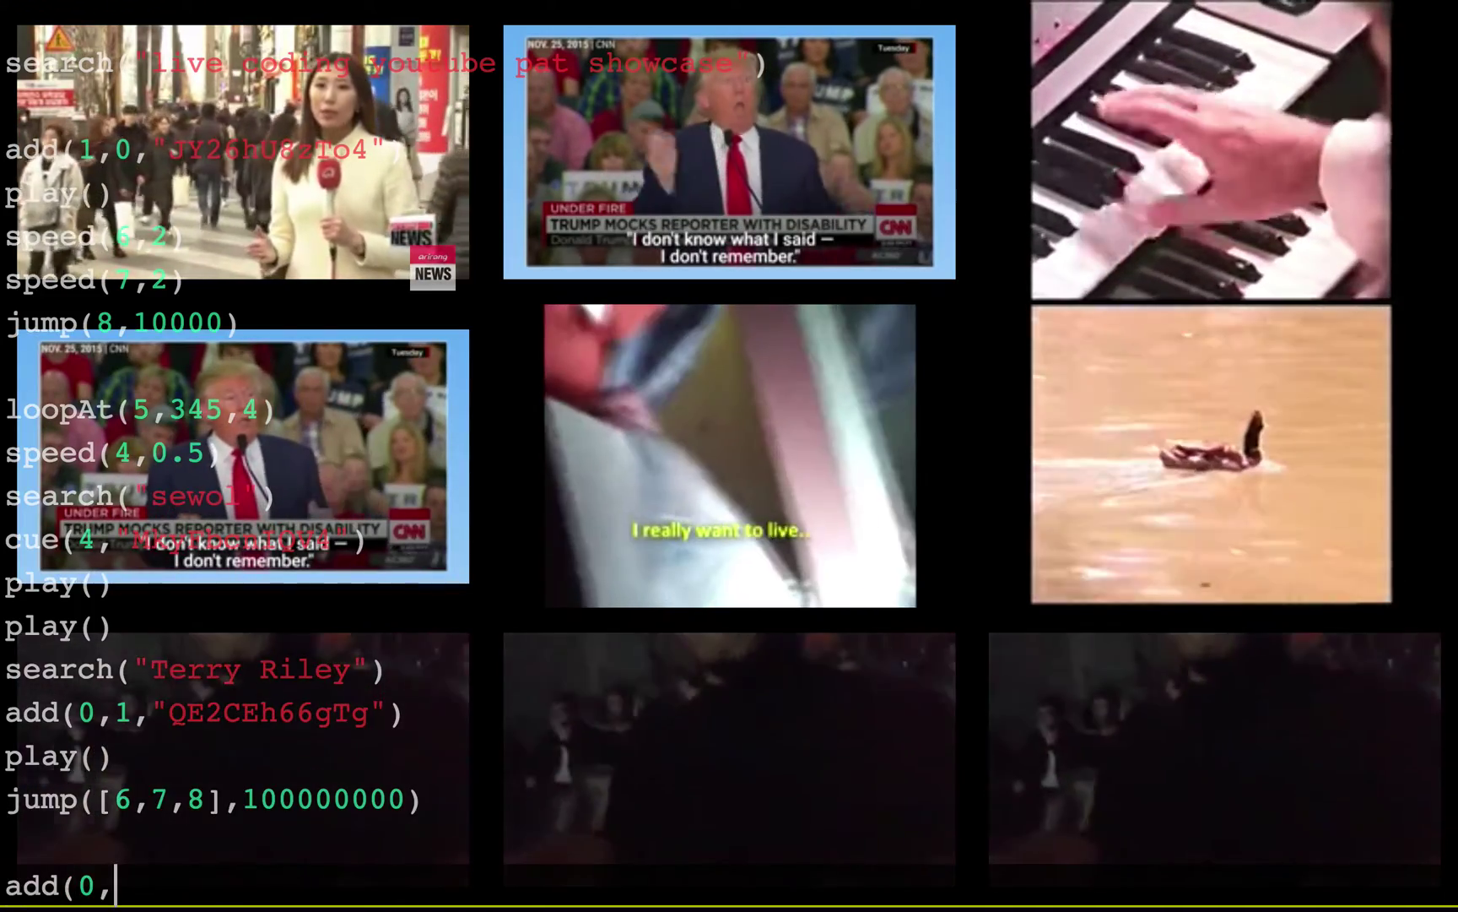
text(1,)
text(s)
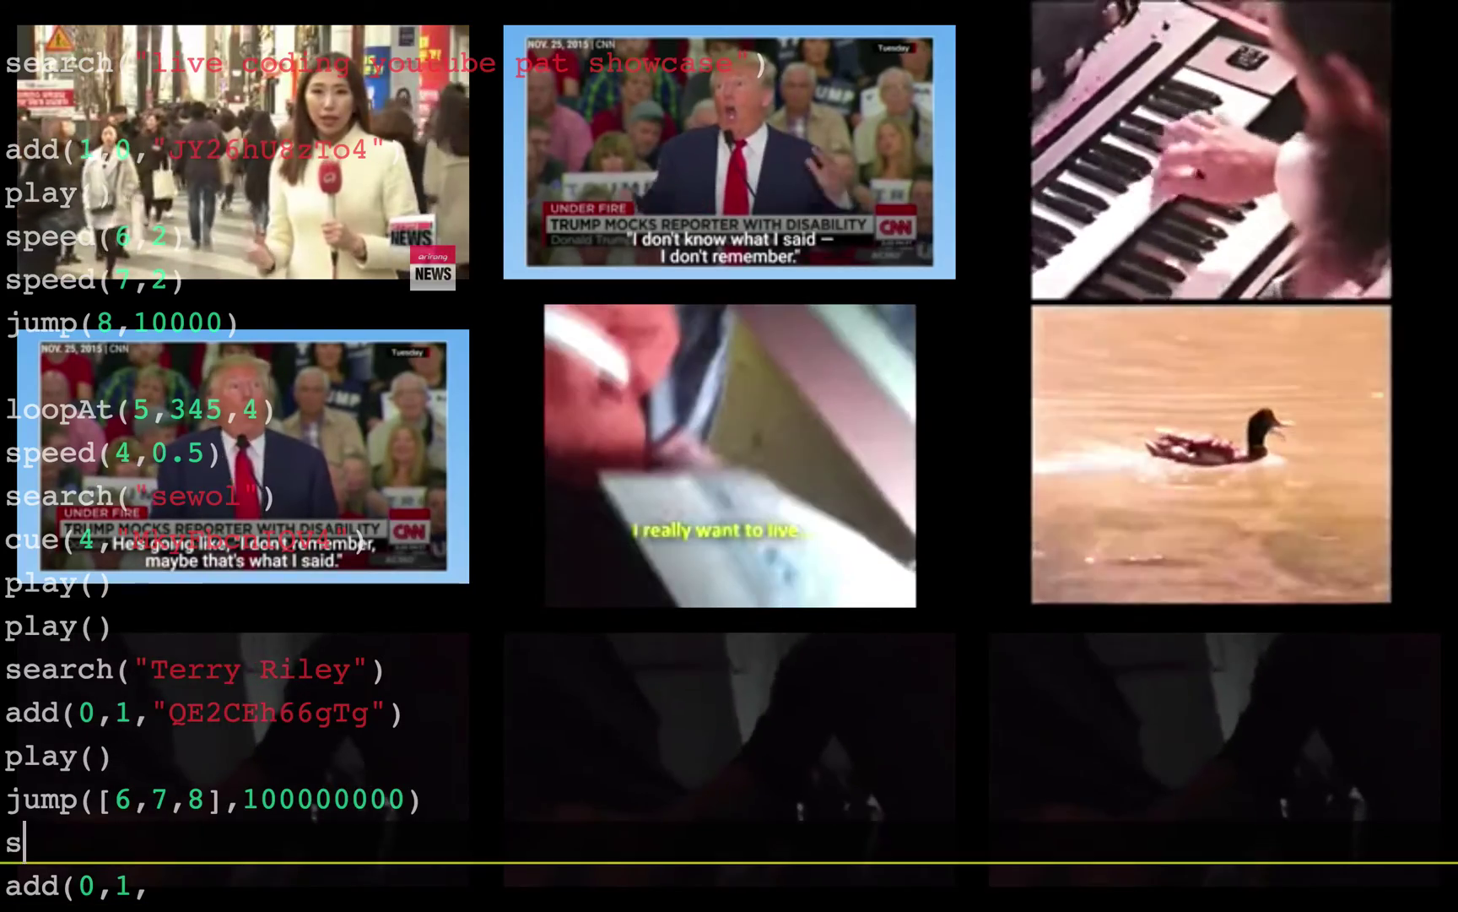
text(earch("daft)
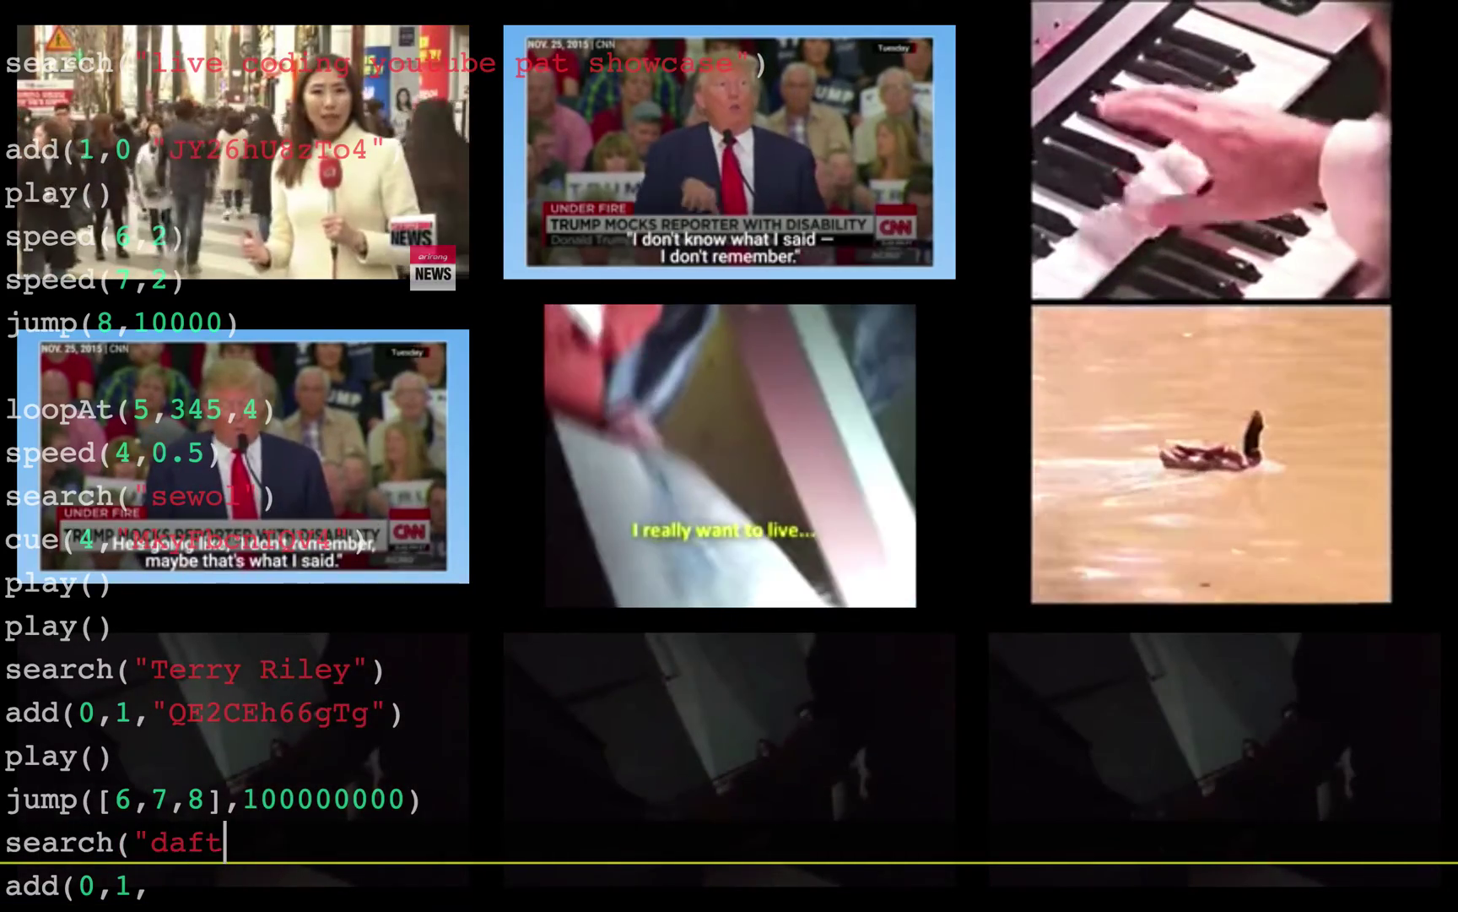
text( punk a)
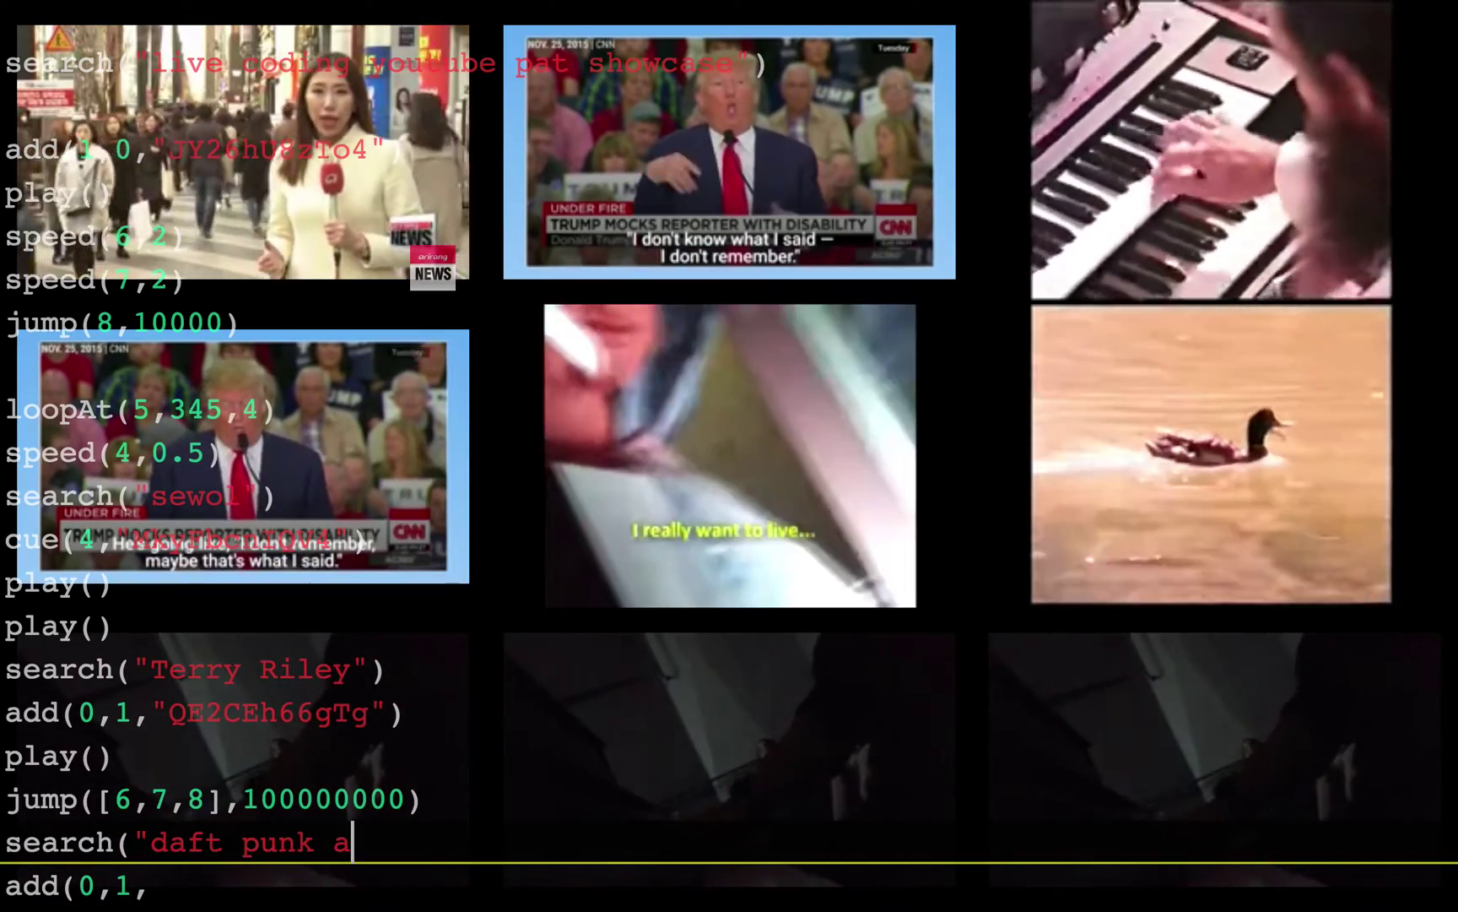
text(round the world")
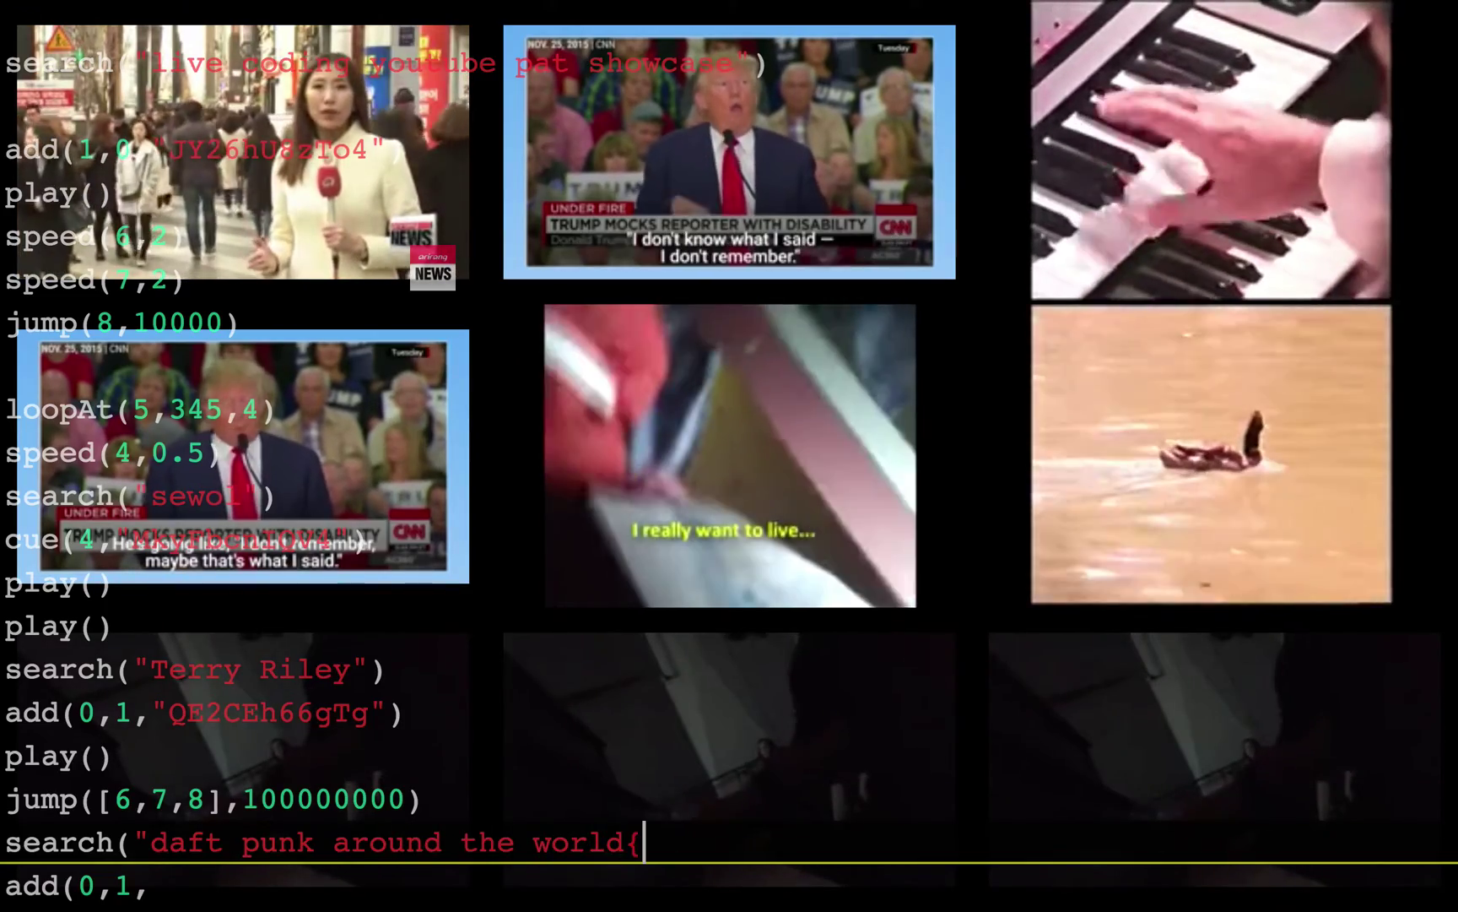
Search "daft punk around the world" and add Michel Gondry's video _JPa3BNi6l4 via add(0,1,…)
key(shift+Return)
key(Return)
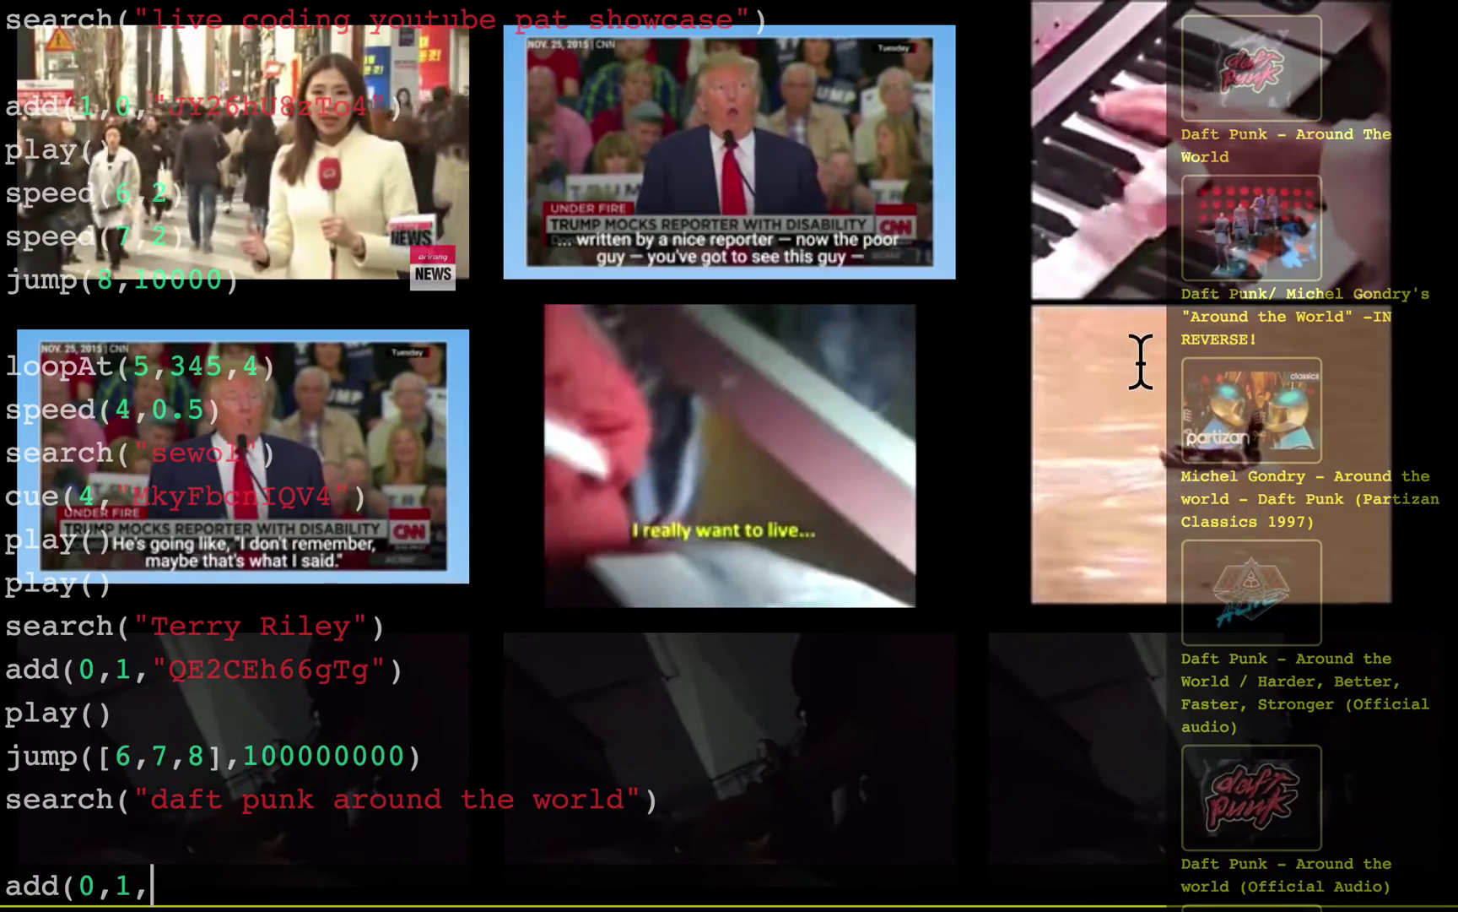
click(1250, 261)
text())
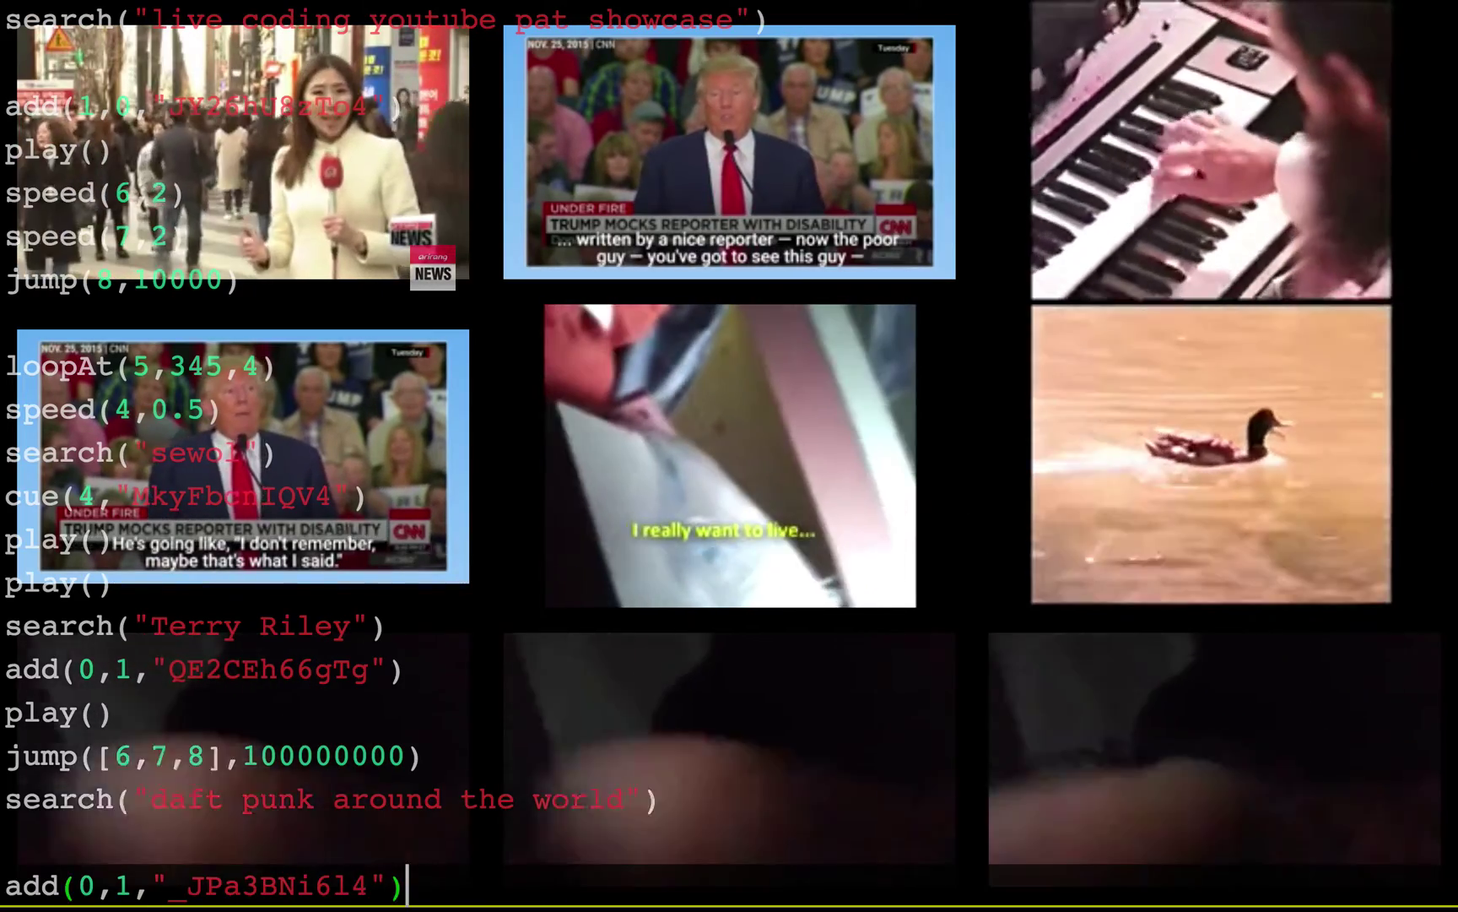
key(shift+Return)
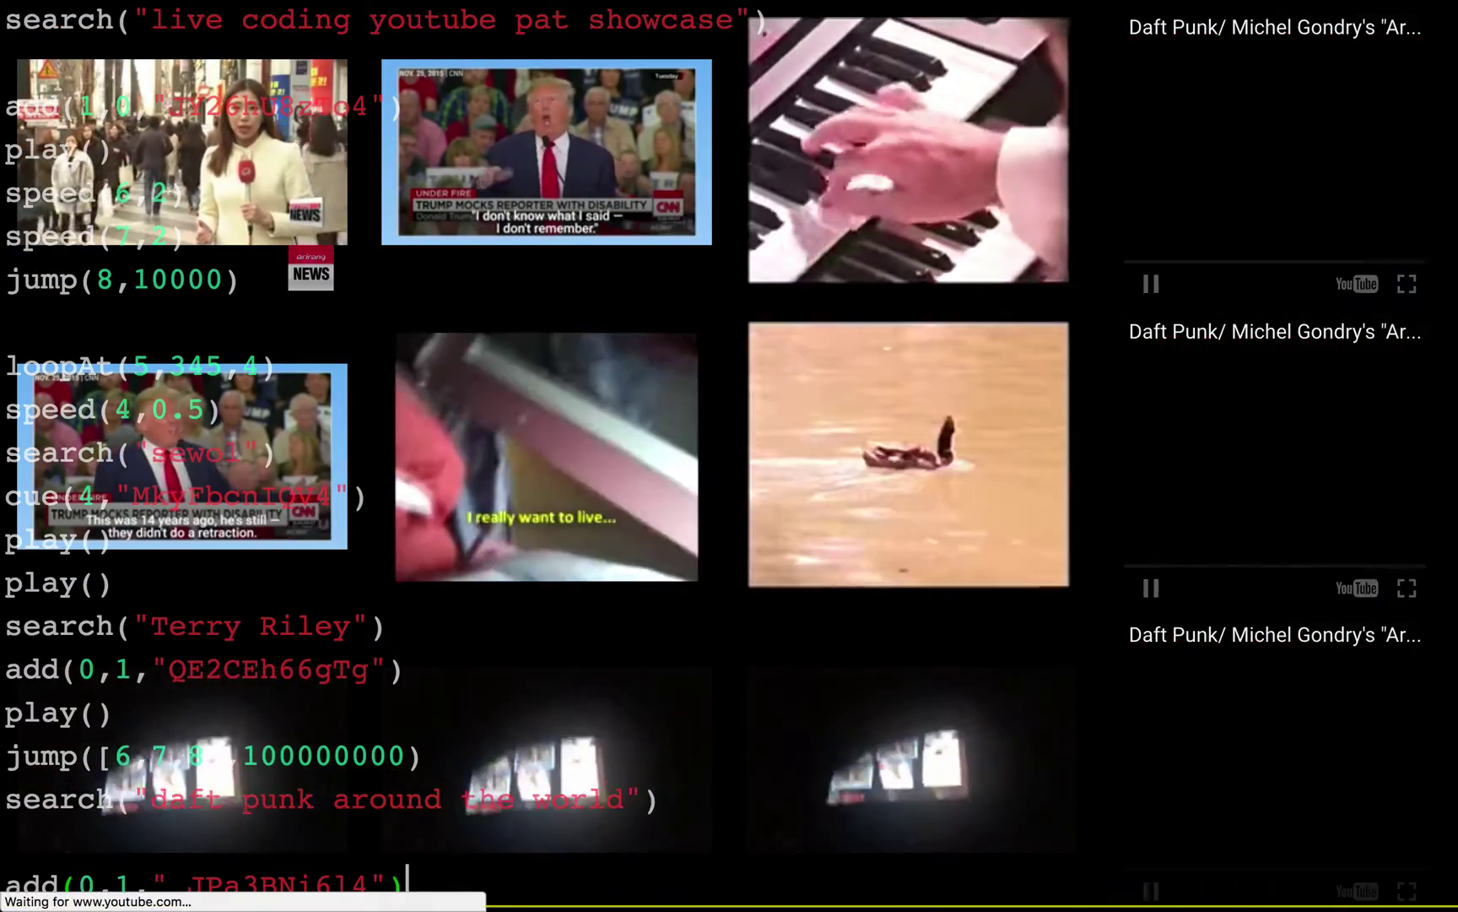
Run play() to start the new Daft Punk tiles
key(Return)
text(play())
key(shift+Return)
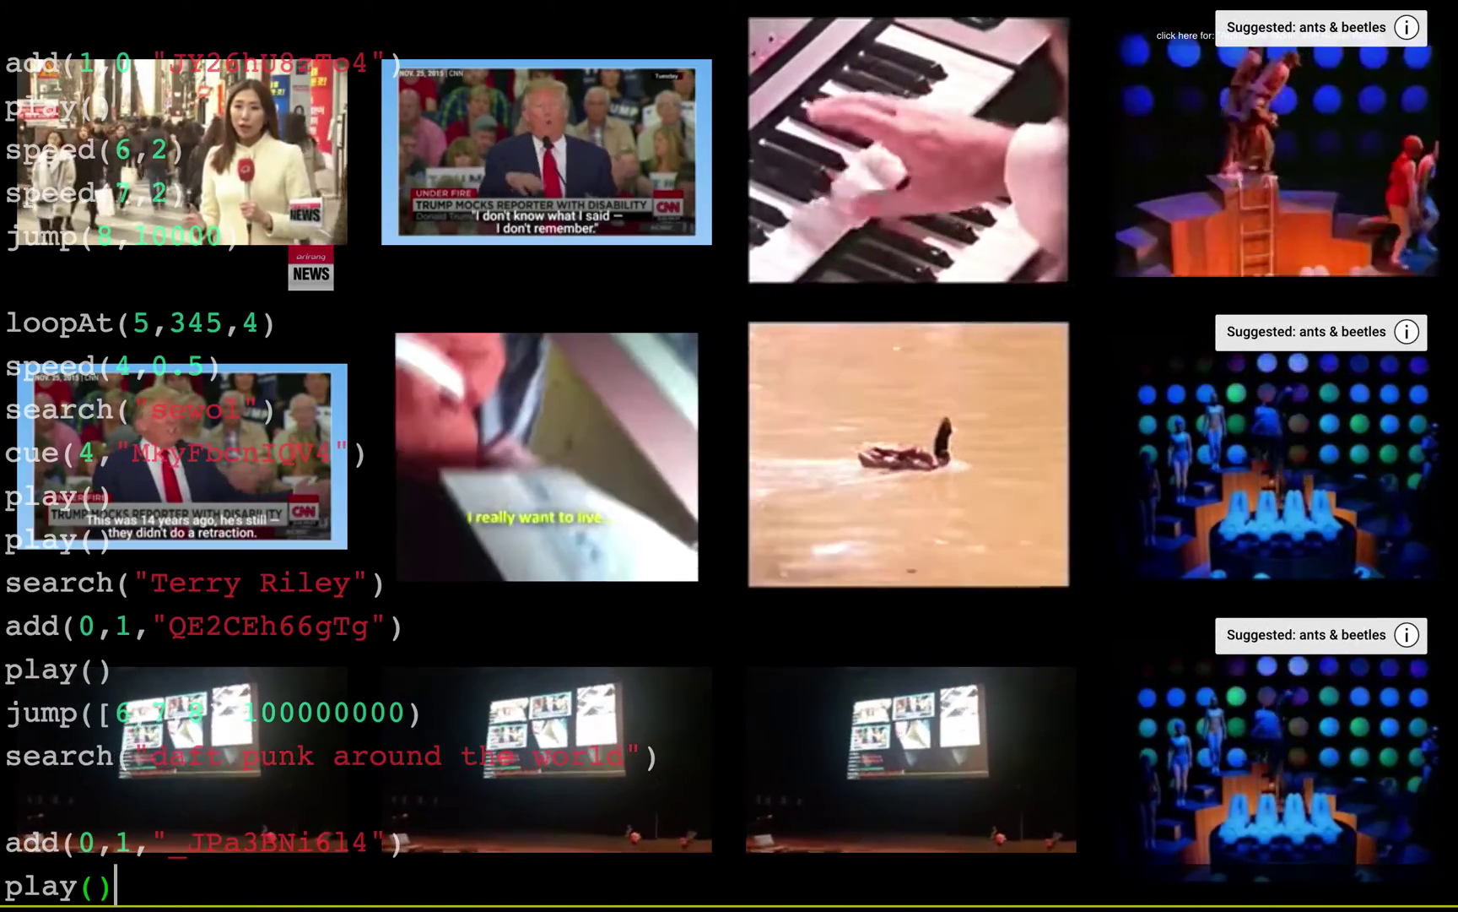
key(Up)
key(Up)
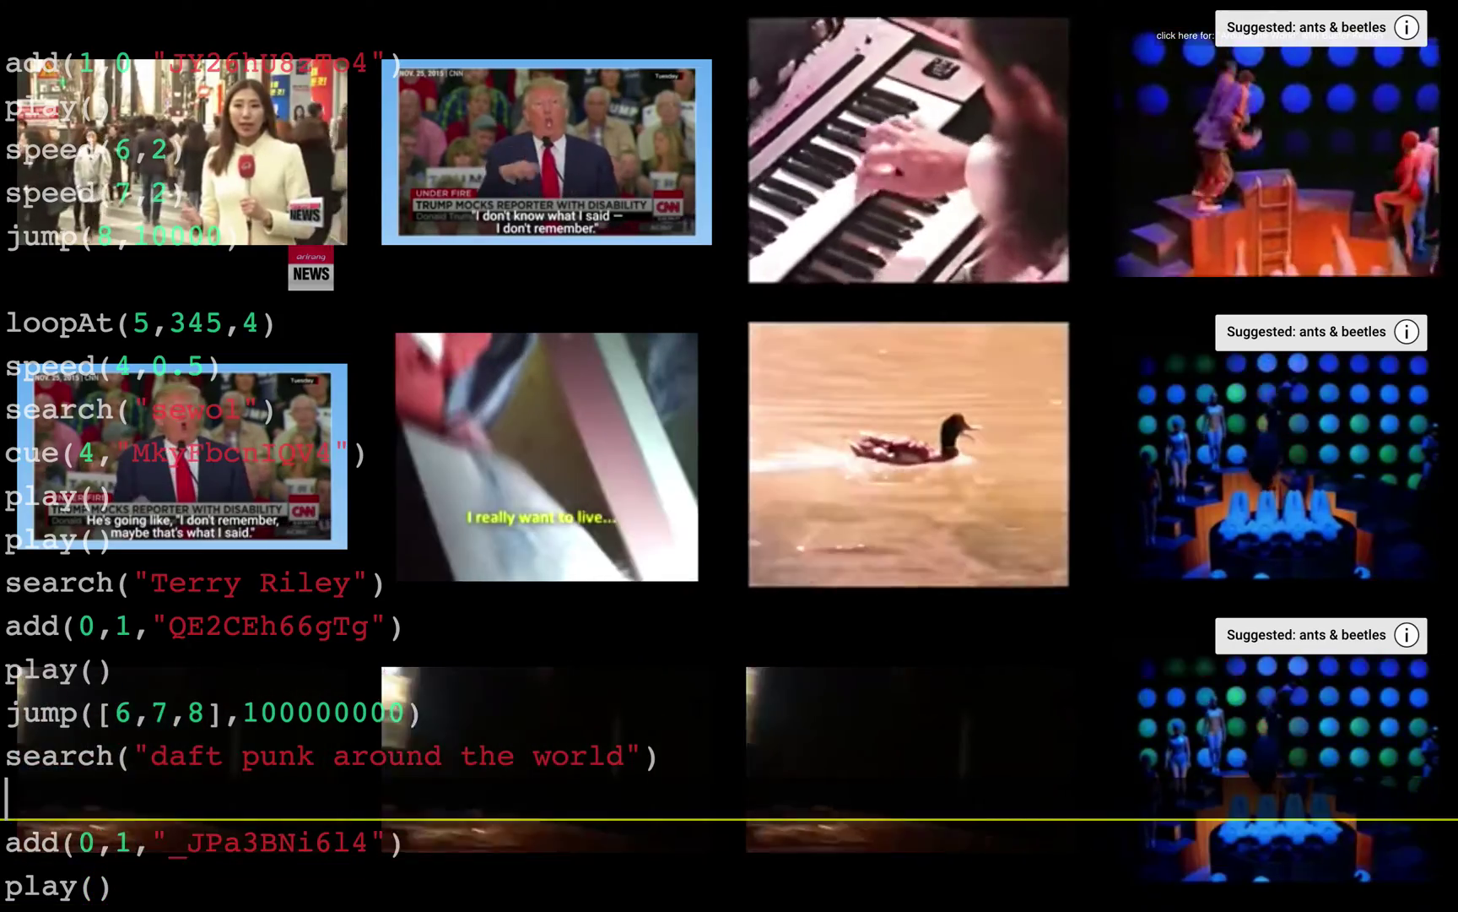
key(Down)
key(Down)
Write a comment addressing the collaborator by initials: "can you say something? something nice."
key(Return)
key(Return)
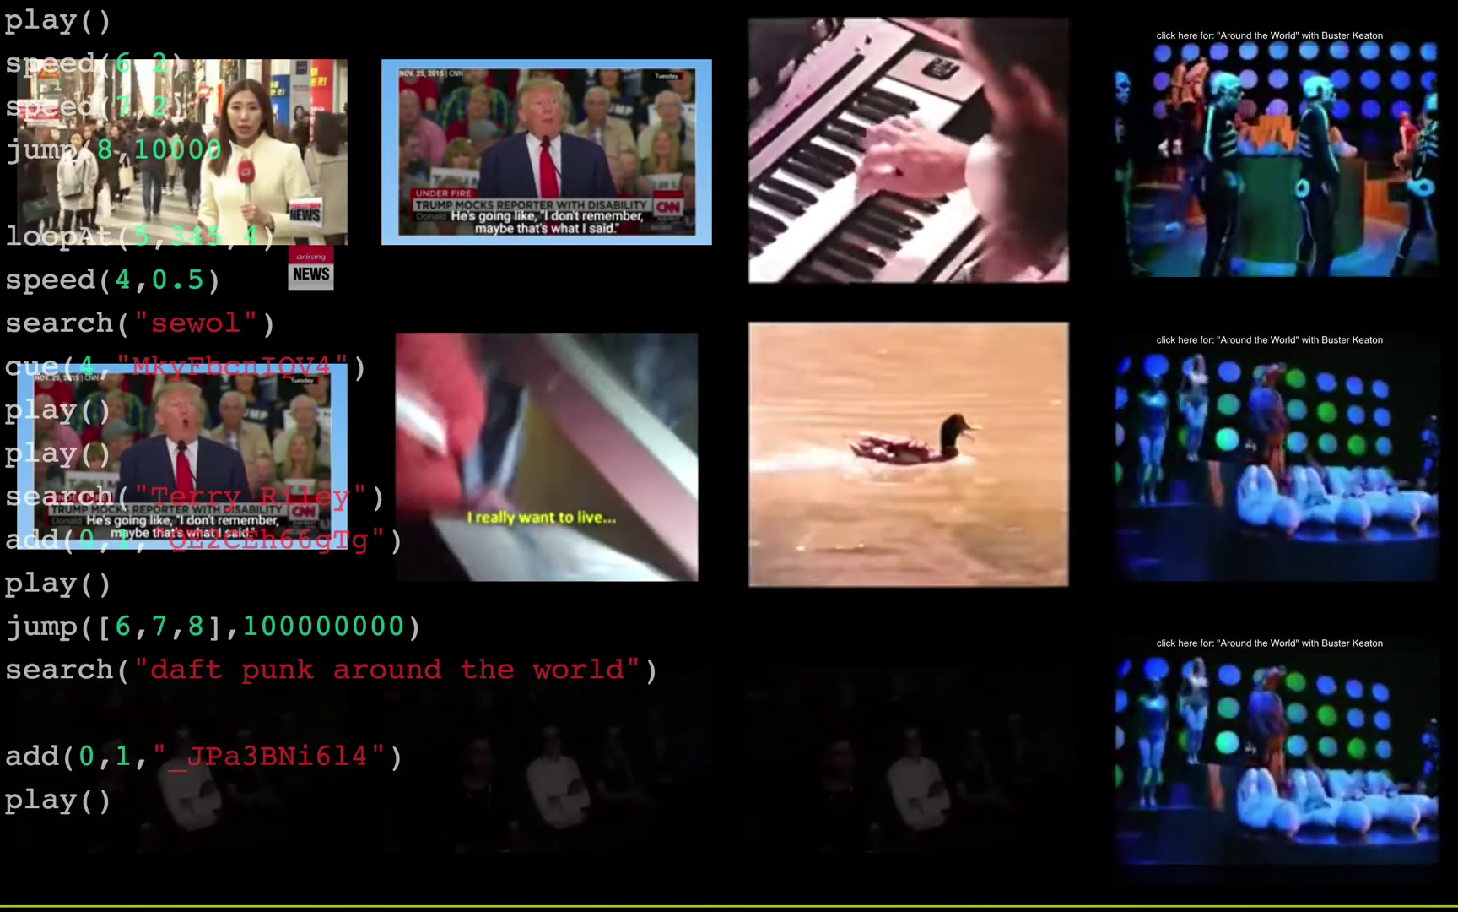
text(//)
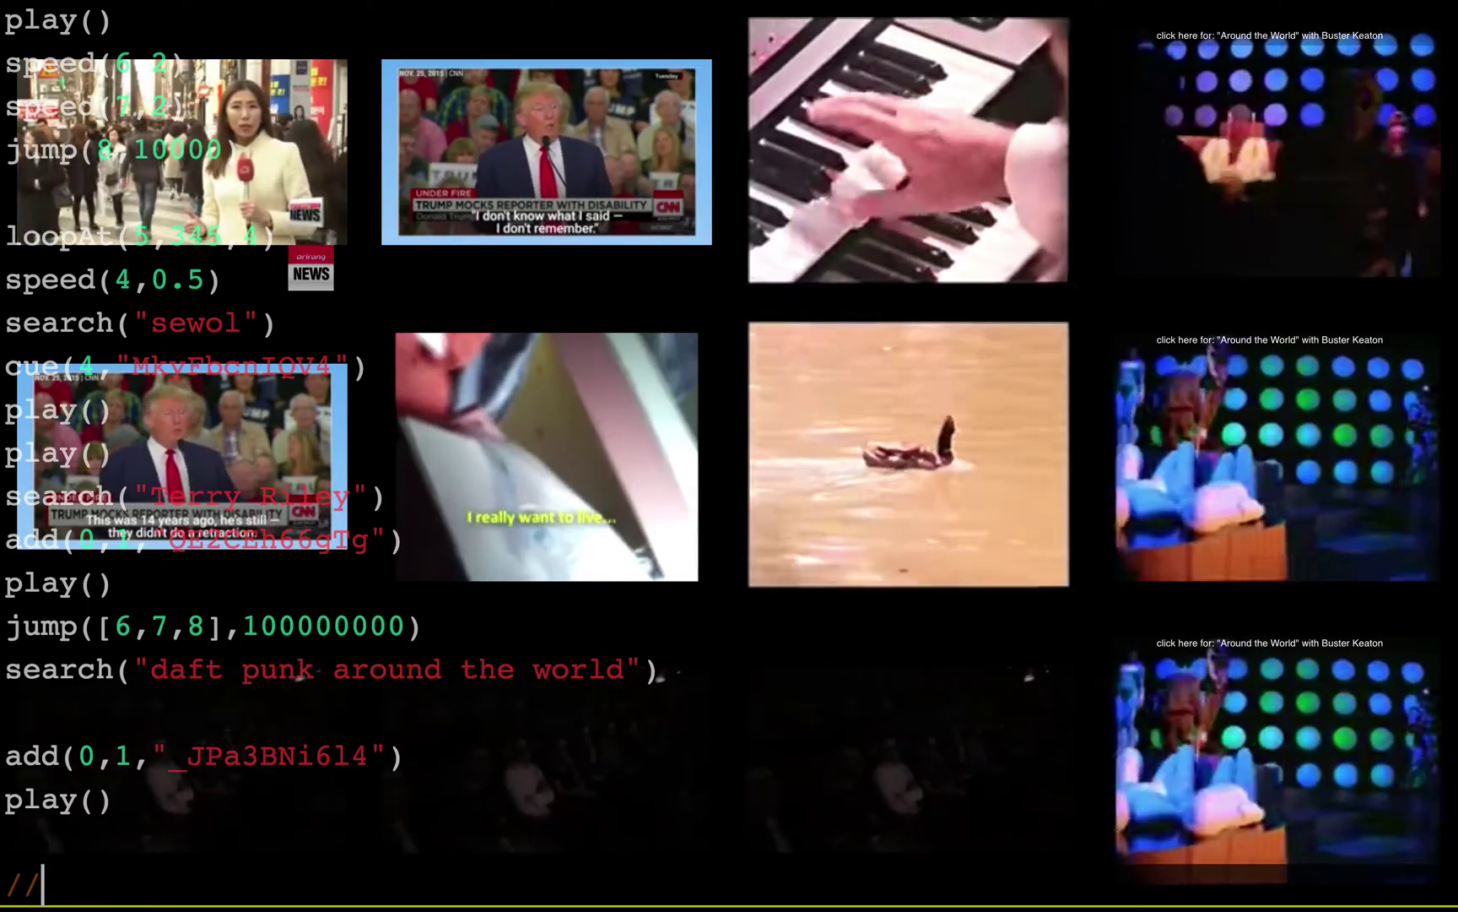
text( JB can you say something?)
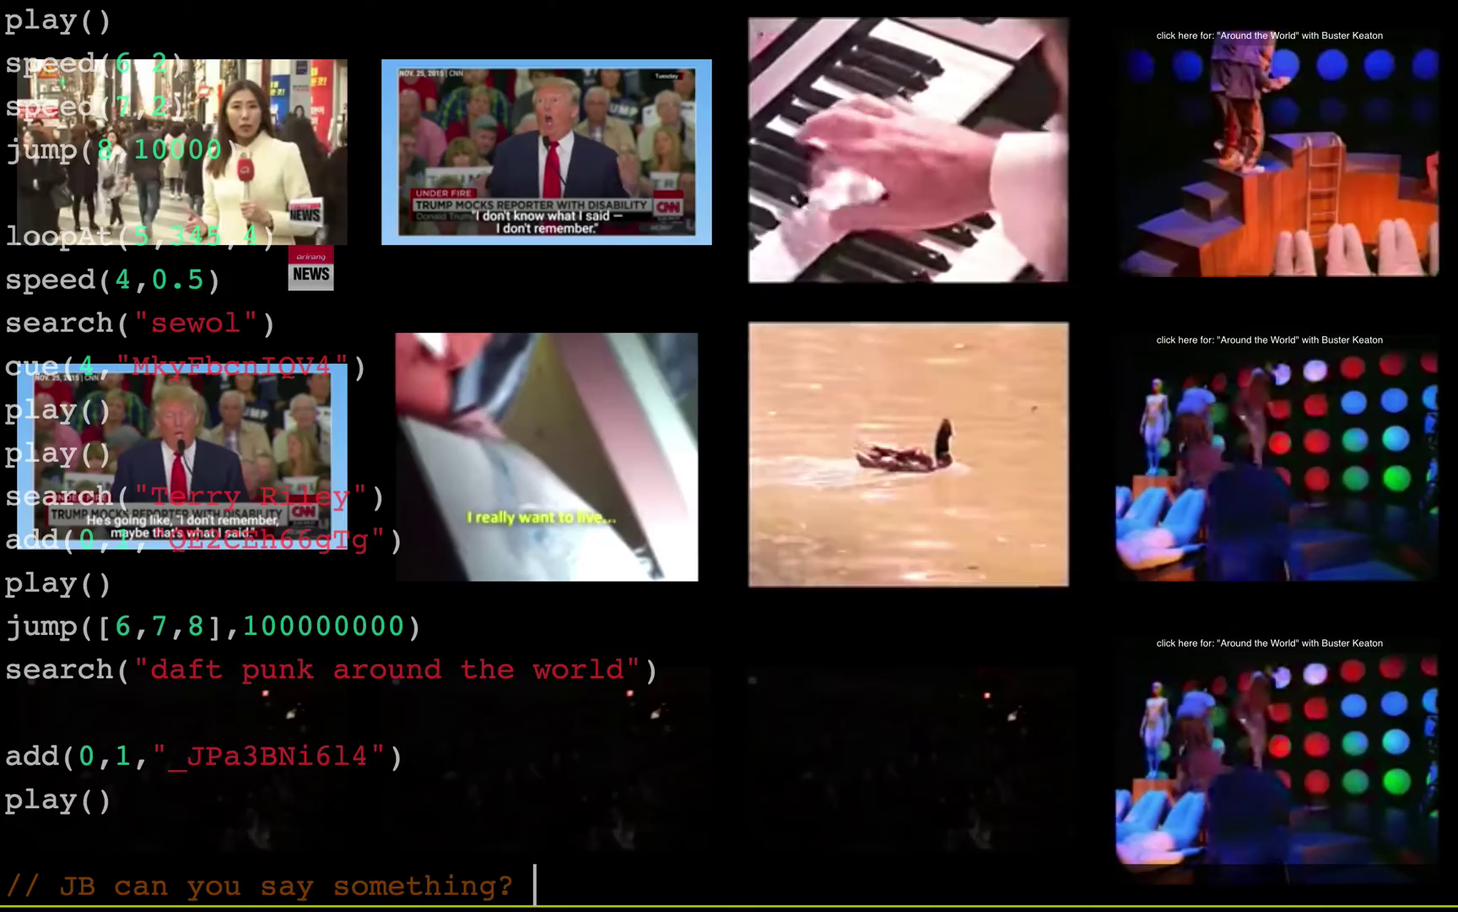
key(Return)
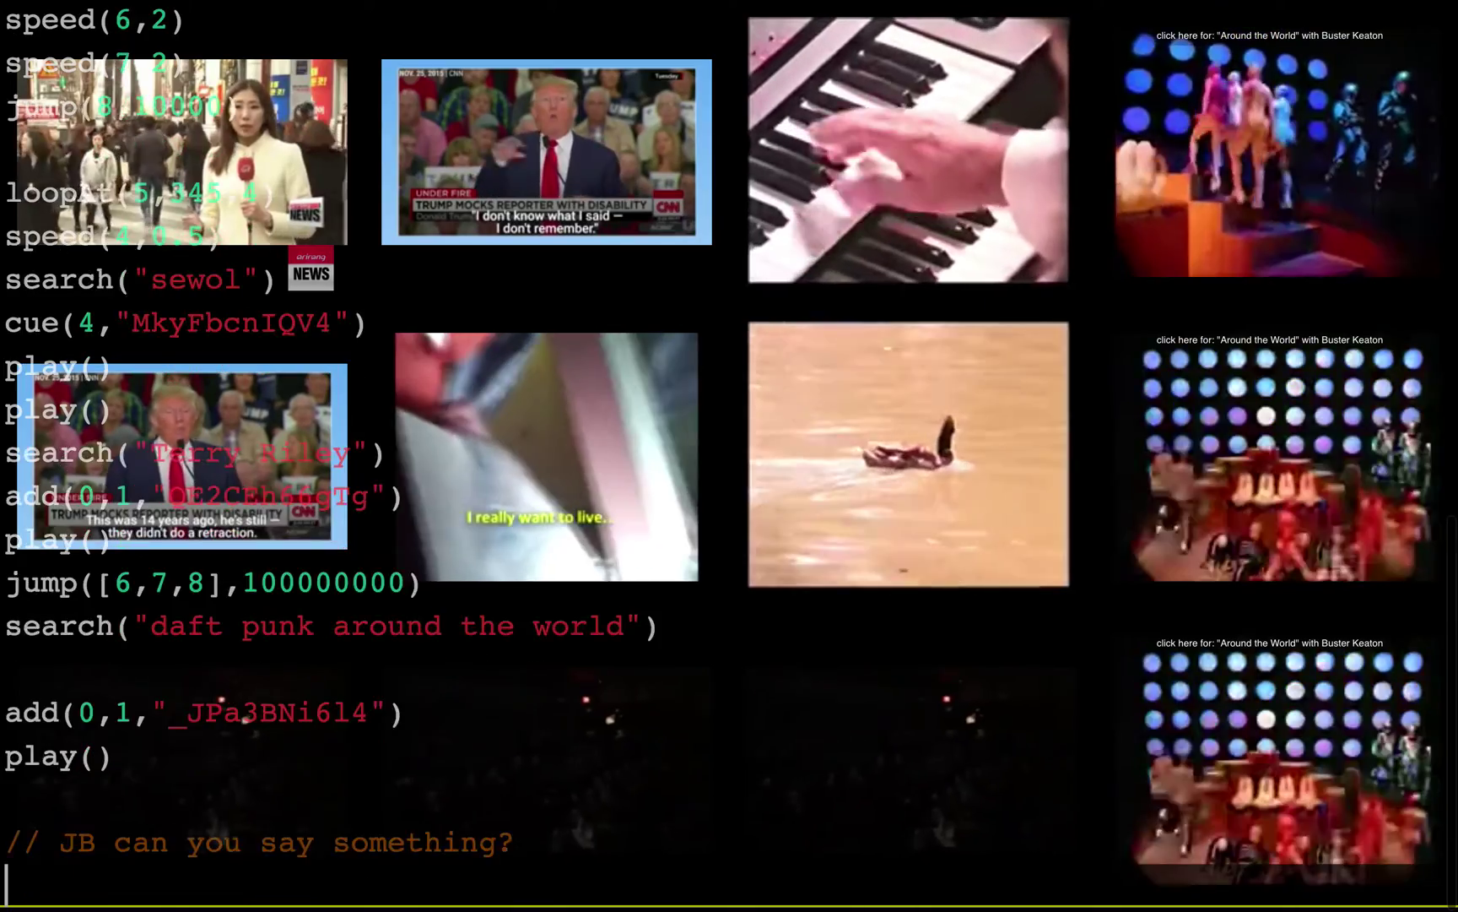
key(Return)
key(Return)
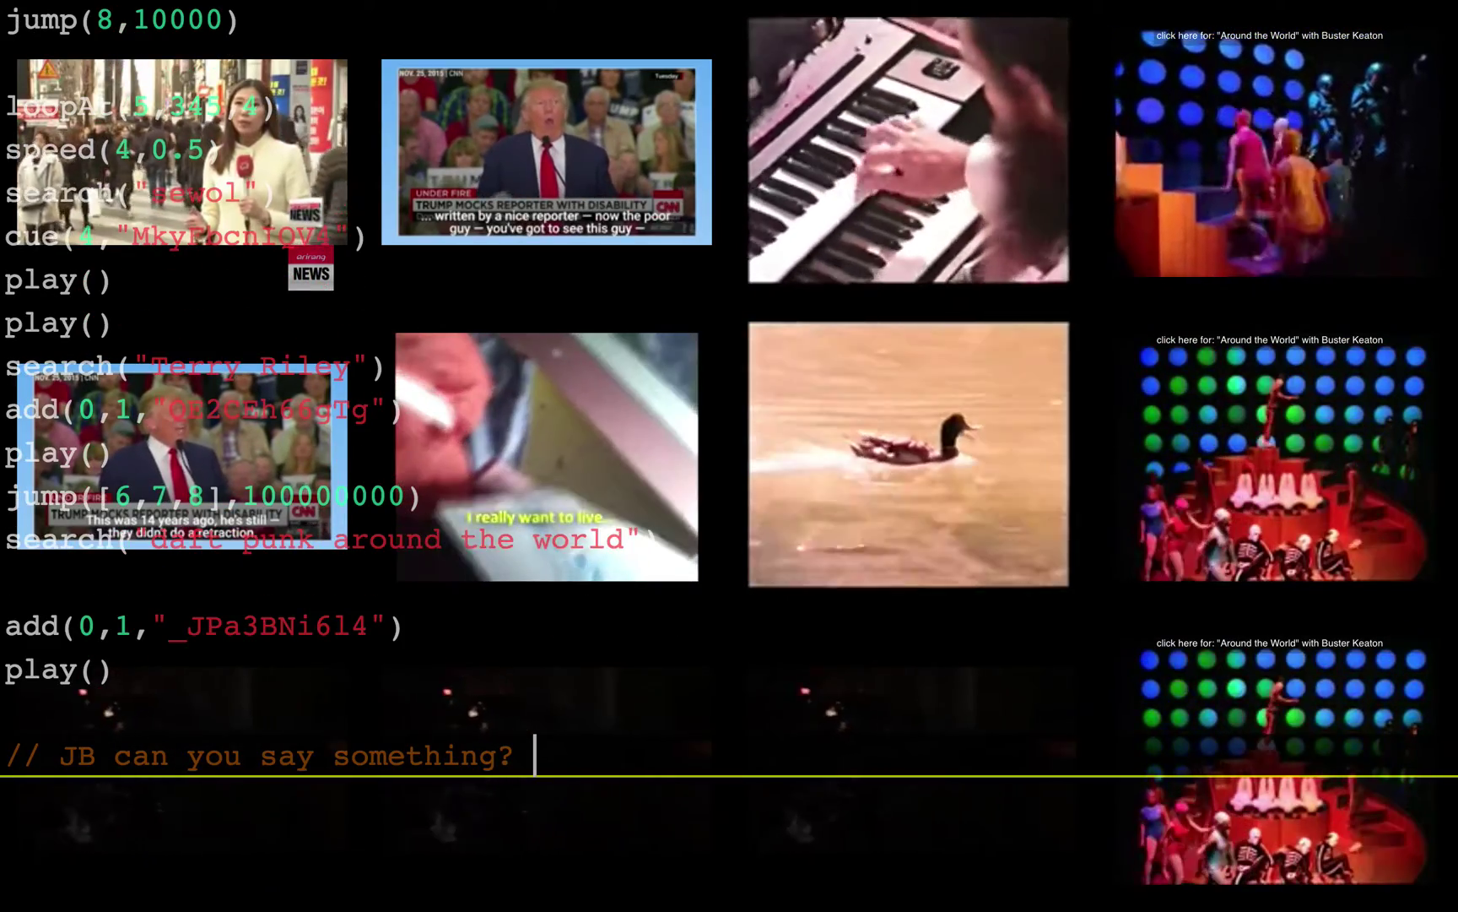
text(somethign)
key(BackSpace)
key(BackSpace)
text(ng )
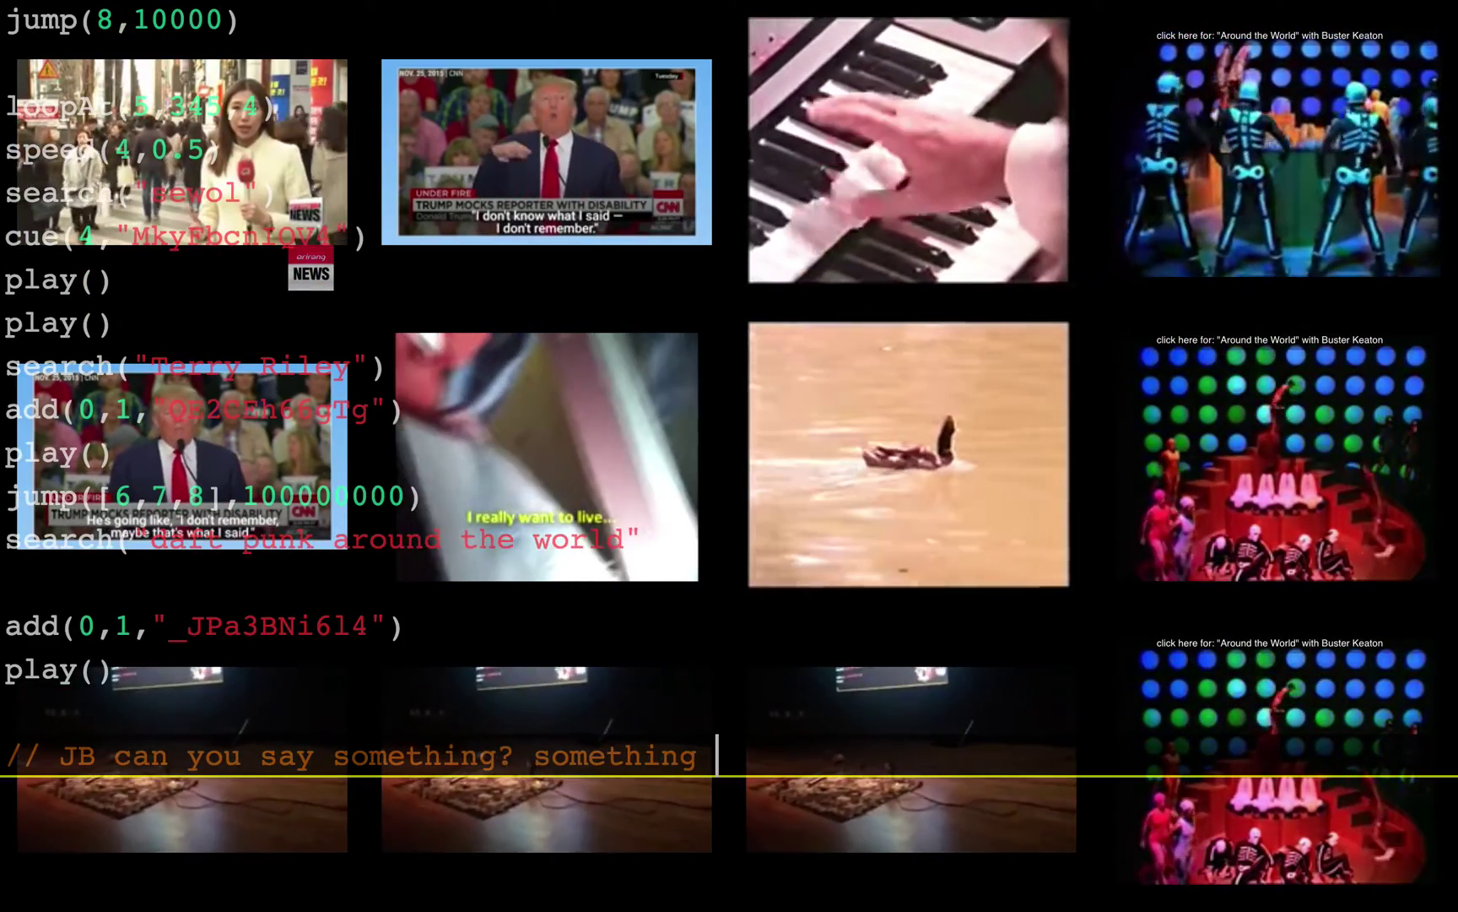
text(nice.)
key(Return)
key(Return)
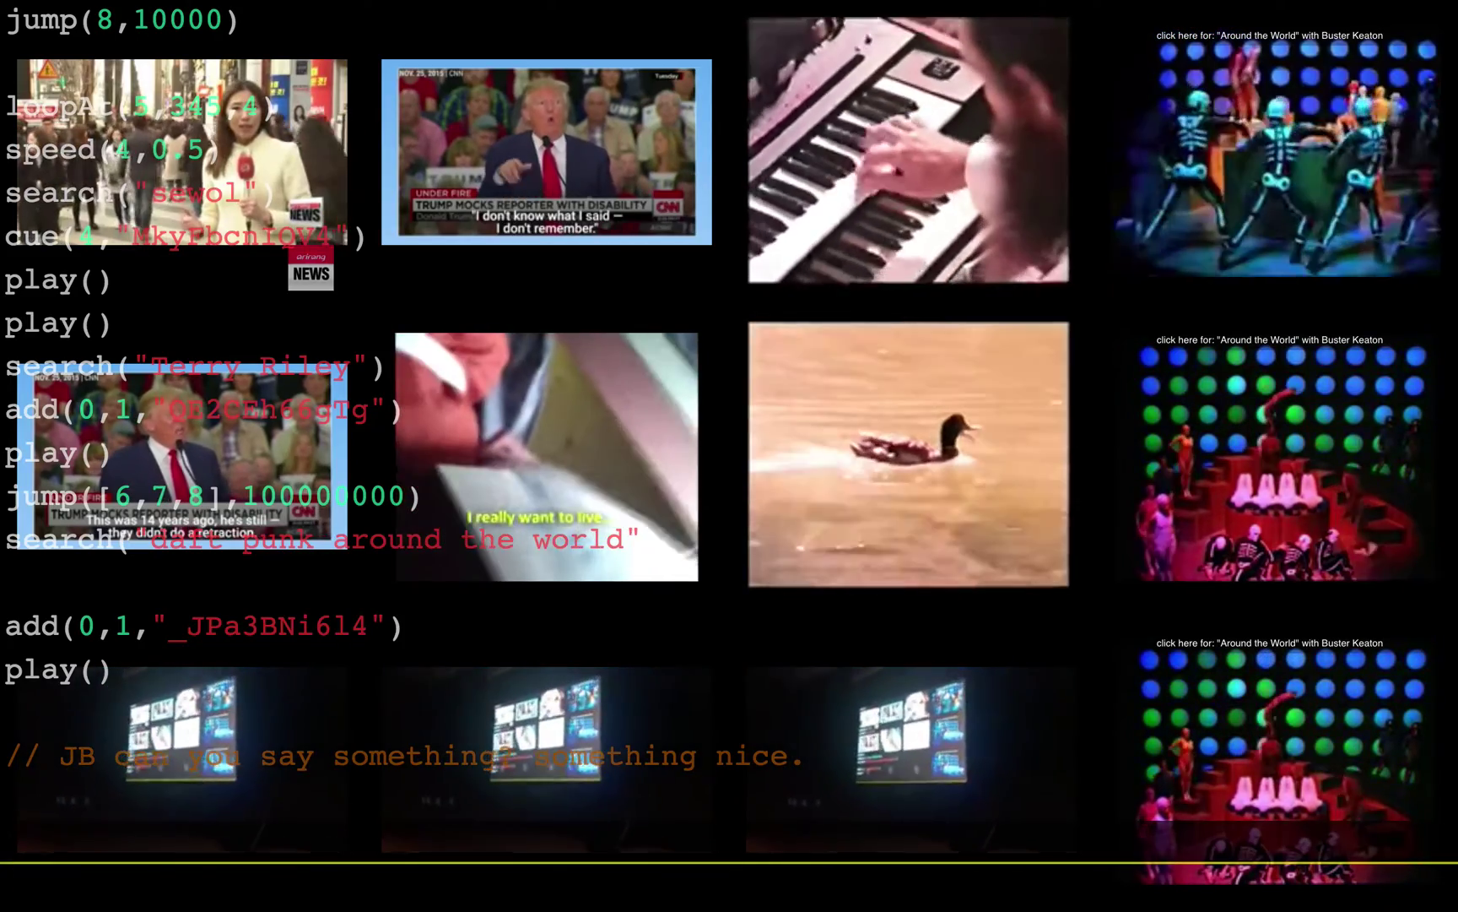
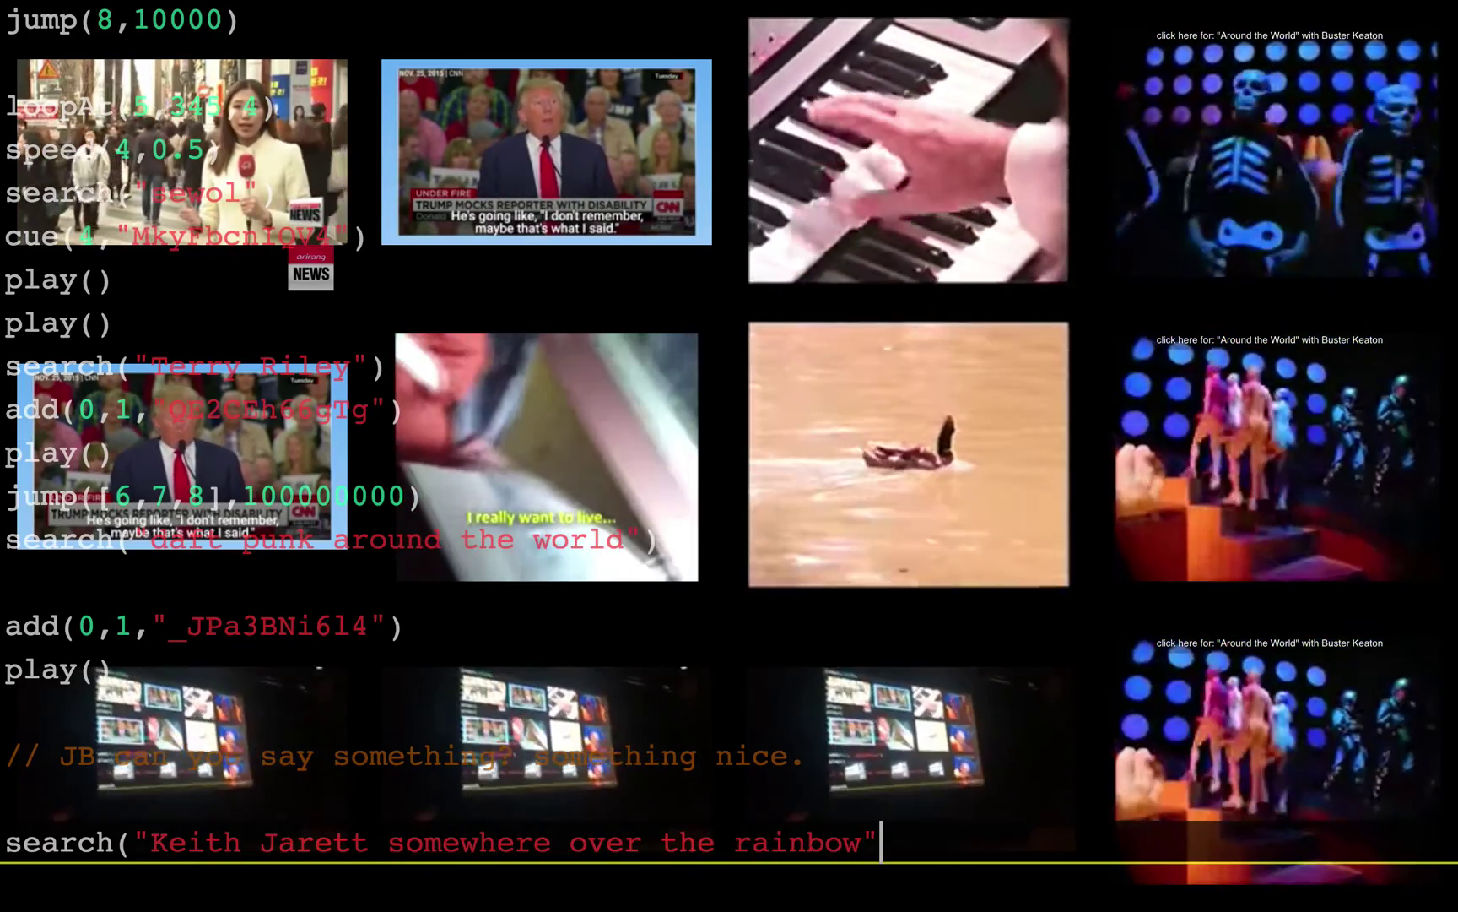
Run the Keith Jarrett search and add a speed(4,2) line above it
key(Return)
text(add(1,)
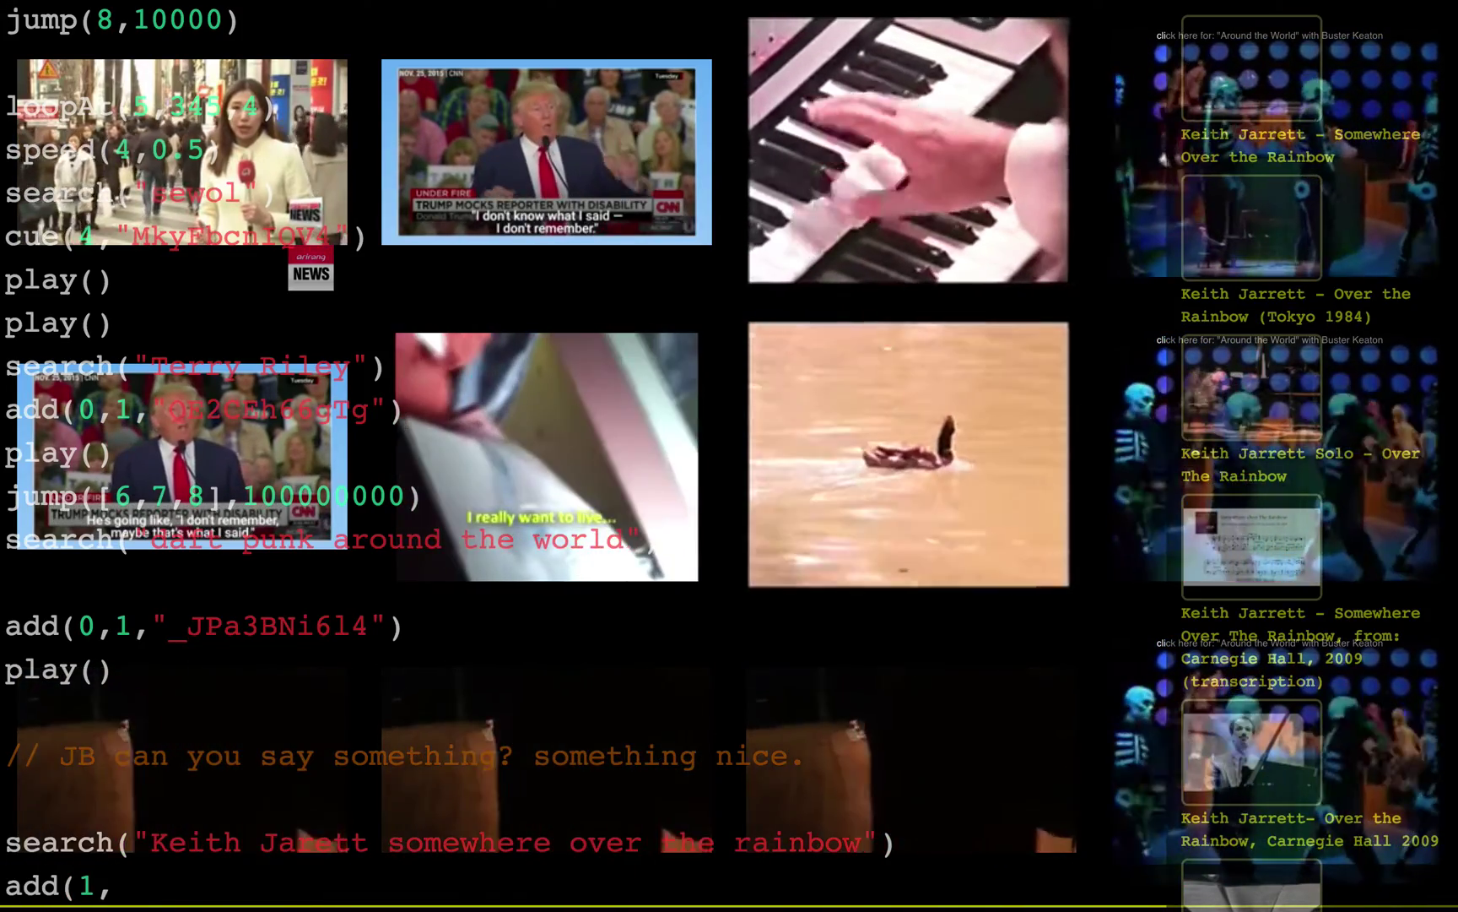
click(7, 798)
text((1,)
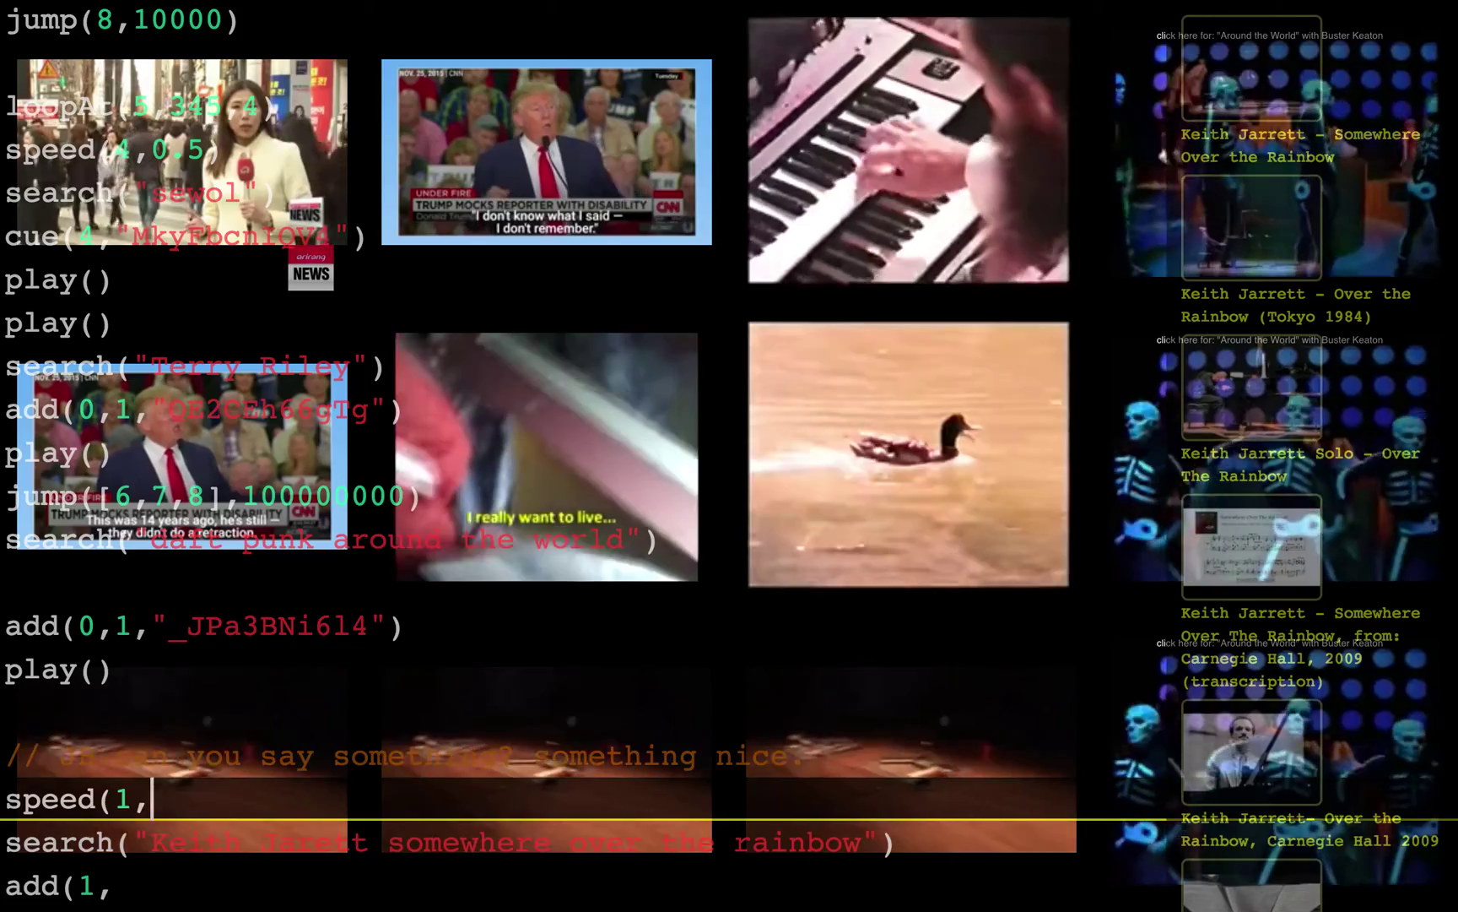
text(2))
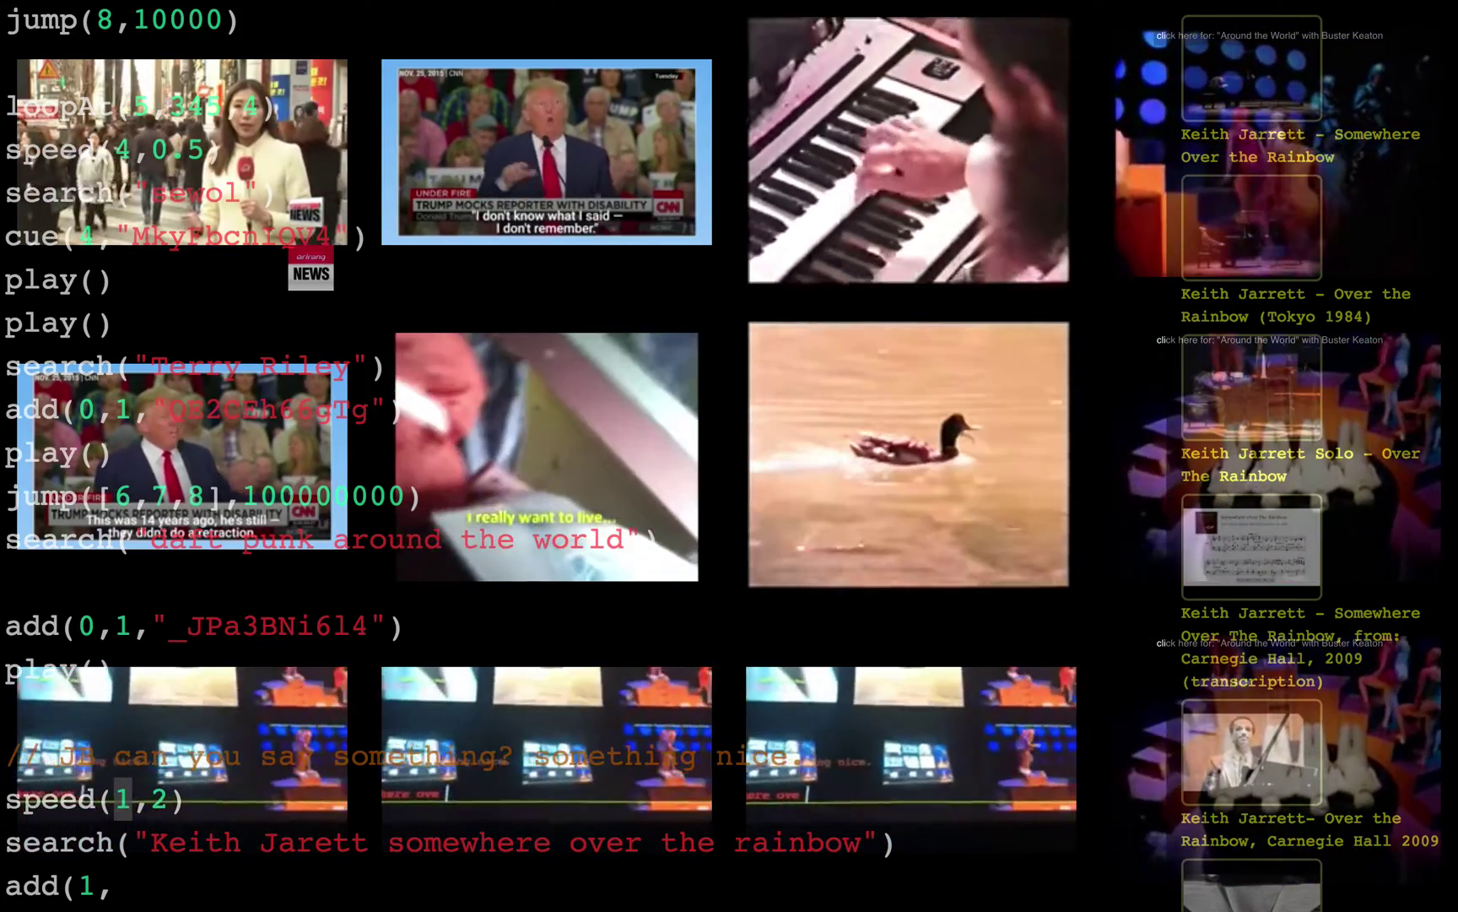
key(Left)
key(Left)
key(Left)
key(BackSpace)
text(4)
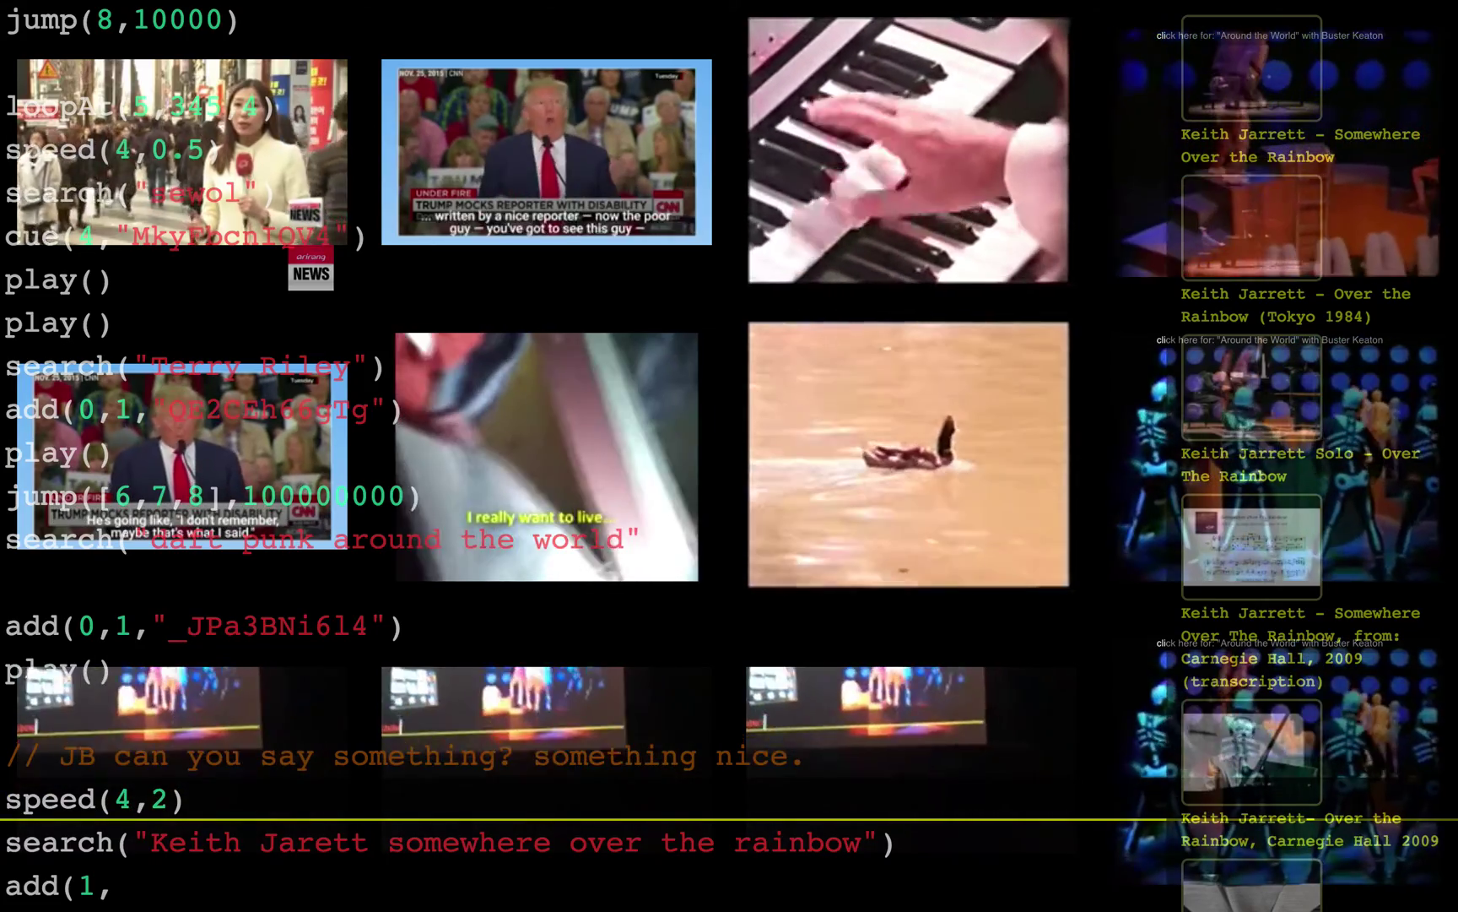
Complete add(1,0,...) with the chosen Keith Jarrett 'Somewhere Over the Rainbow' video id
click(24, 843)
key(Down)
key(End)
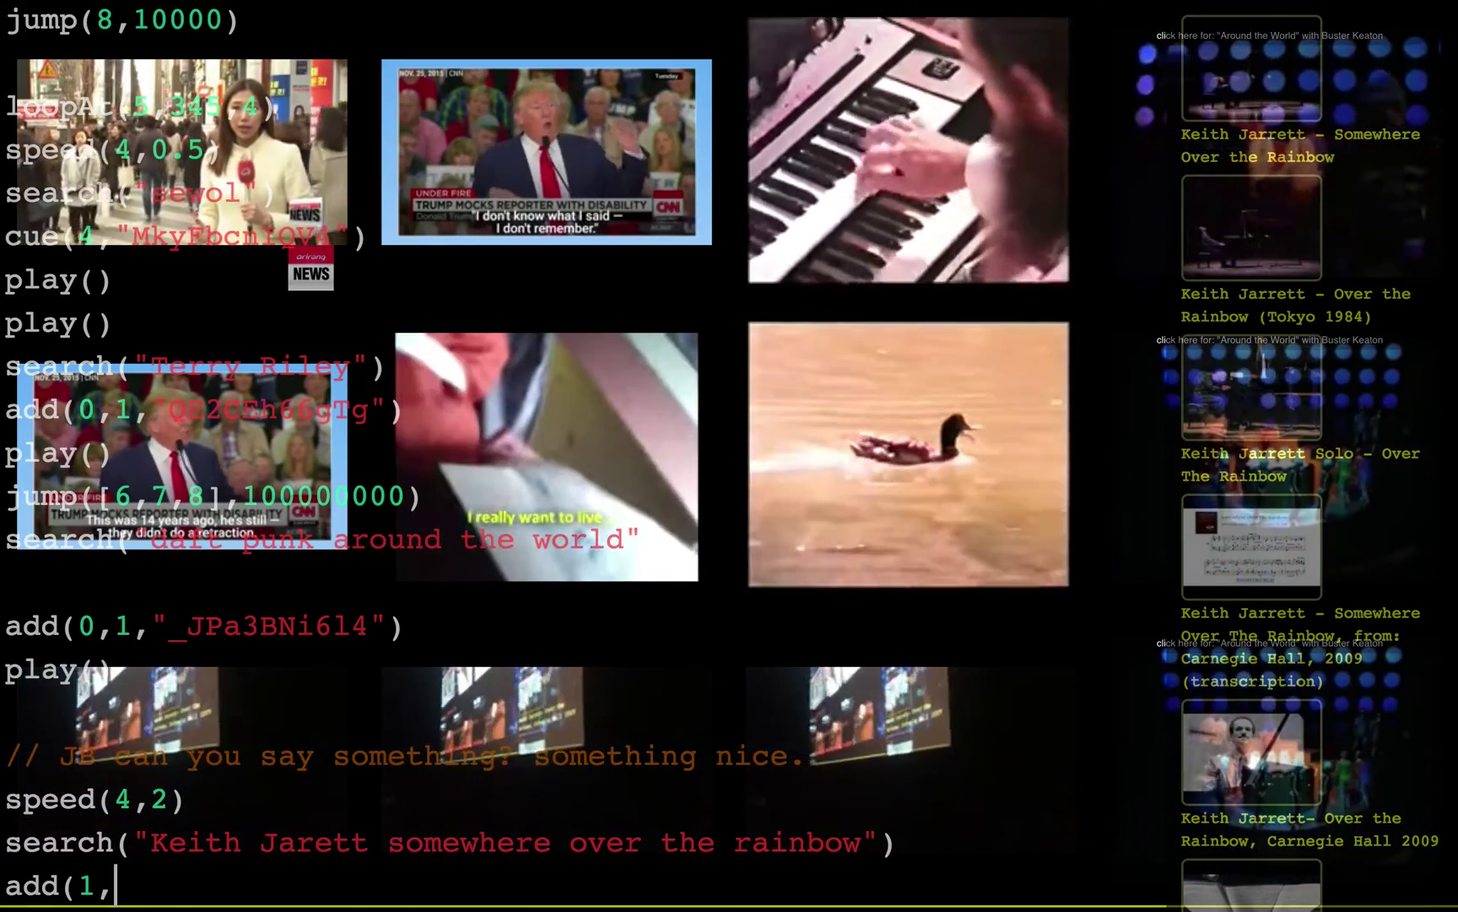
text(0,)
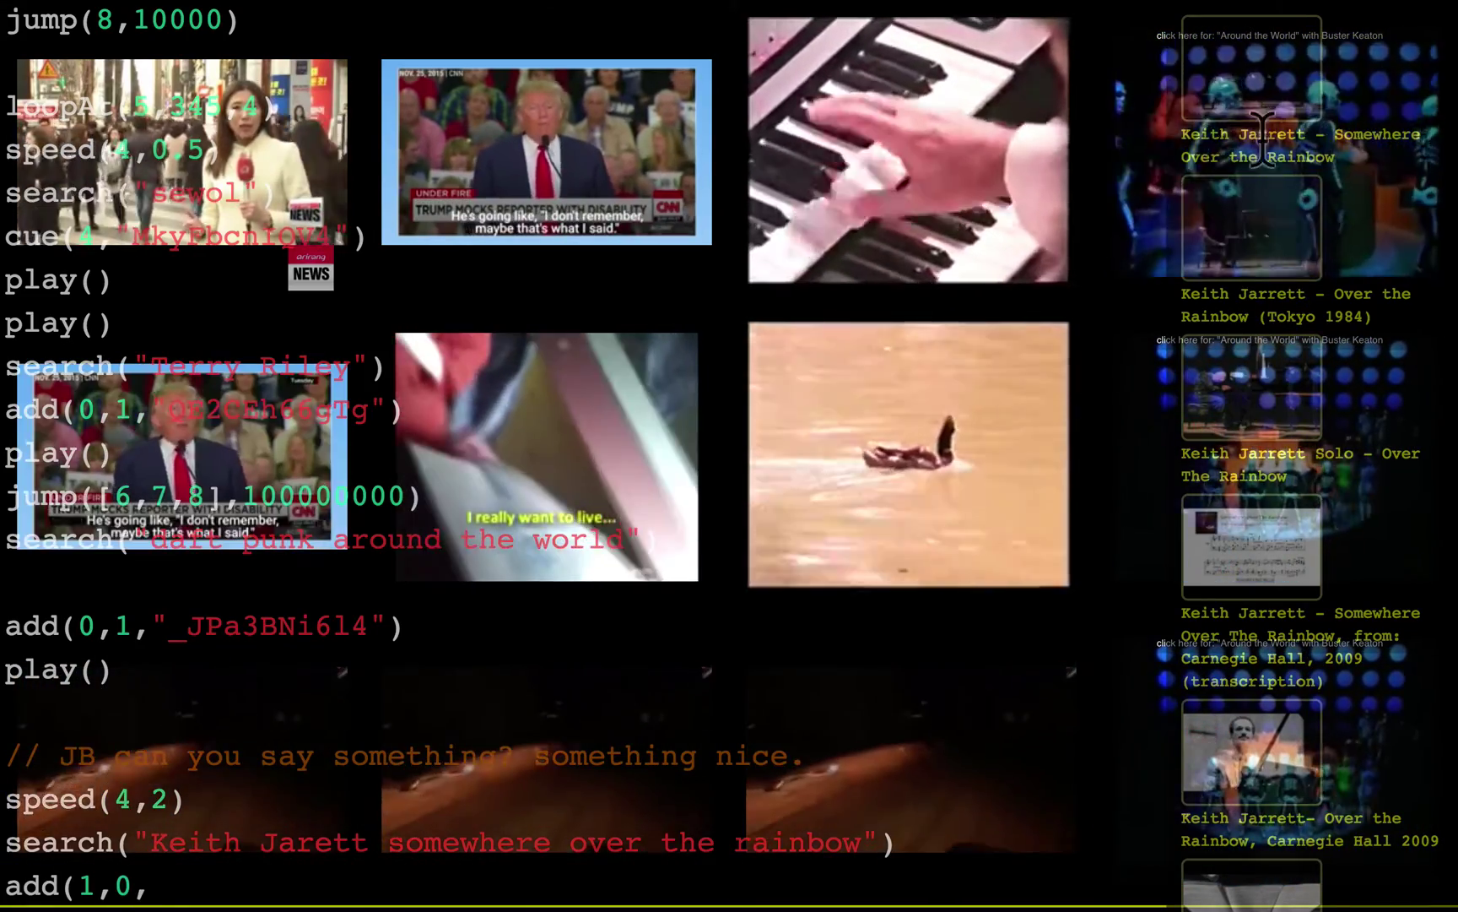
click(1259, 101)
text())
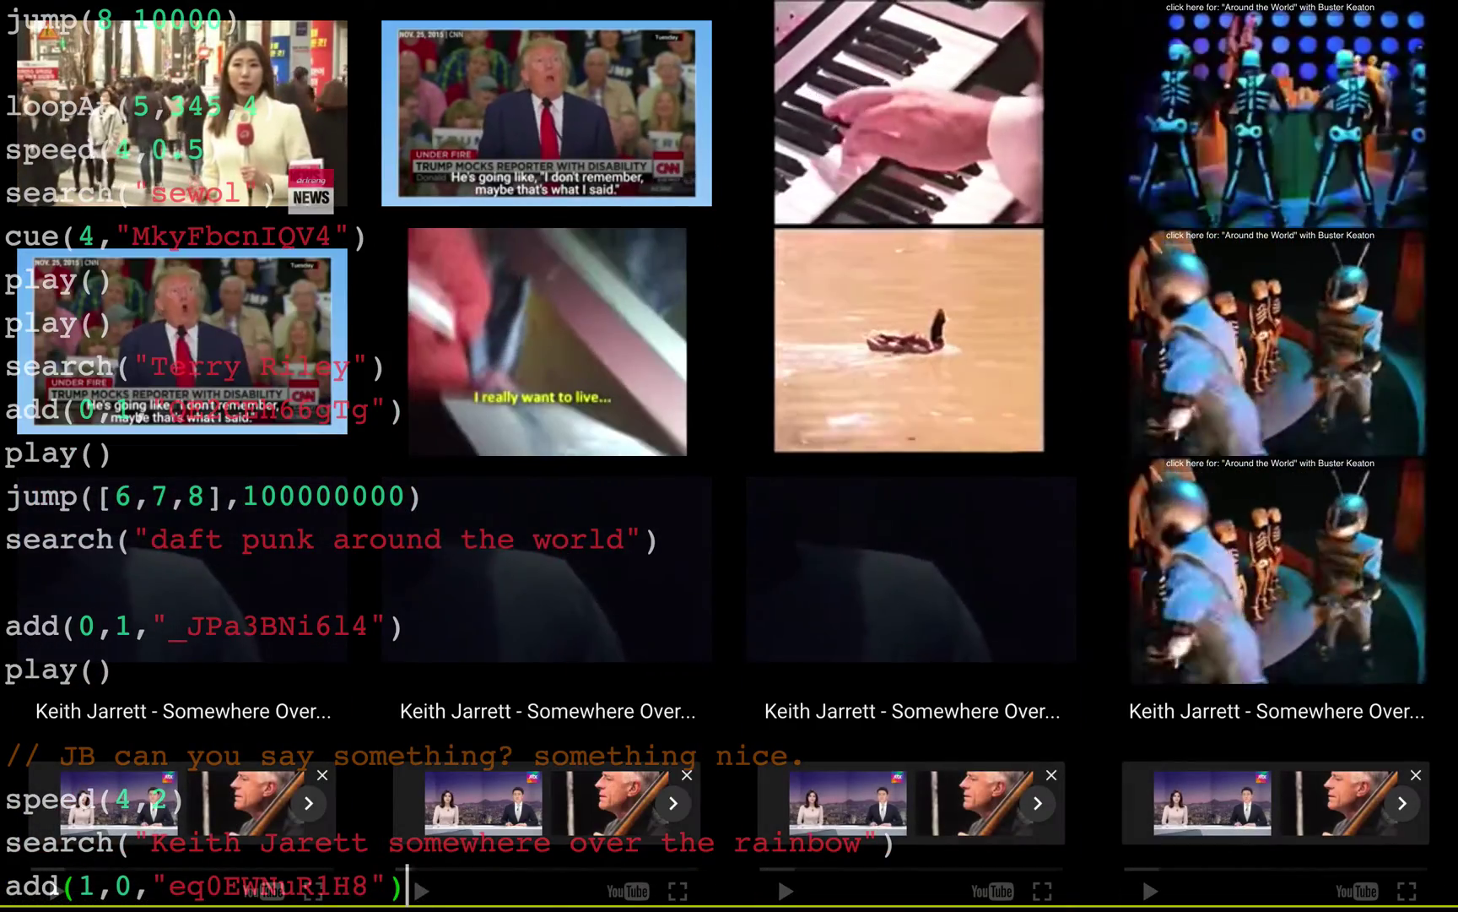
Run play() and seek the ">11" clips to 220 seconds
key(Return)
text(play)
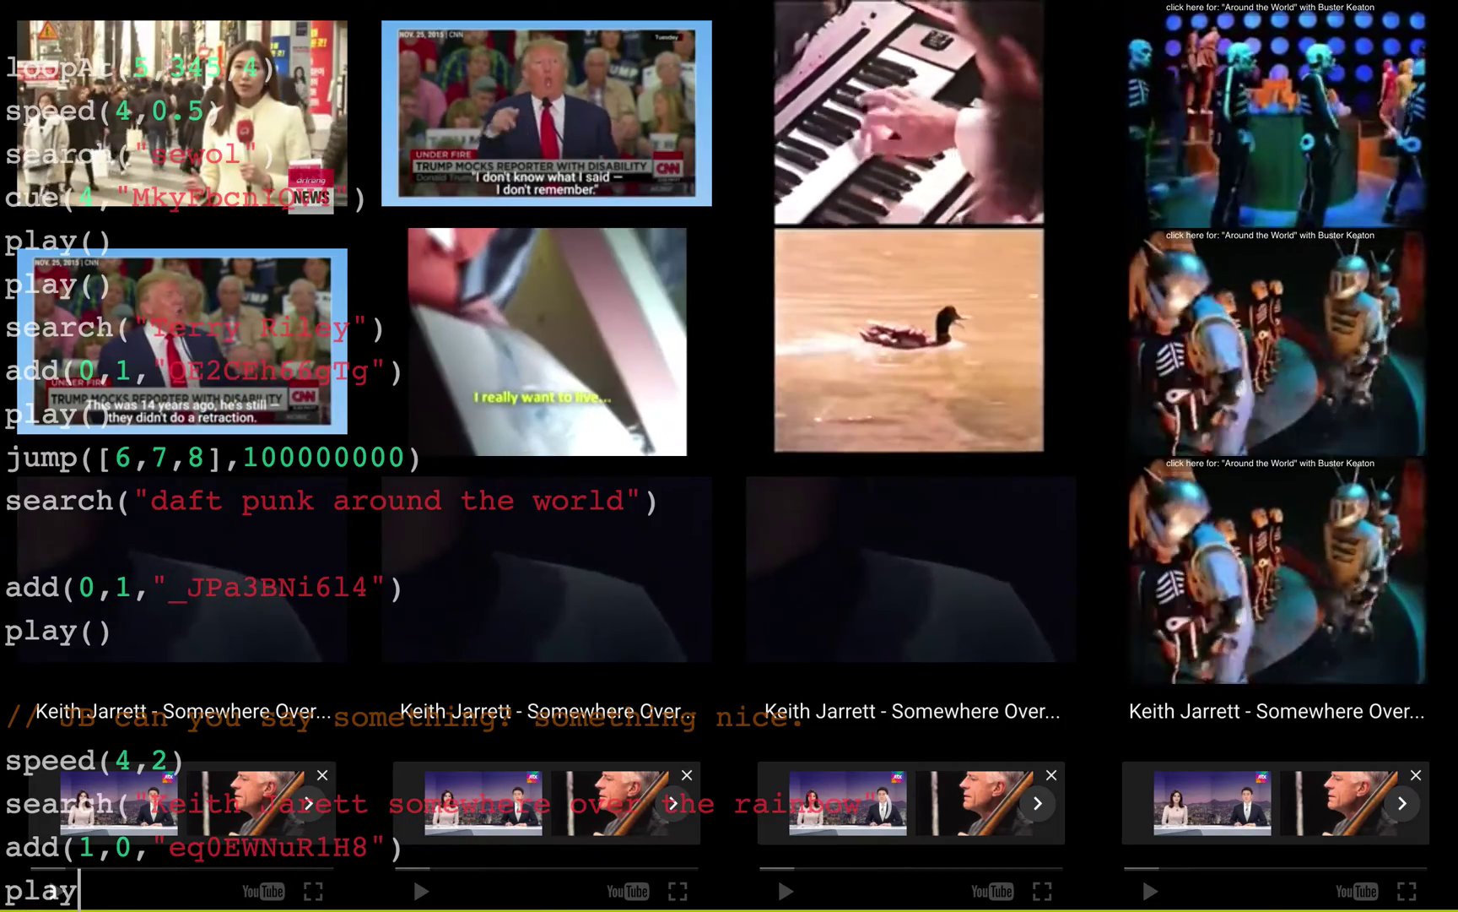
text(())
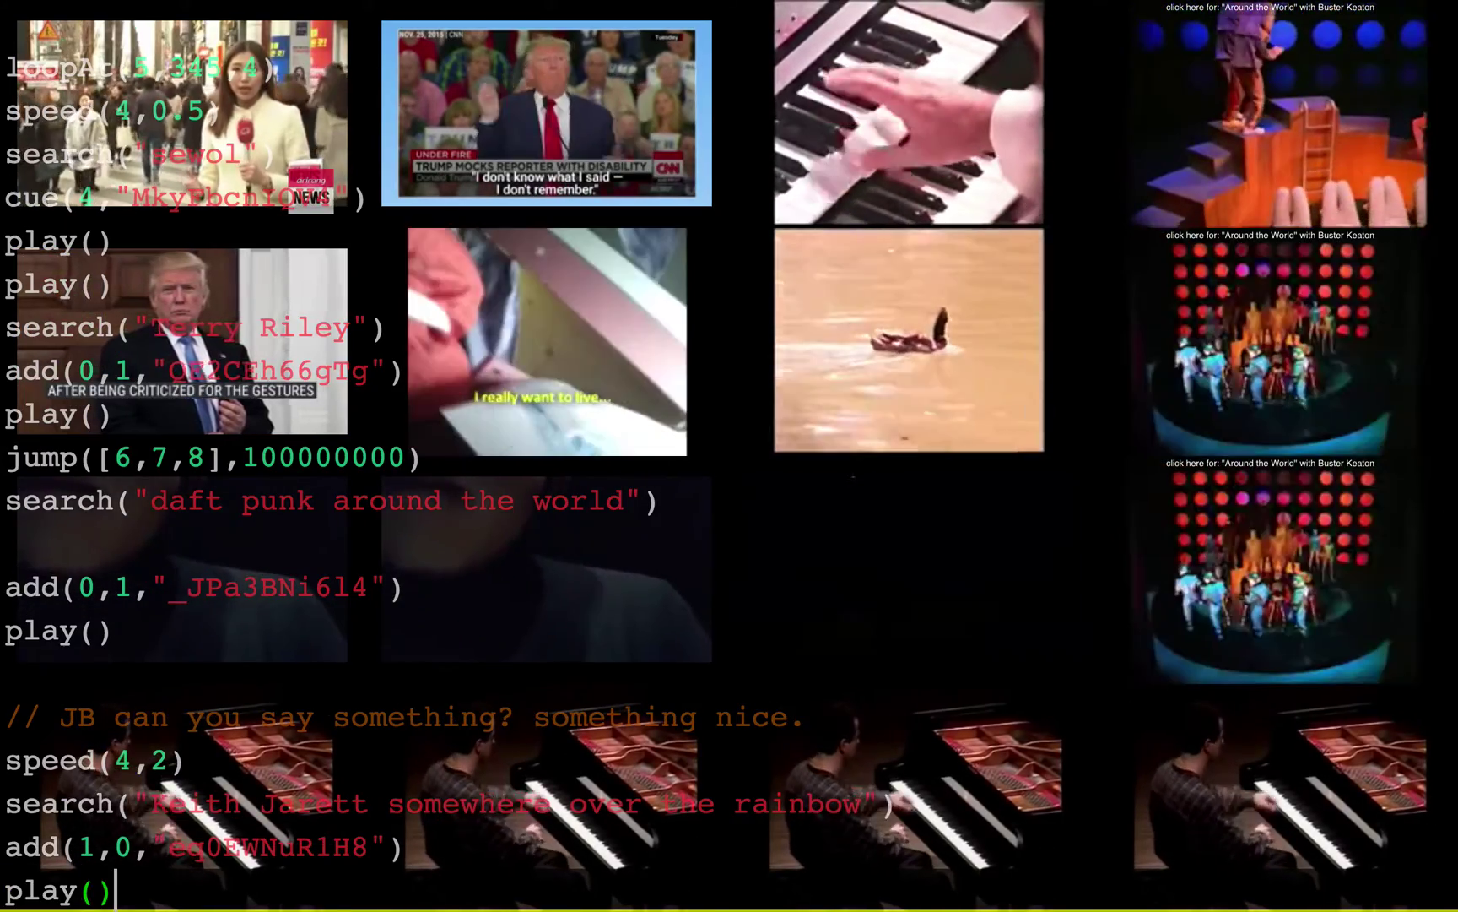
key(Return)
text(see)
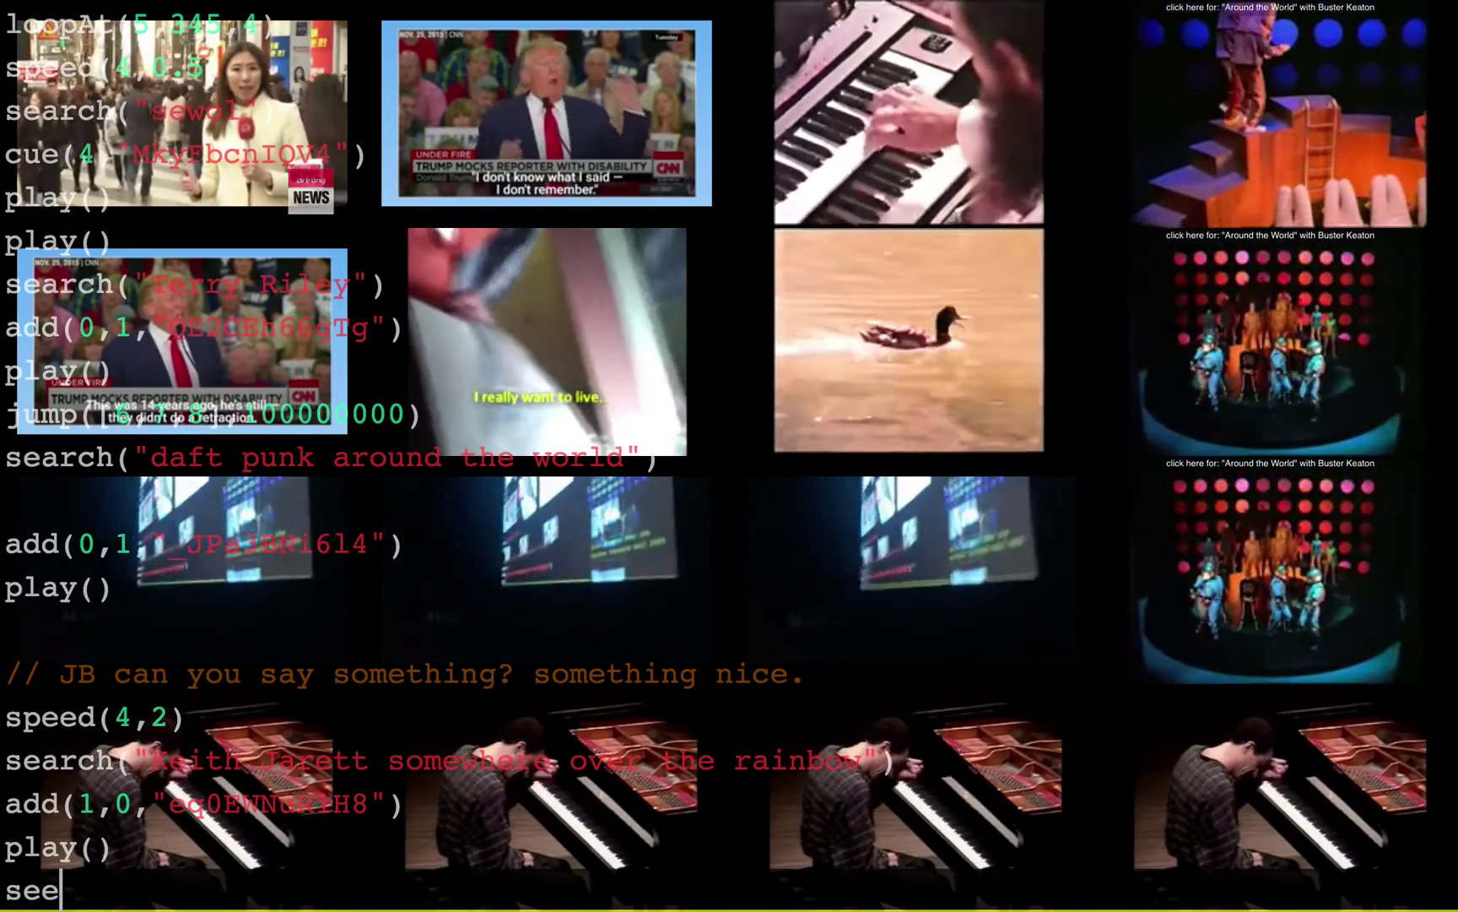
text(k(">11)
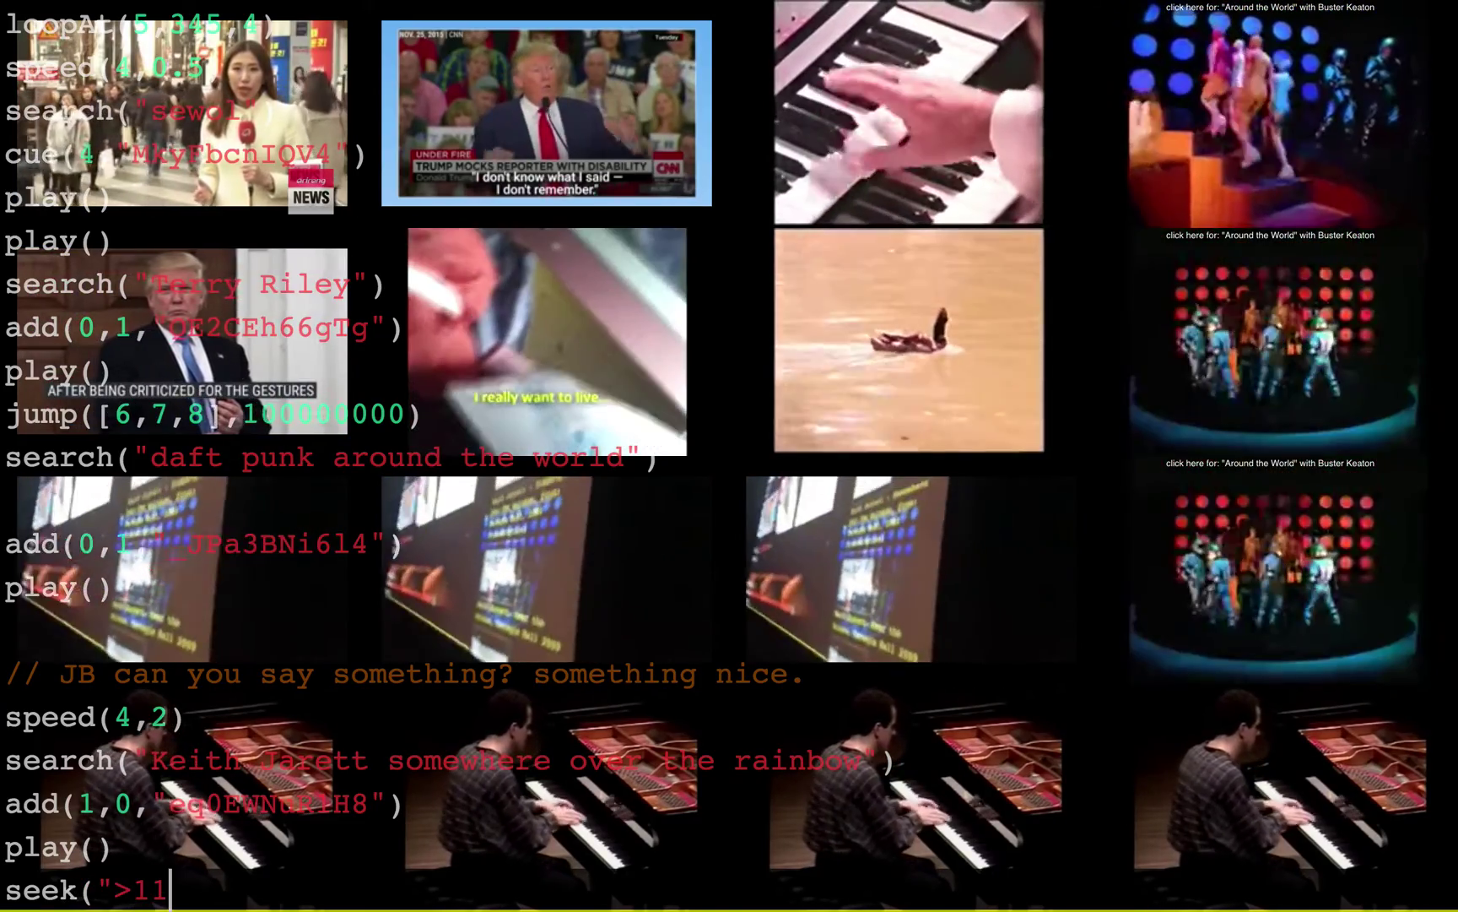
text(",30)
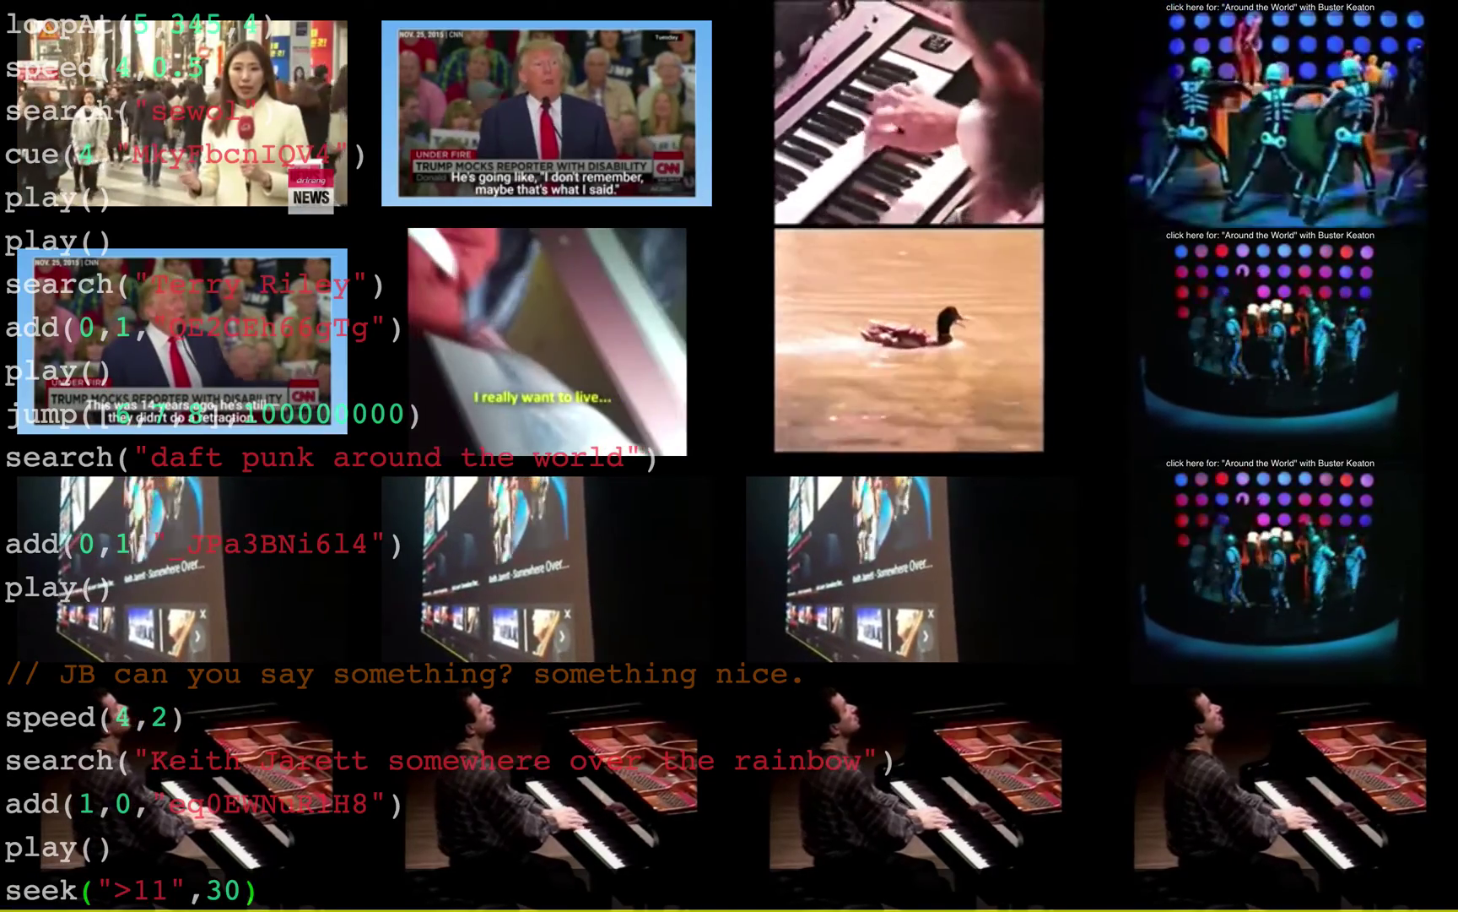
key(Left)
key(BackSpace)
text(2)
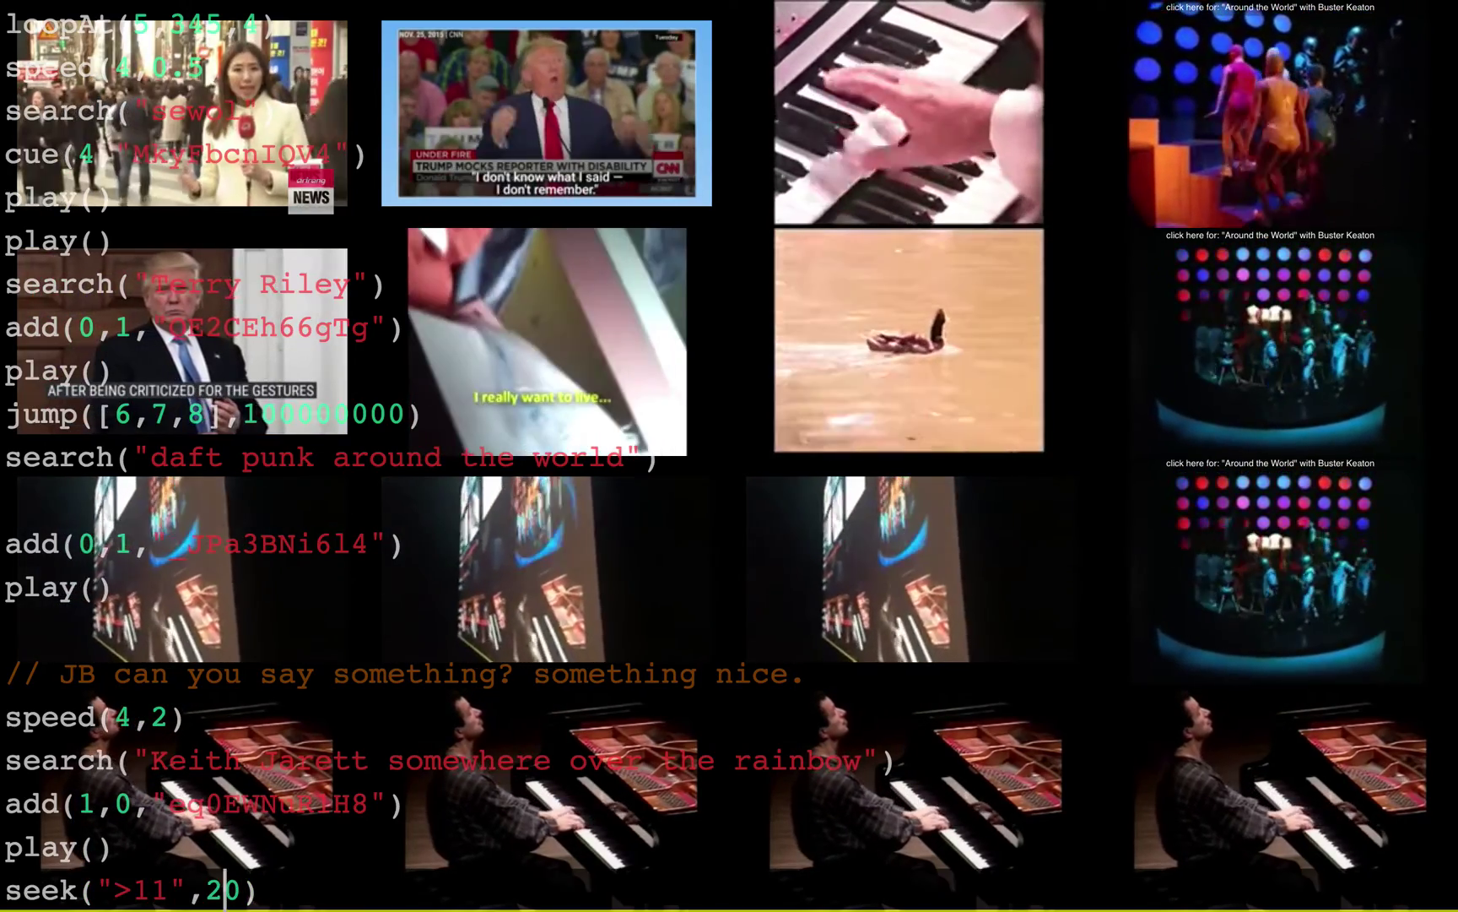
key(BackSpace)
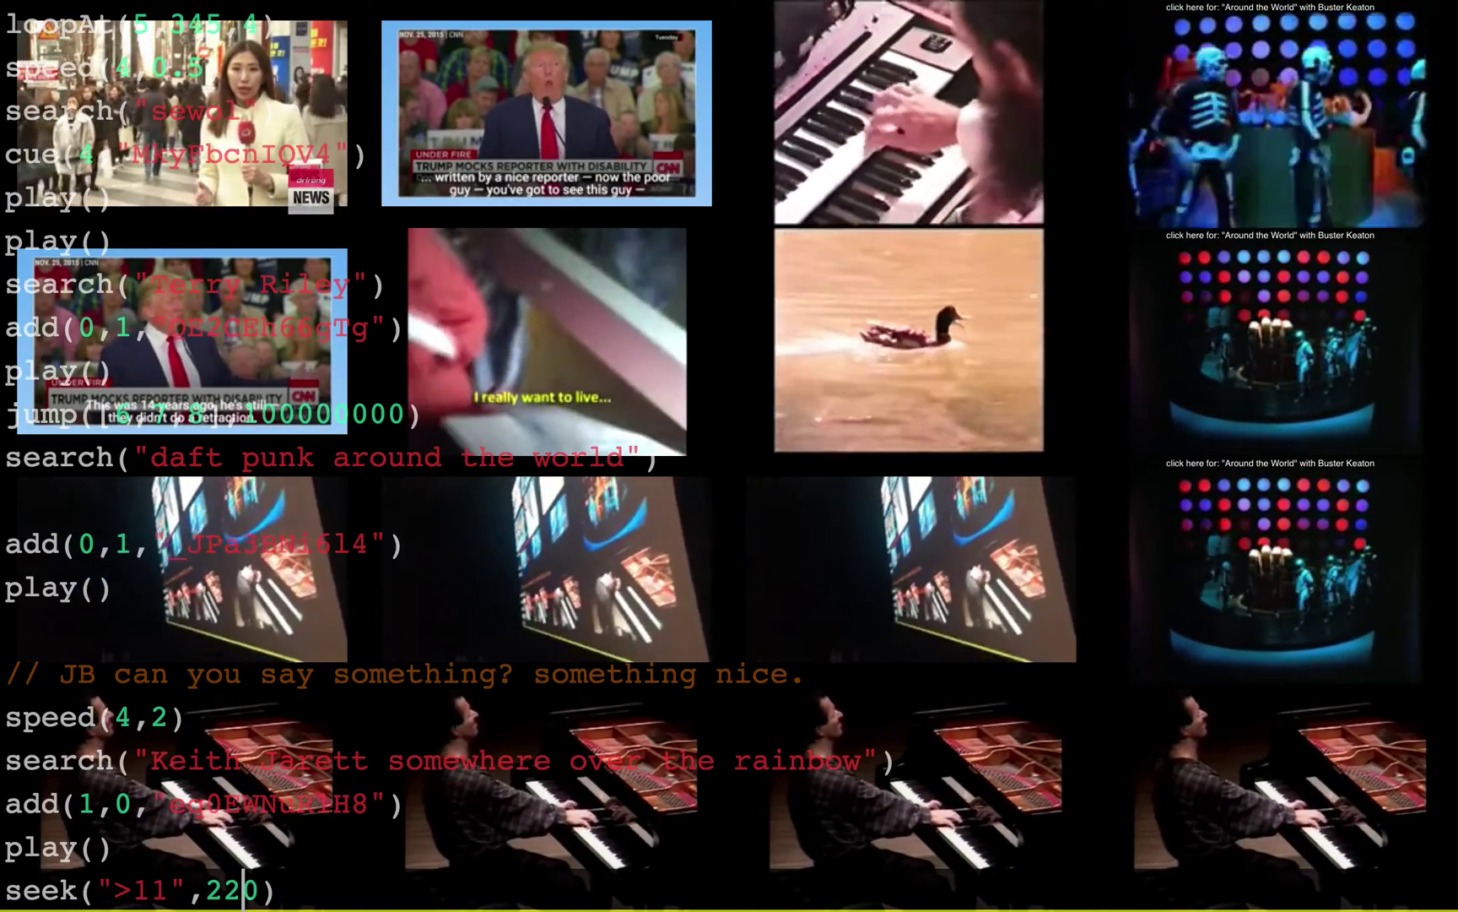
Duplicate the seek line as phase(">11",0.5) and open a new bottom line
key(shift+Return)
text(seek(">11",220))
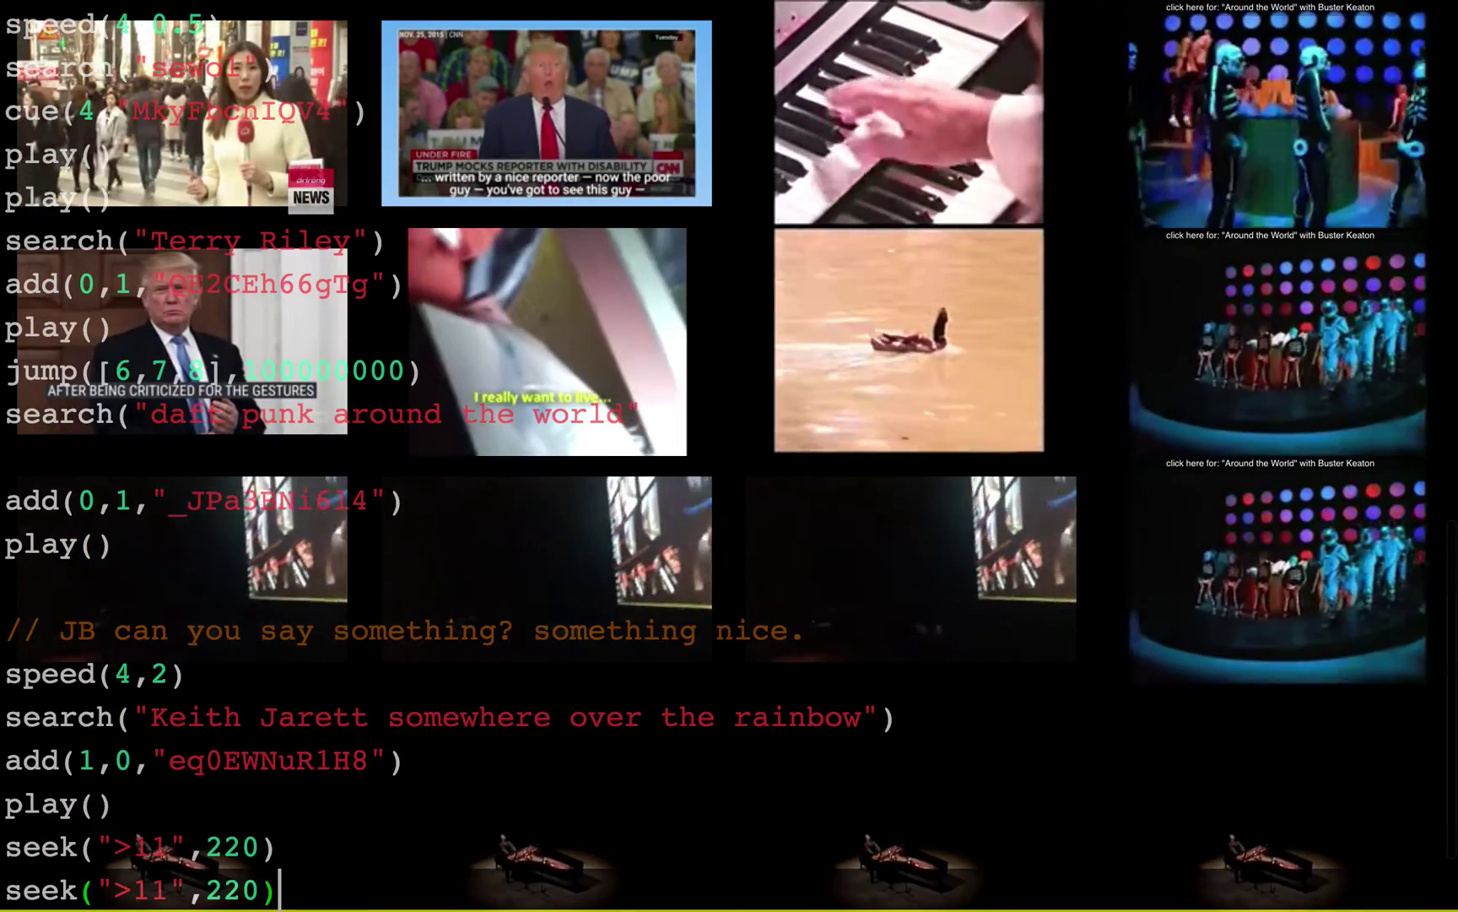
click(170, 890)
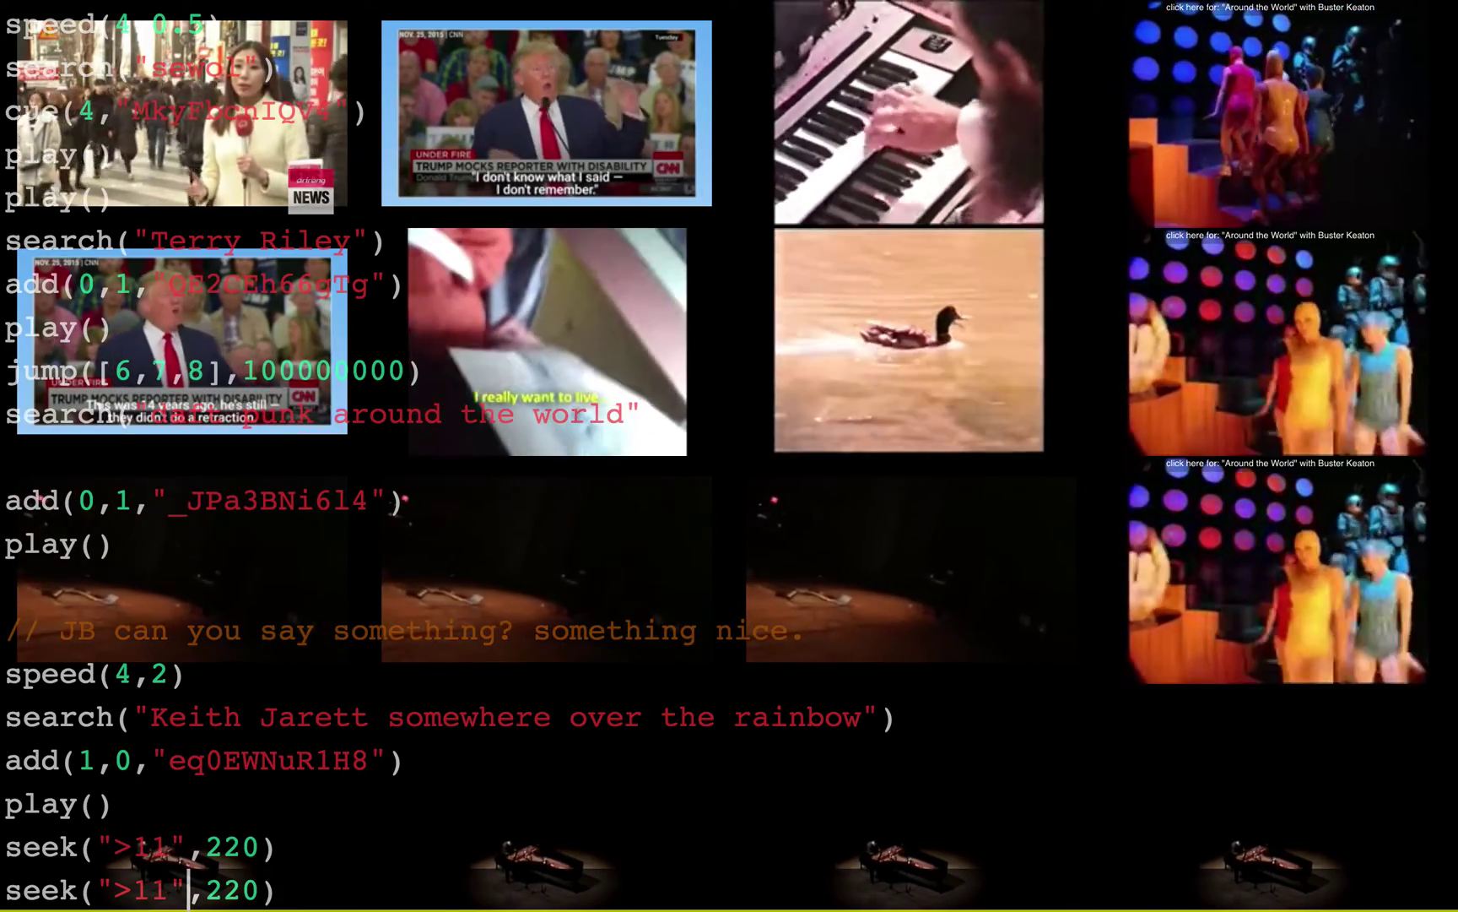
click(225, 890)
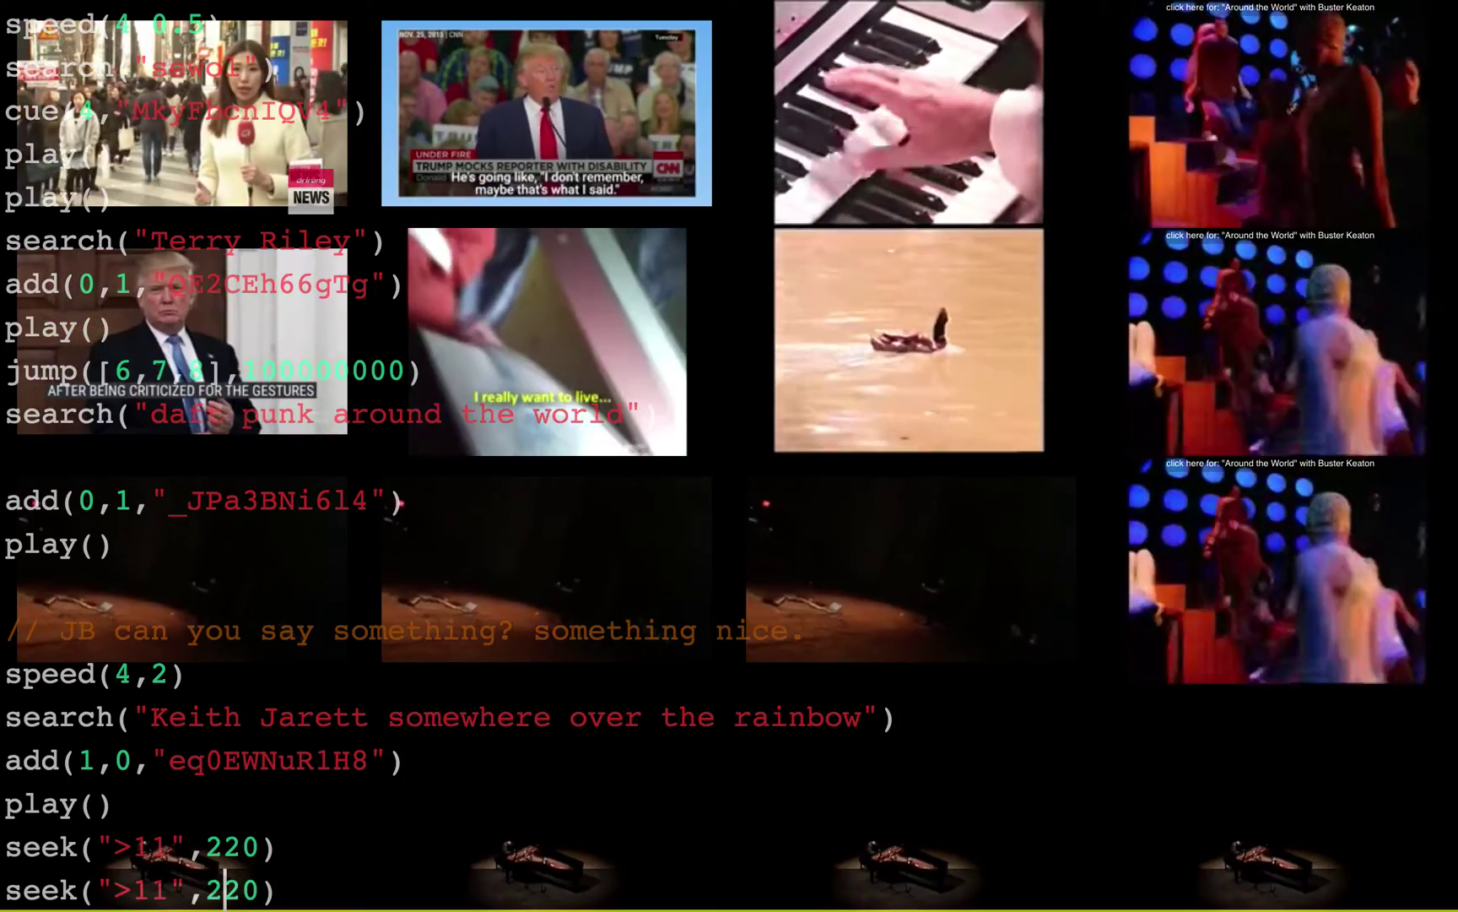
key(Delete)
key(Delete)
key(Delete)
text(phase)
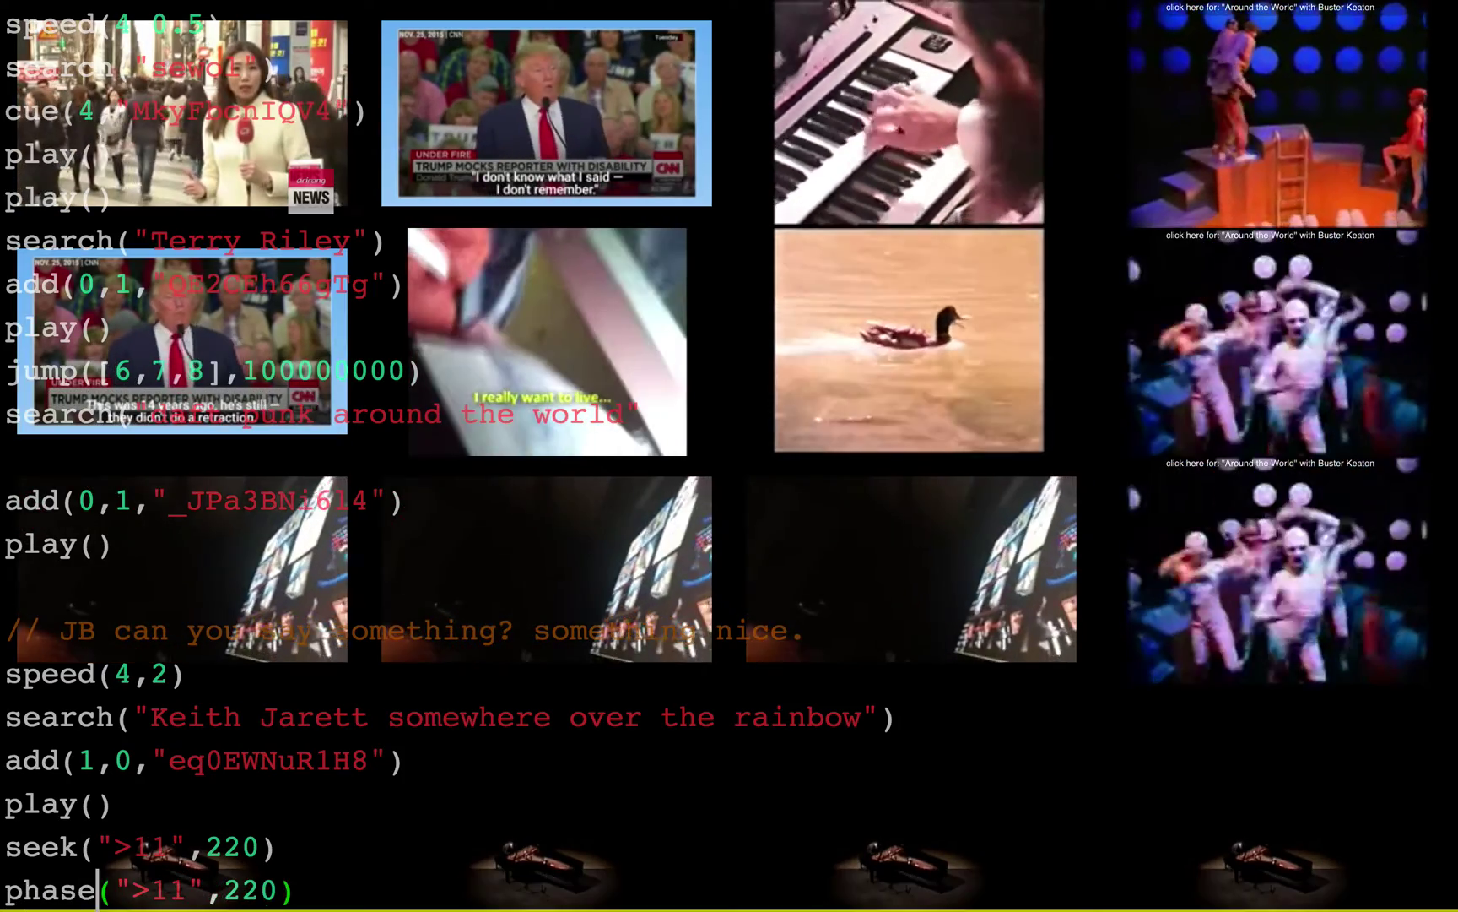
click(278, 889)
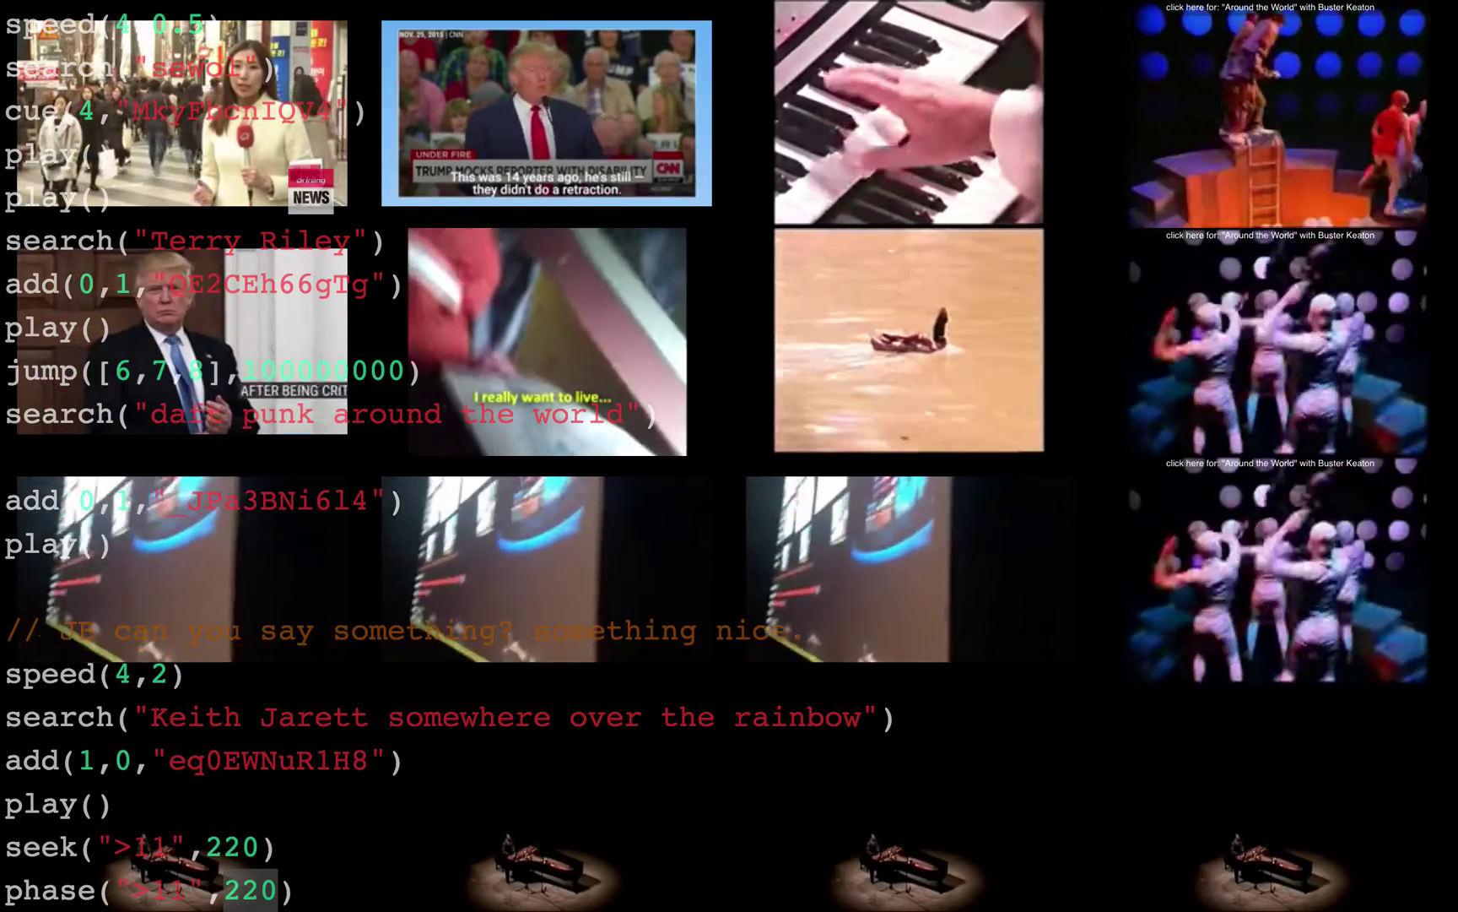
key(BackSpace)
key(BackSpace)
key(BackSpace)
text(0.5)
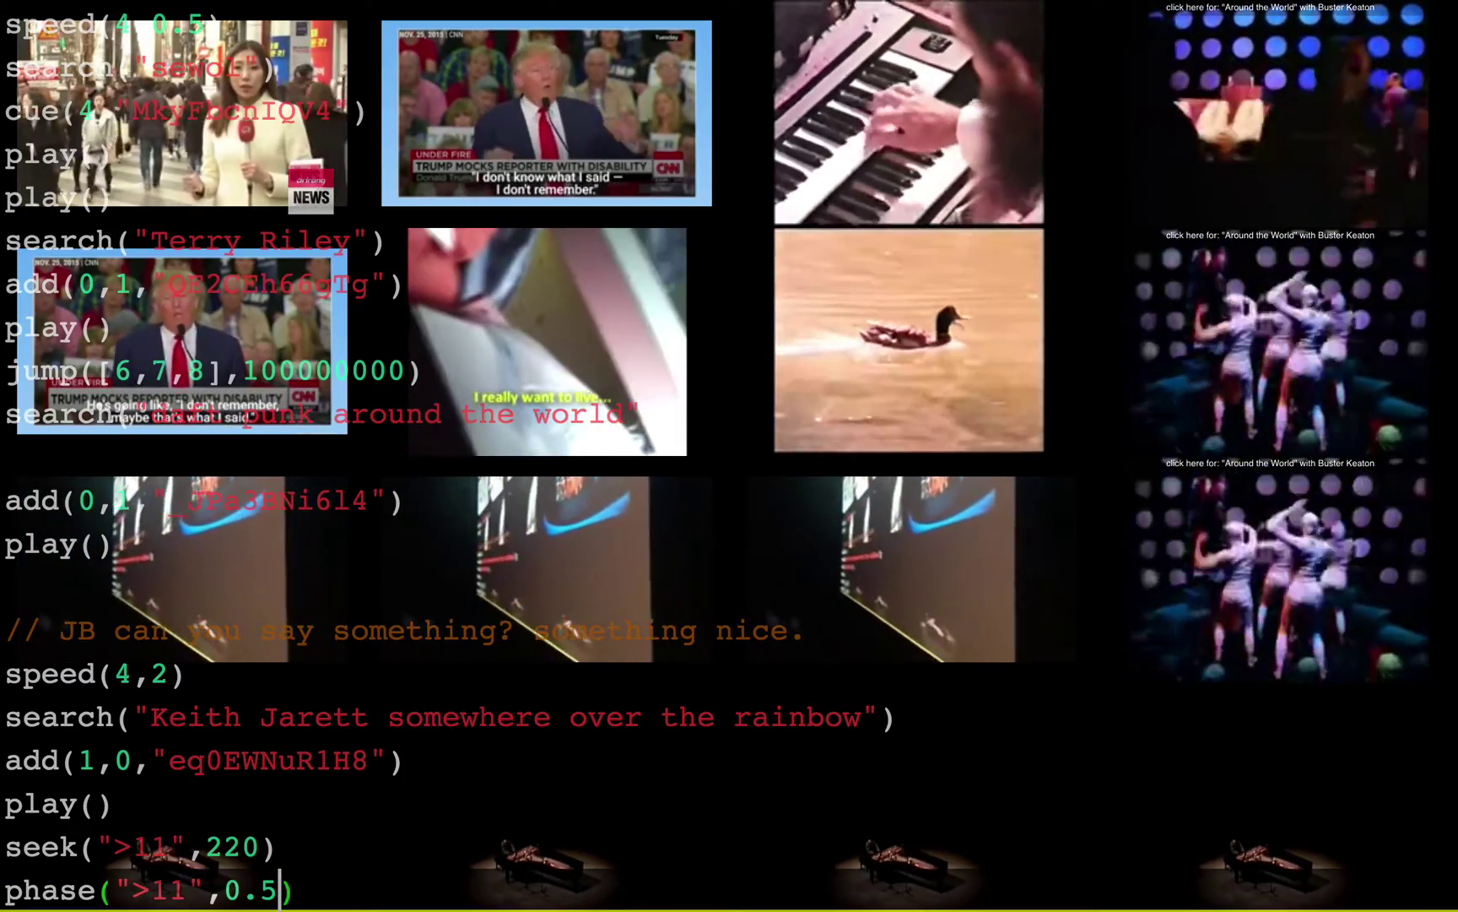
key(Up)
key(Up)
key(Up)
key(Down)
key(Down)
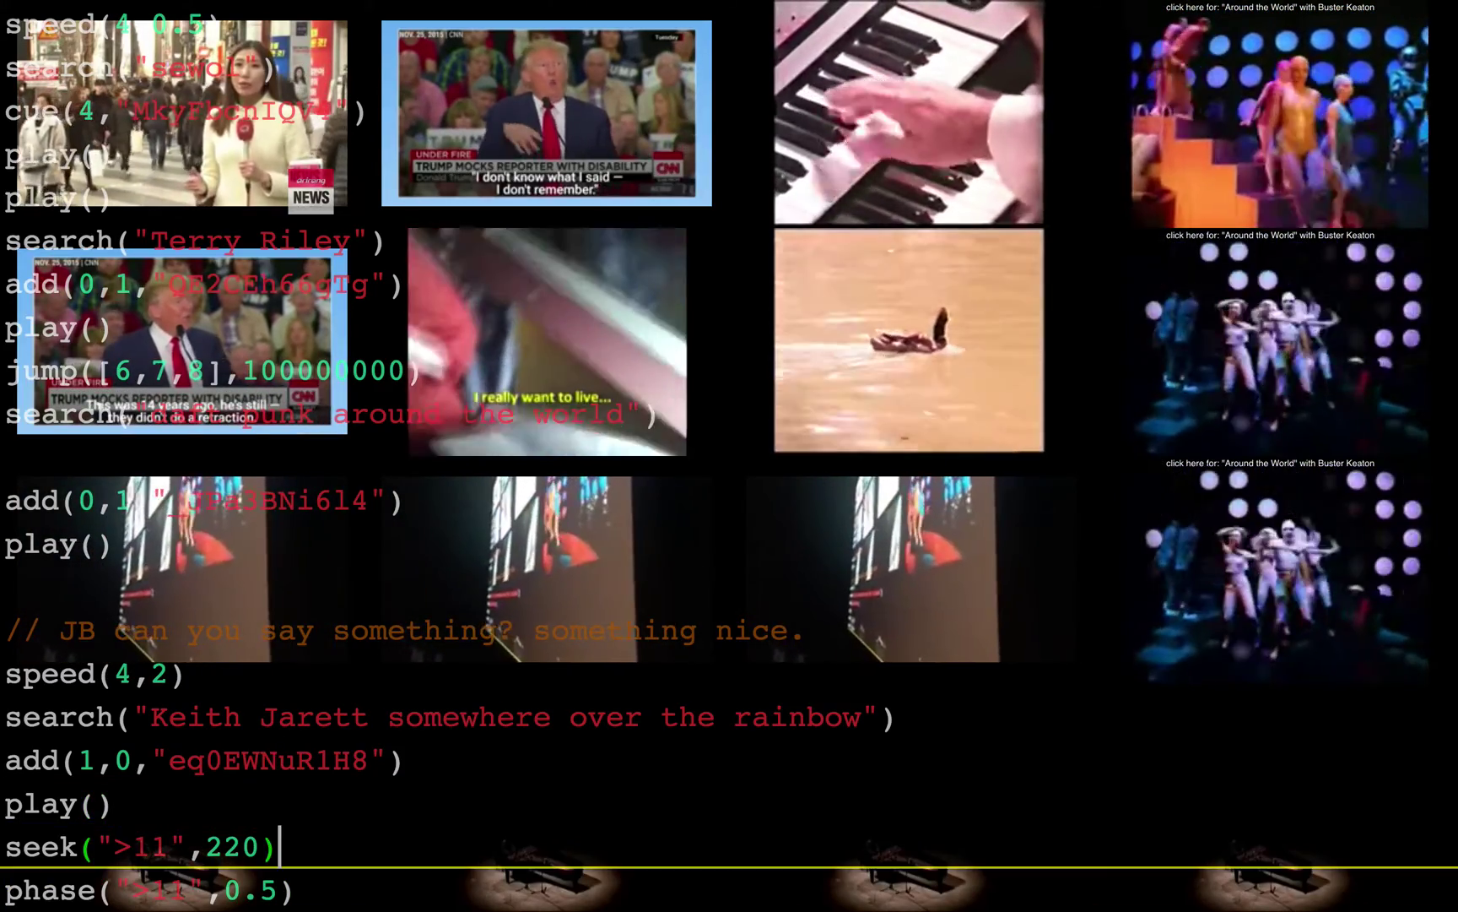
key(Down)
key(End)
key(Return)
key(Return)
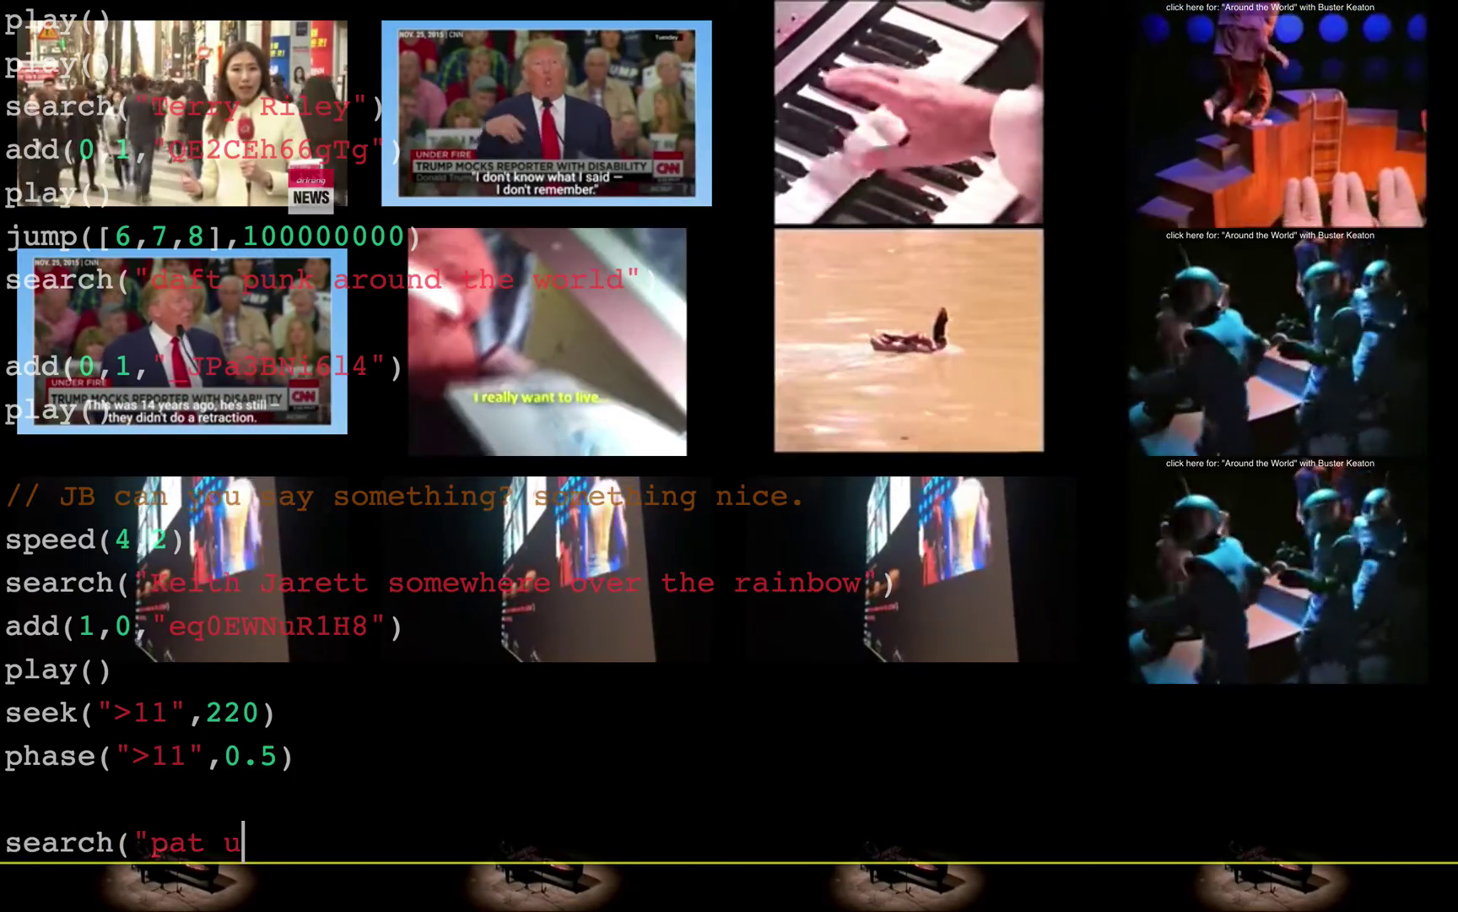
Run the pat umich search, cue a result into row 1 and play it
key(shift+Return)
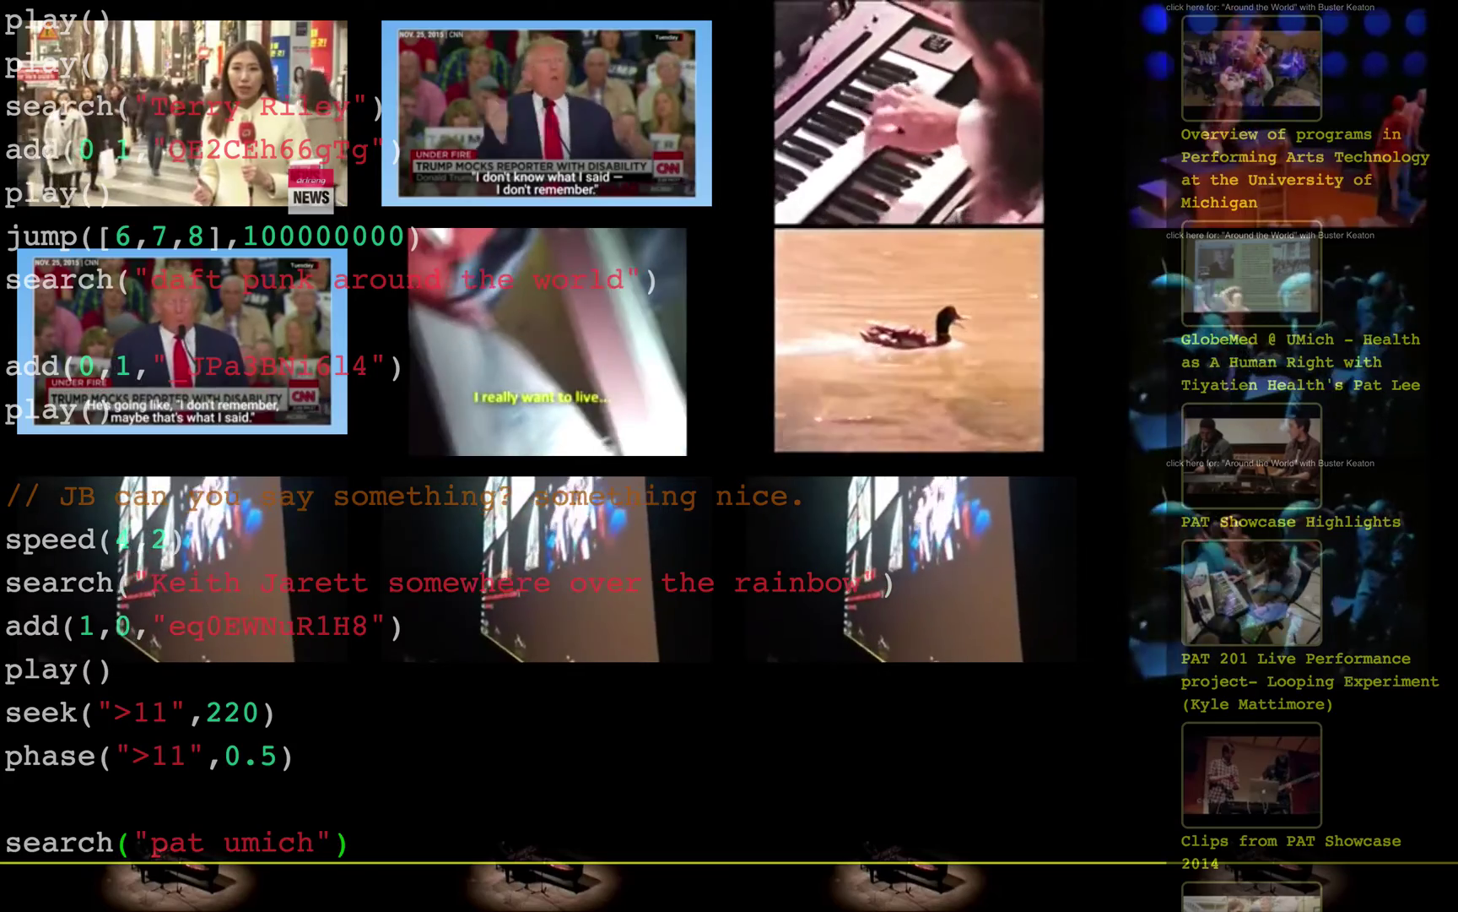
key(Return)
text(cue()
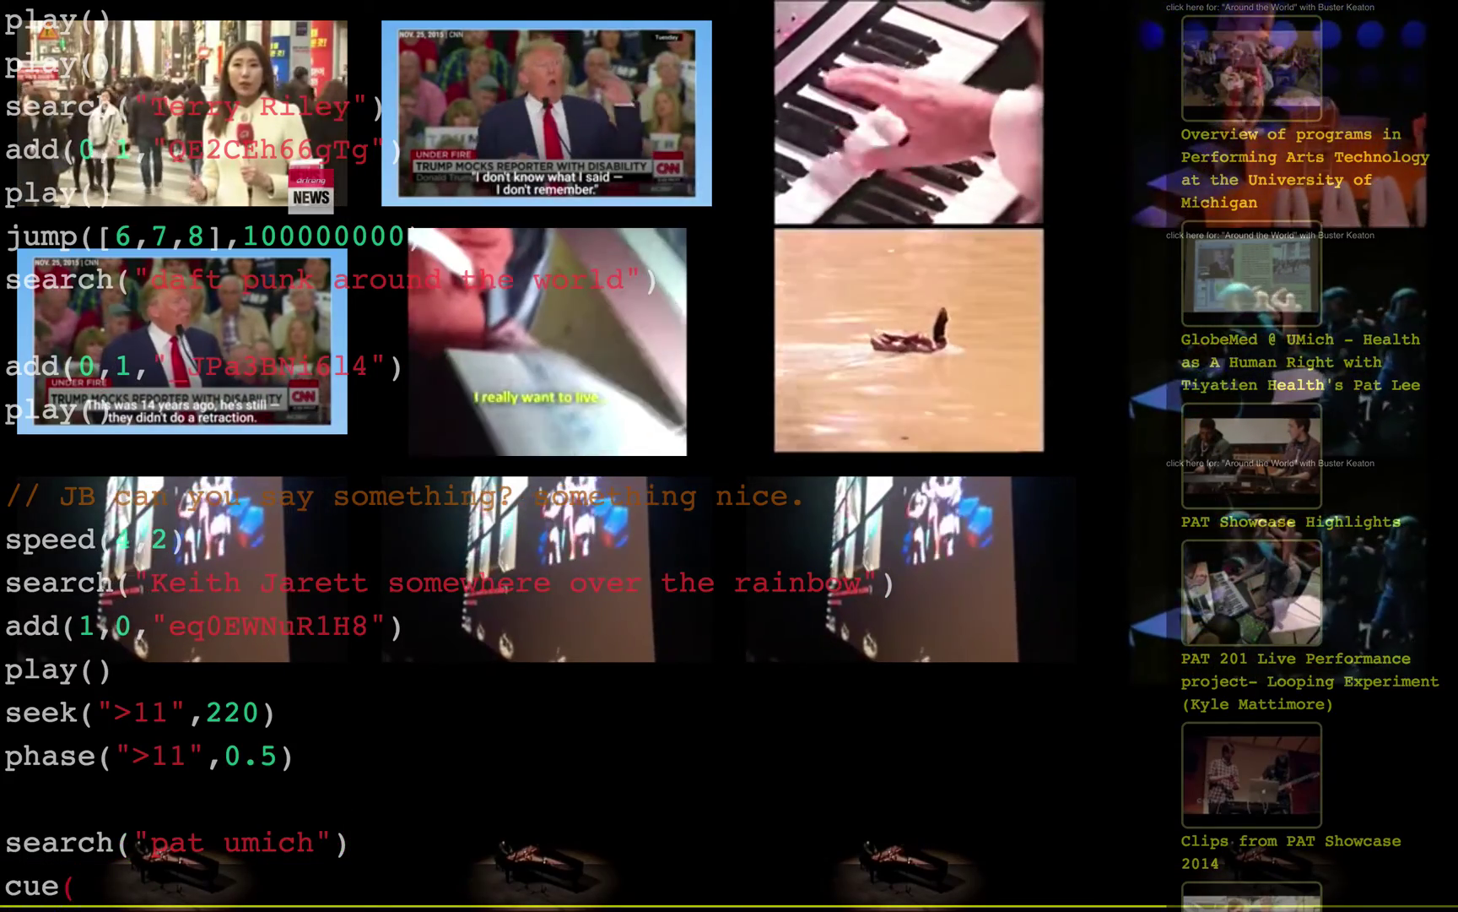
text(1,)
click(1254, 89)
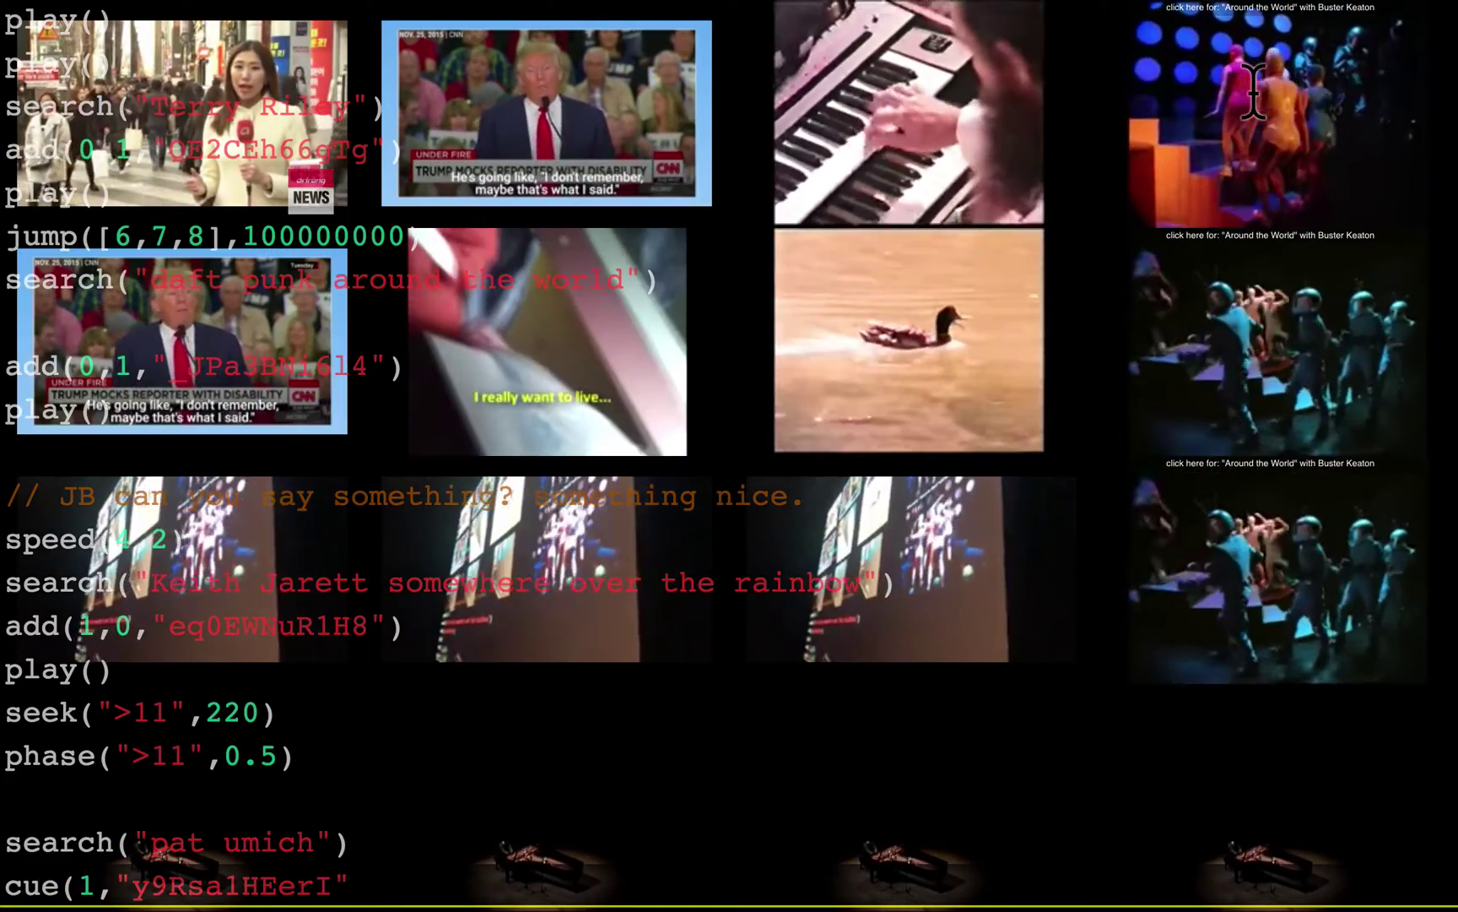
key(Return)
text(play()
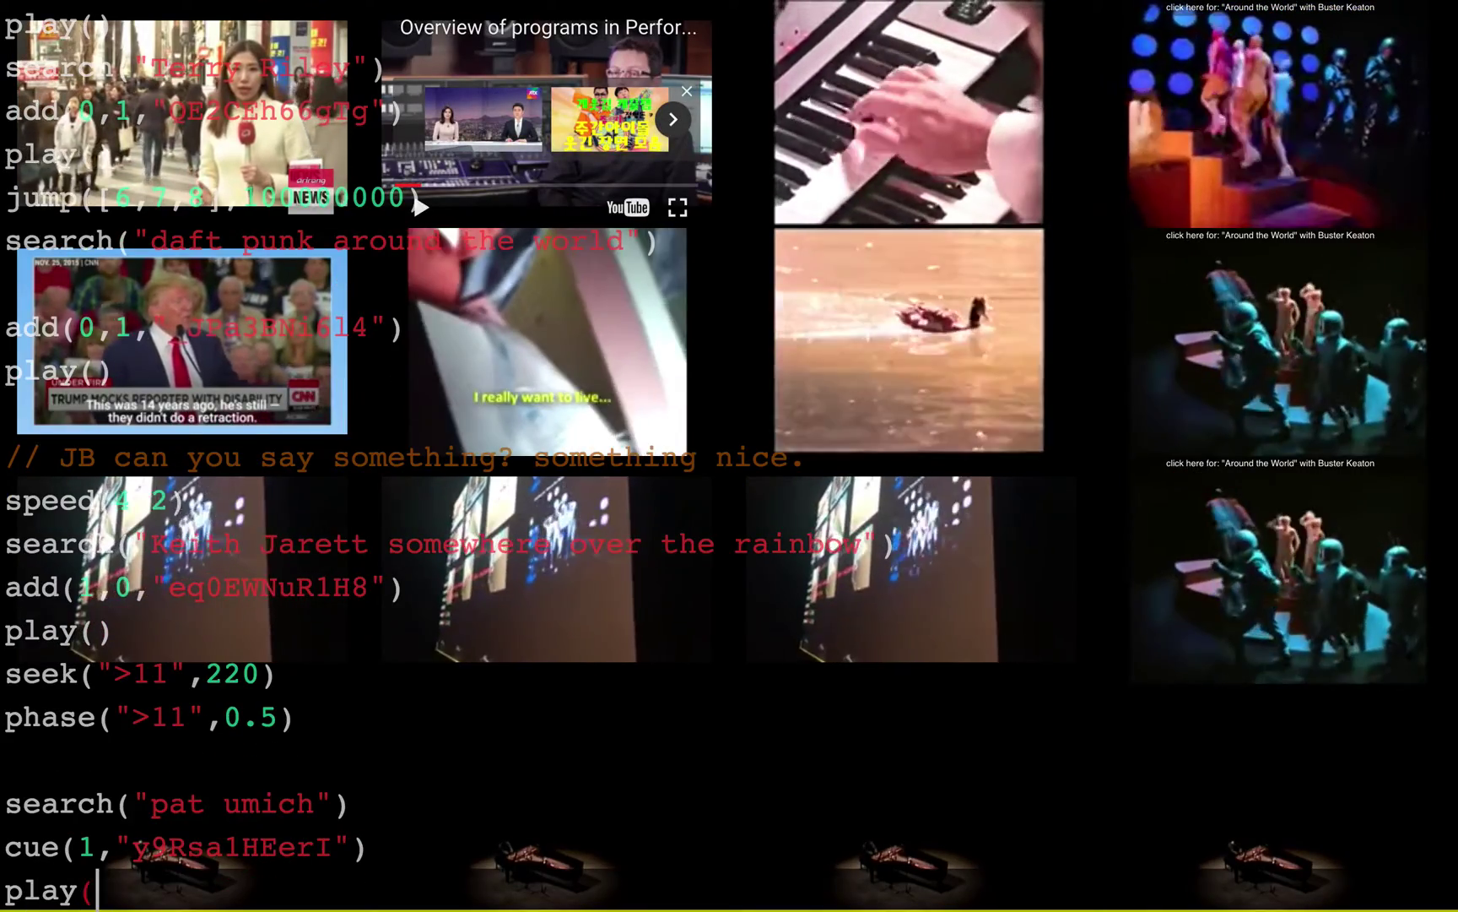
key(BackSpace)
text(())
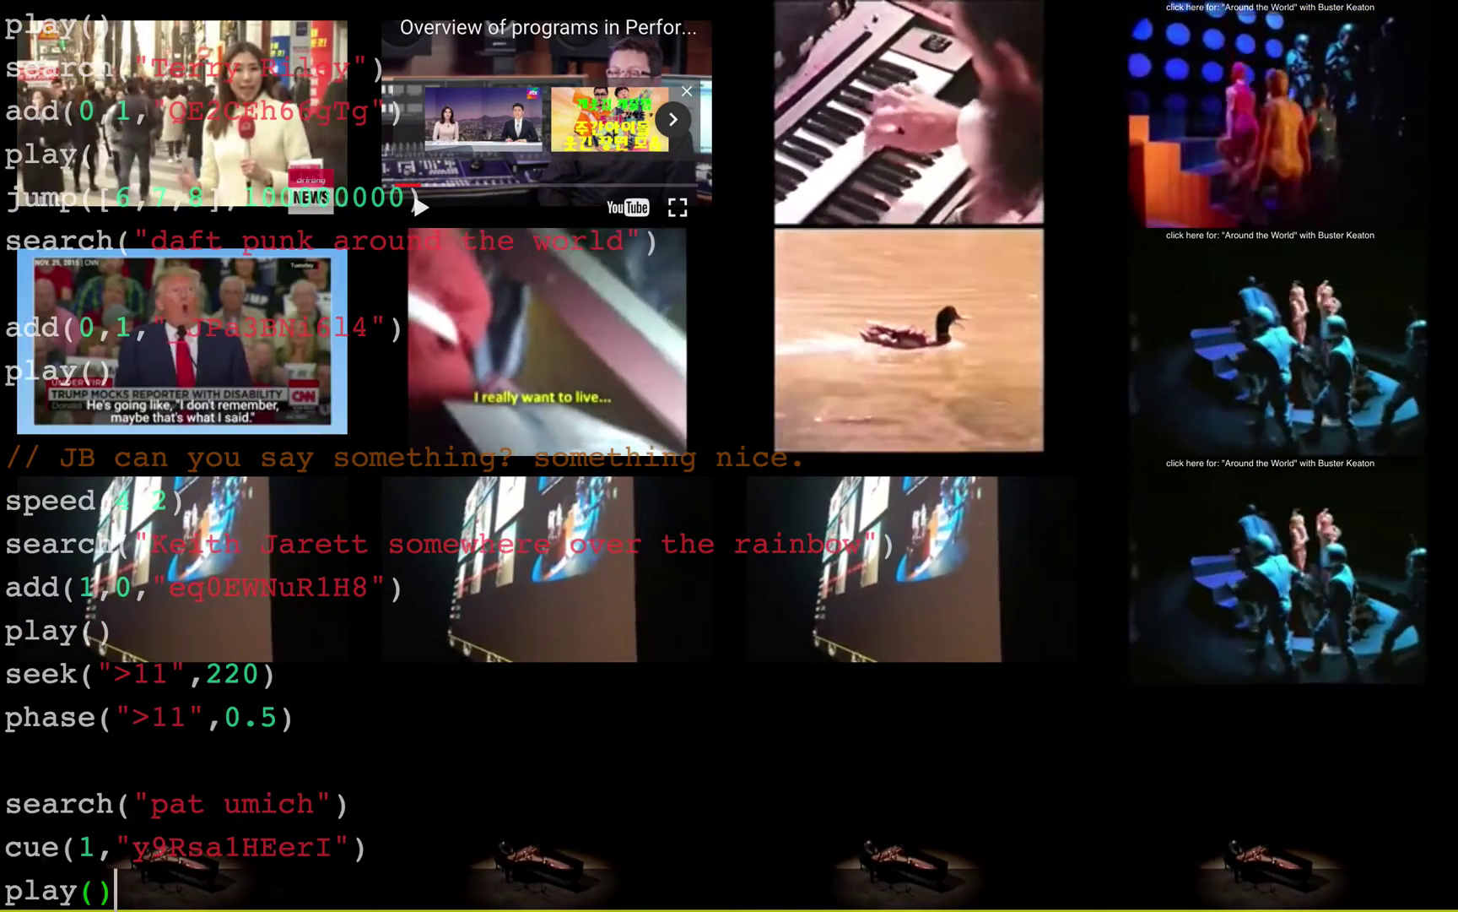
key(Return)
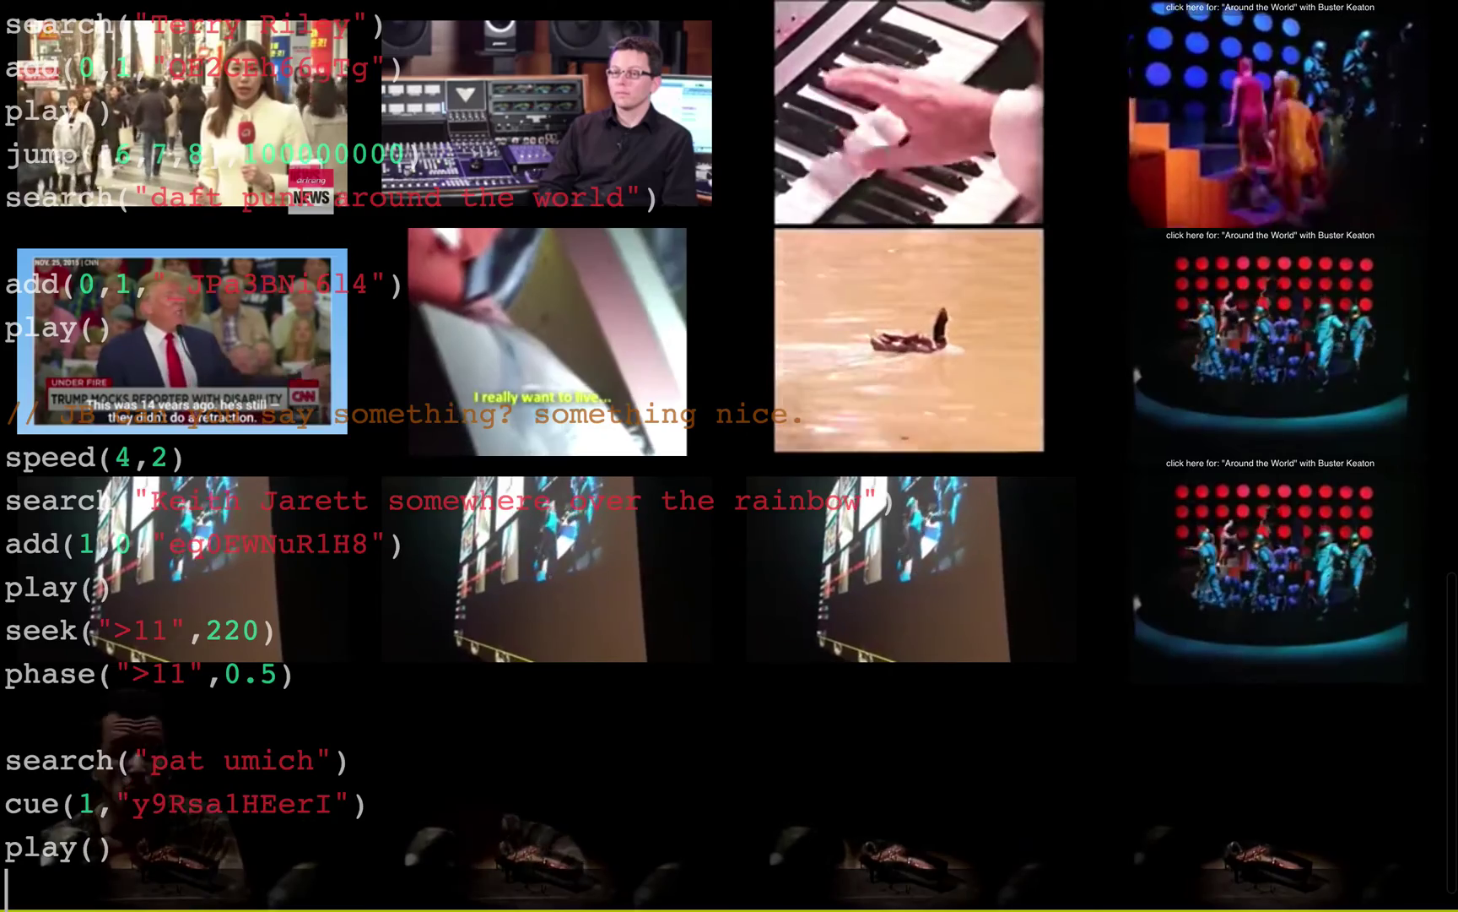
Change the pat umich cue to row 4
text(cue(4,)
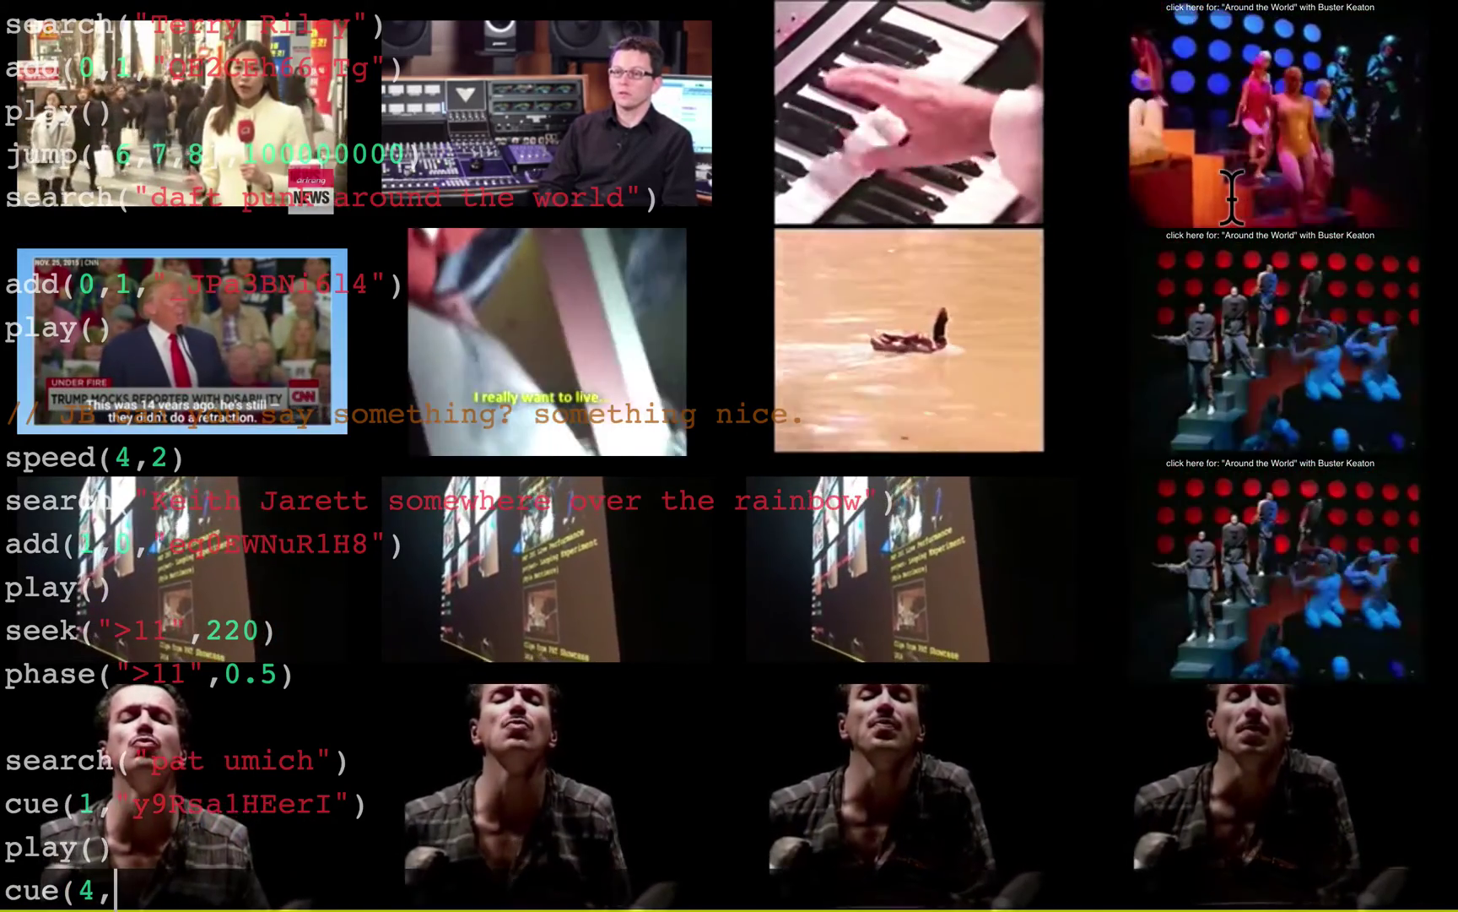
key(Up)
key(Up)
key(Left)
key(BackSpace)
text(4)
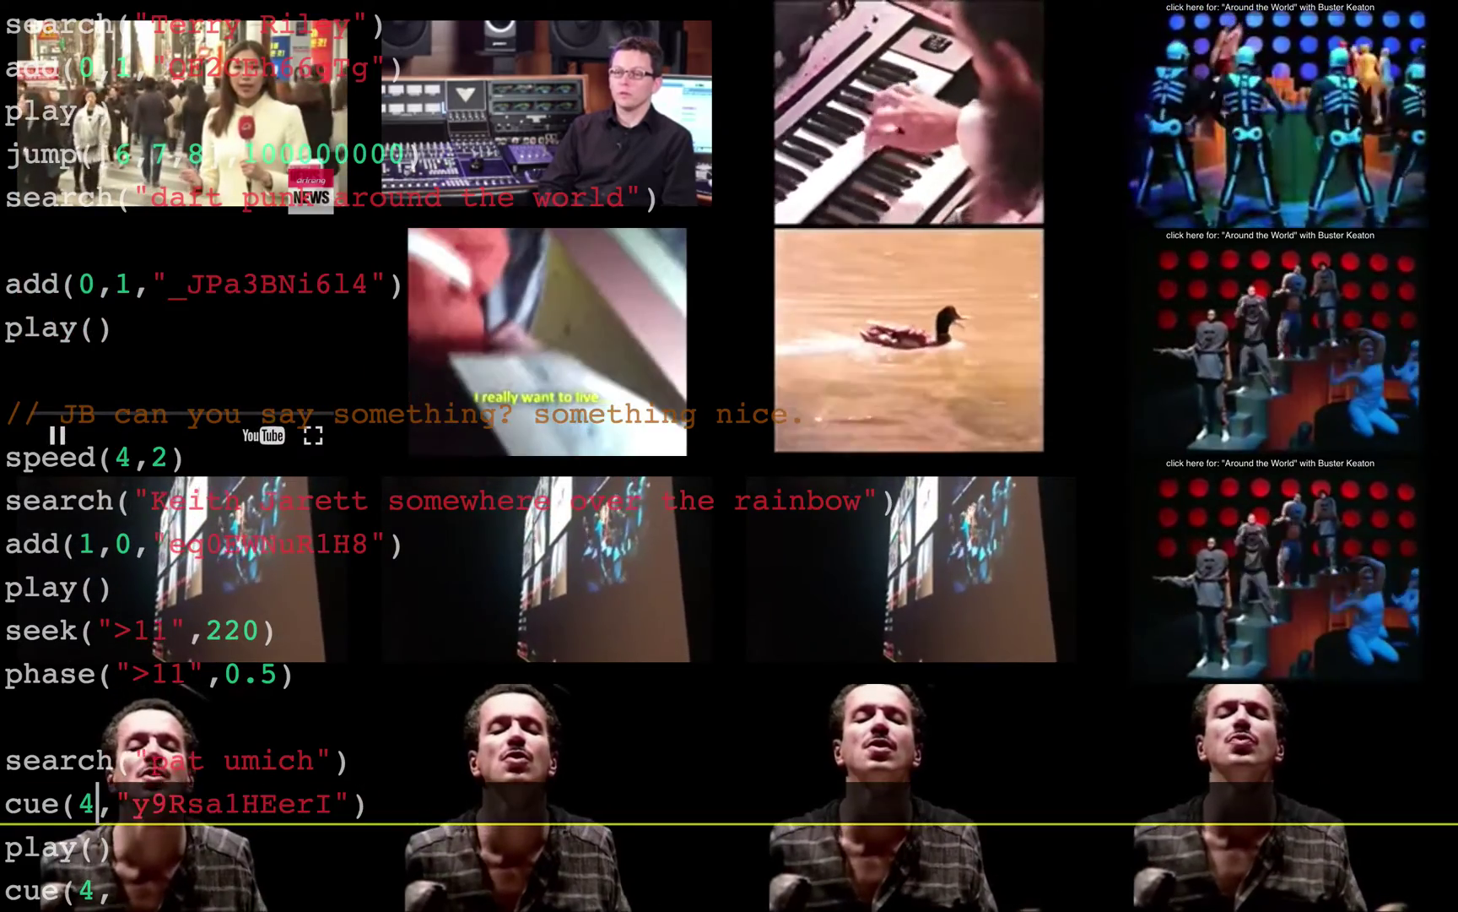
Start a clearInterval(h) line above the pat umich search
key(Up)
key(Home)
key(Return)
key(Up)
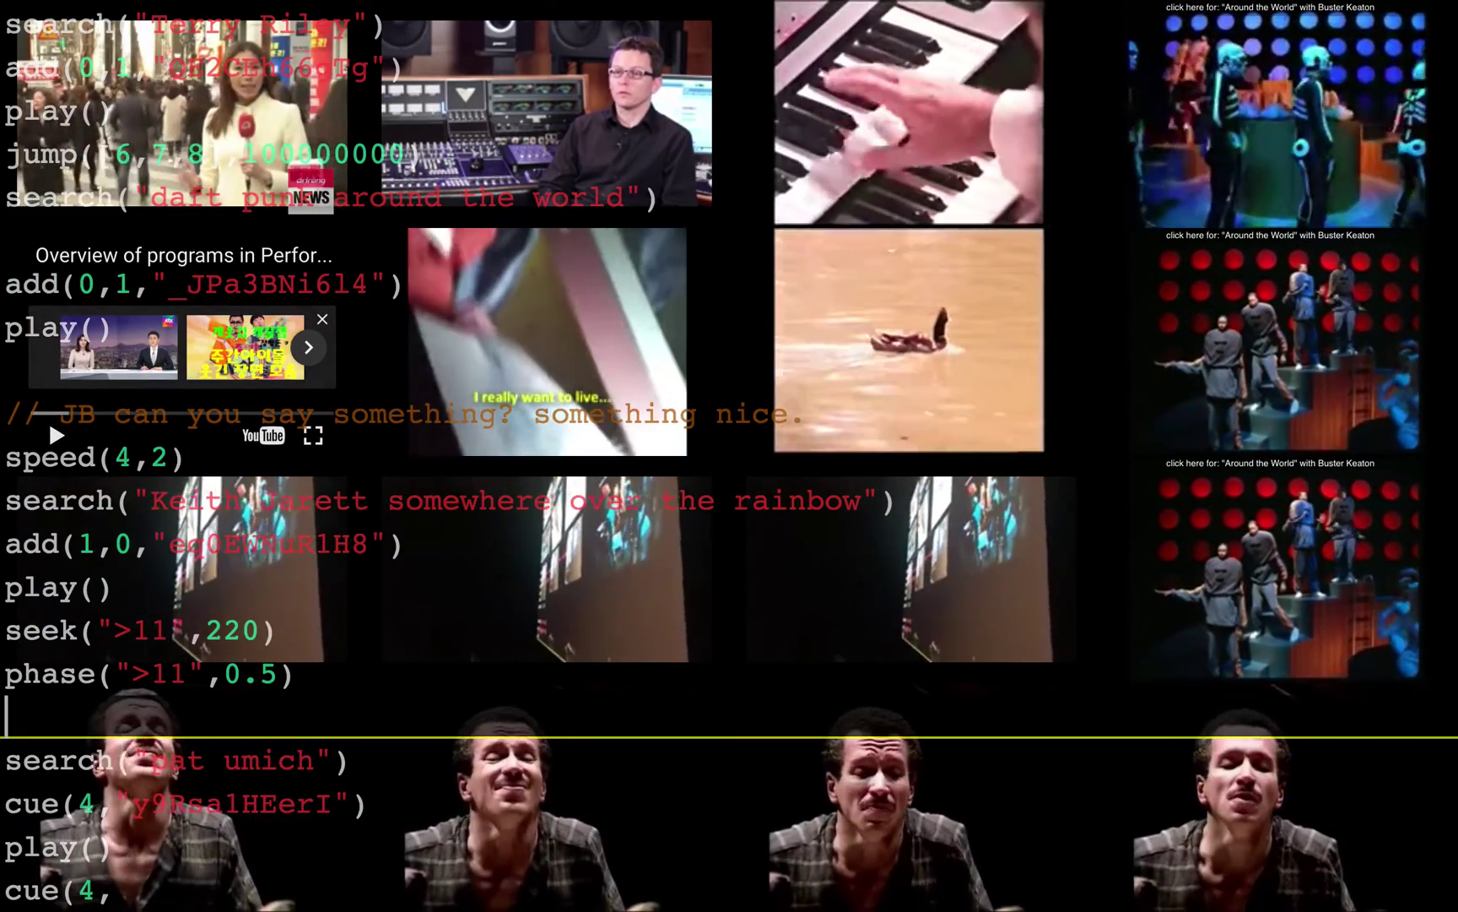
text(clearInterval()
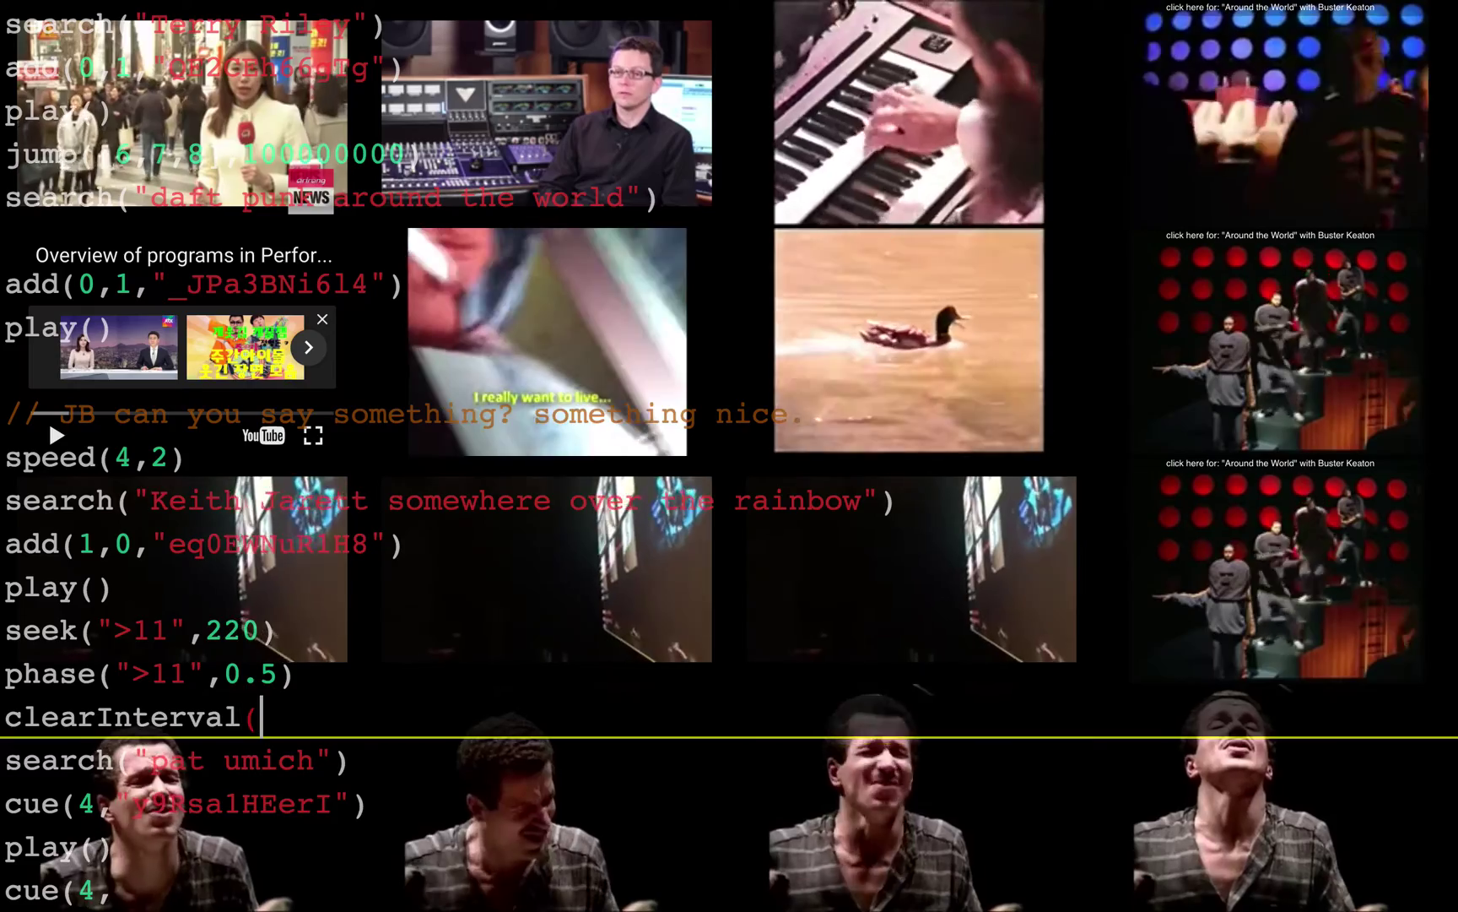
text(h)
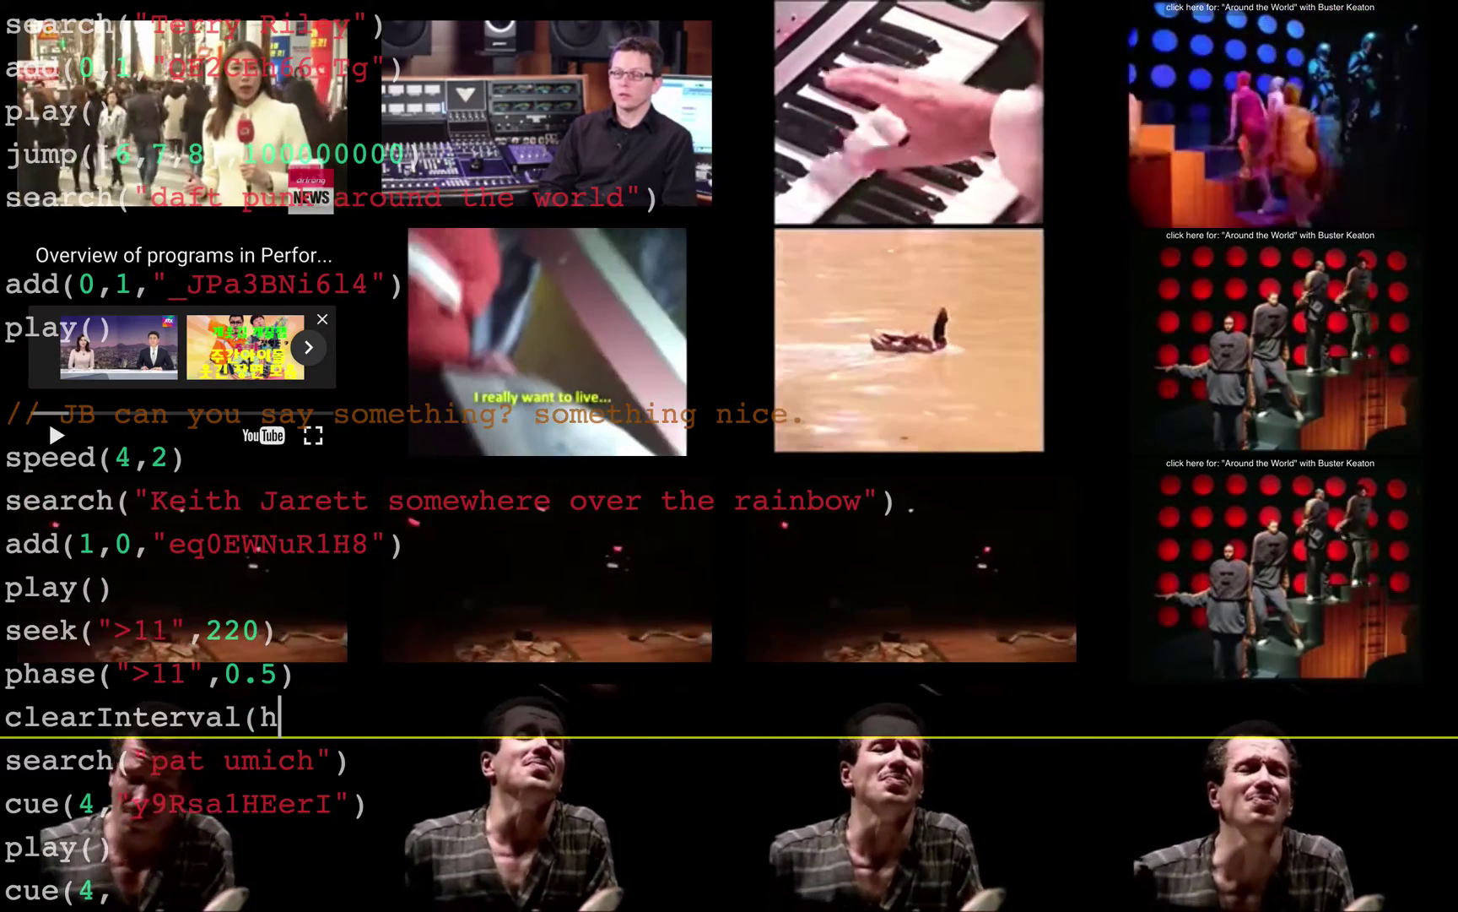
text())
Run clearInterval(h) and play(), then evaluate unloop(all) on a new bottom line
key(Down)
key(Down)
key(Down)
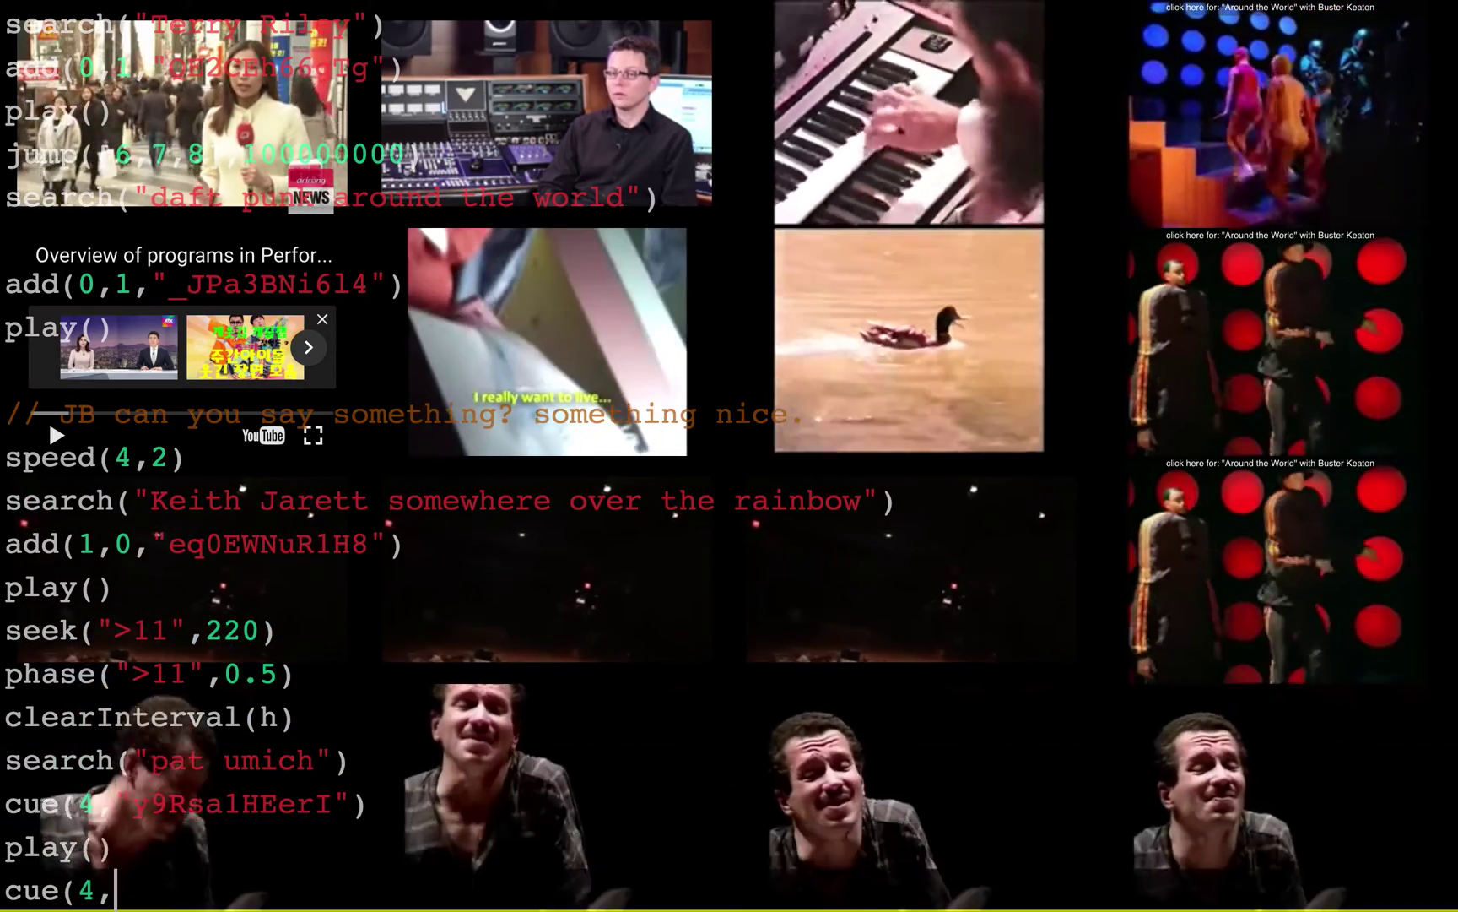
key(Up)
key(Up)
key(Up)
key(Up)
key(Up)
key(Up)
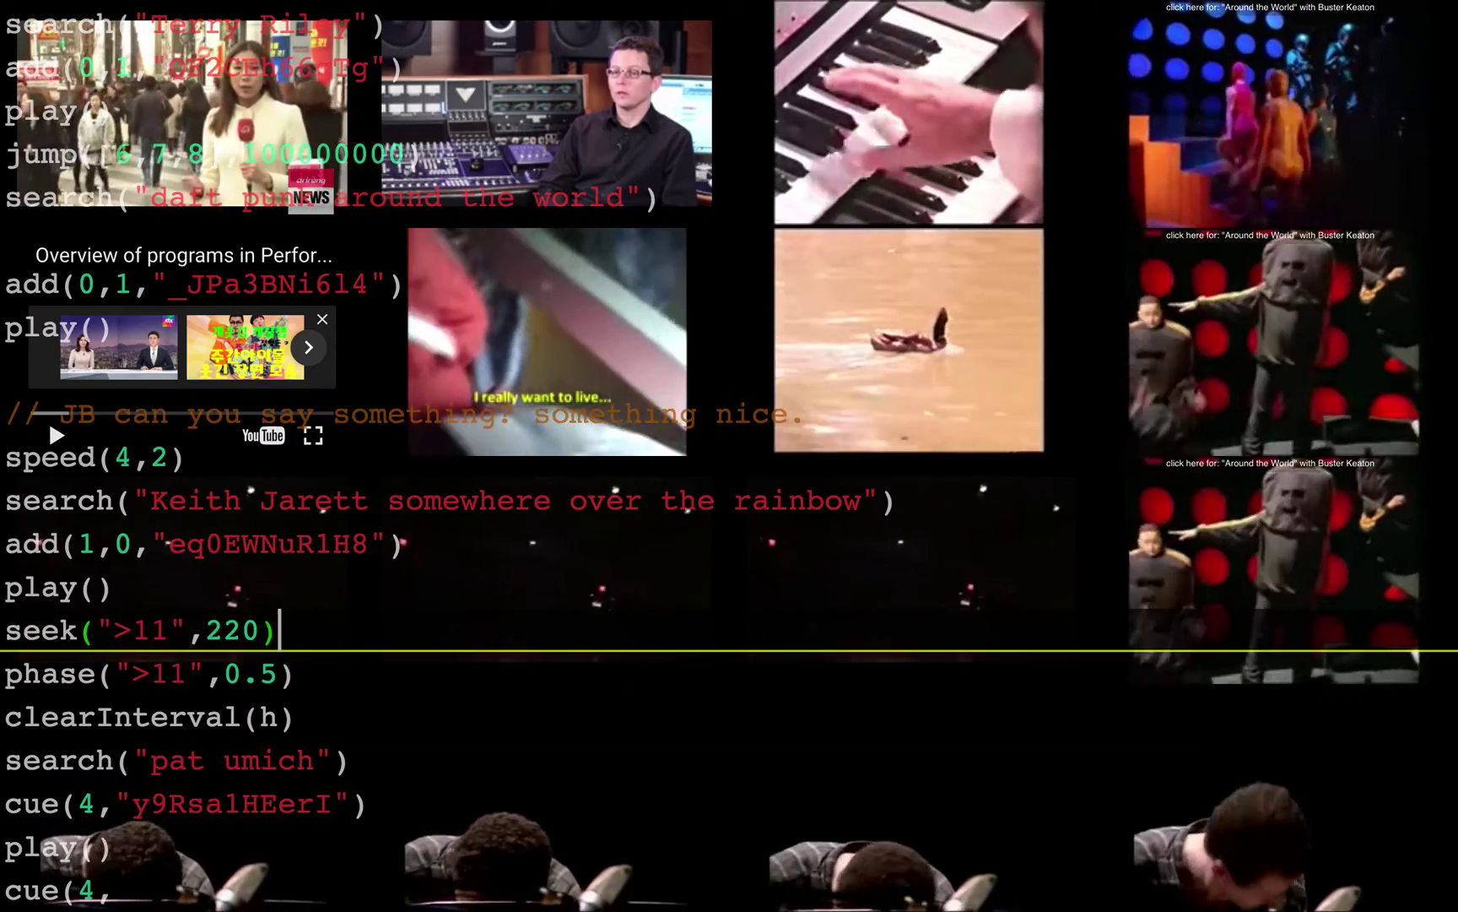
key(Down)
key(Down)
key(Down)
key(Down)
key(Up)
key(Down)
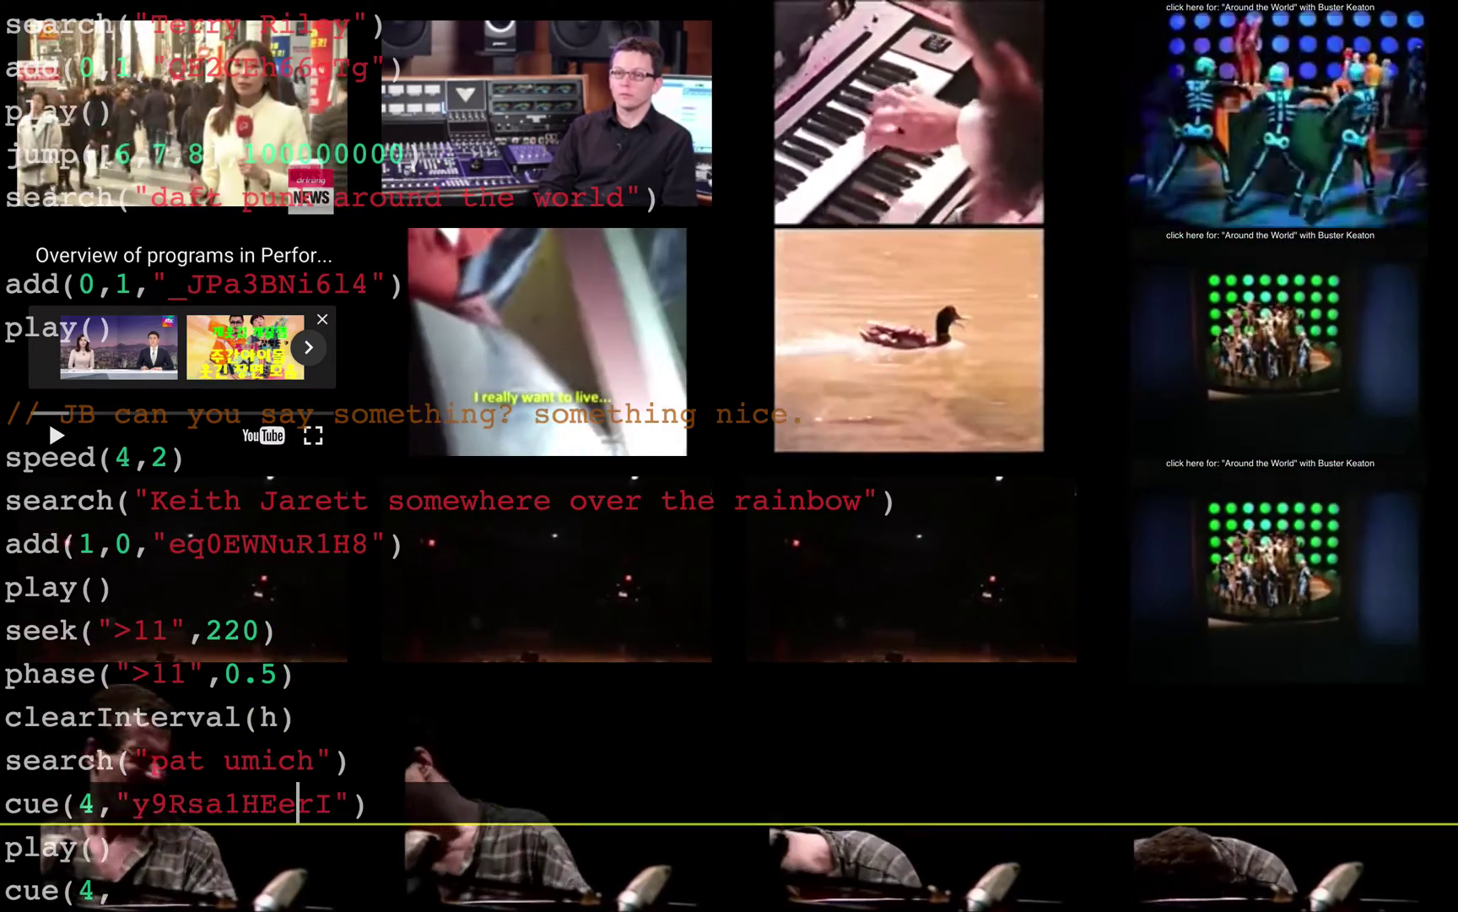
key(Down)
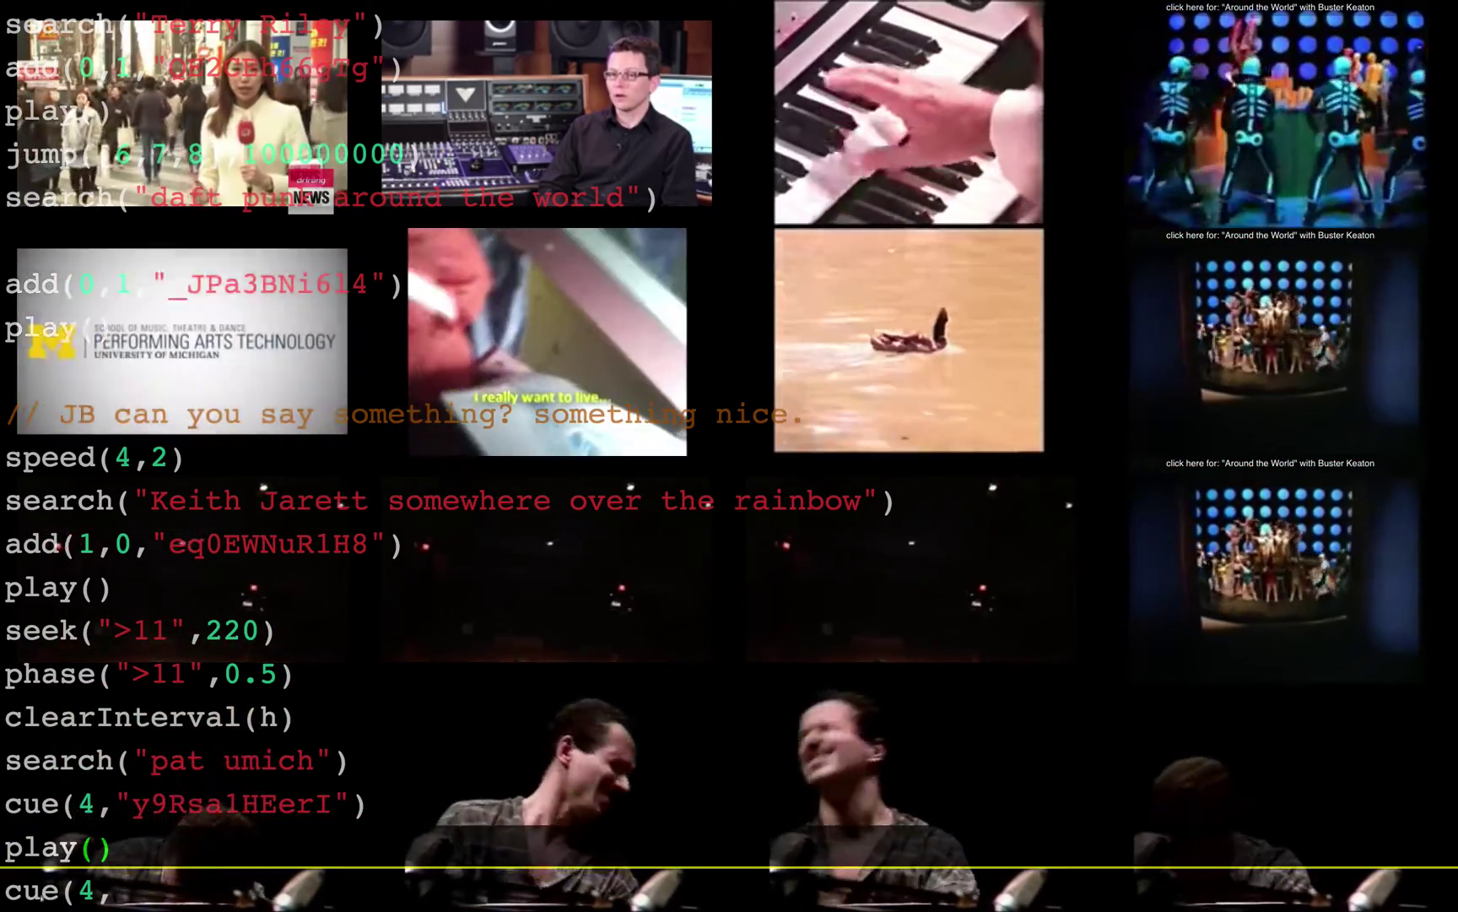
key(Return)
text(unloop()
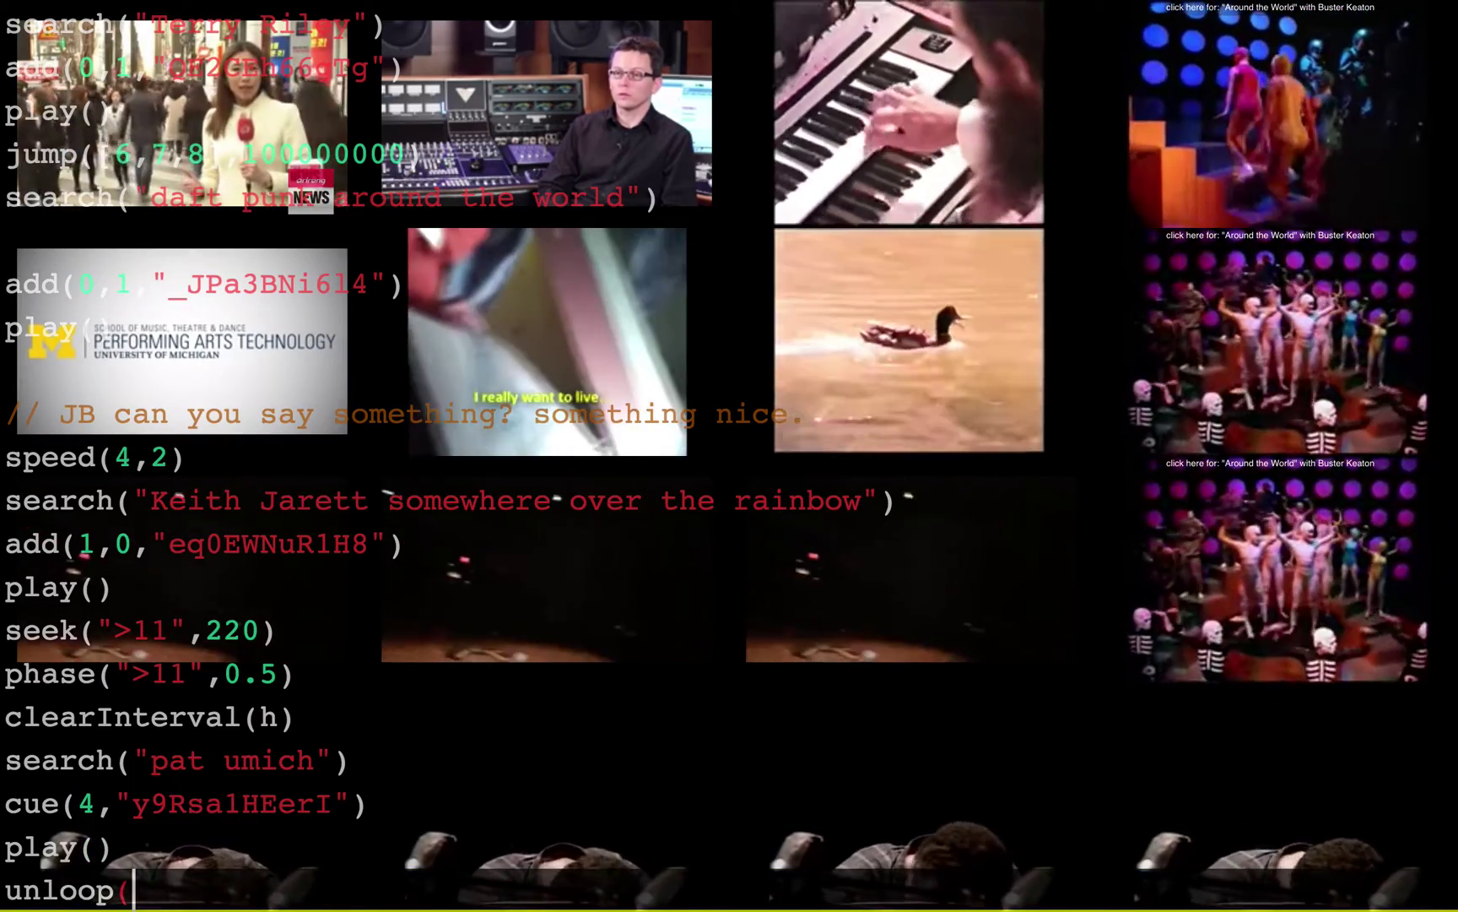
text(all)
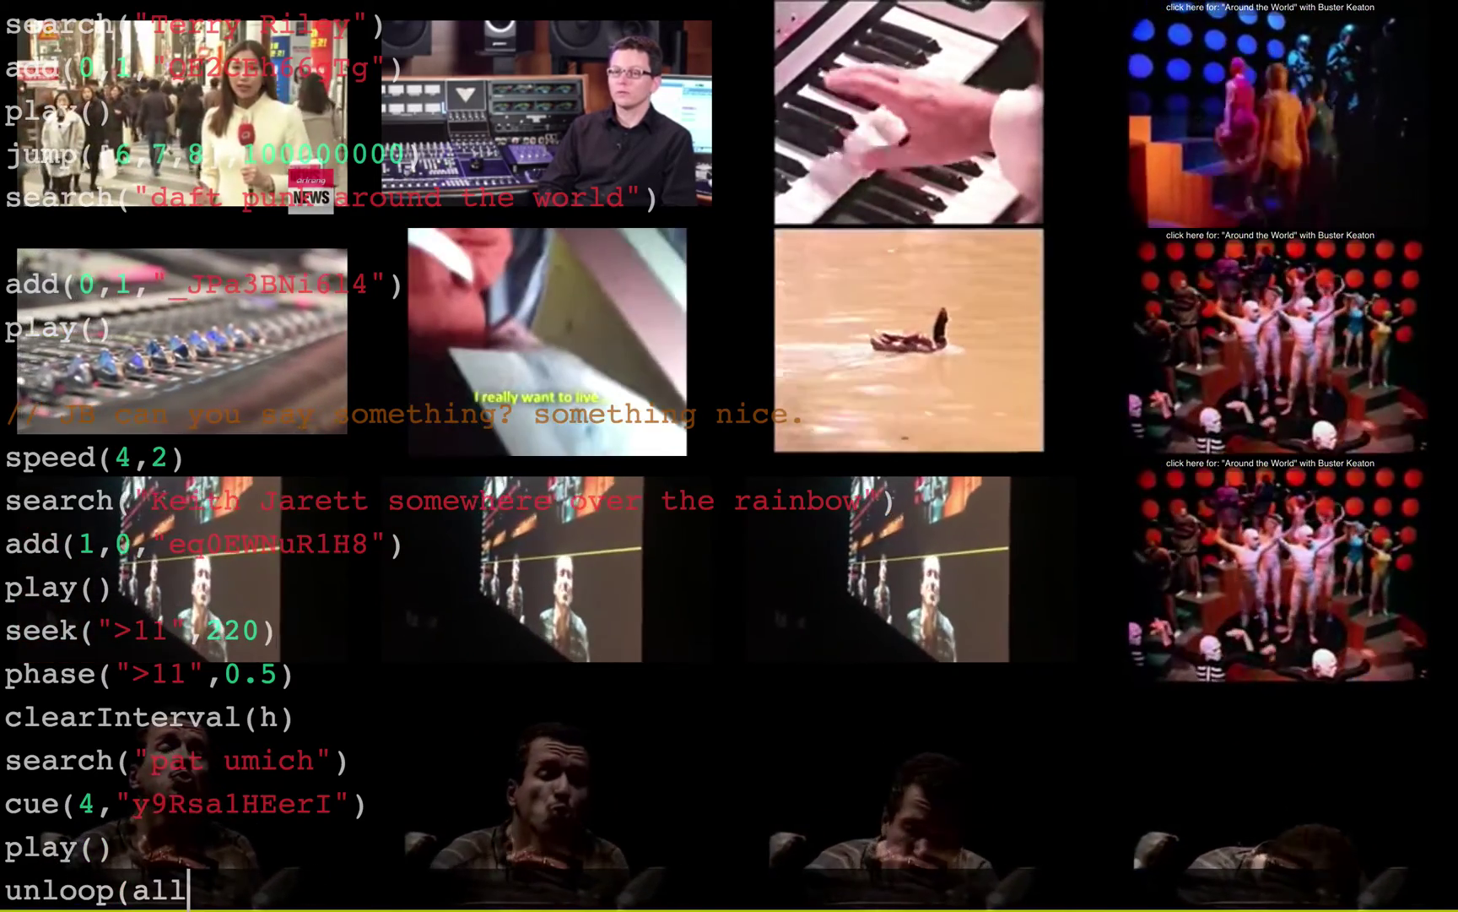
text())
key(Up)
Re-evaluate the seek line, now at 240, and the phase line
key(Up)
key(Up)
key(Up)
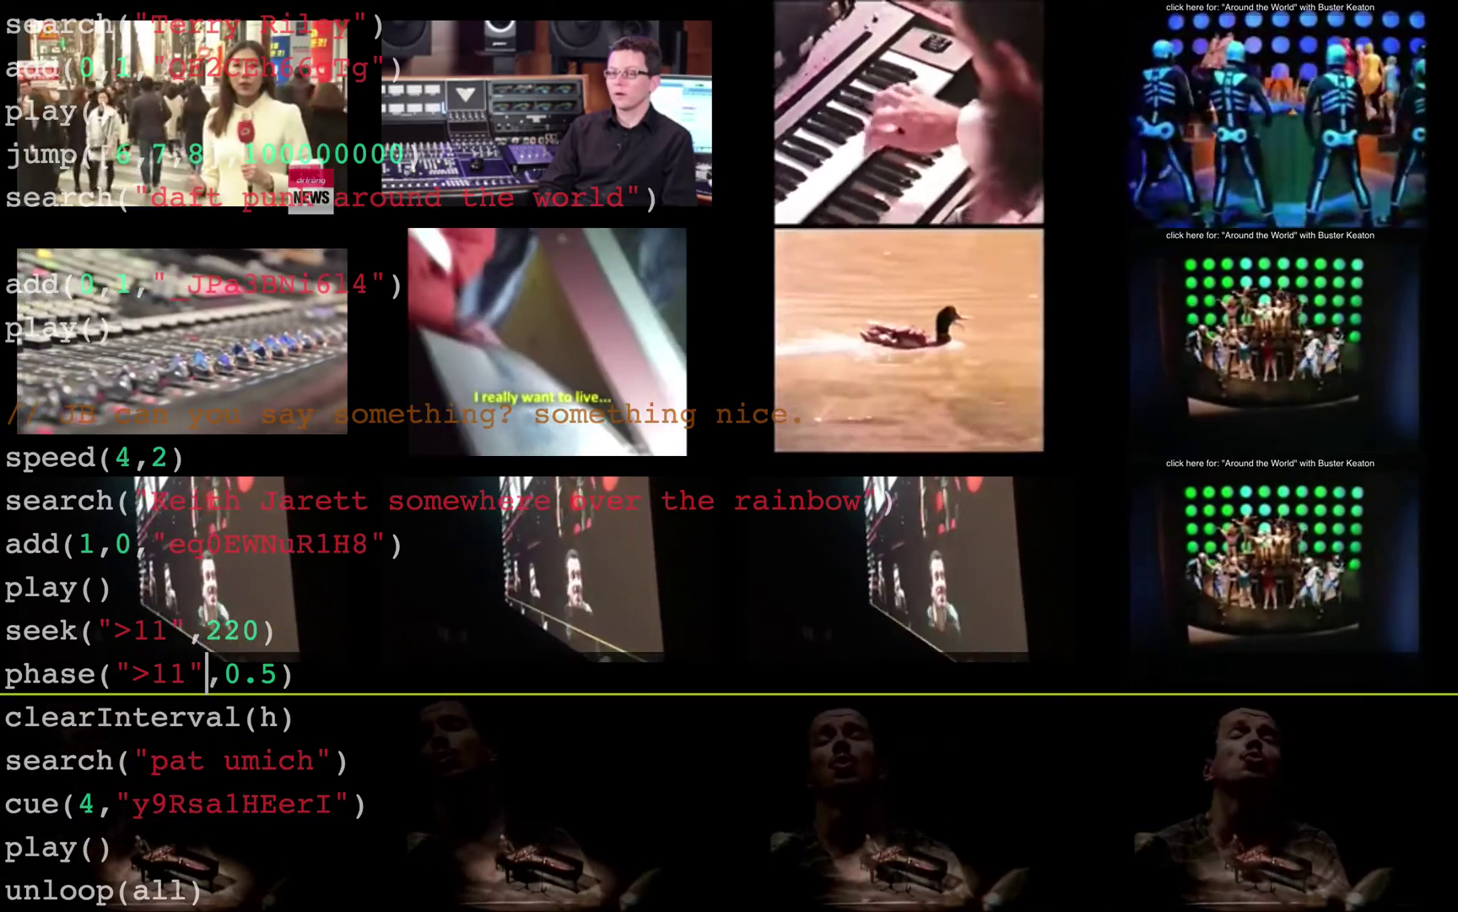
key(Up)
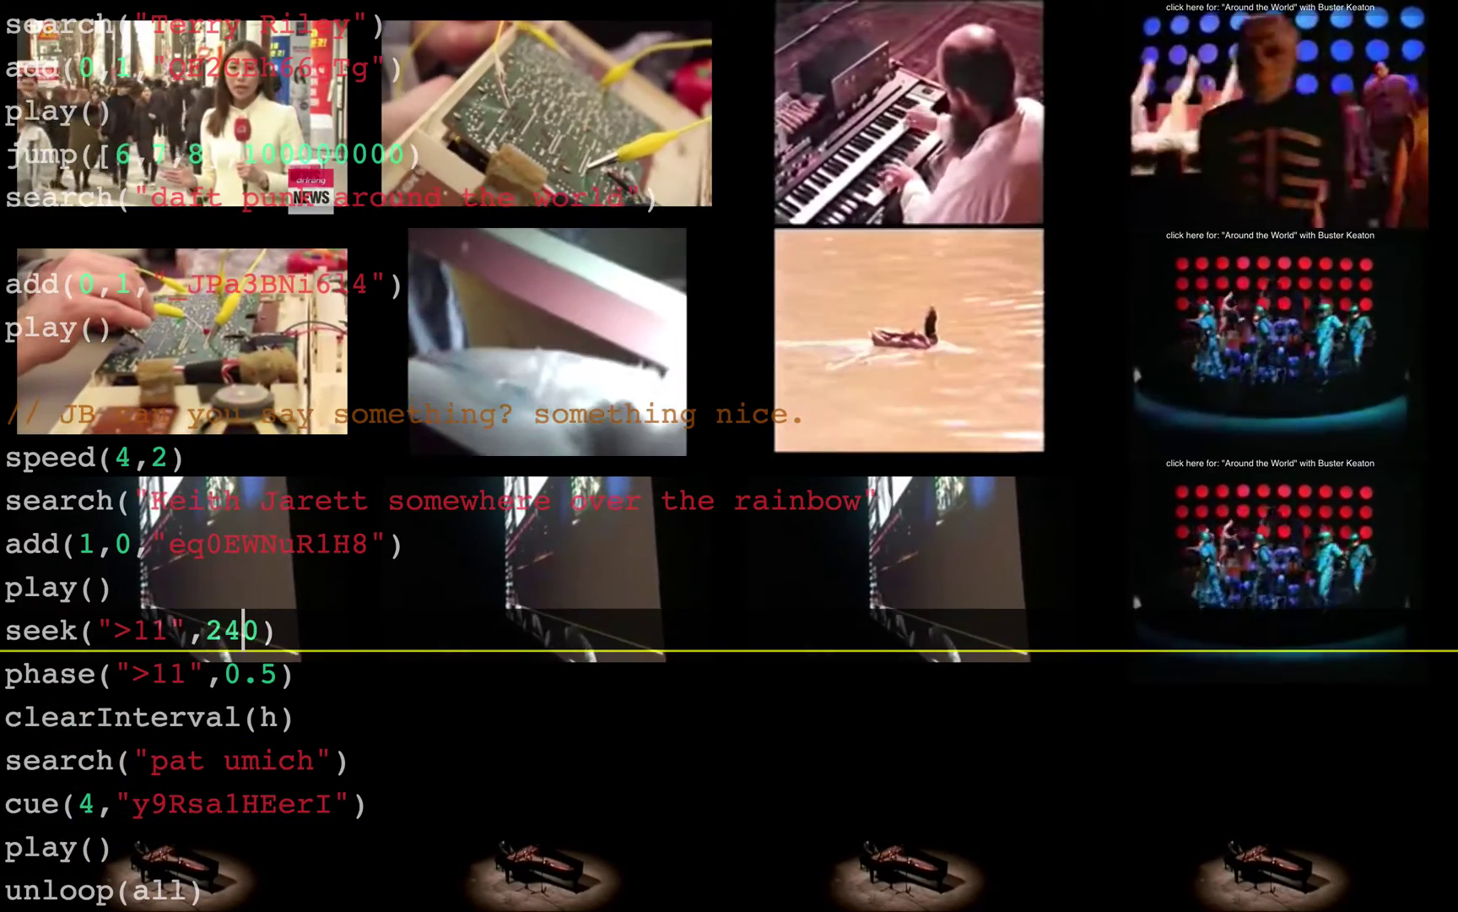
key(Down)
key(Down)
key(Up)
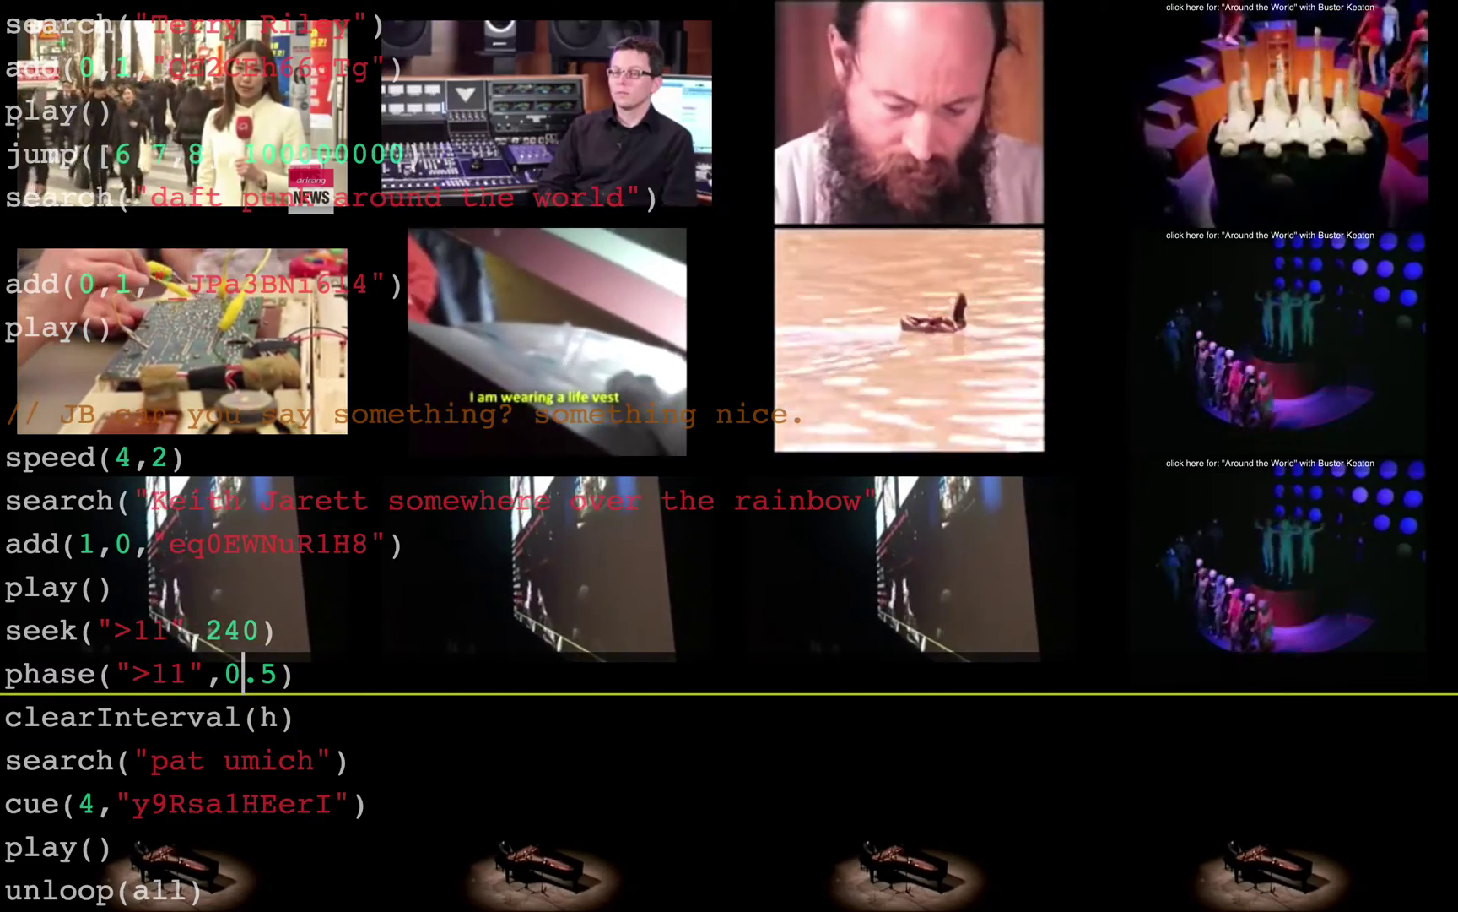
key(Up)
key(Down)
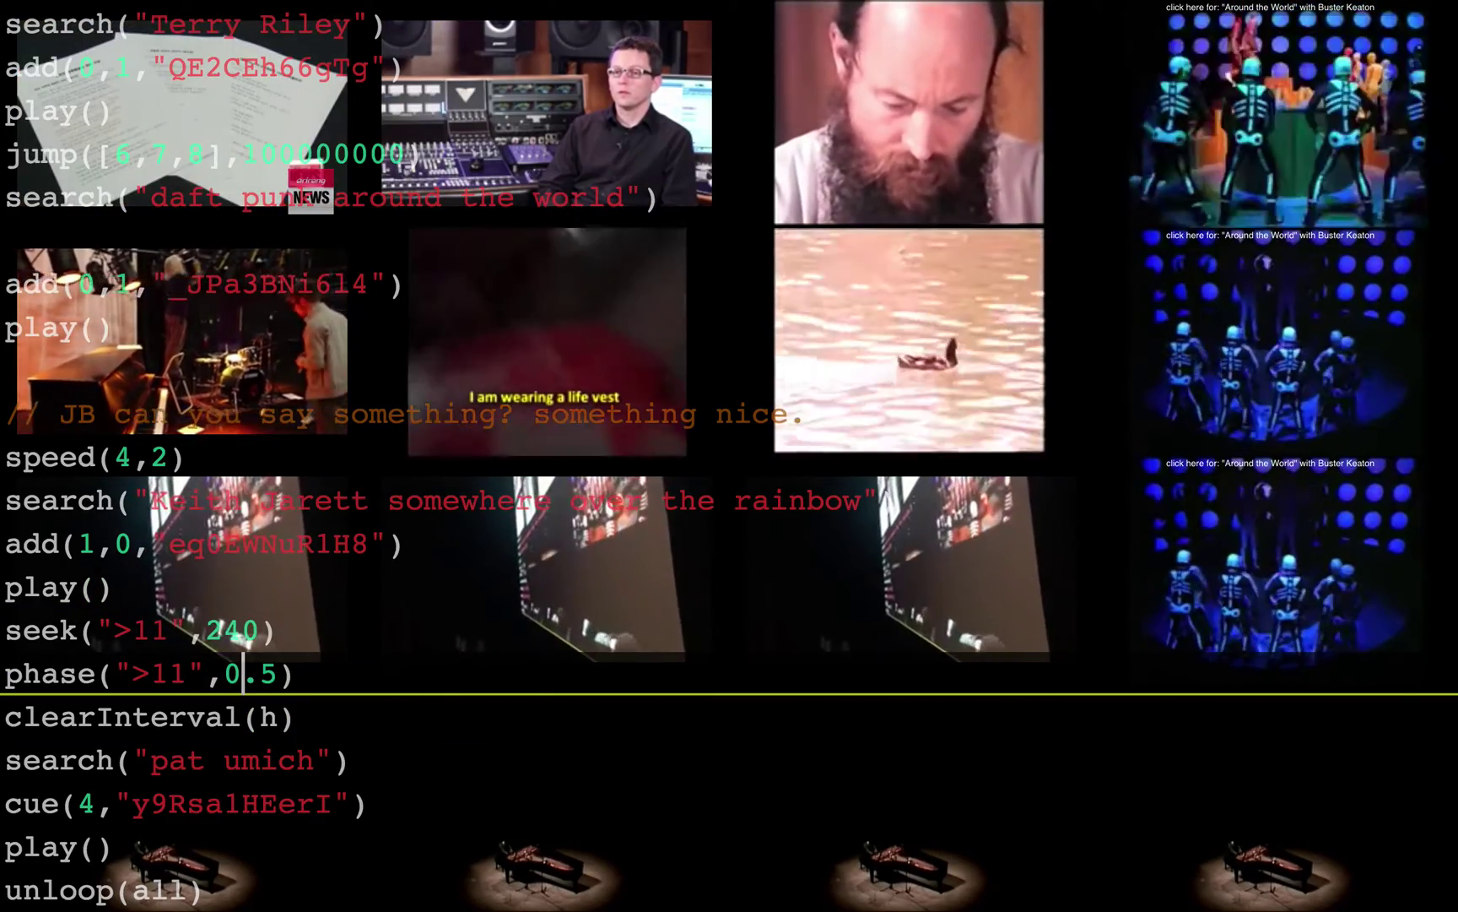
key(Down)
key(Down)
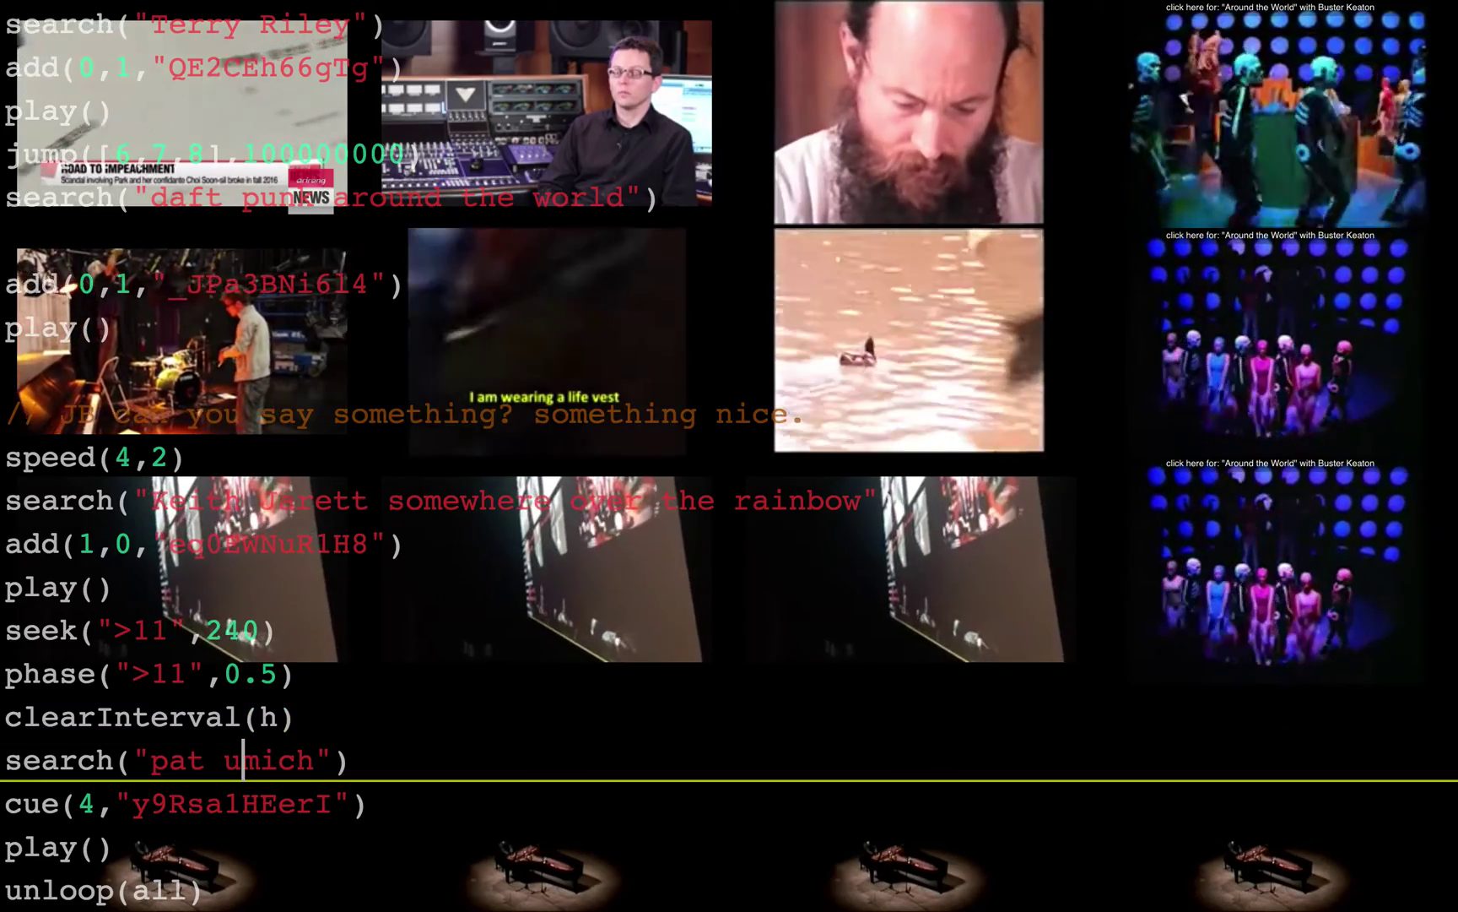
key(Up)
key(Up)
key(Up)
key(Up)
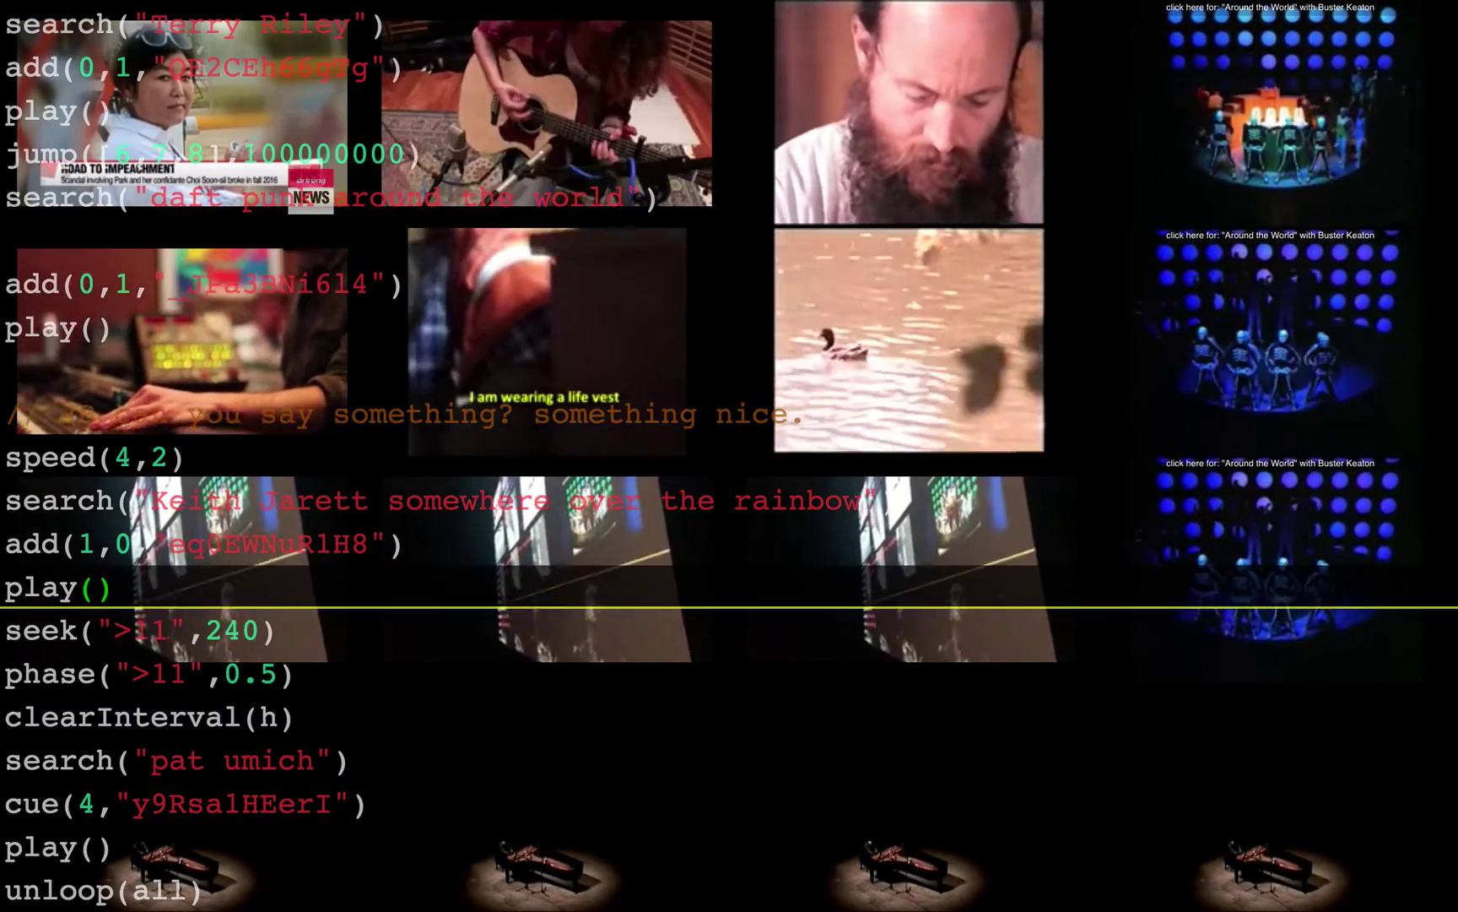
key(Down)
key(Down)
key(Down)
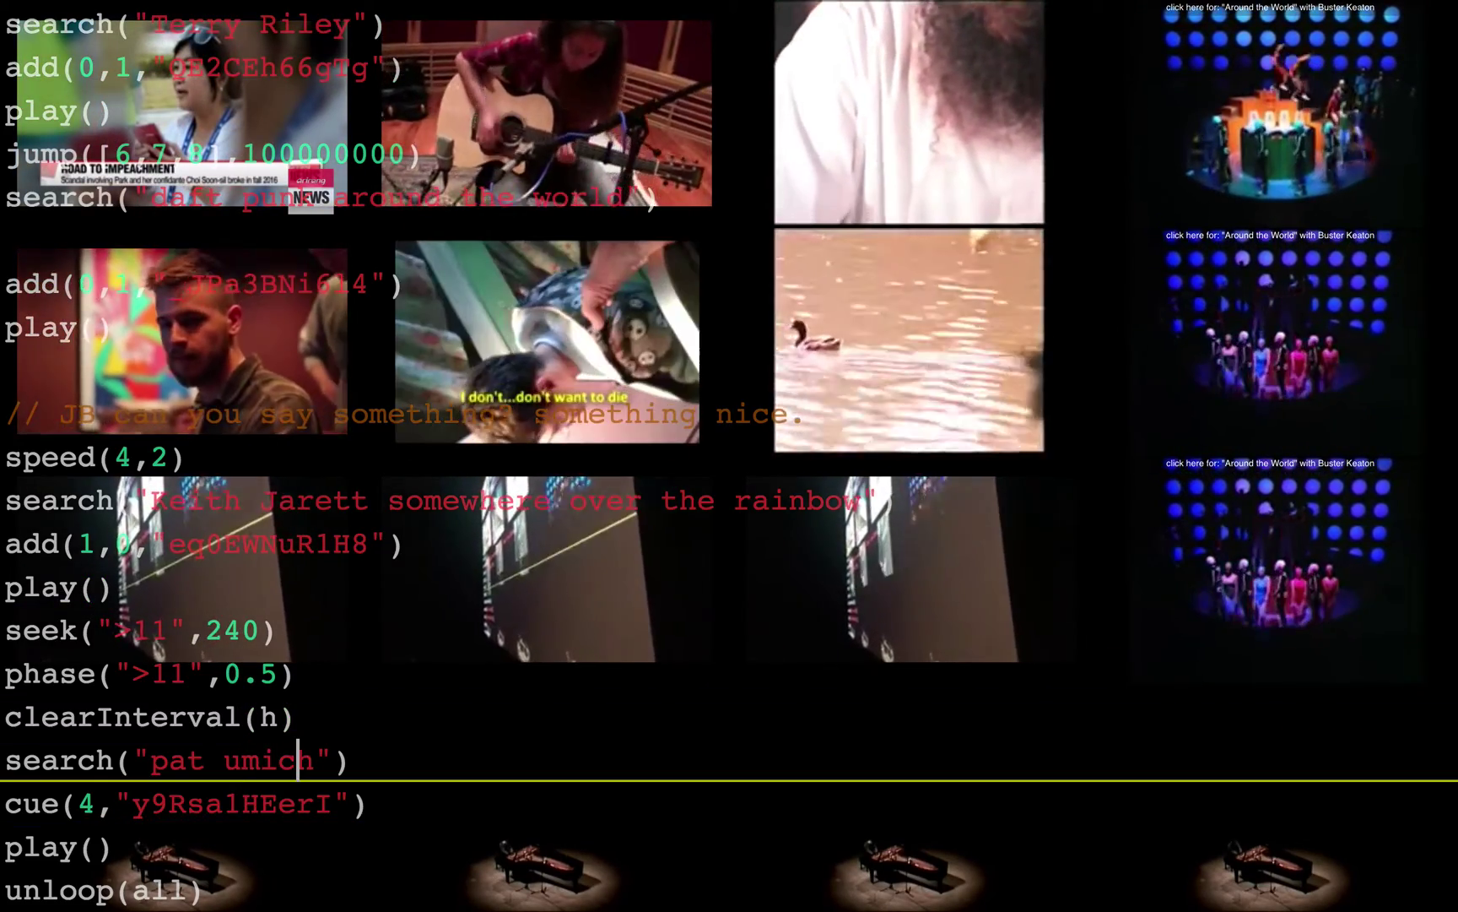
Search 'improvisation ted talk' and cue the TEDxVictoria talk MUO-pWJ0riQ into row 0
text(ion t)
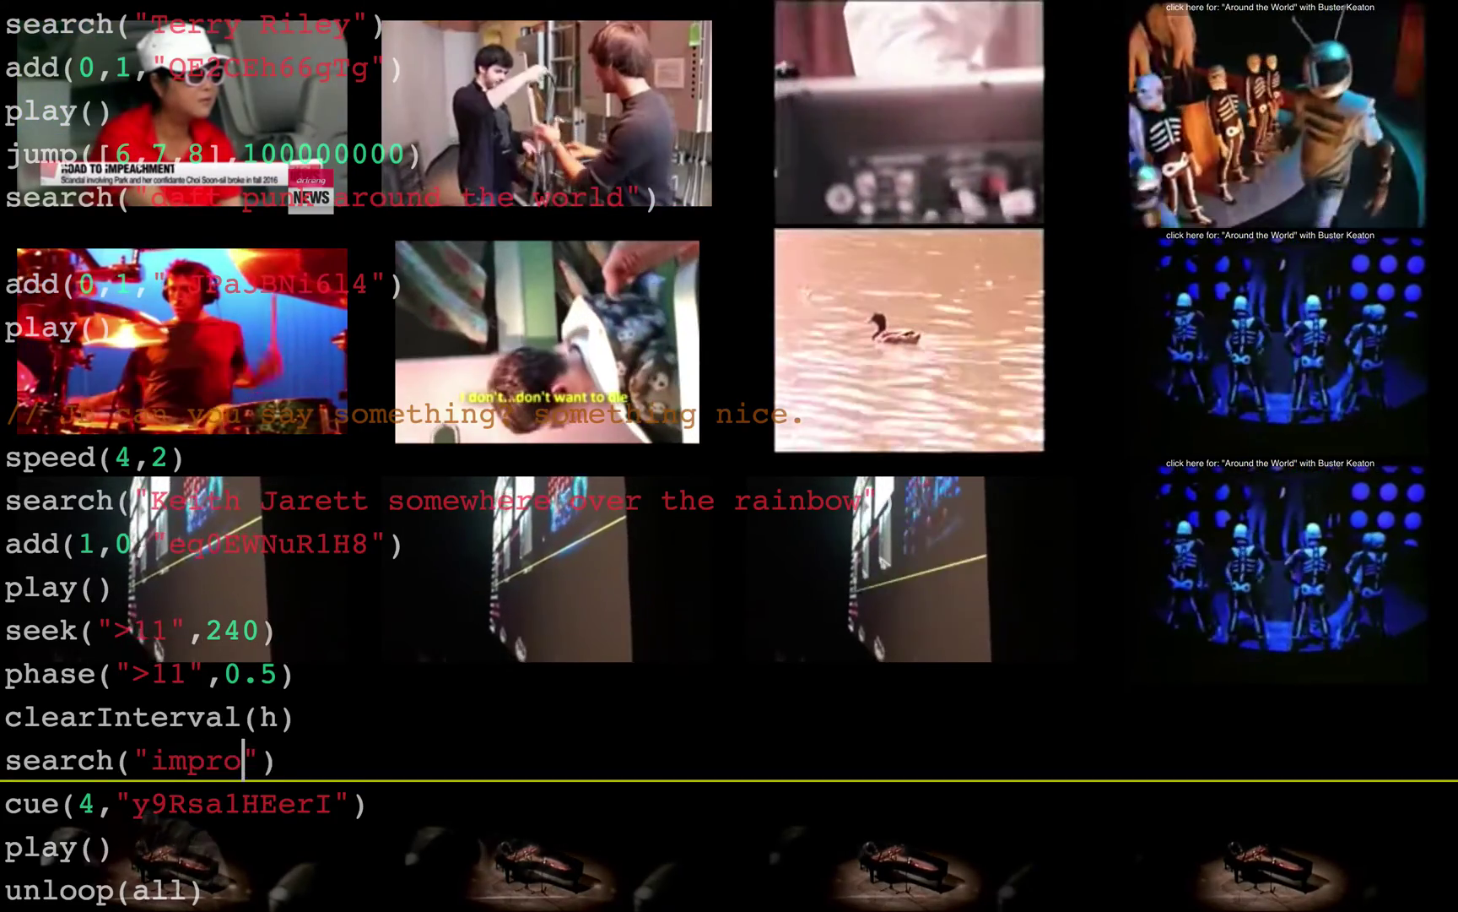
text(ed talk)
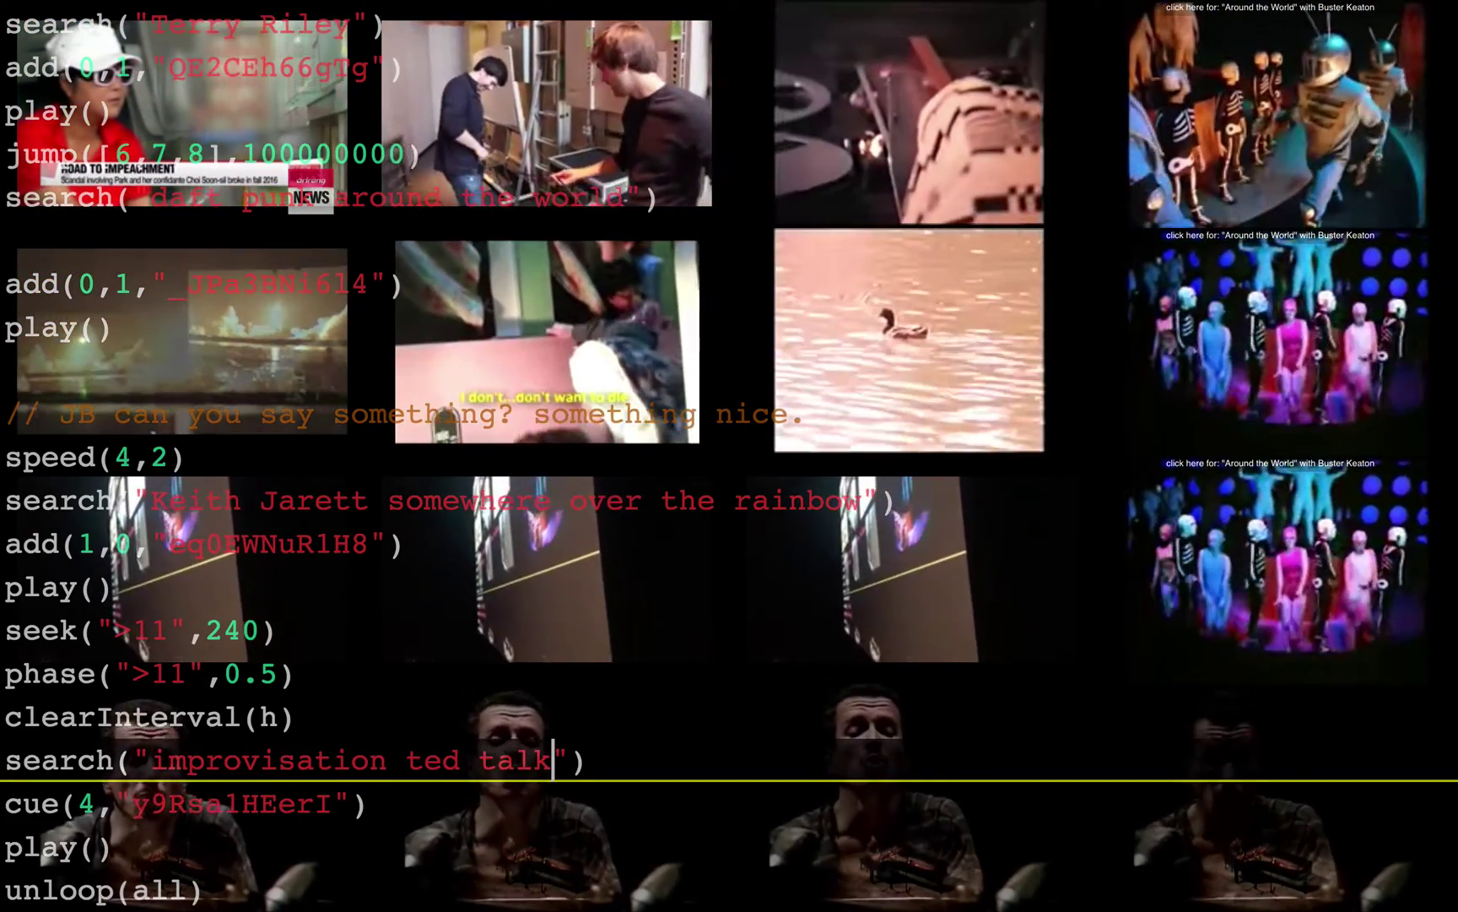
key(ctrl+Return)
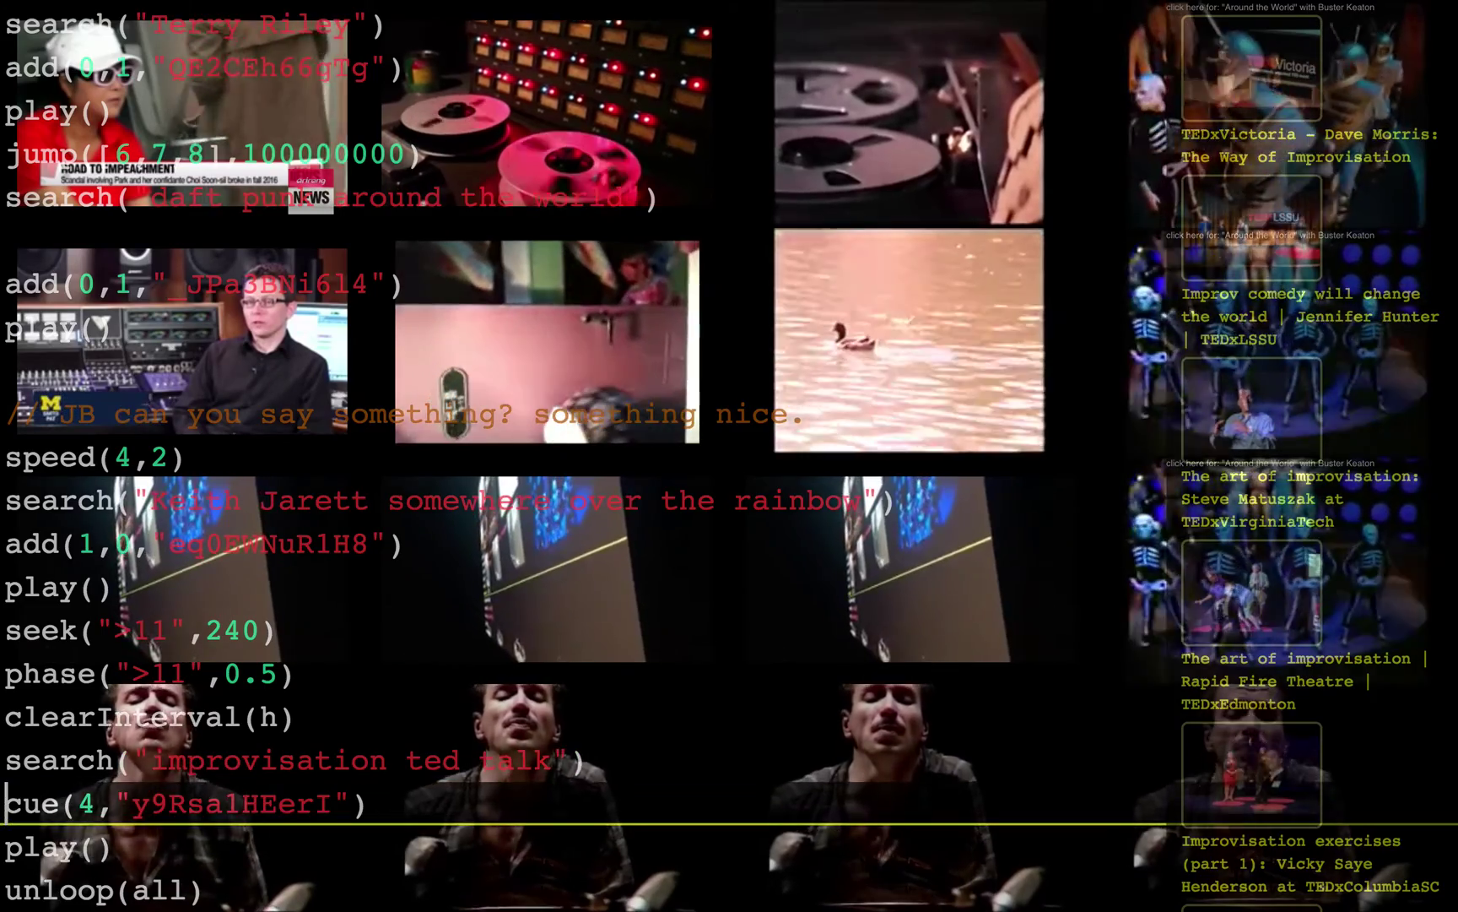
key(Return)
text(cue(0,)
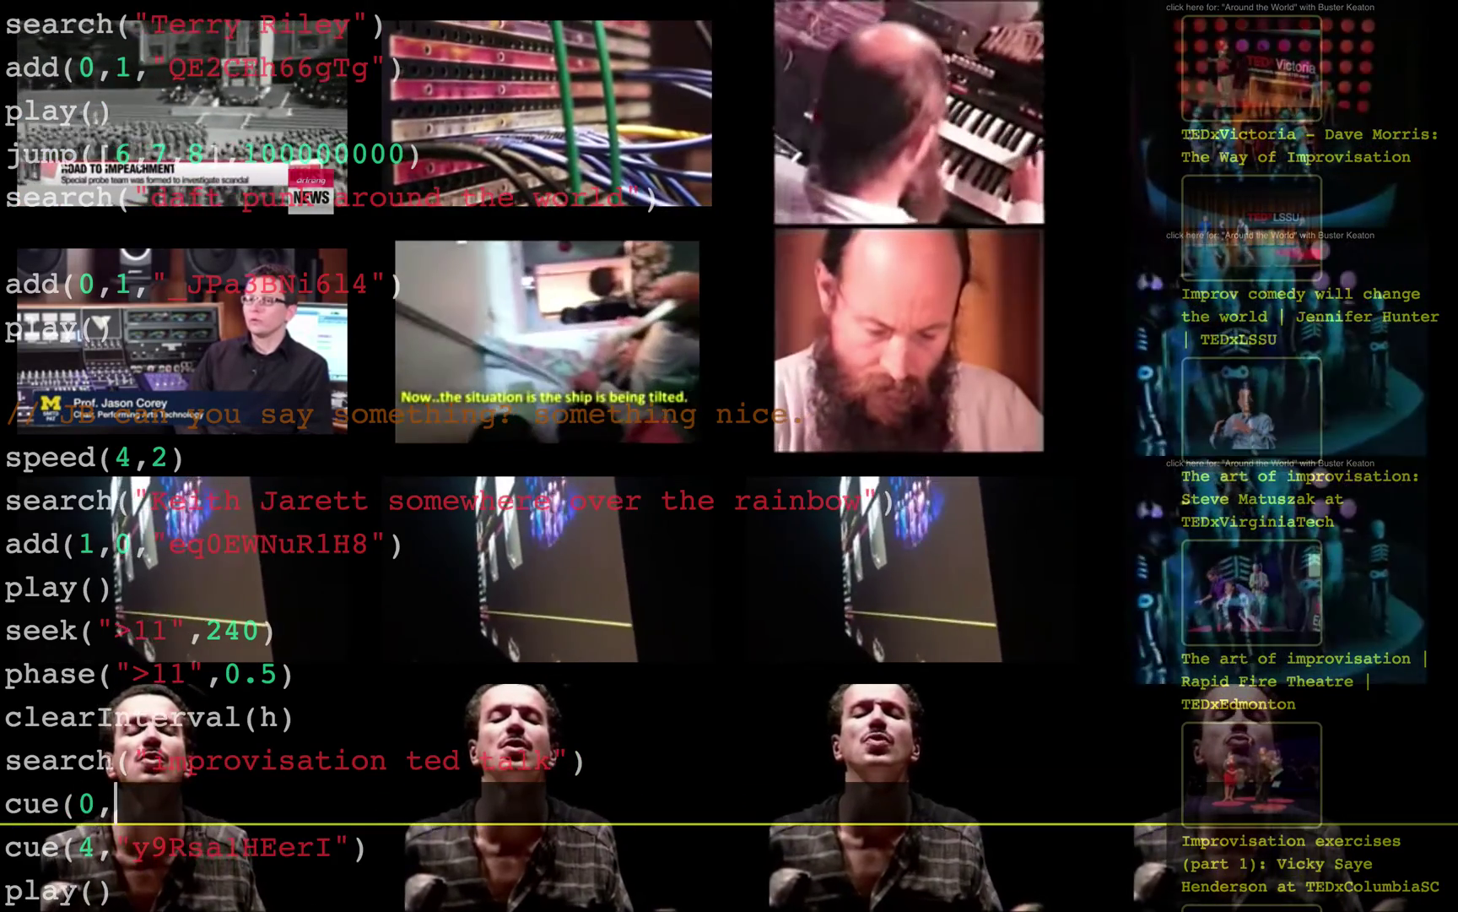
click(1260, 77)
text())
key(ctrl+Return)
text(play()
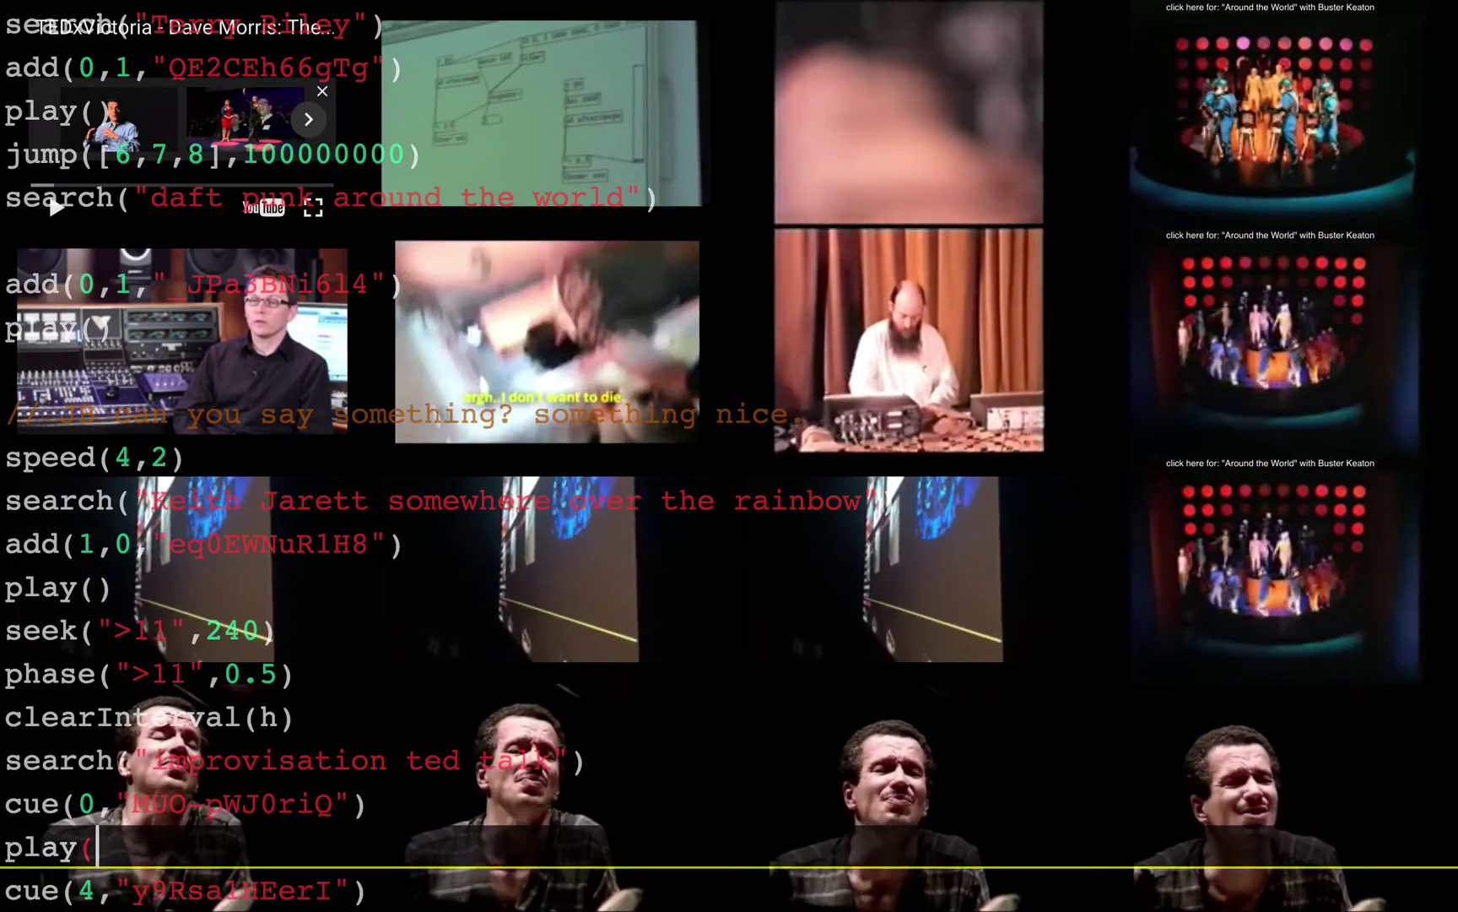
text())
key(Down)
key(Down)
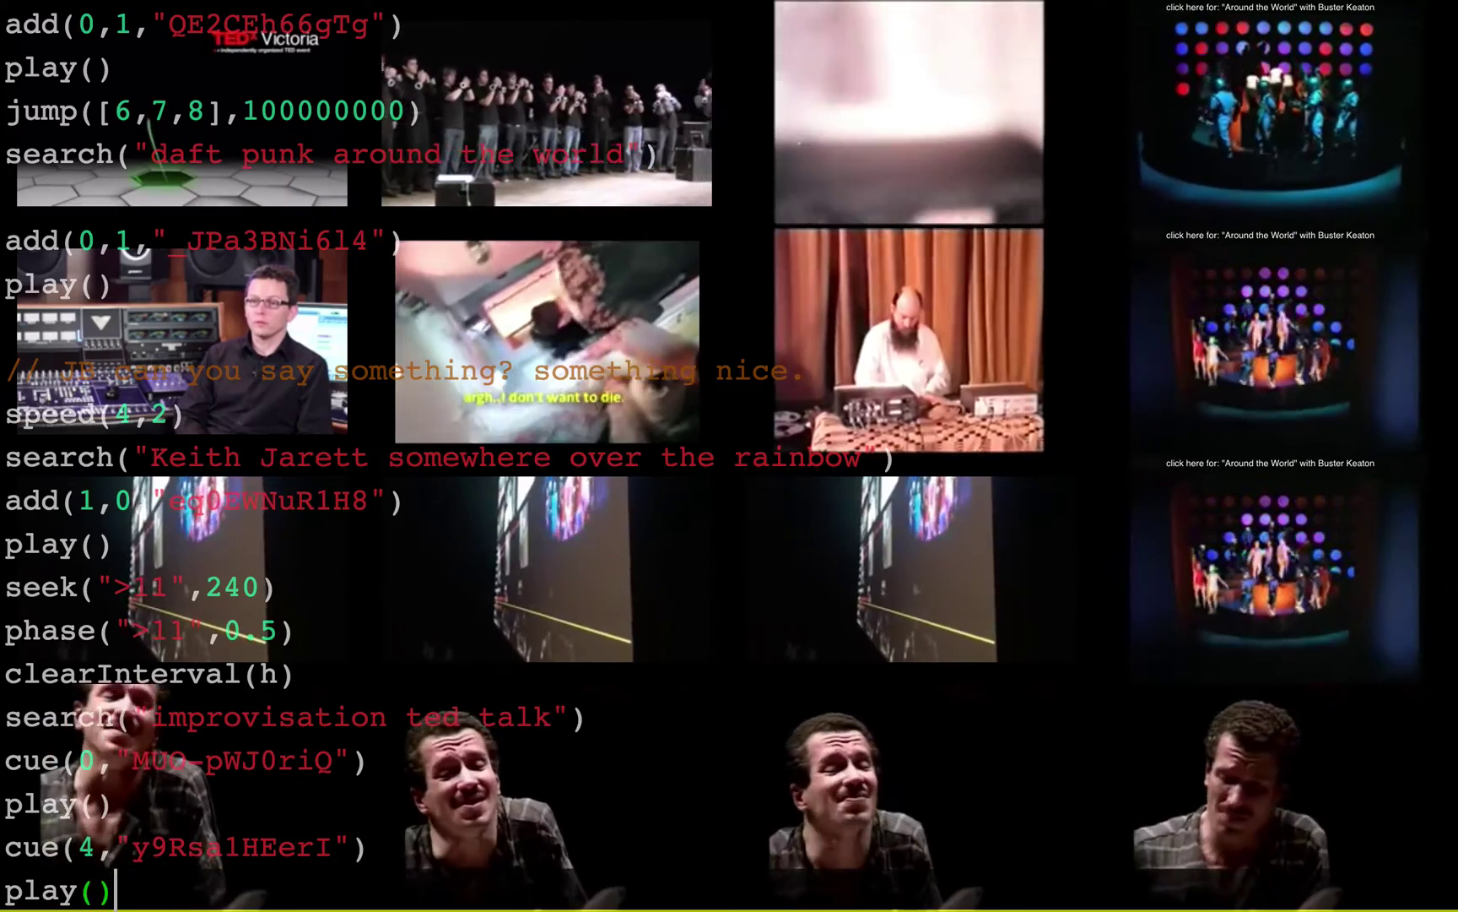
key(Up)
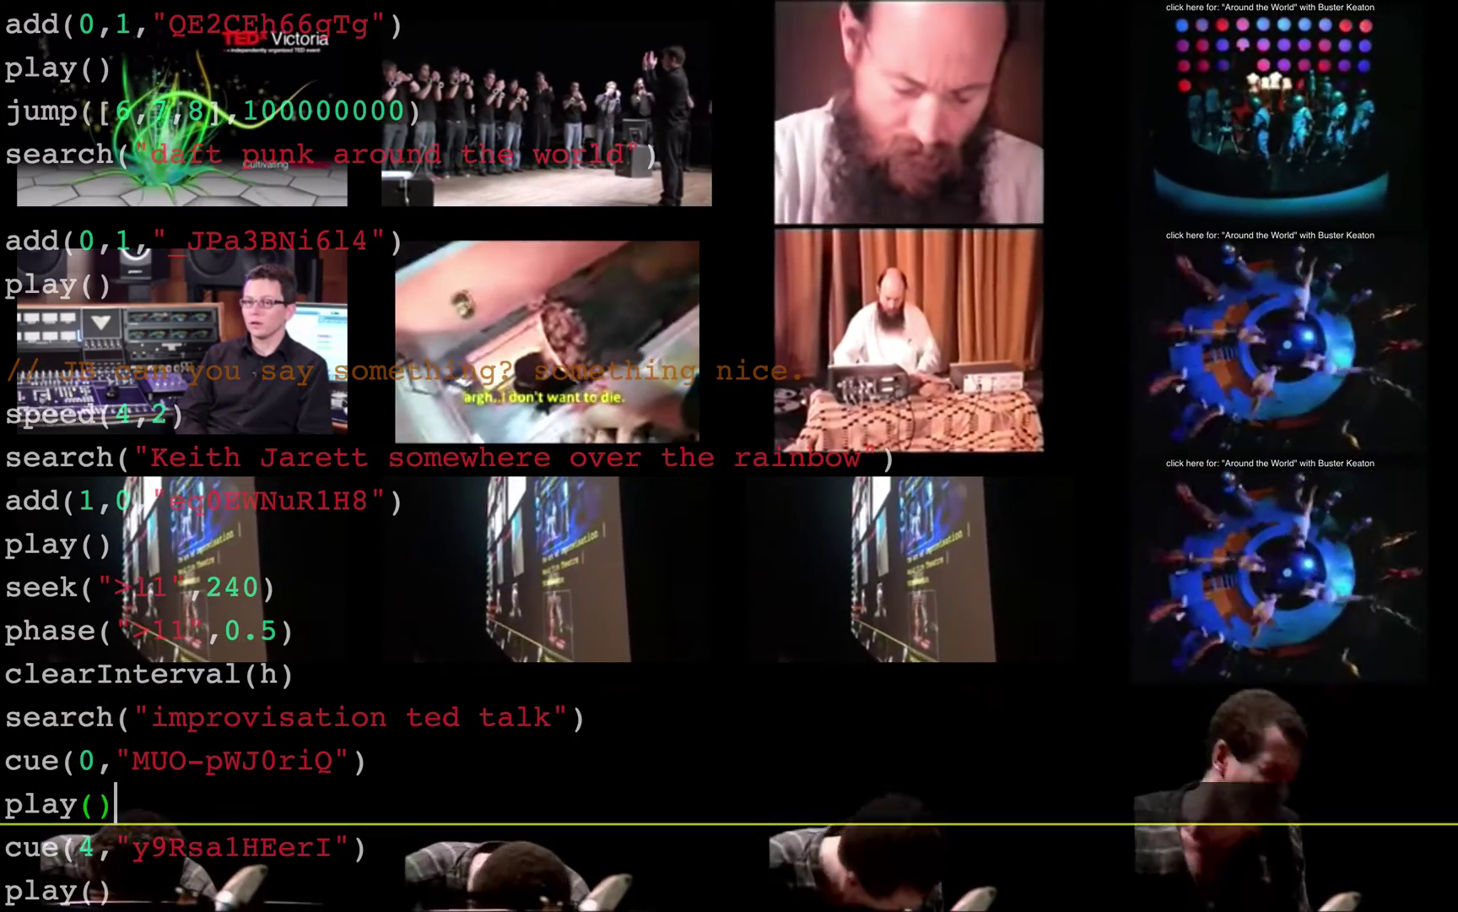
key(BackSpace)
key(Return)
text(search(")
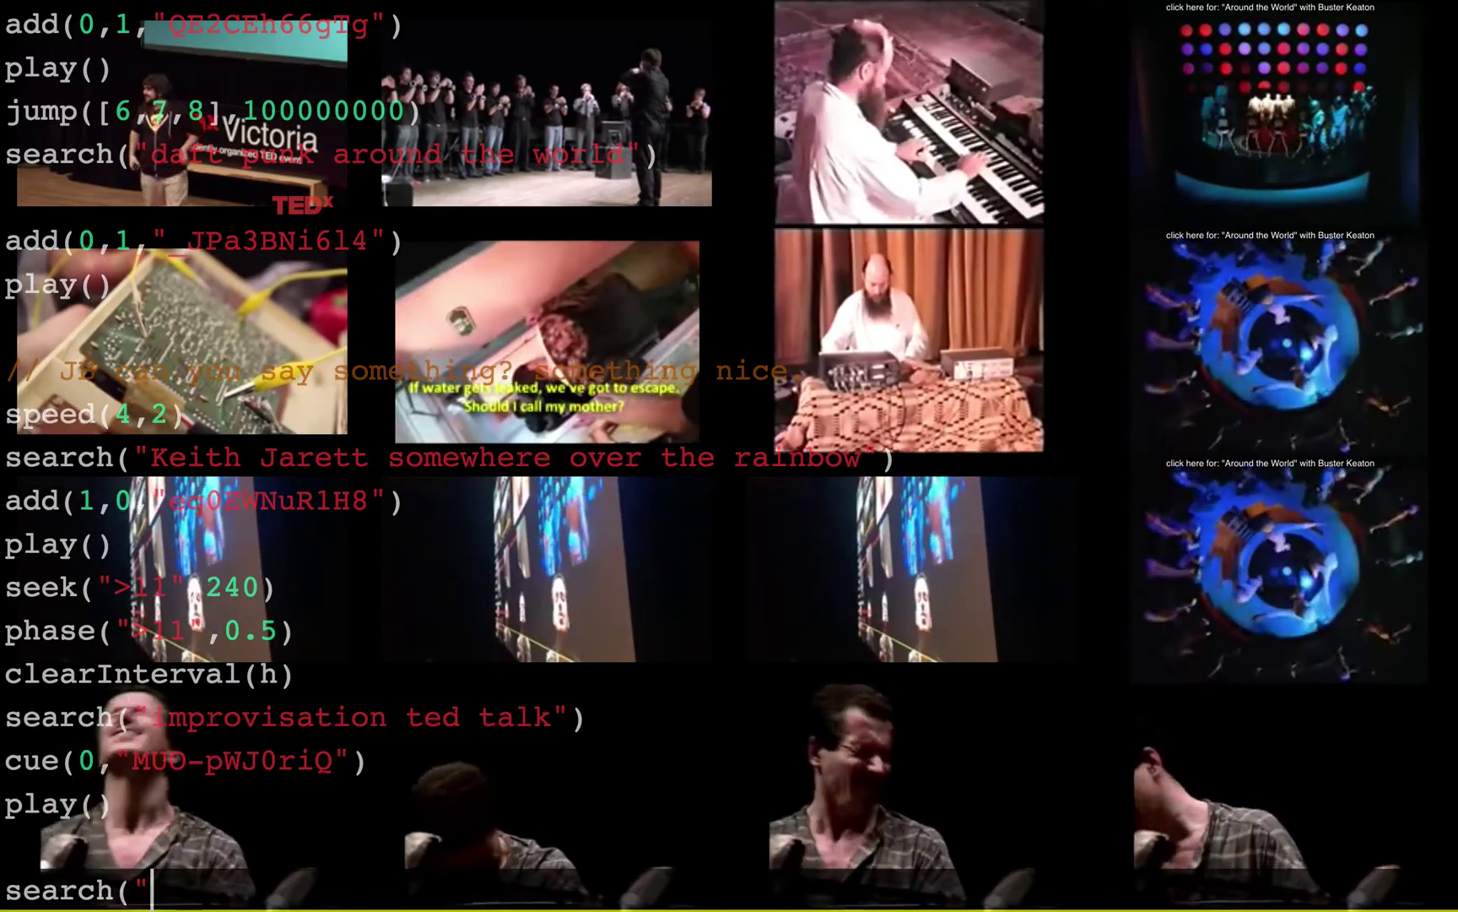
Search Terry Riley and retarget the cue to clips [3,7,11] with video hy3W-3HPMWg
text(Ter)
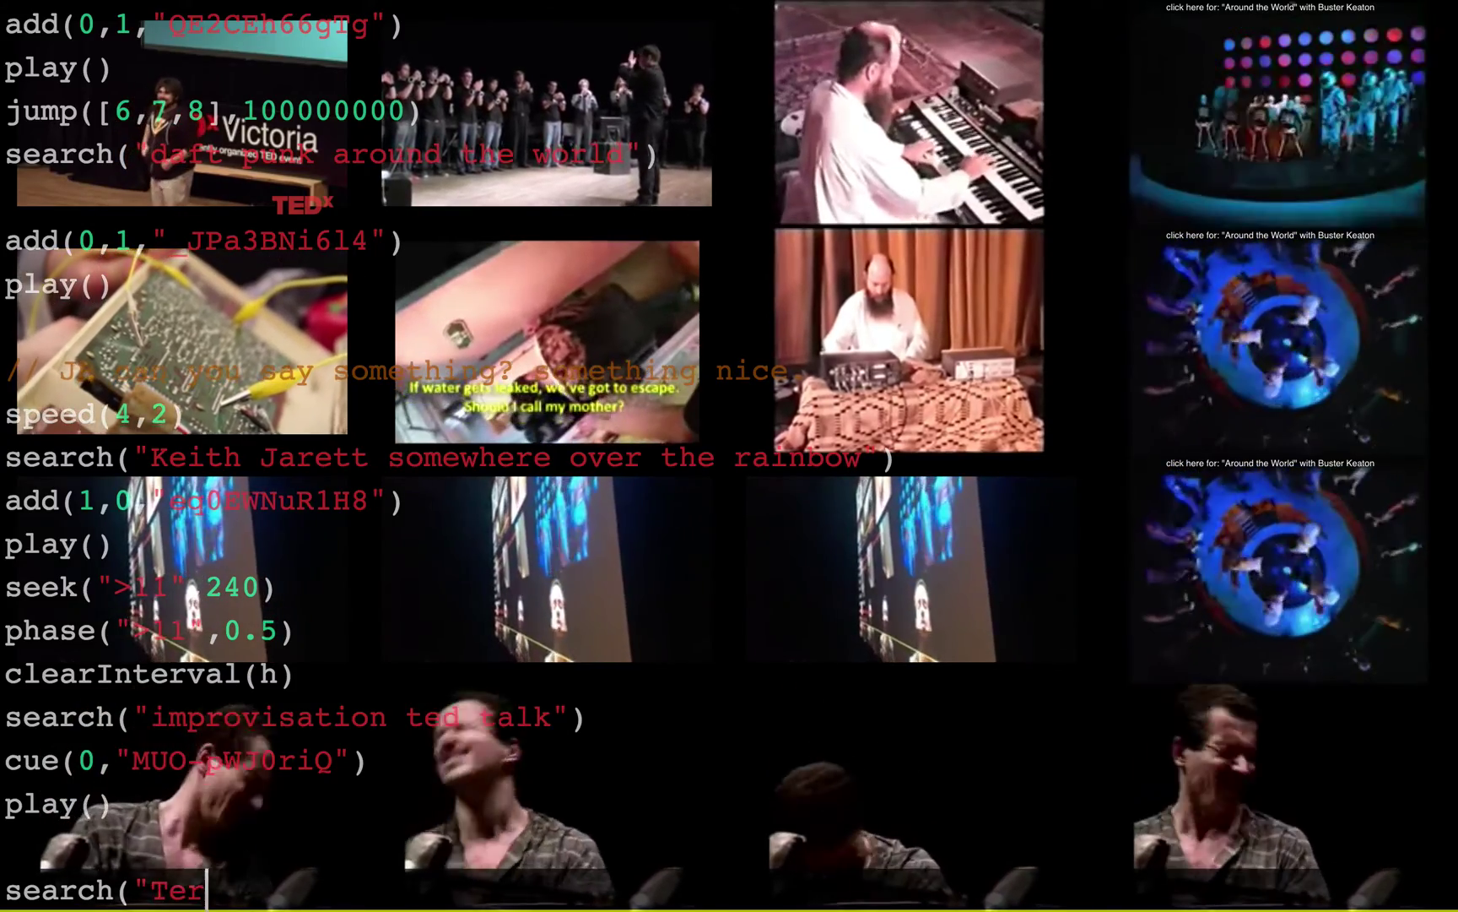
text(ry Riley"))
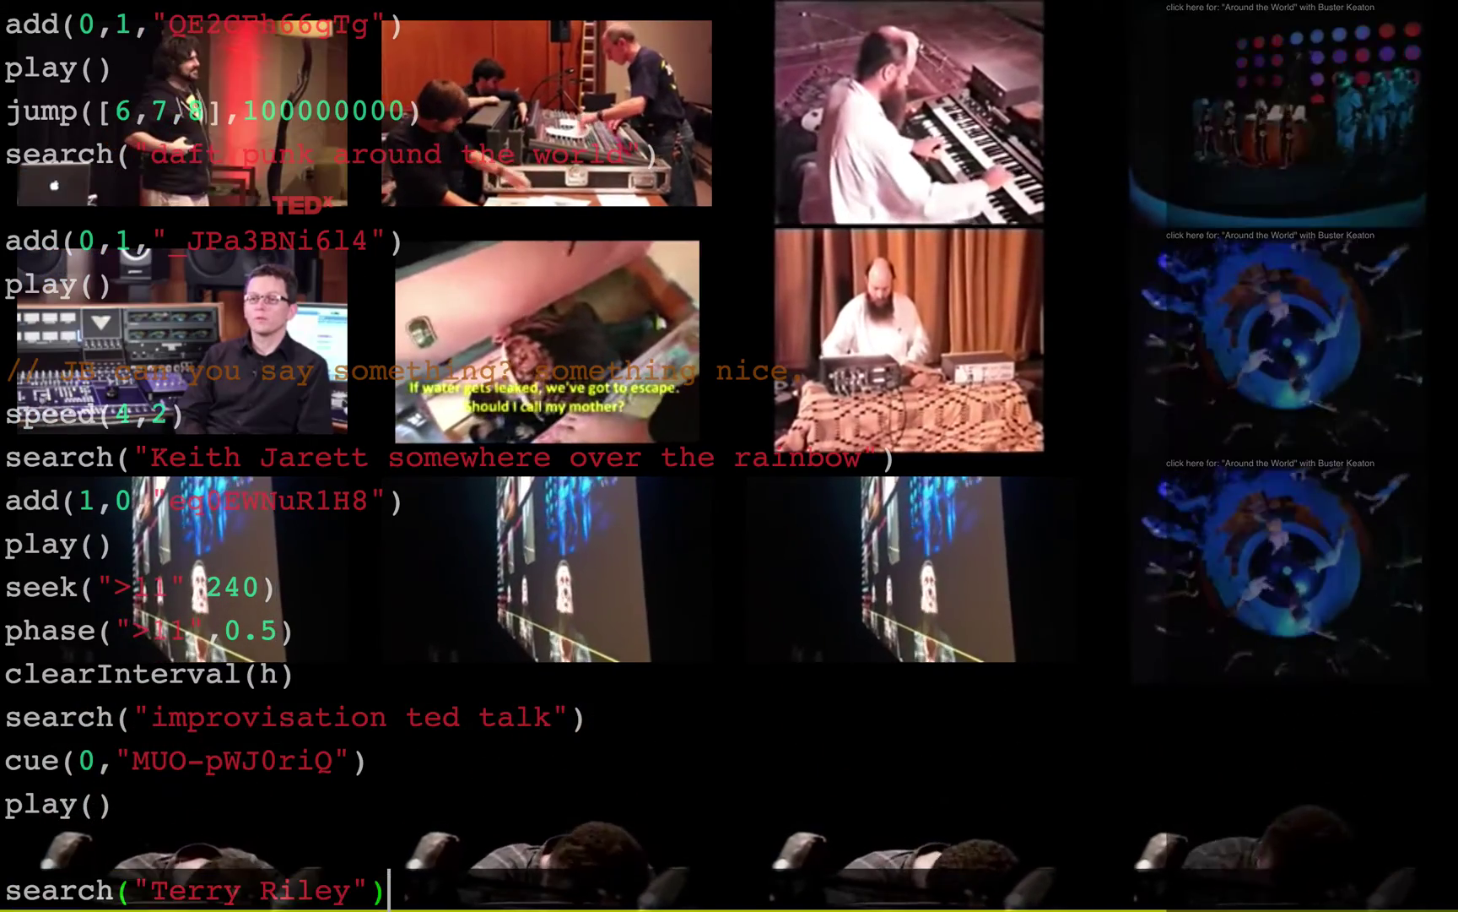
key(ctrl+Return)
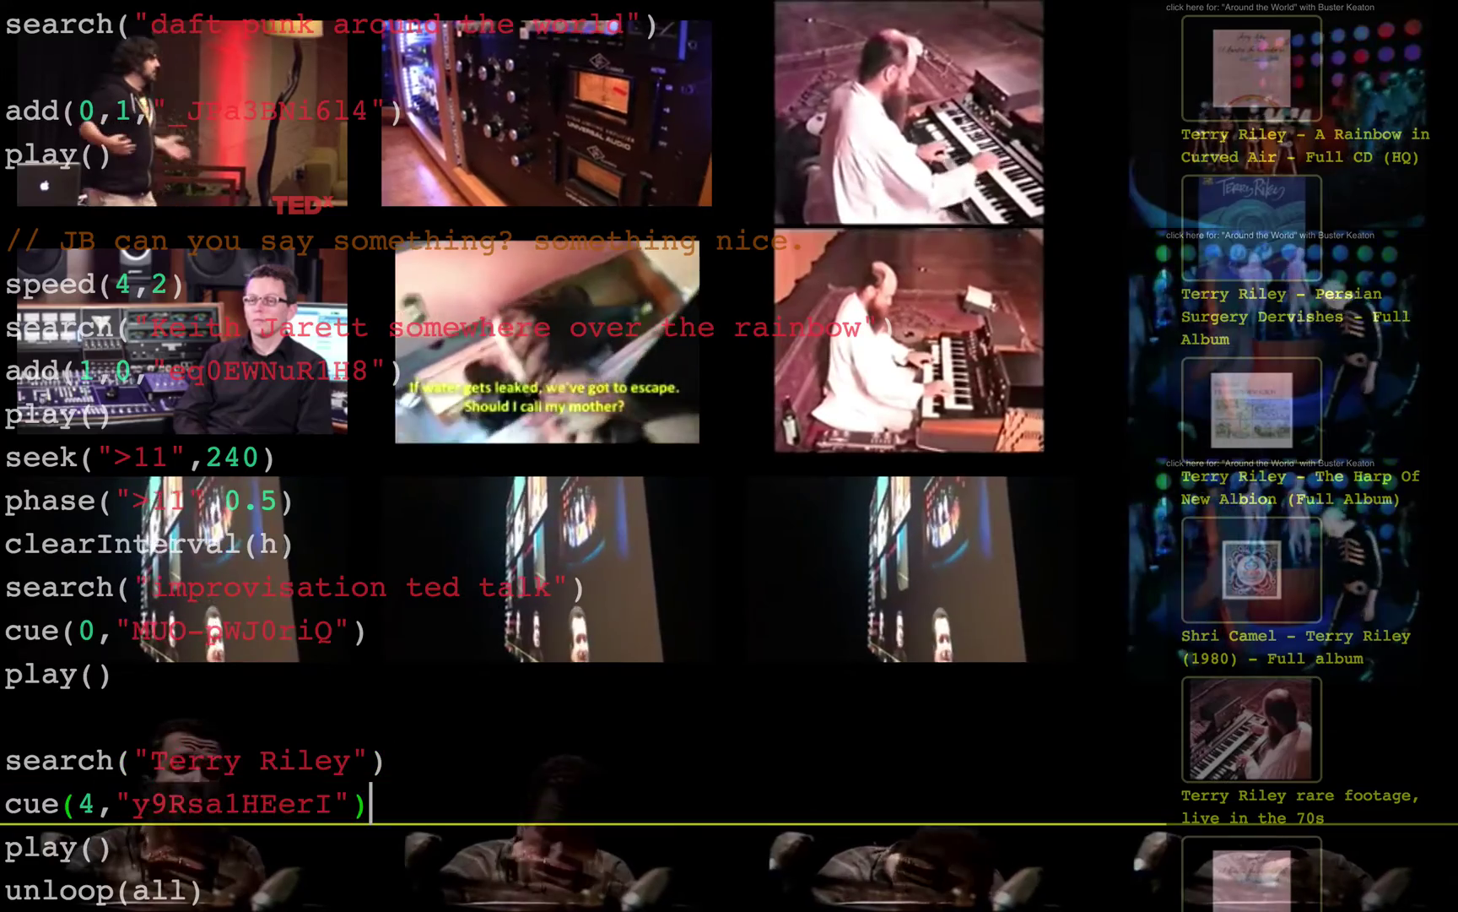
double_click(85, 804)
key(BackSpace)
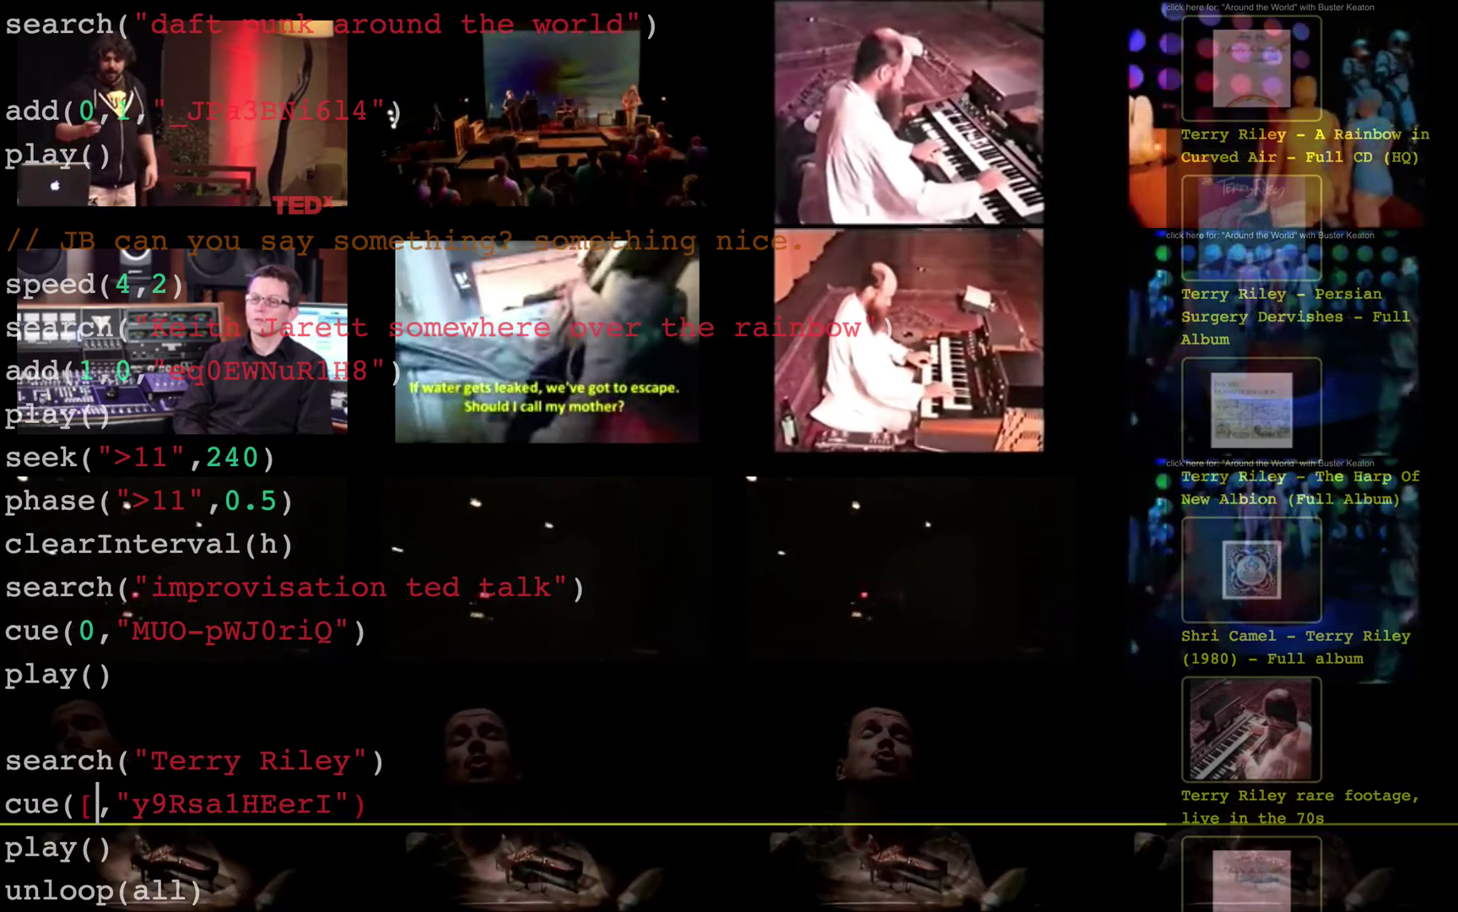
text([3,)
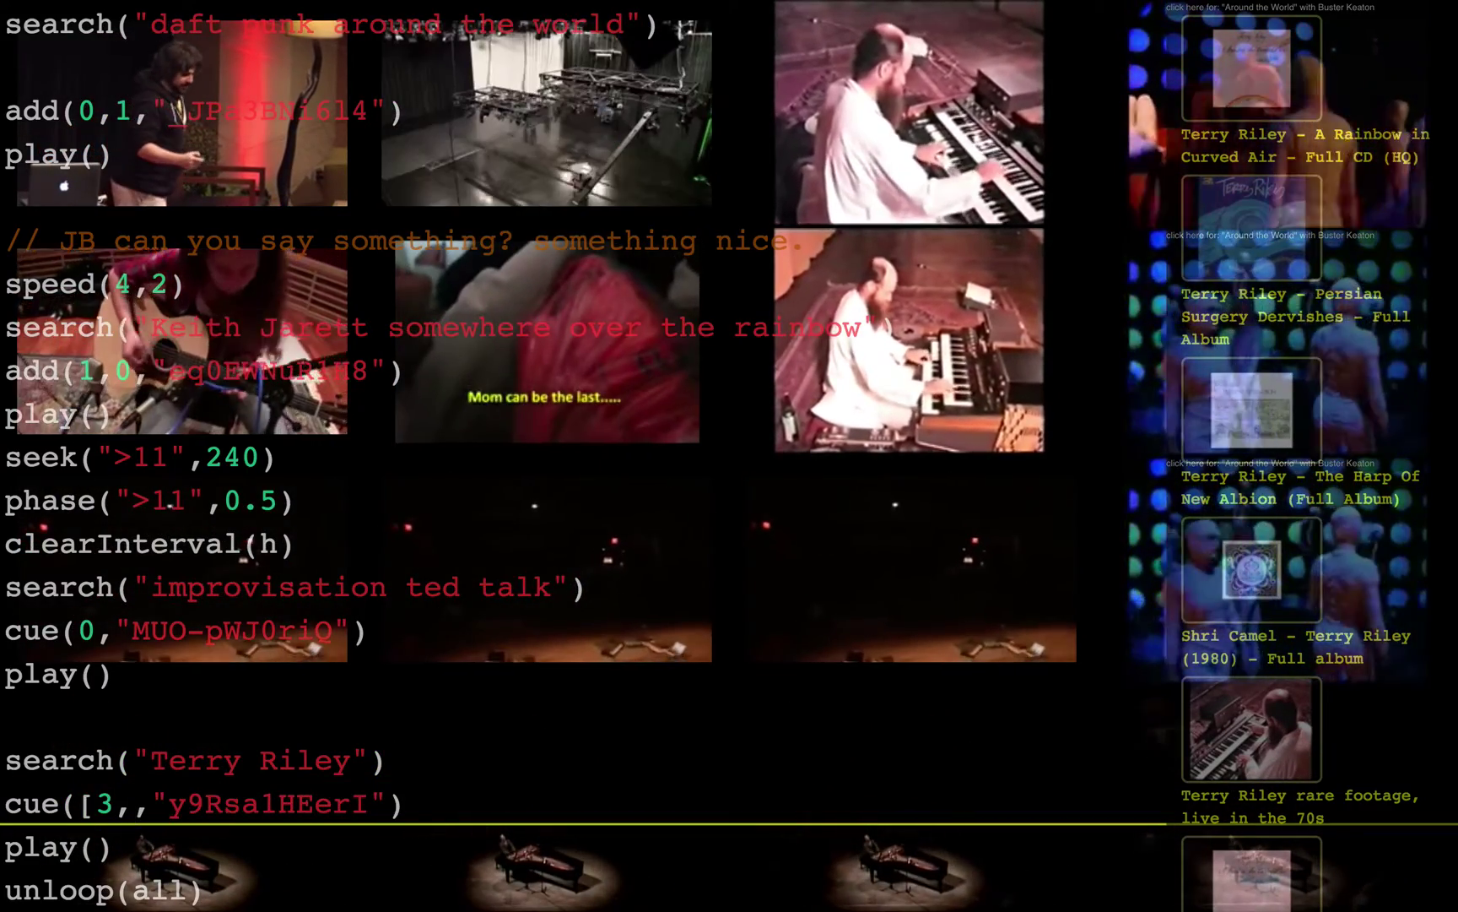
text(7,11])
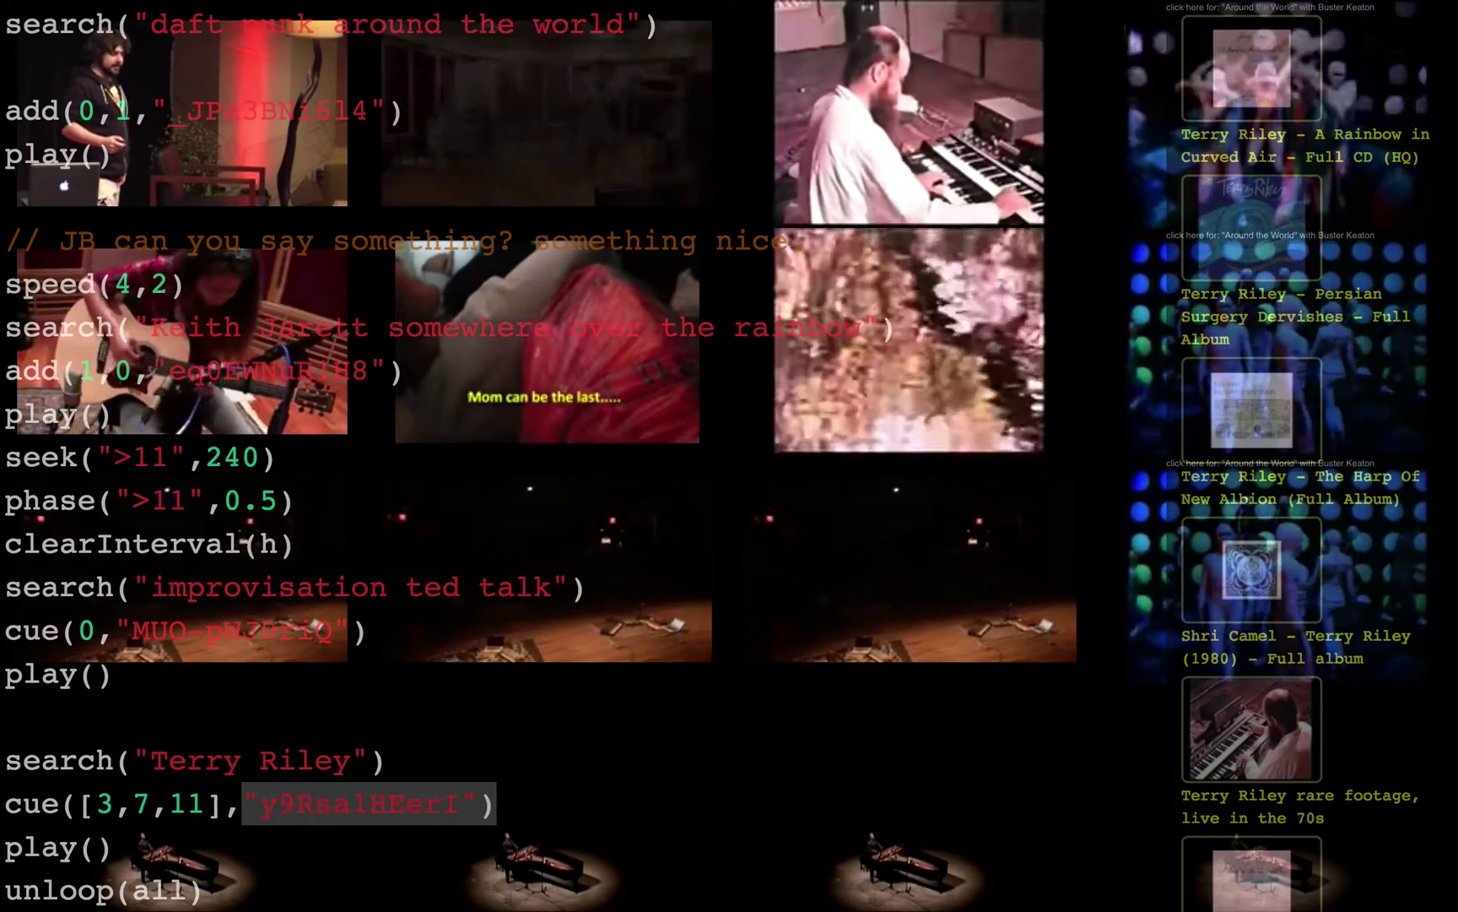
key(BackSpace)
text("hy3W-3HPMWg")
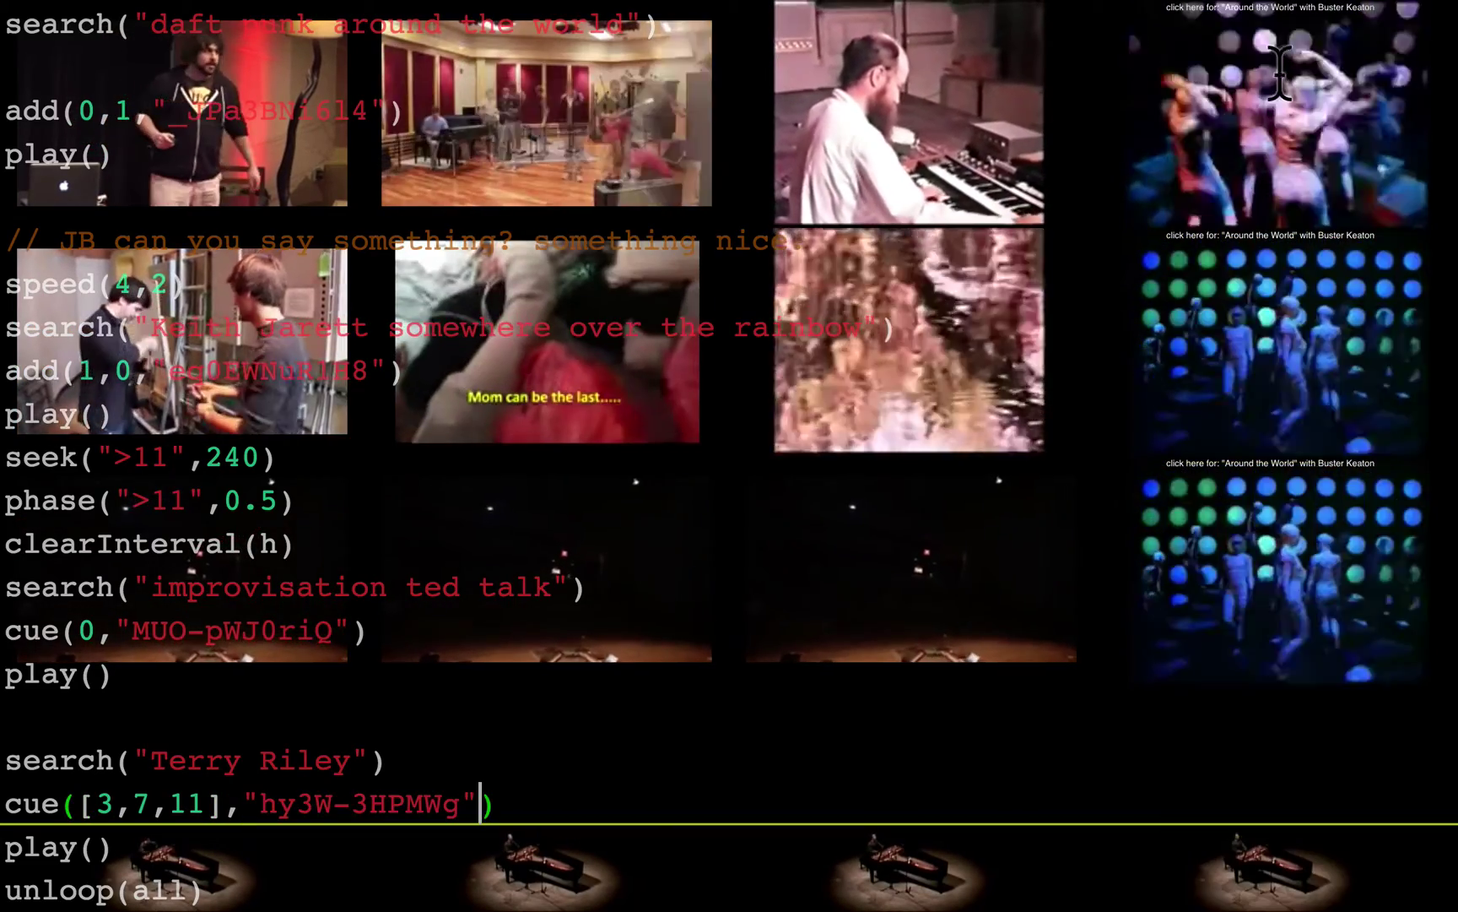
Run the cue, play() and unloop(all) for the Terry Riley clips
key(Down)
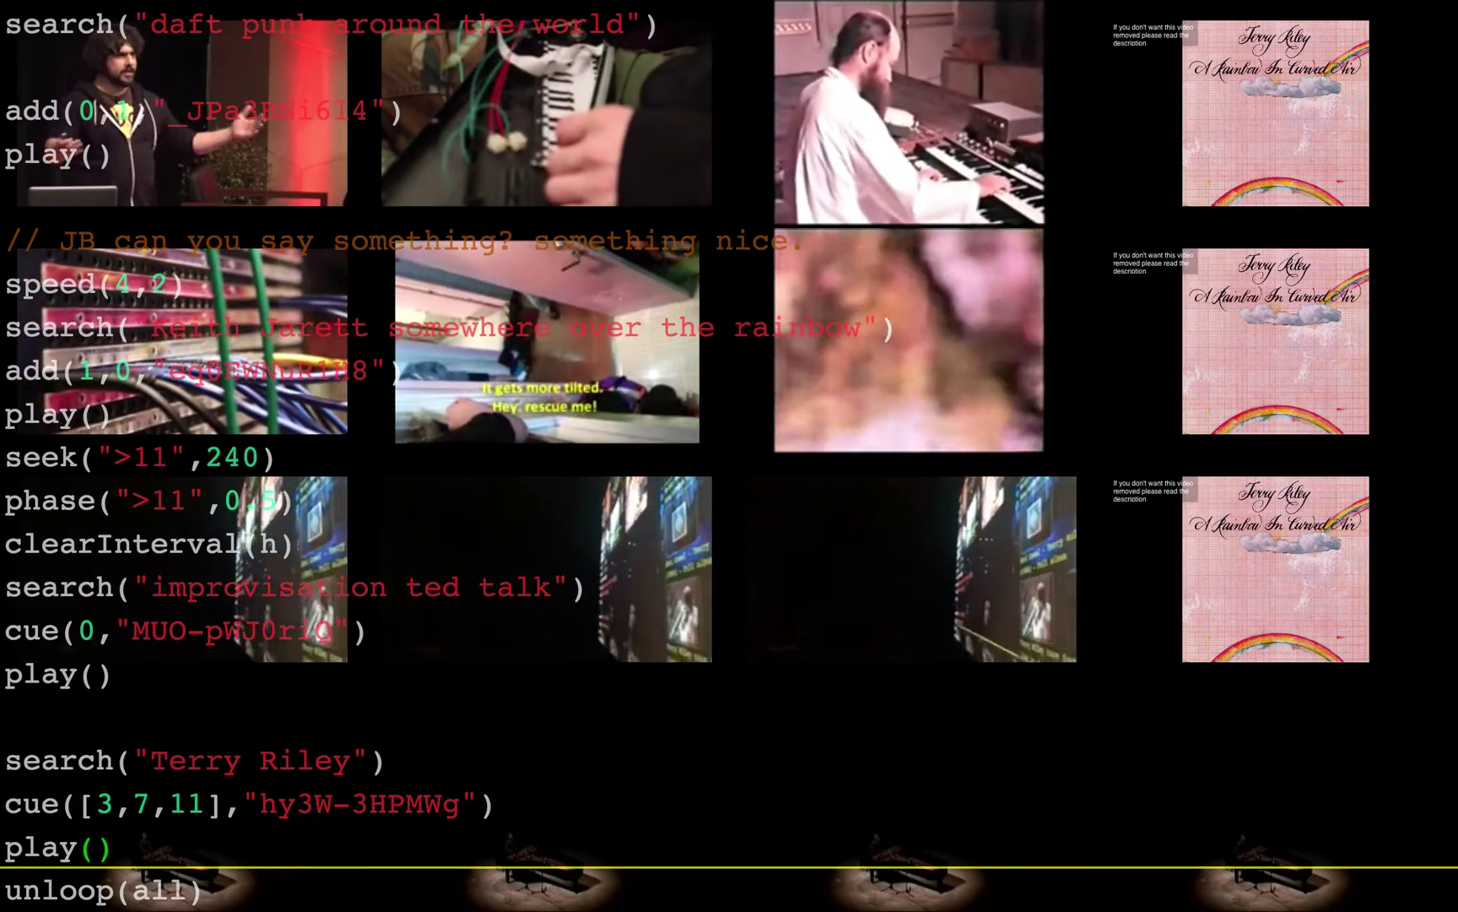
key(Down)
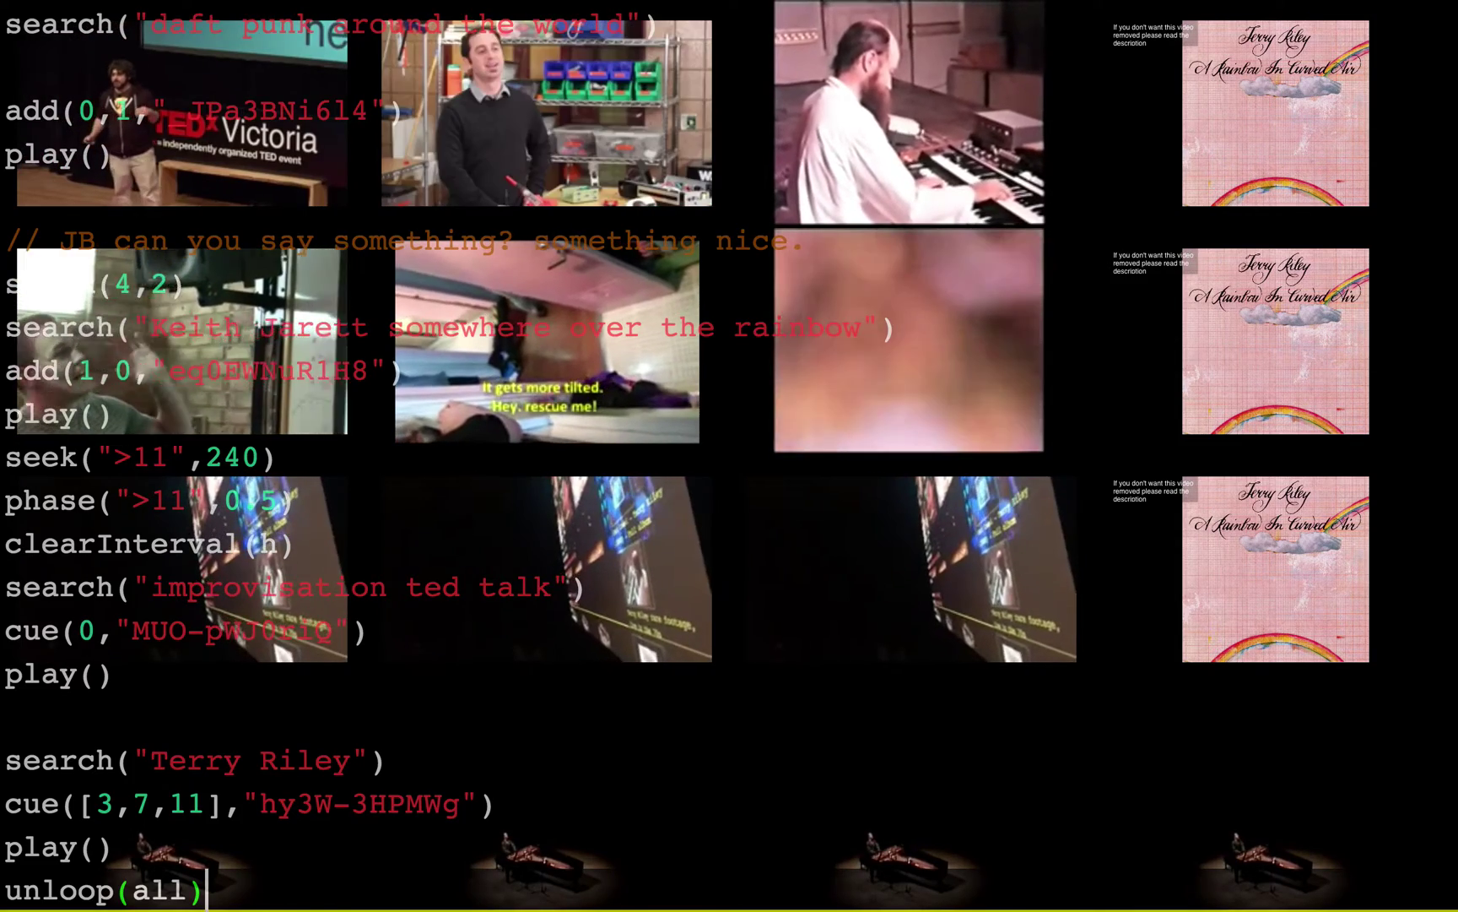
key(Up)
key(Up)
key(Up)
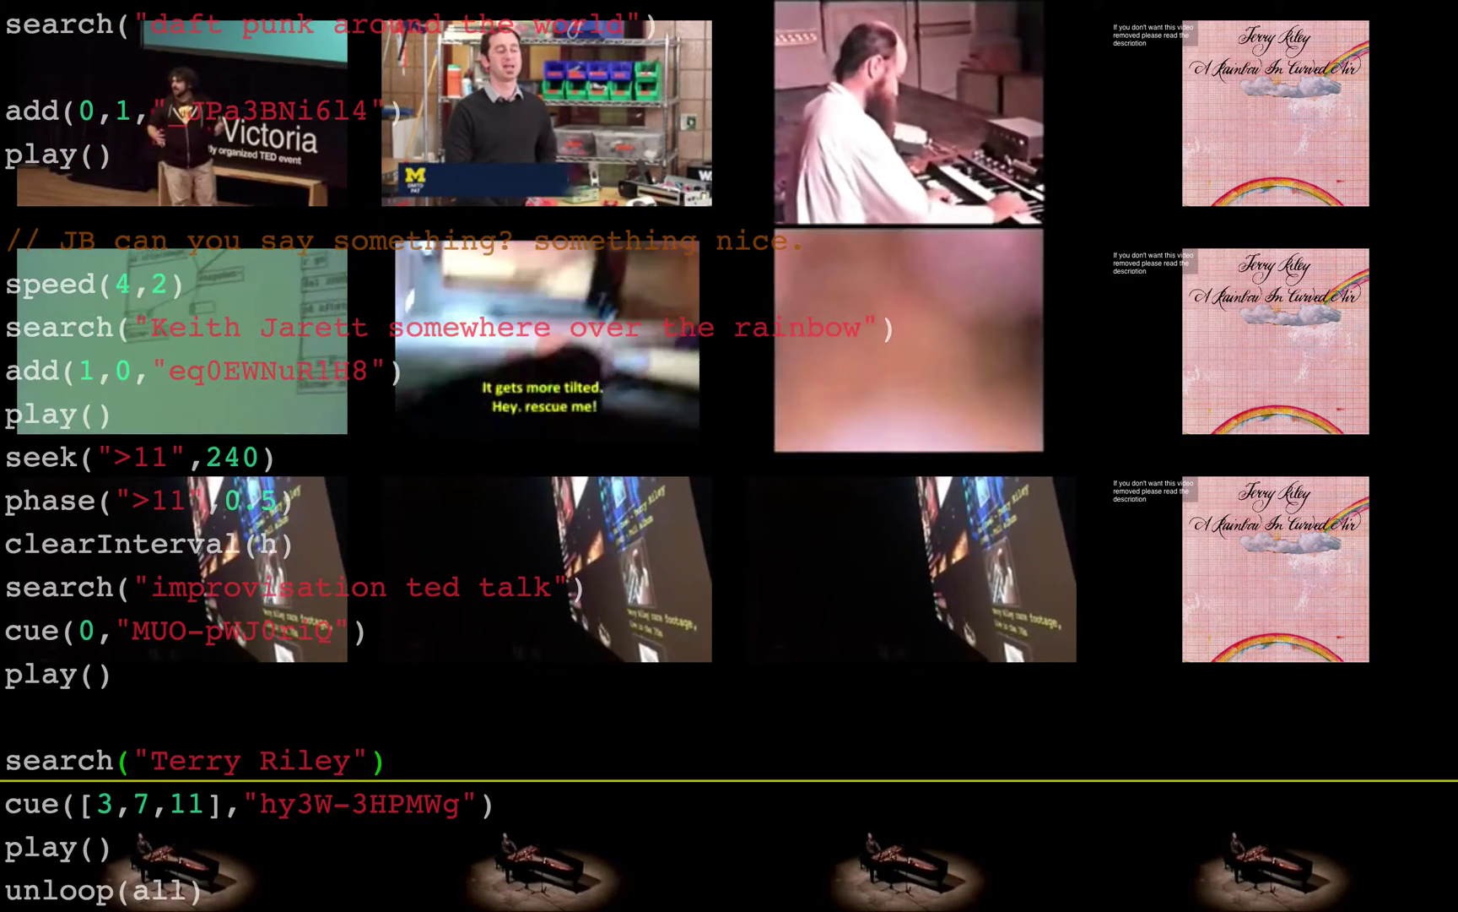
key(Up)
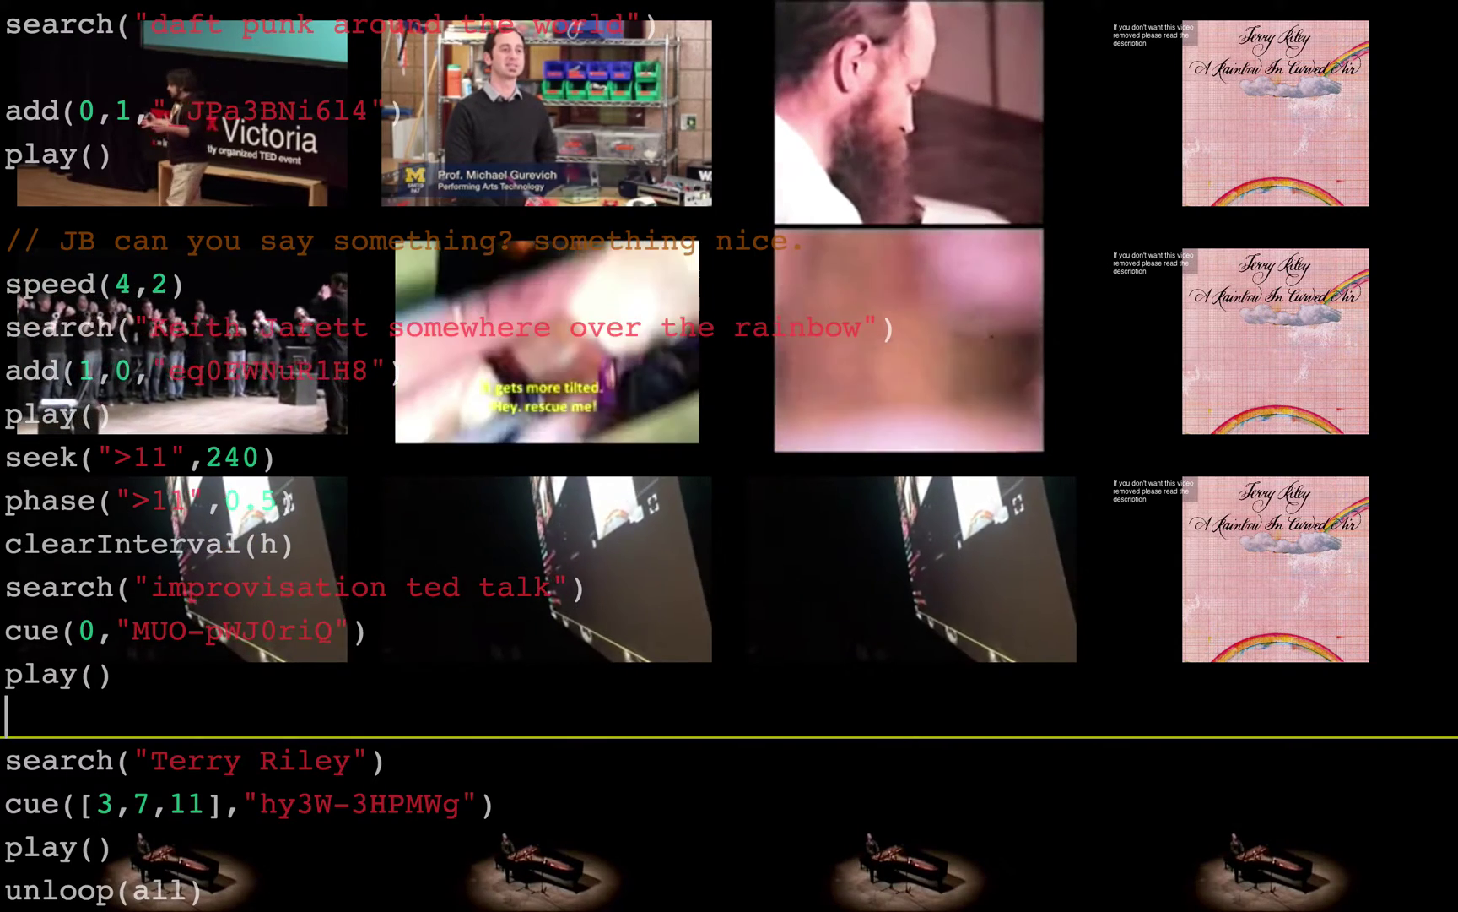
Add a '// say something JB' comment above the Terry Riley search and open a line below unloop(all)
text(// )
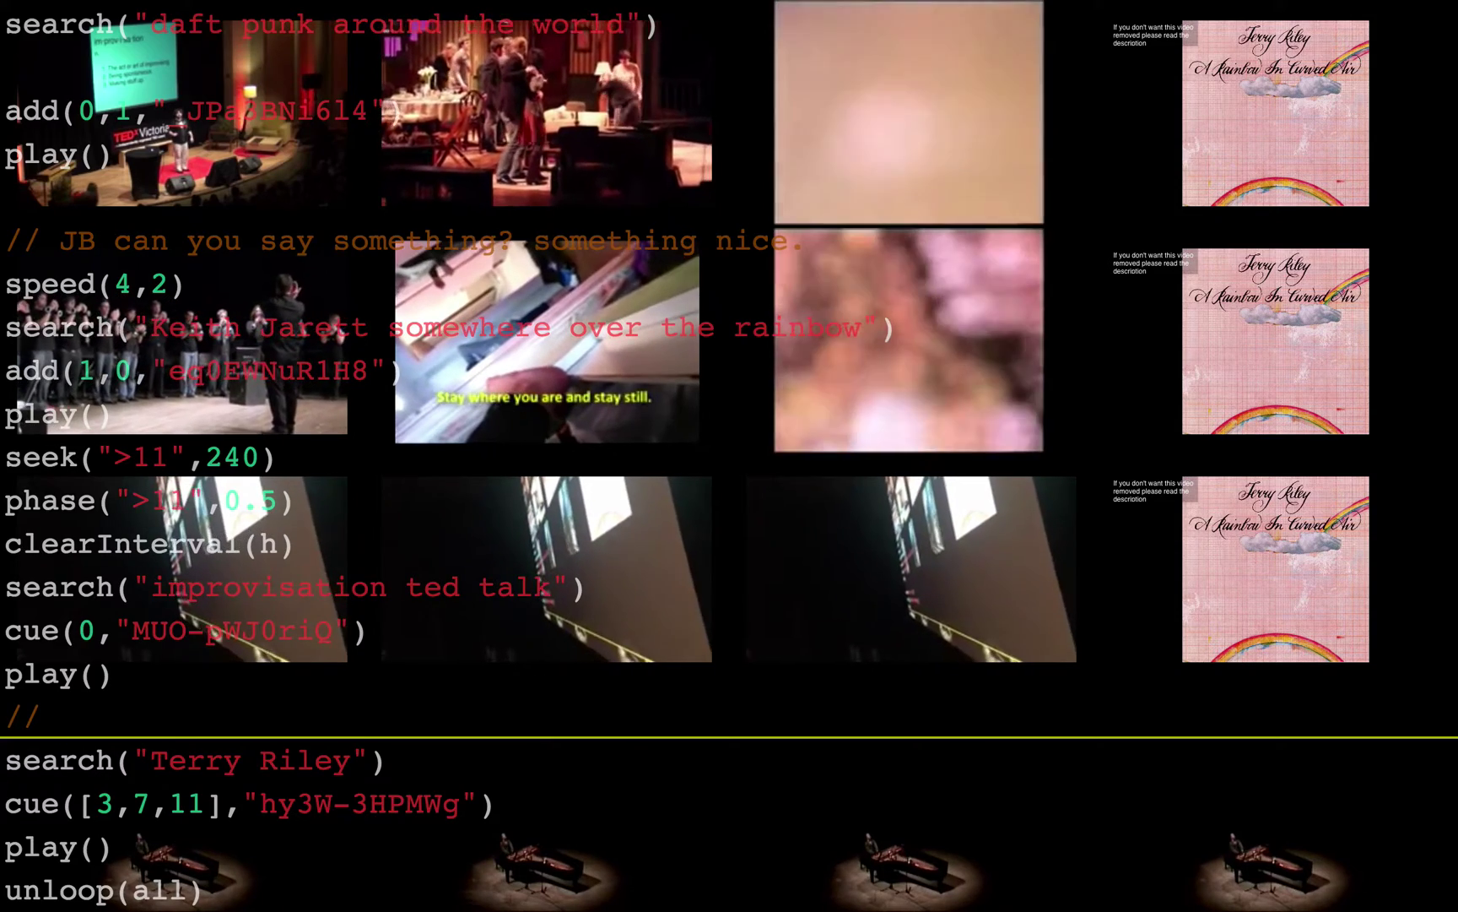
text(s)
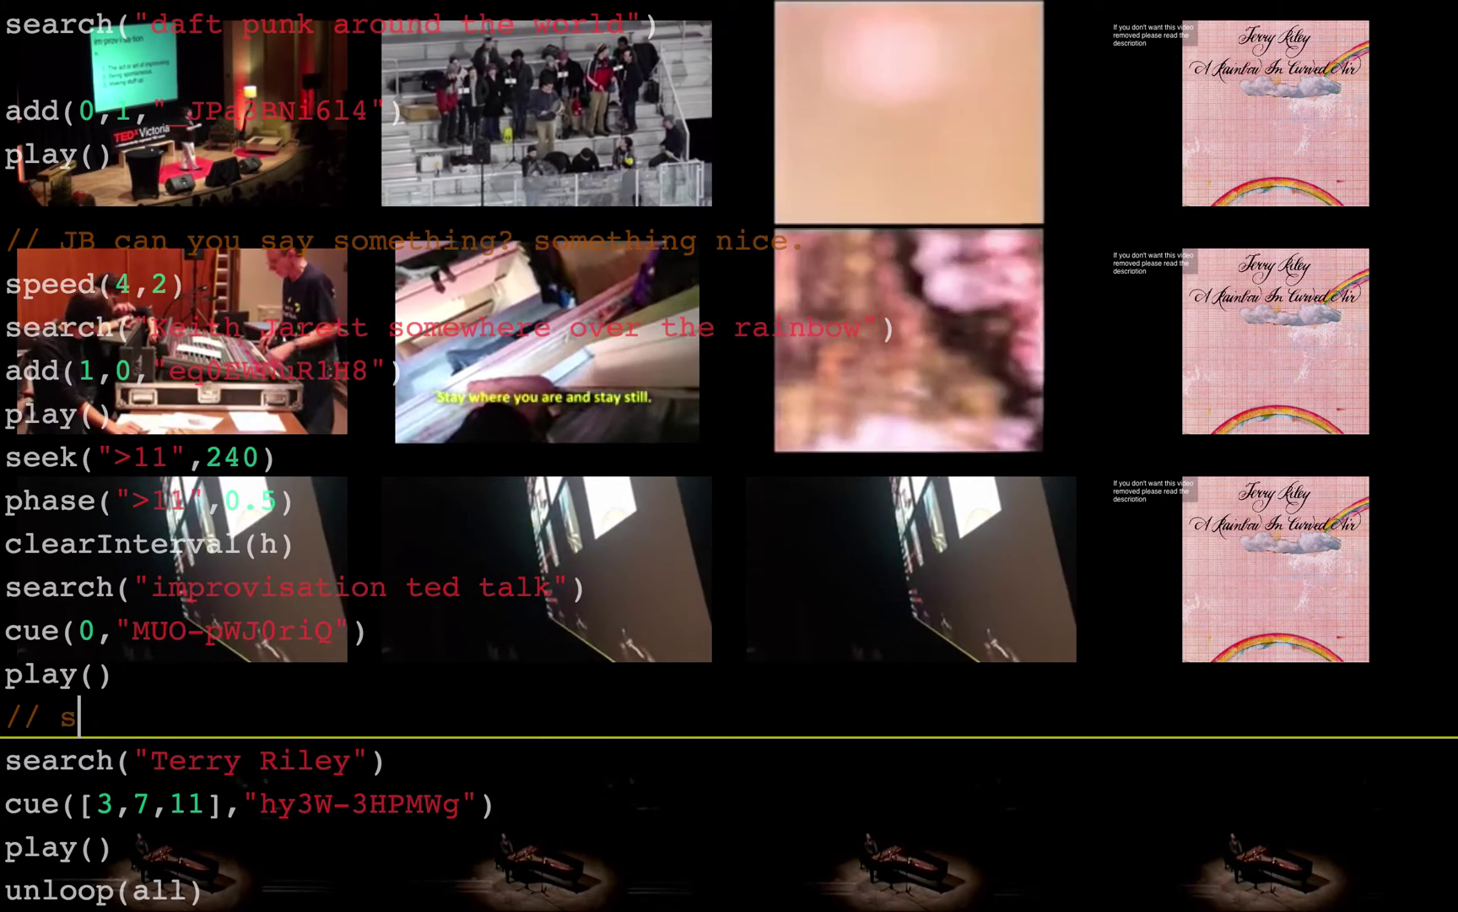
text(ay somethin)
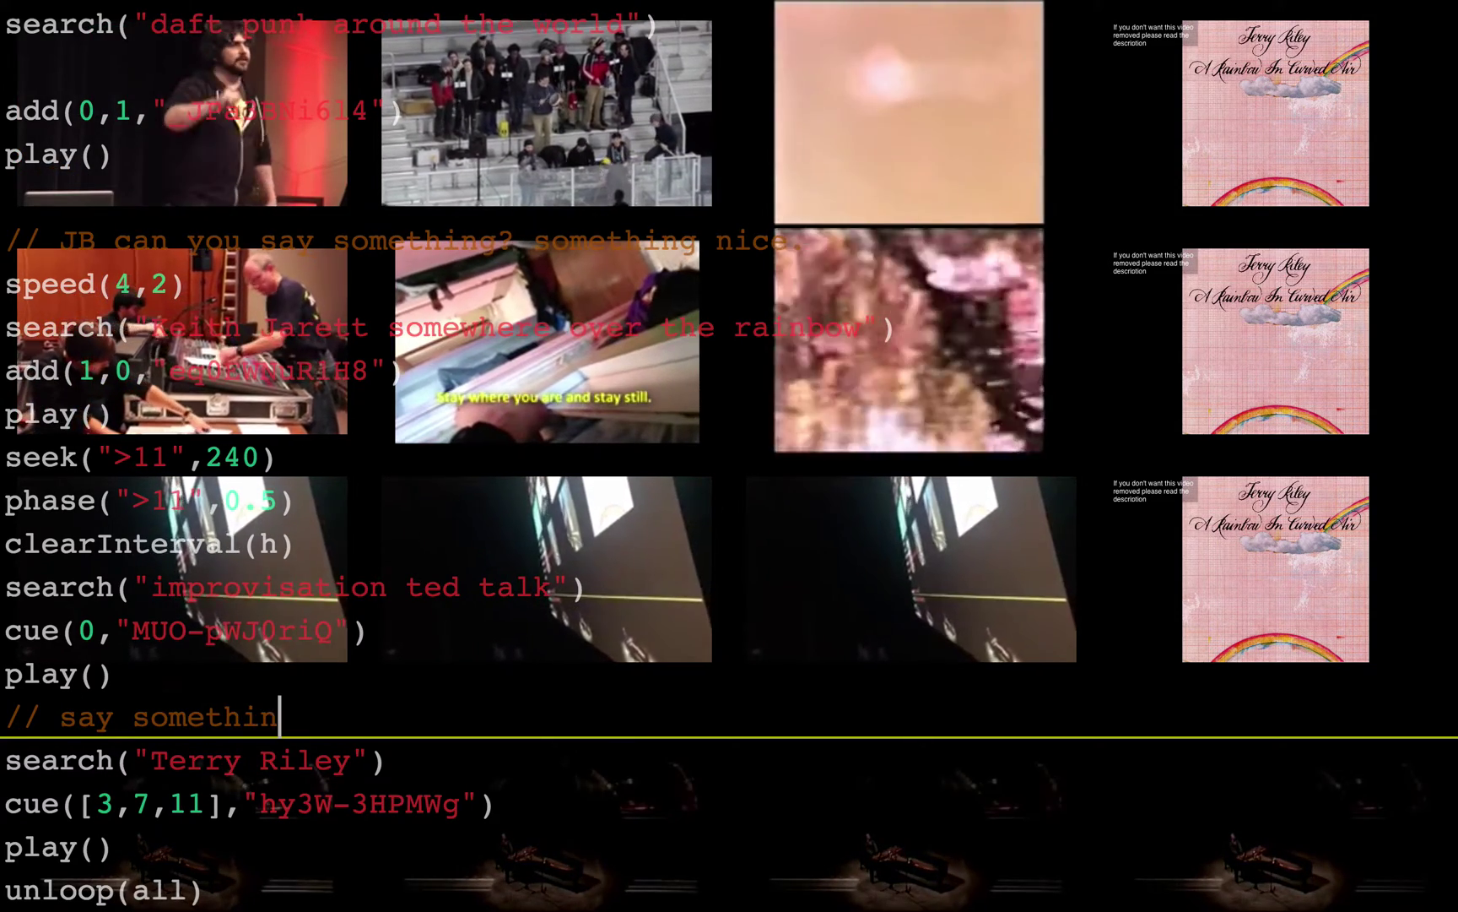
text(g JB)
key(Down)
key(Down)
key(Down)
key(Down)
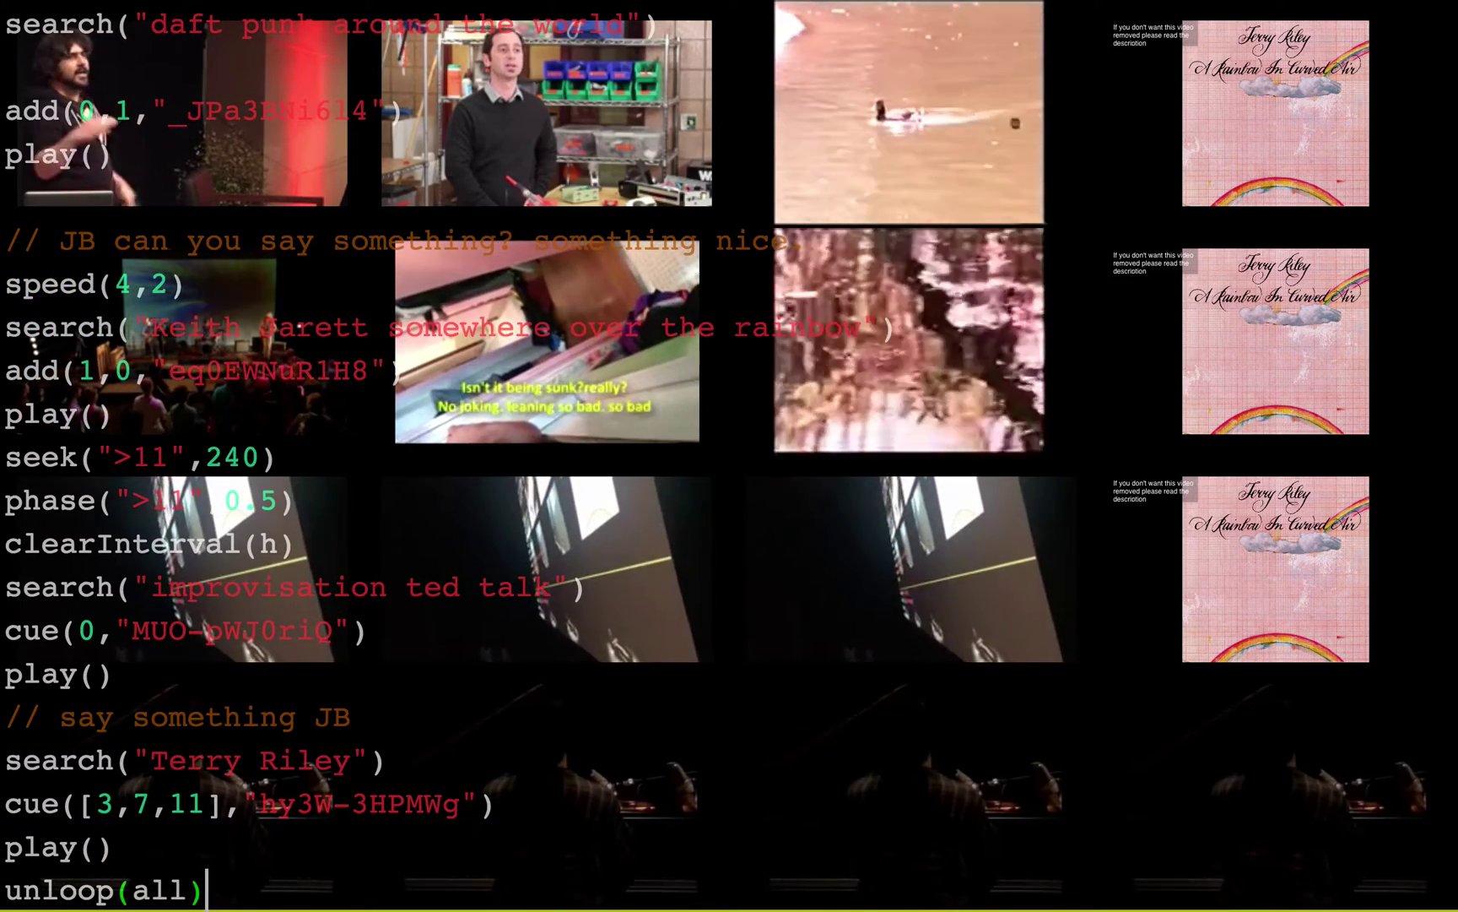
key(Return)
text(search("Thomas and friends wooden railwa)
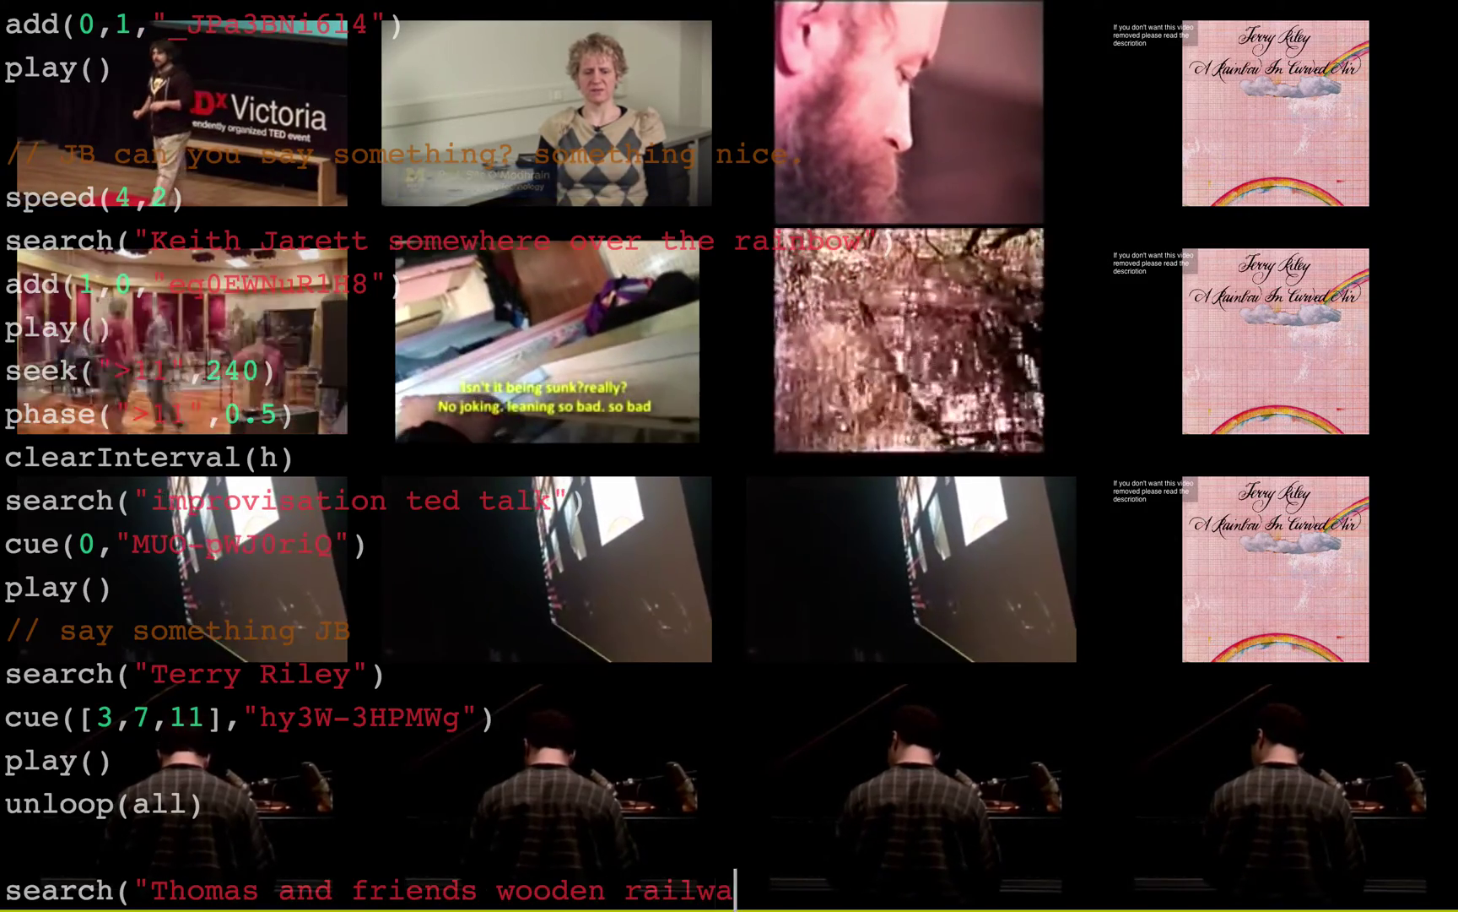
Cue Thomas wooden railway video 5uPlRYxqy_s into clip 1, play it, and comment 'this is for my son'
text(y"))
key(shift+Return)
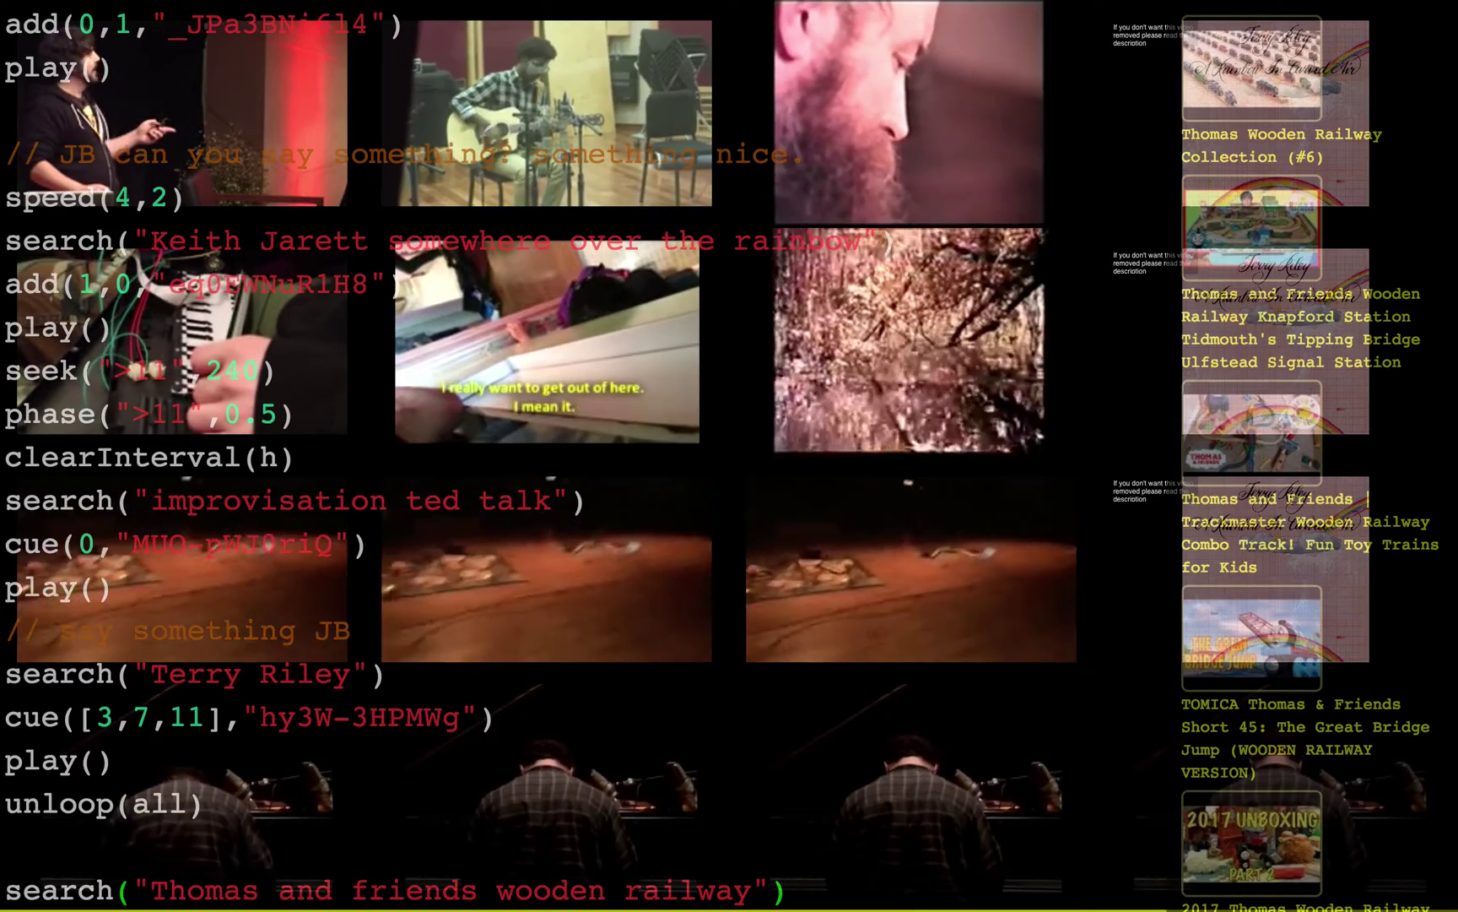
key(Return)
text(cue()
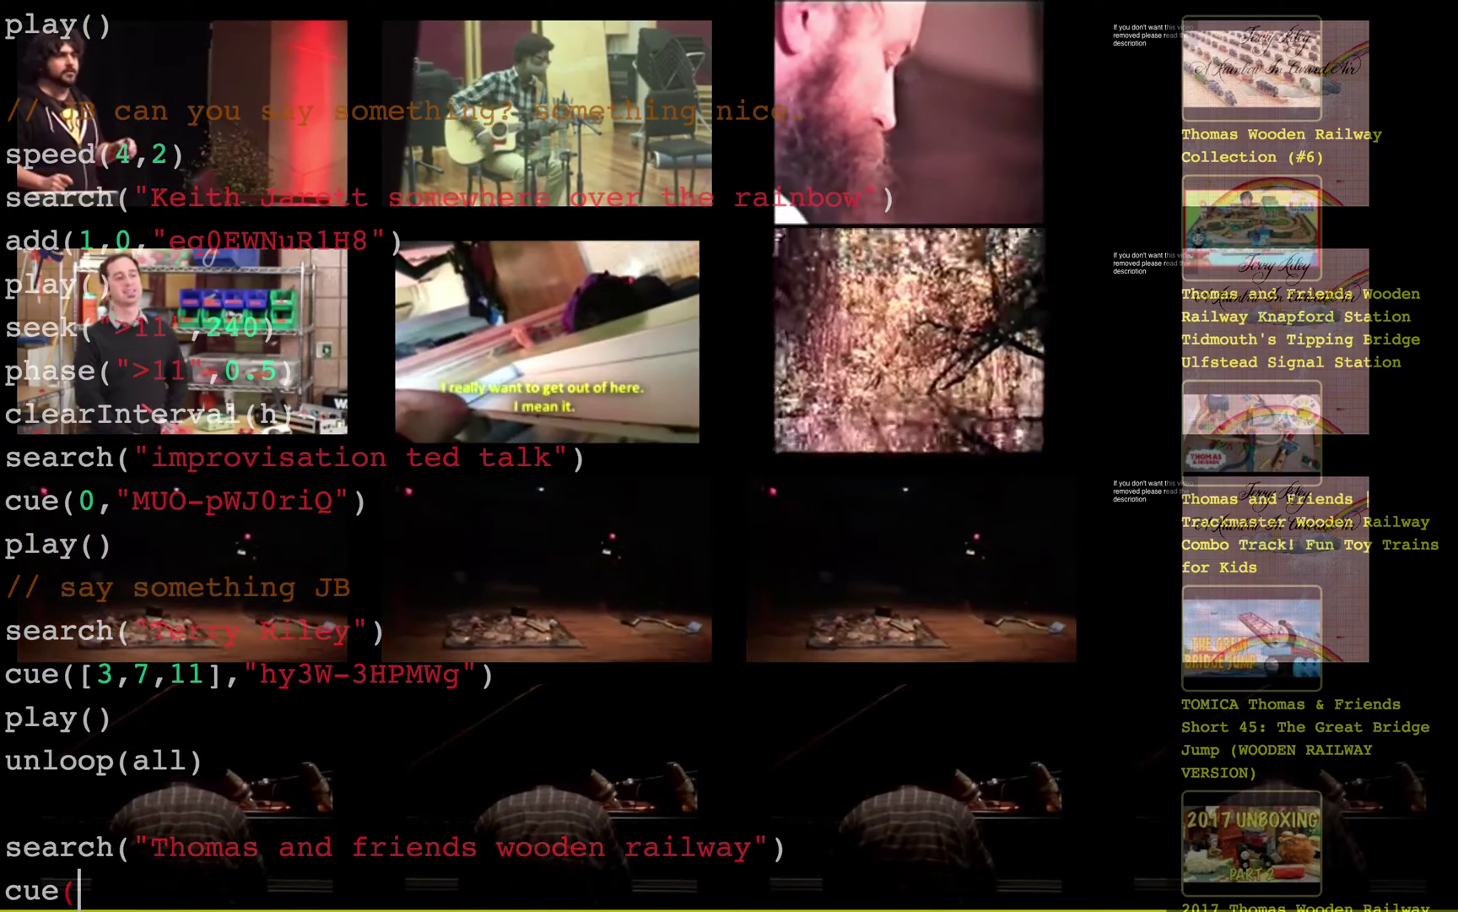
text(1,)
click(1287, 111)
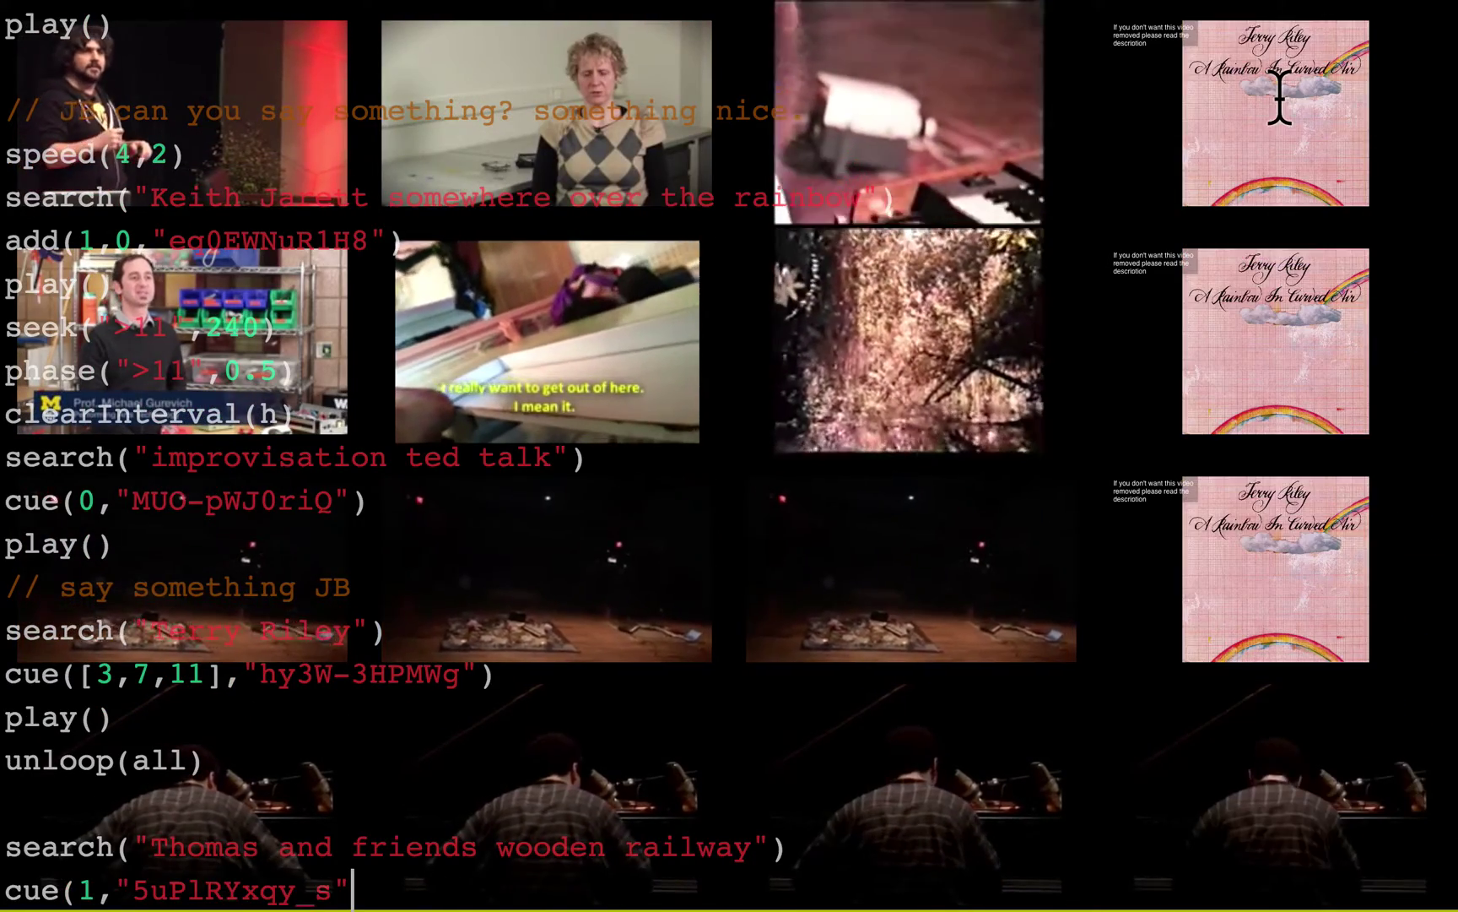
text())
key(shift+Return)
key(Return)
text(p)
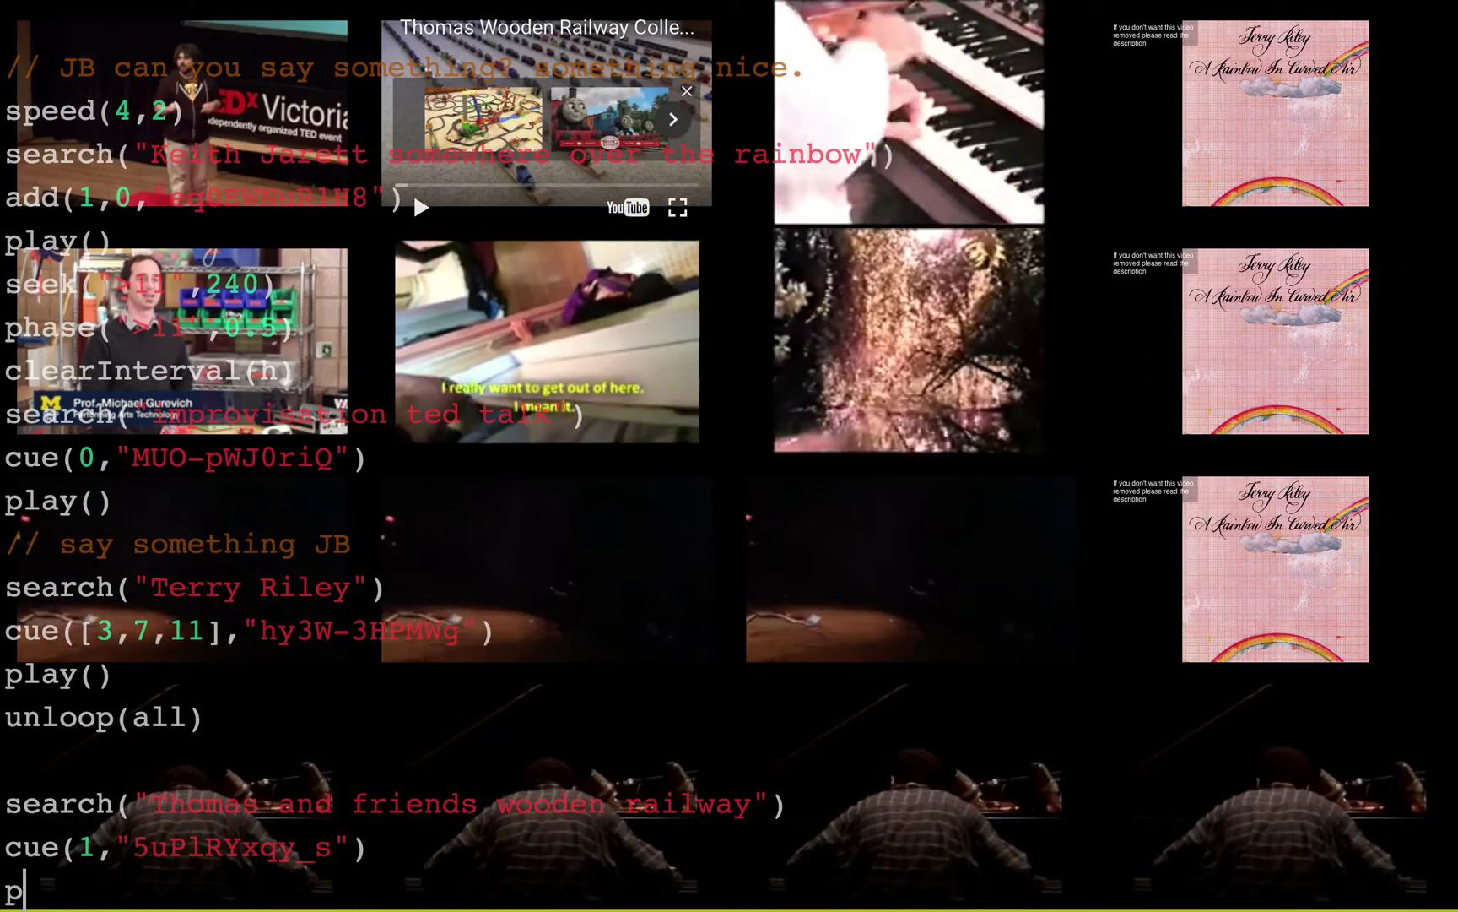
text(lay(1))
key(shift+Return)
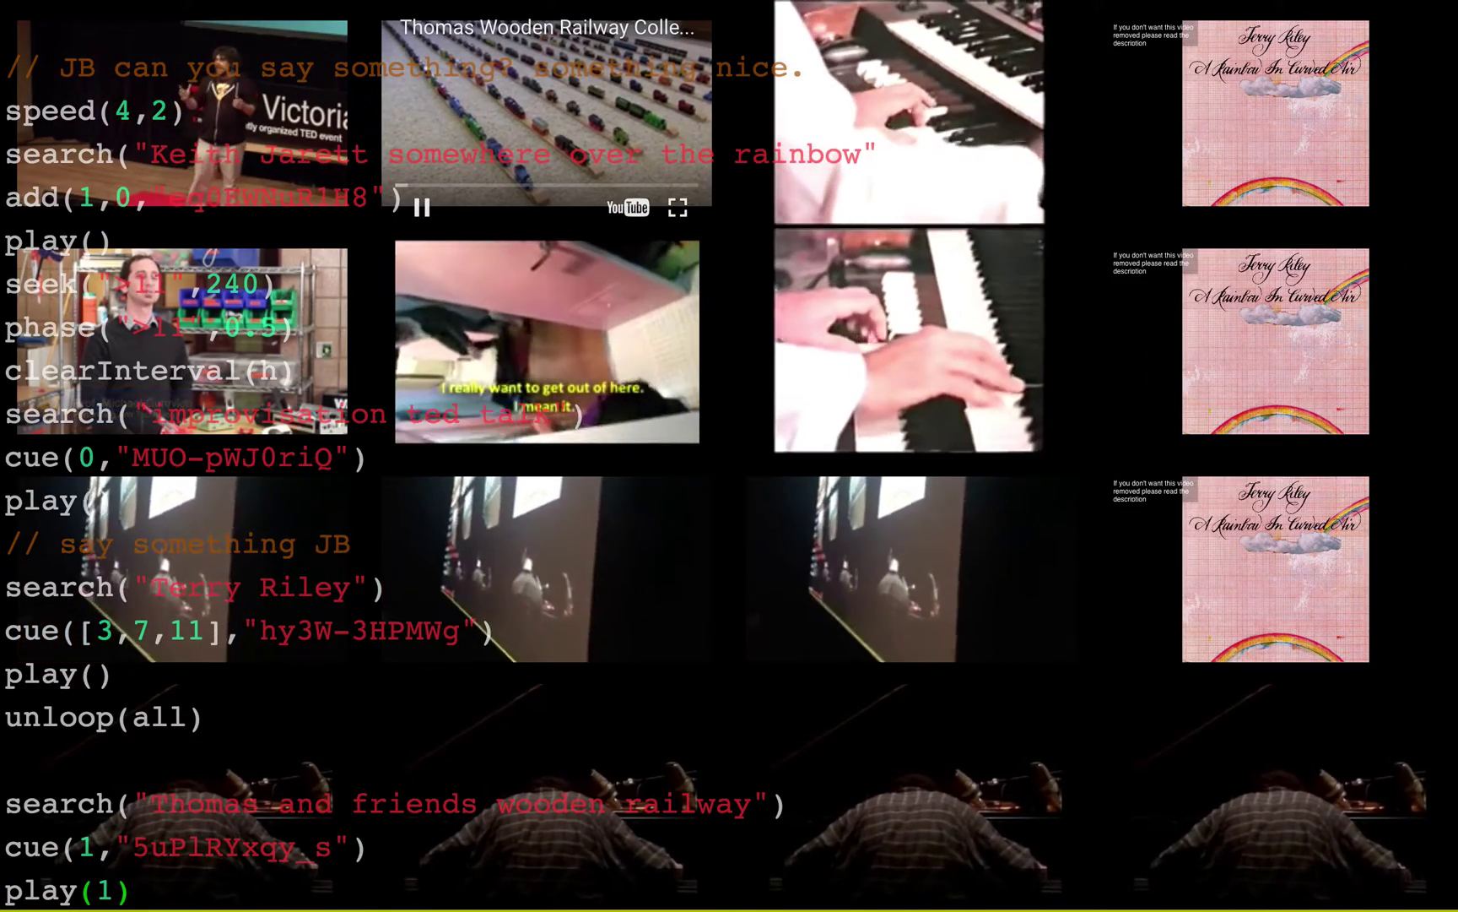
click(372, 847)
text(this )
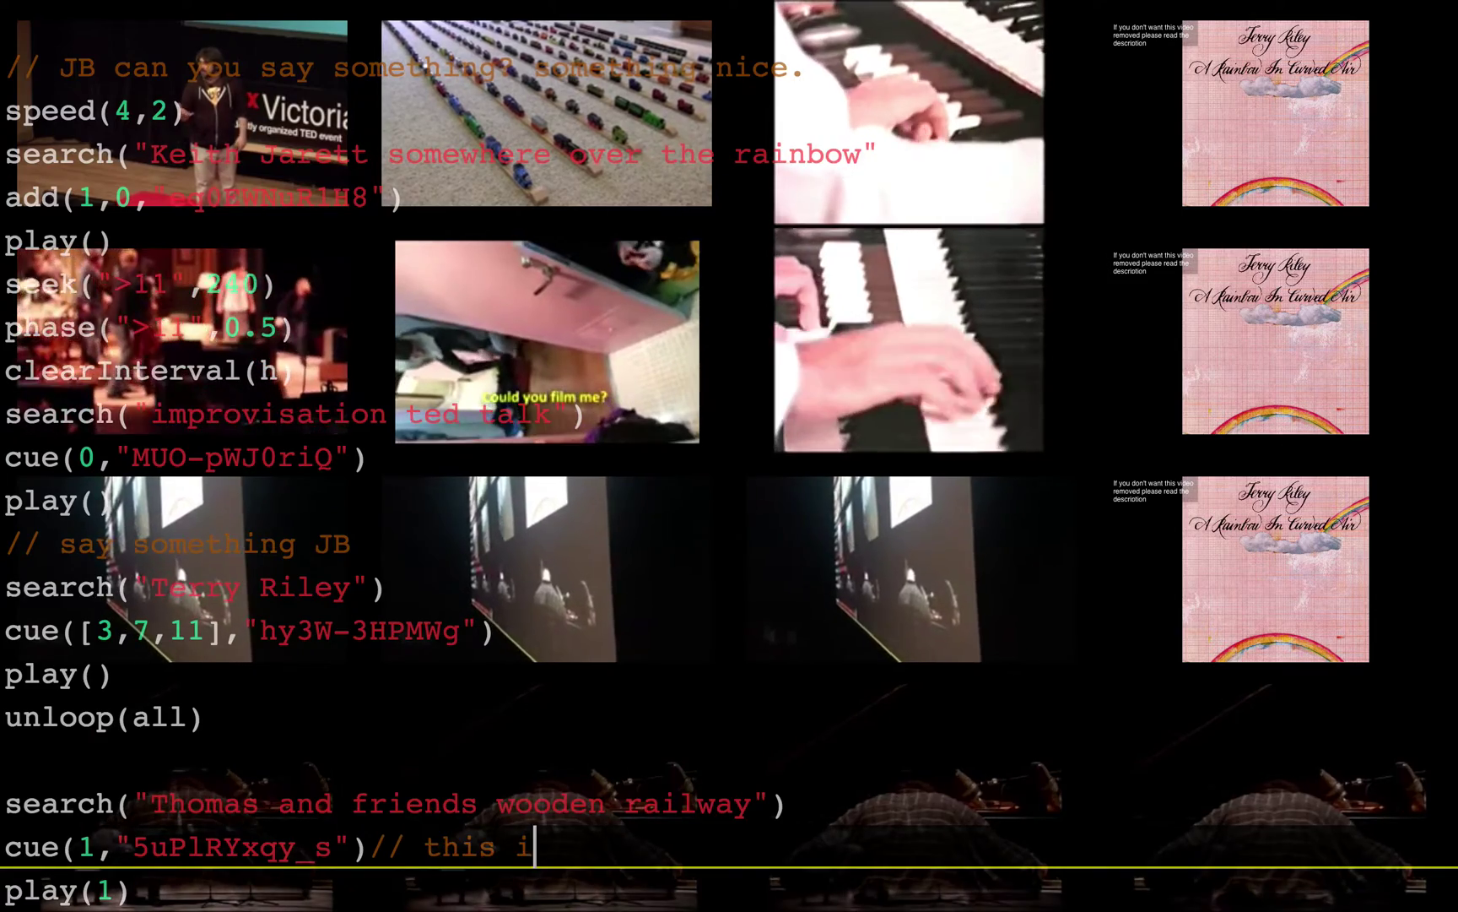
text(is for my so.)
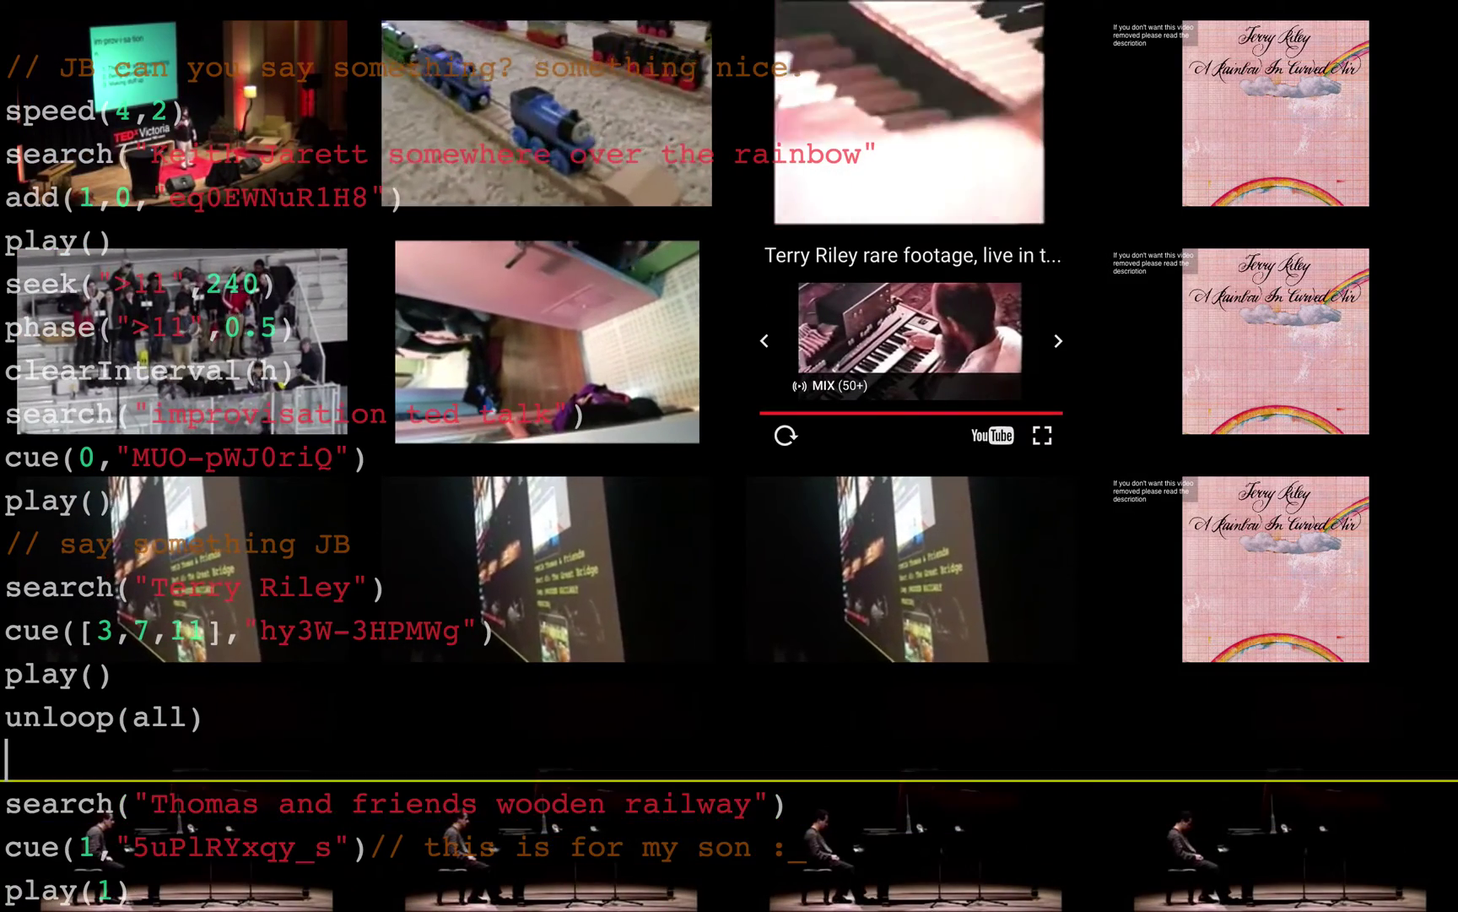
Re-run the seek line and change the ">11" phase from 0.5 to 2
key(Up)
key(Up)
key(Up)
key(Up)
key(Up)
key(Up)
key(Up)
key(Up)
key(Up)
key(ctrl+Return)
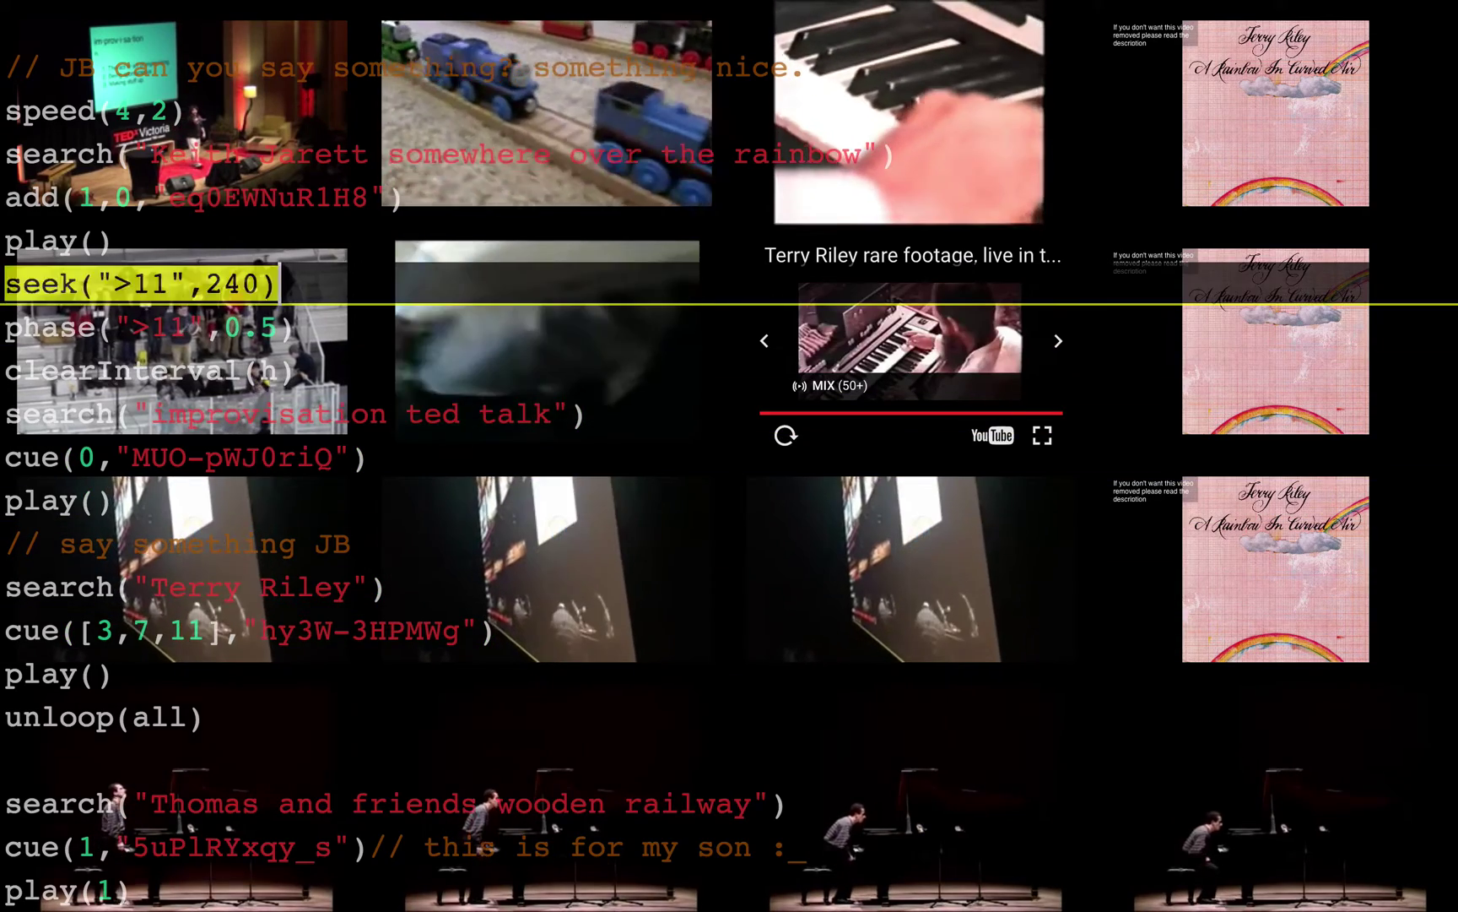
key(Down)
key(ctrl+Return)
key(BackSpace)
key(BackSpace)
key(BackSpace)
text(2)
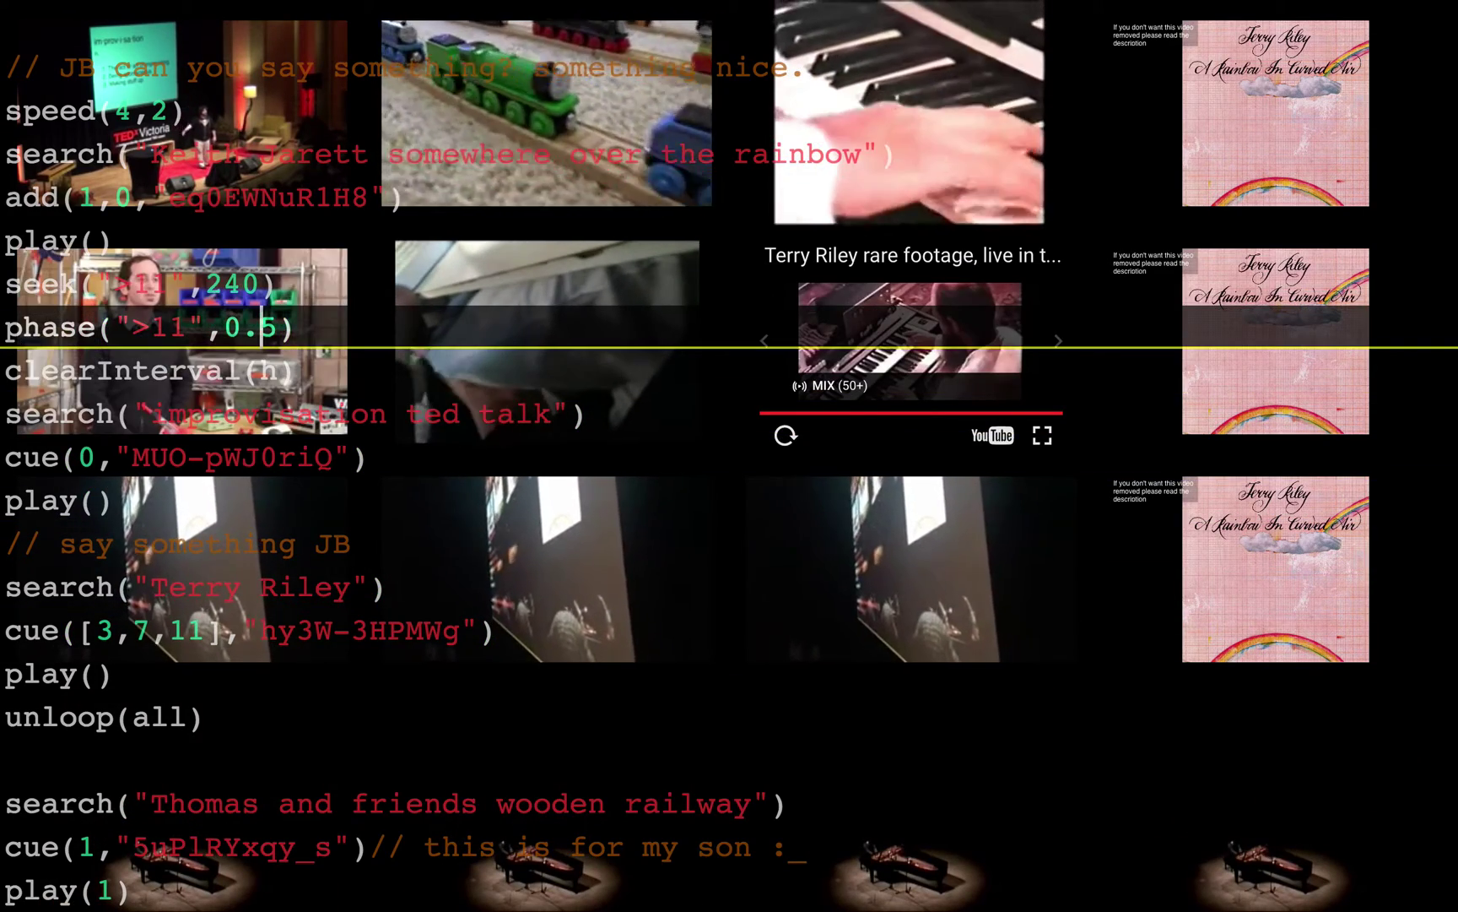
key(ctrl+Return)
key(Down)
key(Down)
key(Down)
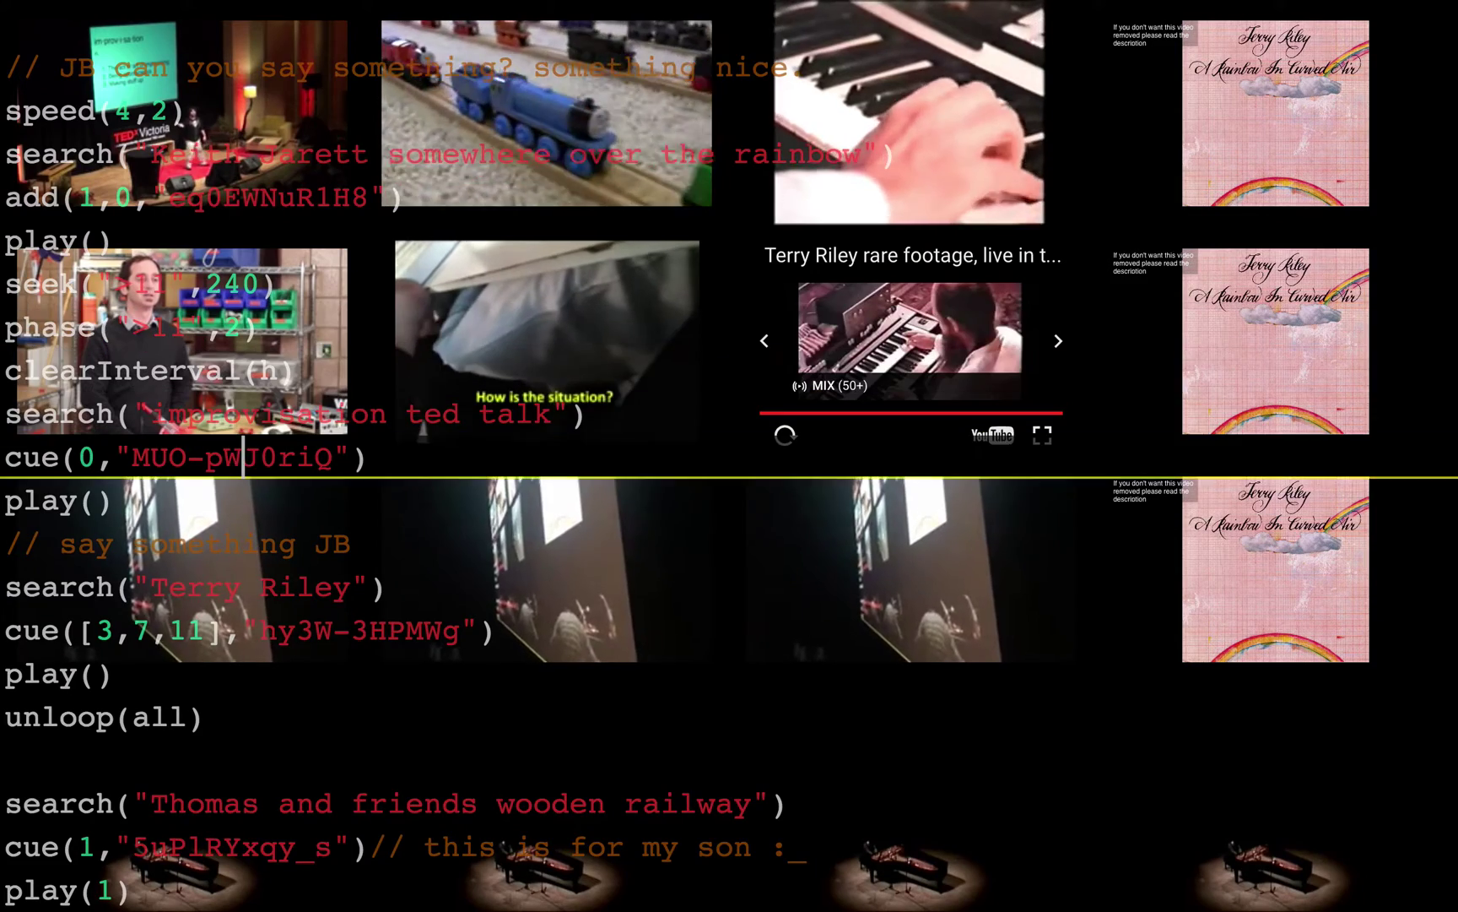
key(Down)
key(Down)
key(Down)
key(Down)
key(Down)
key(Down)
key(Down)
key(Down)
key(Down)
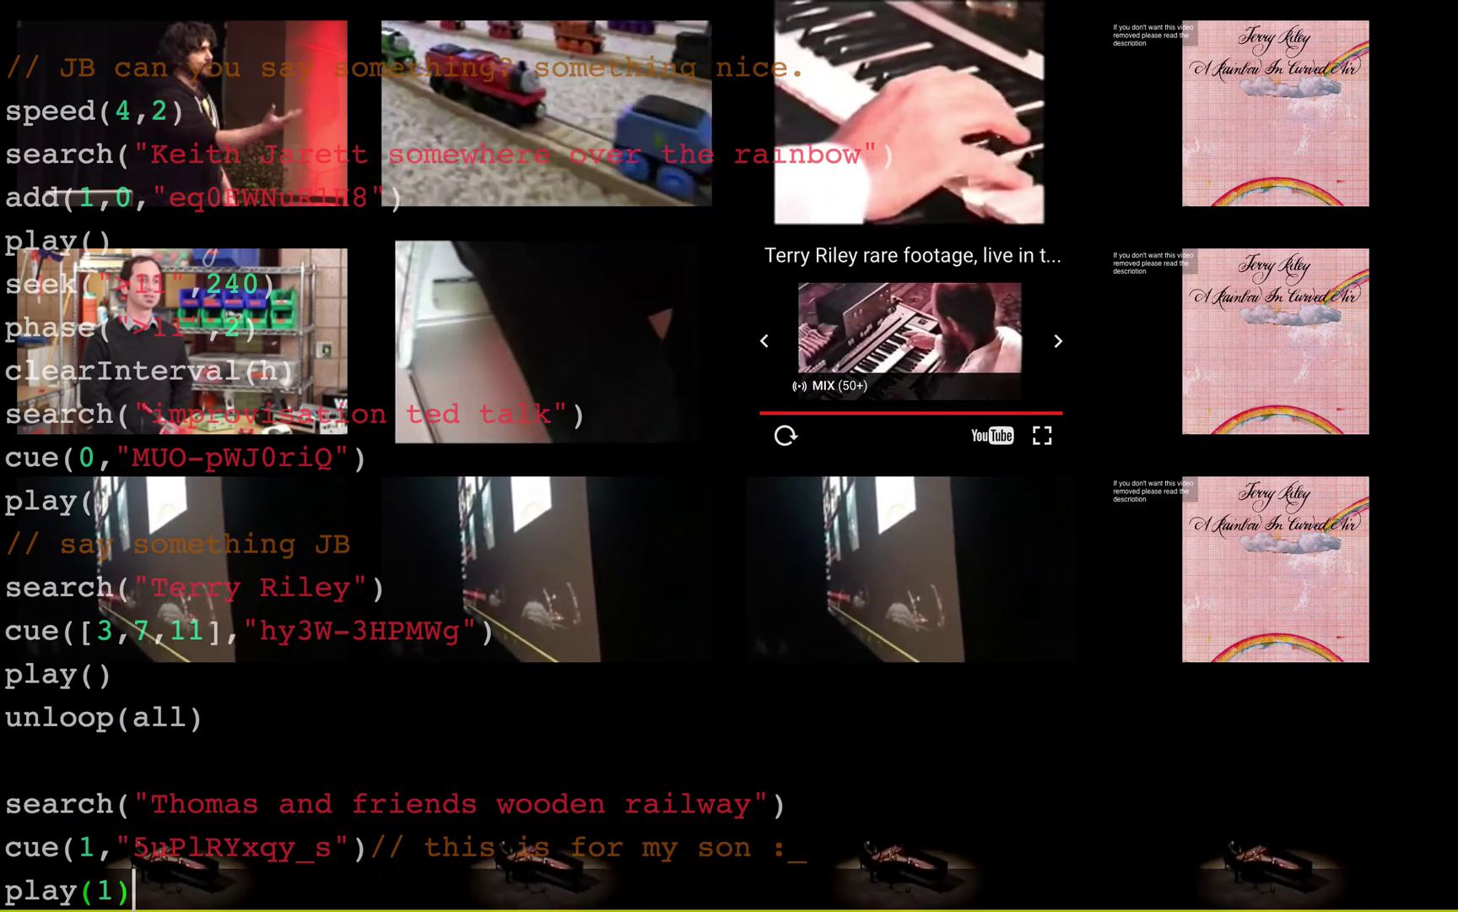
key(Return)
key(Return)
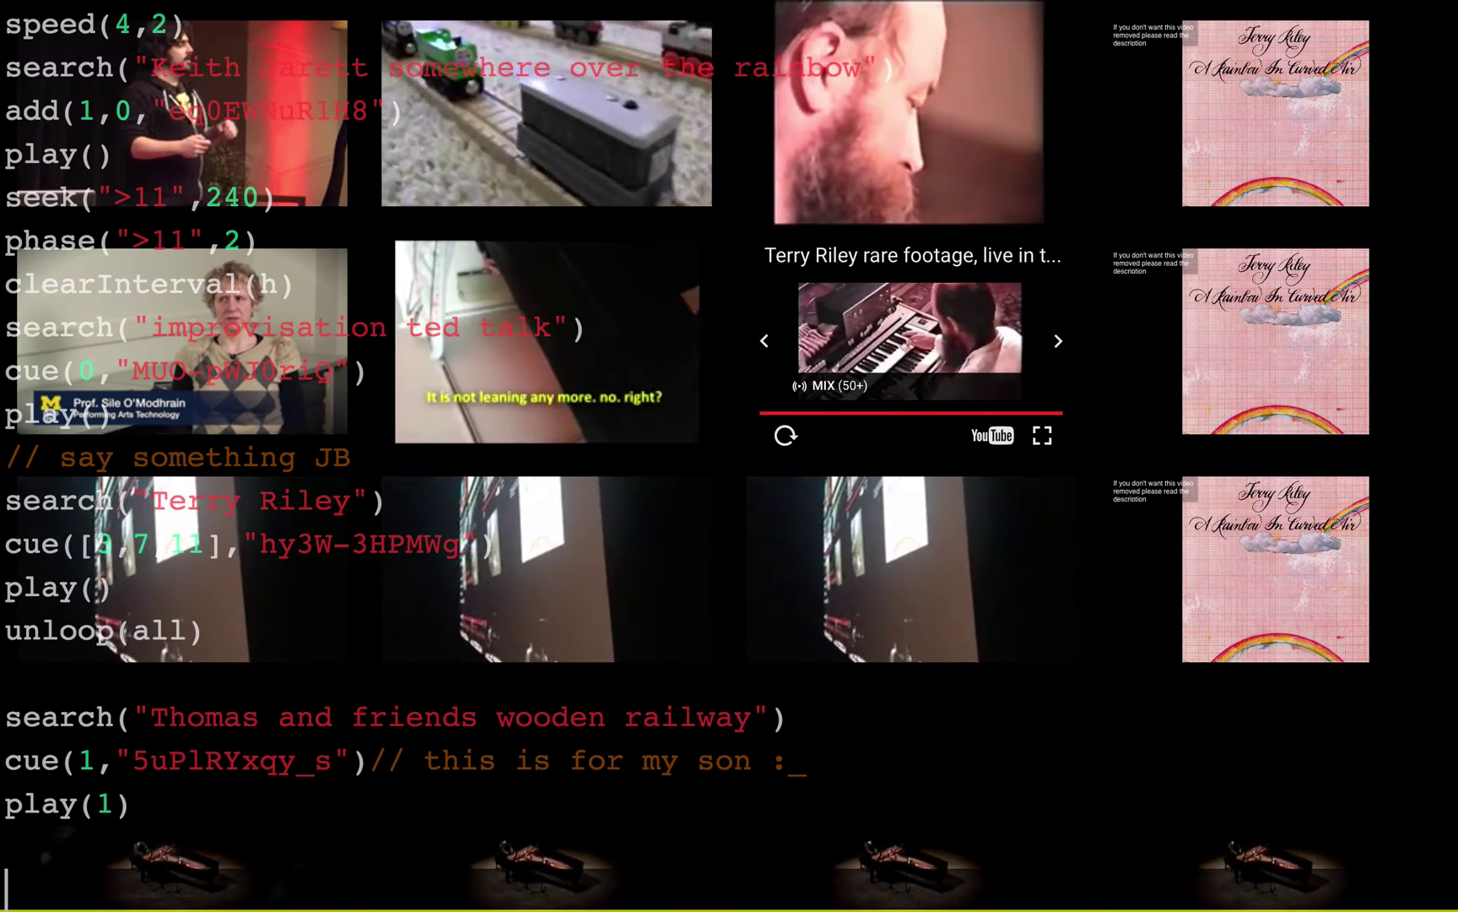
Write a fadeOut line, stepping its value from 2 to 6 and running it at 4
text(fade)
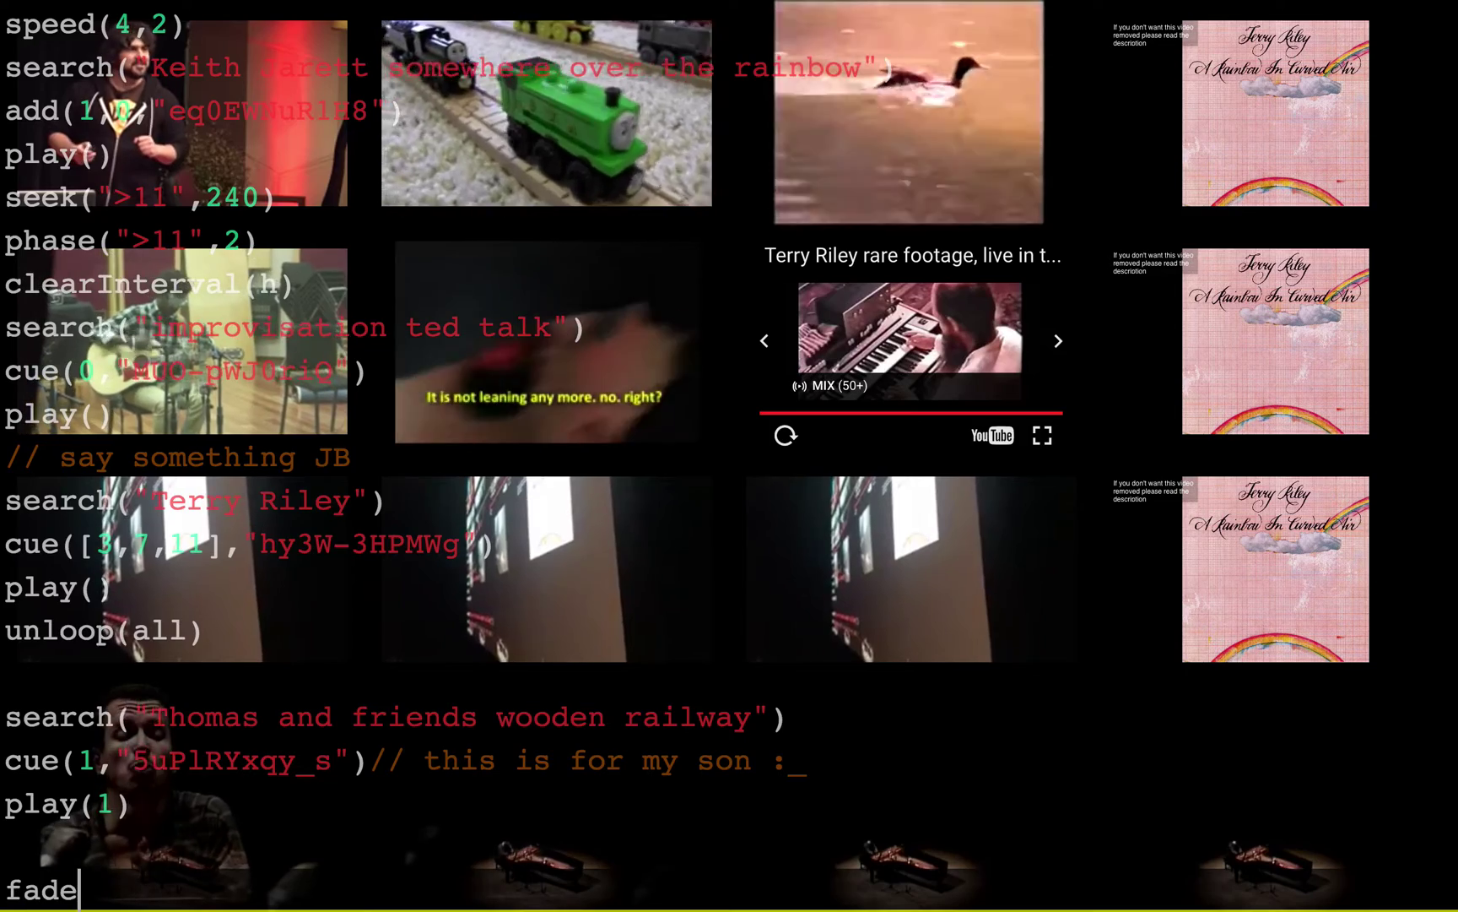
text(Out()
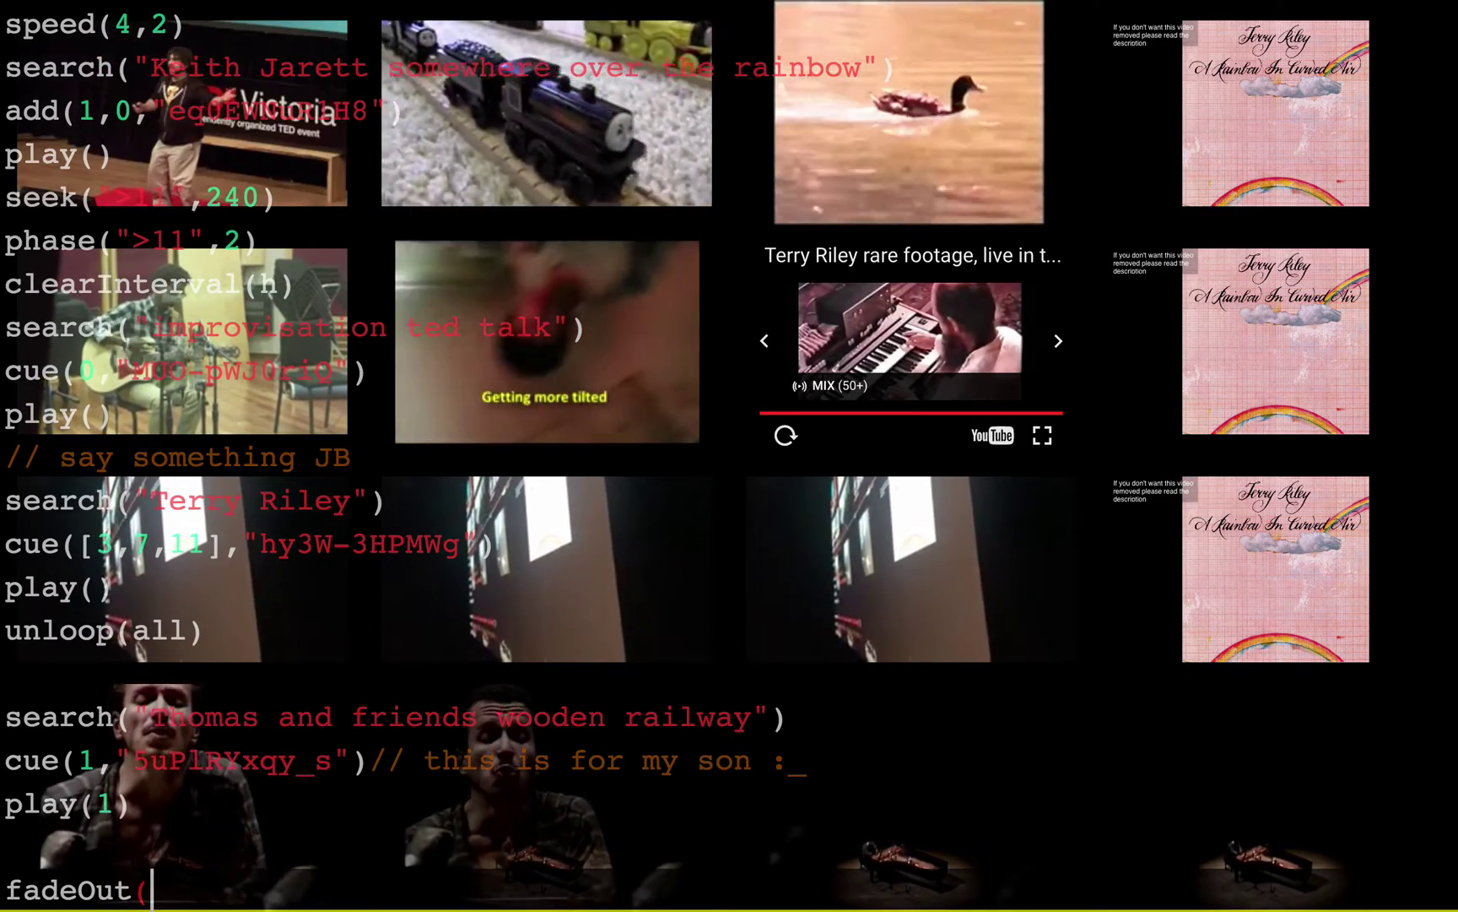
text(2))
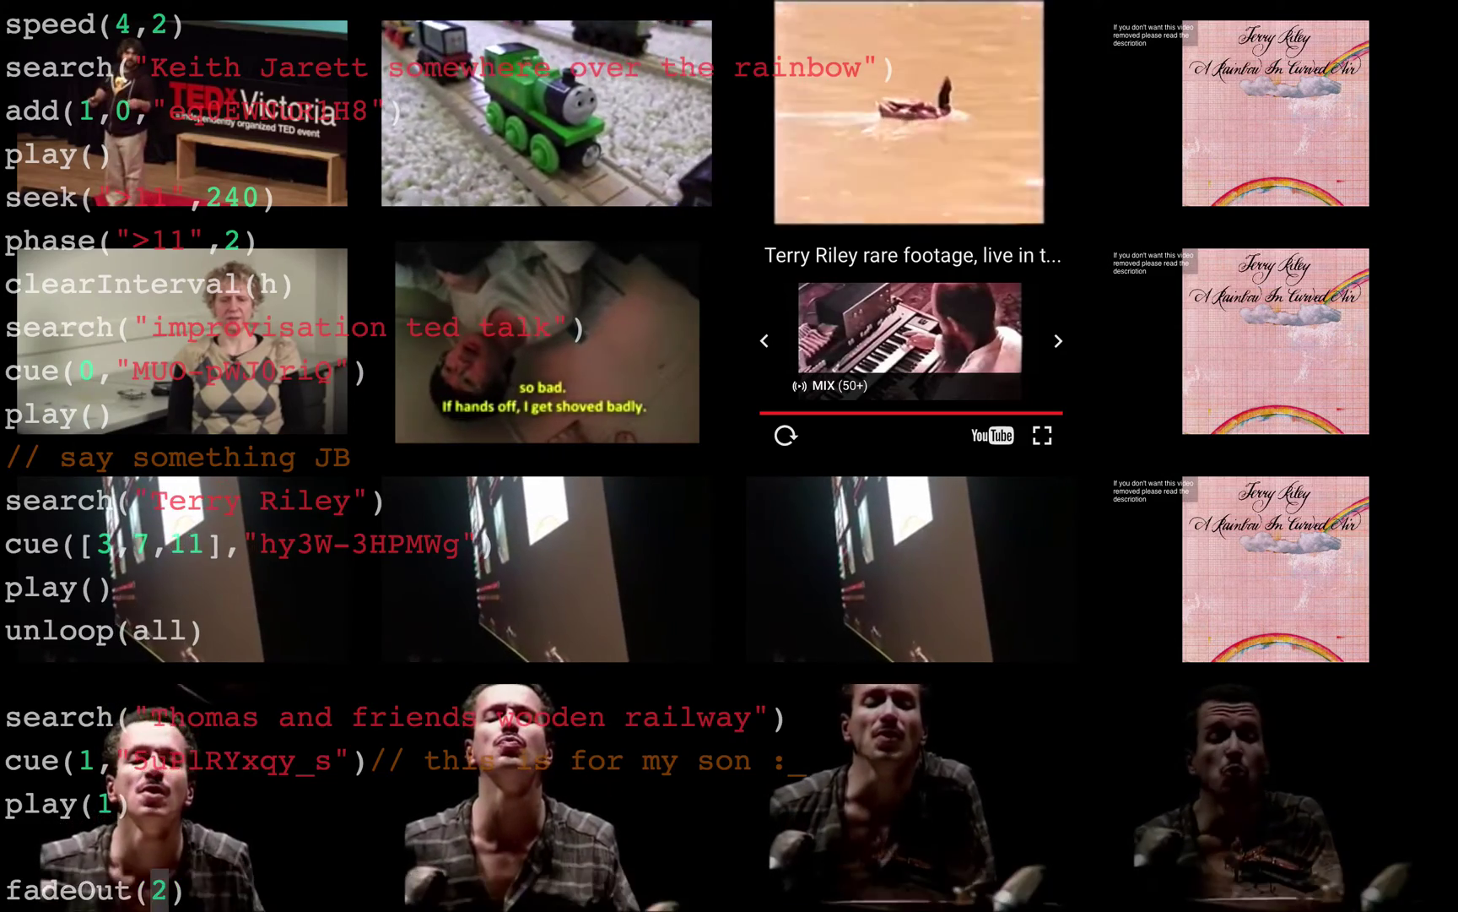
key(Left)
key(BackSpace)
text(3)
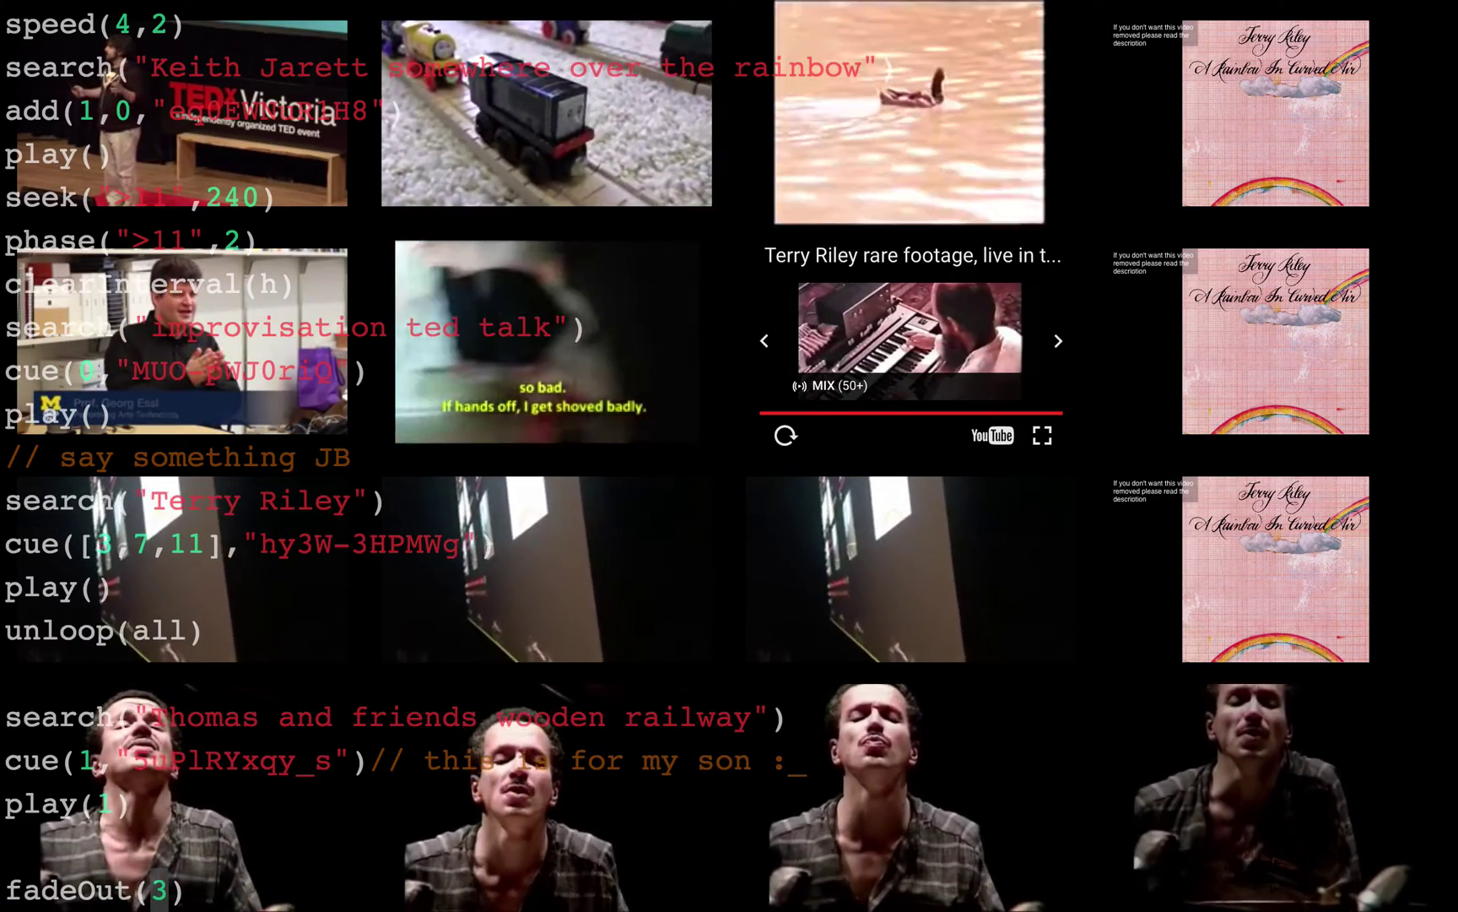
key(BackSpace)
text(4)
key(ctrl+Return)
key(BackSpace)
text(5)
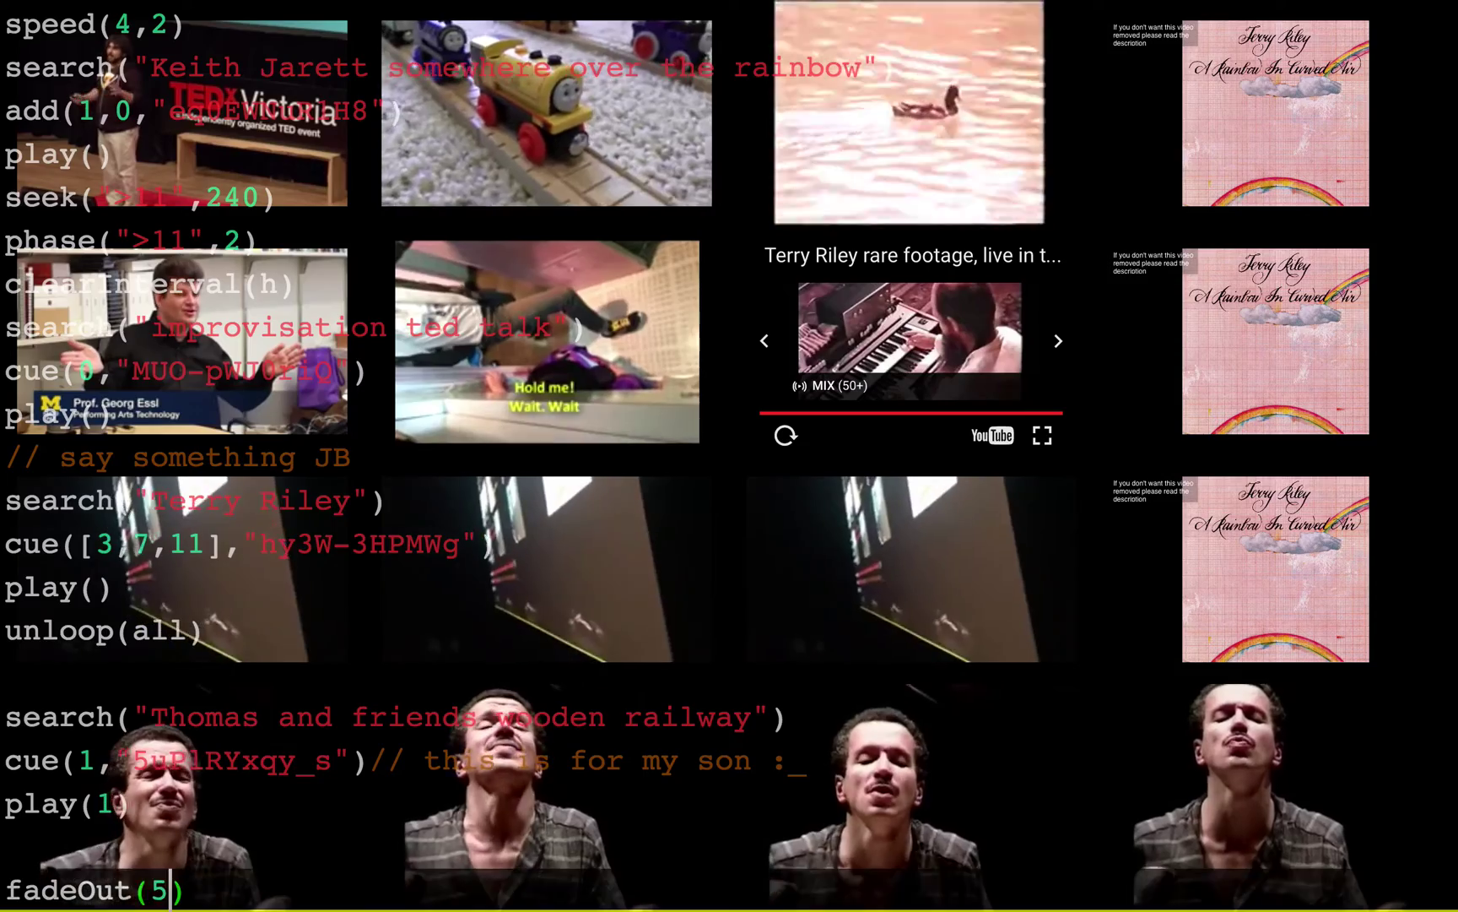
key(BackSpace)
text(6)
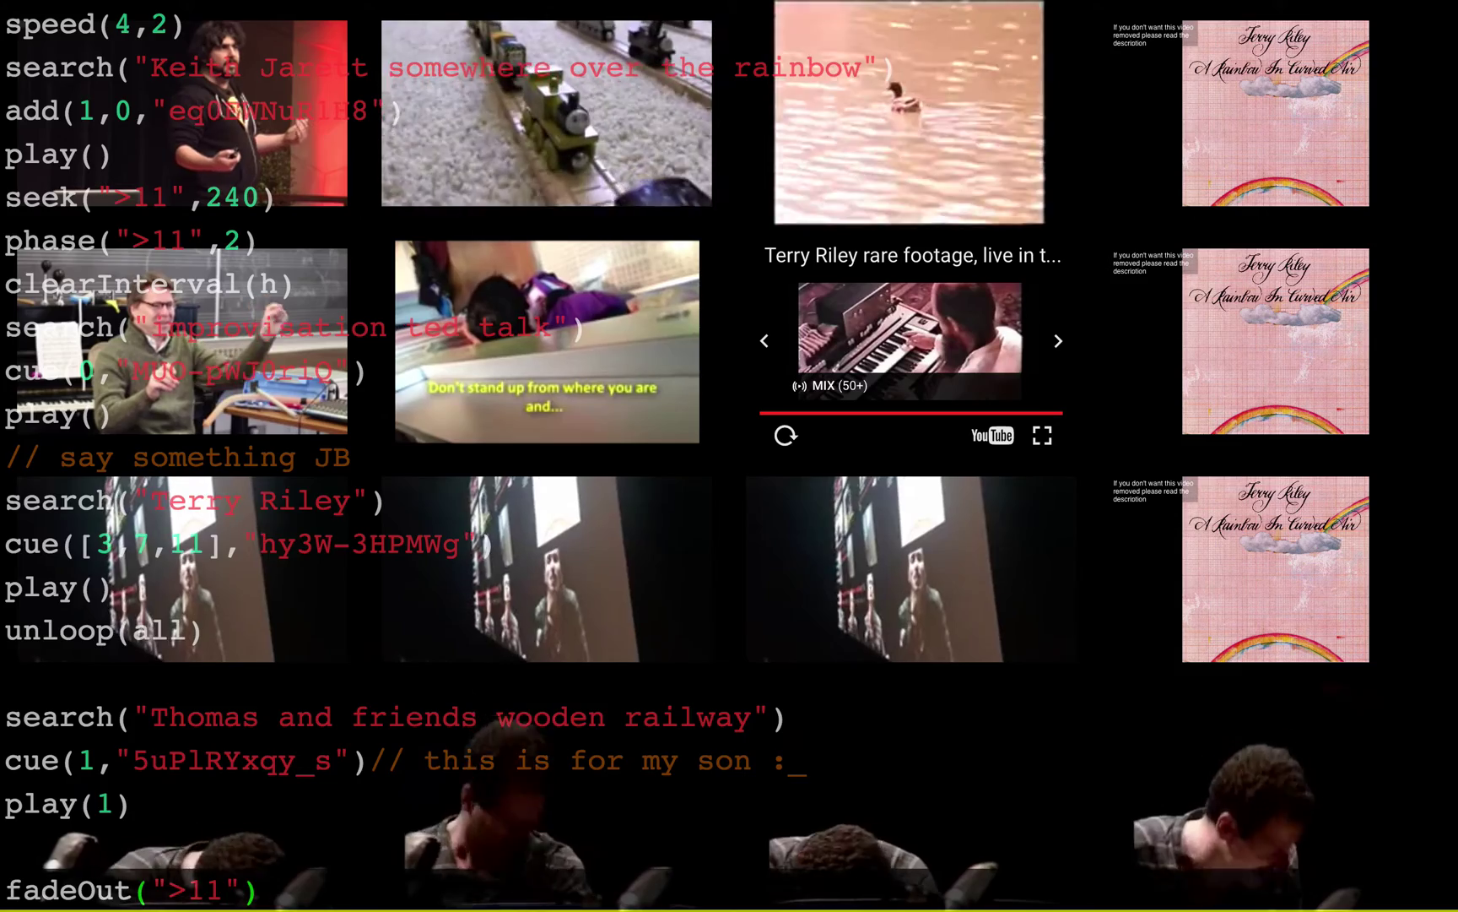
Change the fade-out target to clip 11 and run fadeOut(11)
click(188, 889)
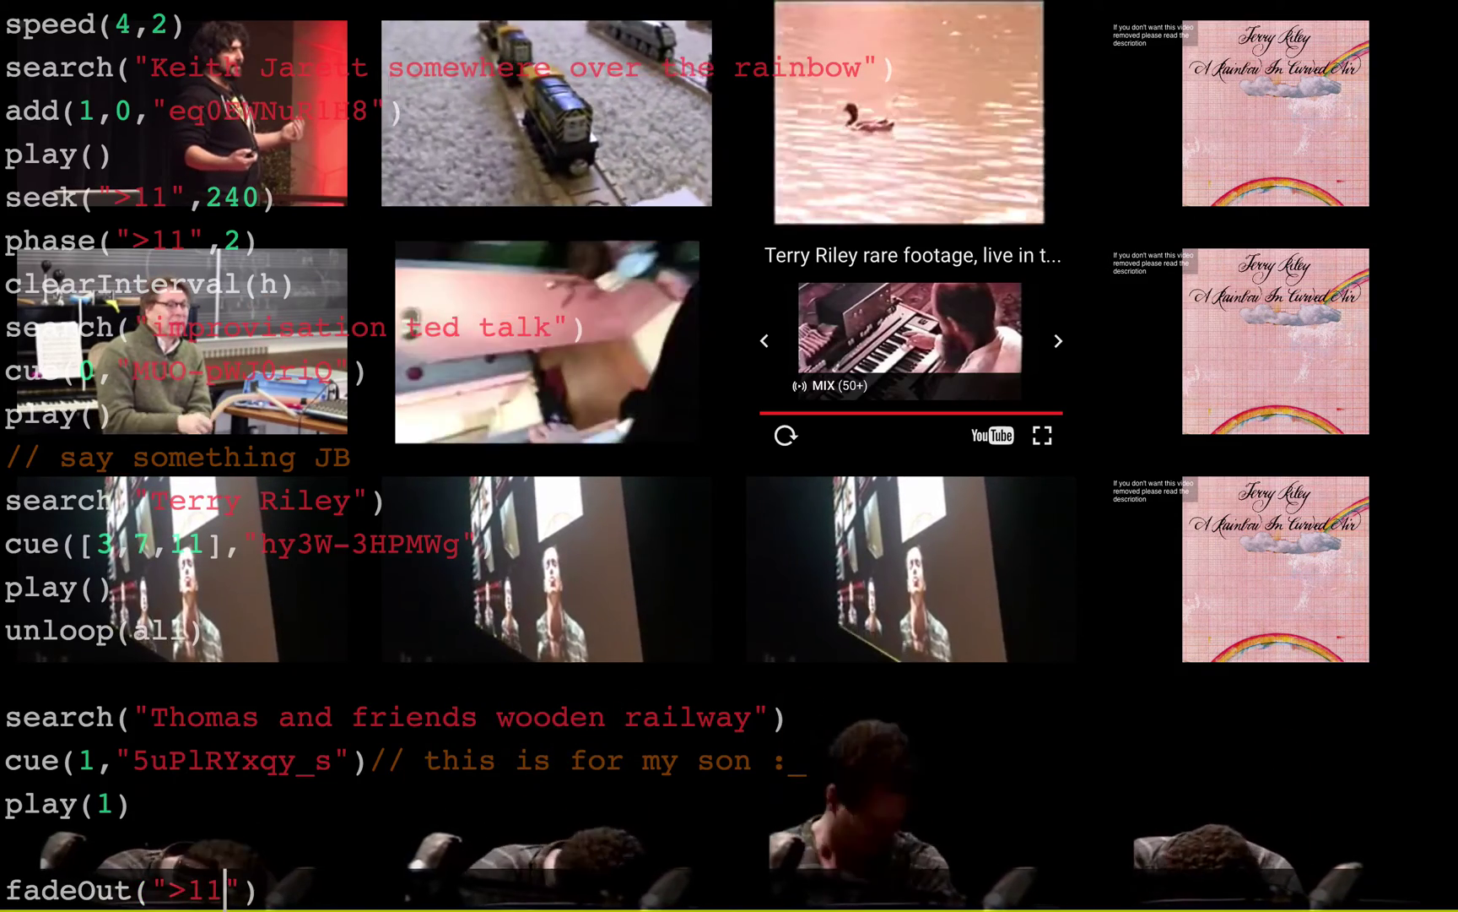
key(BackSpace)
key(BackSpace)
key(BackSpace)
text(11)
key(ctrl+Return)
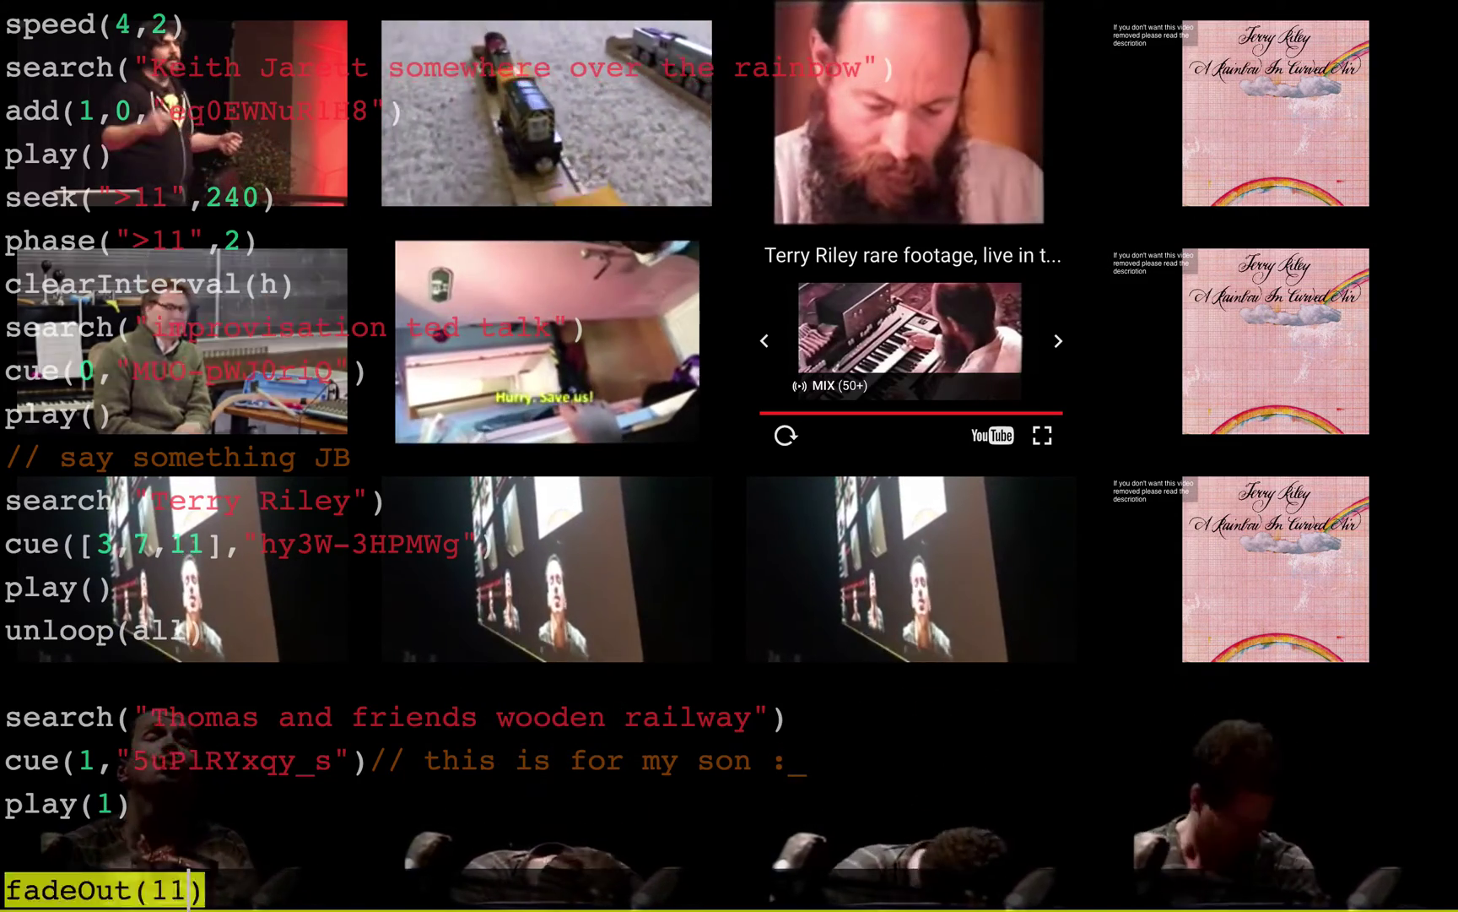
Add the comment '// maybe one more time??' to the script
text(// may)
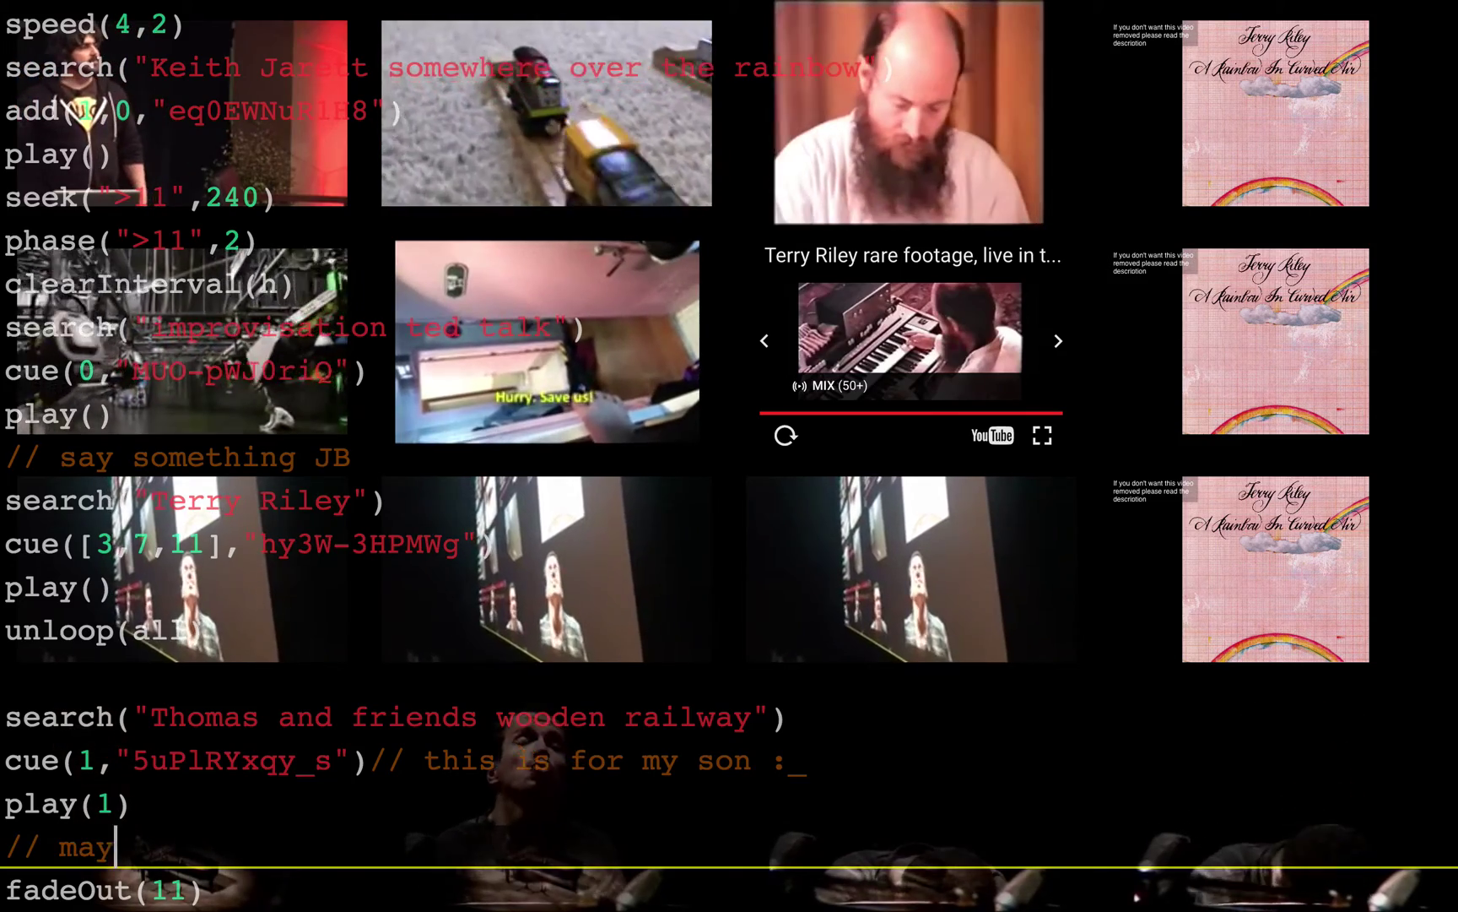
text(be one more t)
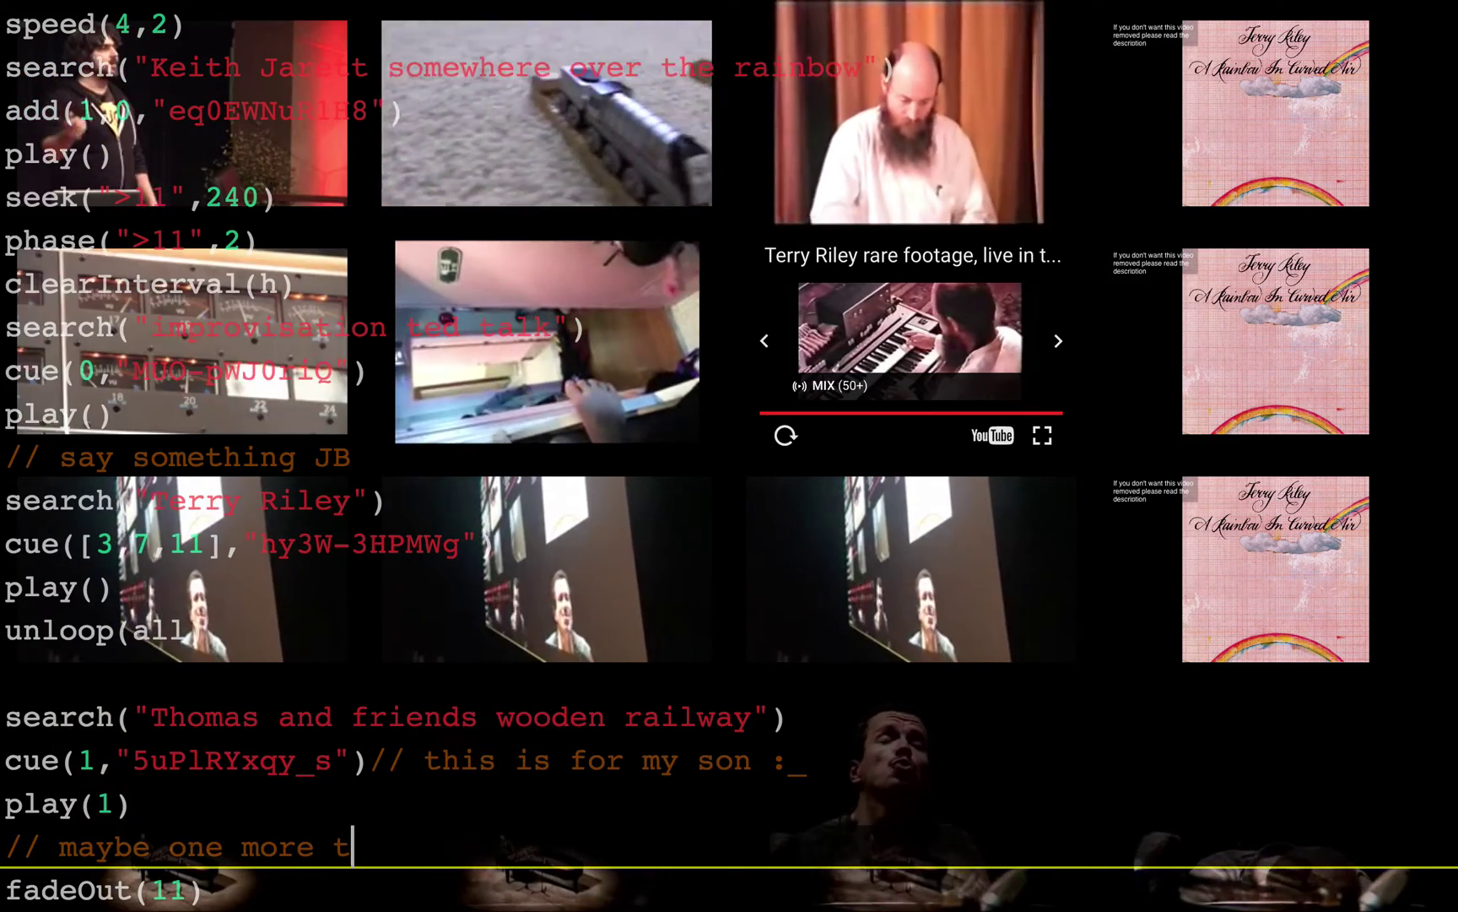
text(ime??)
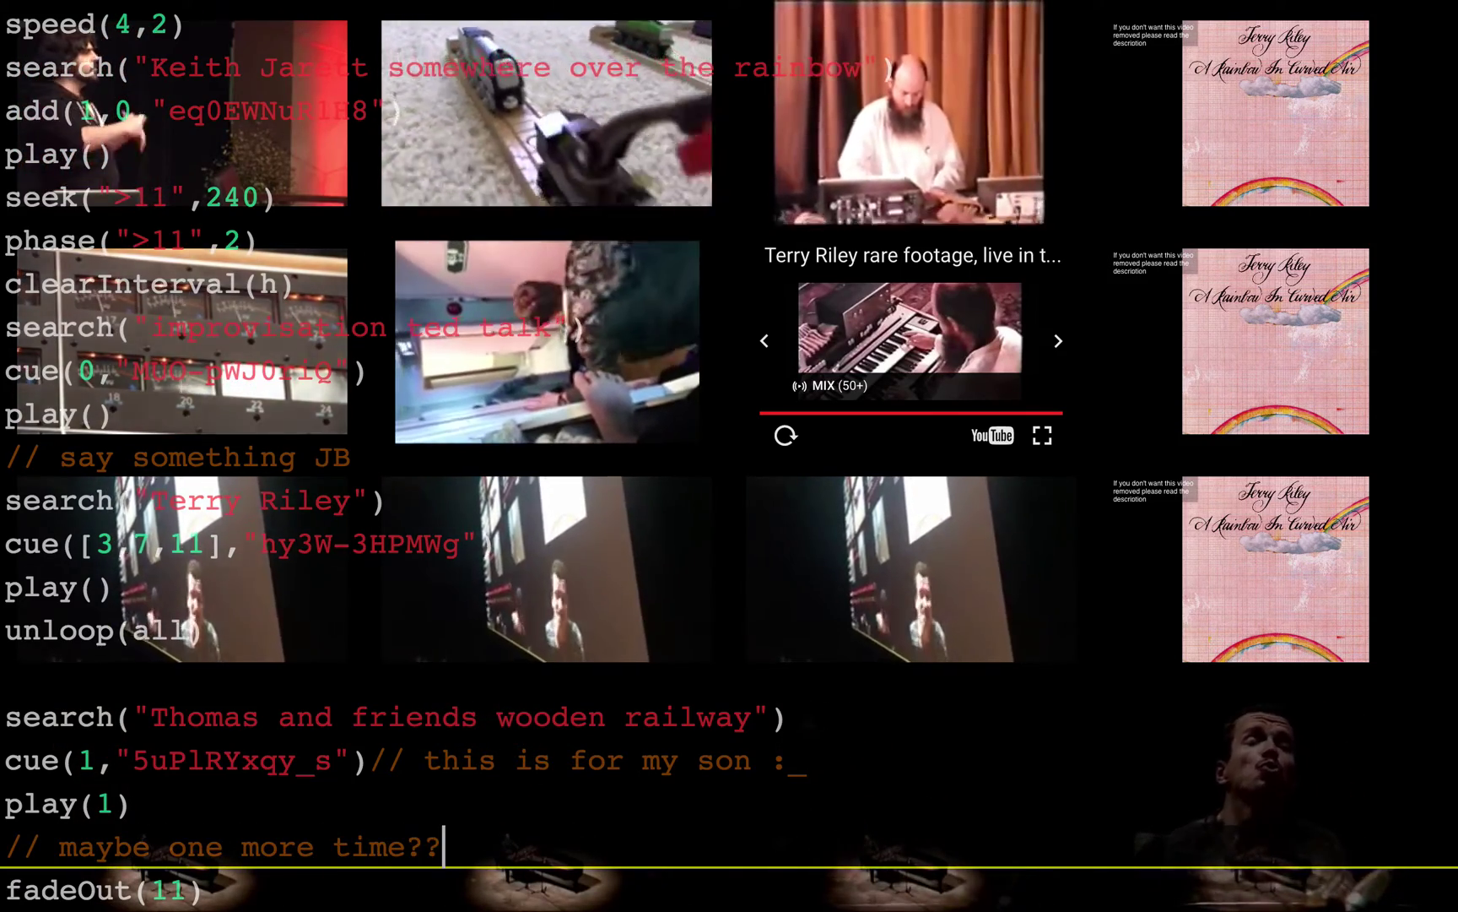
Change fadeOut(11) to fadeOut(1) and add a blank line below the comment
key(Down)
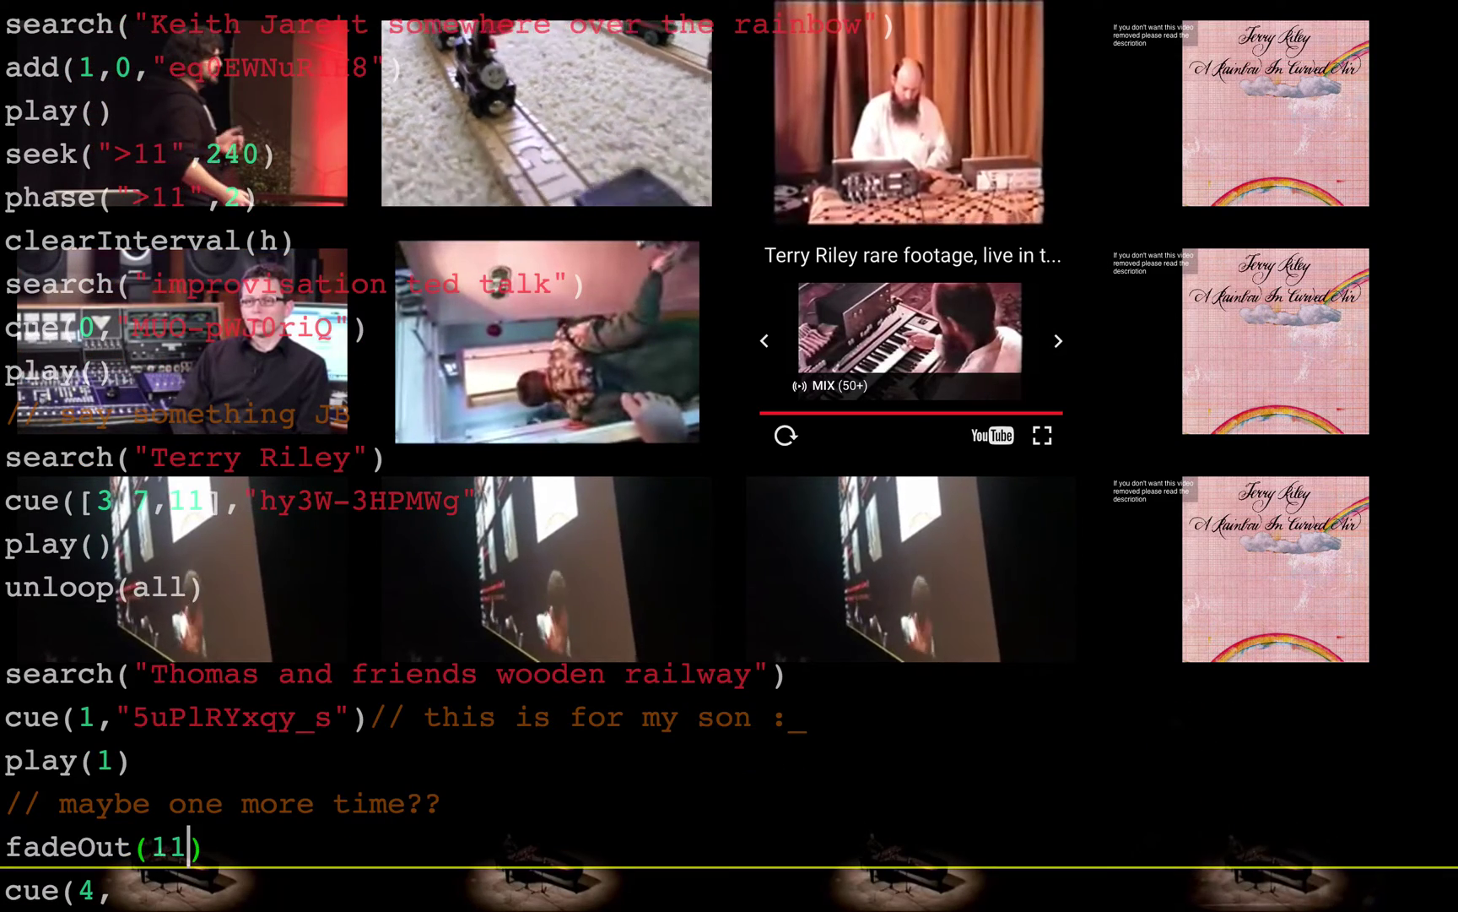
key(BackSpace)
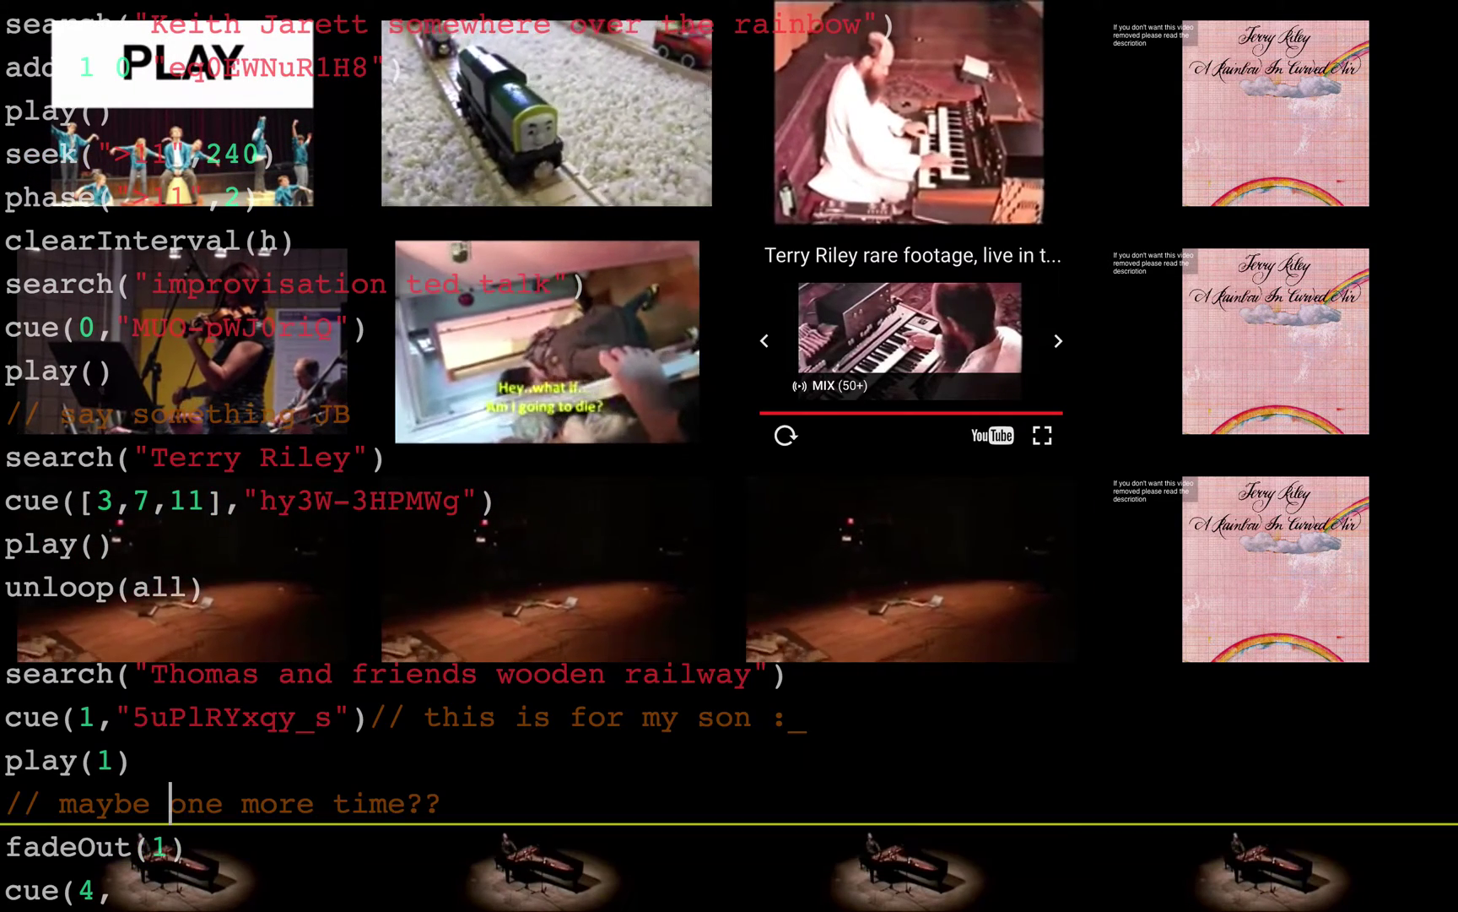
text())
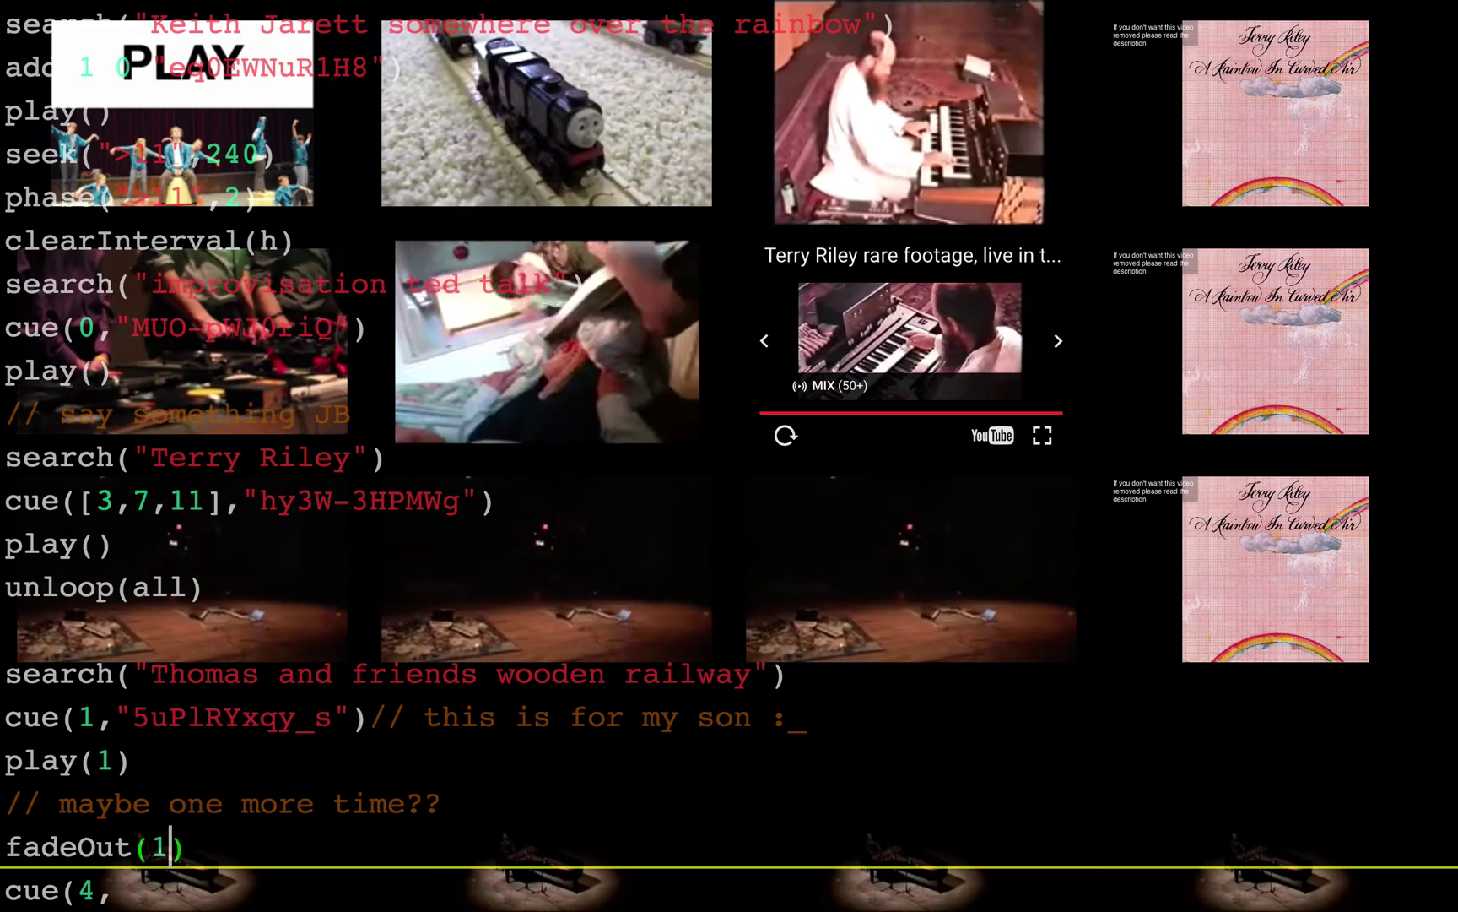
key(Up)
key(End)
key(Return)
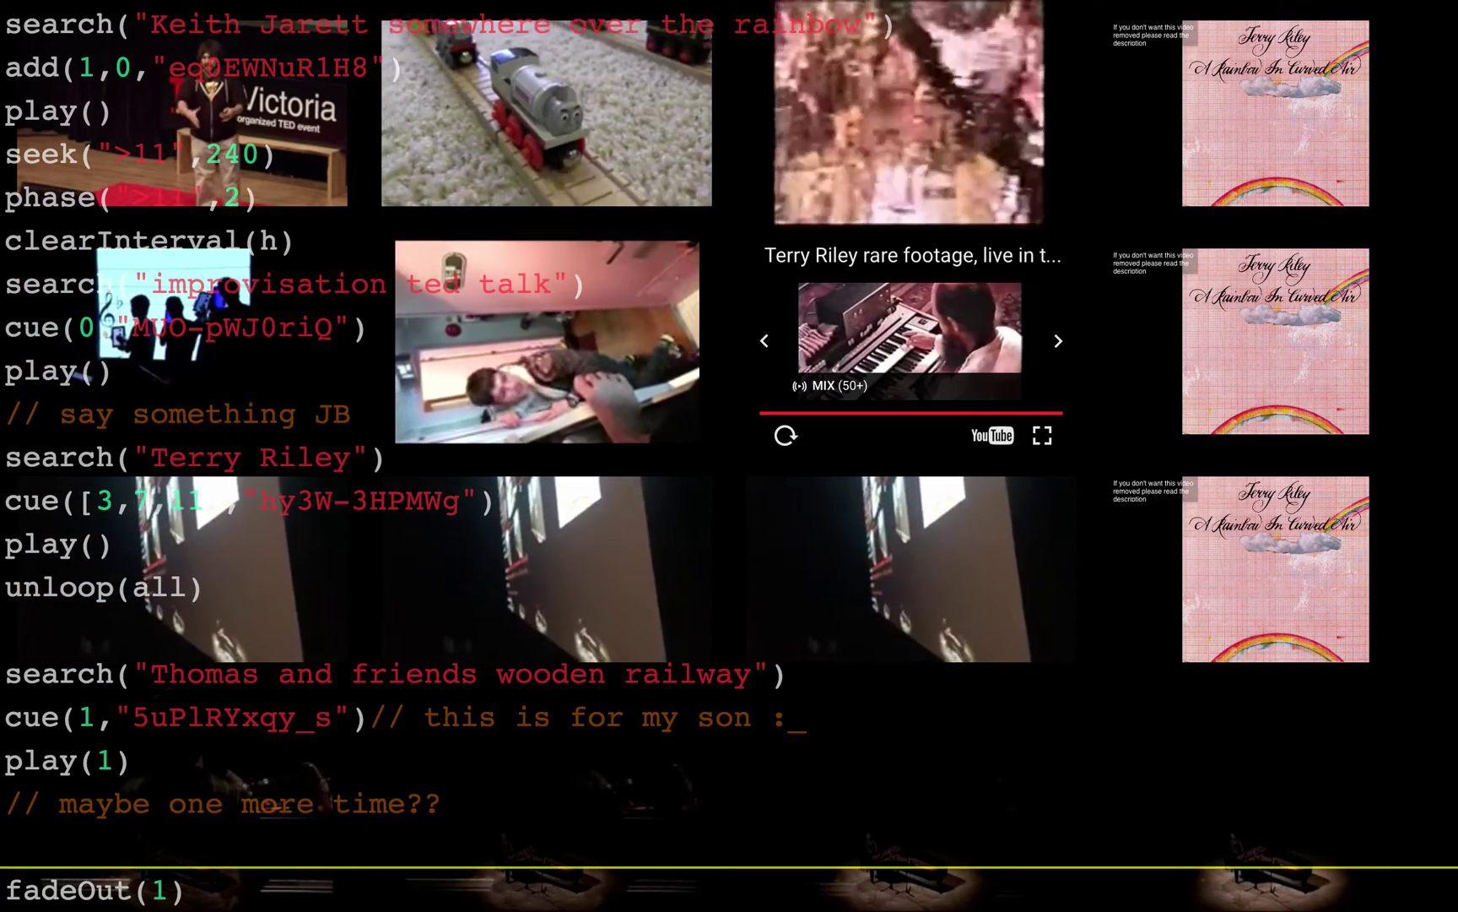
Run fadeOut(4), then write volume([0,8,9,10],50) to set those clips to 50
text(fadeOut(4)
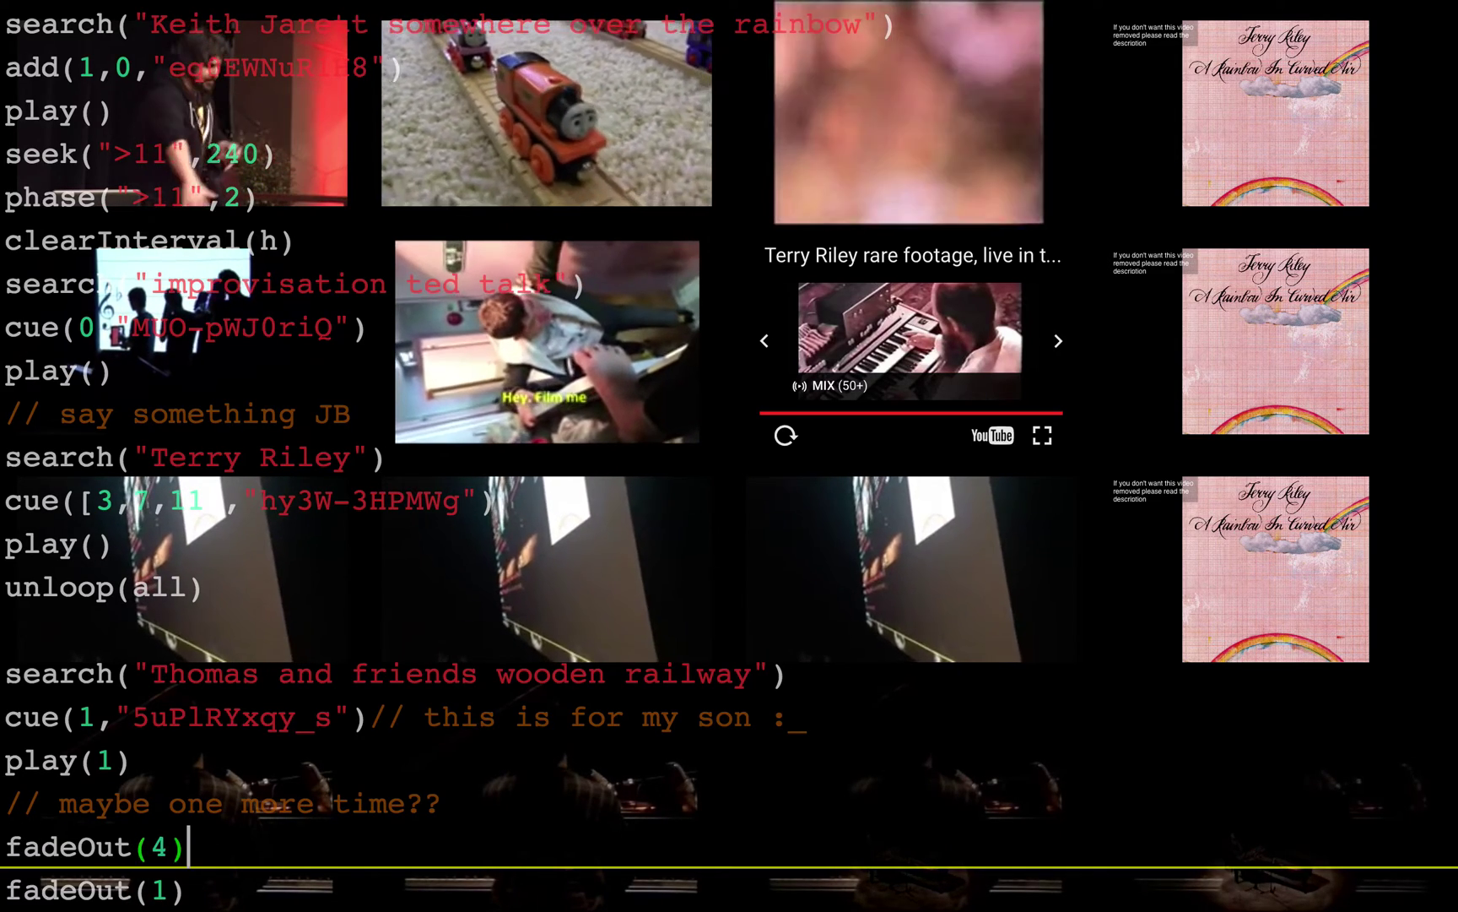
key(Return)
text(volume(0,50)
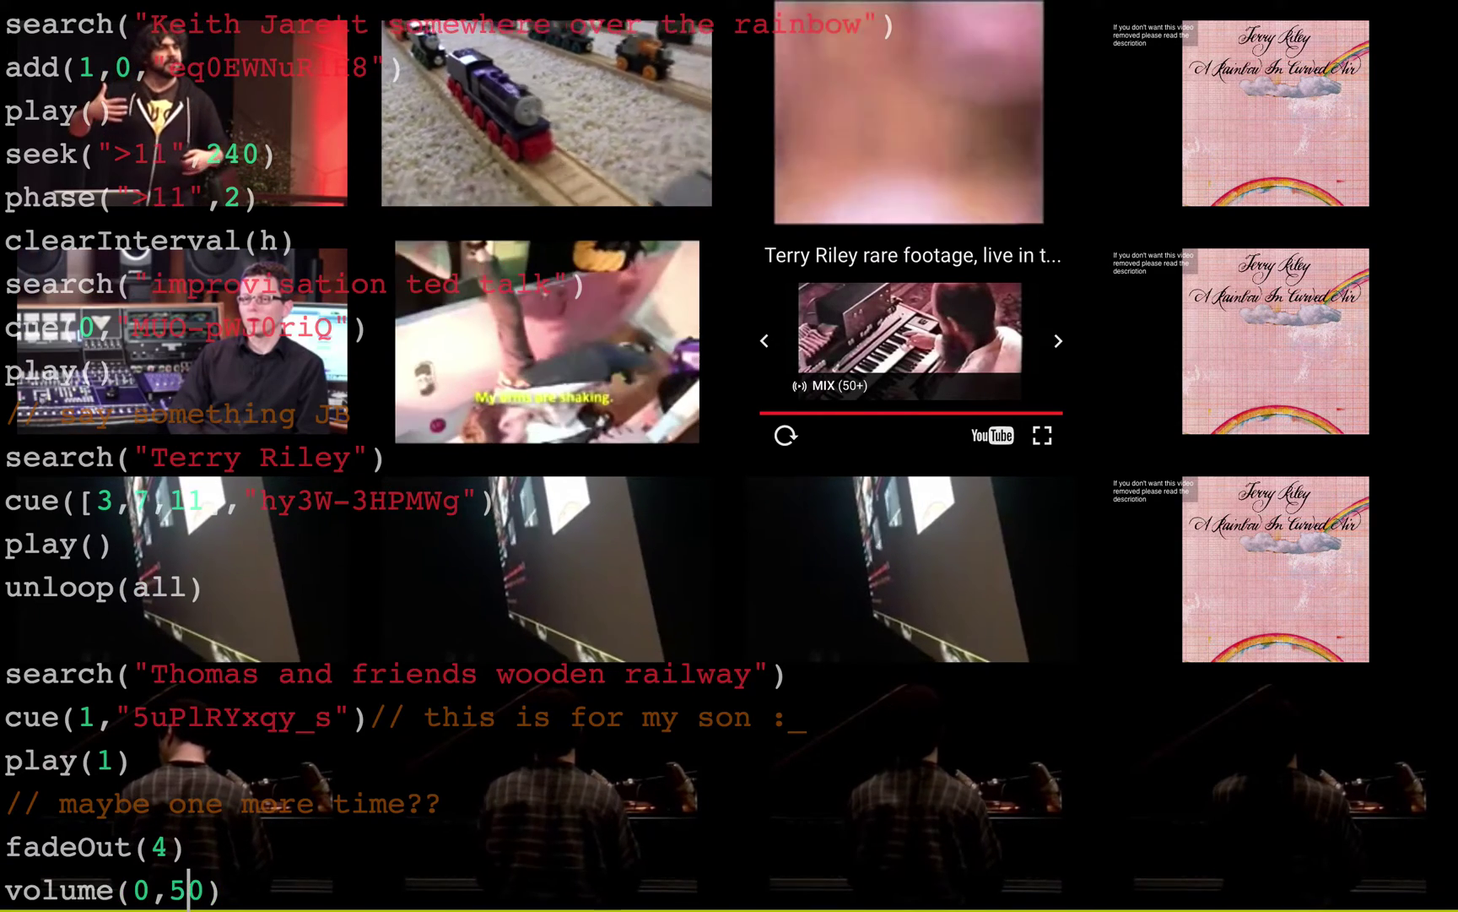
double_click(178, 890)
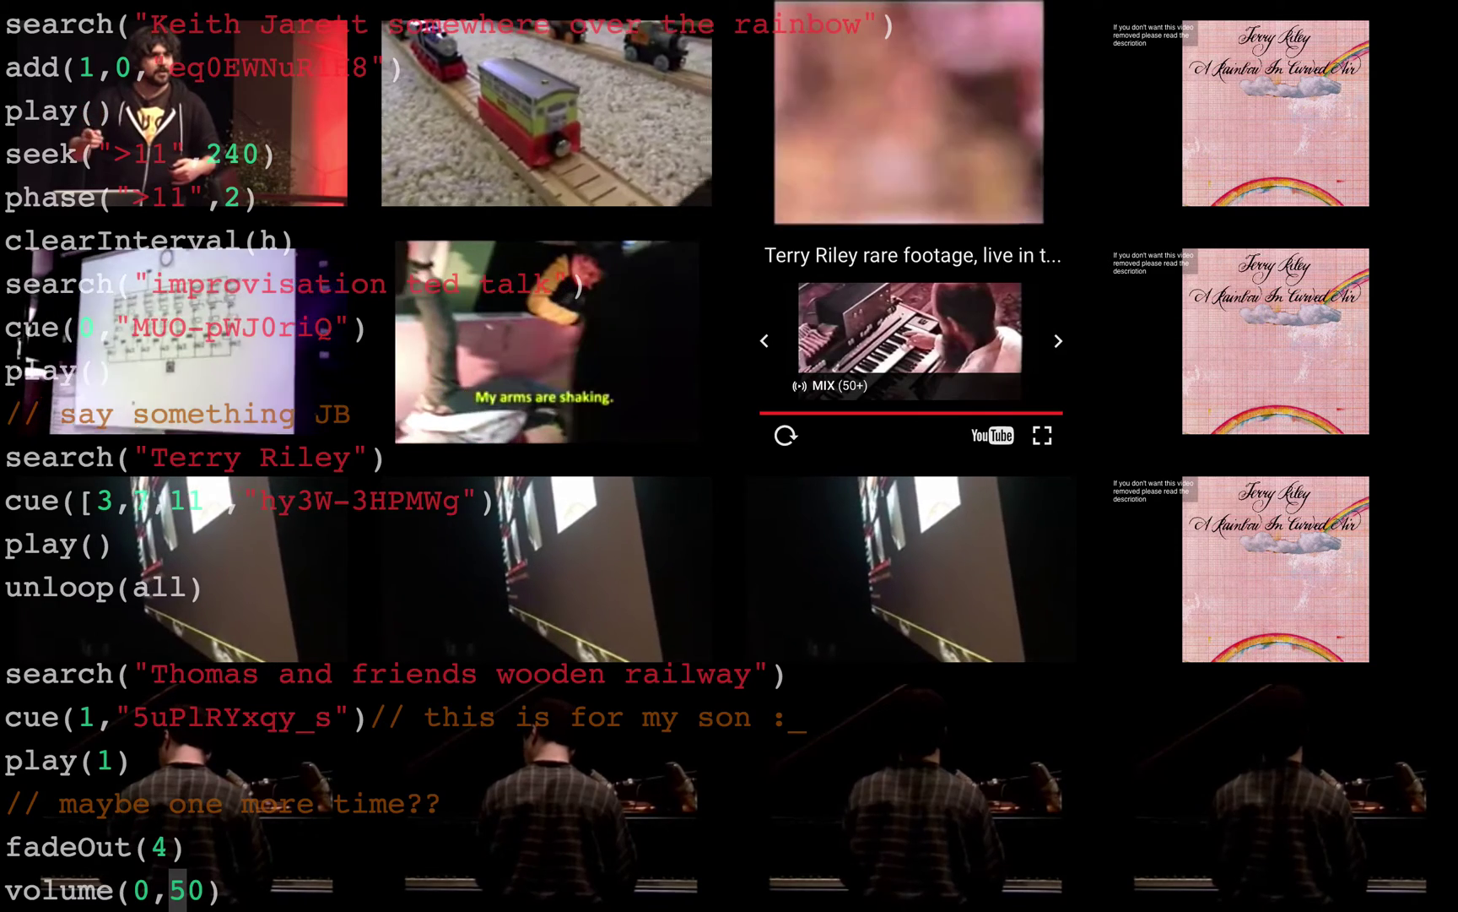
text(4)
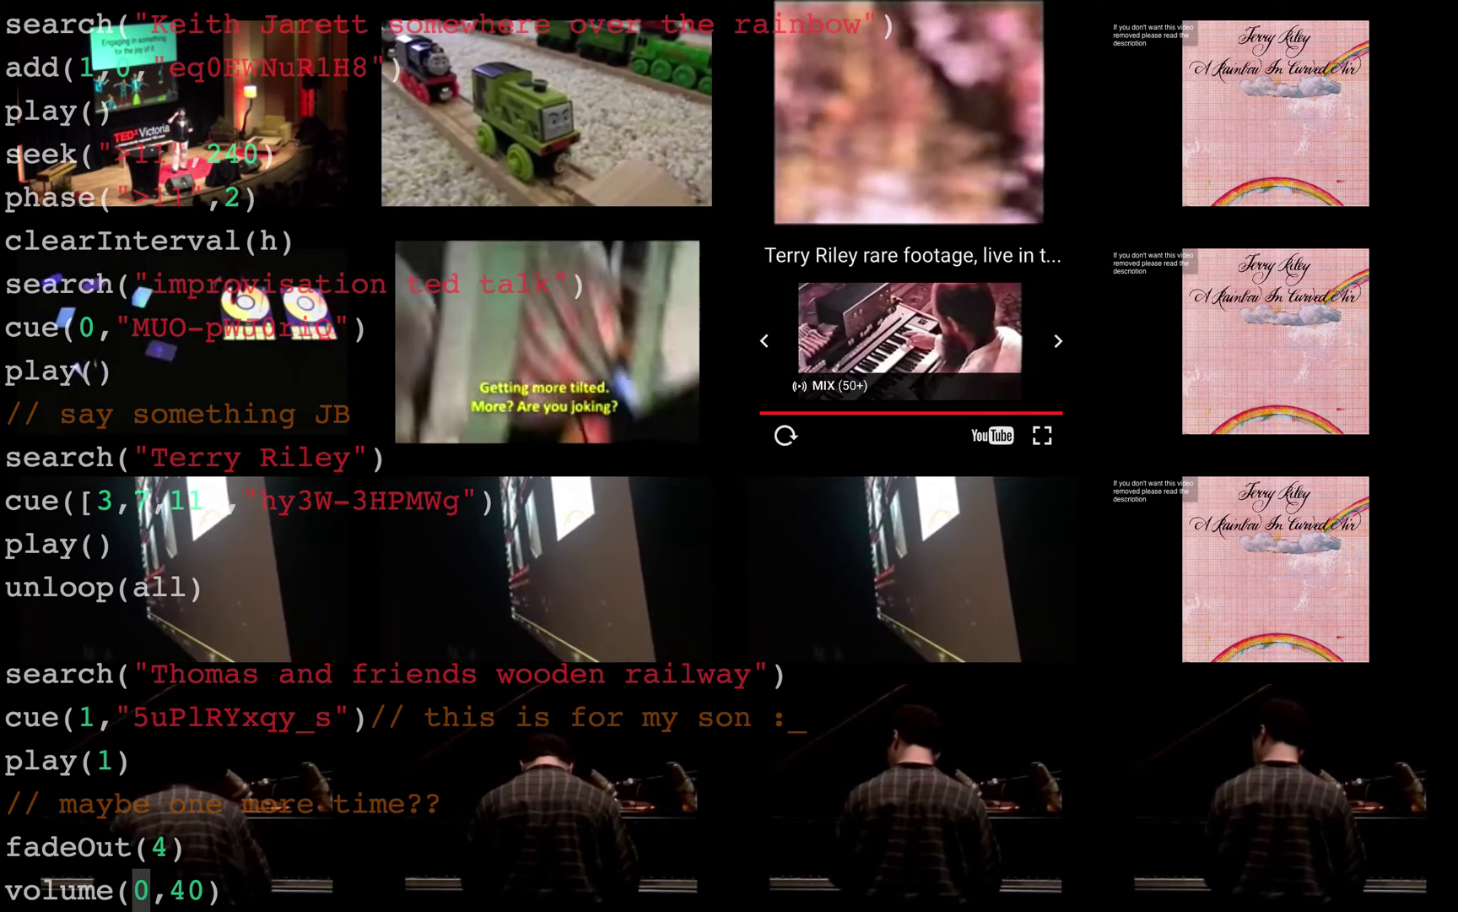
text([8,9,1)
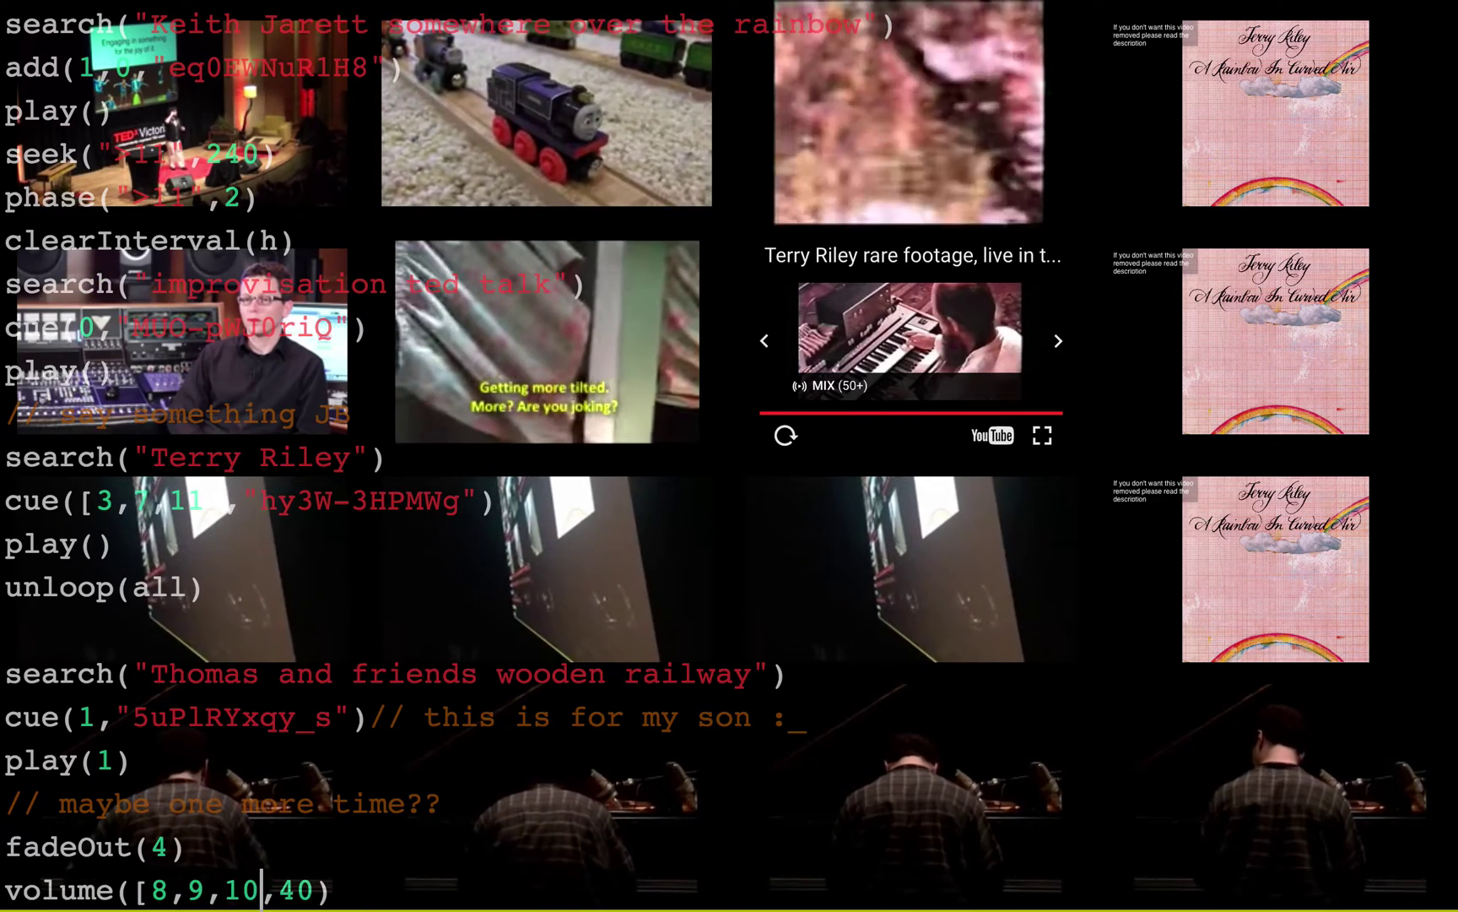
text(])
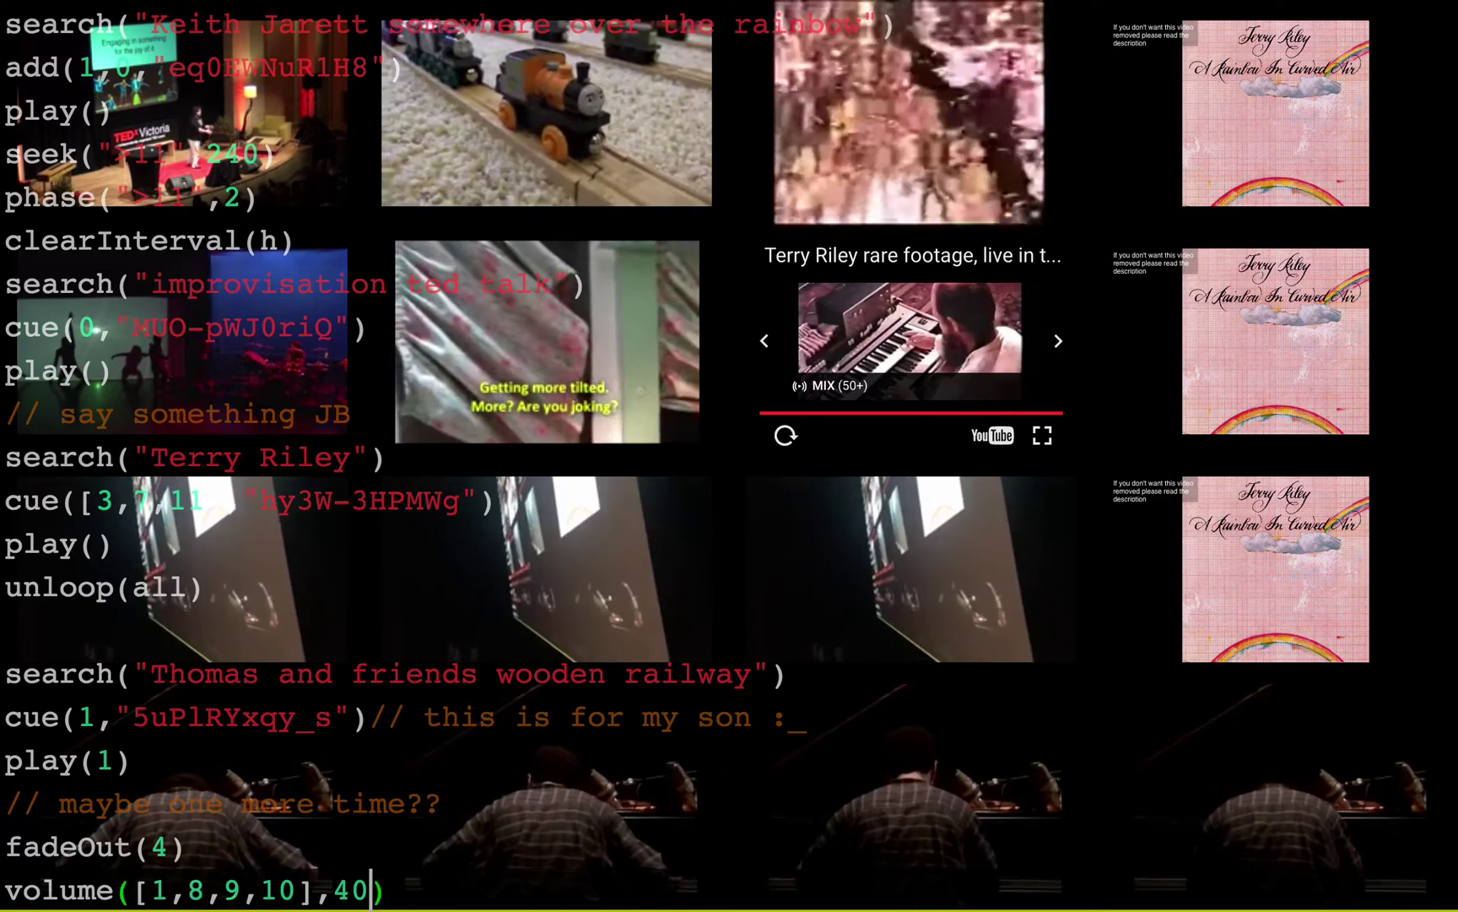
text(5)
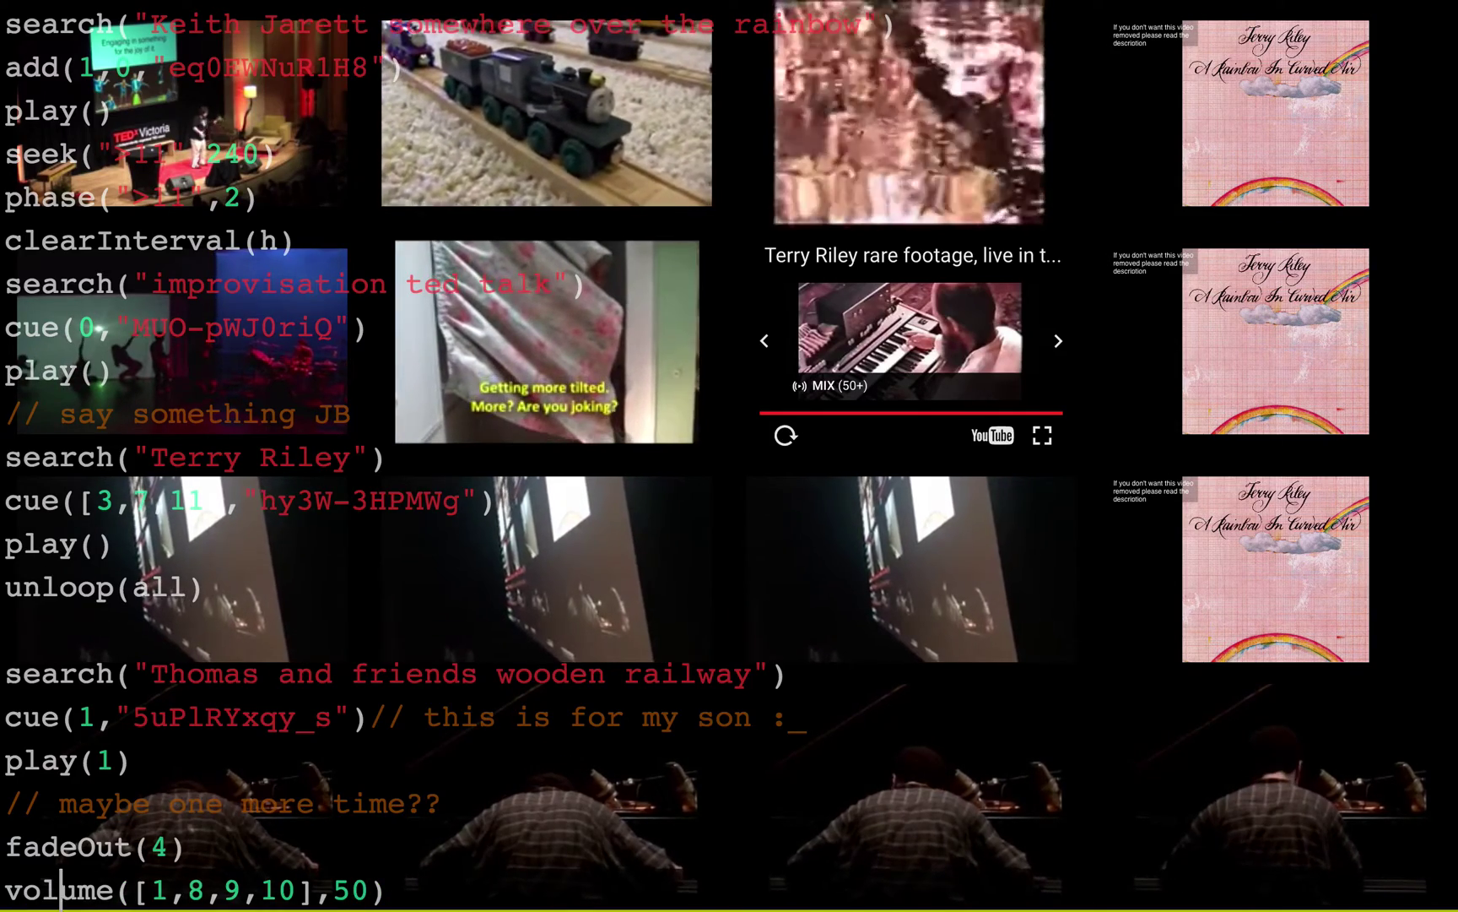
double_click(160, 890)
text(0)
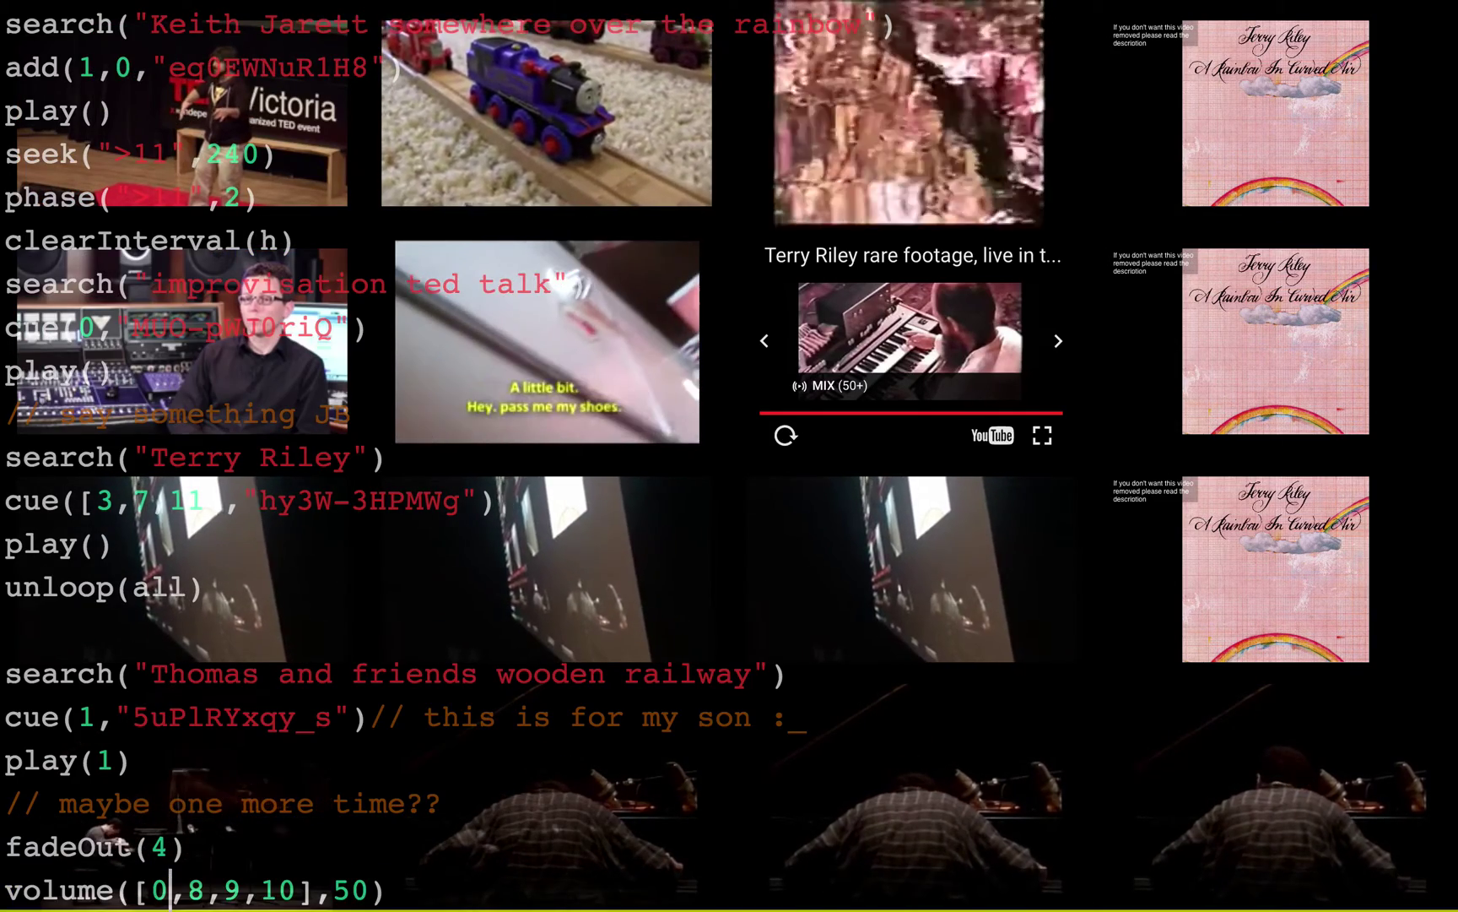
Lower the volume of clips 0, 8, 9 and 10 from 50 to 30, 20, then 10
click(340, 890)
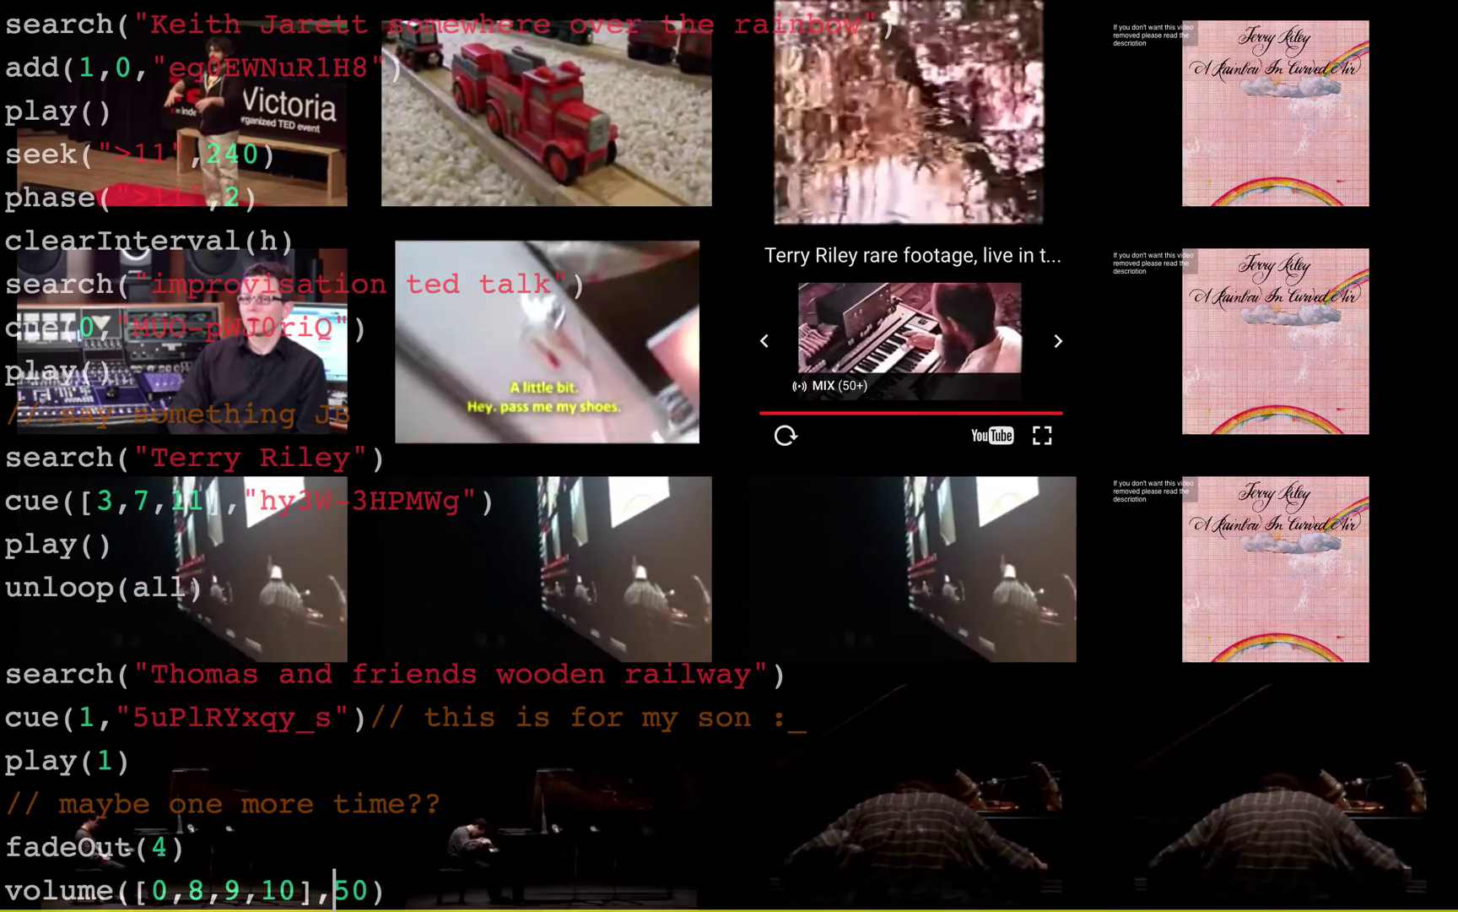
text(3)
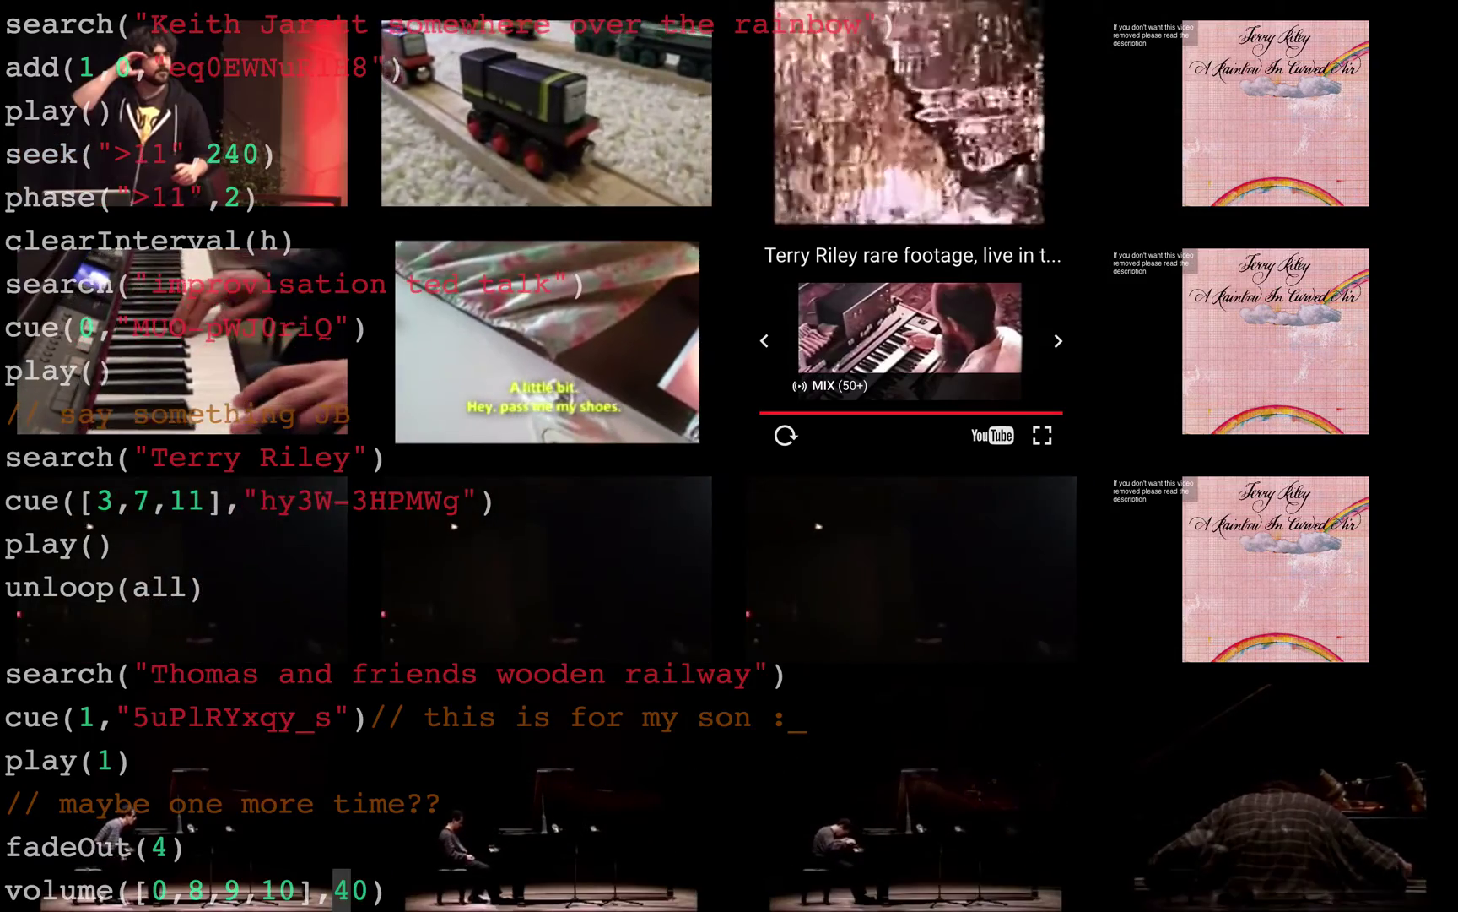
key(BackSpace)
text(2)
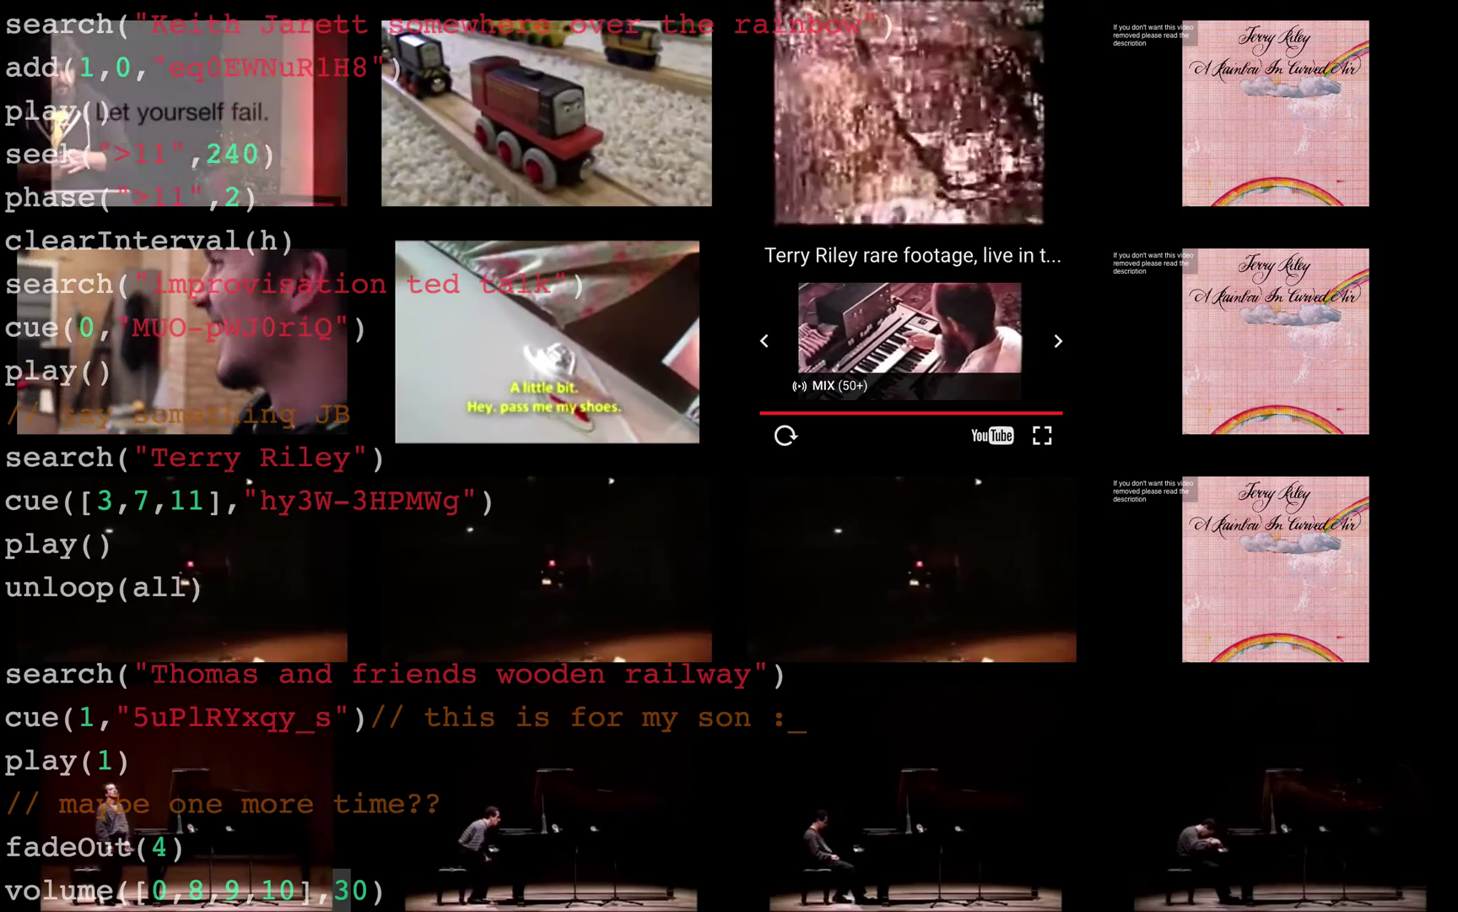
key(ctrl+Return)
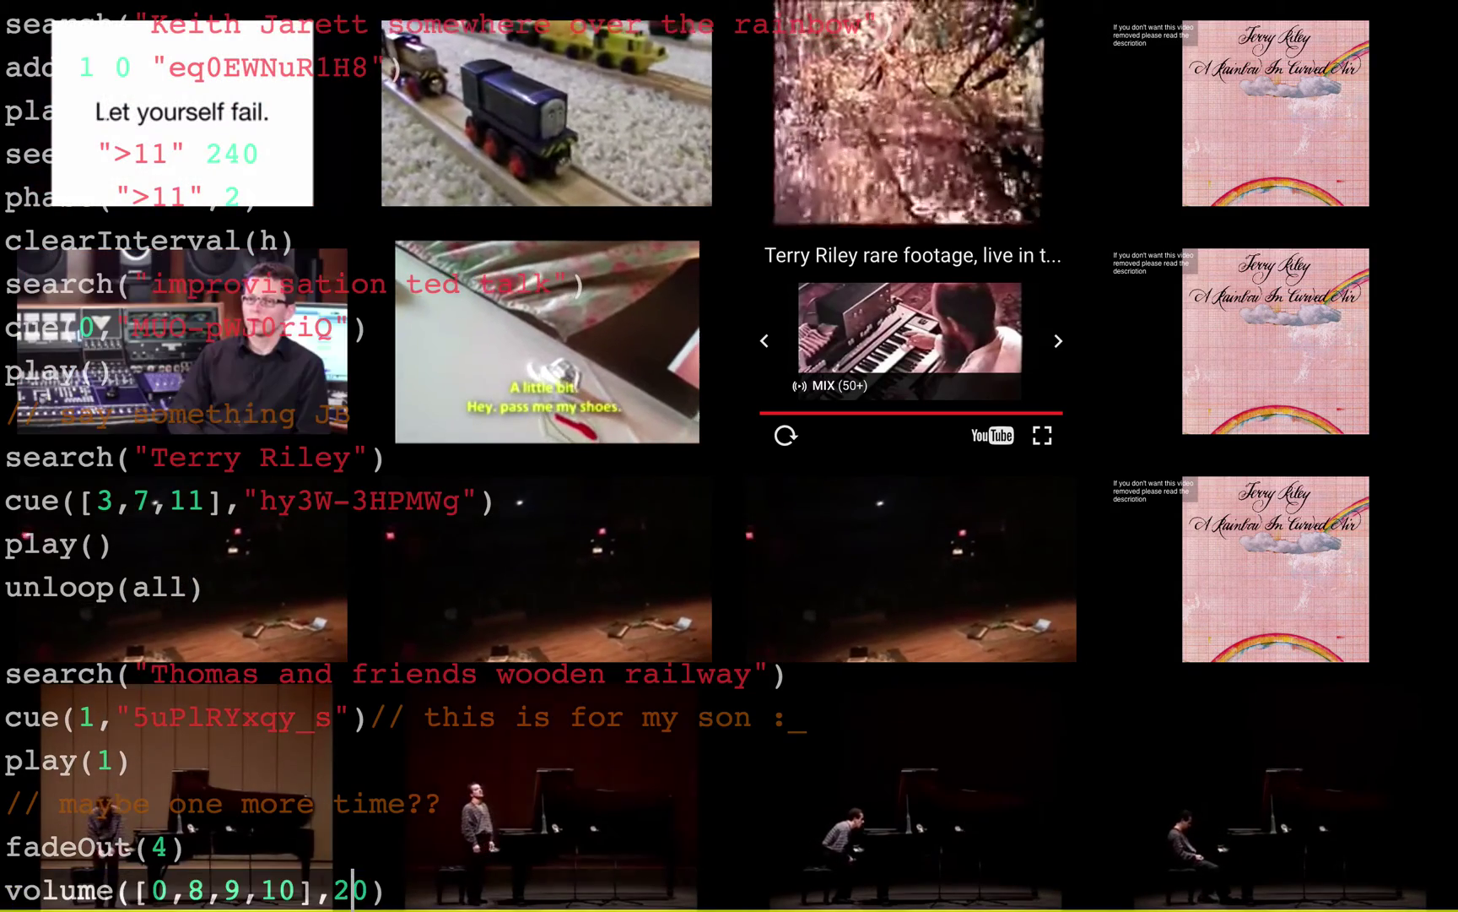
key(BackSpace)
text(1)
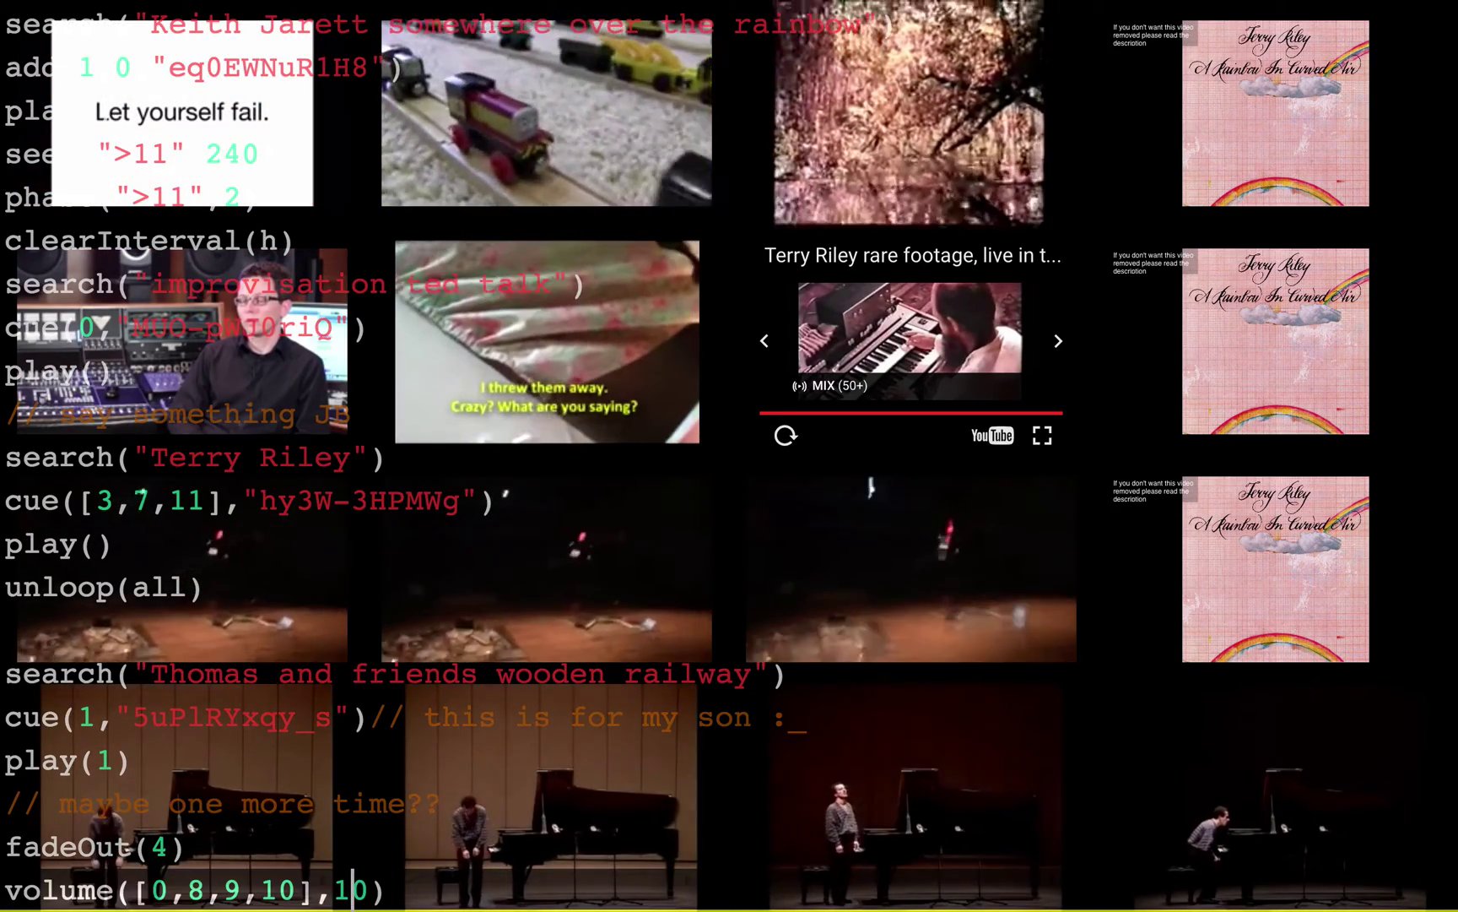
key(ctrl+Return)
Keep stepping the clips' volume down through 5, 4 and 2
key(BackSpace)
key(BackSpace)
text(5)
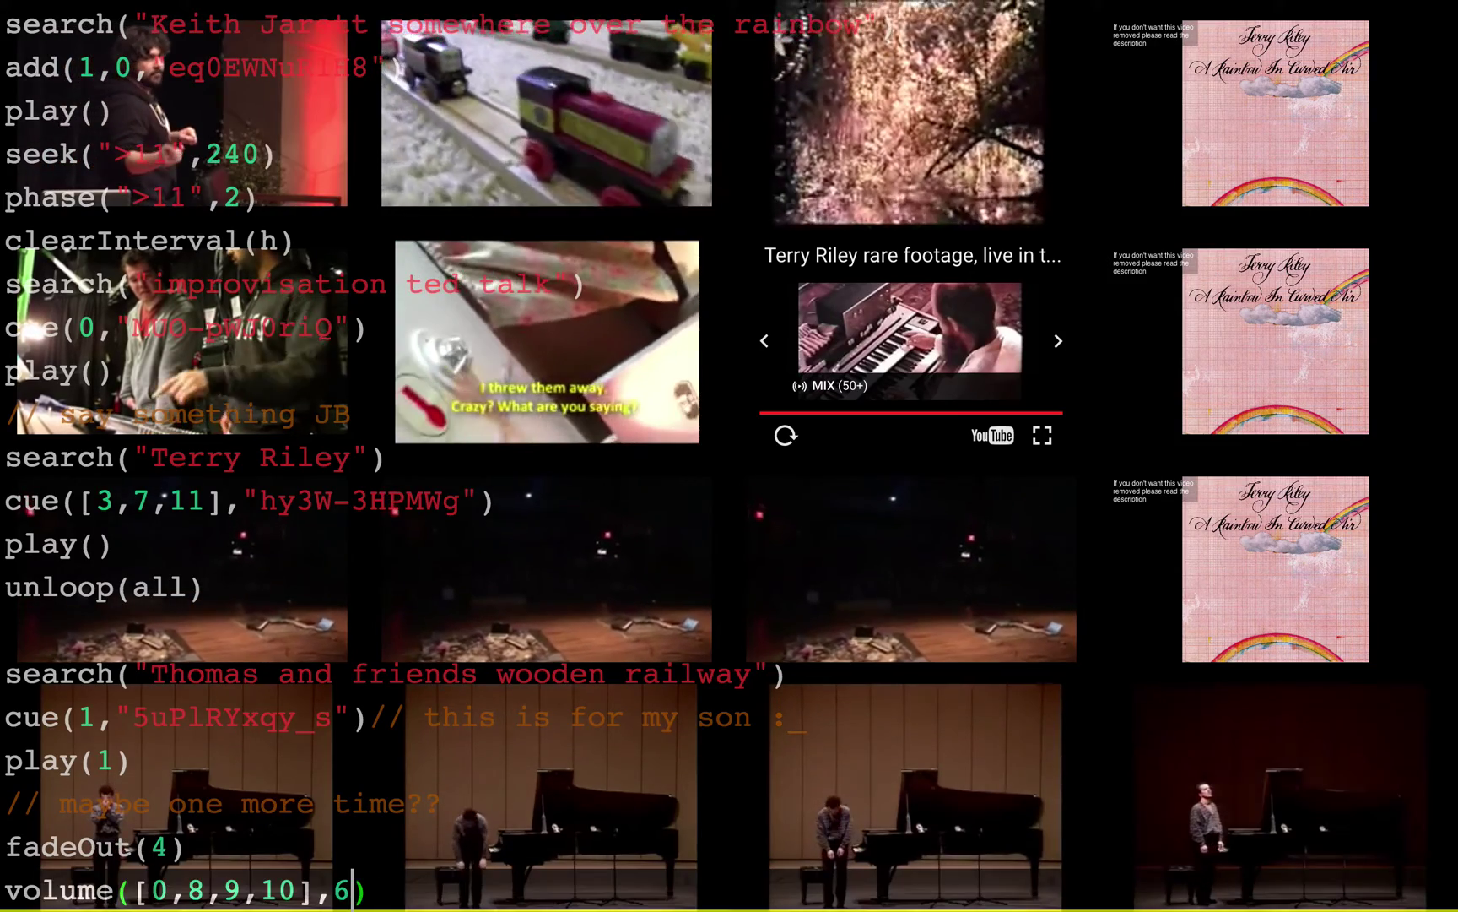
key(ctrl+Return)
key(BackSpace)
text(4)
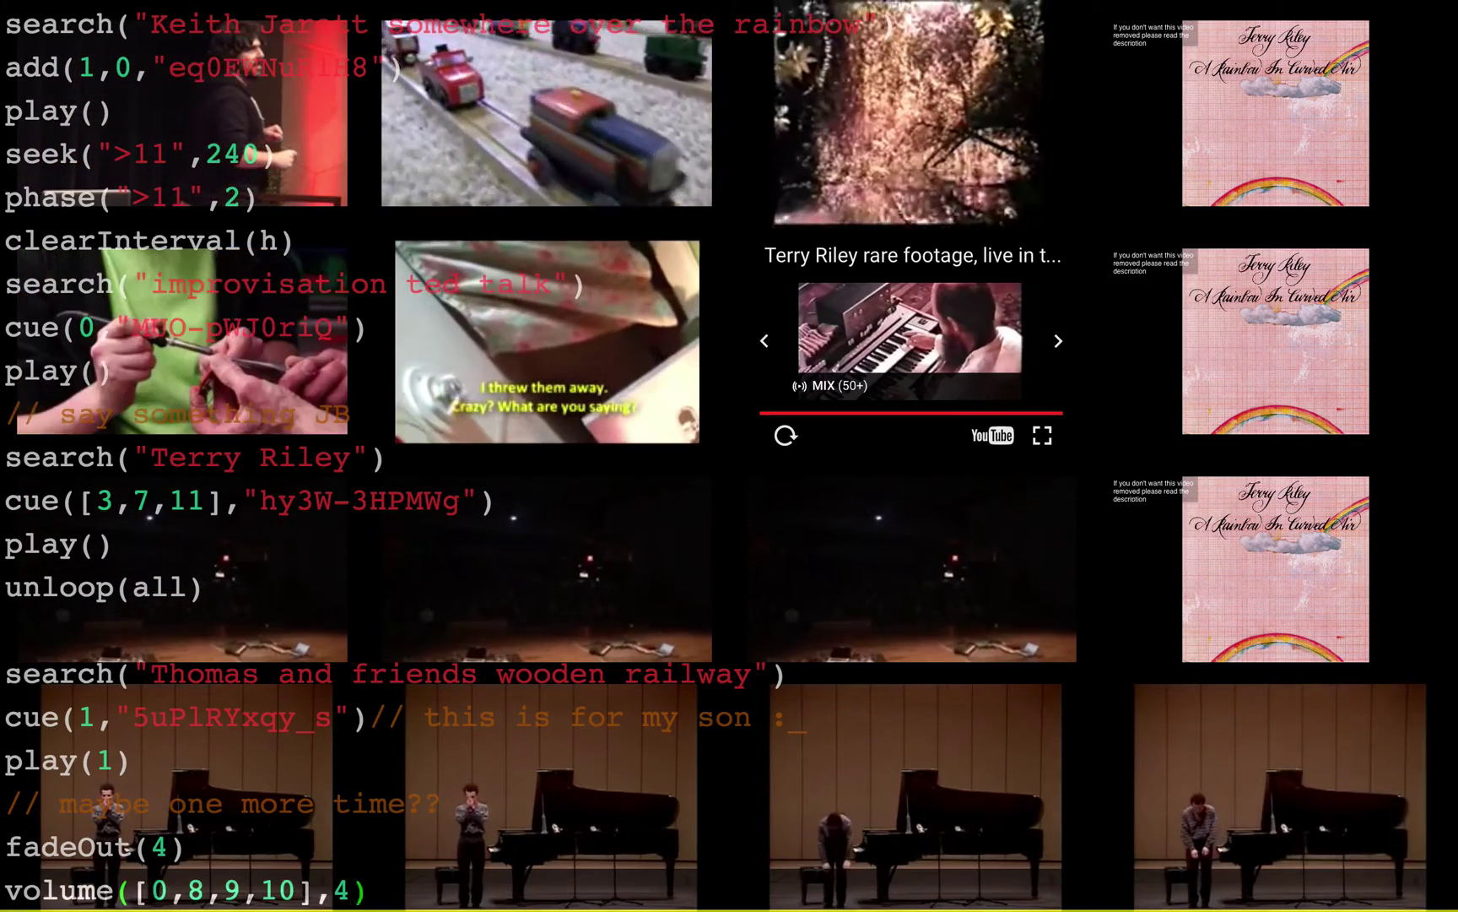
key(ctrl+Return)
key(BackSpace)
text(3)
key(Left)
text(2)
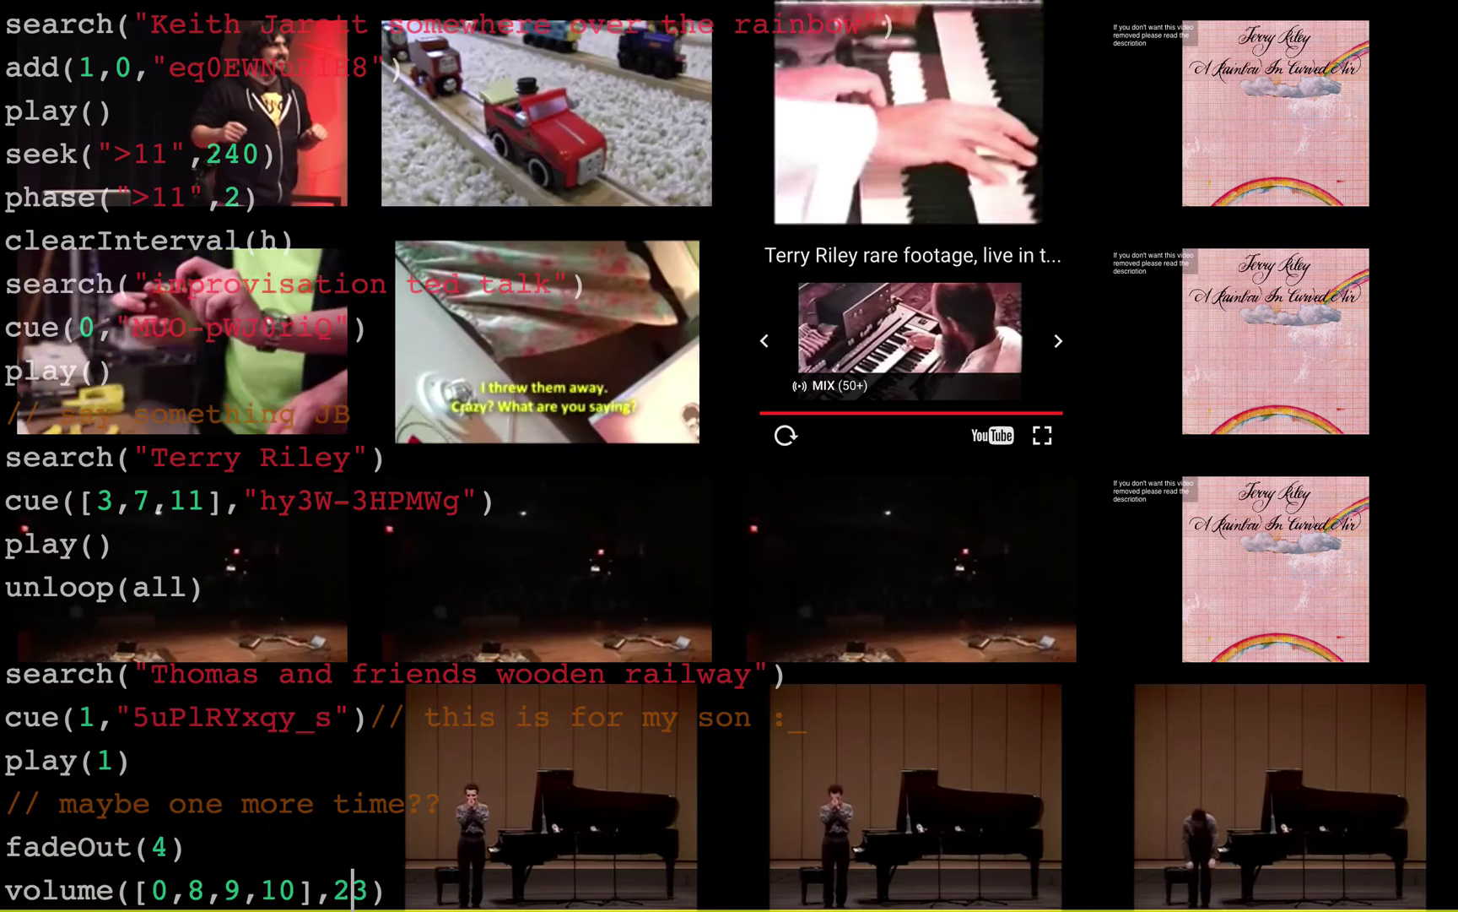
key(Delete)
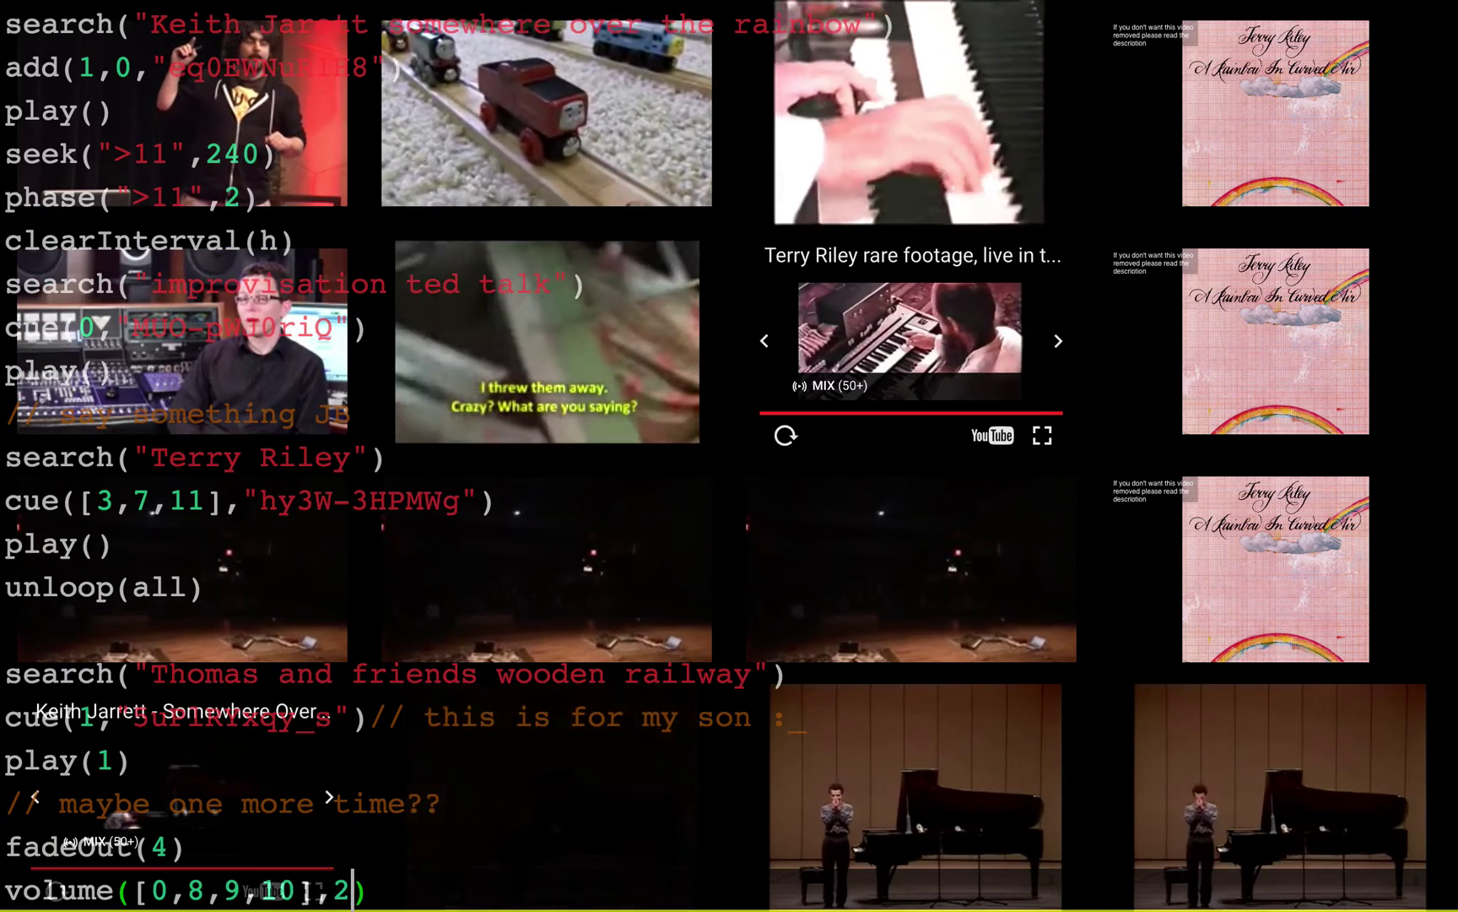
key(ctrl+Return)
Drop the volume to 1 and then 0, and start a closing // comment
key(BackSpace)
text(1)
key(BackSpace)
text(0)
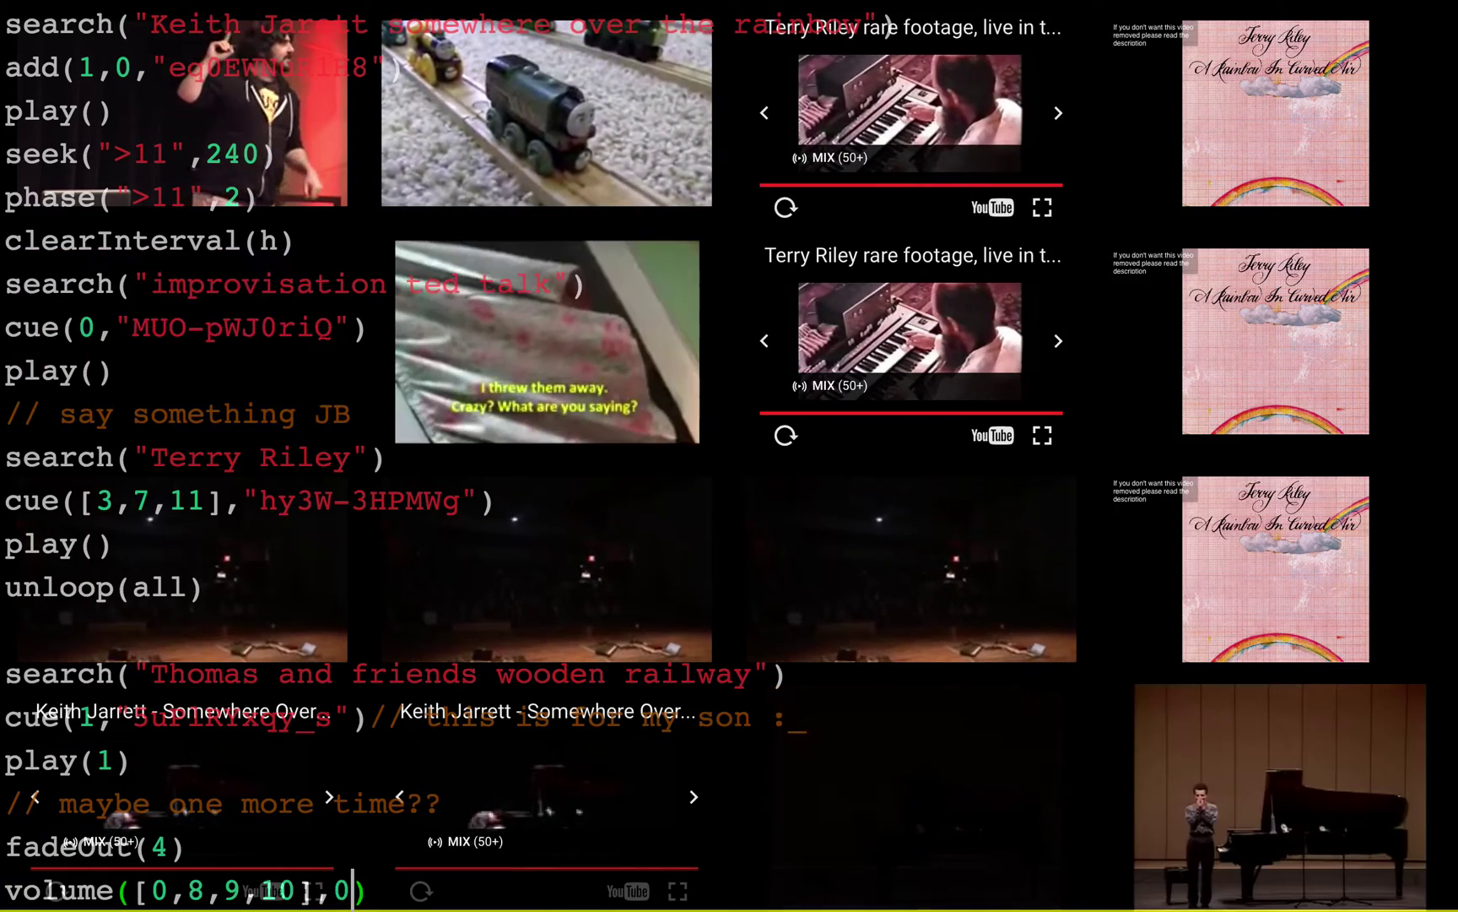
text(p)
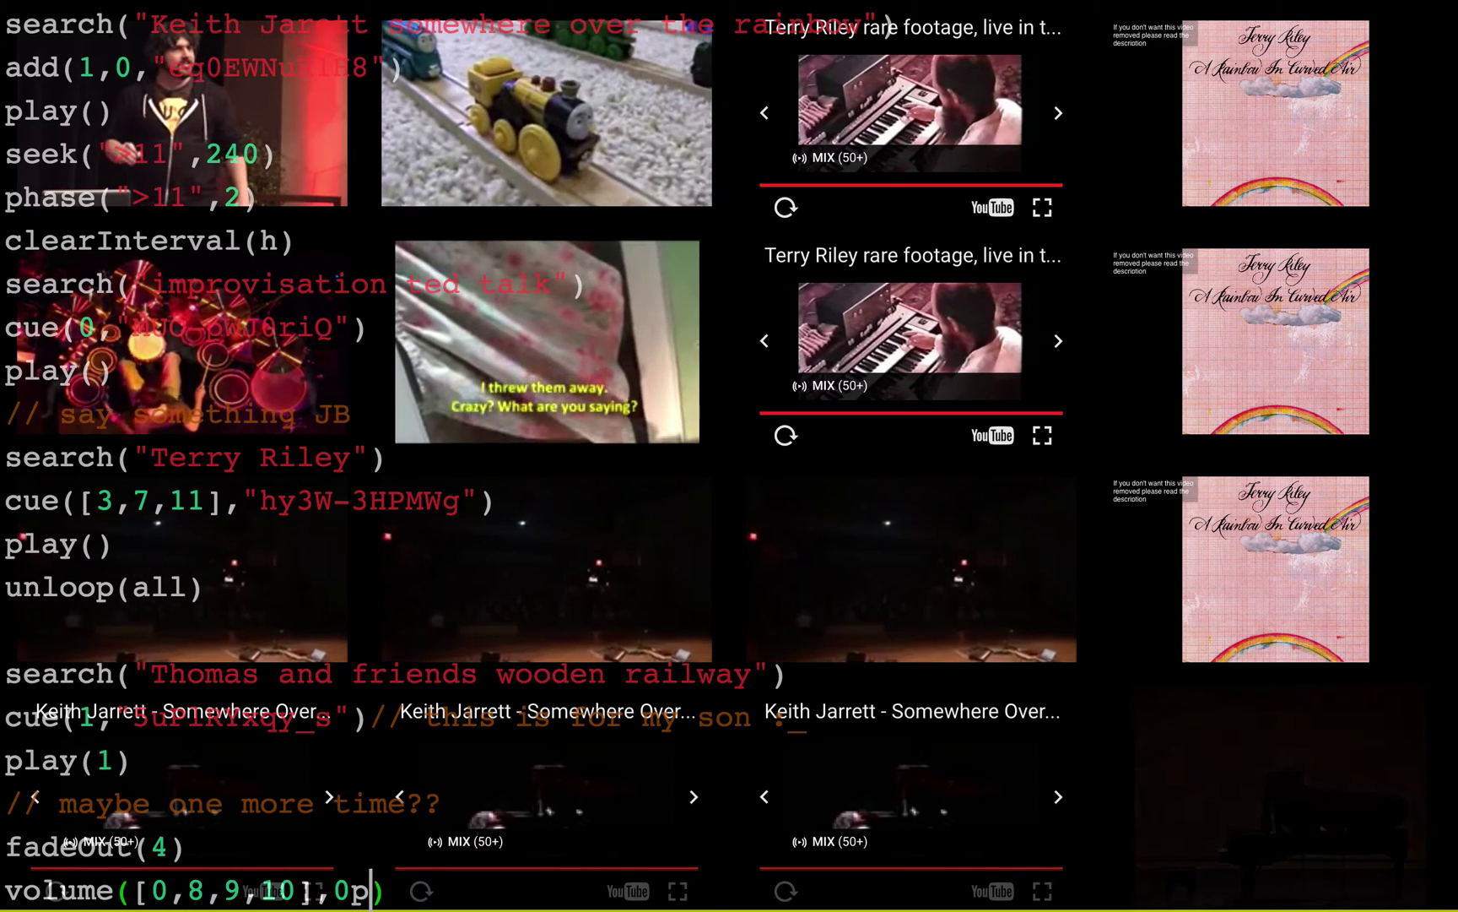
key(BackSpace)
key(Return)
key(Return)
text(// tha)
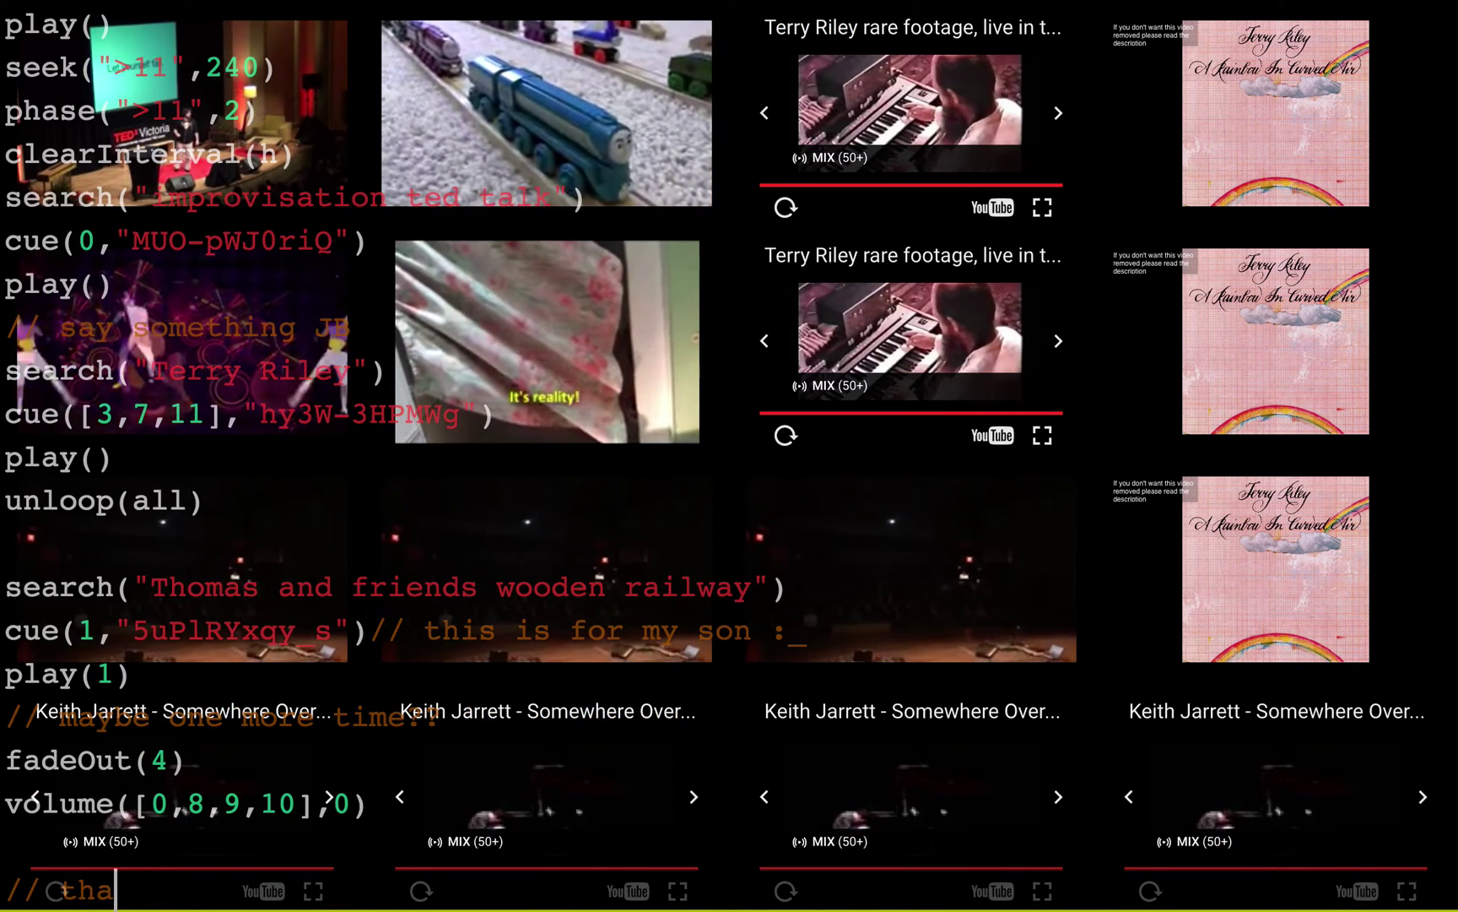